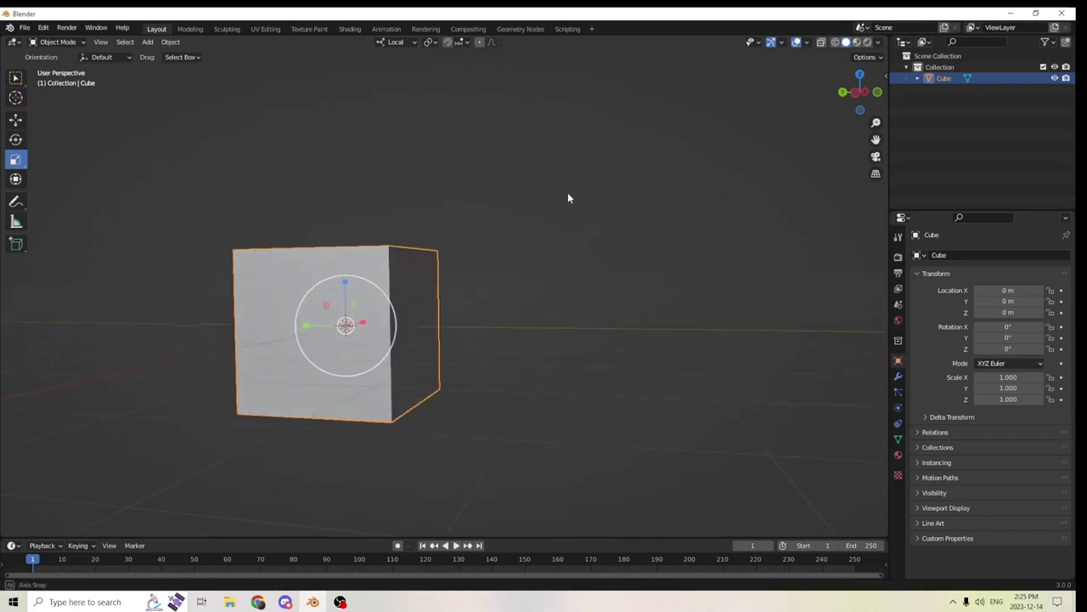
scroll(191, 252, down, 1)
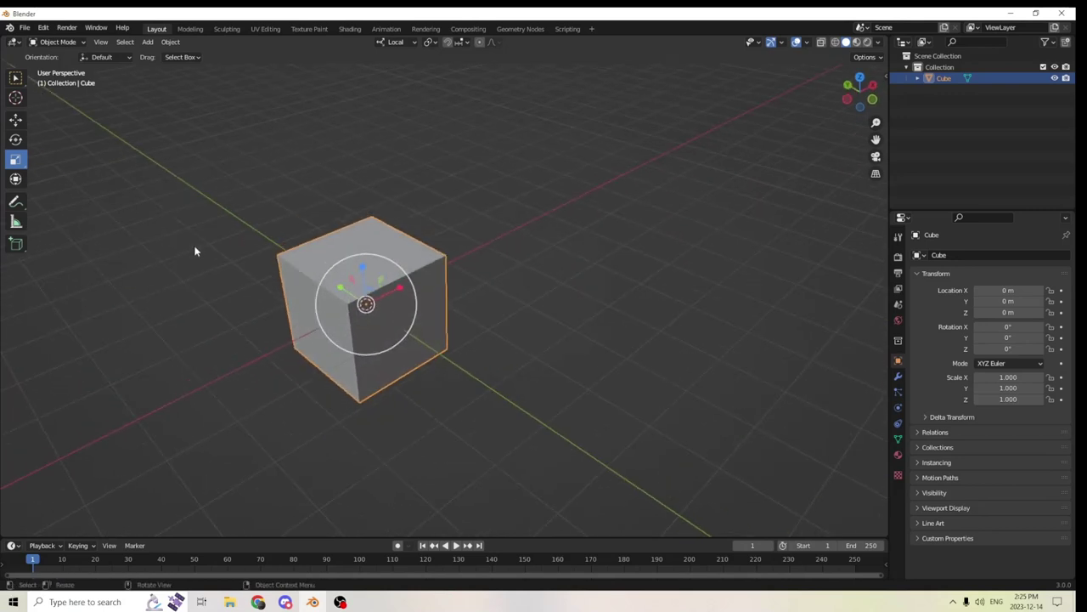
middle_drag(196, 248, 366, 238)
drag(363, 273, 358, 231)
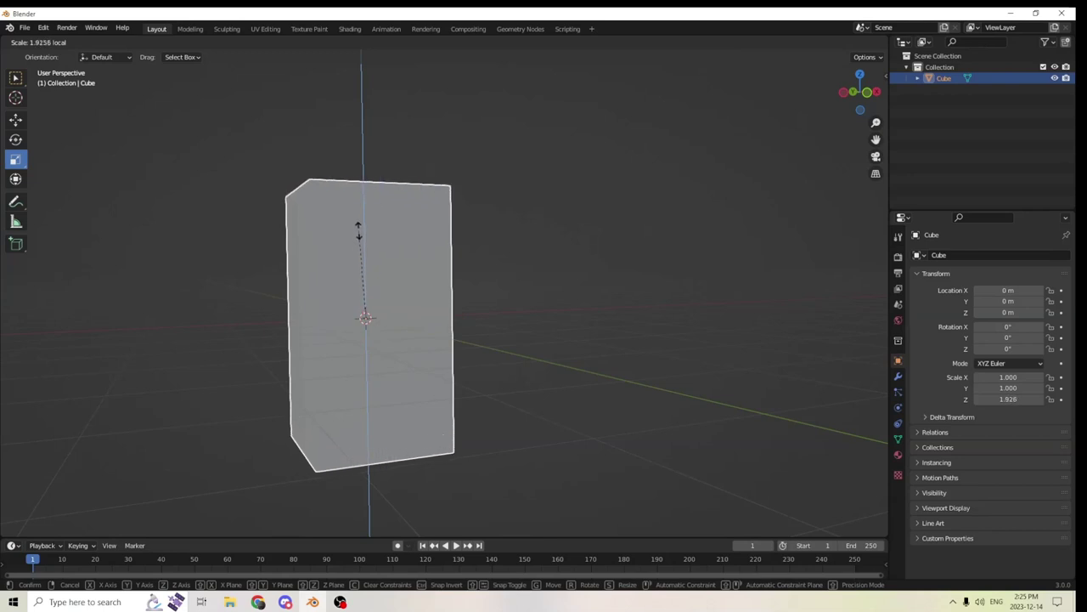
right_click(358, 231)
middle_drag(359, 231, 407, 195)
click(409, 47)
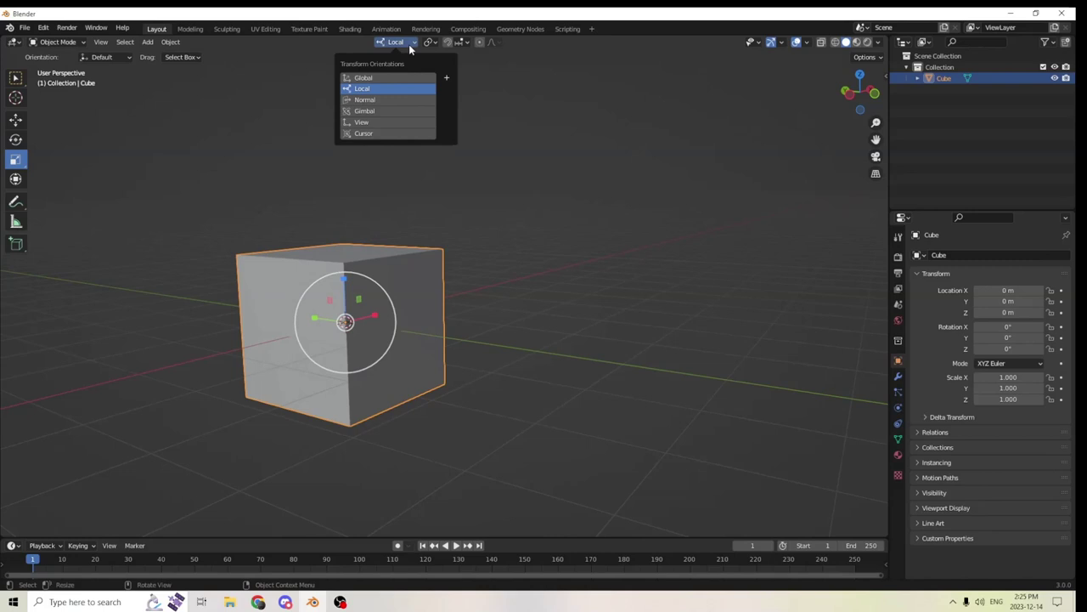
click(409, 44)
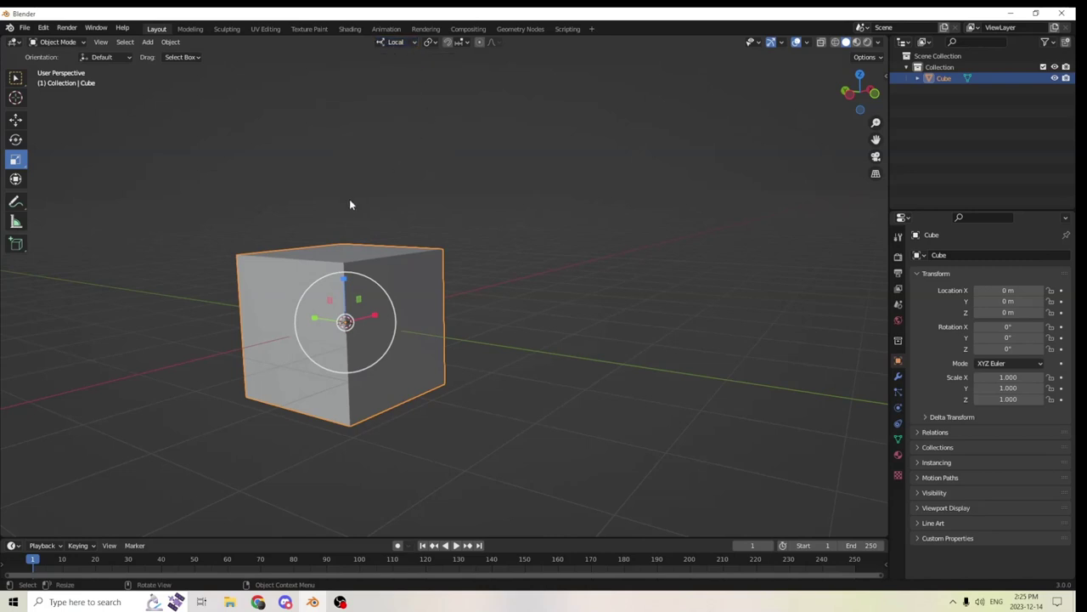
scroll(343, 320, up, 1)
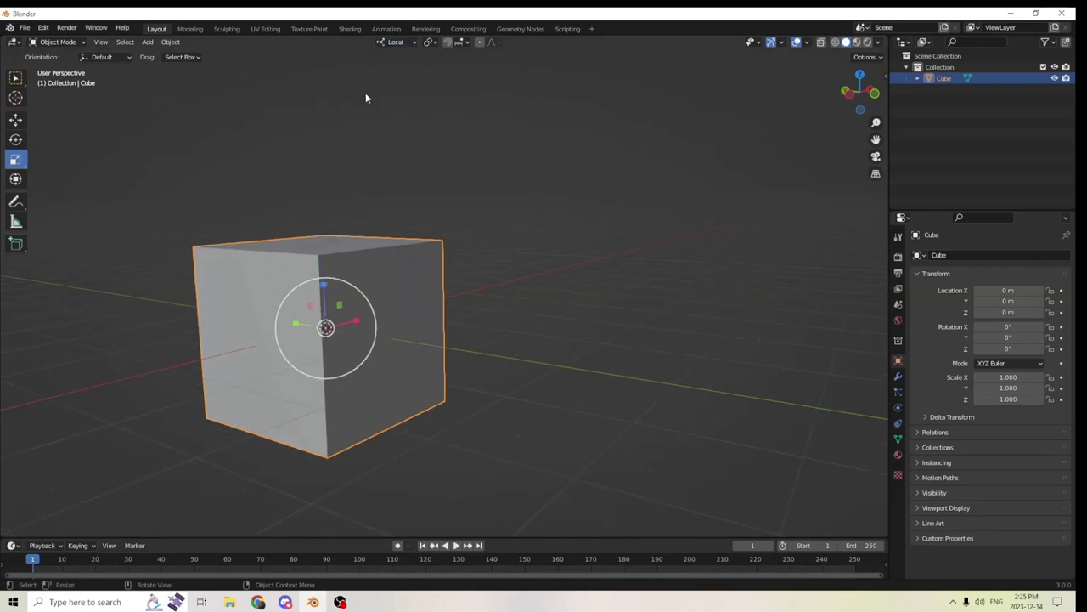
middle_drag(366, 98, 290, 134)
click(397, 44)
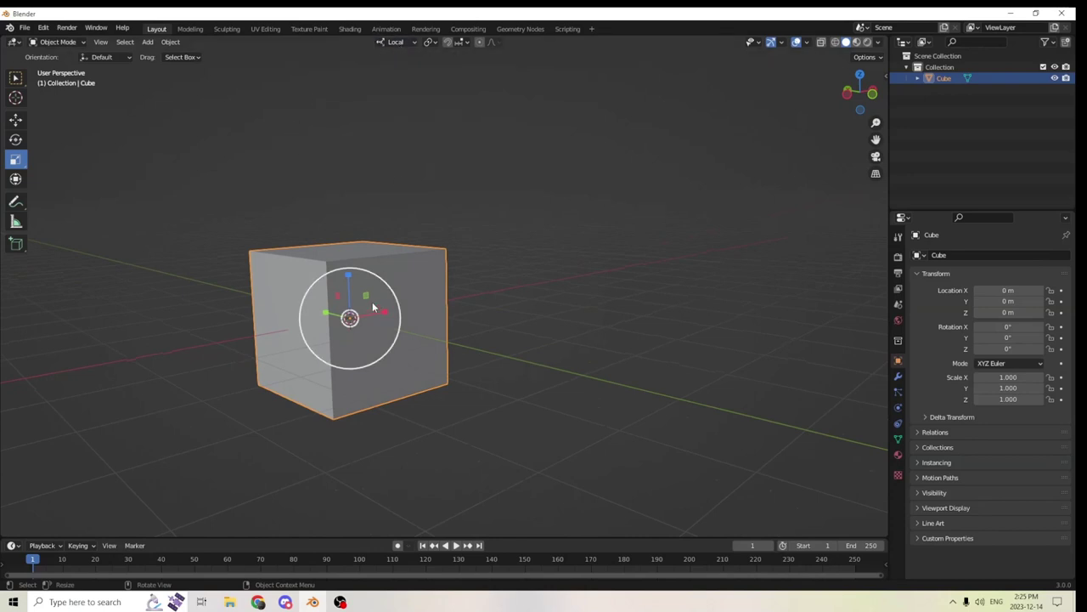
Stretch the cube along its local Z axis and enlarge it uniformly to a scale of about 1.119, 1.119, 2.391
middle_drag(372, 302, 432, 304)
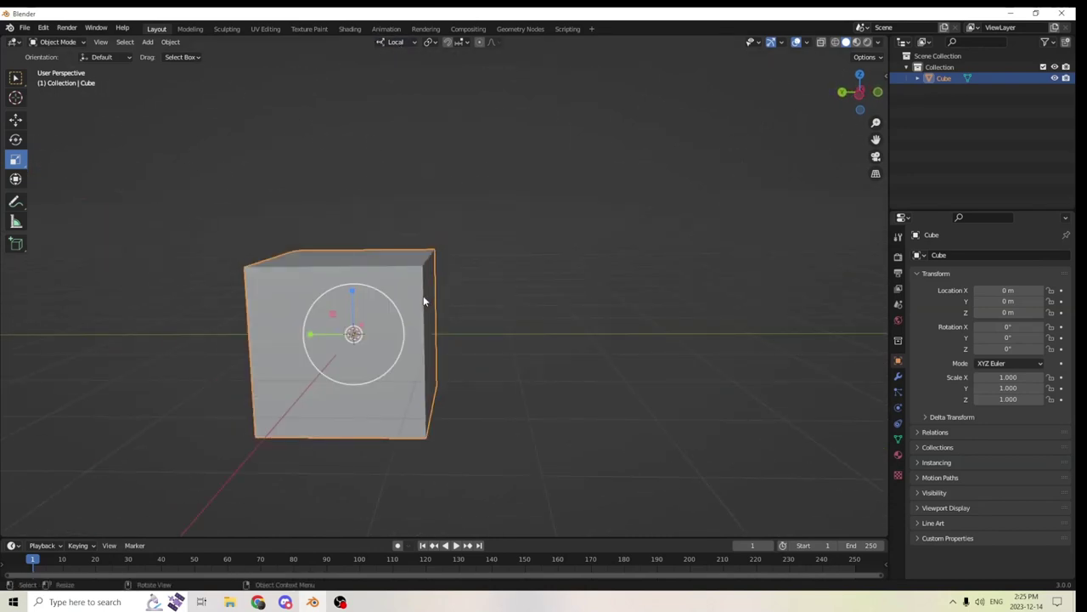
drag(353, 291, 343, 236)
key(s)
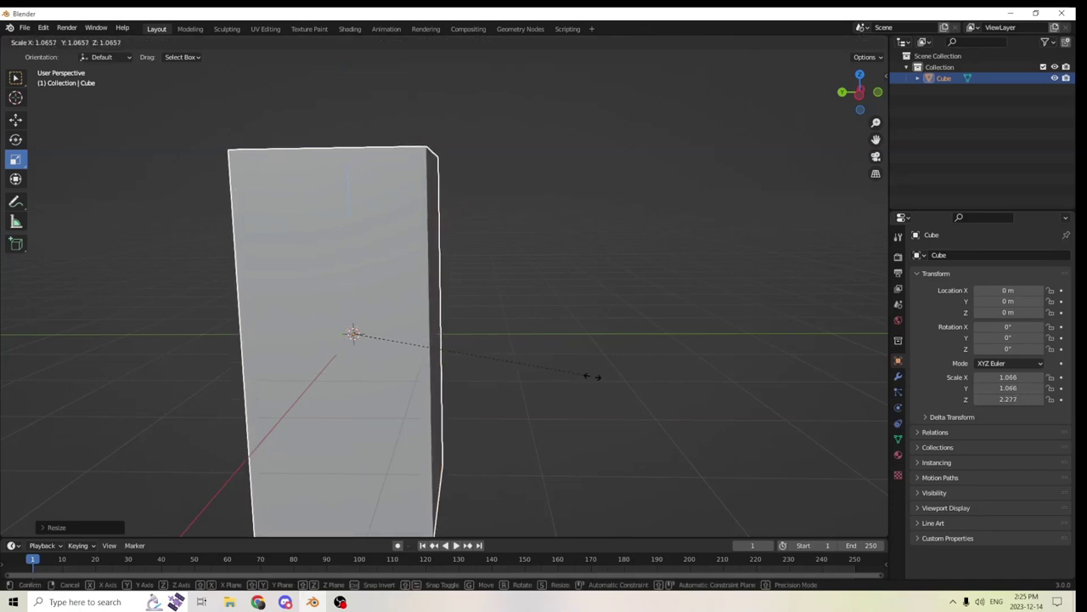
click(592, 368)
In Edit Mode, select all the vertical and top edges of the box, leaving the edges around its bottom face unselected
middle_drag(591, 368, 533, 341)
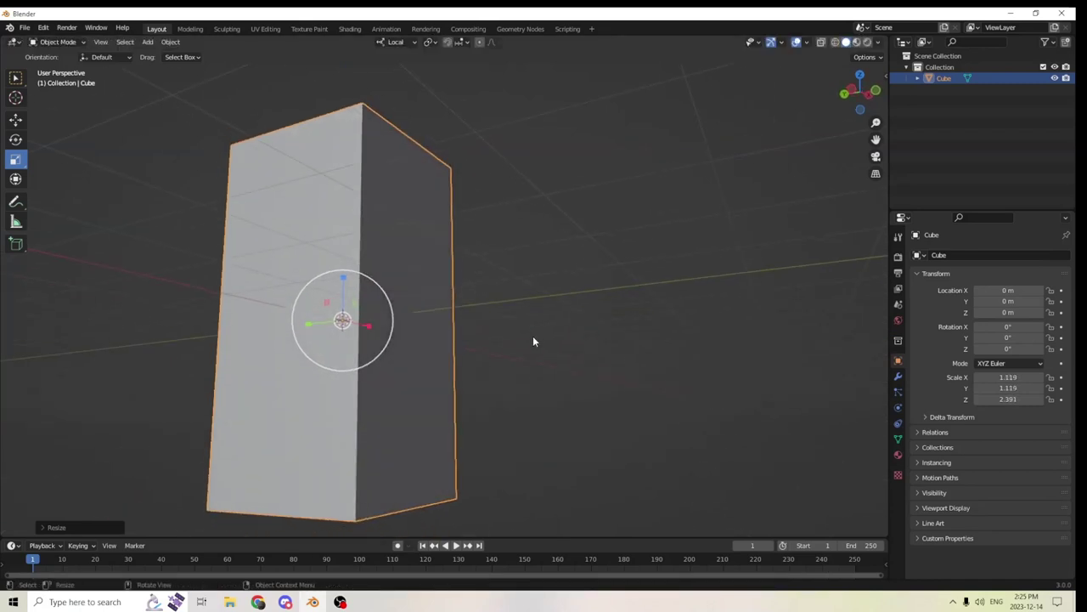
middle_drag(396, 187, 421, 236)
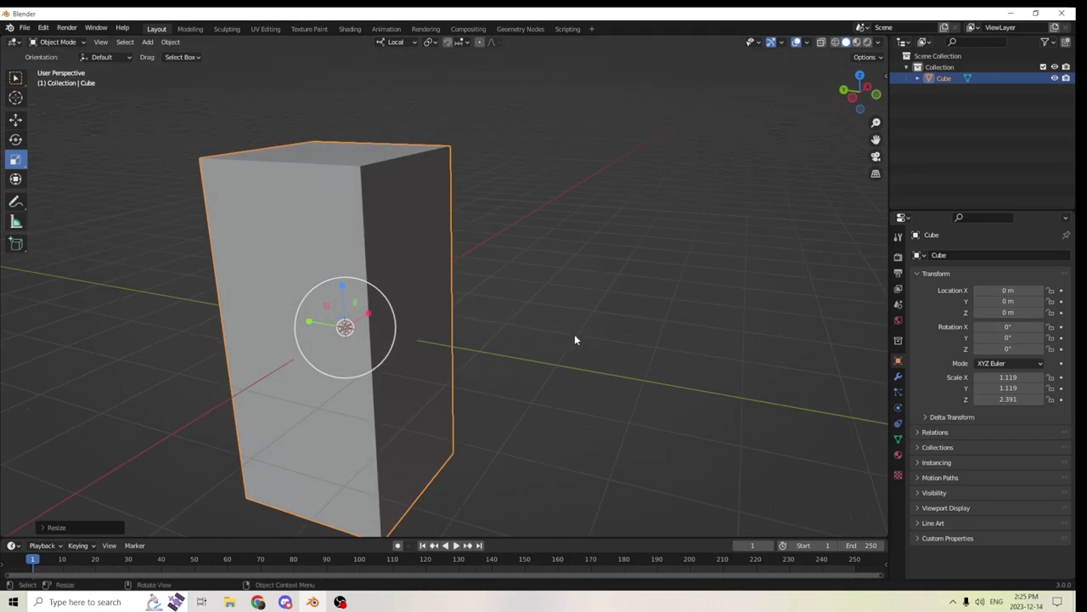
middle_drag(549, 306, 527, 291)
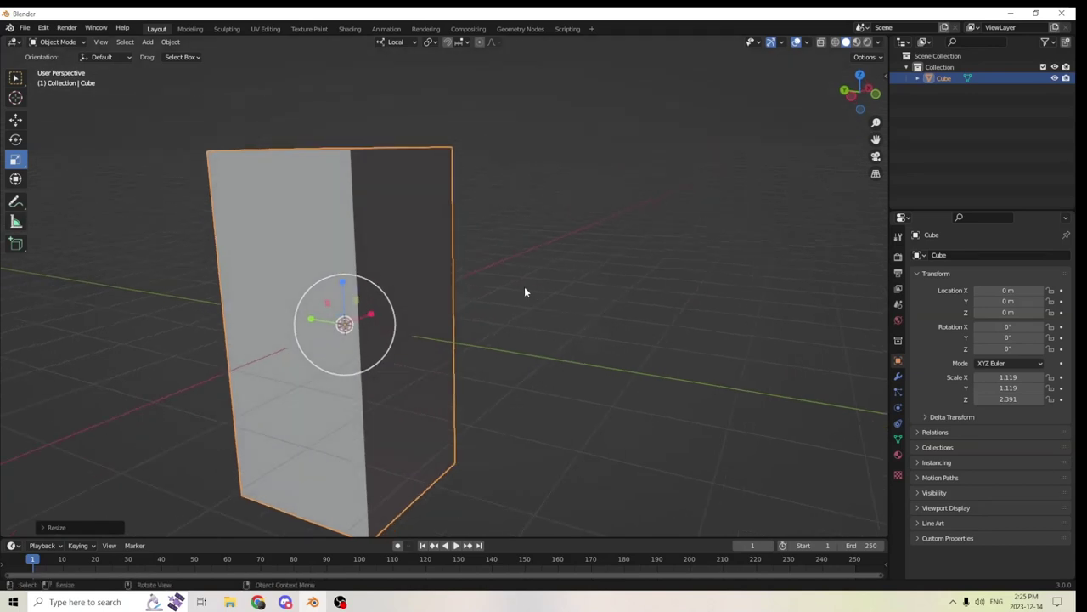
key(Tab)
click(298, 510)
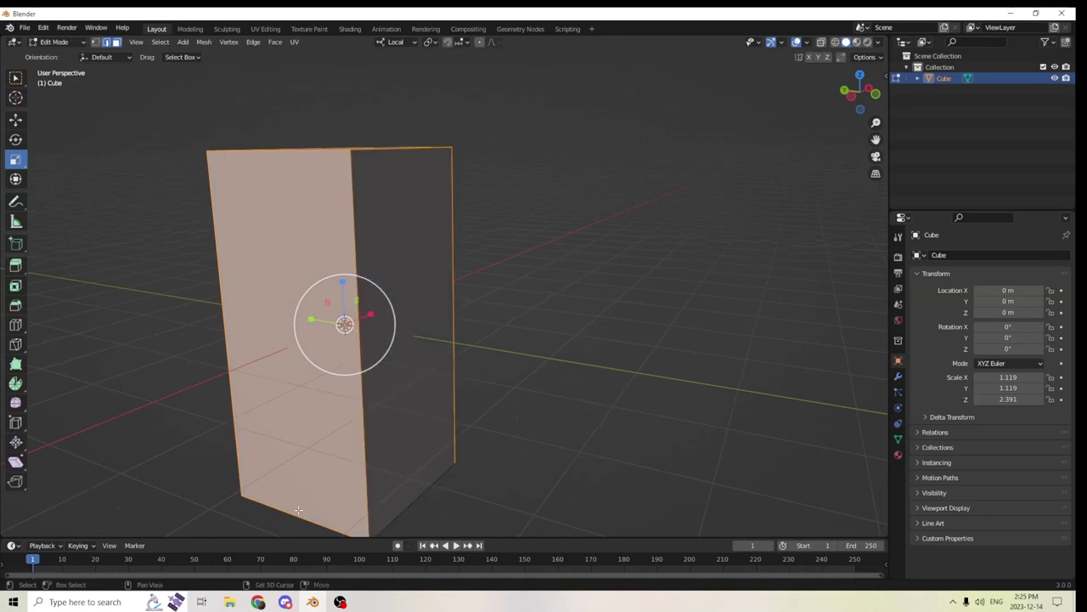
middle_drag(216, 439, 363, 438)
click(352, 511)
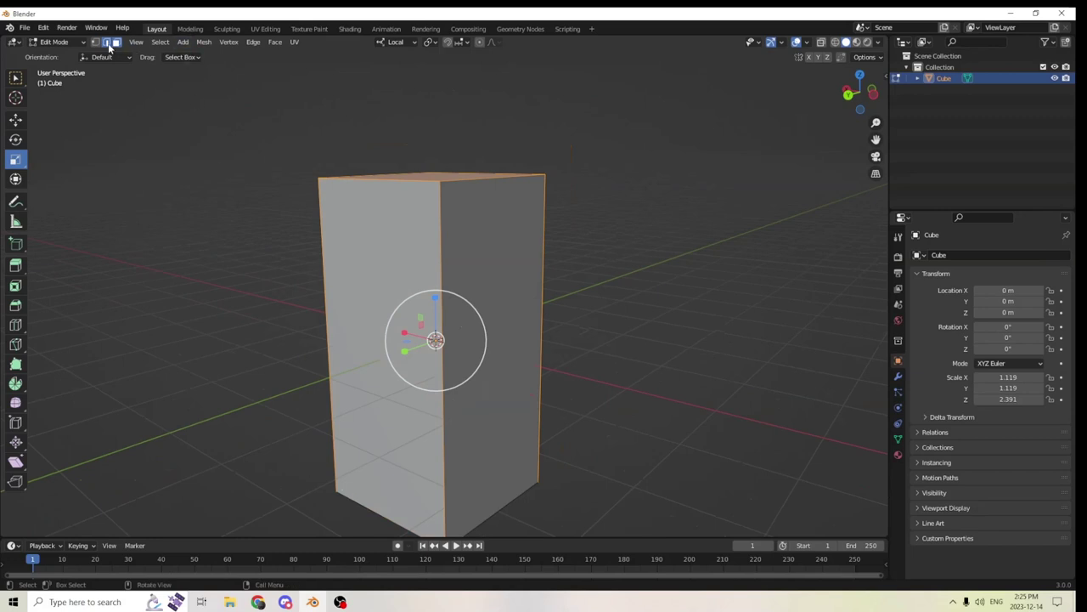
middle_drag(260, 192, 354, 221)
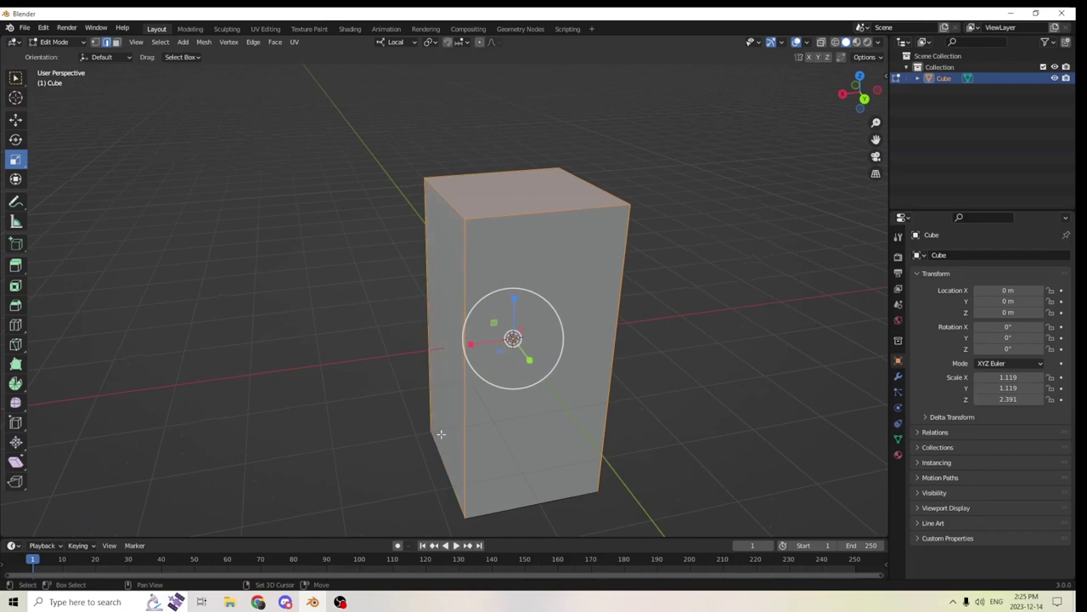
middle_drag(425, 405, 168, 335)
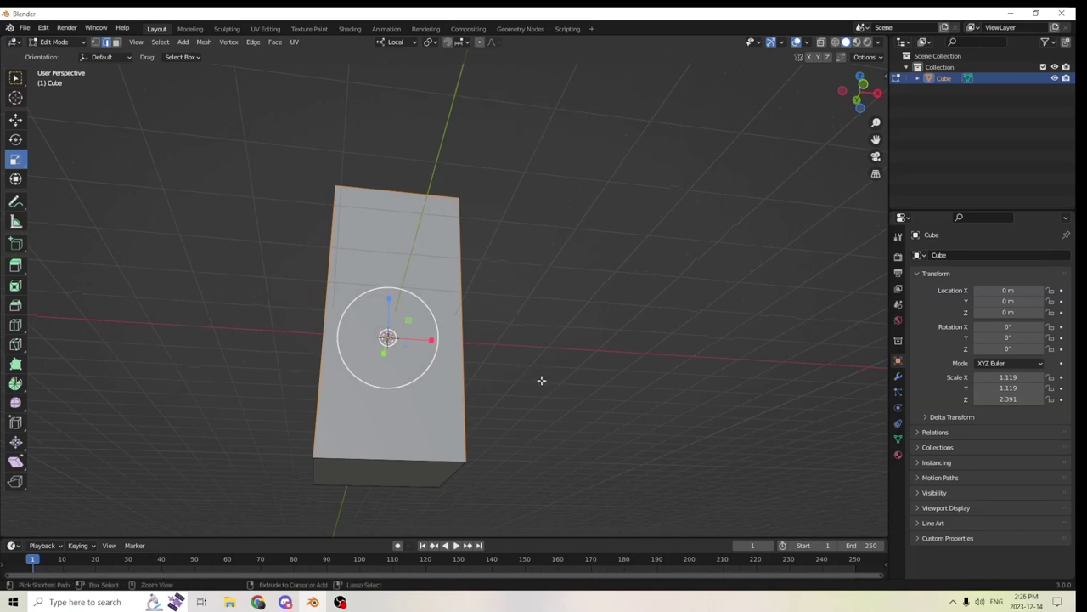
Bevel the selected vertical and top edges with 5 segments, wide enough to turn the box into a round column with a domed top
key(alt+a)
key(a)
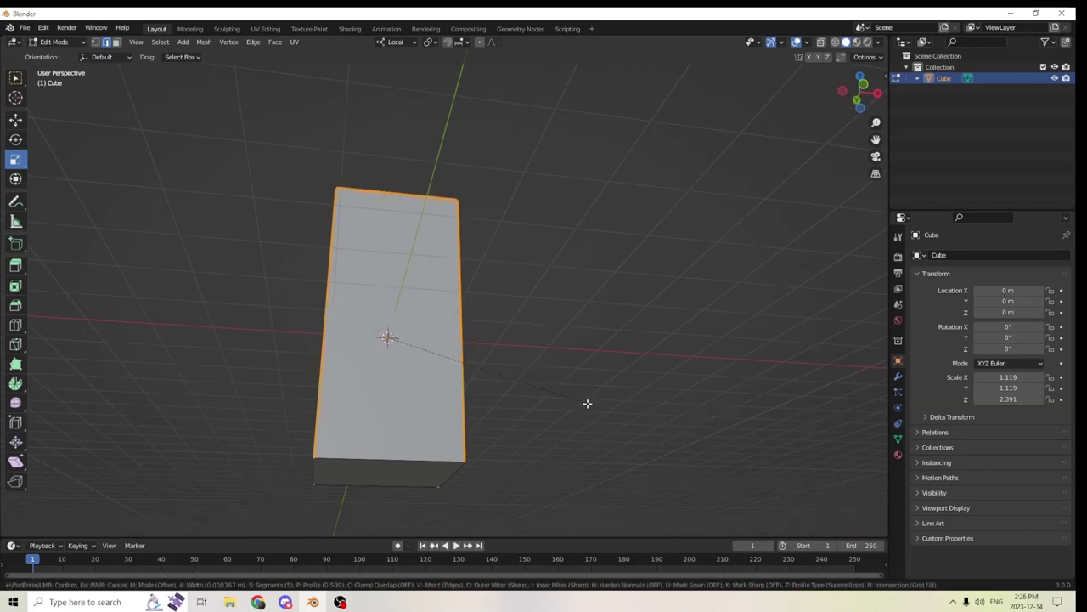
key(ctrl+b)
scroll(590, 405, down, 4)
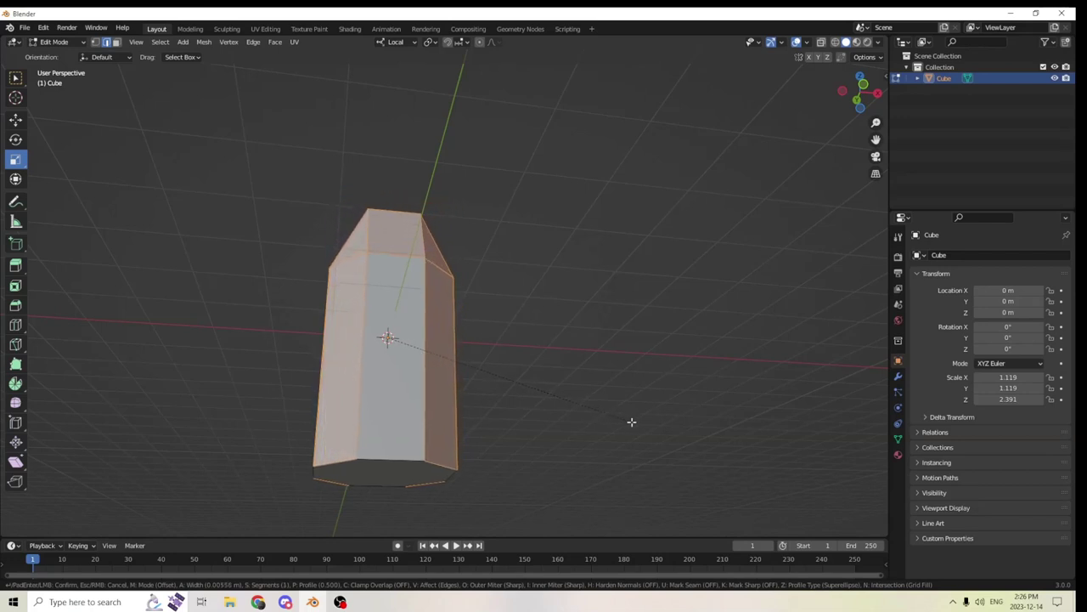
scroll(631, 422, up, 3)
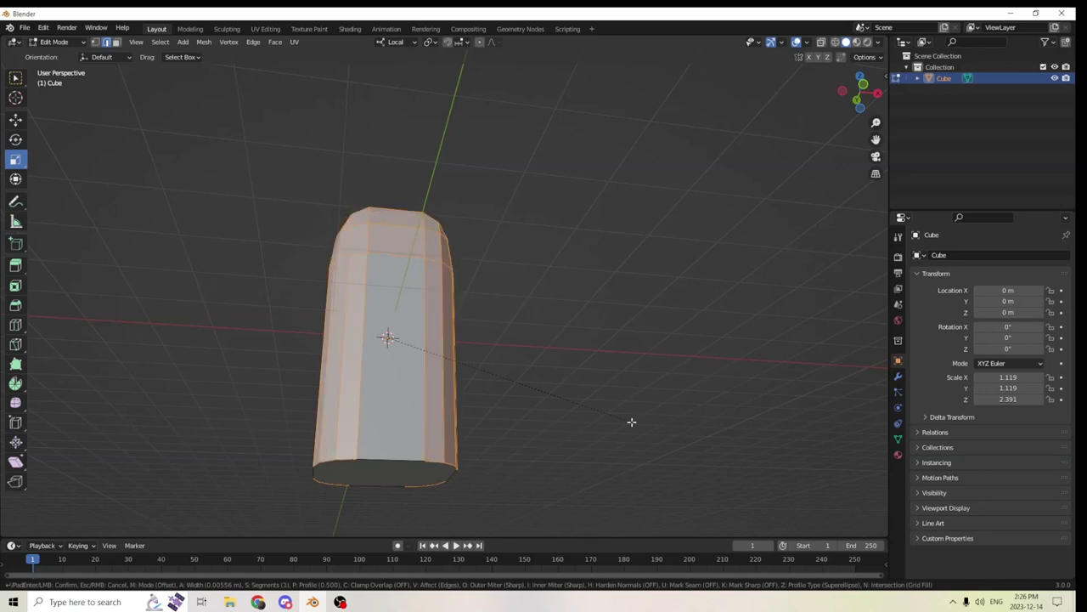
scroll(632, 421, up, 1)
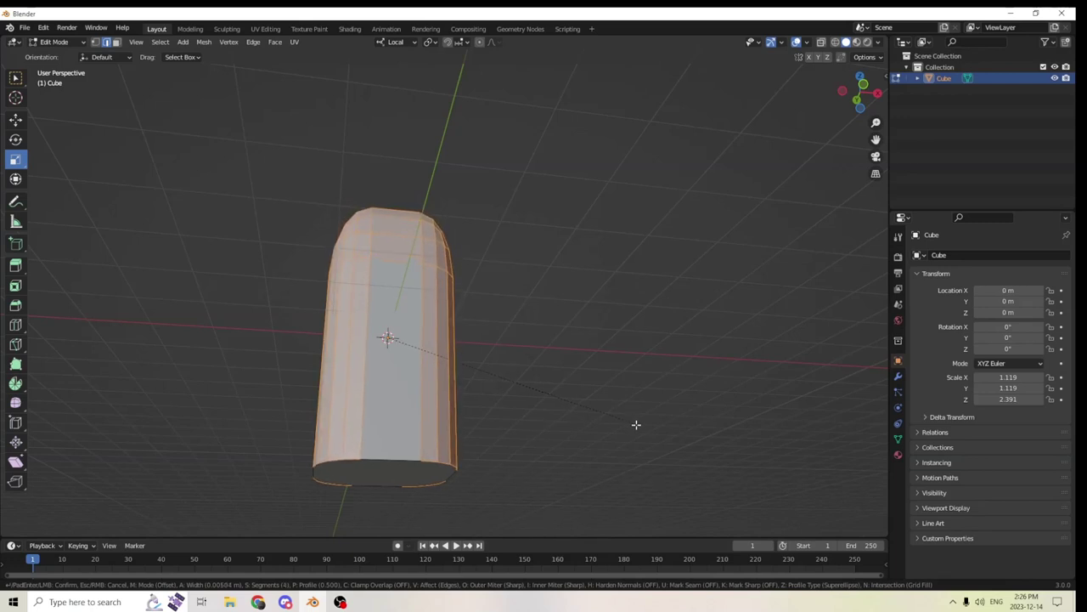
scroll(648, 431, up, 1)
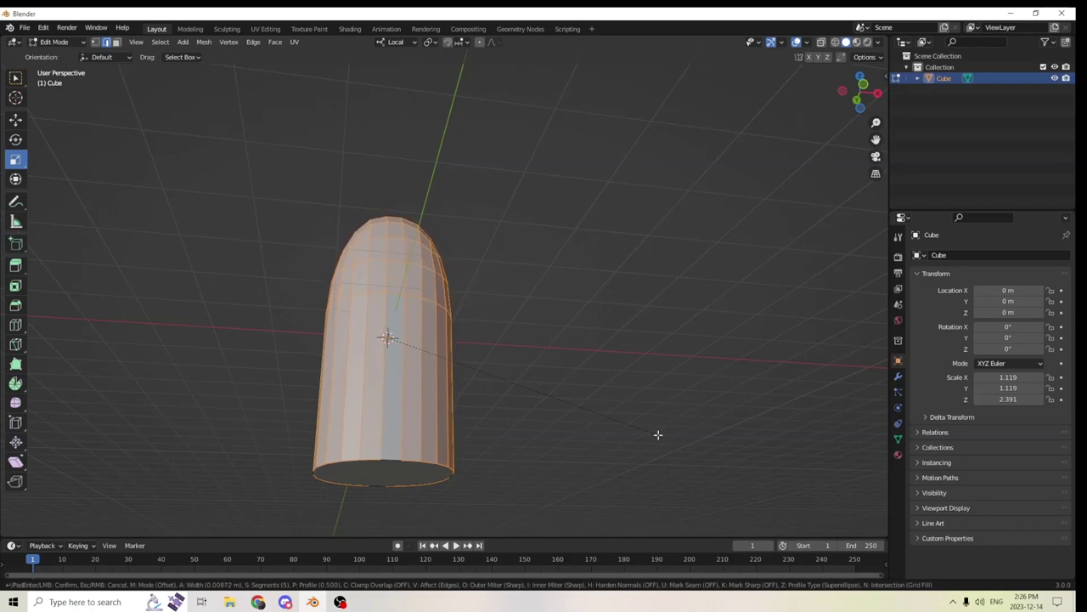
click(659, 435)
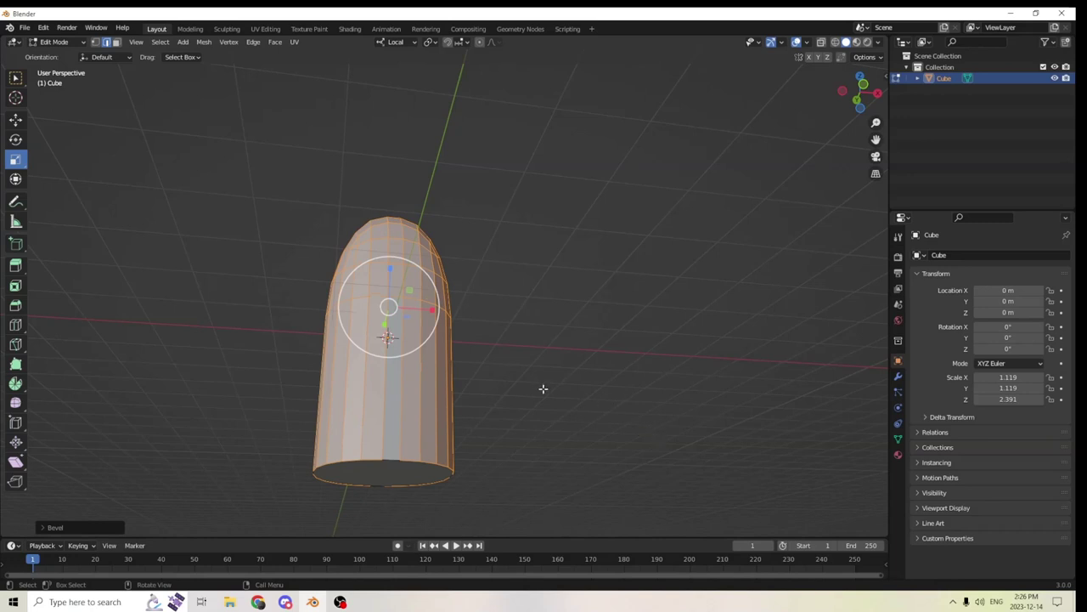
Add a horizontal loop cut a short way below the dome and scale the new loop inward to about 0.96
middle_drag(543, 388, 677, 436)
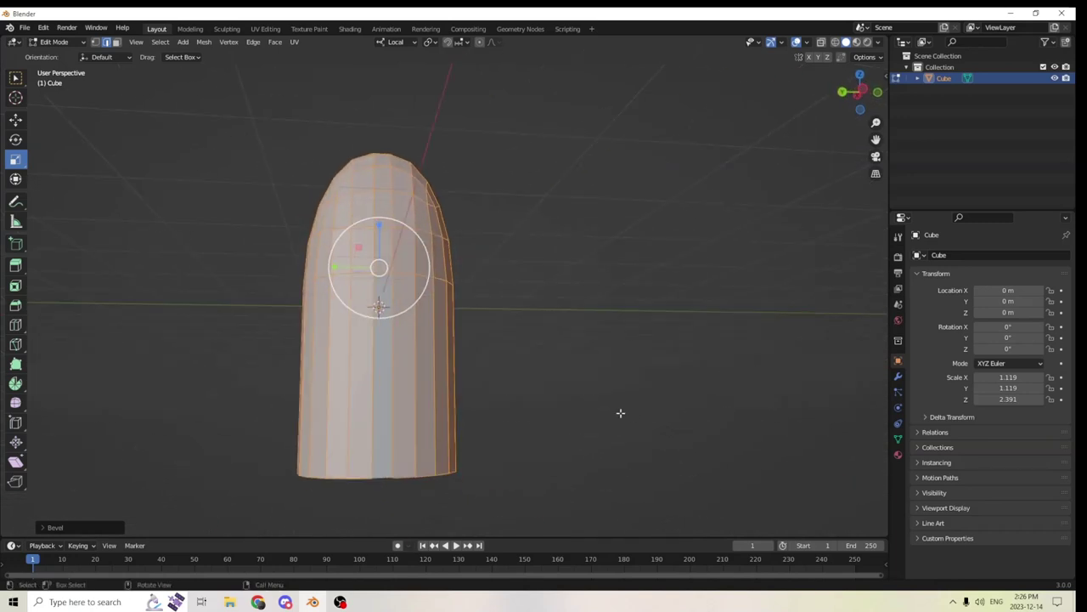
middle_drag(599, 402, 558, 381)
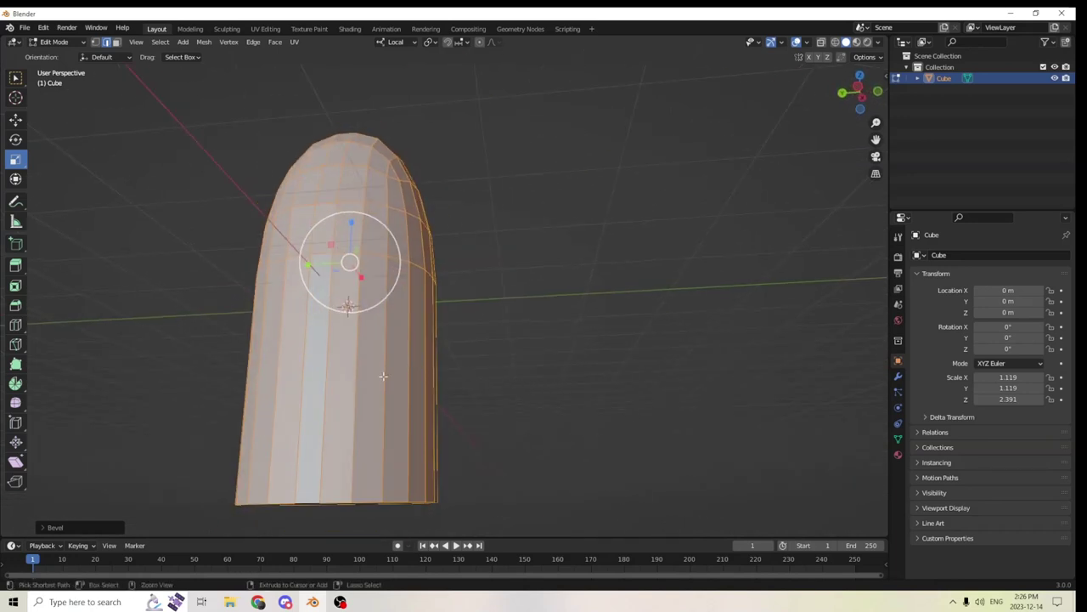
middle_drag(422, 337, 369, 391)
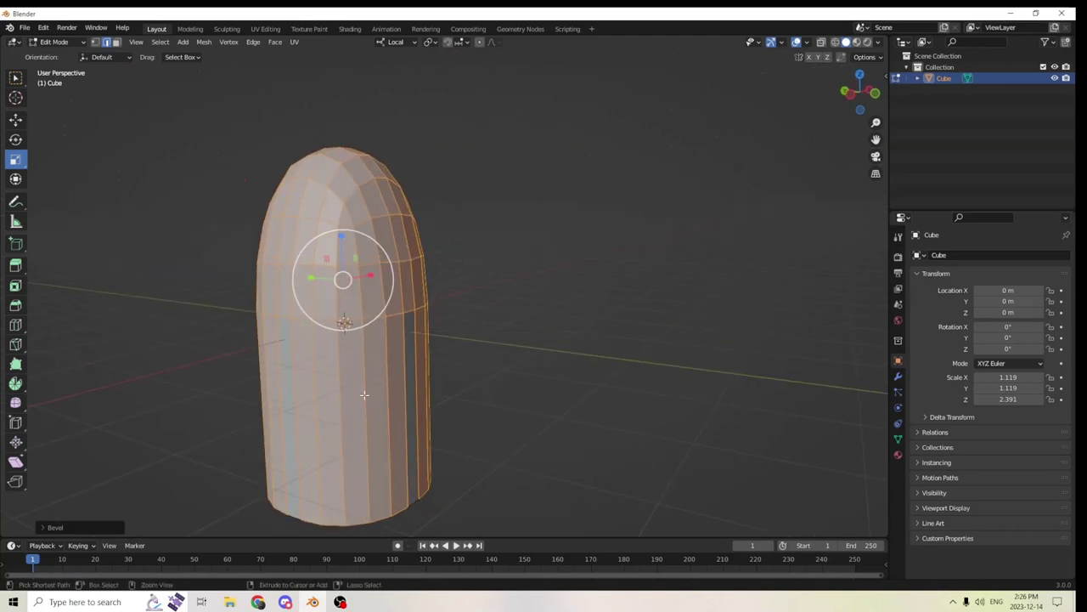
key(ctrl+r)
click(334, 378)
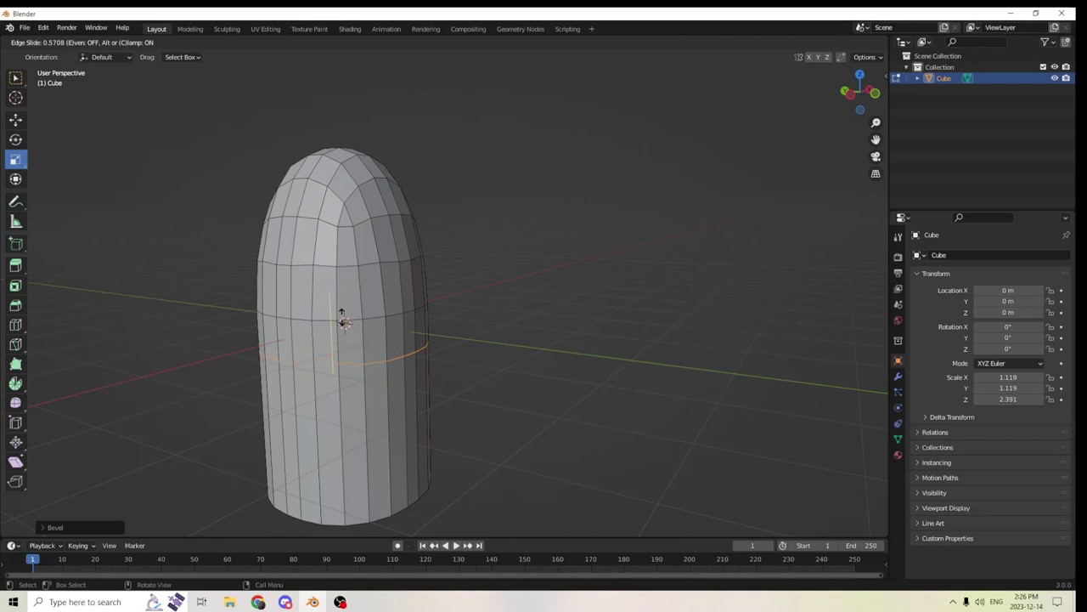
click(342, 319)
scroll(422, 378, up, 2)
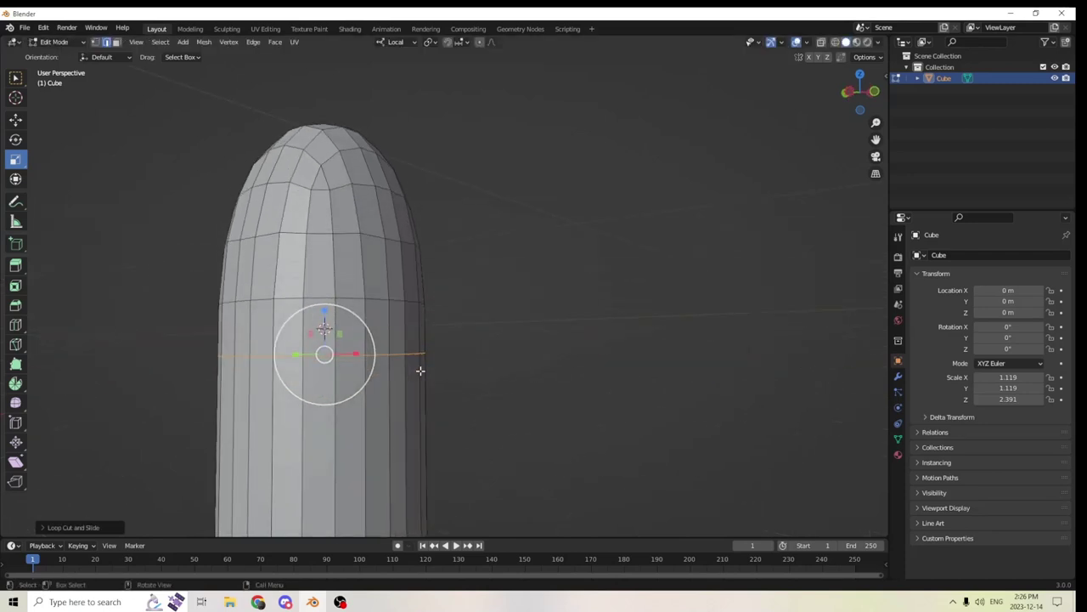
scroll(533, 422, up, 1)
key(s)
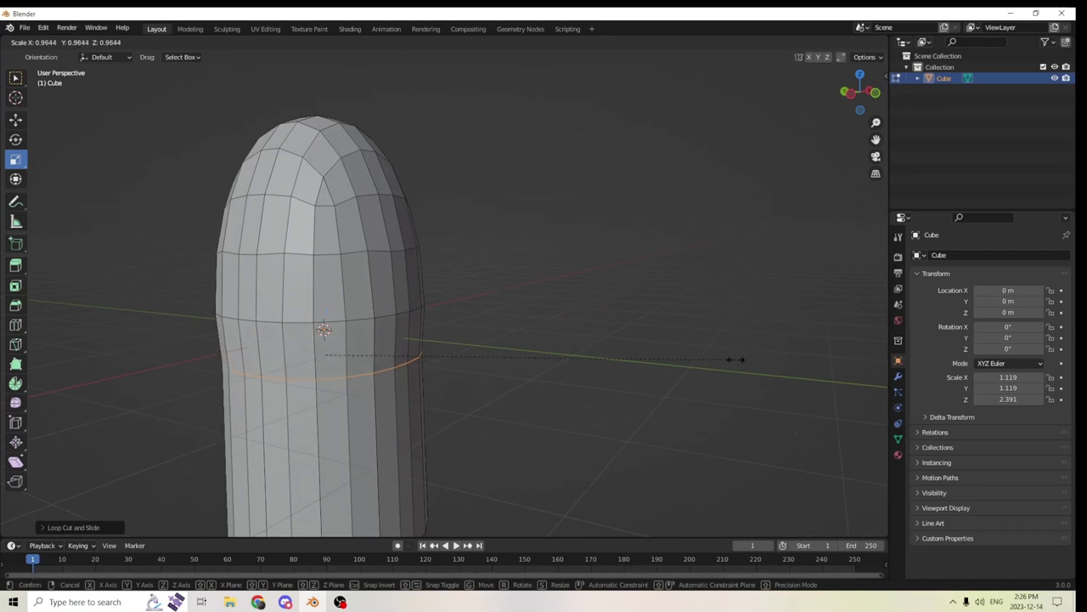
click(718, 357)
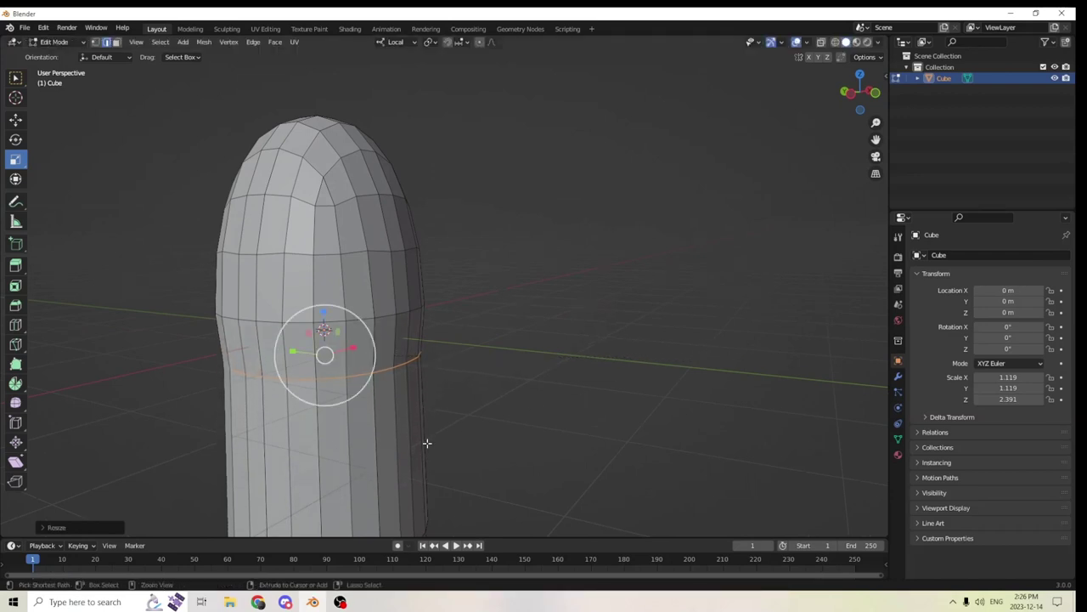
Add a second loop cut below the first one and scale it inward to about 0.90
key(ctrl+r)
click(368, 446)
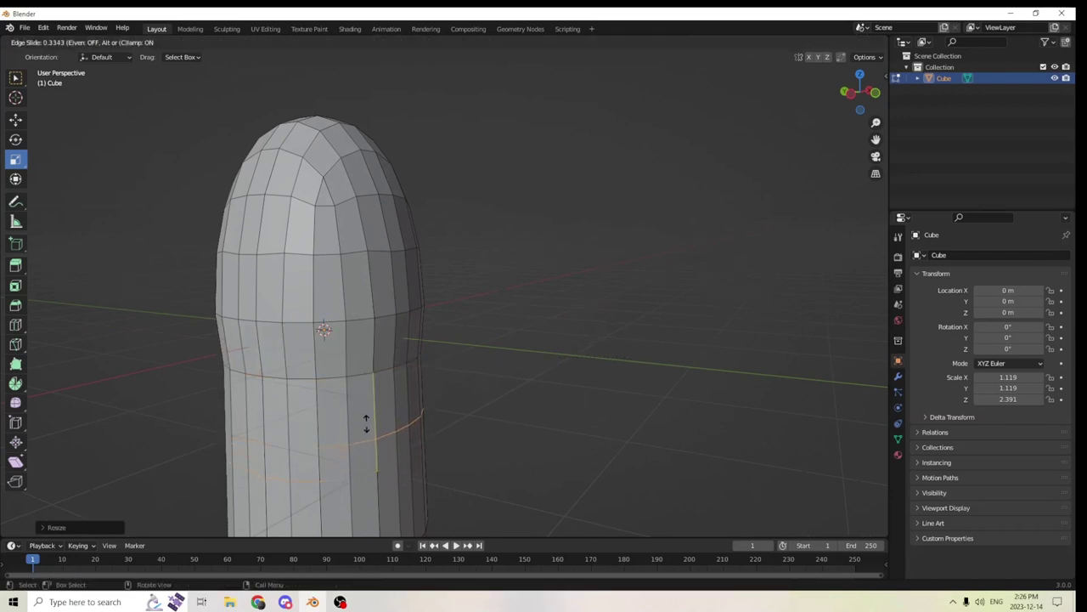
click(365, 418)
middle_drag(365, 418, 360, 404)
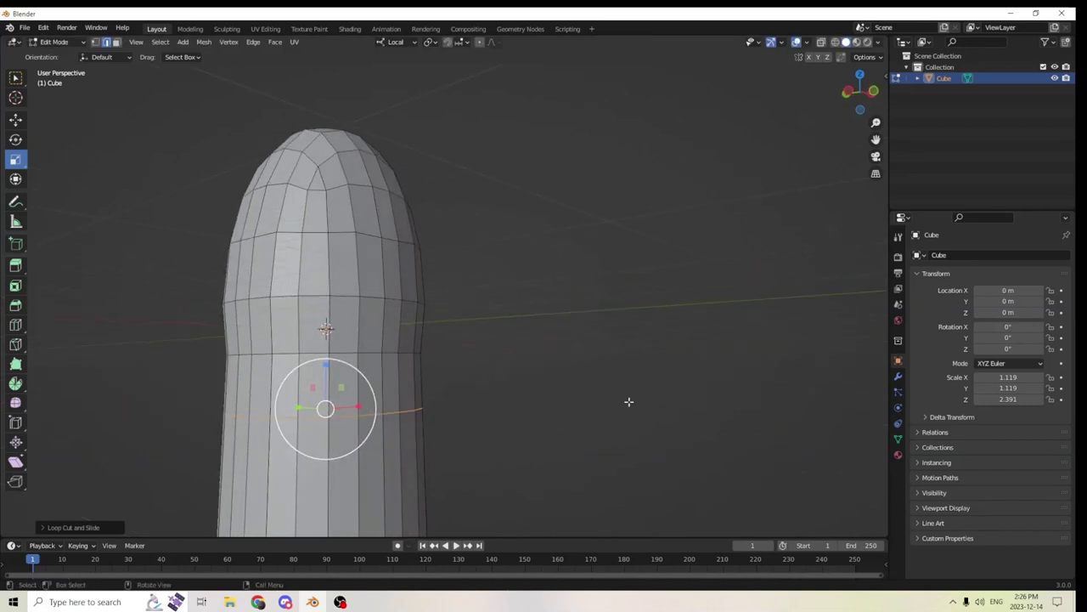
key(s)
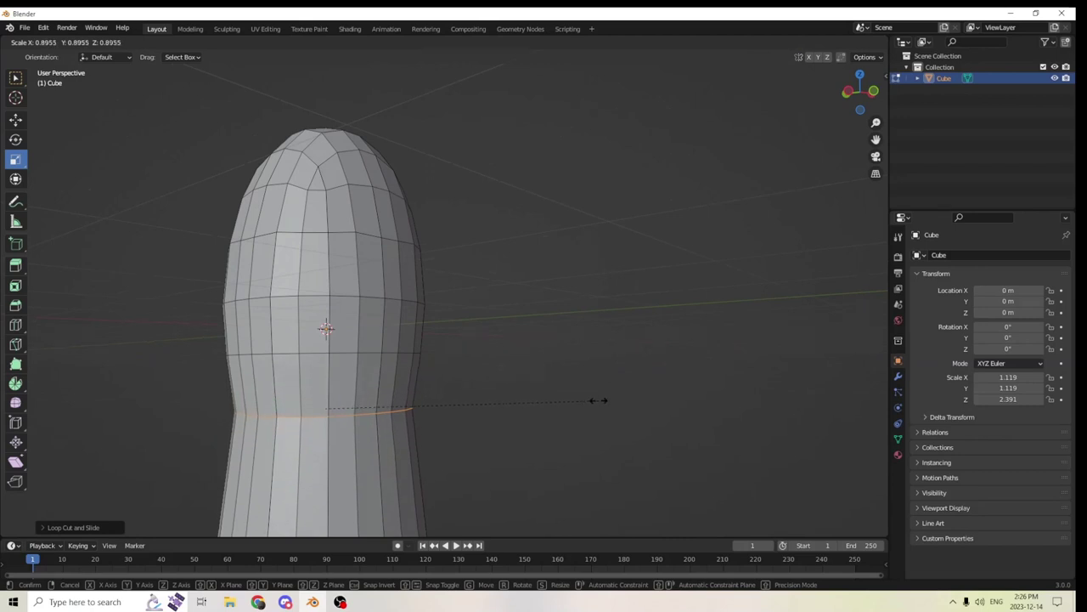
click(599, 400)
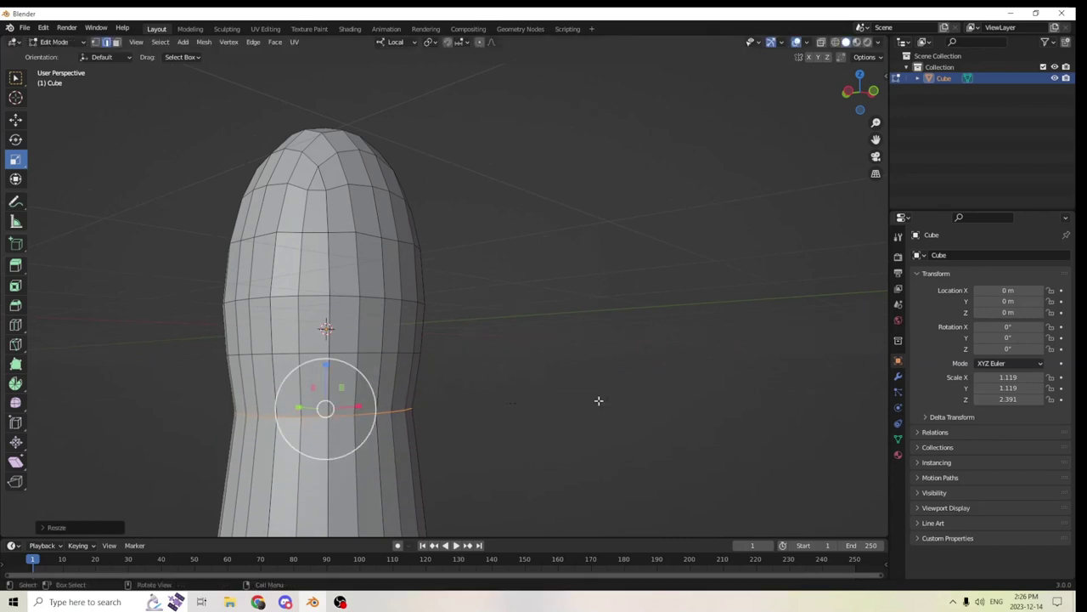
Add a third loop cut just below the second one and scale it inward to about 0.80
scroll(593, 396, down, 1)
middle_drag(593, 396, 588, 386)
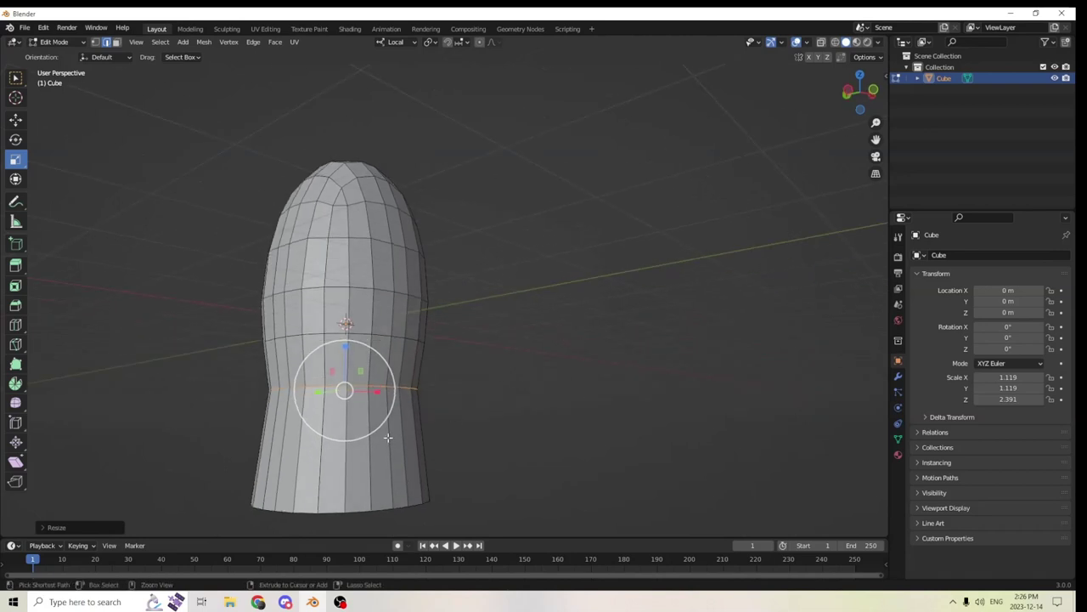
key(ctrl+r)
click(372, 422)
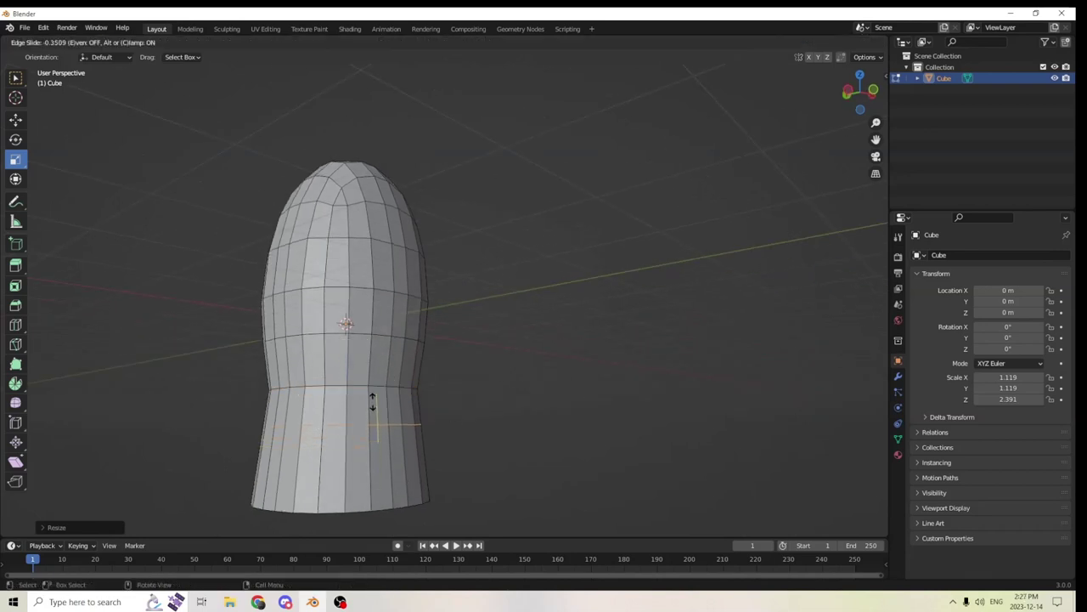
click(372, 399)
key(s)
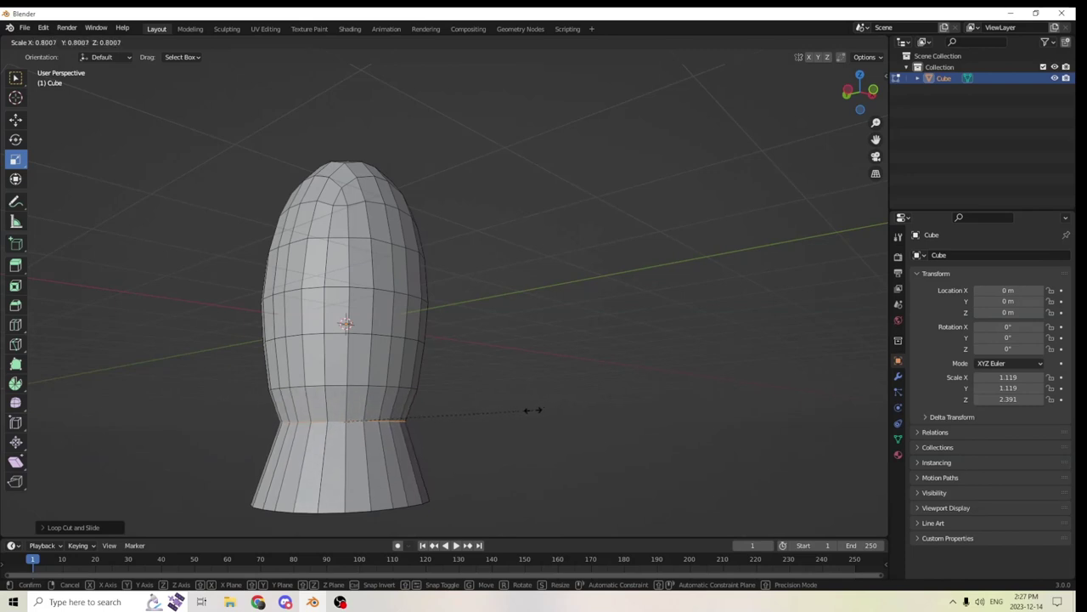
click(533, 410)
scroll(301, 436, up, 1)
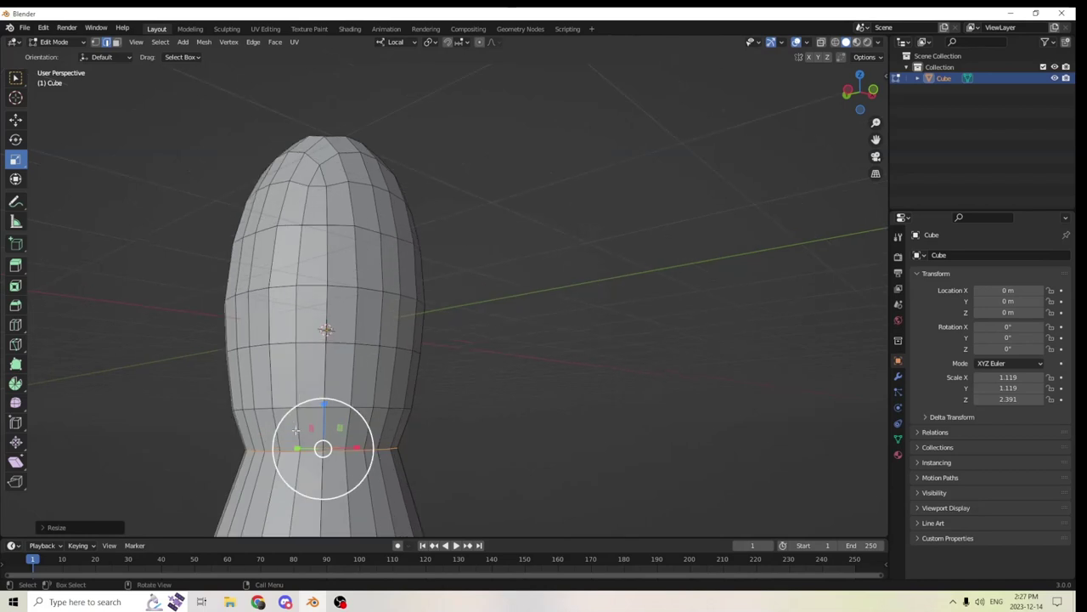
mouse_move(301, 436)
middle_down()
mouse_move(298, 401)
mouse_move(299, 433)
middle_up()
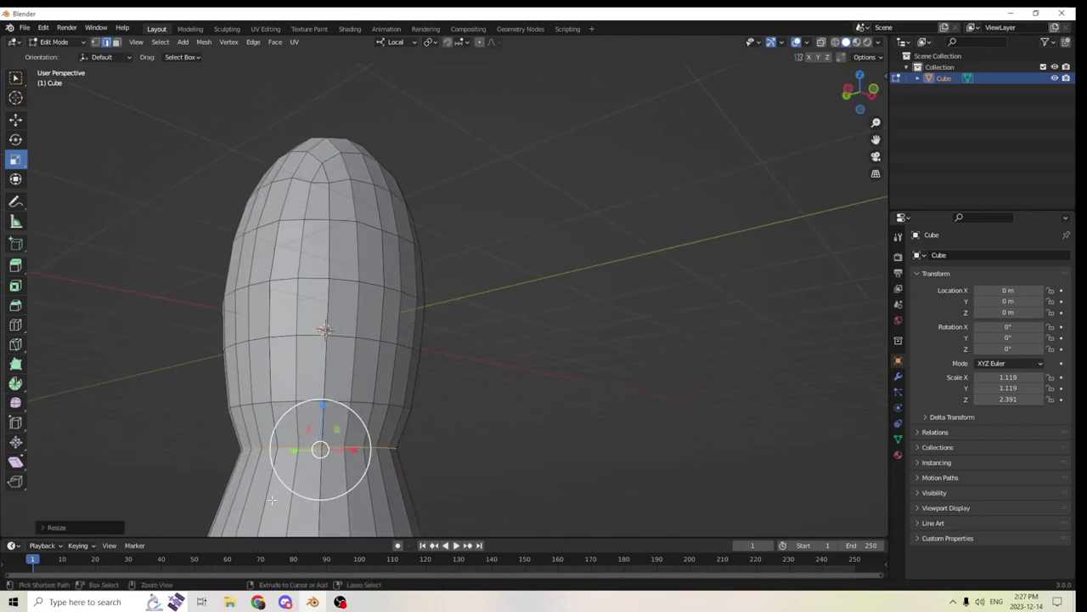
Add another loop cut around the flared base, roughly midway between the narrow loop and the bottom face
scroll(326, 457, down, 2)
key(ctrl)
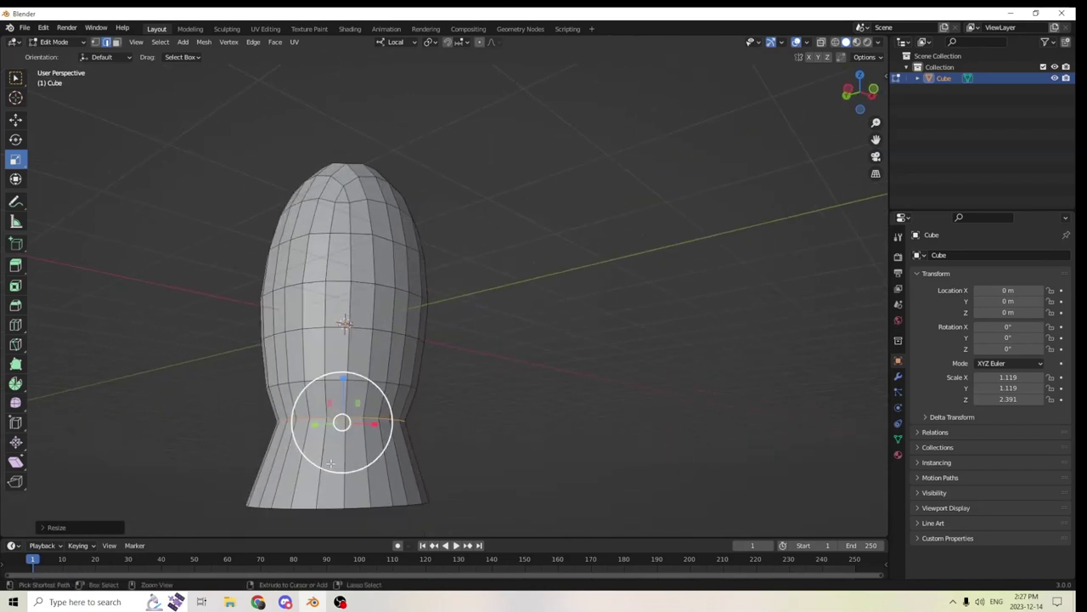
key(ctrl+r)
click(331, 462)
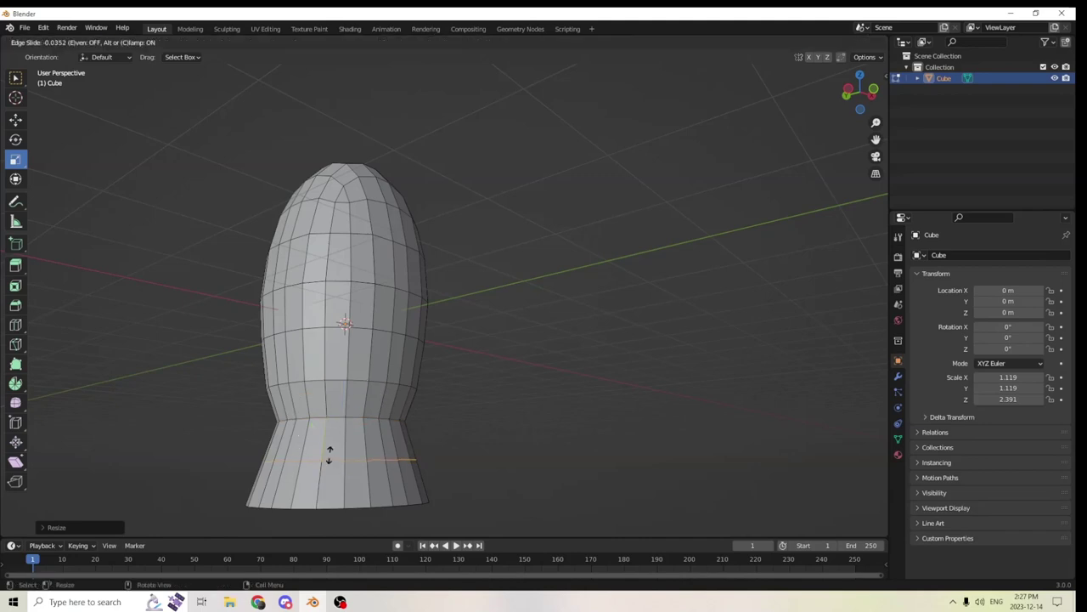
click(330, 458)
Add the bottom face to the selected loop and scale both inward so the form keeps tapering toward its base
middle_drag(515, 441, 502, 392)
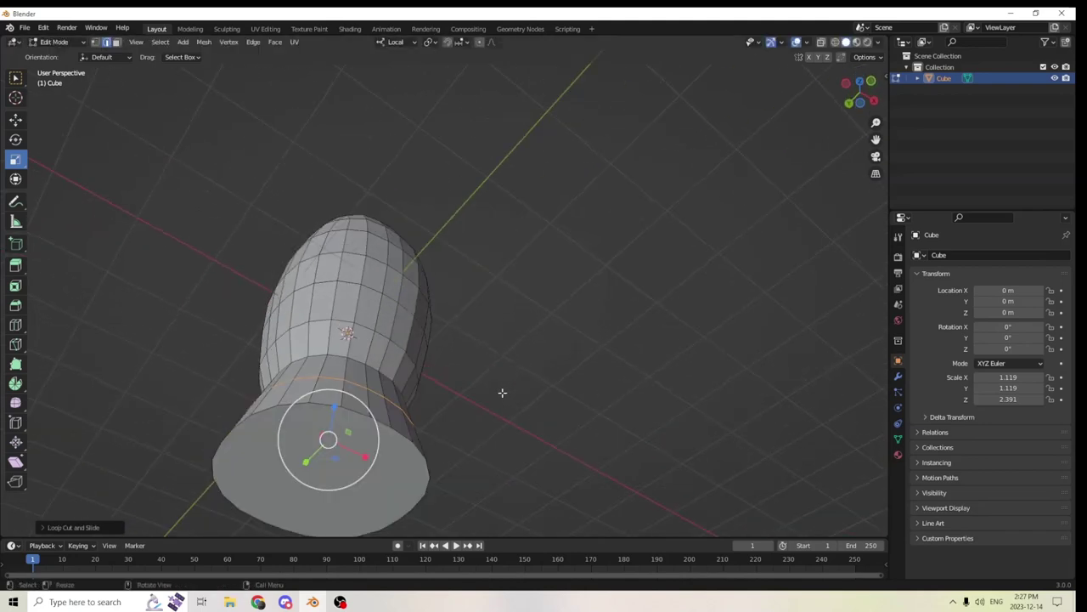
shift+click(117, 47)
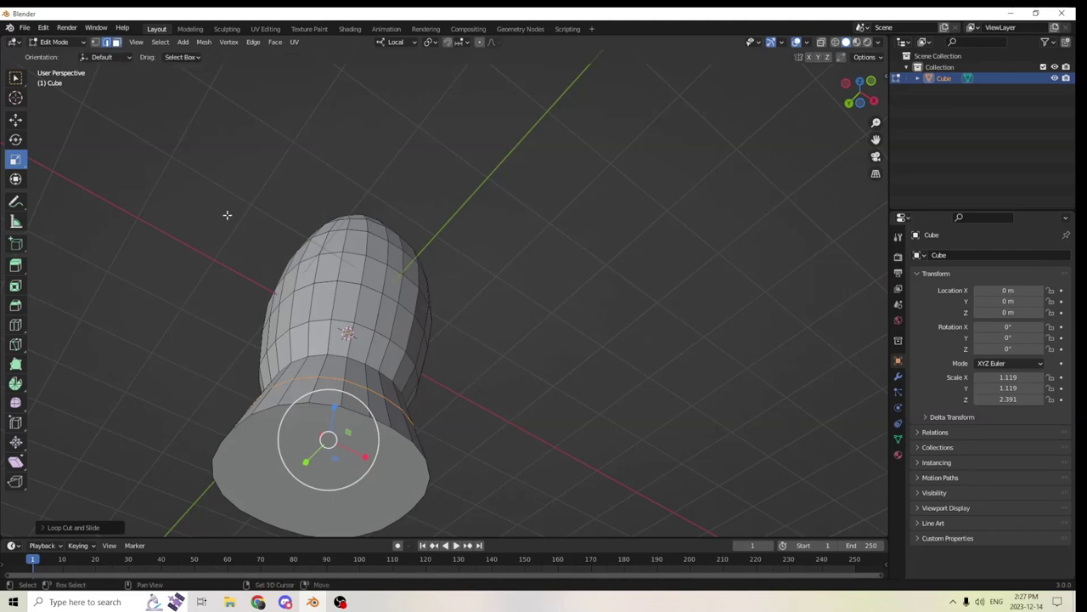
shift+click(314, 480)
middle_drag(421, 408, 549, 478)
key(s)
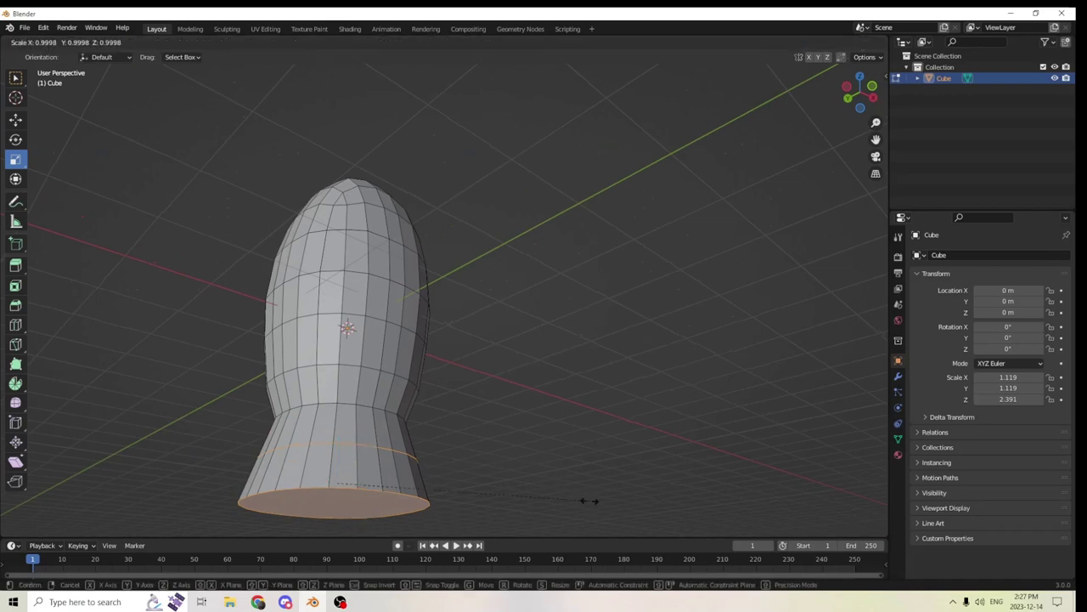
click(489, 490)
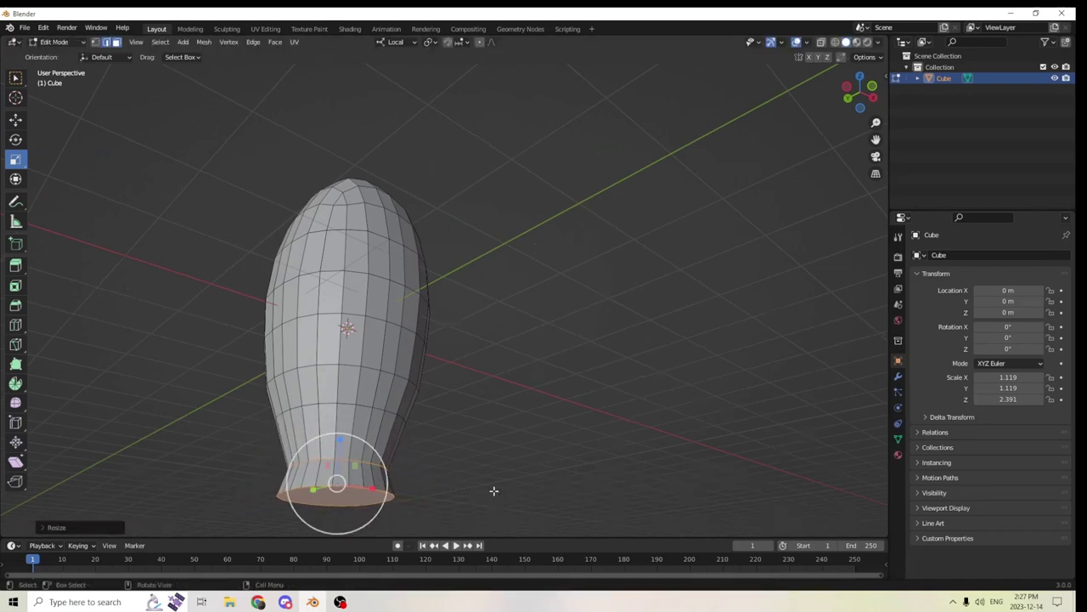
Scale only the bottom face slightly inward until the short neck's walls run nearly straight
middle_drag(493, 490, 476, 400)
middle_drag(612, 478, 686, 505)
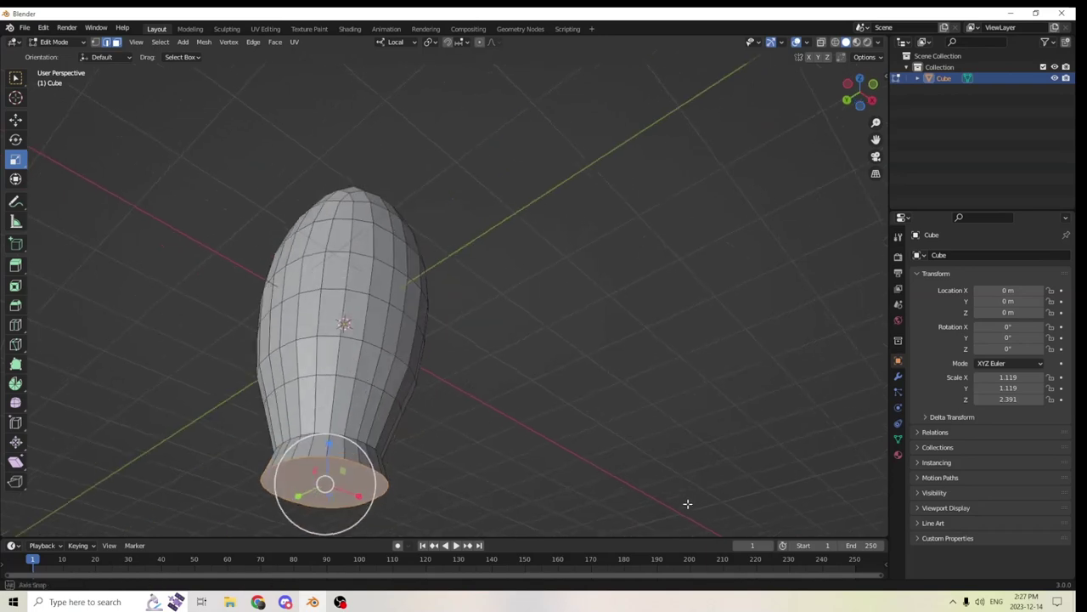
key(s)
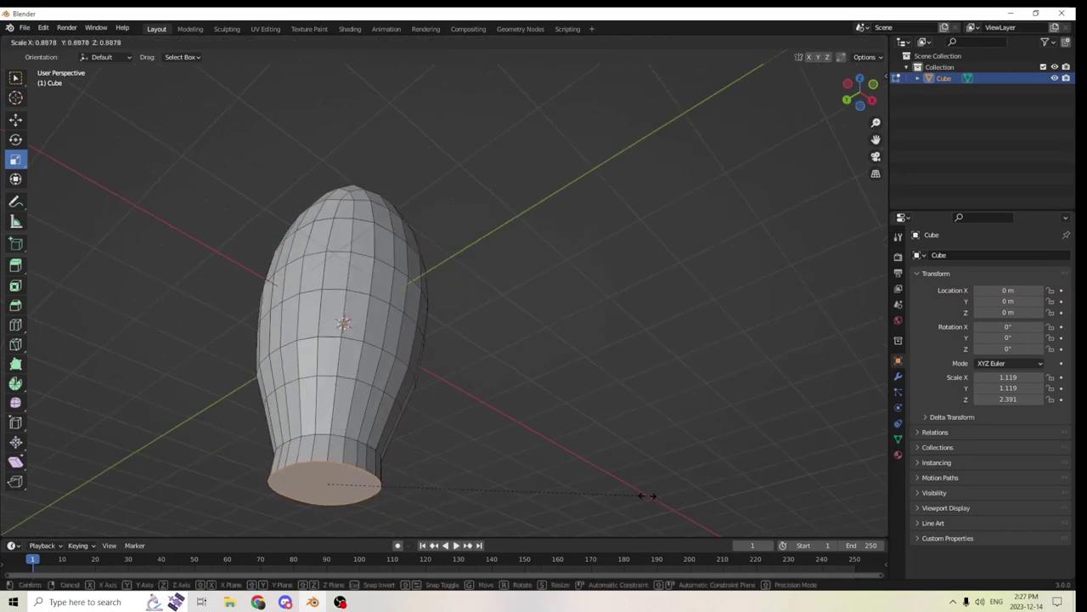
click(635, 495)
middle_drag(633, 496, 537, 429)
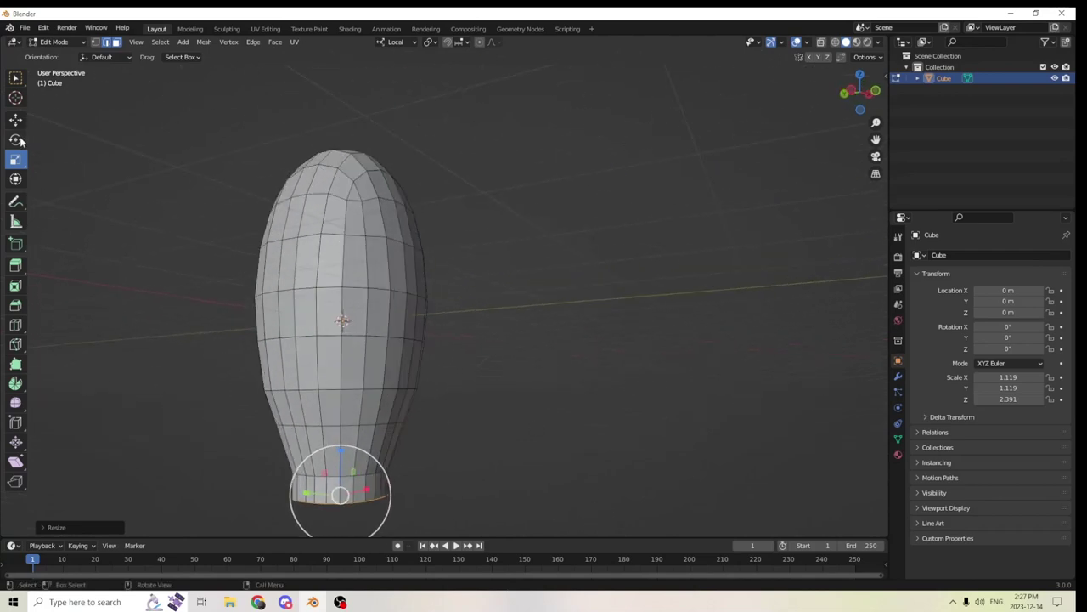
Select the whole edge loop where the neck meets the rounded body and move it up a little along Z
middle_drag(167, 200, 342, 261)
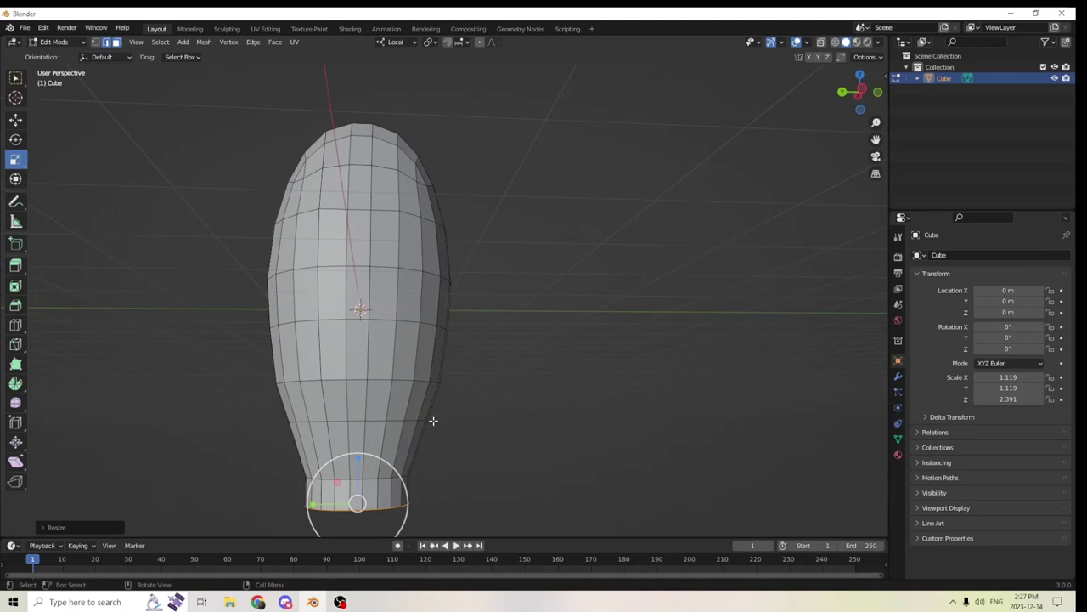
middle_drag(433, 420, 550, 449)
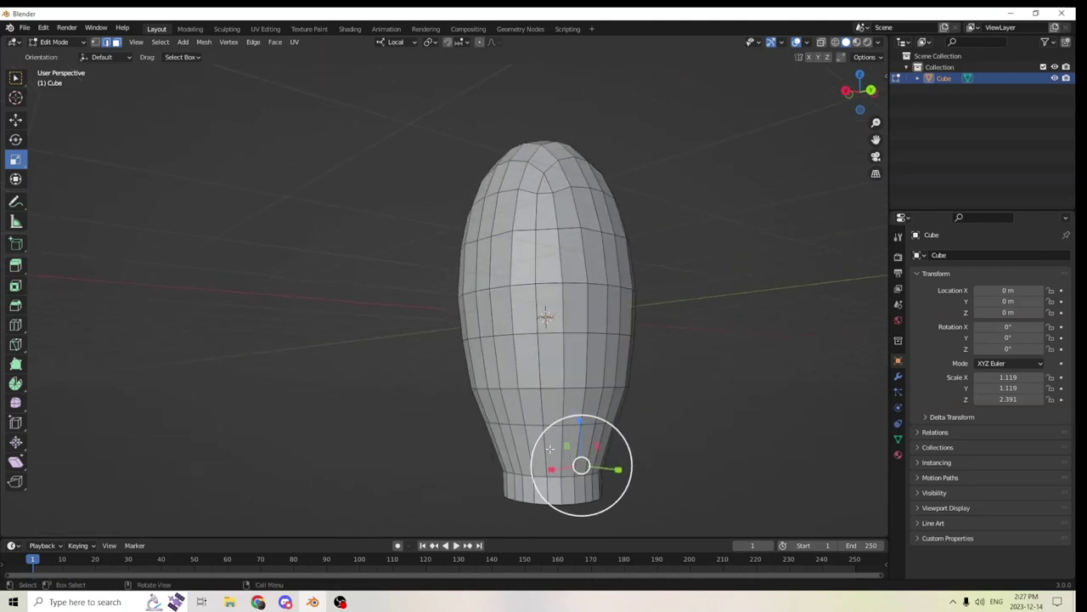
middle_drag(484, 452, 472, 453)
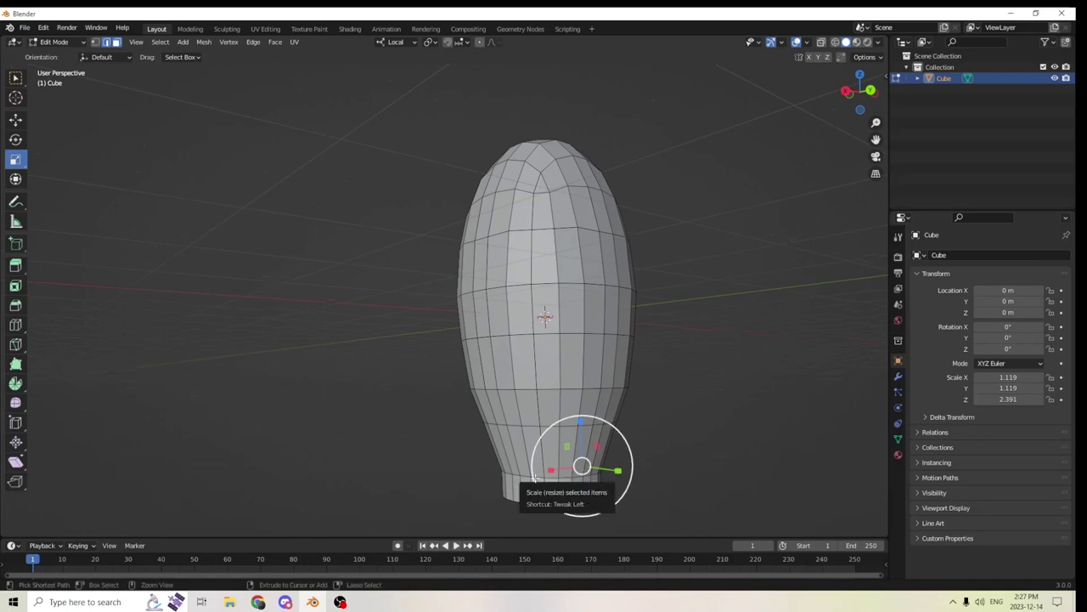
ctrl+click(538, 489)
middle_drag(552, 501, 272, 483)
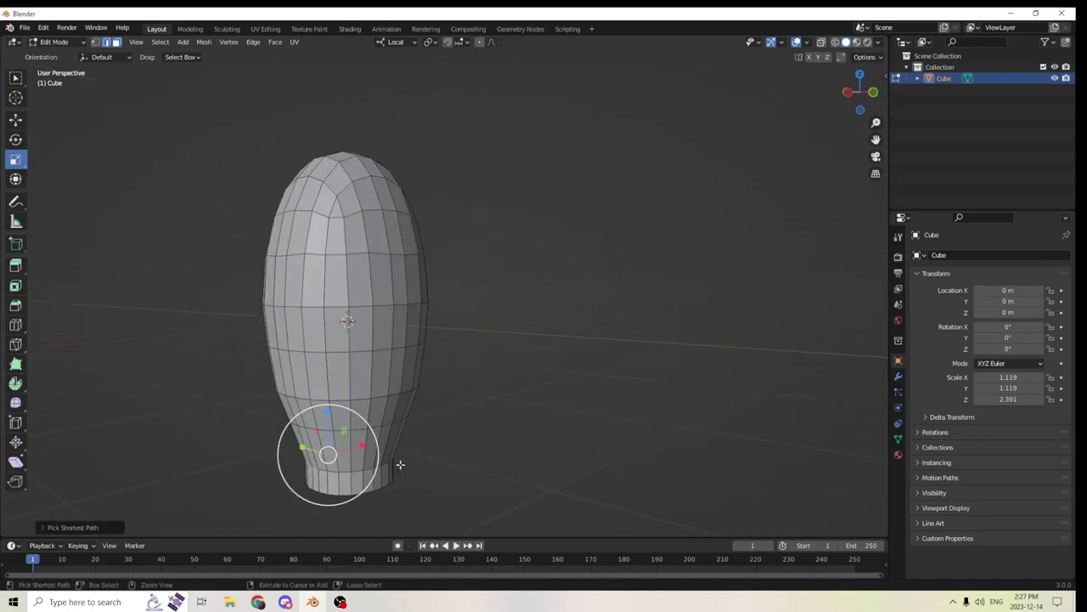
ctrl+click(384, 465)
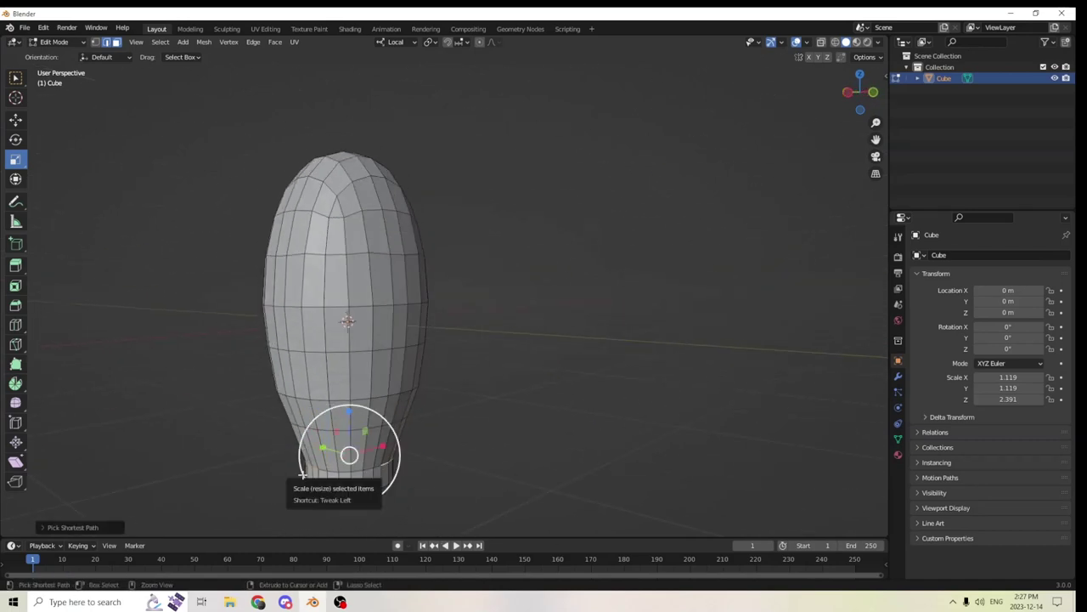
middle_drag(348, 458, 416, 401)
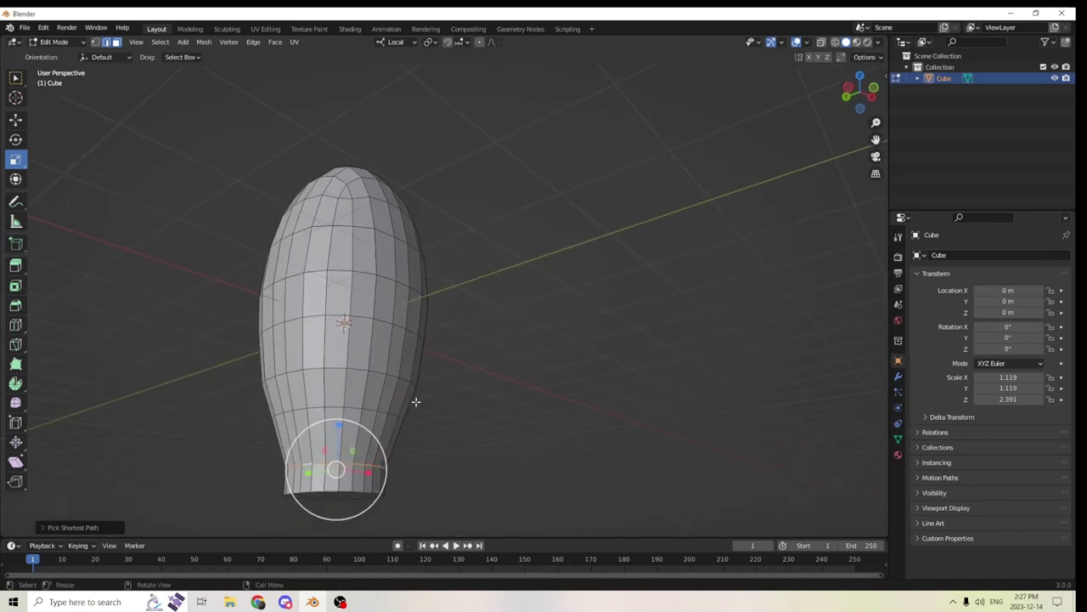
click(14, 123)
drag(340, 425, 337, 408)
middle_drag(338, 407, 371, 446)
In Object Mode, shorten the whole form vertically to a Z scale of 1.646, and return to Edit Mode
key(Tab)
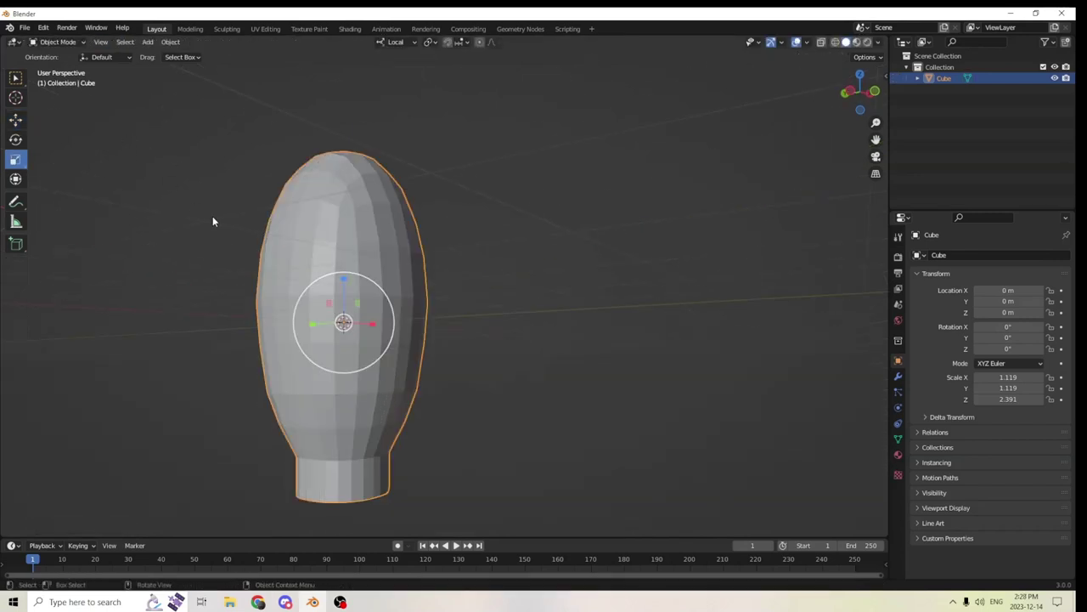
drag(344, 278, 342, 293)
middle_drag(491, 368, 315, 411)
key(Tab)
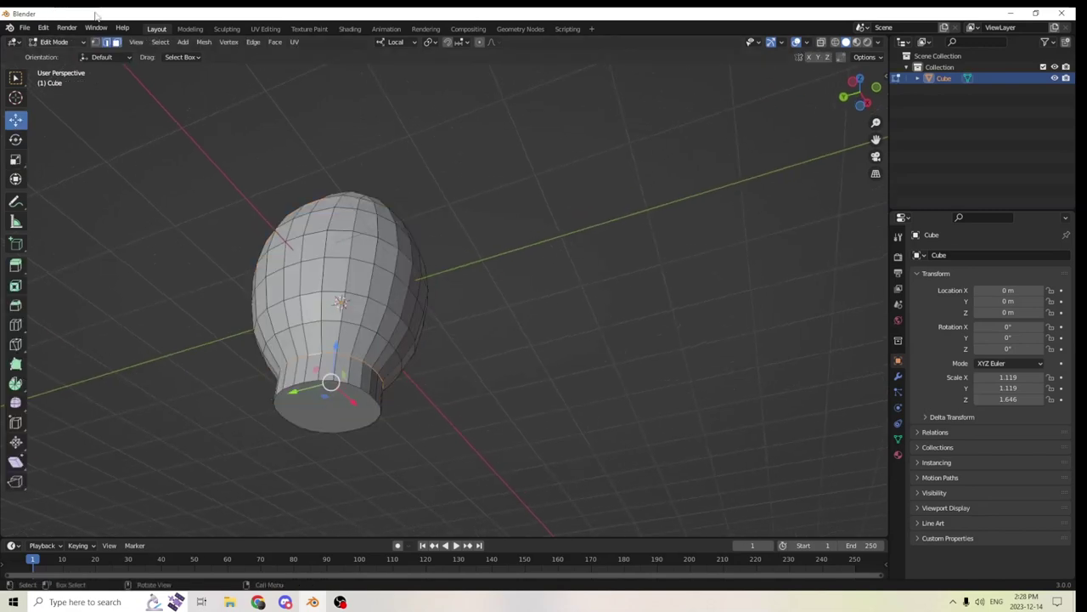
Select the bottom face, fine-tune its scale, and extrude it downward to lengthen the cylindrical neck
click(117, 43)
click(326, 408)
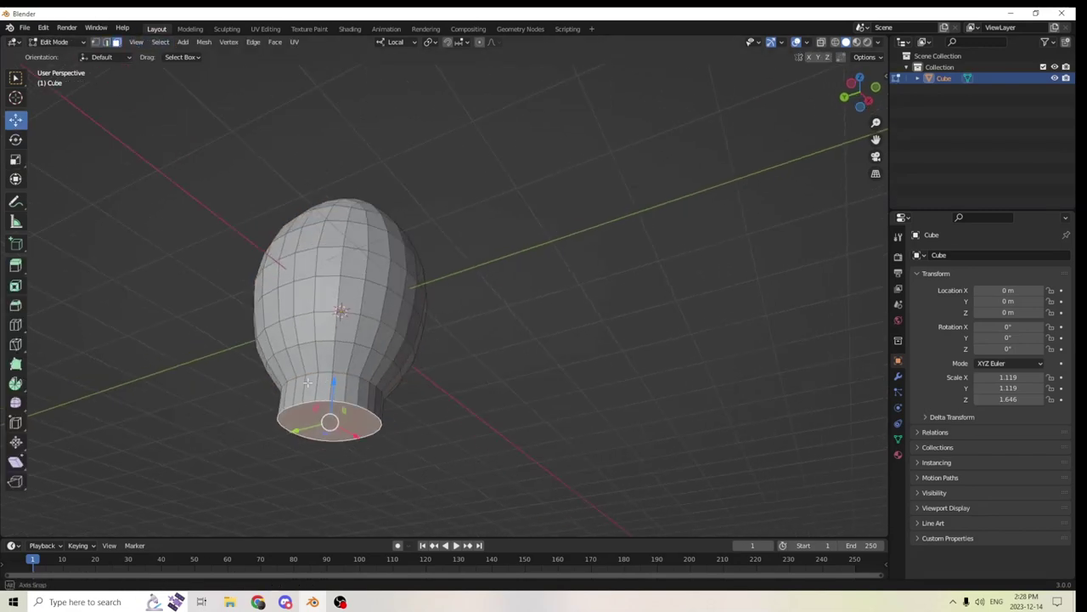
middle_drag(331, 422, 738, 424)
key(s)
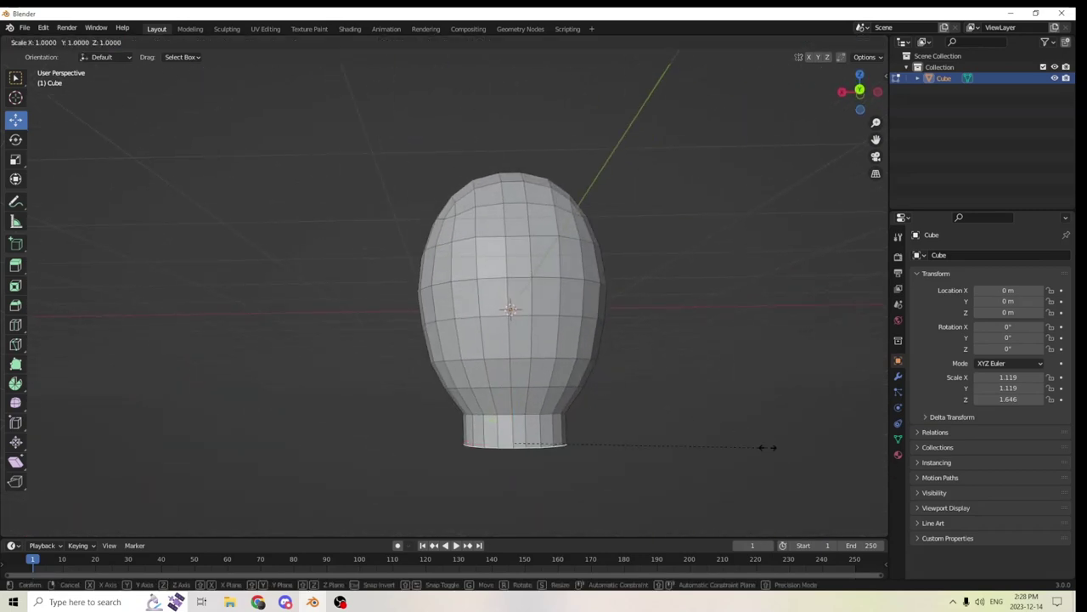
click(763, 446)
middle_drag(730, 422, 580, 435)
key(e)
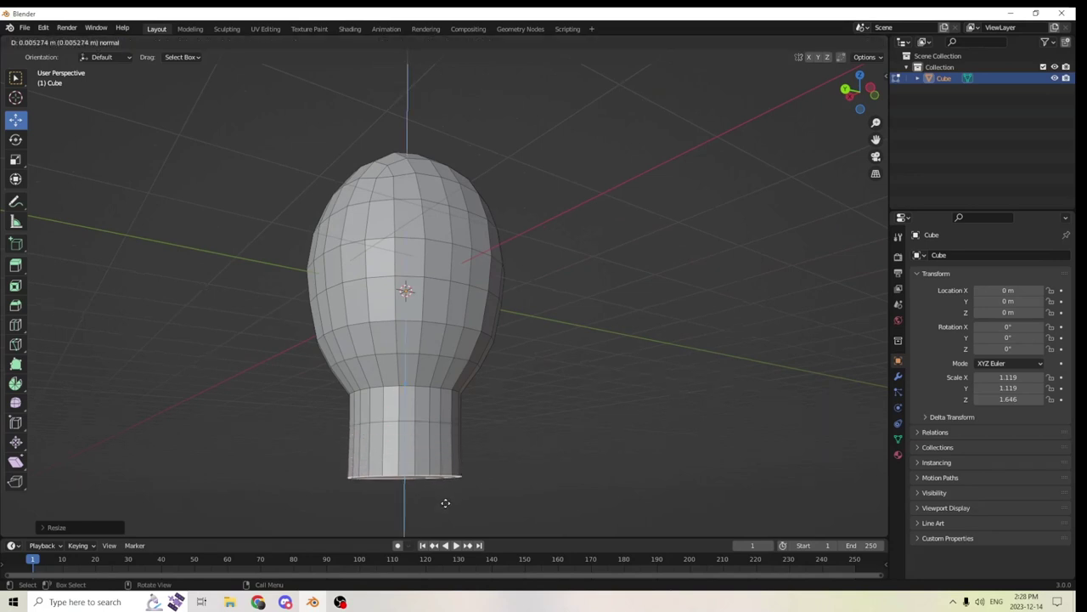
click(445, 500)
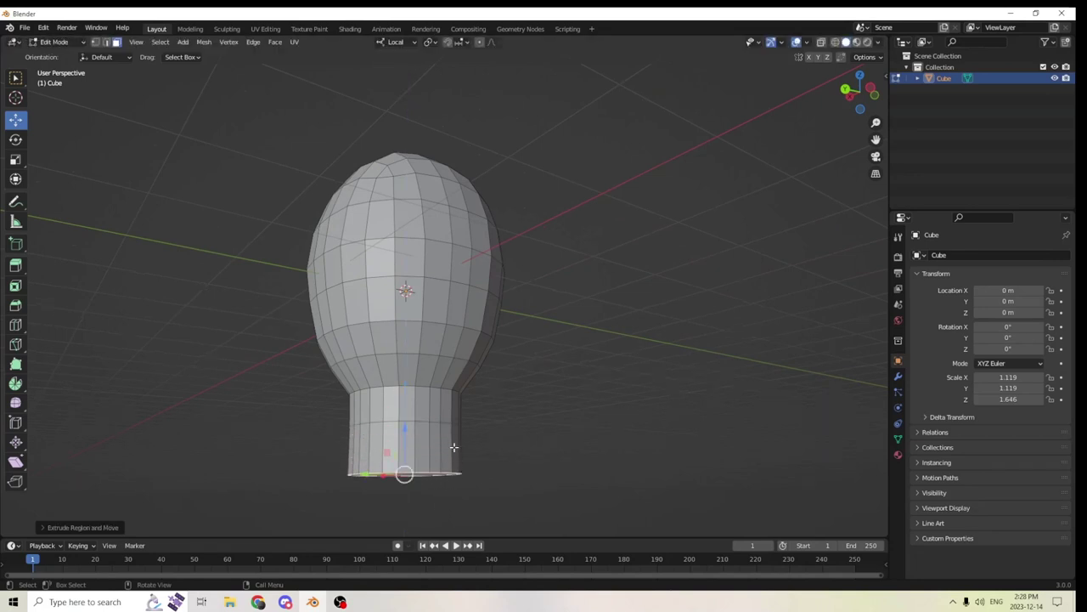
middle_drag(454, 447, 463, 418)
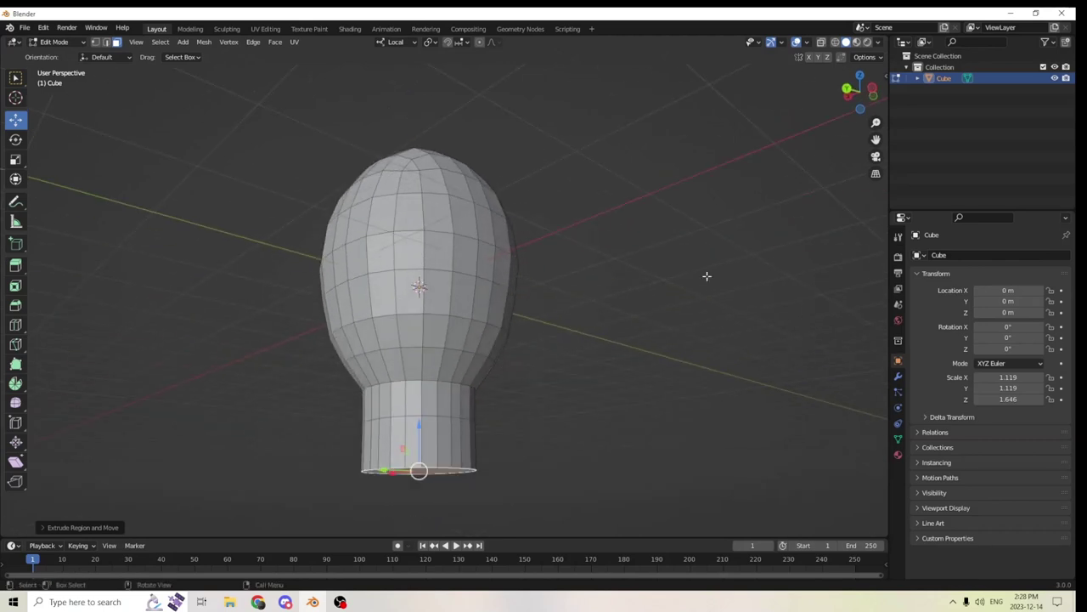
Add a loop cut around the upper part of the neck and move it up to just below the rounded body
shift+middle_drag(643, 405, 624, 295)
scroll(624, 294, up, 1)
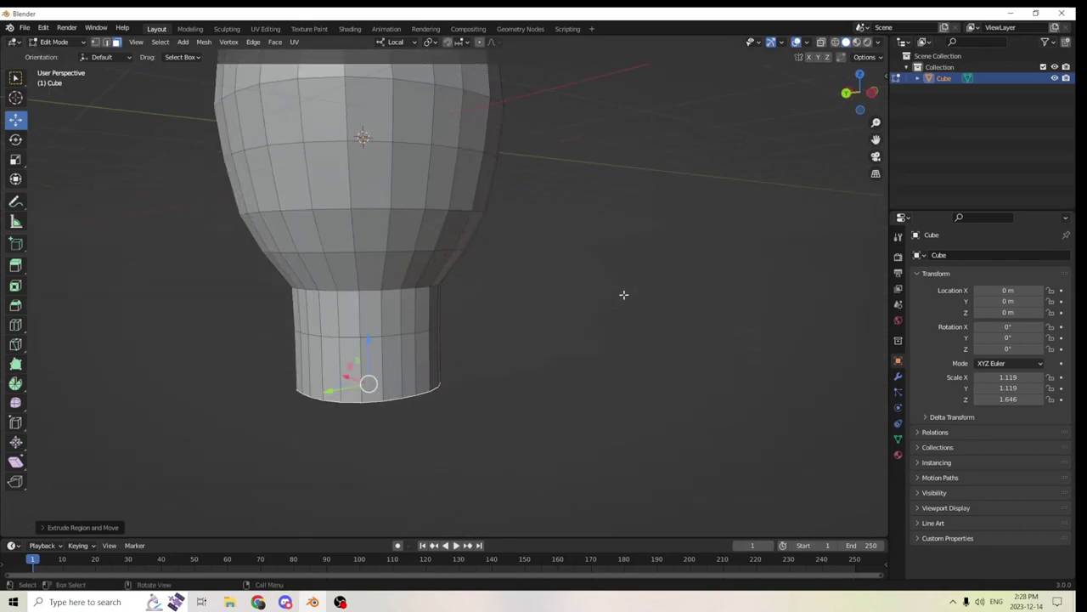
scroll(623, 294, up, 2)
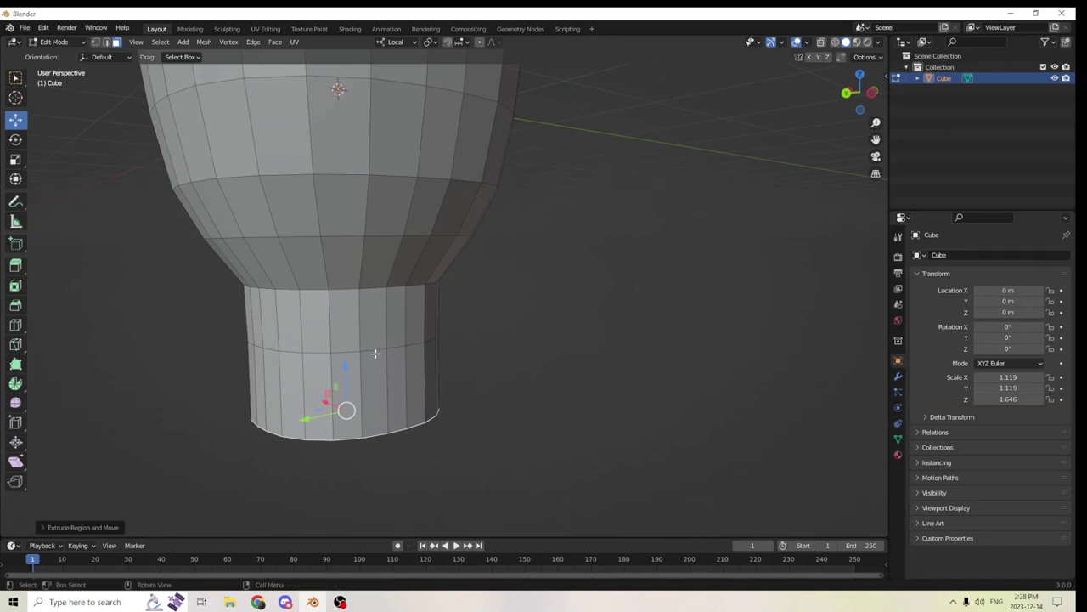
key(ctrl+r)
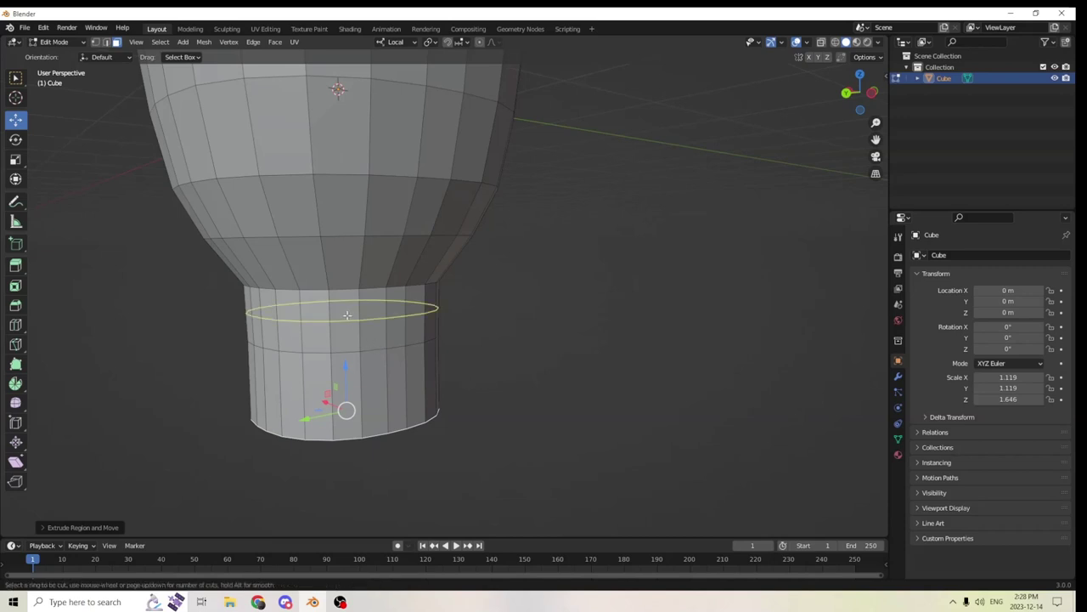
click(352, 312)
click(344, 308)
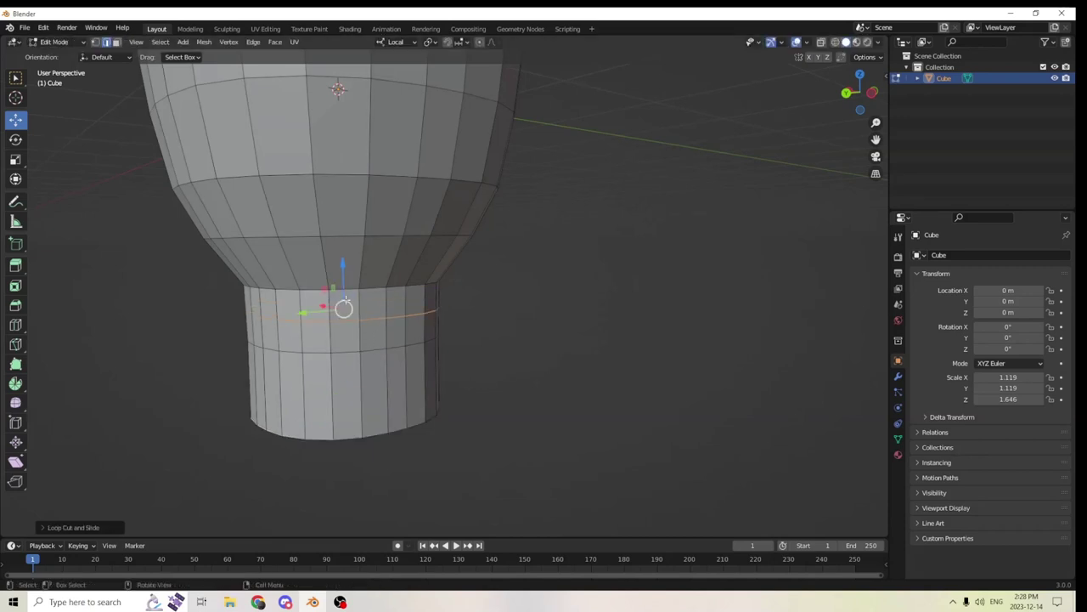
drag(344, 265, 341, 244)
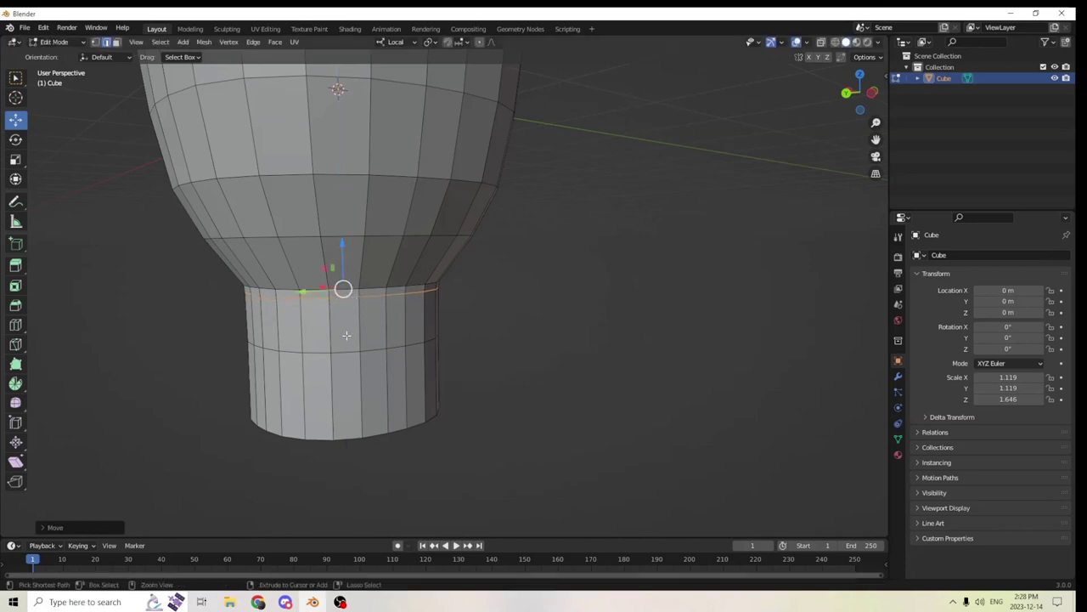
Add another loop cut close beneath the one at the neck's top and scale it outward to about 1.03 as a ridge
key(ctrl+r)
drag(354, 343, 349, 327)
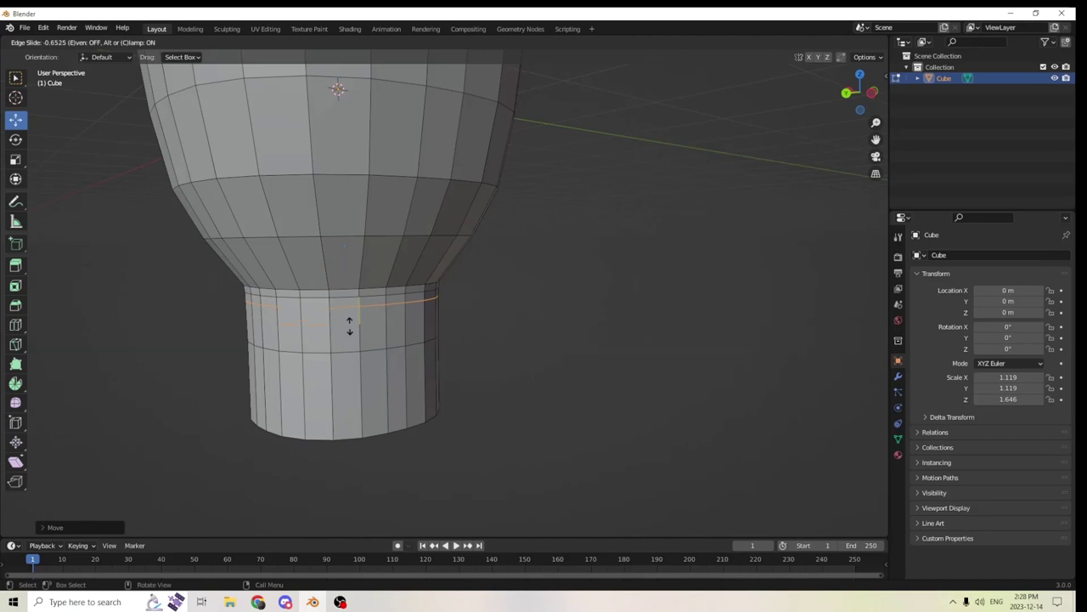
click(349, 326)
key(s)
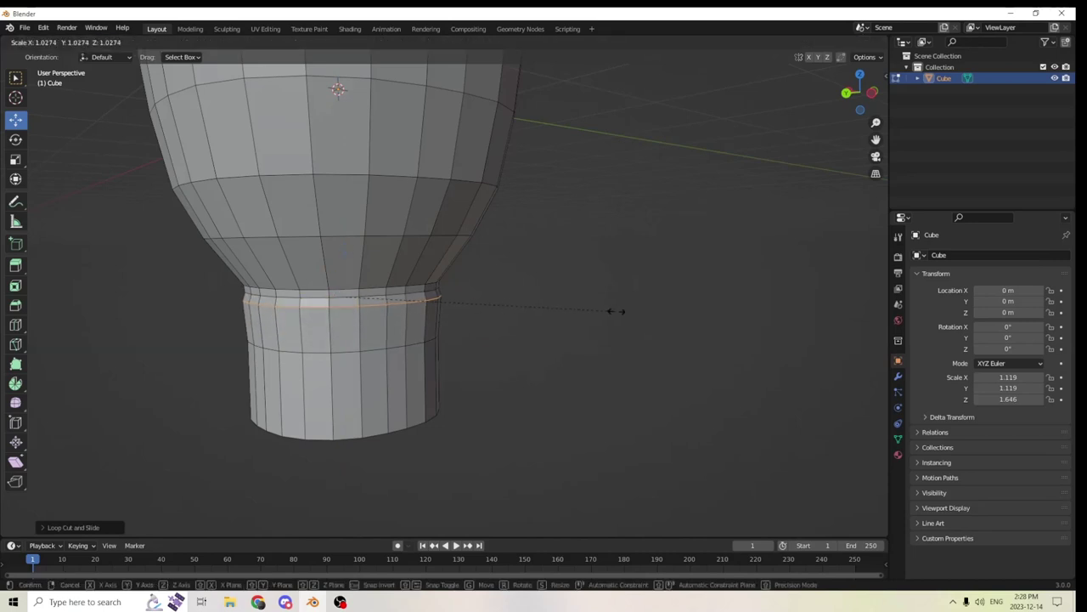
click(617, 311)
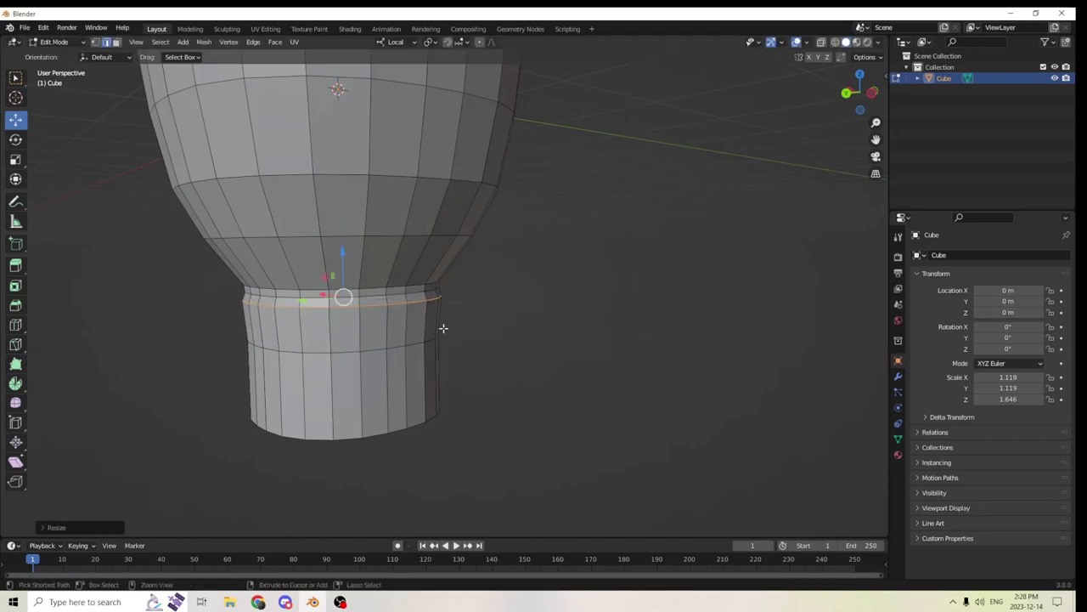
Add a loop cut just beneath the neck's first ridge and scale it inward to about 0.98 as a groove
key(ctrl+r)
click(392, 311)
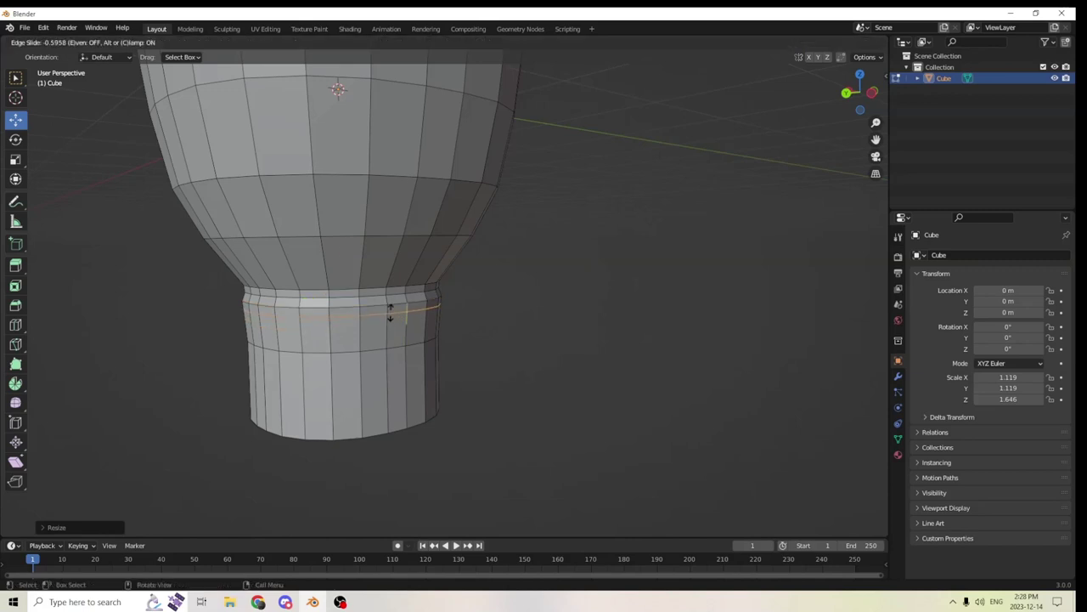
click(634, 310)
key(s)
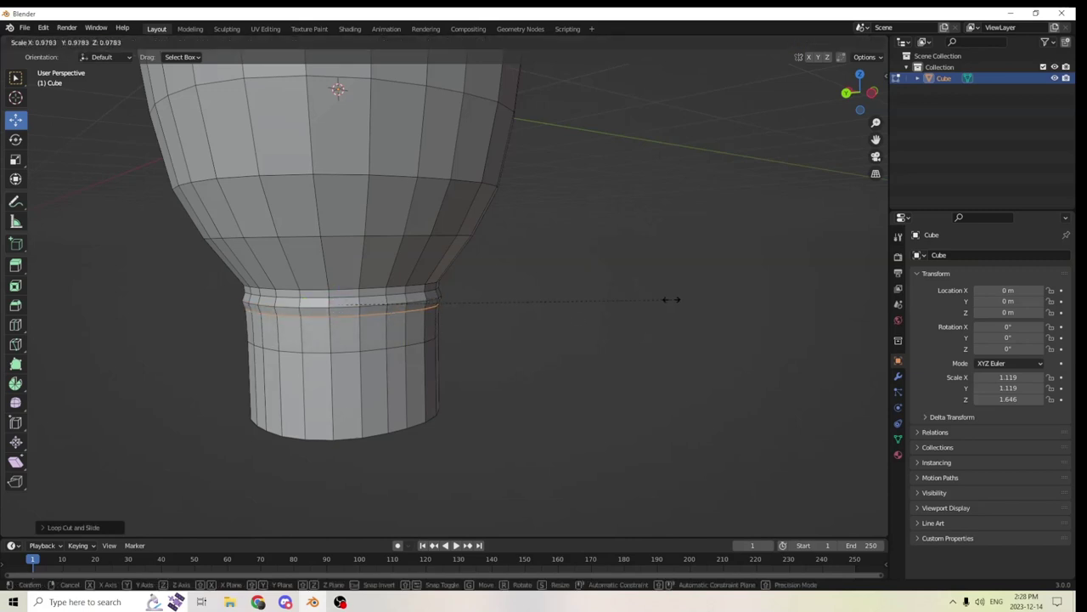
click(670, 301)
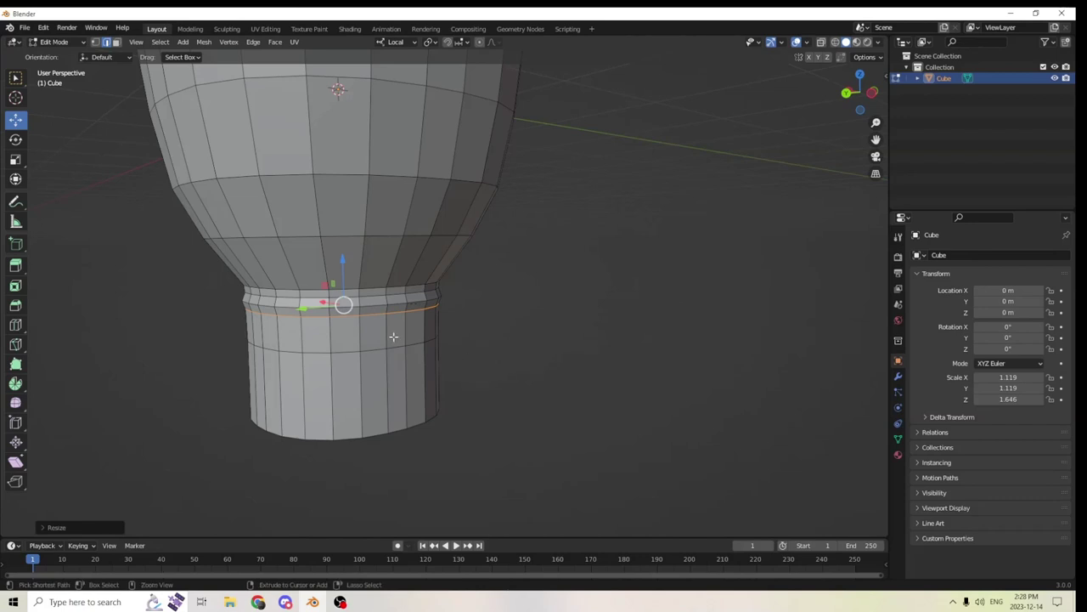
Add a loop cut below the first groove, raise it slightly and scale it outward to about 1.02 as a second ridge
key(ctrl+r)
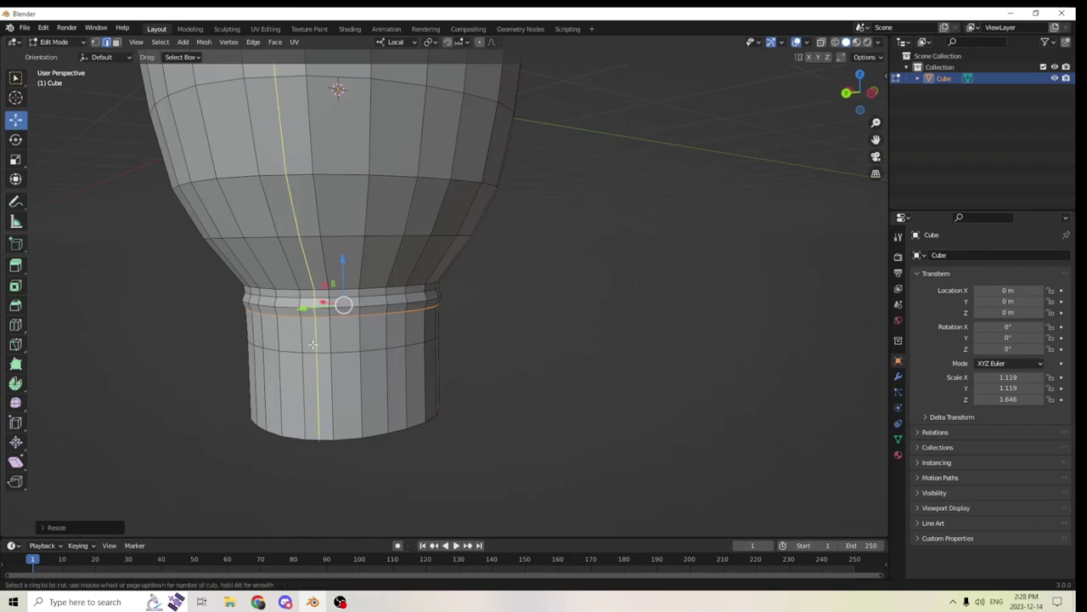
click(283, 341)
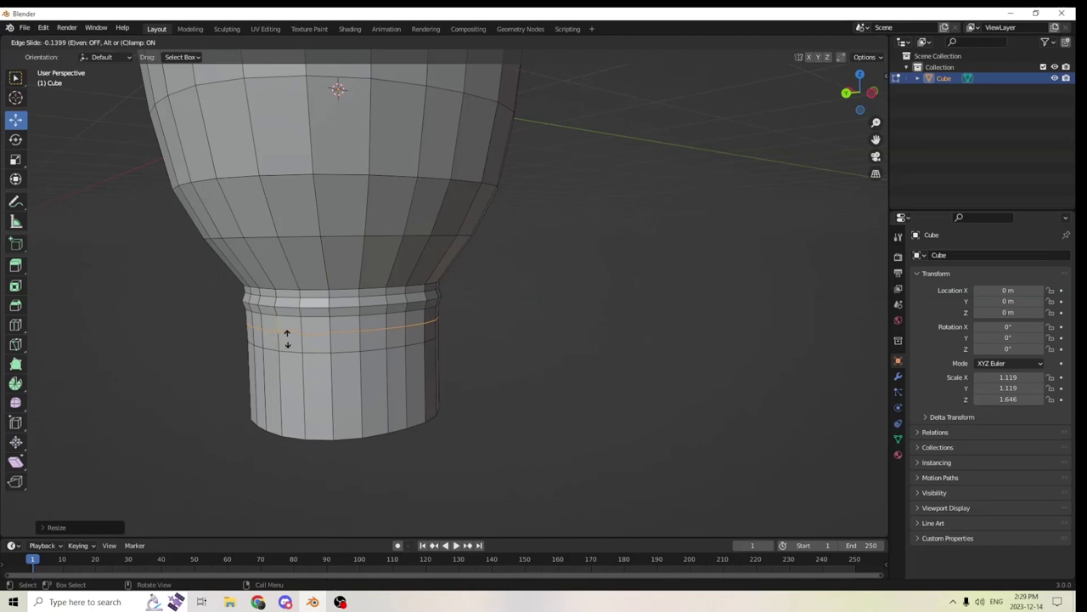
click(289, 340)
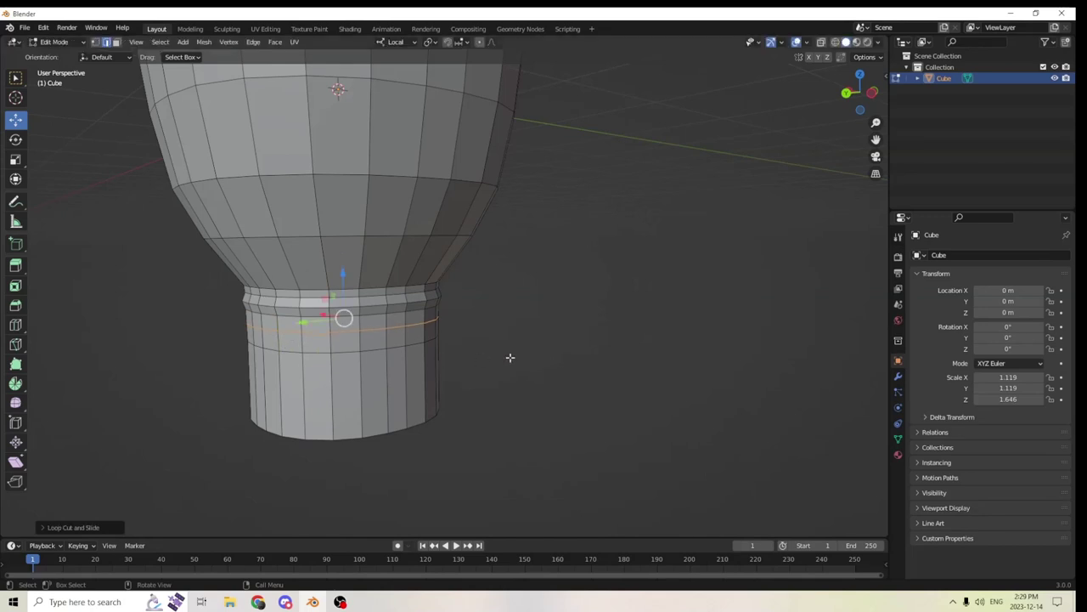
scroll(513, 357, up, 3)
middle_drag(516, 357, 578, 337)
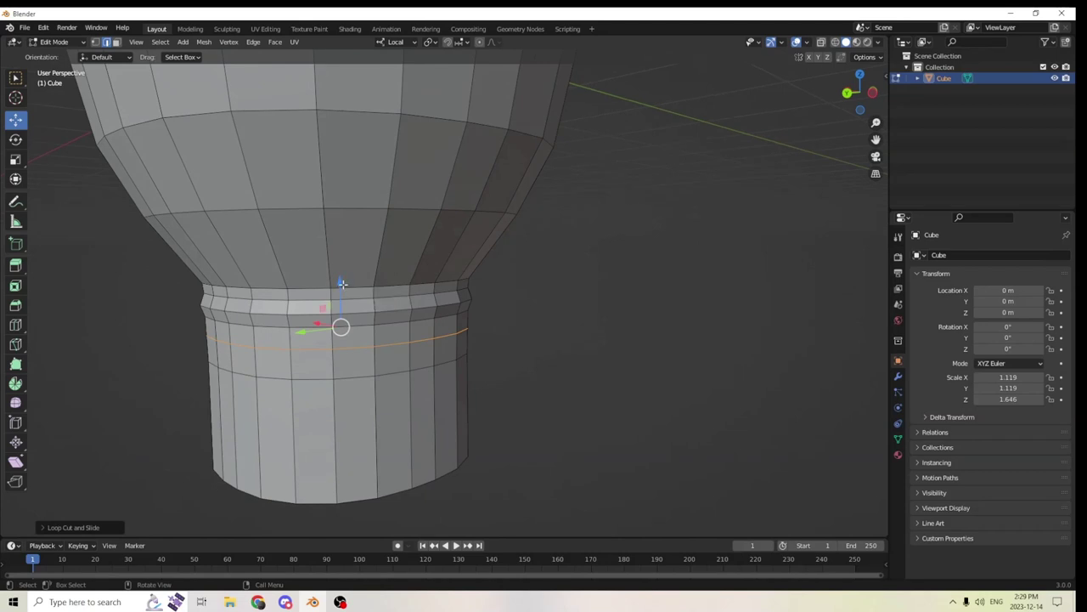
drag(338, 283, 338, 274)
key(s)
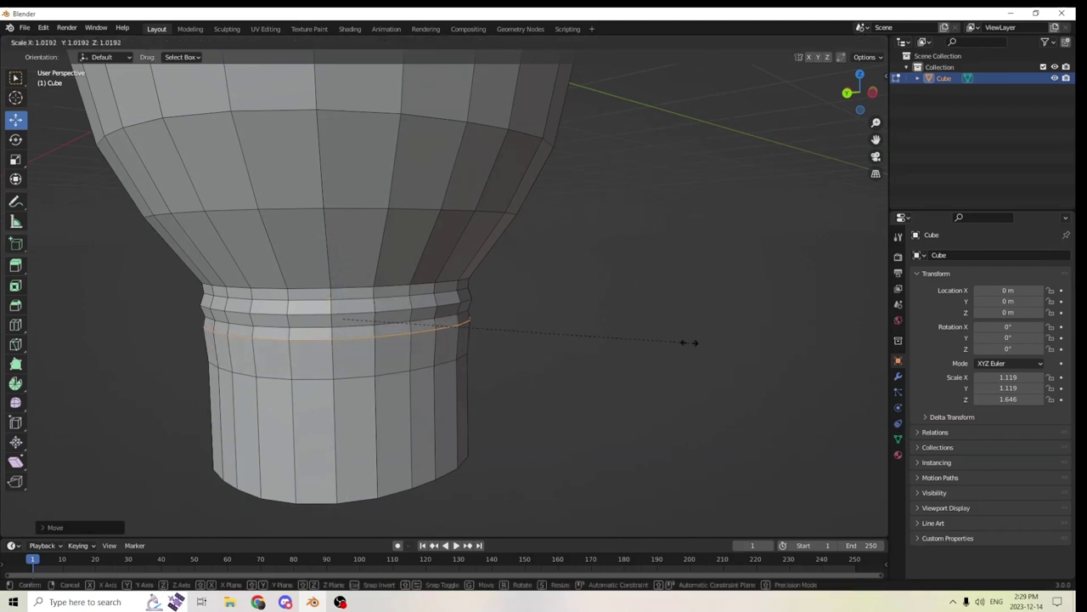
click(690, 342)
Add a centred loop cut below the second ridge and scale it inward to about 0.98 as a second groove
key(ctrl+r)
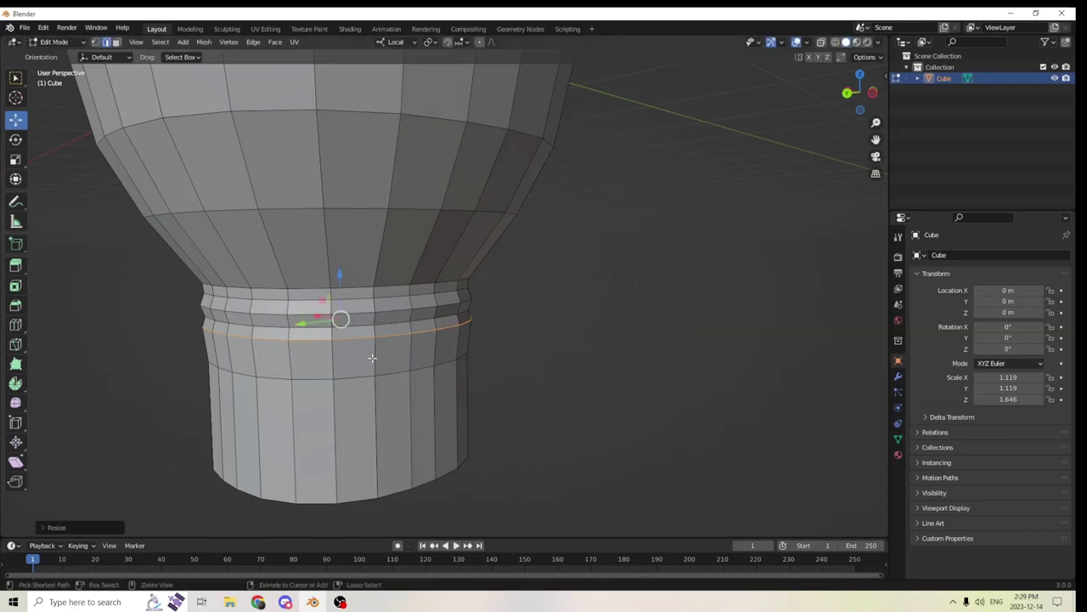
click(367, 356)
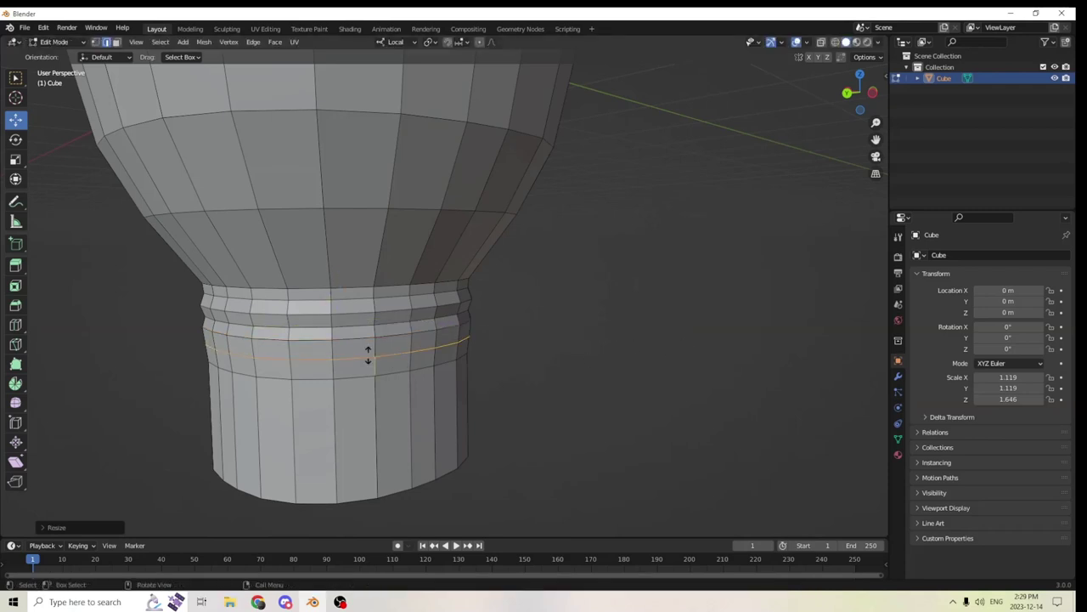
right_click(393, 355)
key(s)
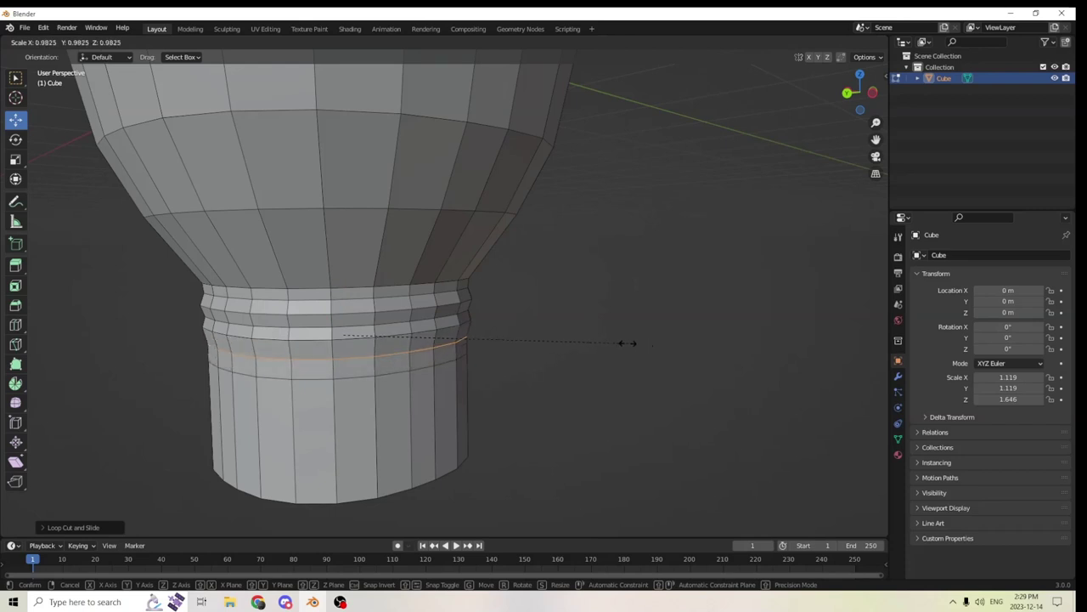
click(628, 342)
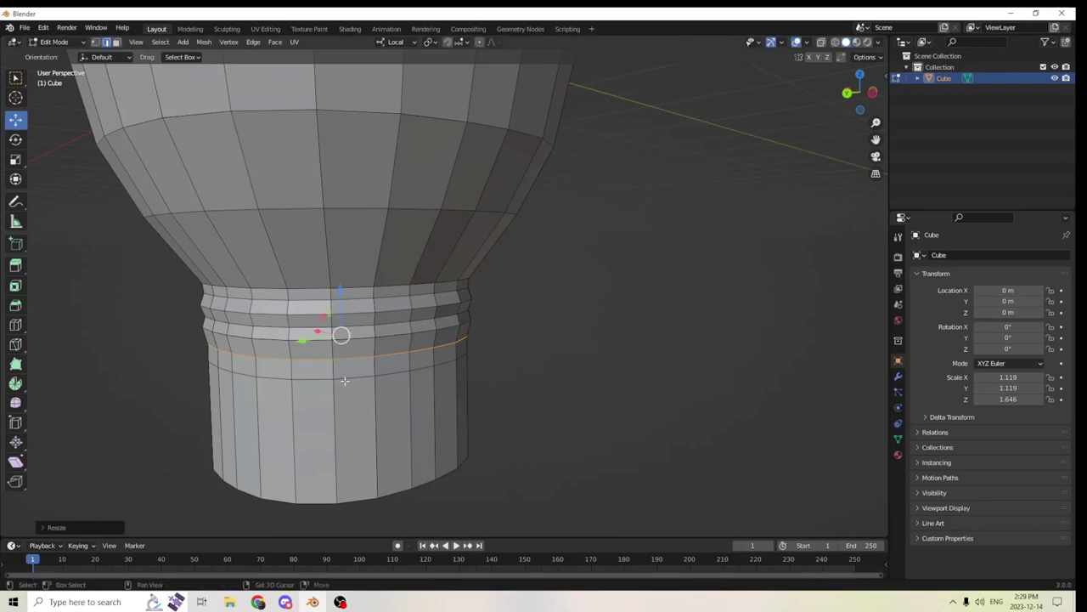
Select the existing edge loop around the neck just below the second groove and scale it outward to about 1.01 as a third ridge
middle_drag(342, 385, 307, 311)
ctrl+click(647, 341)
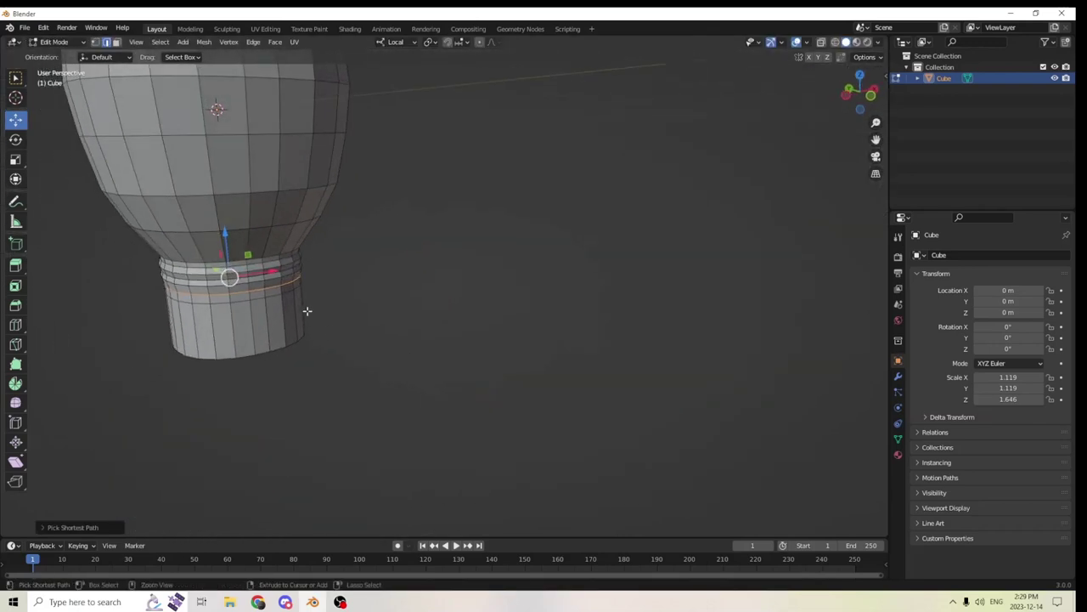
click(322, 297)
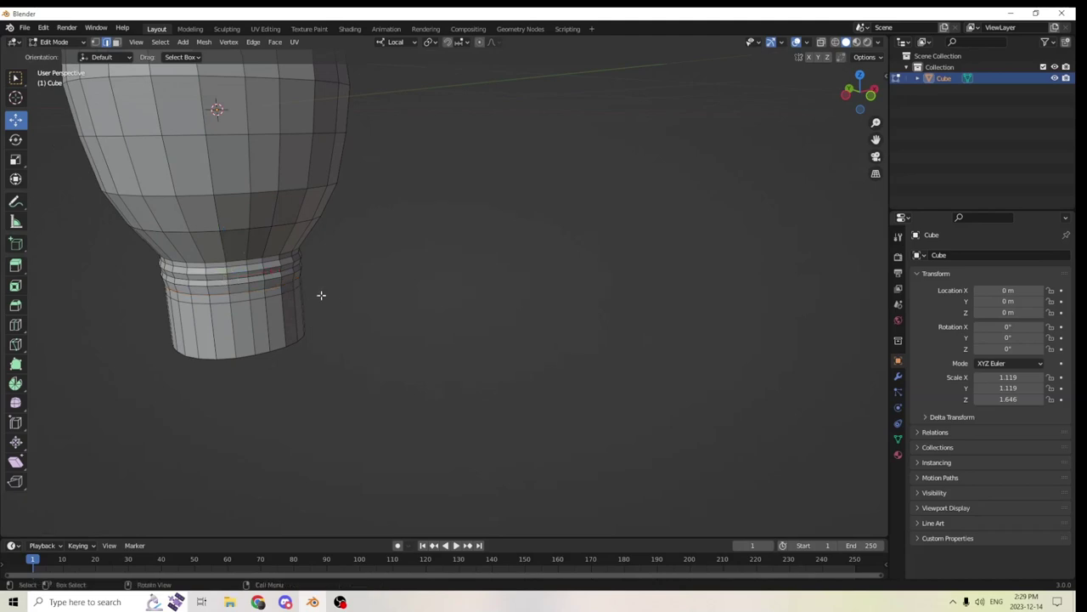
click(286, 292)
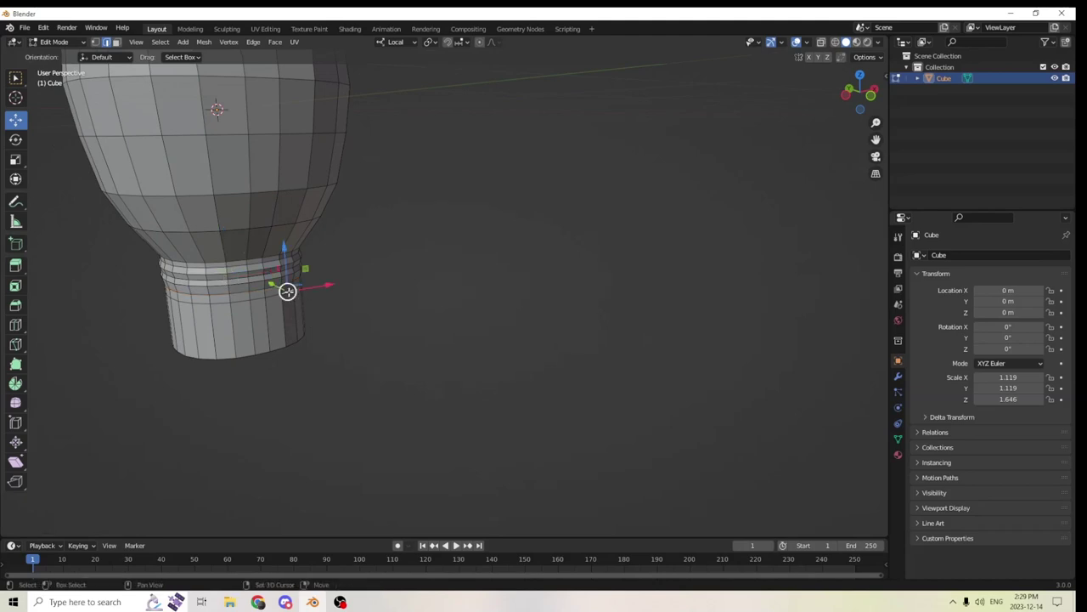
ctrl+click(187, 303)
middle_drag(193, 304, 425, 298)
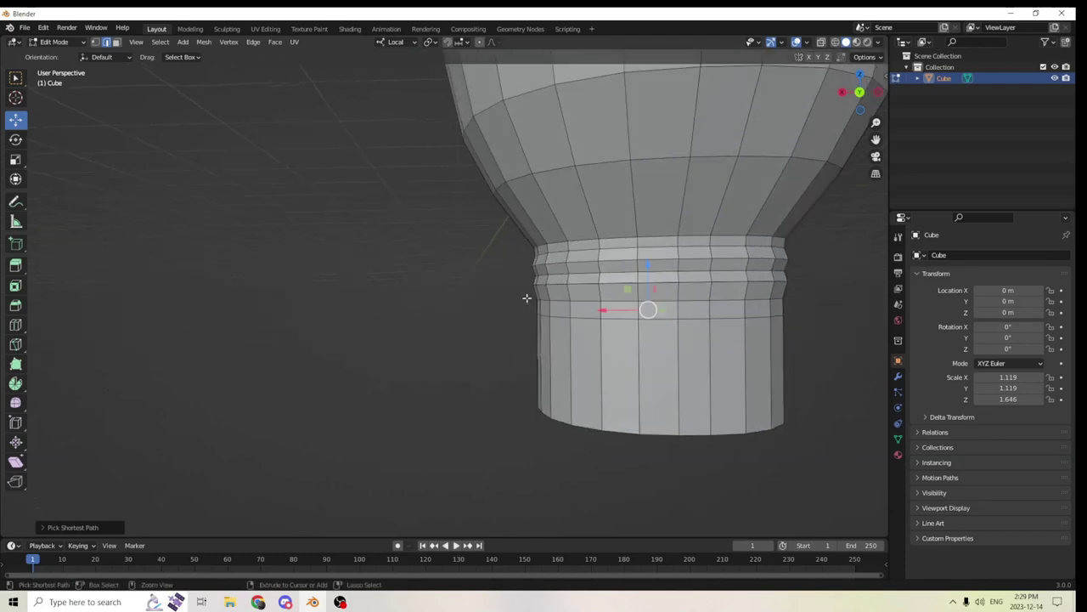
middle_drag(555, 315, 441, 365)
ctrl+click(408, 410)
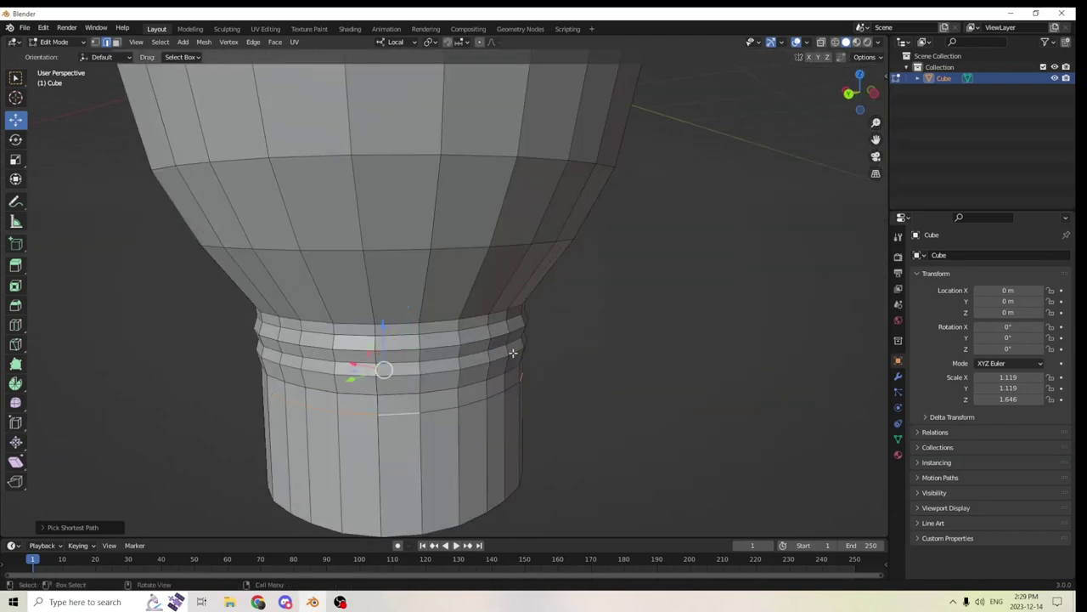
middle_drag(512, 351, 388, 364)
ctrl+click(253, 404)
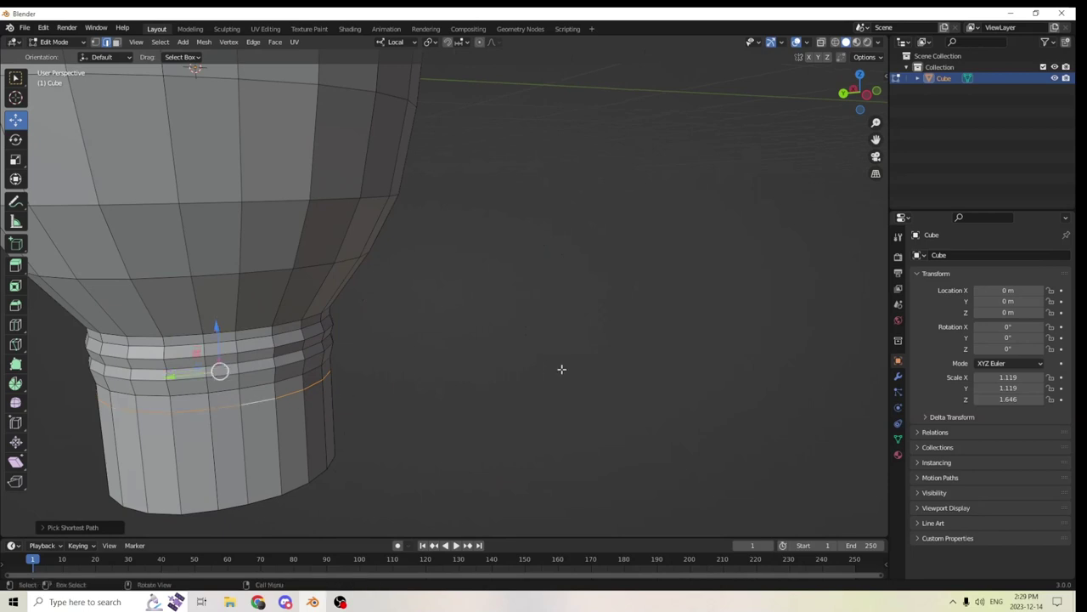
middle_drag(561, 371, 595, 359)
key(s)
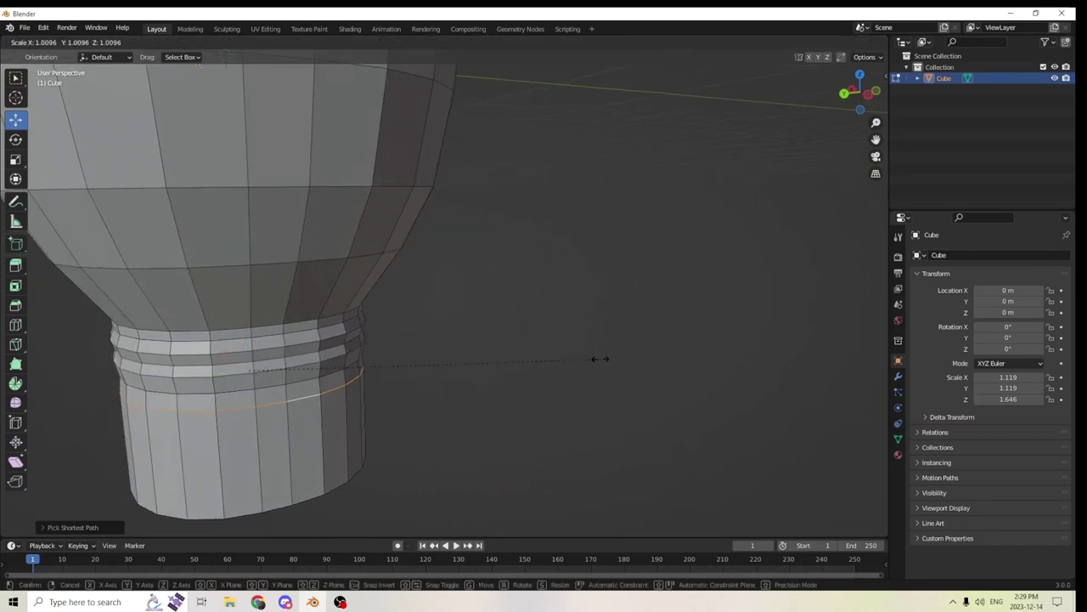
click(602, 359)
Add a loop cut on the lower neck, slide it up beneath the third ridge and scale it inward to about 0.98
middle_drag(601, 360, 592, 340)
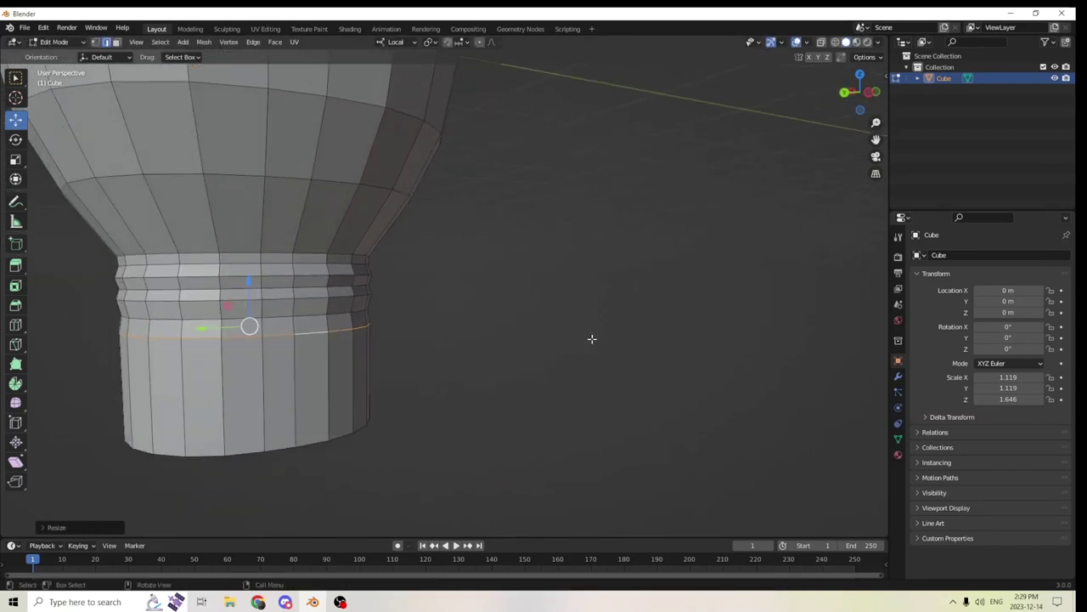
key(ctrl+r)
click(215, 396)
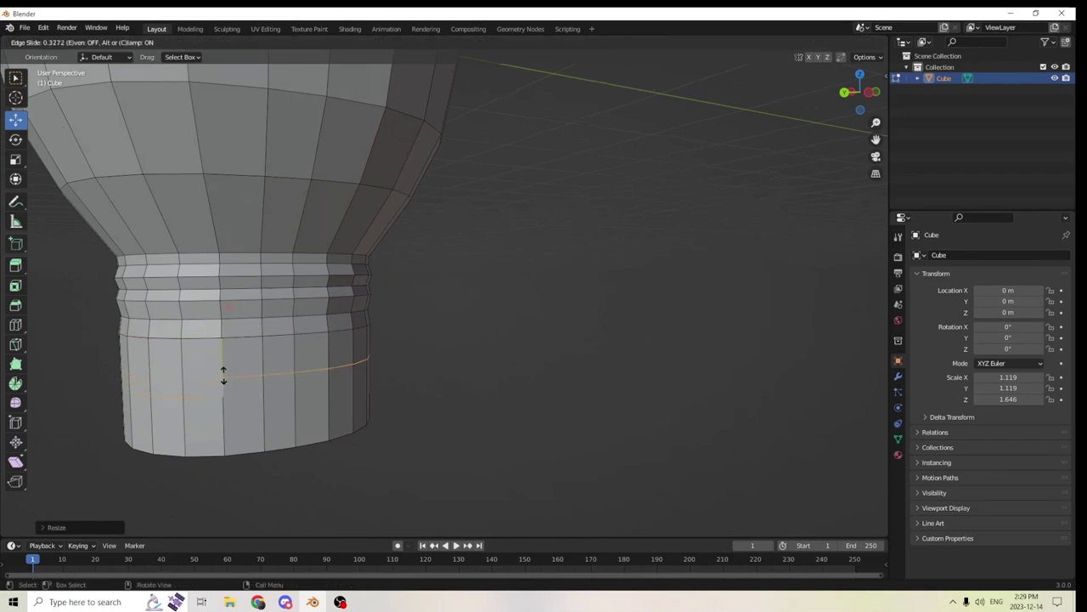
click(222, 360)
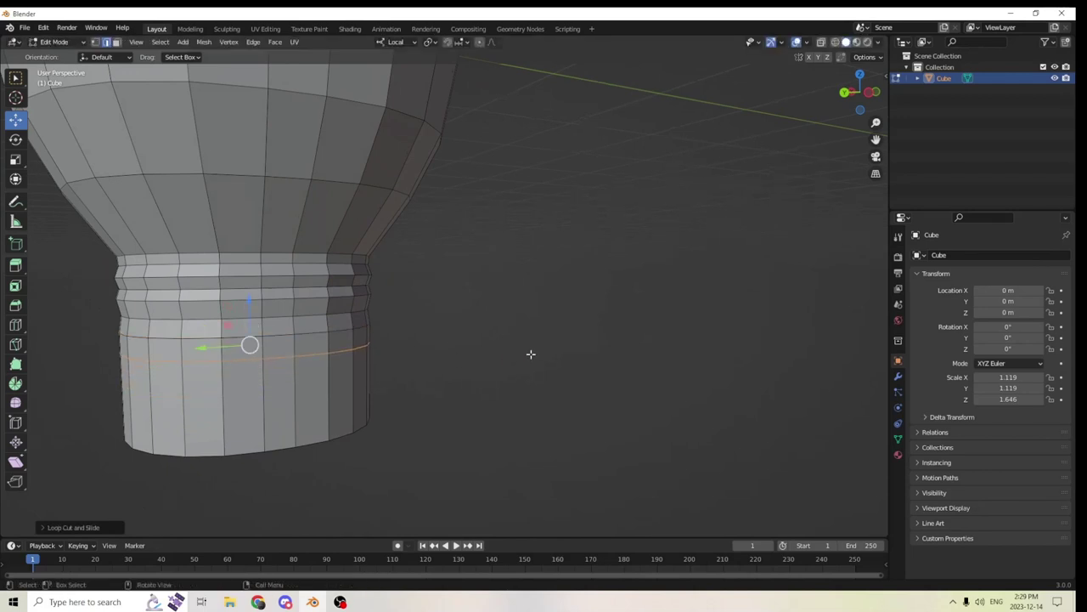
key(s)
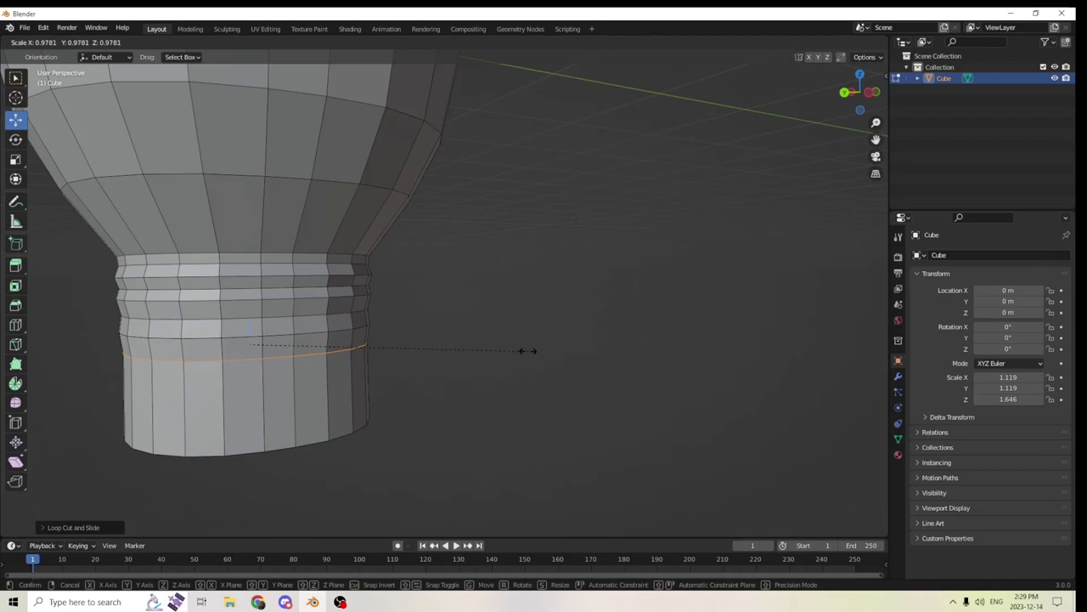
click(520, 352)
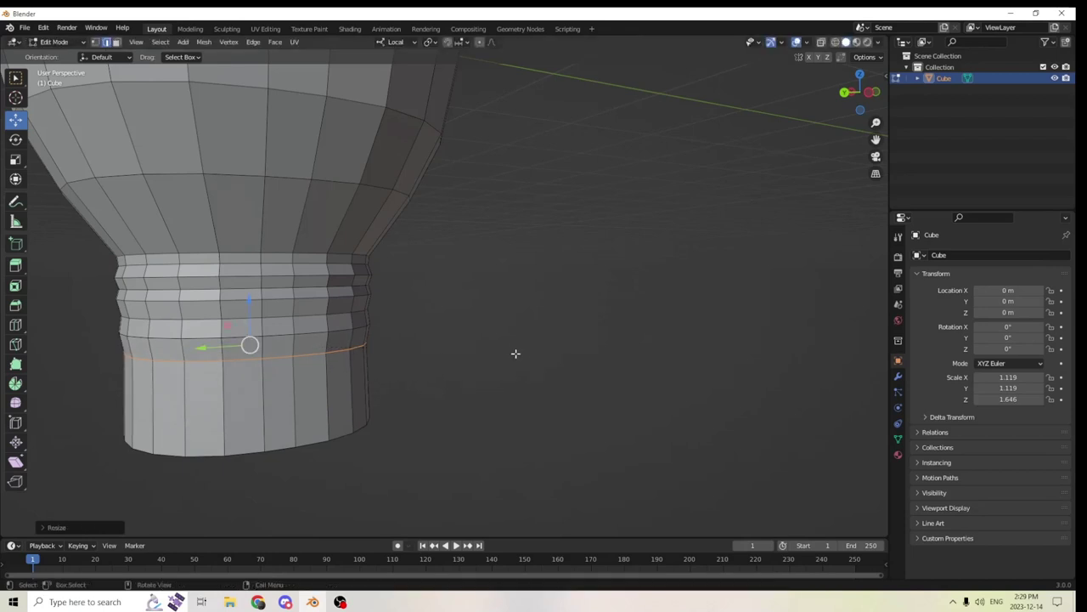
Add a loop cut beneath the third groove, slide it upward and scale it outward to about 1.02 as a fourth ridge
key(ctrl+r)
click(293, 413)
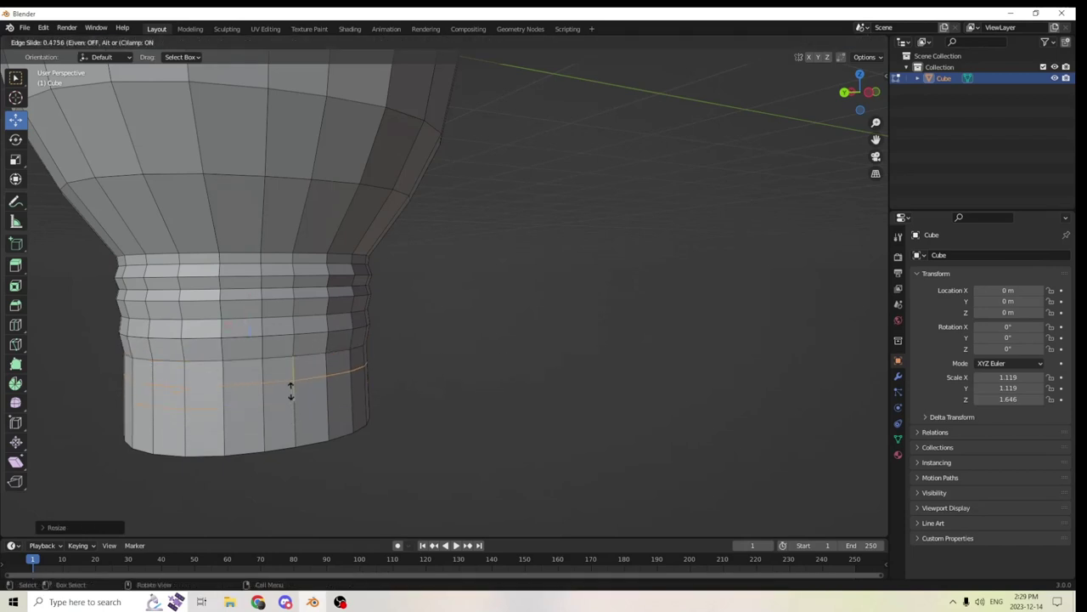
click(291, 386)
key(s)
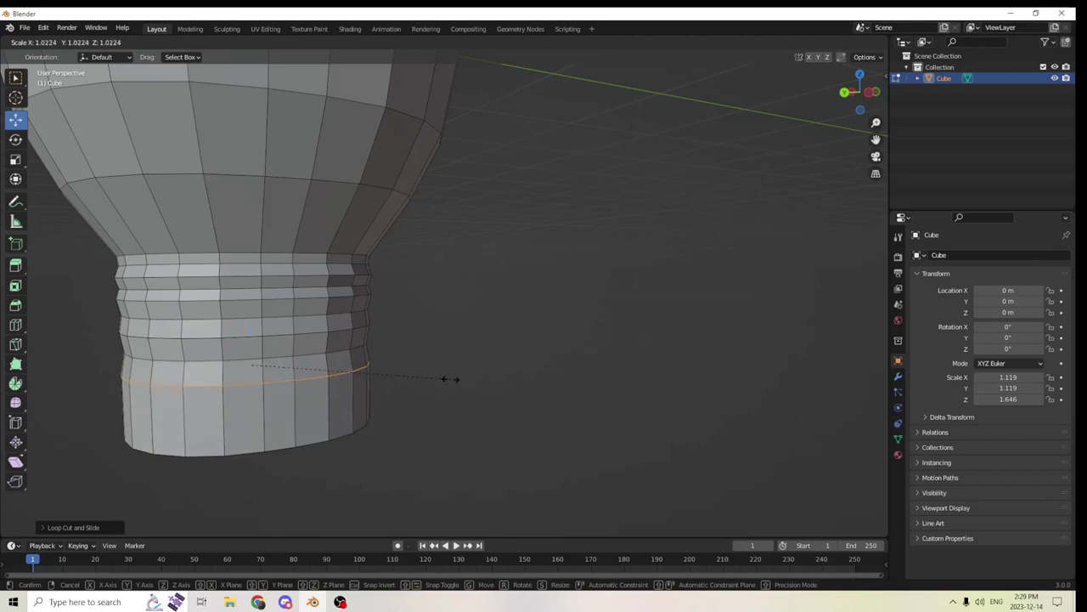
click(450, 379)
Add a loop cut beneath the fourth ridge, slide it slightly up and scale it inward to about 0.93 as a deeper groove
middle_drag(450, 379, 339, 366)
key(ctrl+r)
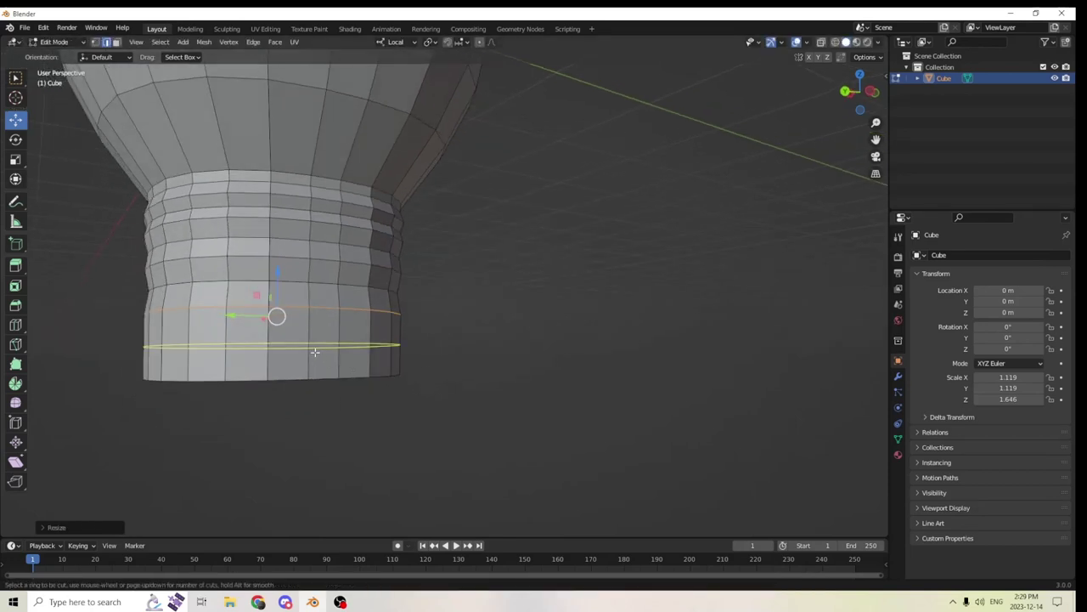
click(315, 341)
click(311, 332)
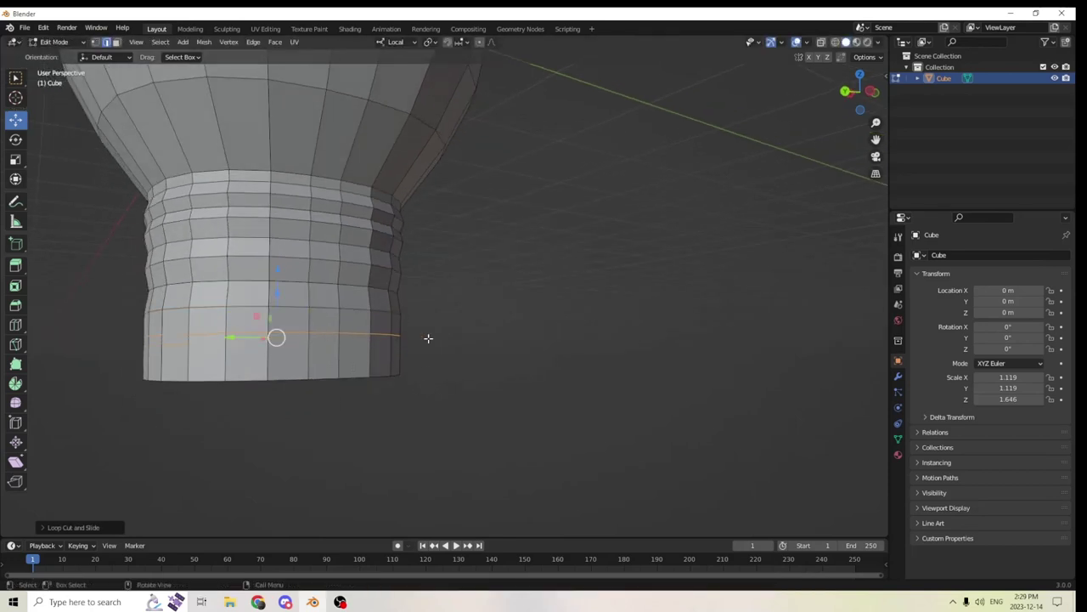
key(s)
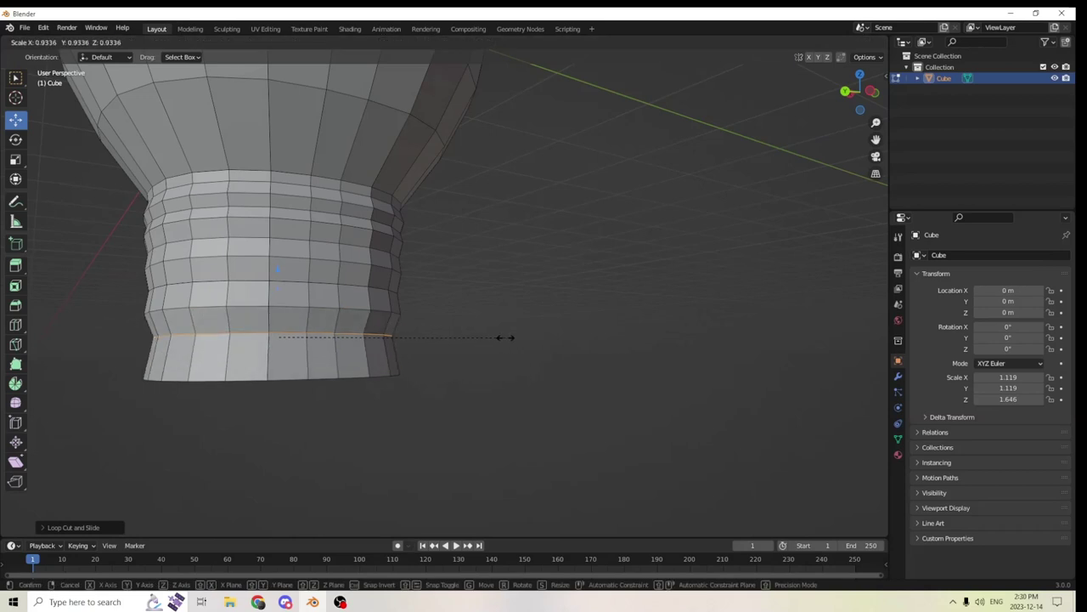
click(504, 337)
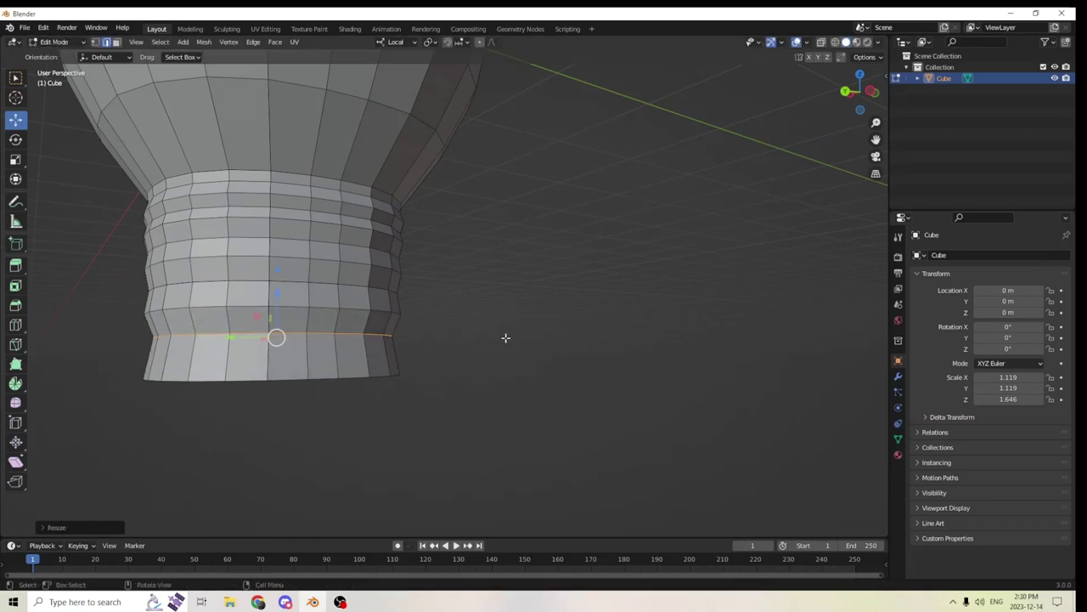
Add a loop cut between the deepest groove and the neck's bottom edge and scale it outward to about 1.02
key(g)
key(g)
click(328, 359)
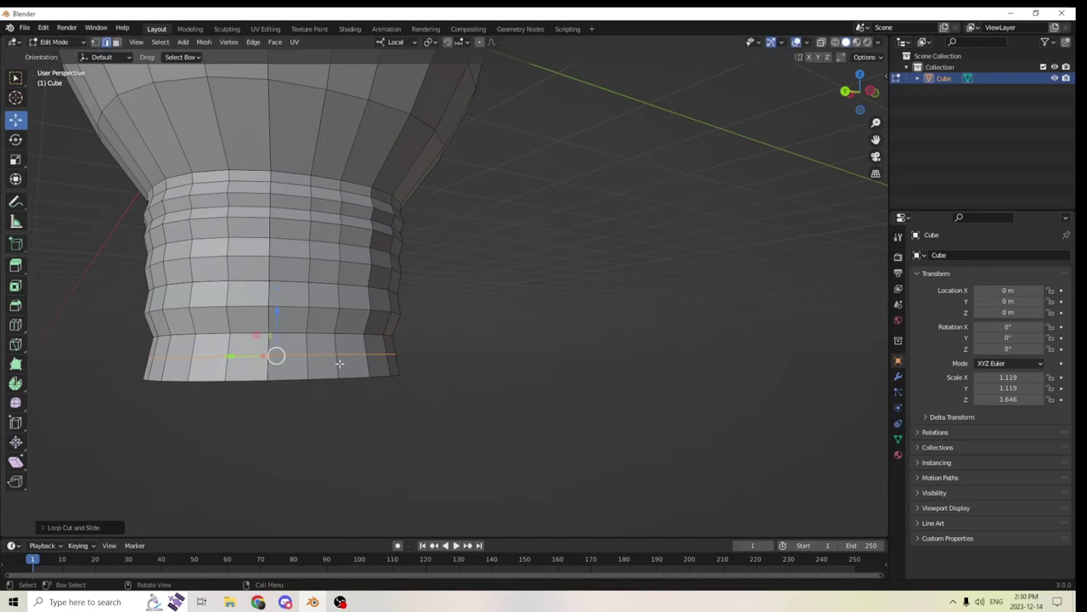
key(s)
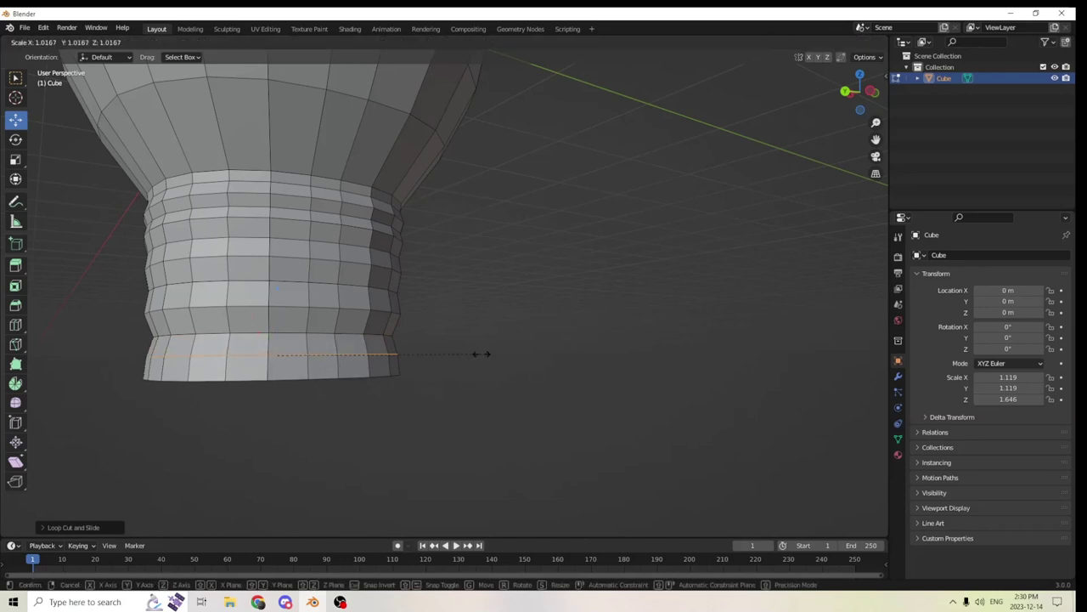
click(484, 354)
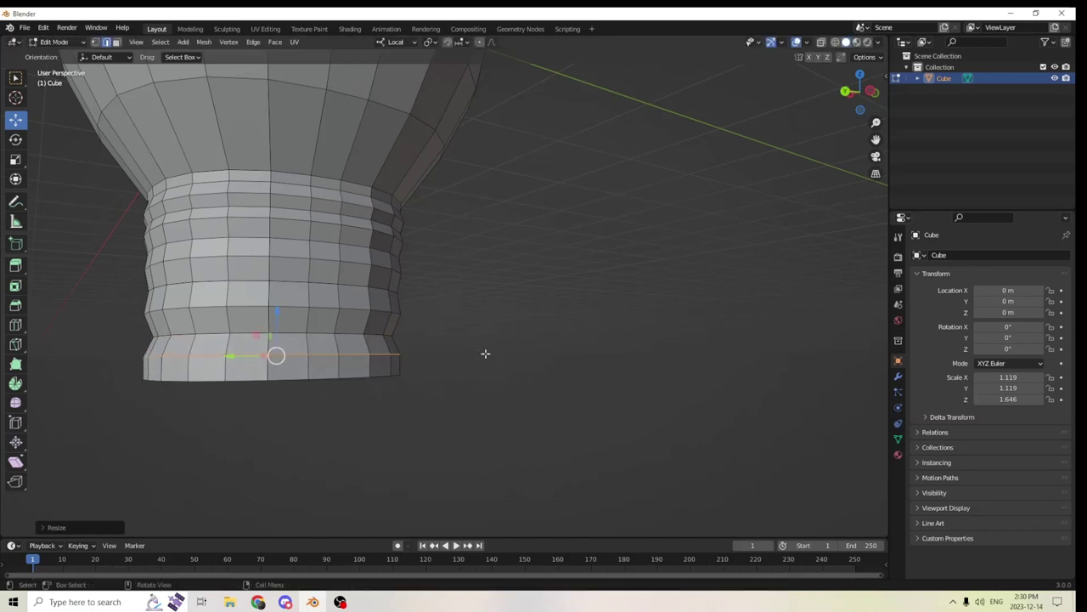
Select the flat end face of the neck and inset it to a small central circle
middle_drag(485, 354, 263, 394)
key(Tab)
key(Tab)
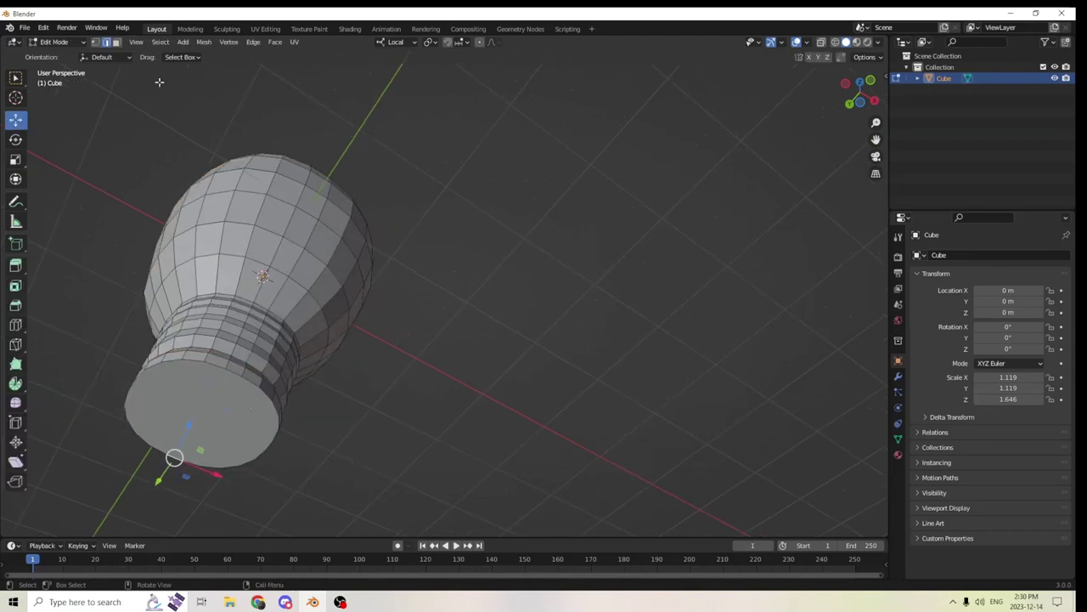
click(116, 43)
click(226, 422)
middle_drag(226, 421, 382, 453)
key(i)
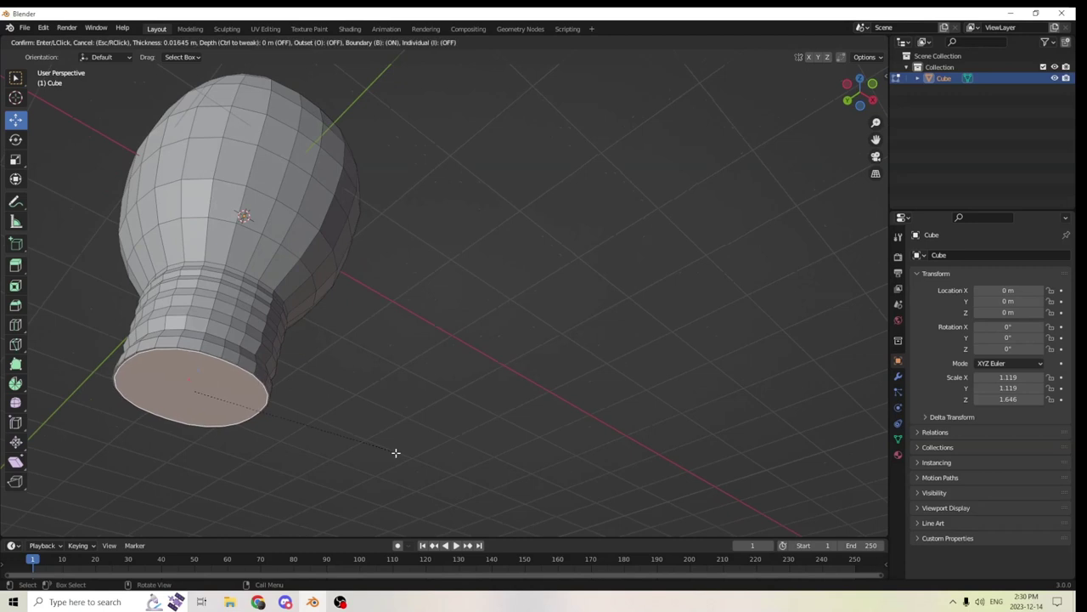
click(340, 440)
Extrude the small central face slightly outward as a contact tip and bevel its edges with 5 segments
middle_drag(293, 435, 279, 446)
key(e)
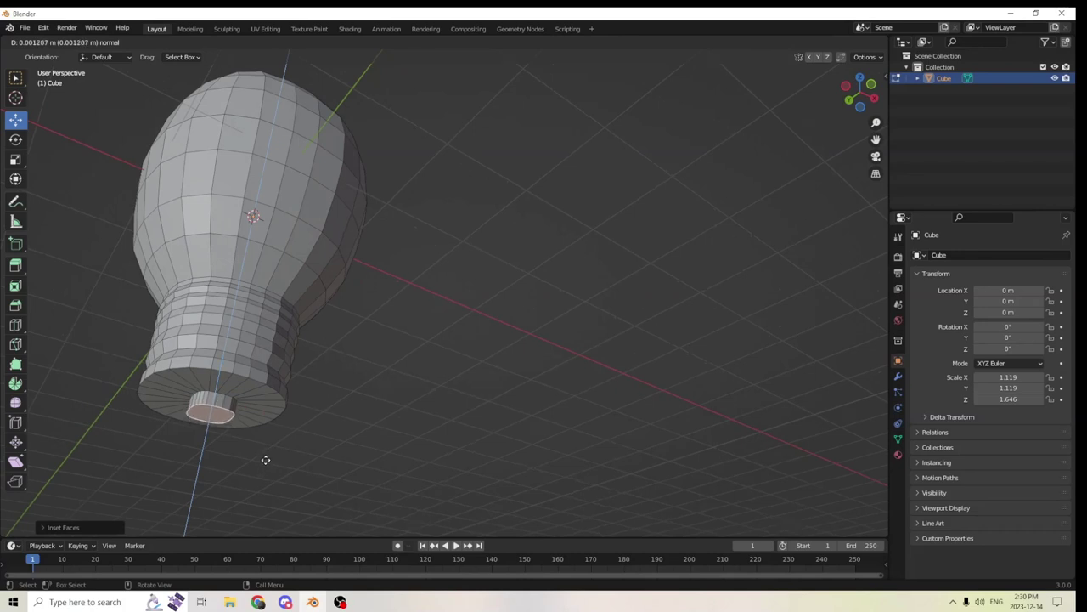
click(266, 460)
key(ctrl+b)
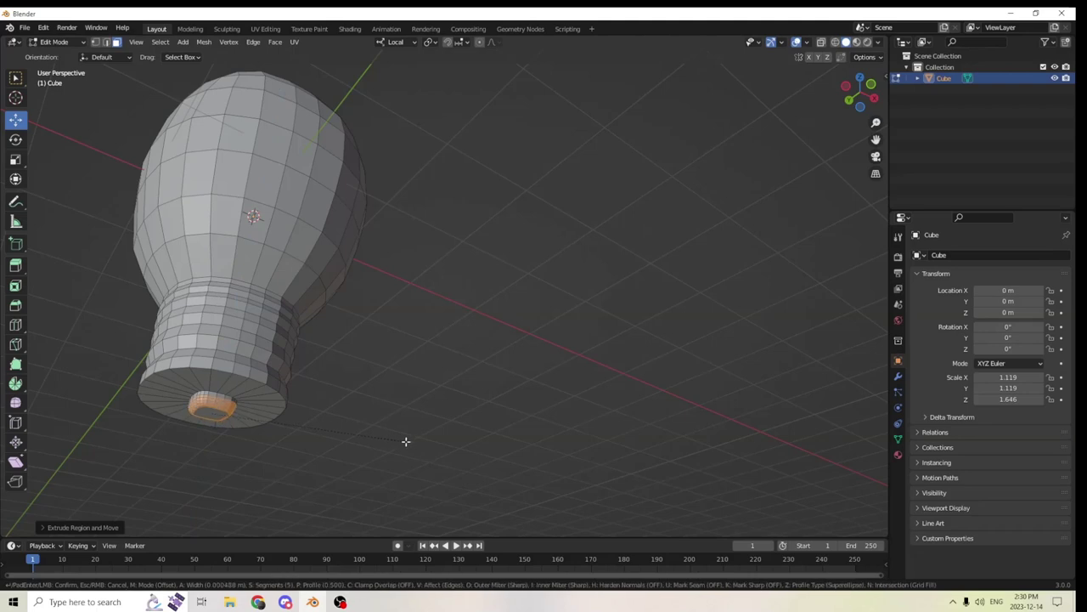
click(405, 440)
key(Tab)
middle_drag(386, 449, 443, 393)
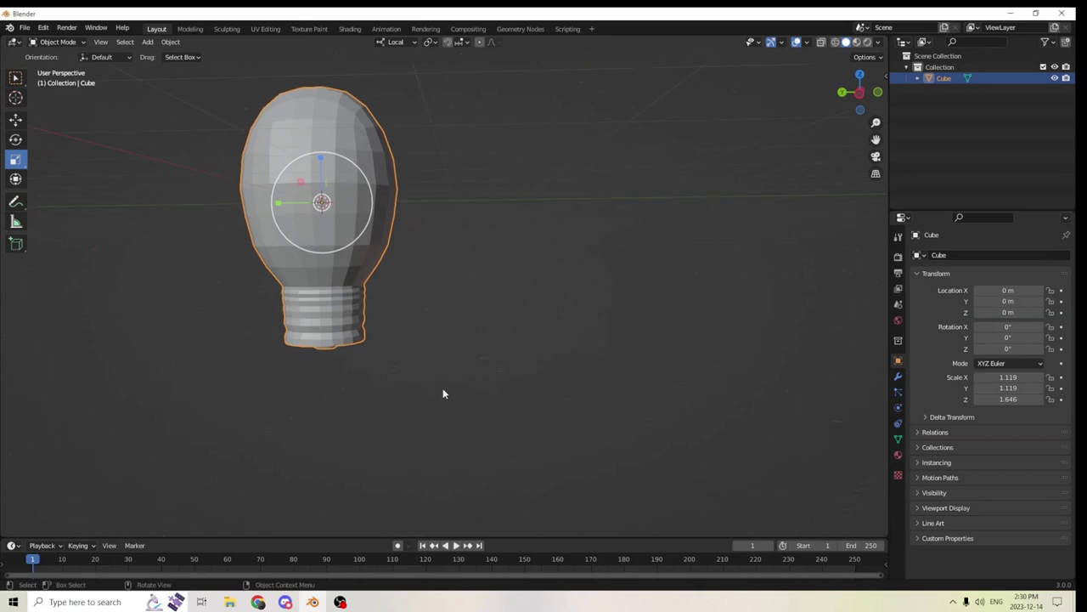
Apply smooth shading to the whole bulb
middle_drag(325, 230, 244, 213)
scroll(347, 264, up, 2)
right_click(244, 212)
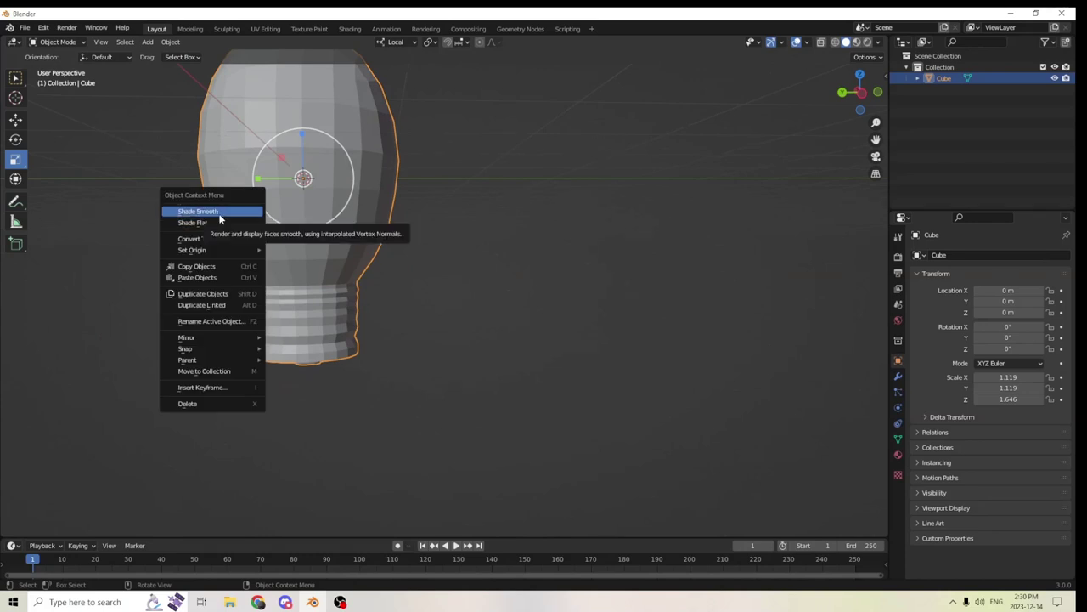
click(219, 218)
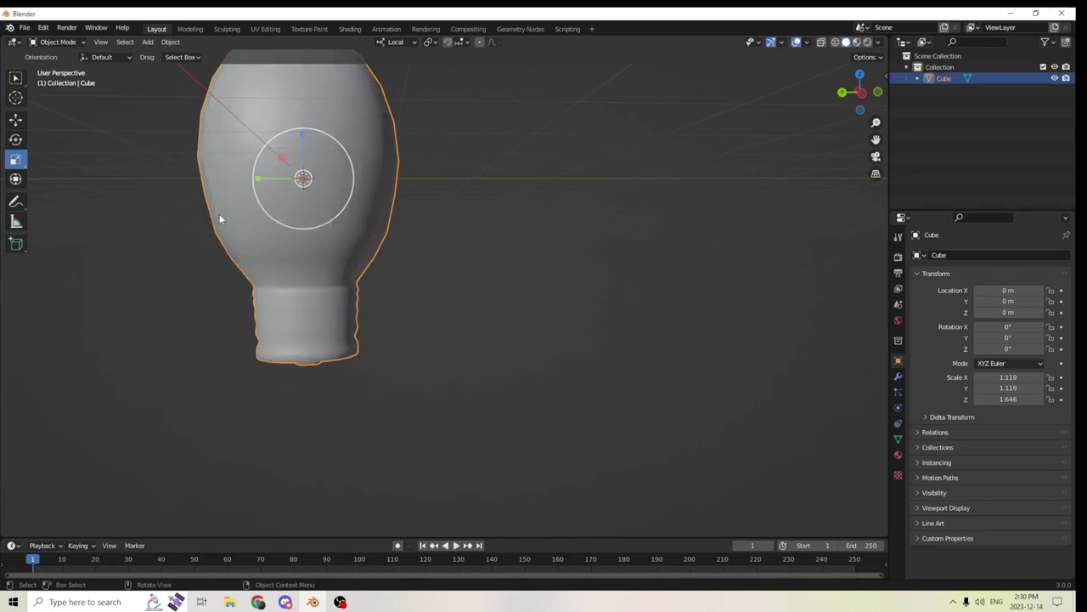
Enable Auto Smooth for the bulb's normals with an angle of 35°
click(898, 439)
click(996, 489)
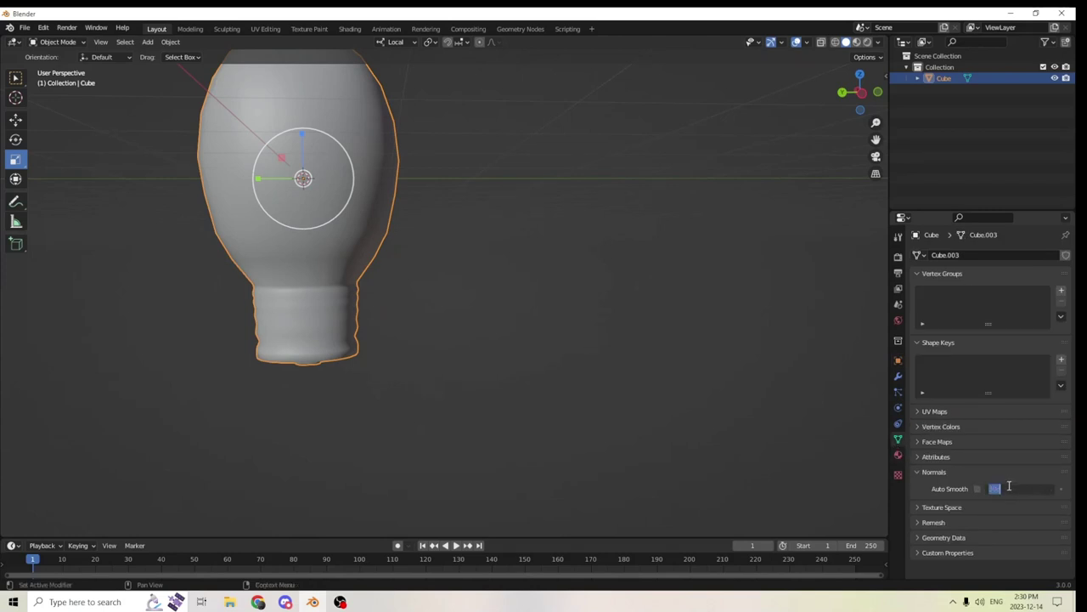
click(977, 489)
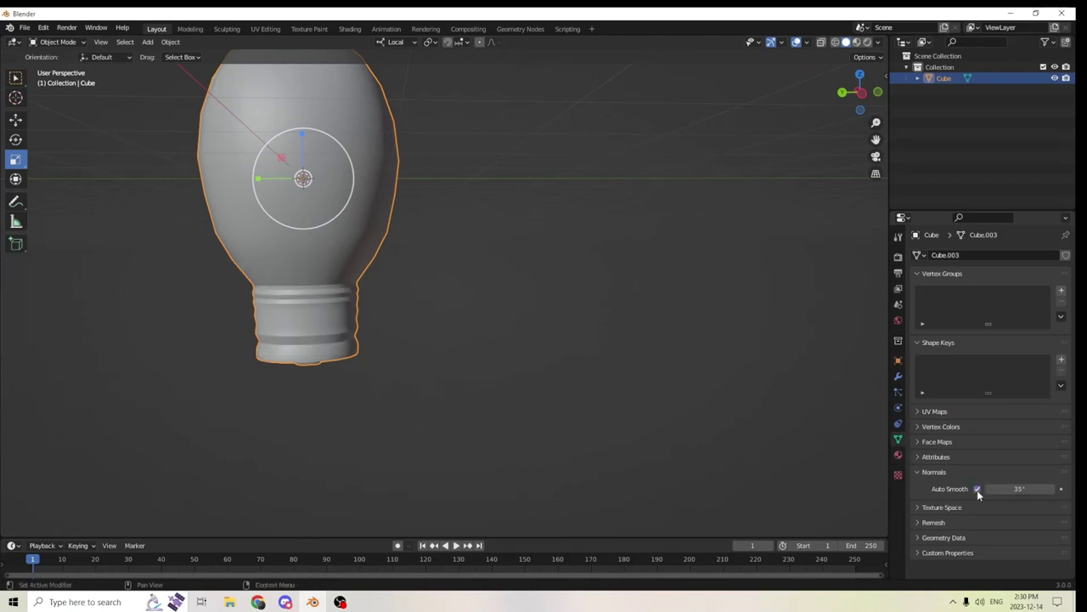
click(604, 345)
middle_drag(567, 327, 411, 340)
Add a Catmull-Clark Subdivision Surface modifier with viewport level 1 to the bulb and apply it
click(366, 243)
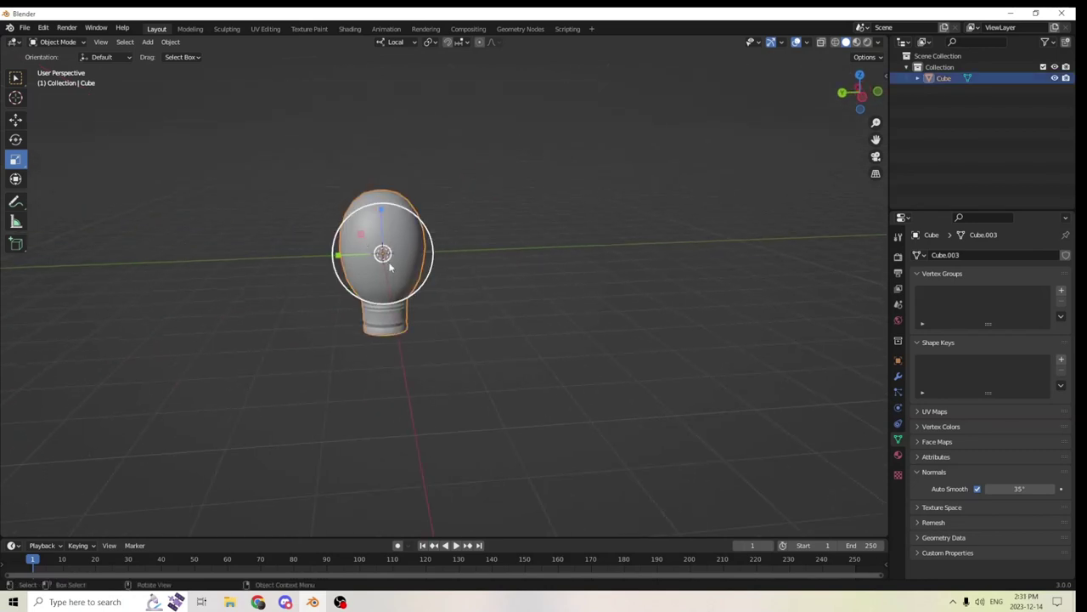
click(898, 376)
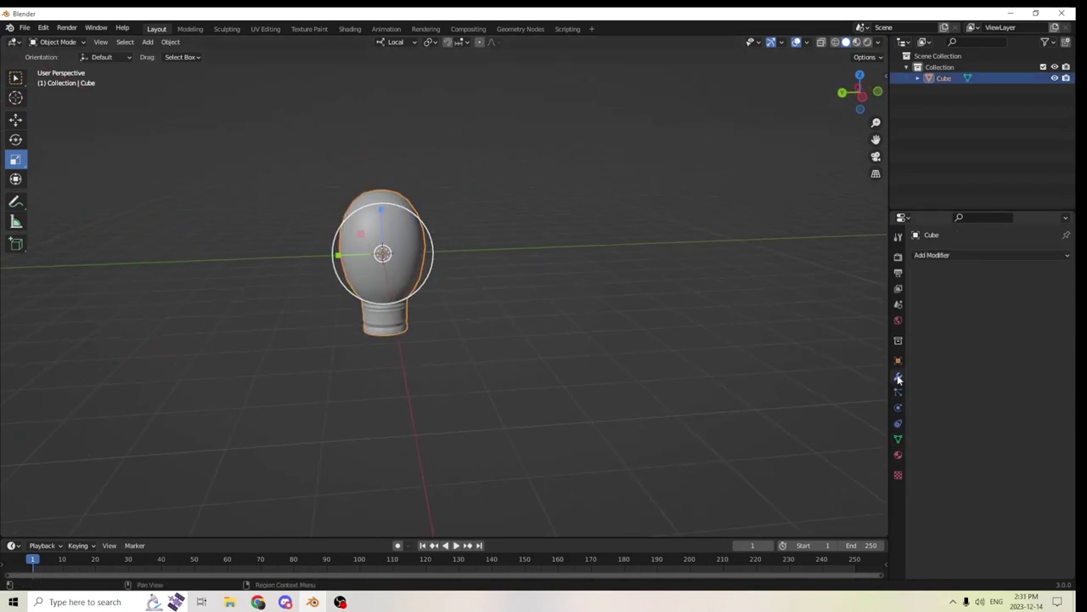
click(968, 256)
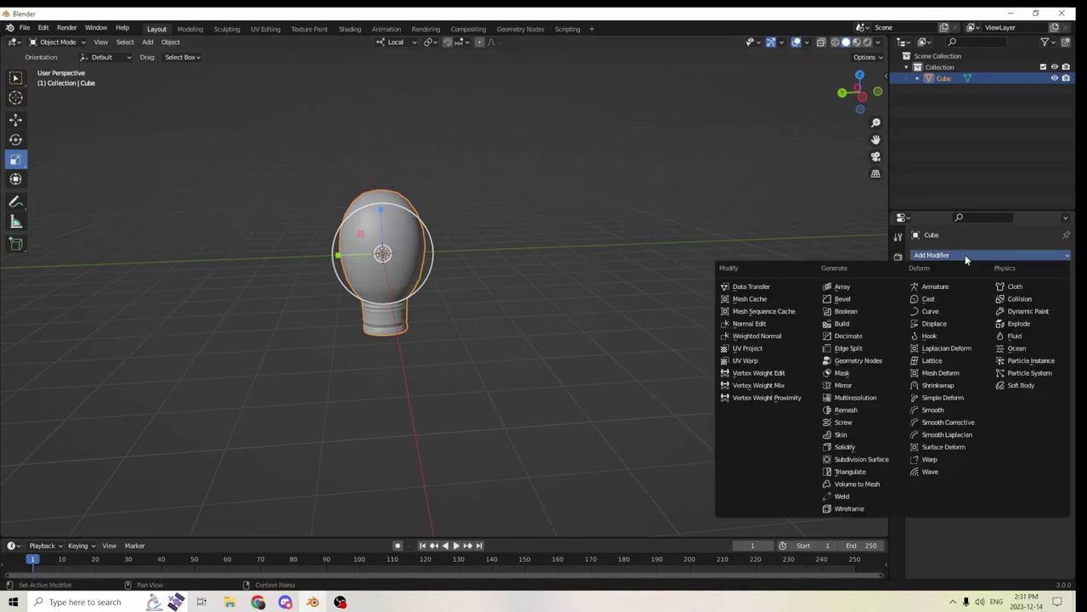
click(867, 462)
scroll(672, 374, up, 4)
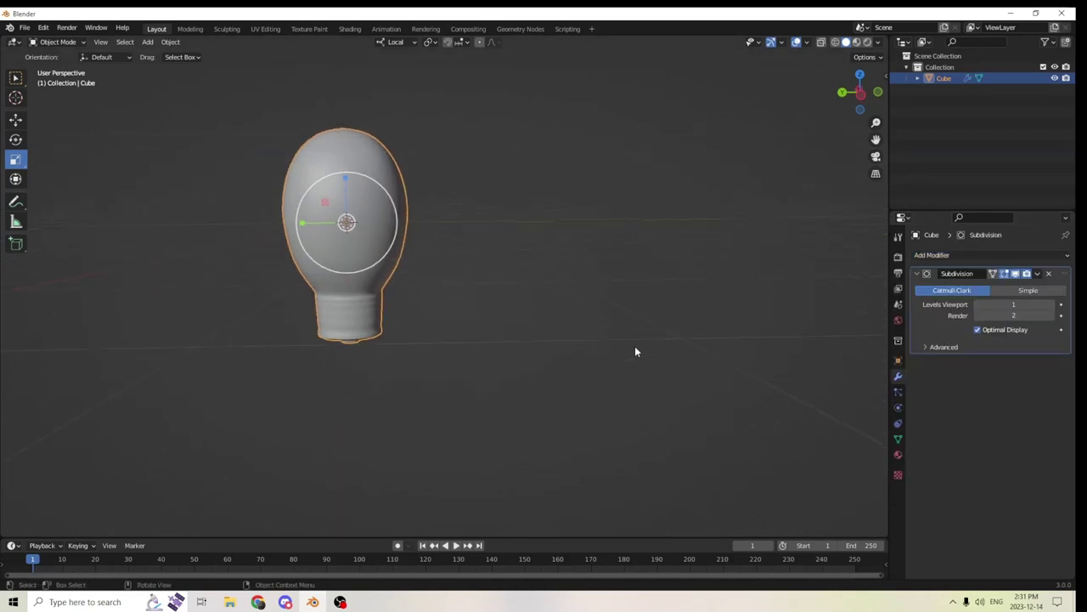
key(Tab)
key(Tab)
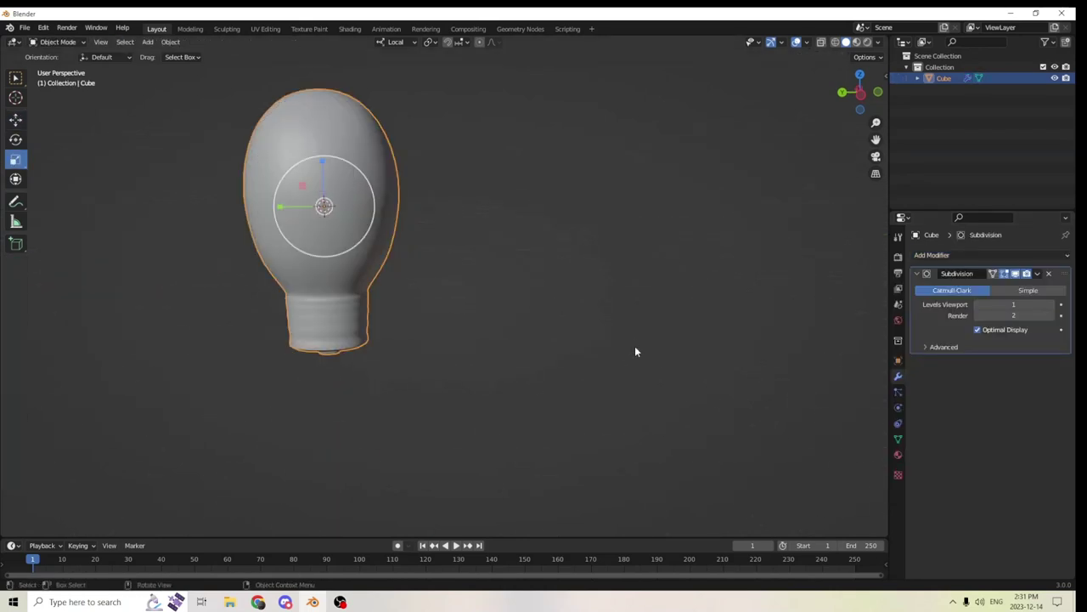
click(566, 353)
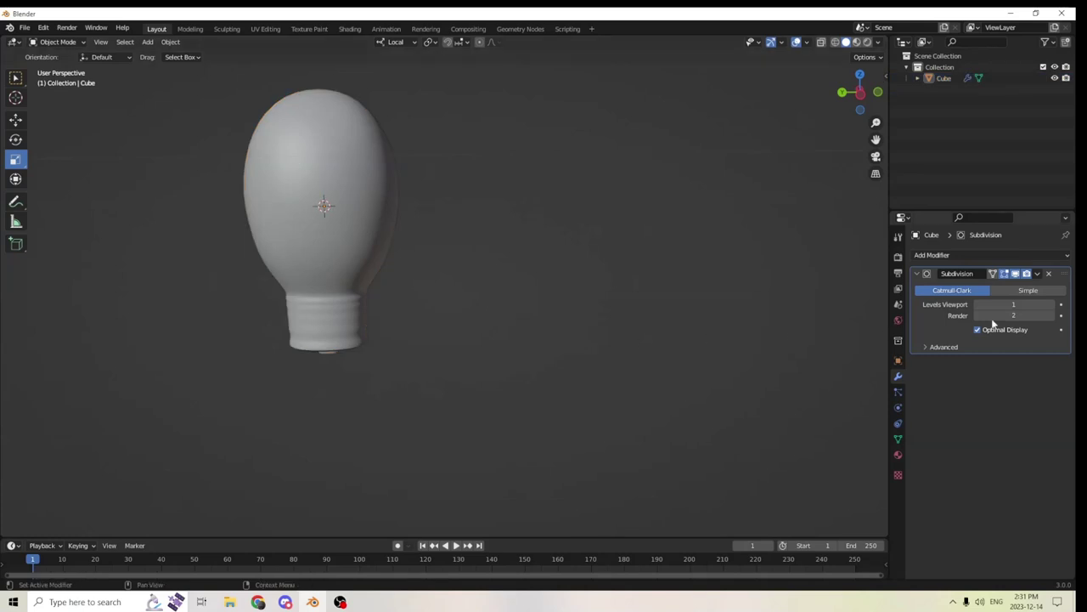
click(1036, 274)
click(1011, 285)
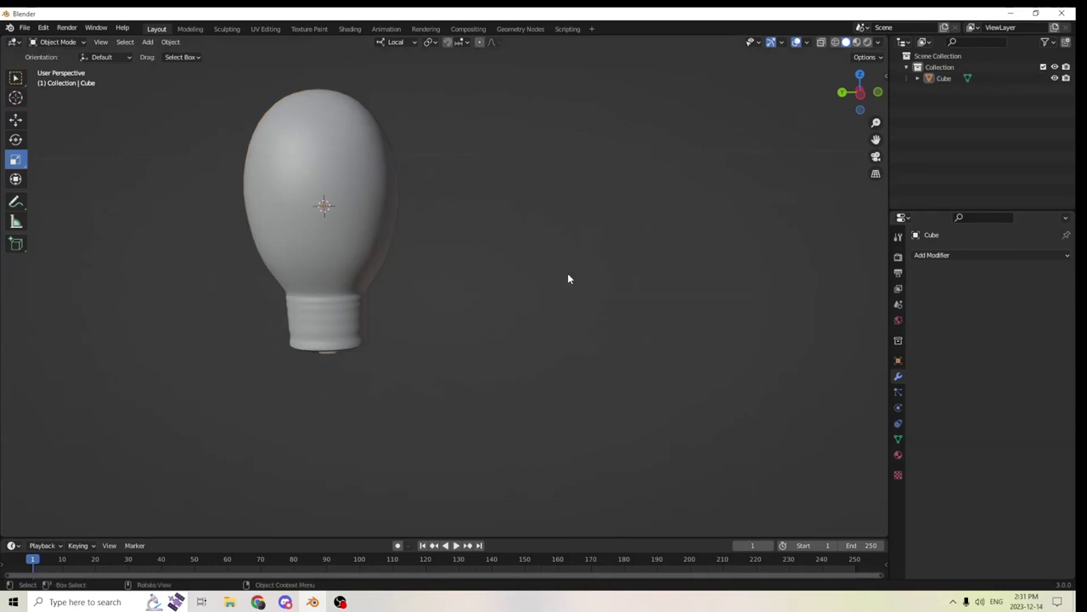
Select the bulb and scale it down uniformly
scroll(570, 278, down, 3)
click(399, 230)
middle_drag(464, 270, 501, 245)
key(s)
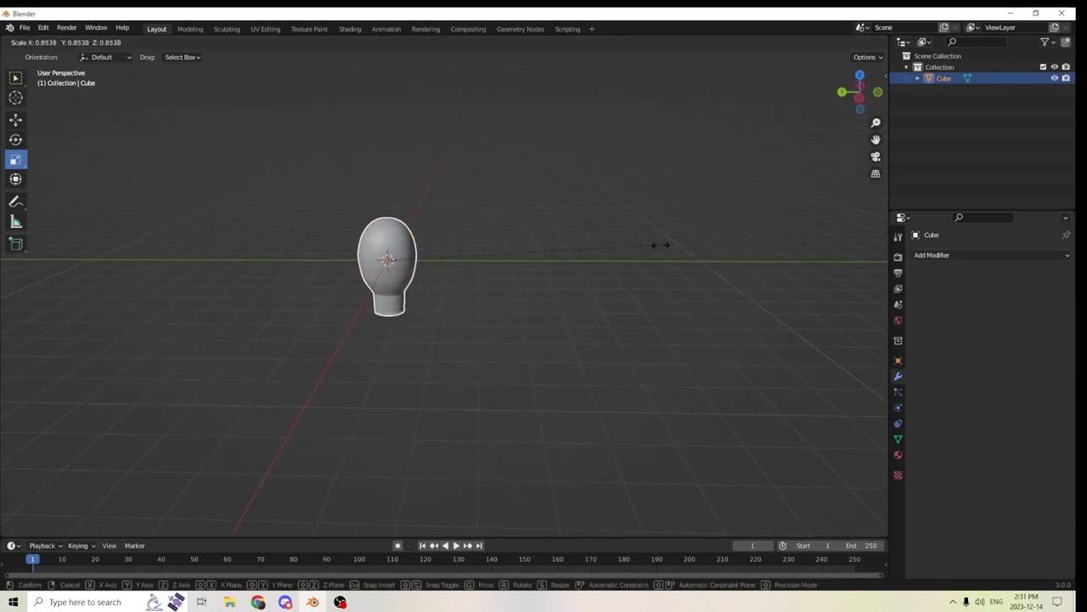
click(538, 258)
scroll(537, 257, down, 3)
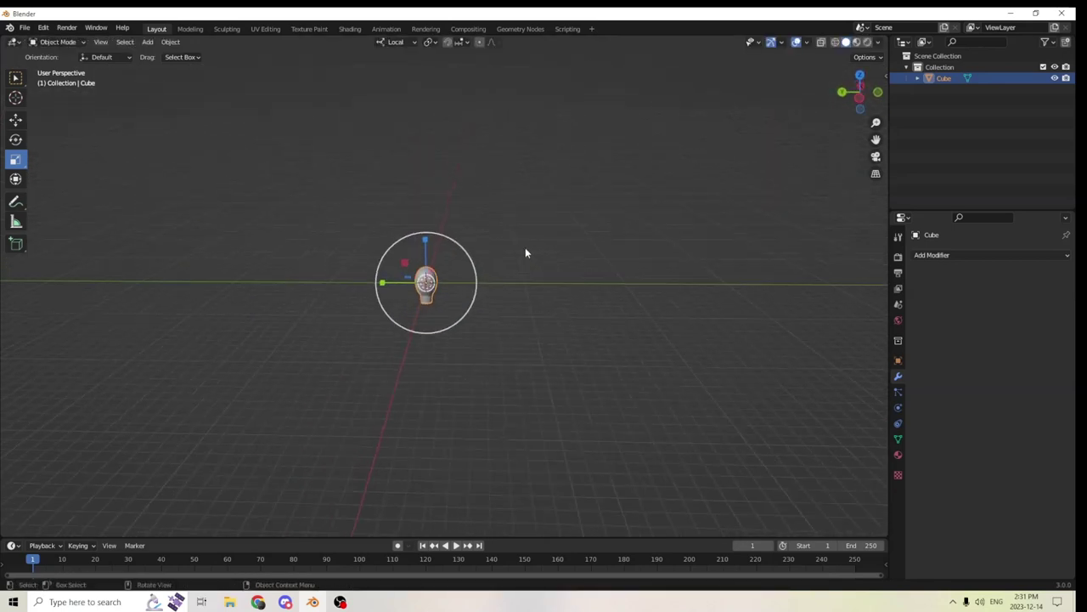
Move the bulb straight up along Z, well above the world origin
middle_drag(525, 252, 328, 173)
click(16, 119)
middle_drag(376, 213, 361, 166)
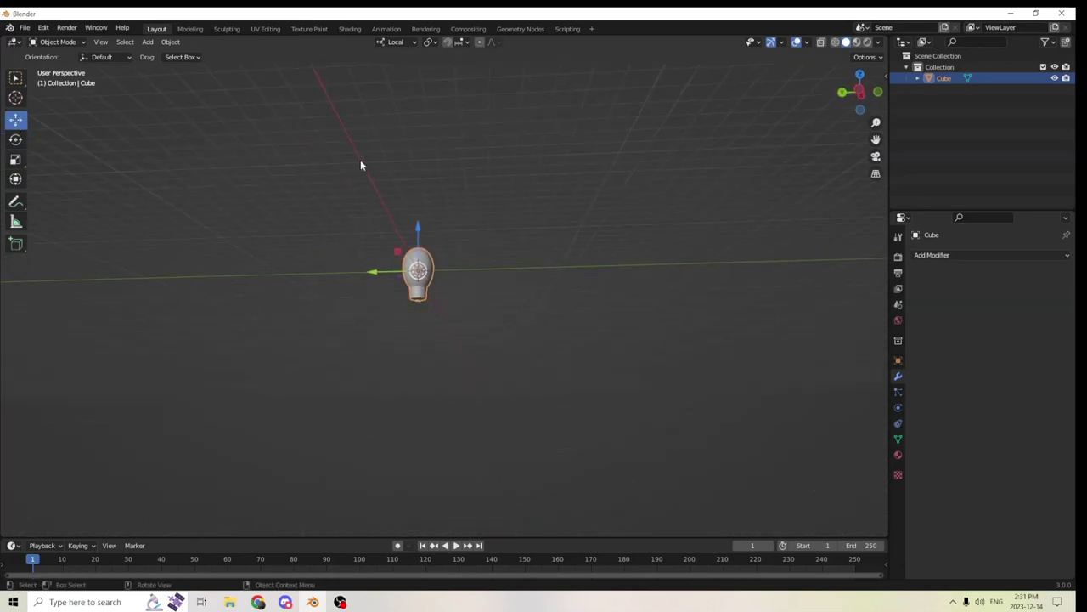
drag(417, 228, 450, 76)
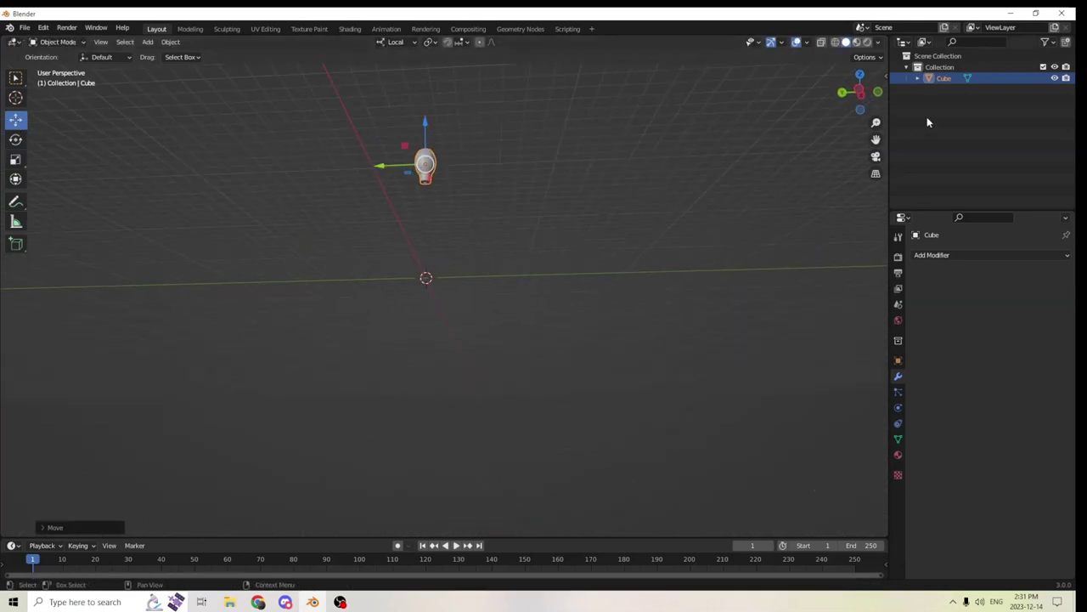
drag(877, 138, 736, 209)
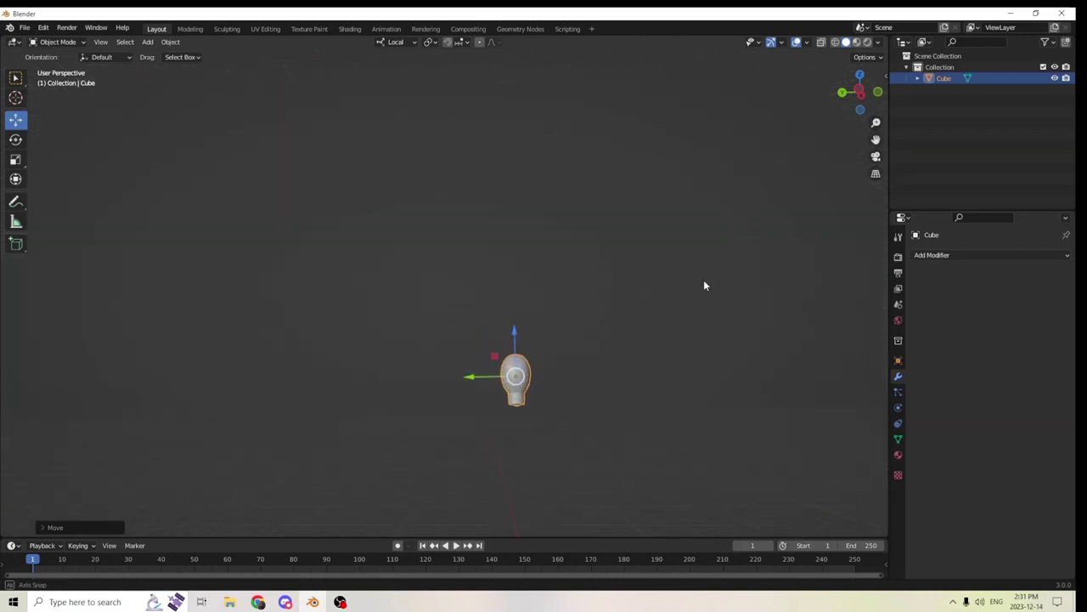
drag(507, 333, 503, 161)
Add a mesh cylinder at the world origin and scale it up uniformly
drag(876, 140, 778, 340)
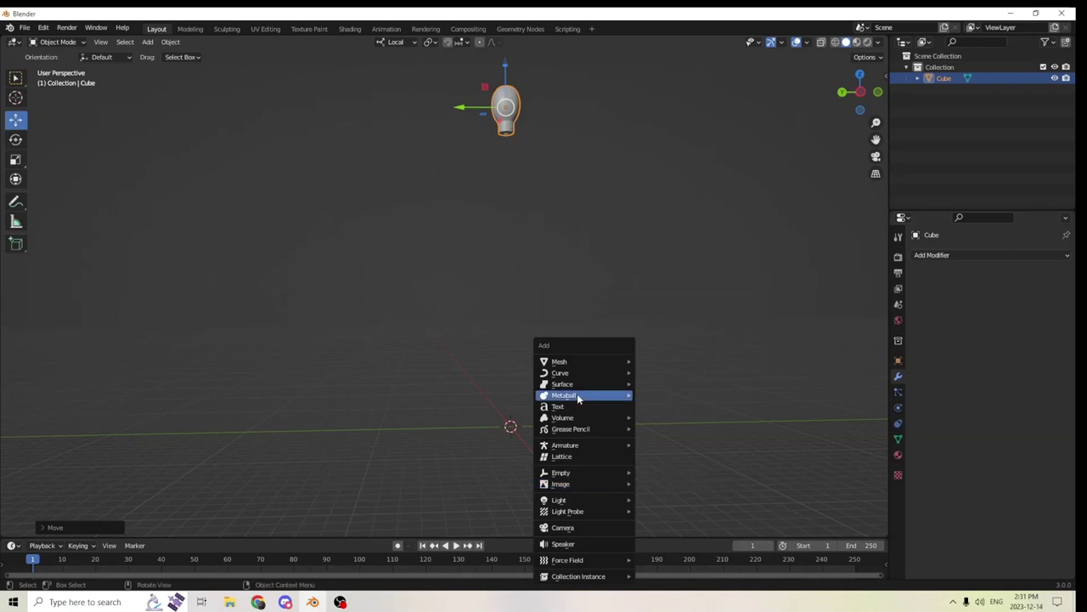
mouse_move(573, 366)
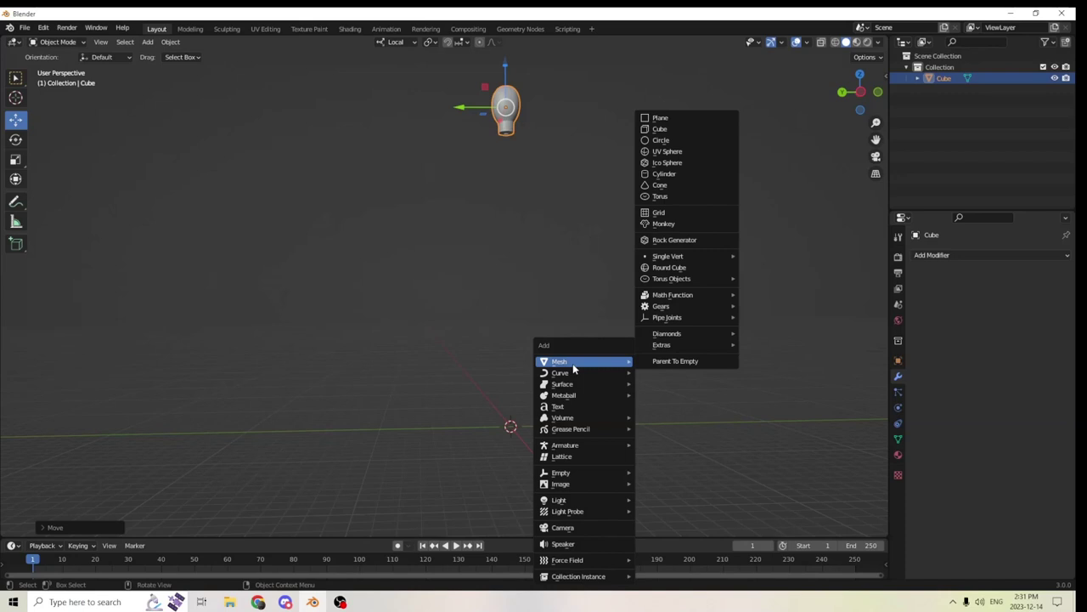
click(679, 173)
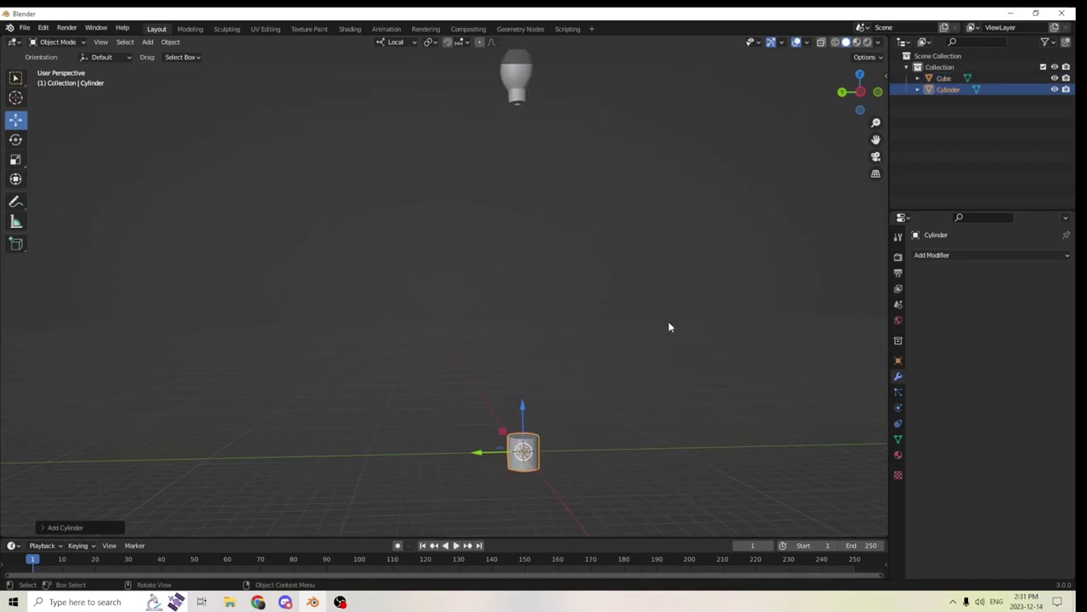
middle_drag(648, 330, 642, 329)
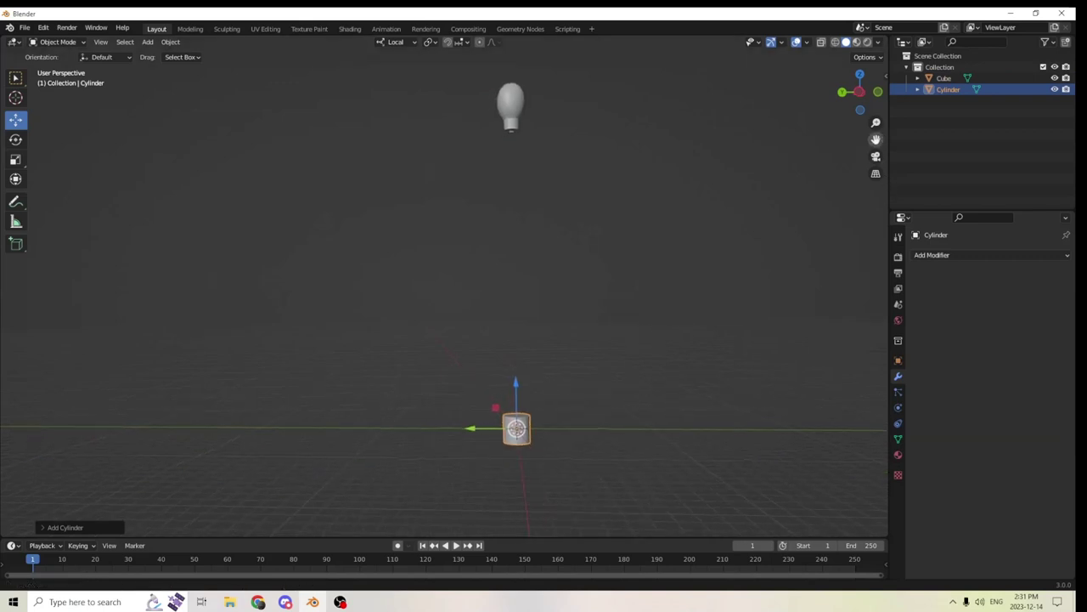
middle_drag(791, 204, 625, 373)
key(s)
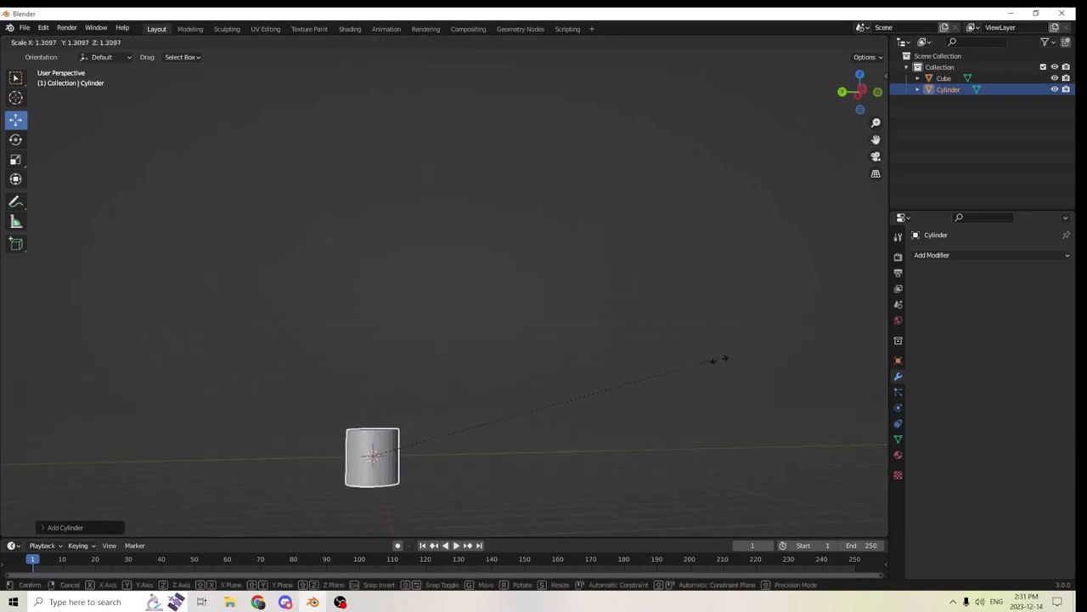
click(831, 342)
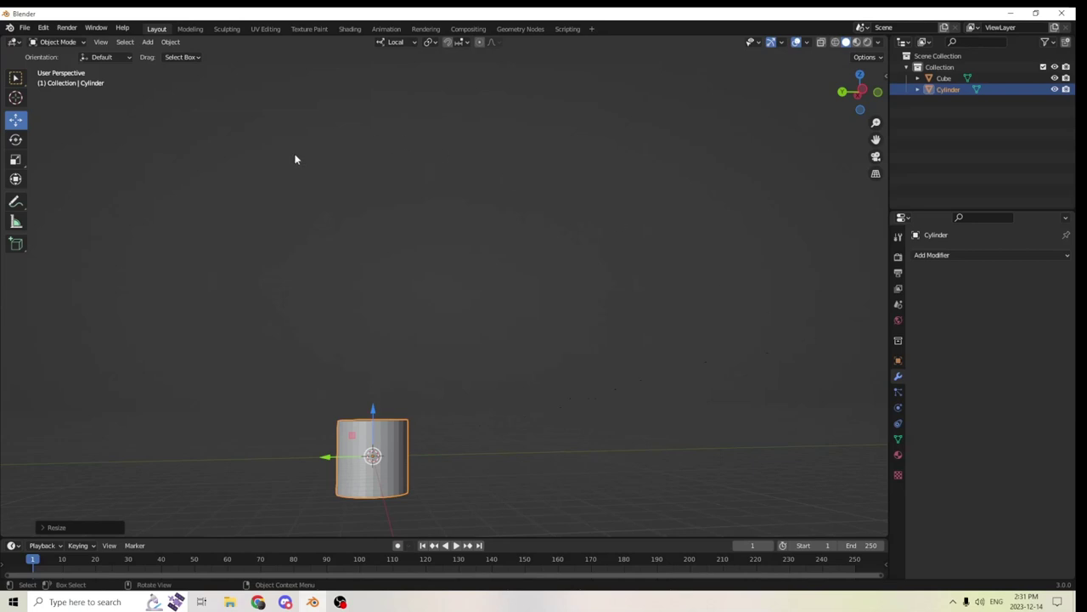
Stretch the cylinder along Z into a tall column and adjust its overall size uniformly beneath the bulb
click(16, 158)
drag(374, 410, 373, 336)
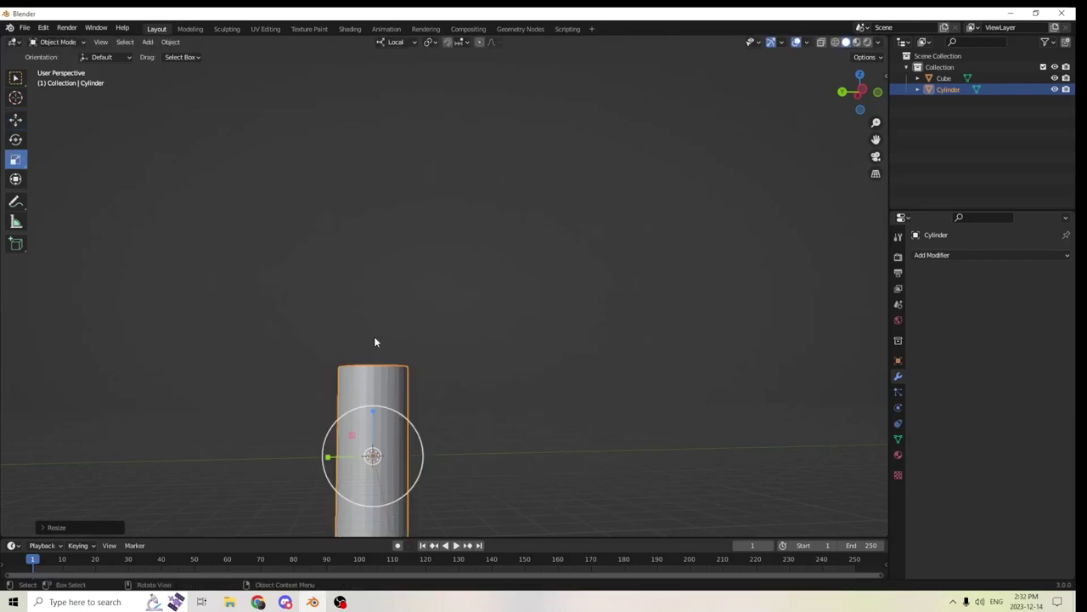
key(s)
click(657, 396)
scroll(622, 404, down, 3)
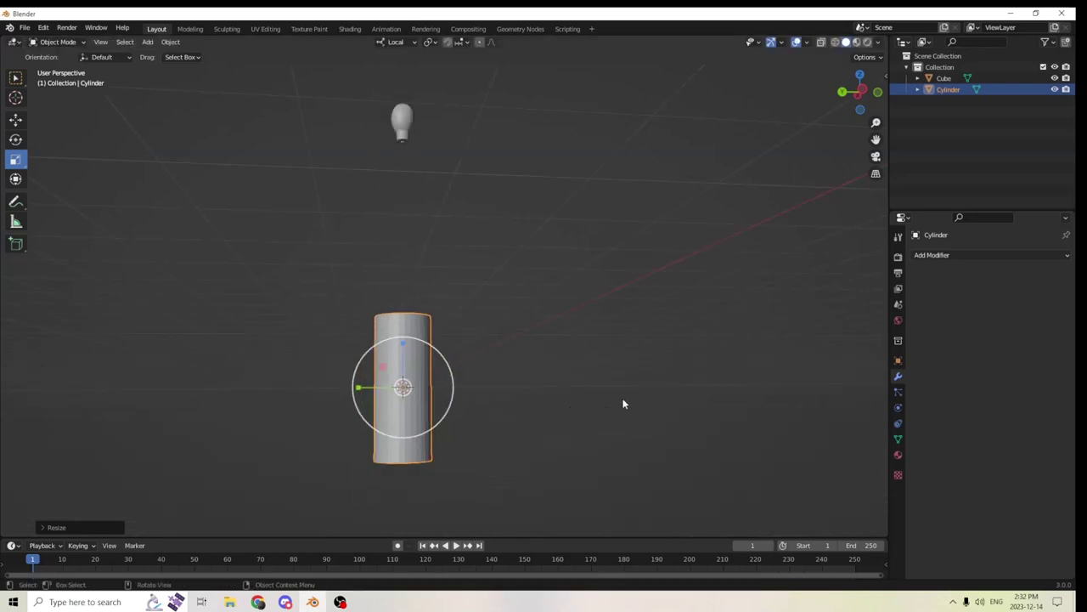
middle_drag(592, 419, 614, 406)
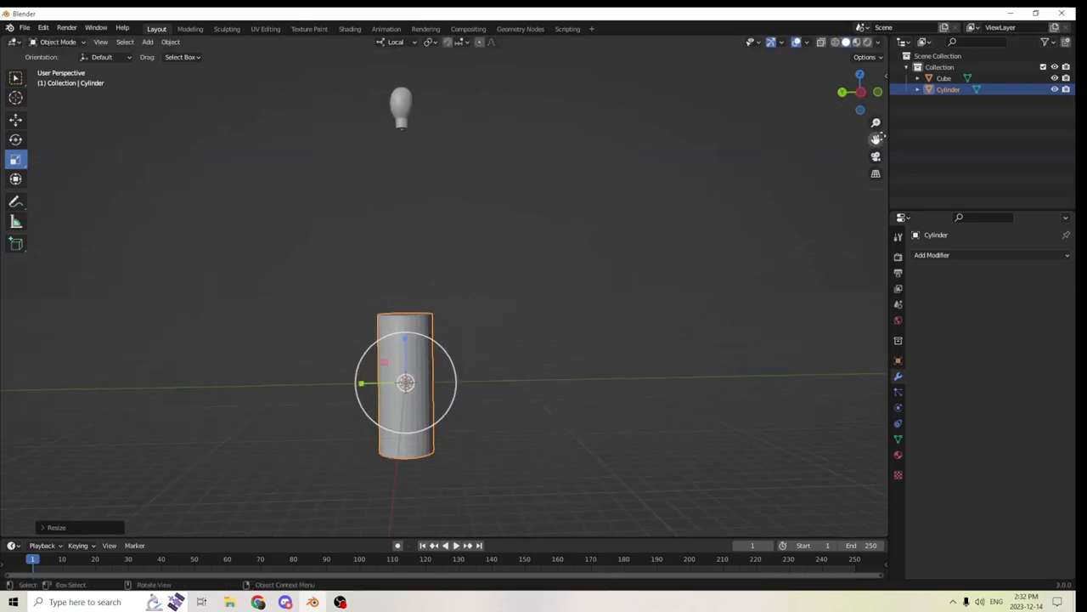
key(s)
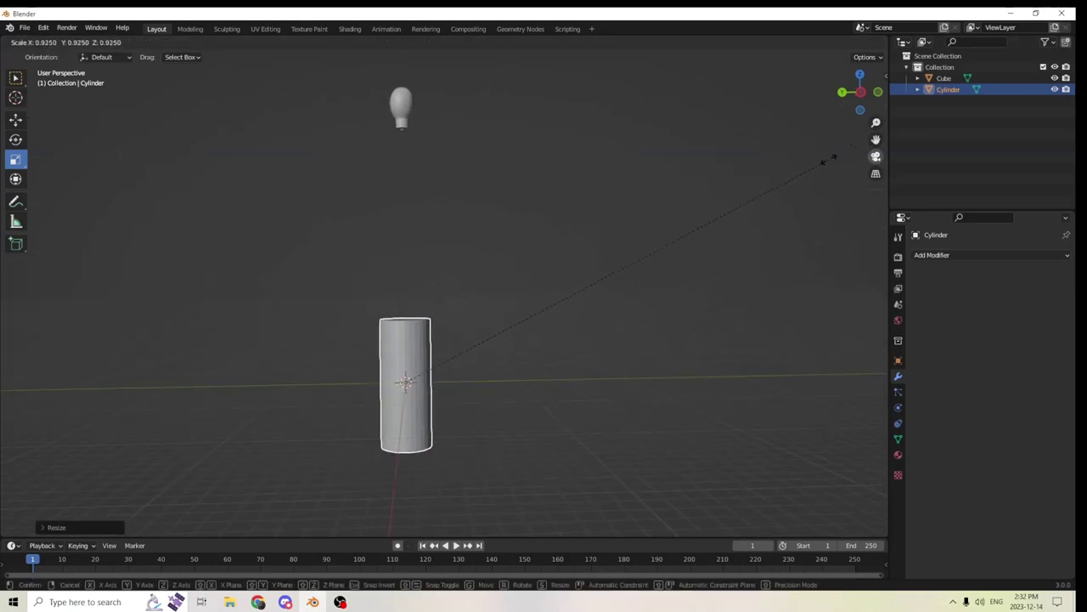
click(861, 158)
Enter Edit Mode on the cylinder and add a horizontal loop cut slid down close to its bottom rim
shift+middle_drag(764, 237, 791, 240)
scroll(817, 188, up, 3)
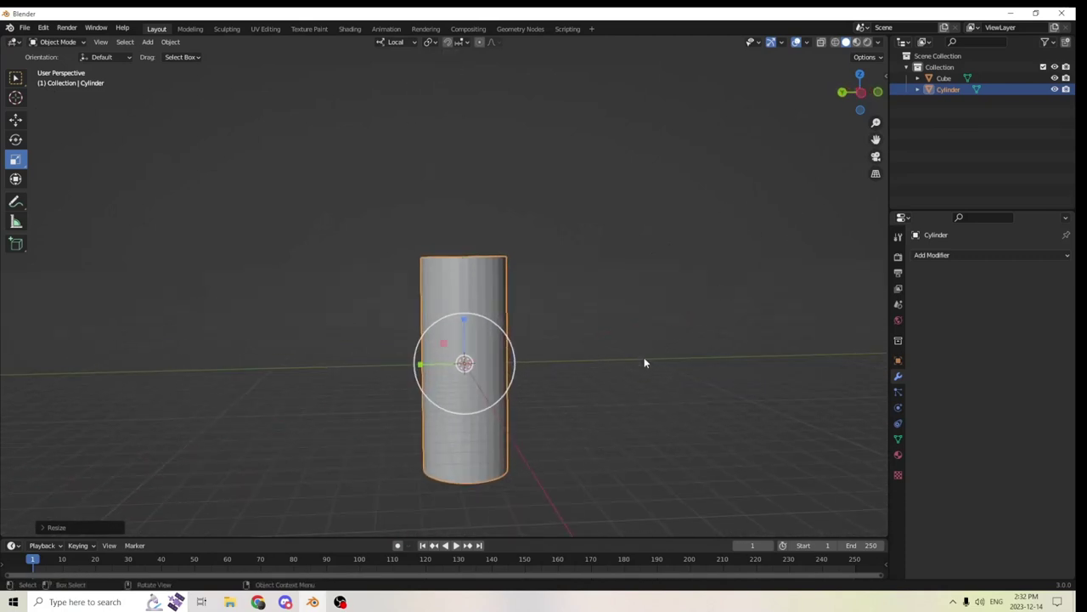
key(Tab)
middle_drag(600, 390, 582, 380)
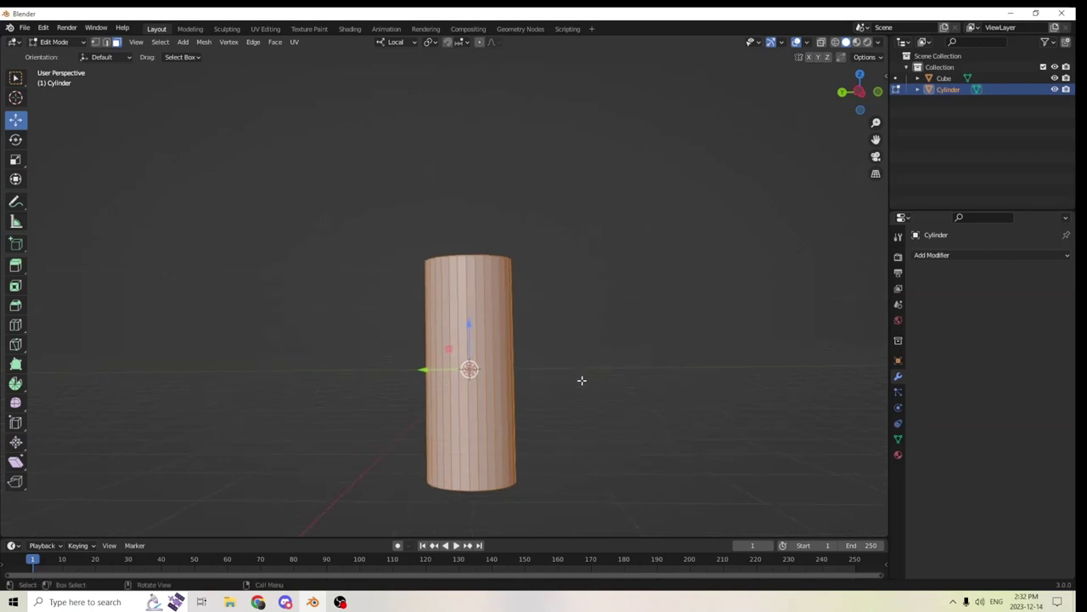
middle_drag(553, 432, 565, 444)
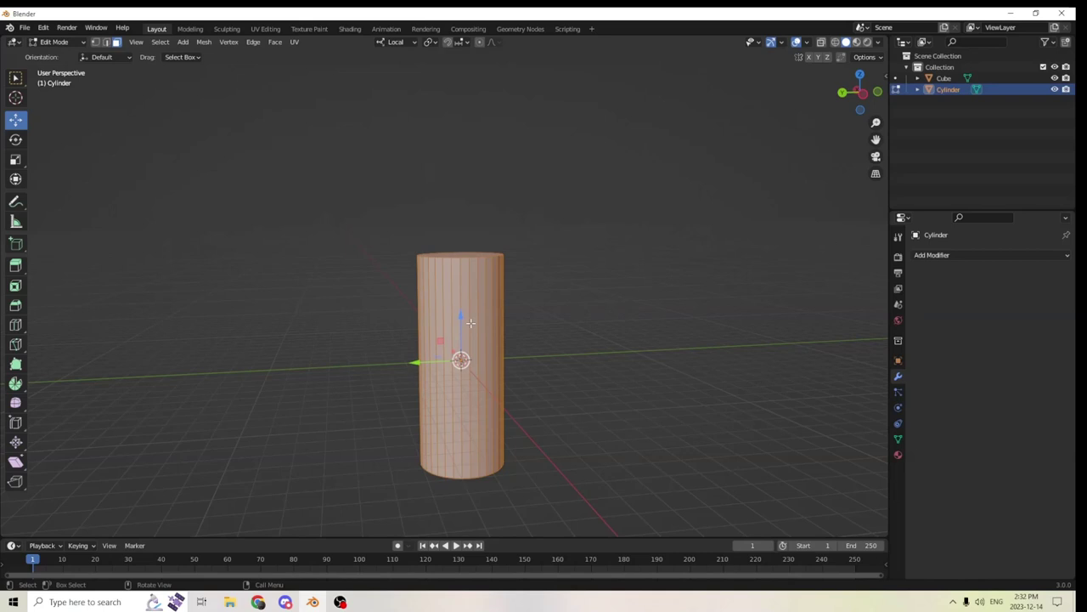
key(ctrl+r)
click(477, 378)
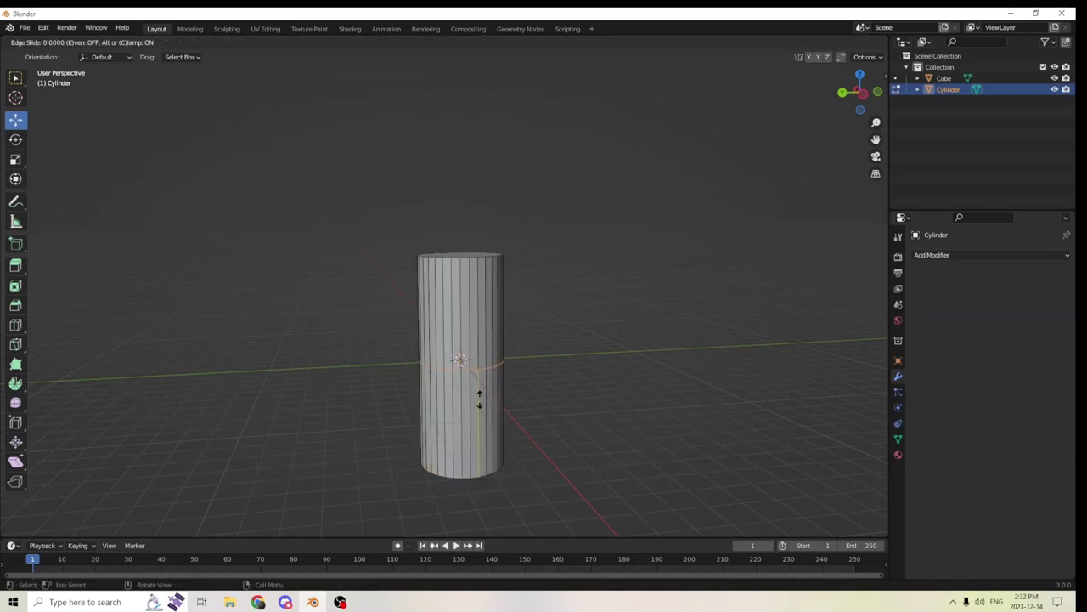
click(476, 504)
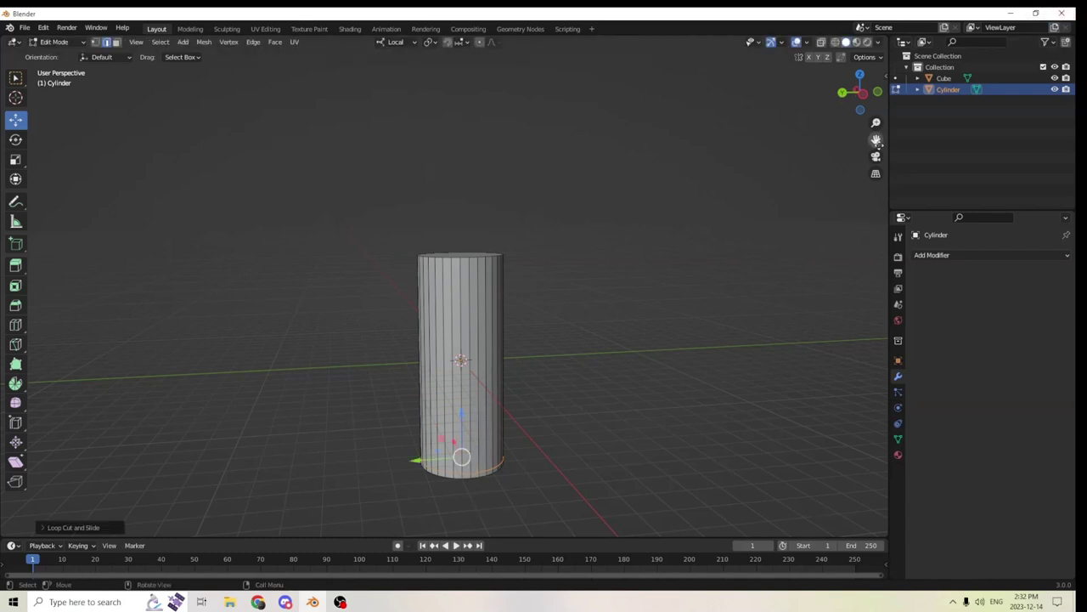
Add a second loop cut around the cylinder just above the bottom one, with an edge slide of about 0.93
drag(876, 139, 898, 1)
scroll(744, 202, up, 1)
middle_drag(736, 201, 716, 189)
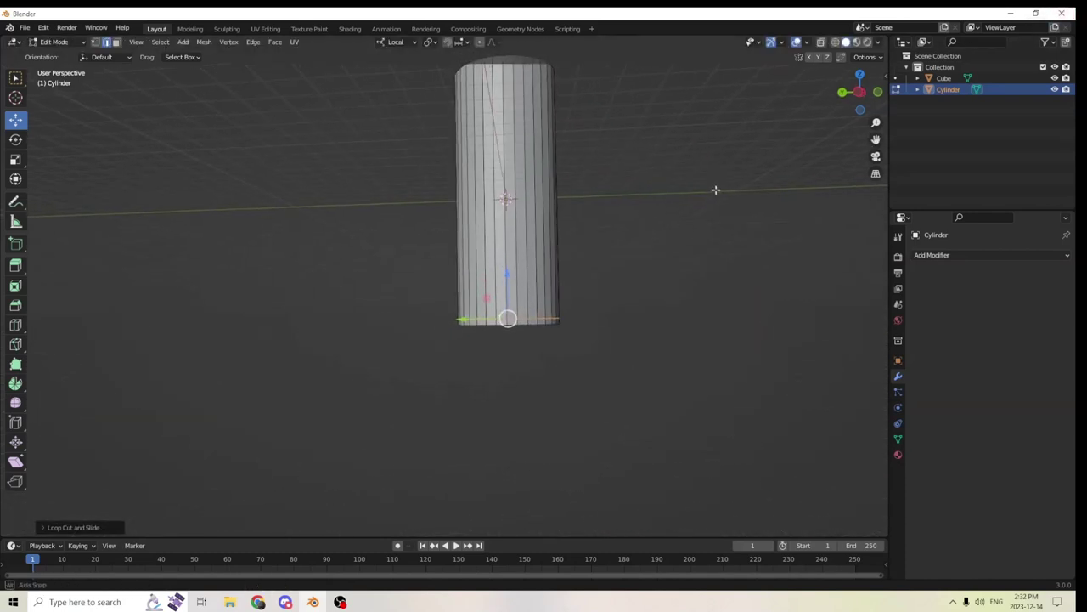
middle_drag(524, 314, 503, 273)
drag(876, 139, 842, 250)
mouse_move(704, 119)
middle_down()
mouse_move(704, 138)
mouse_move(712, 124)
middle_up()
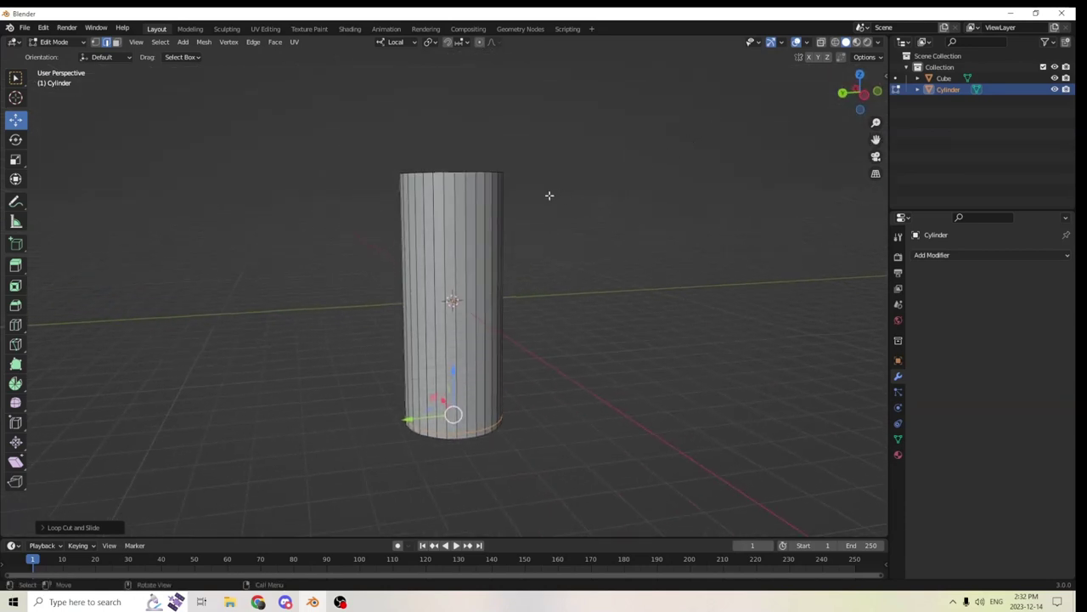
mouse_move(548, 195)
middle_down()
mouse_move(546, 206)
mouse_move(542, 182)
middle_up()
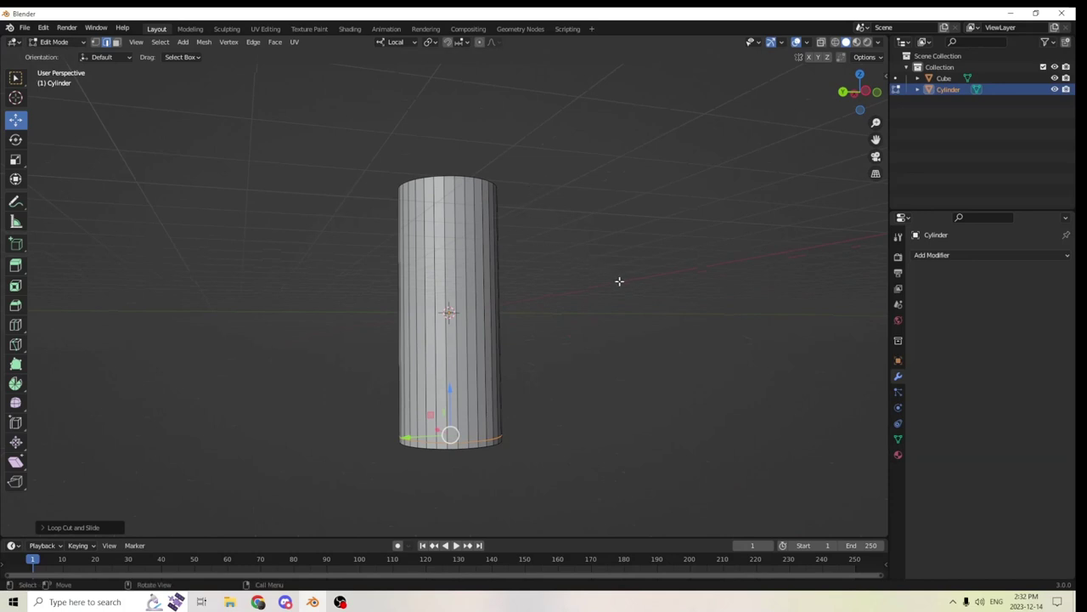
key(ctrl+r)
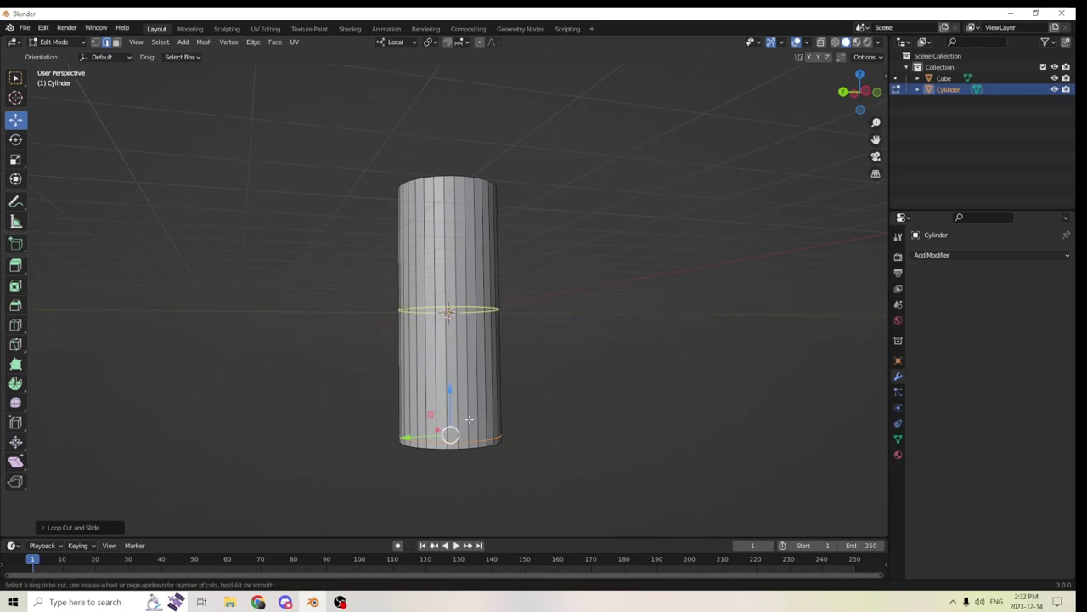
click(468, 419)
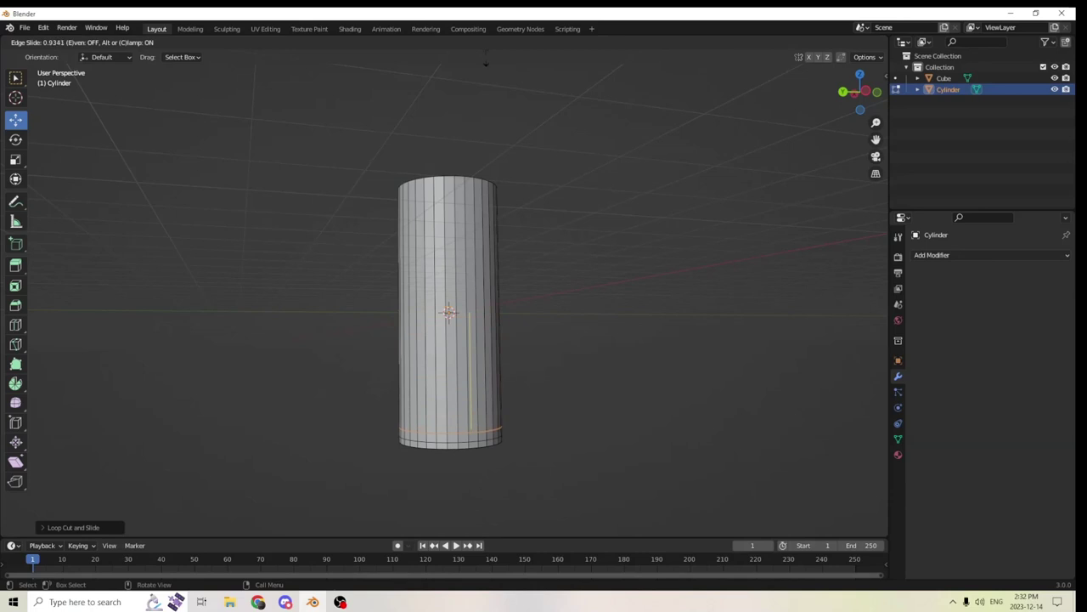
click(486, 63)
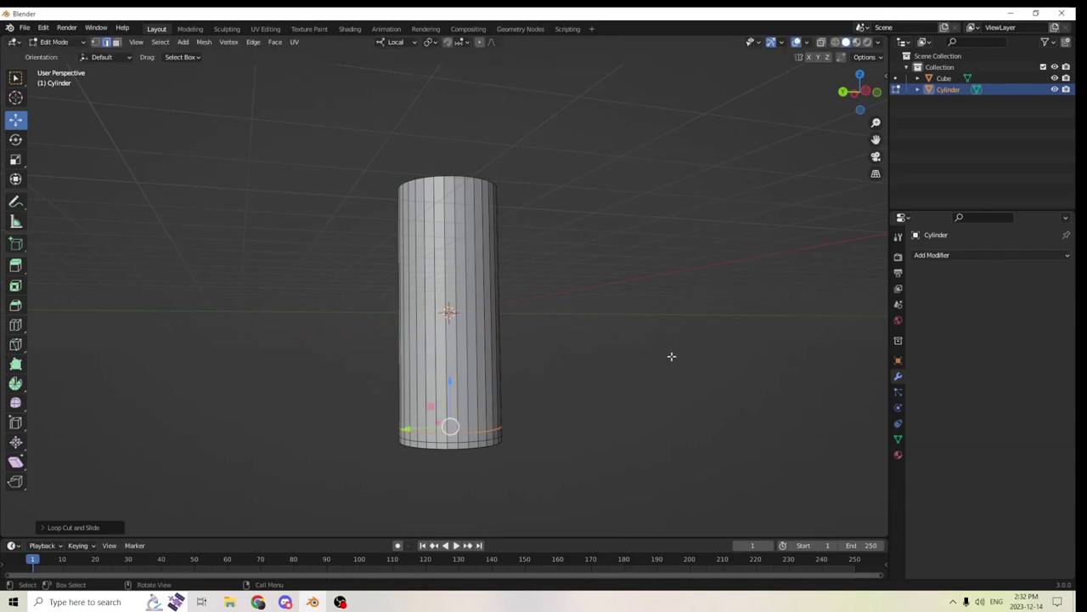
Scale the new loop inward in two passes and raise it slightly along Z to form a flared foot
middle_drag(672, 356, 695, 358)
key(s)
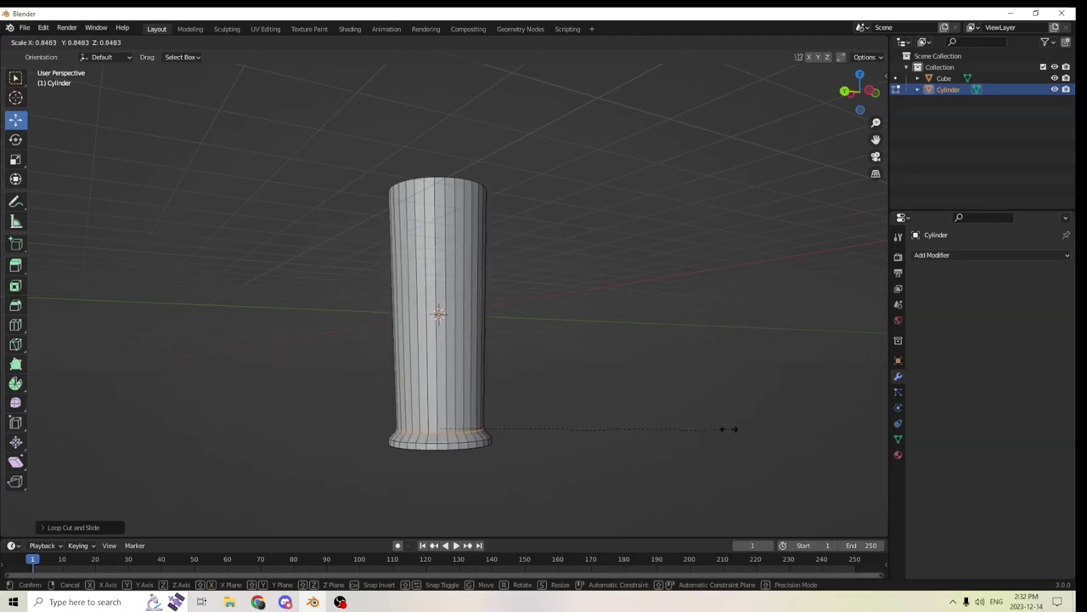
click(712, 426)
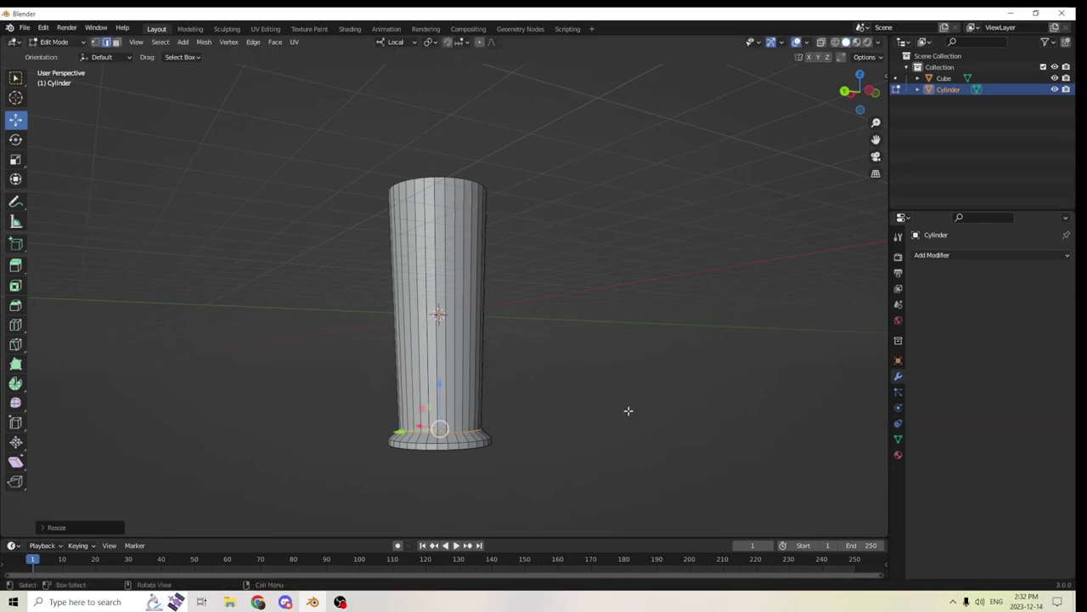
scroll(629, 410, up, 2)
middle_drag(607, 398, 639, 403)
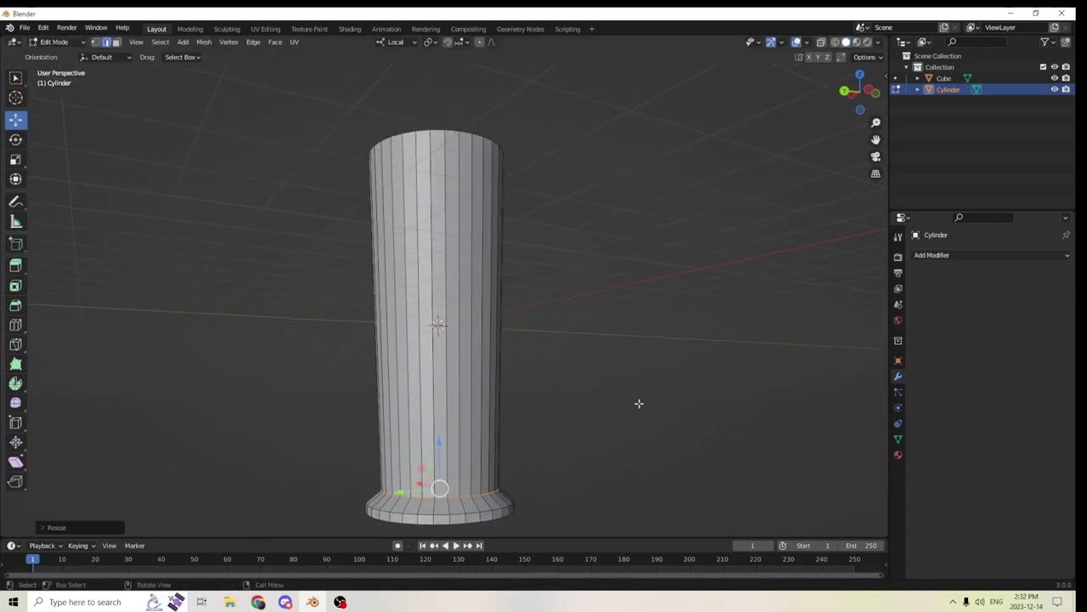
key(s)
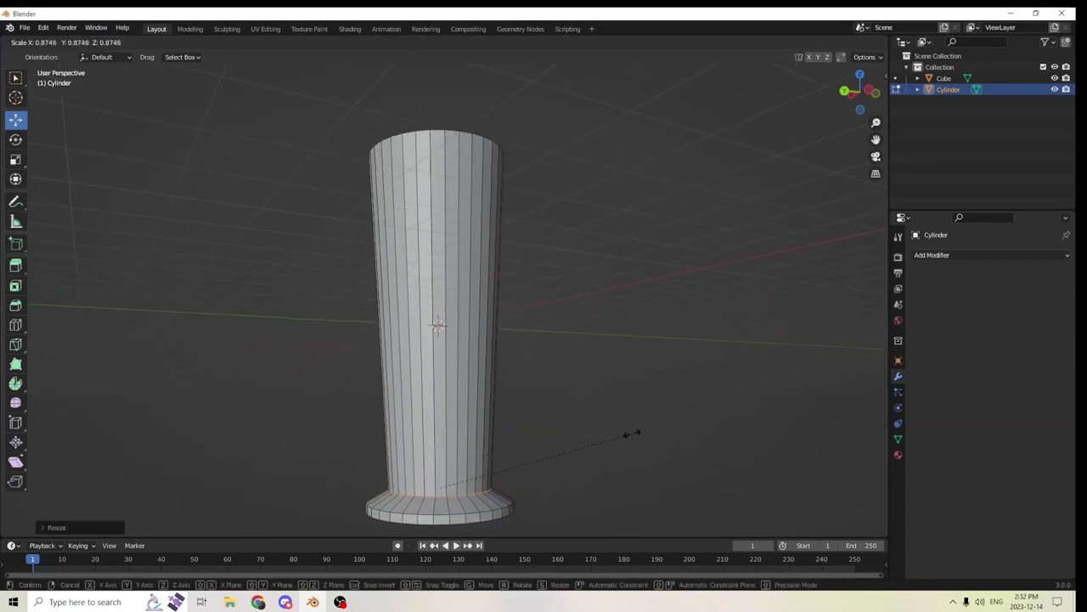
click(623, 432)
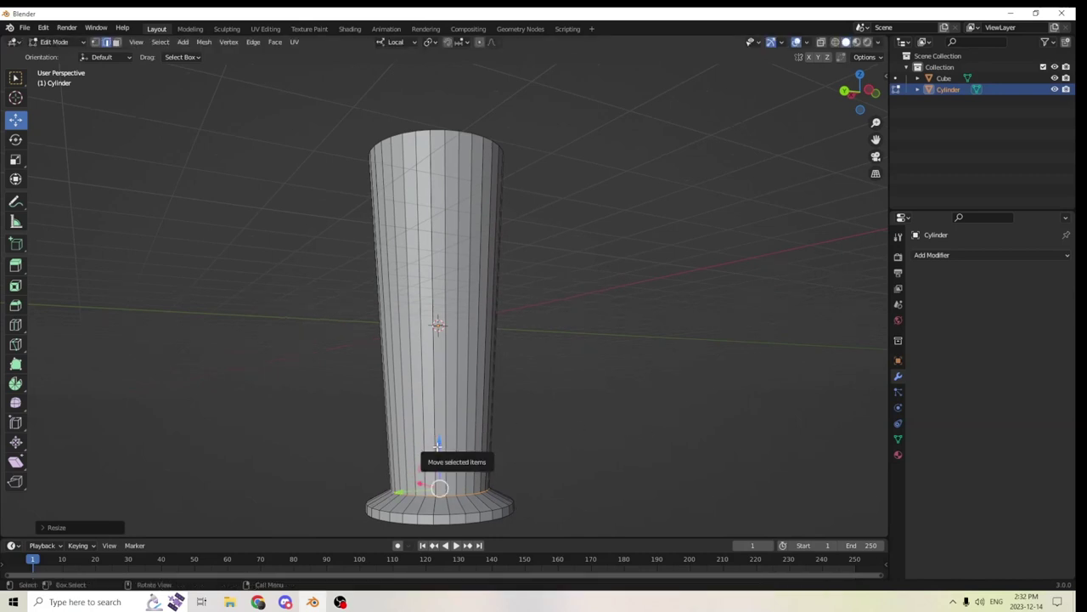
drag(438, 442, 438, 434)
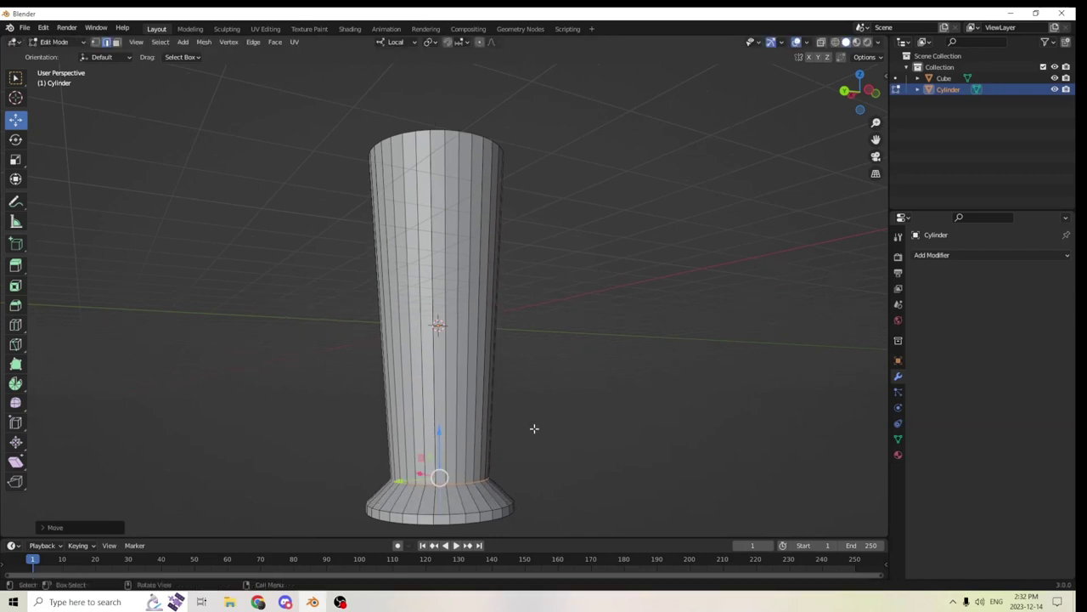
Add a loop cut a little above the narrow neck of the foot and scale it outward to about 1.1
key(ctrl+r)
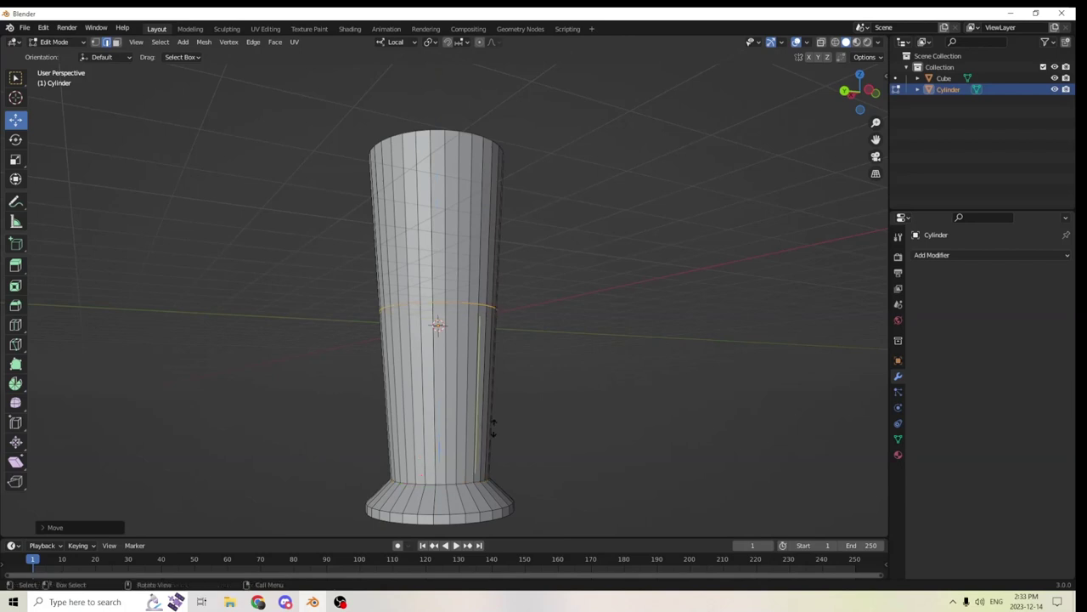
click(493, 429)
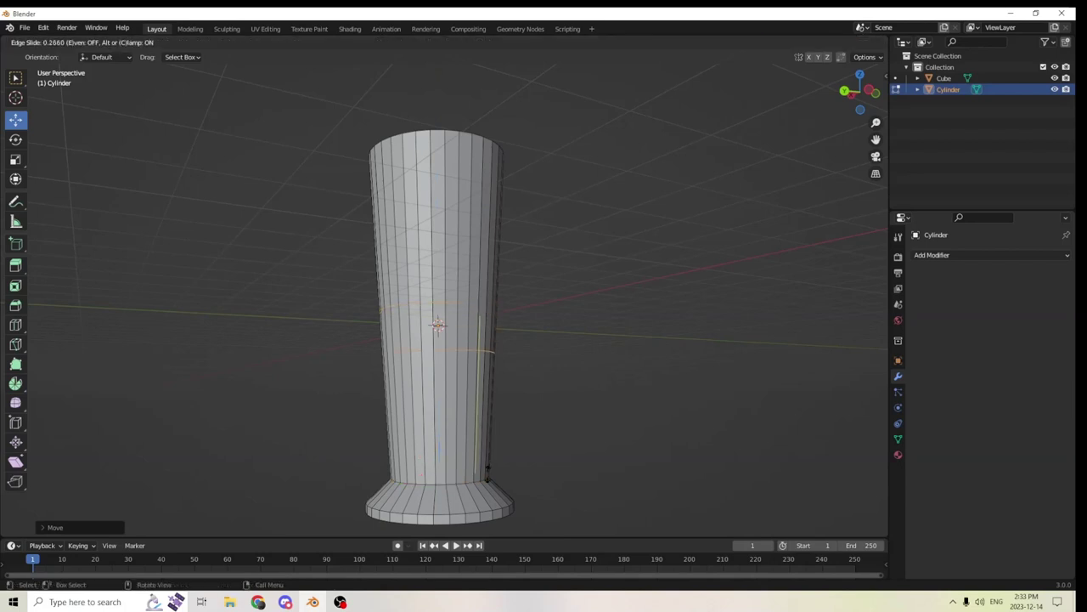
click(484, 85)
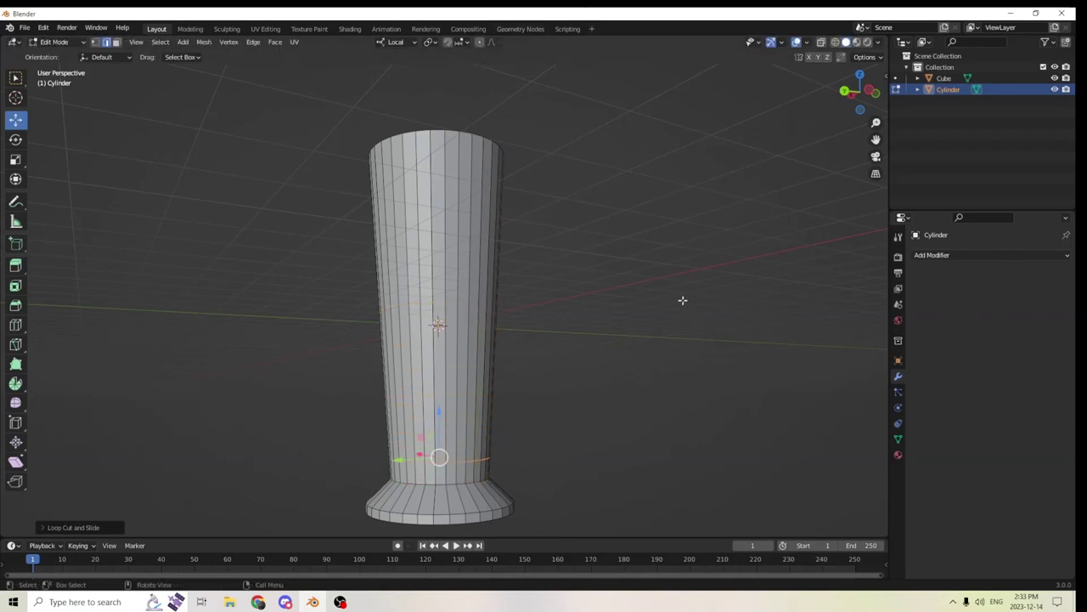
key(s)
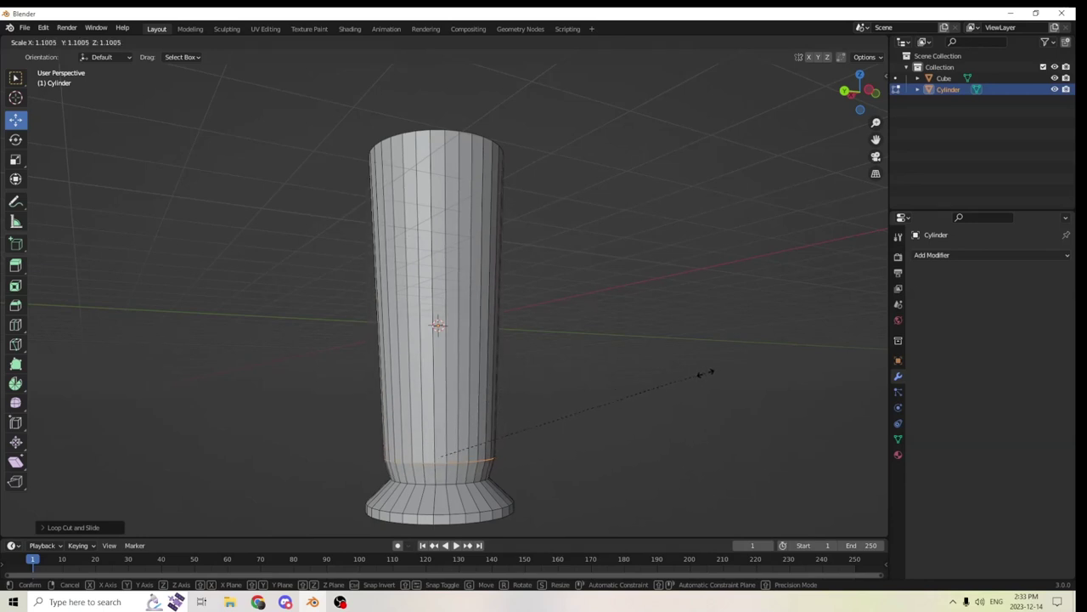
click(712, 375)
Add another loop cut just above the widened loop and scale it up to about 1.04
key(ctrl+r)
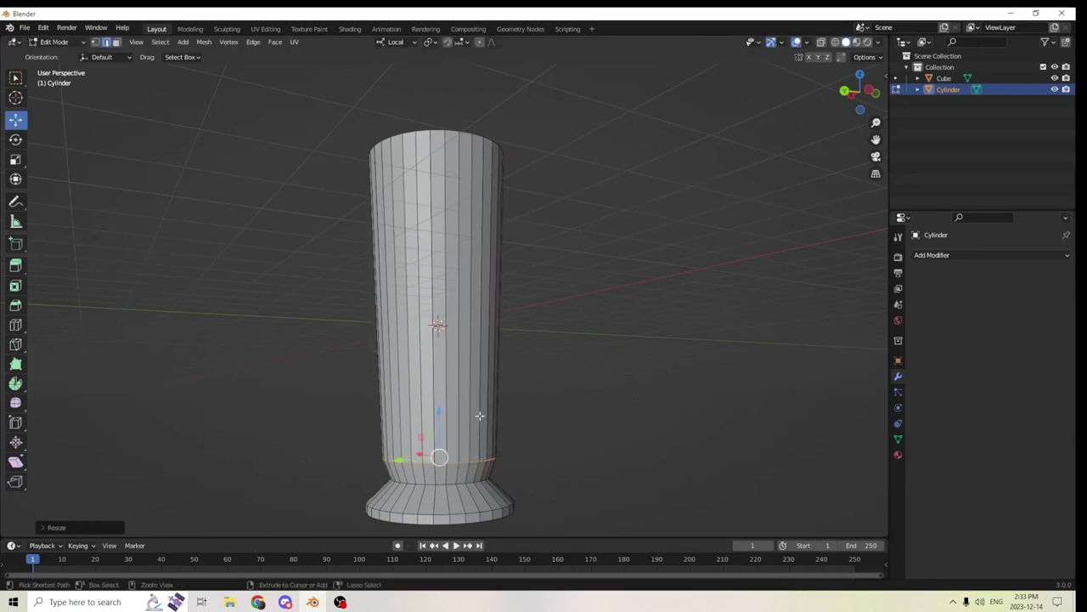
click(472, 301)
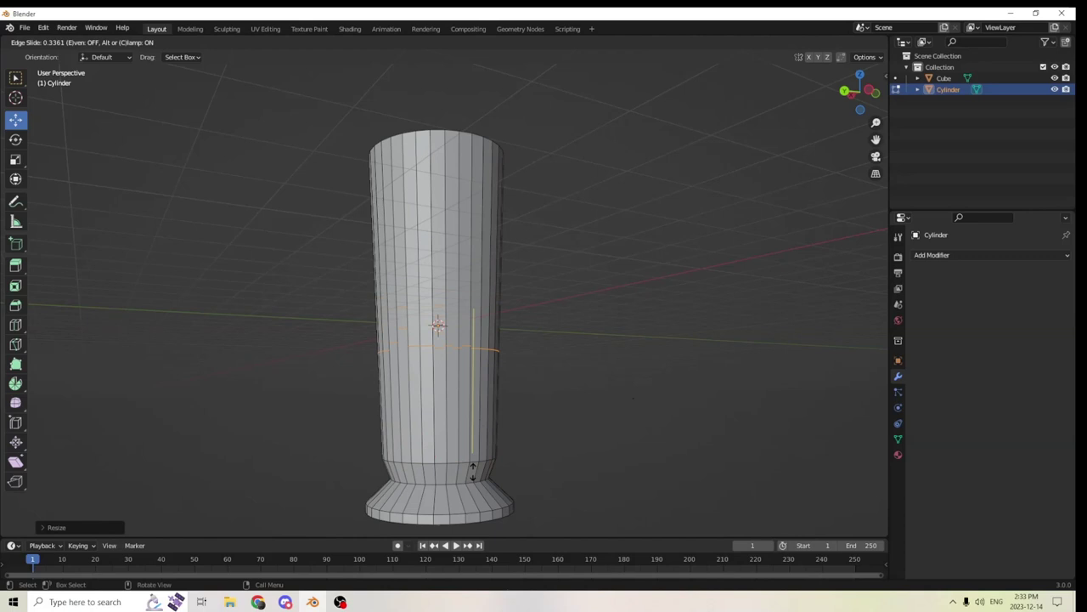
click(470, 77)
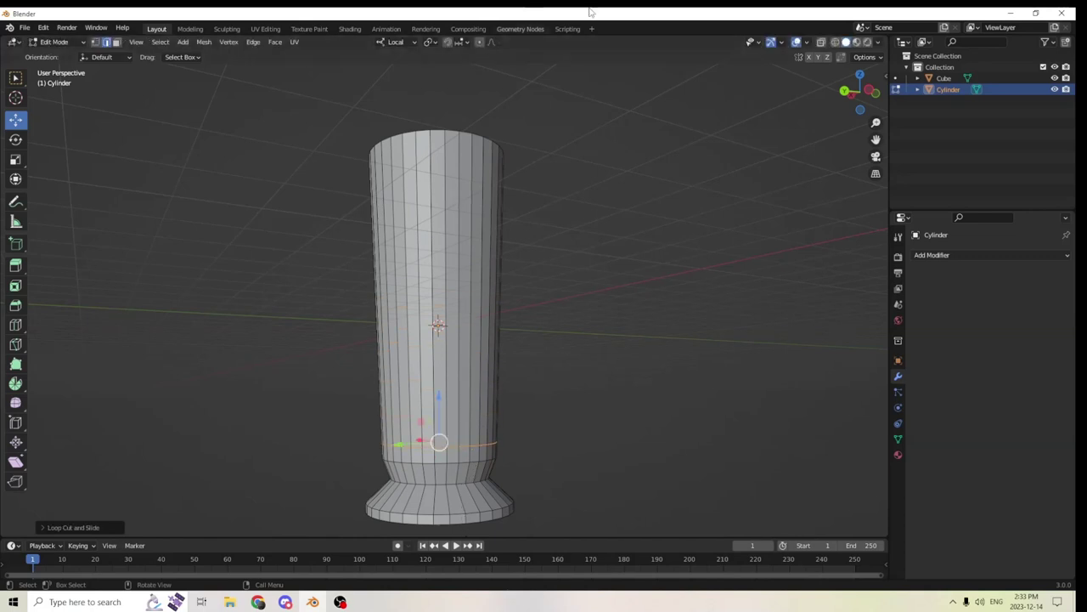
key(s)
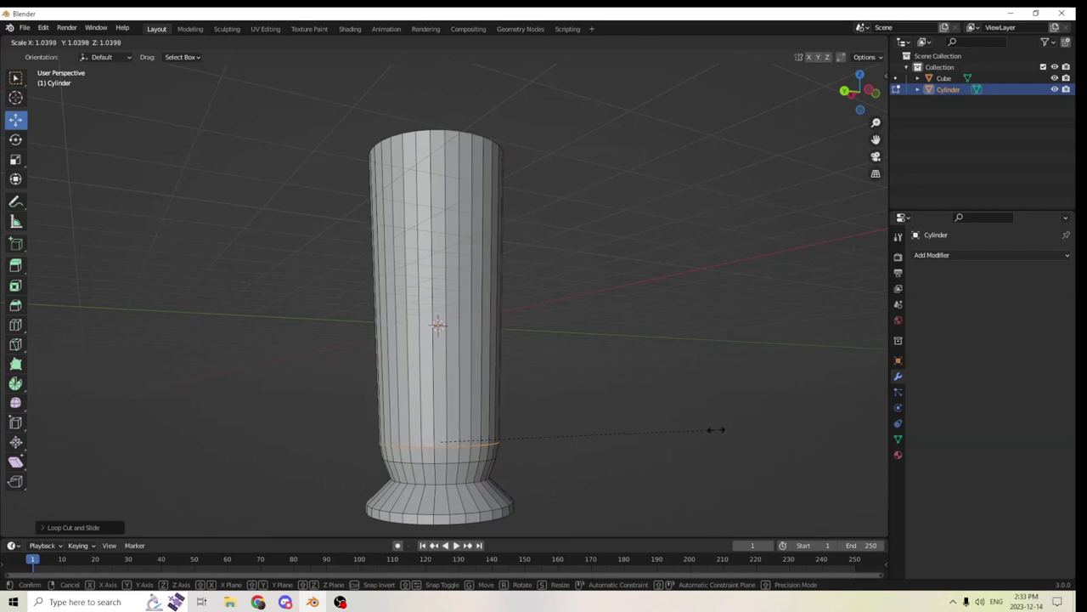
click(716, 429)
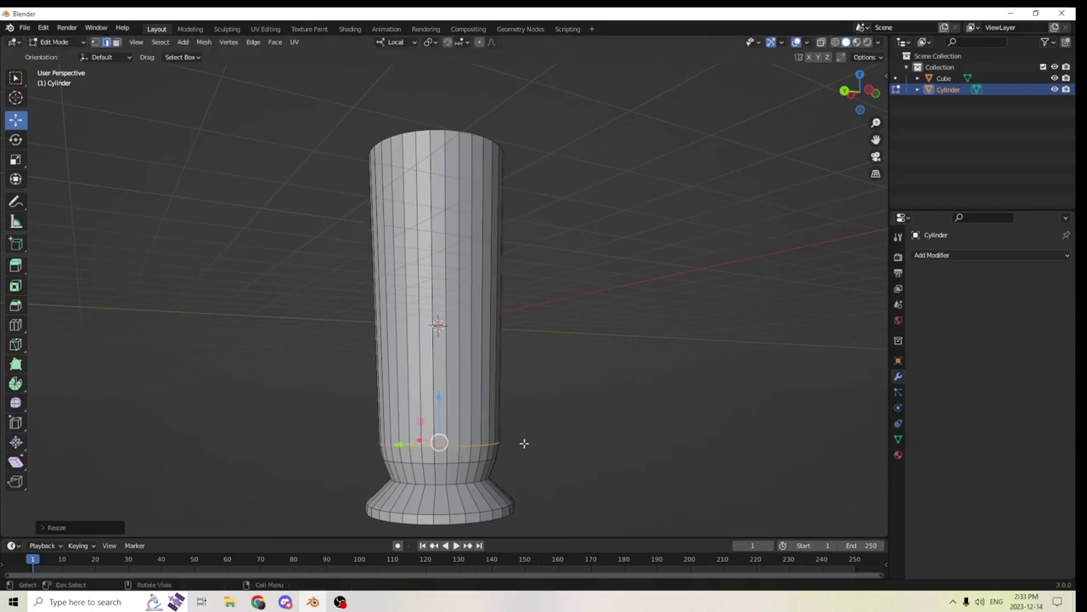
Add a loop cut in the upper body, lower it along Z to just above the previous loops, and scale it to about 0.95
key(ctrl+r)
click(478, 416)
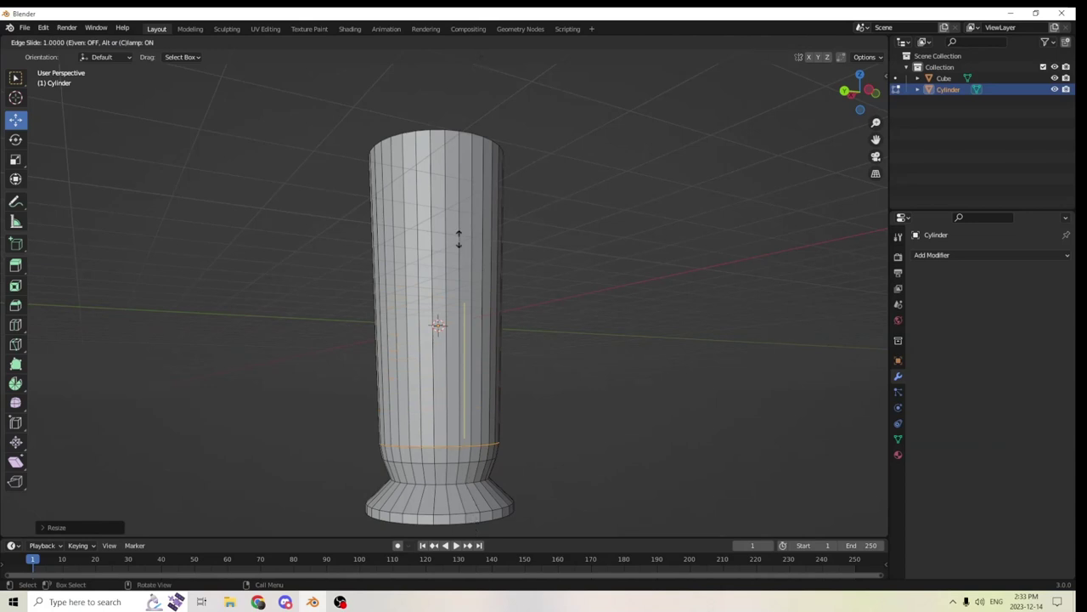
right_click(551, 412)
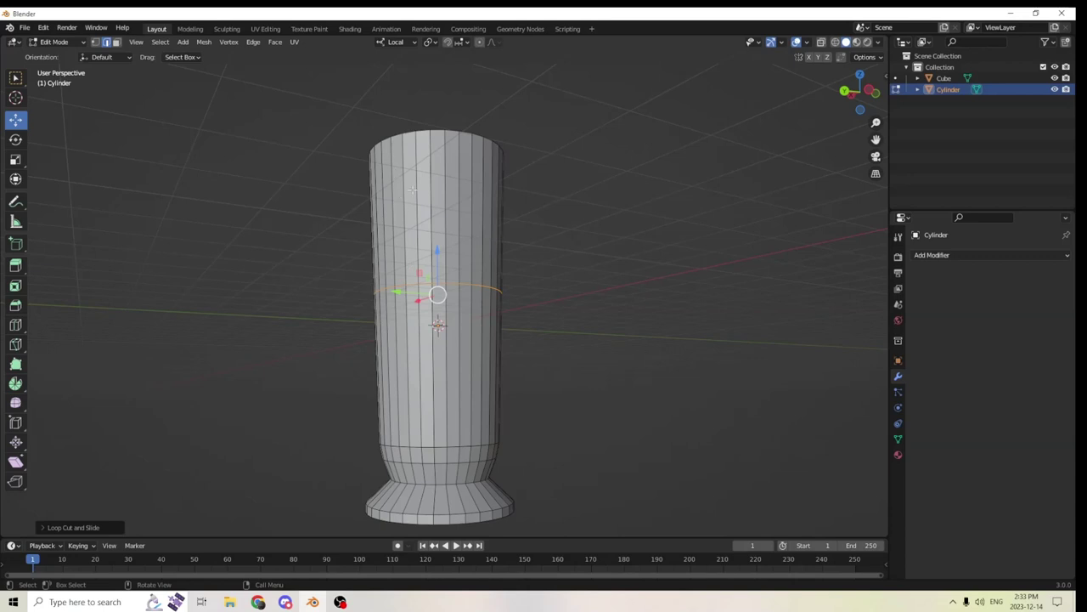
drag(434, 248, 454, 389)
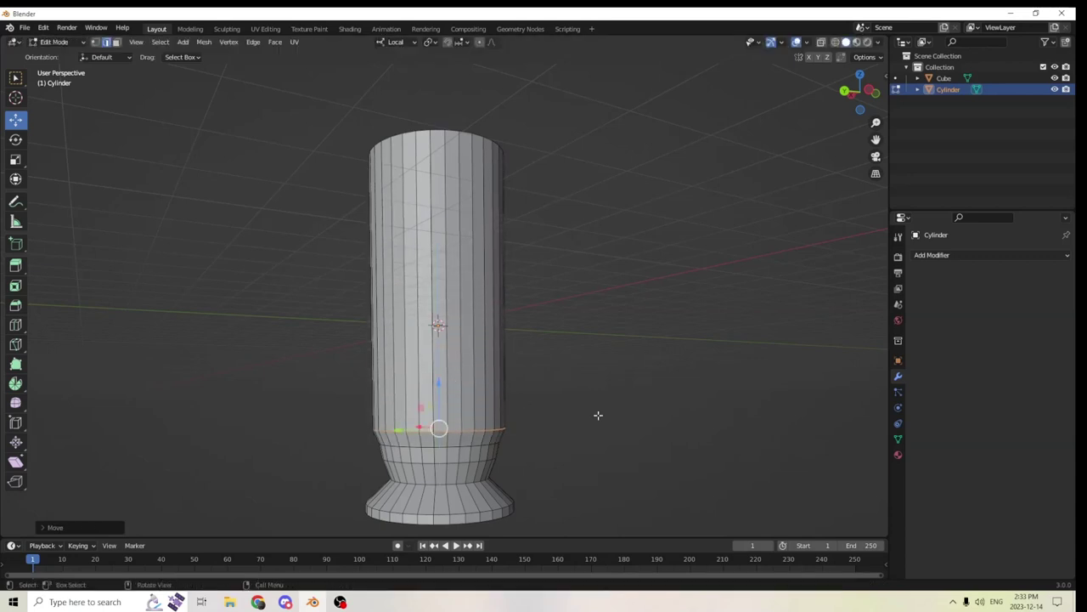
key(s)
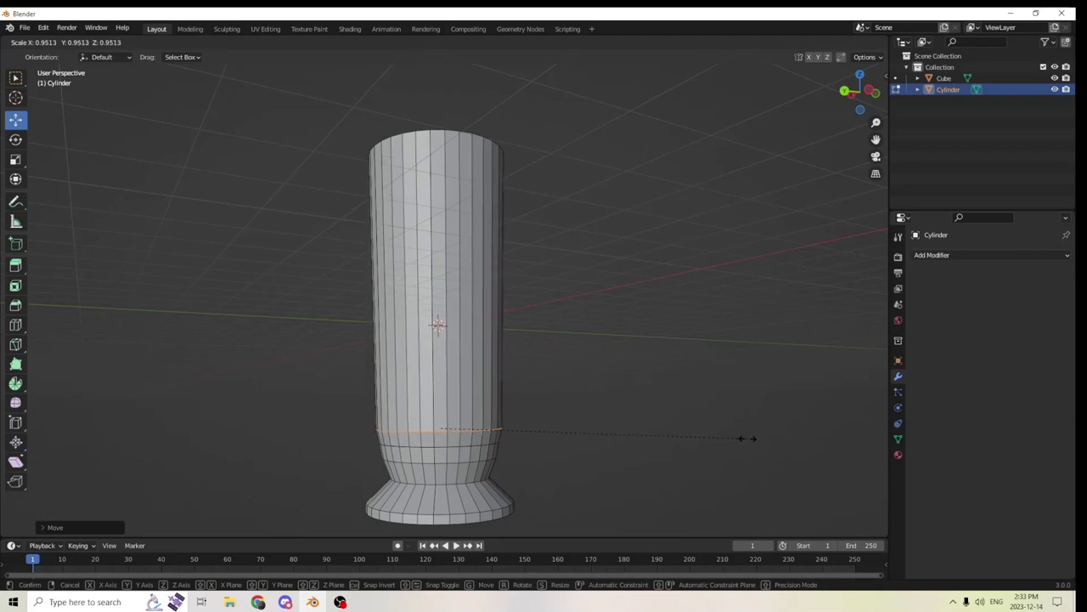
click(748, 438)
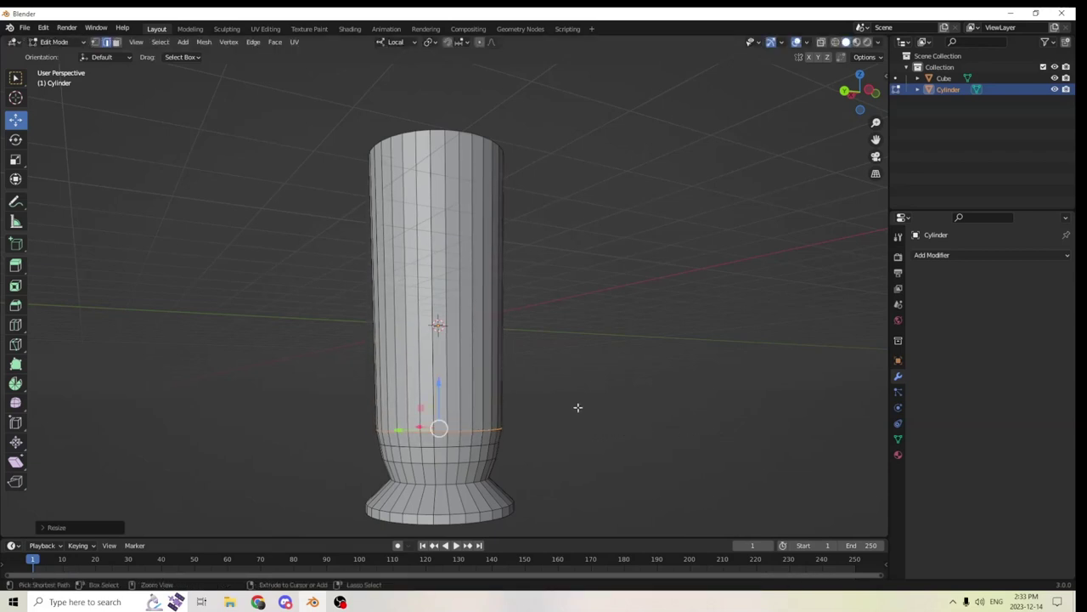
Add one more loop cut directly above the topmost ring of the lower curve and scale it to about 0.99
key(ctrl+r)
click(453, 396)
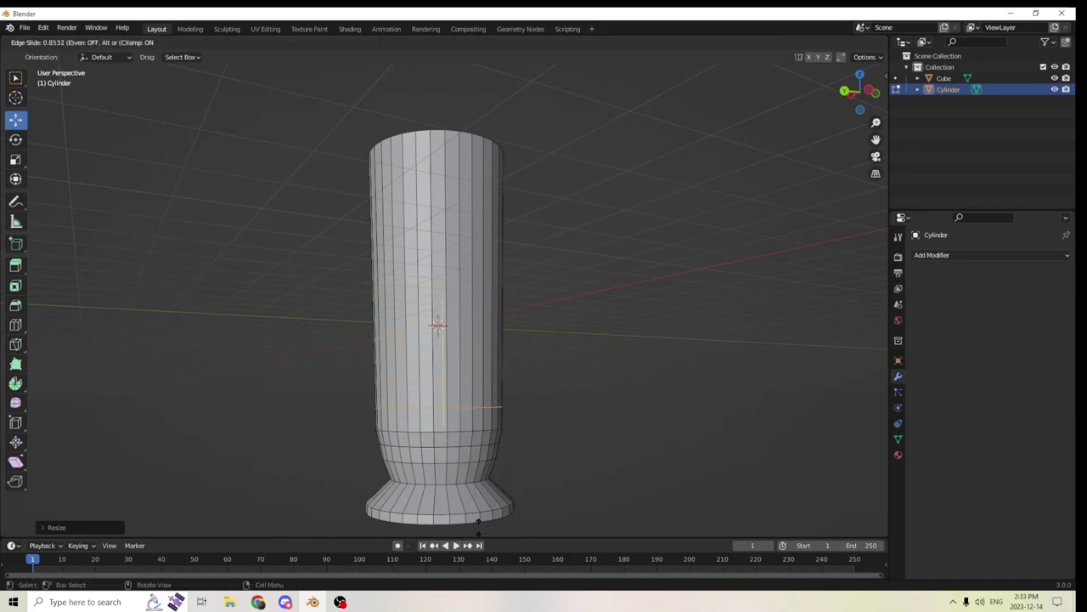
click(480, 59)
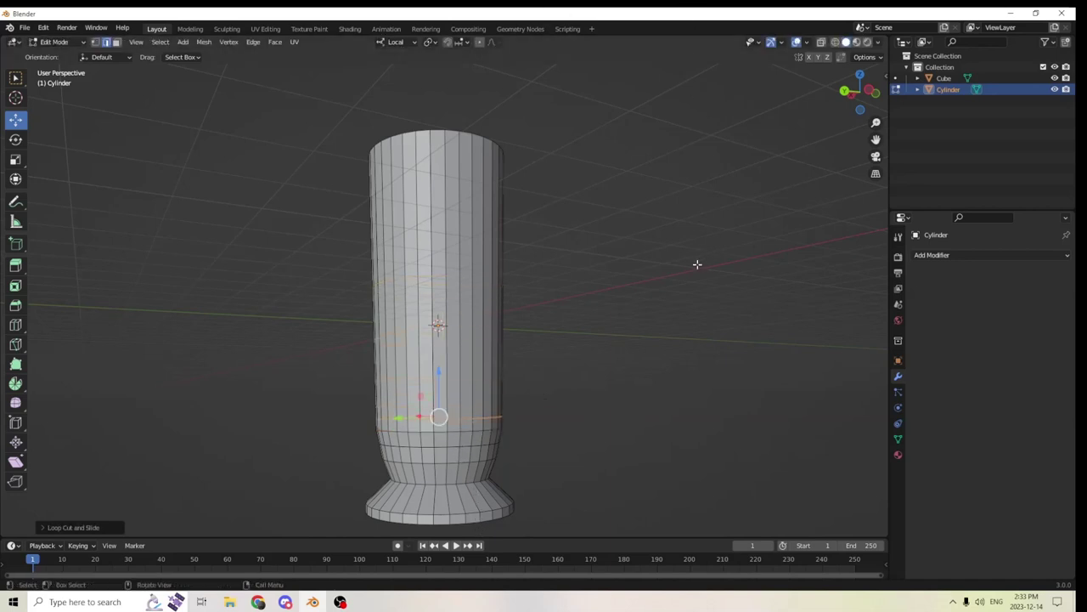
key(s)
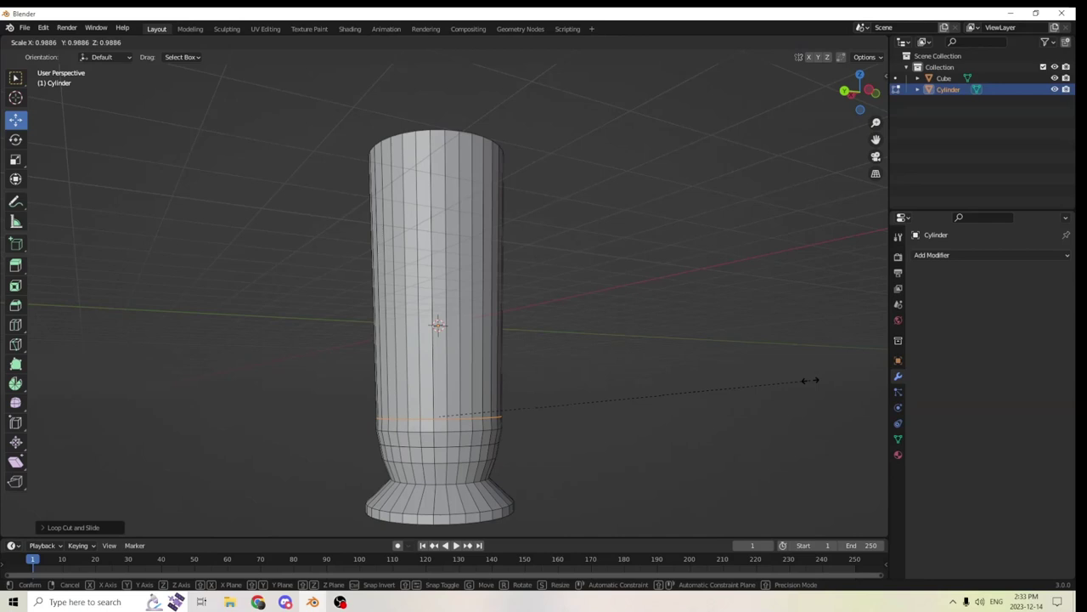
click(809, 380)
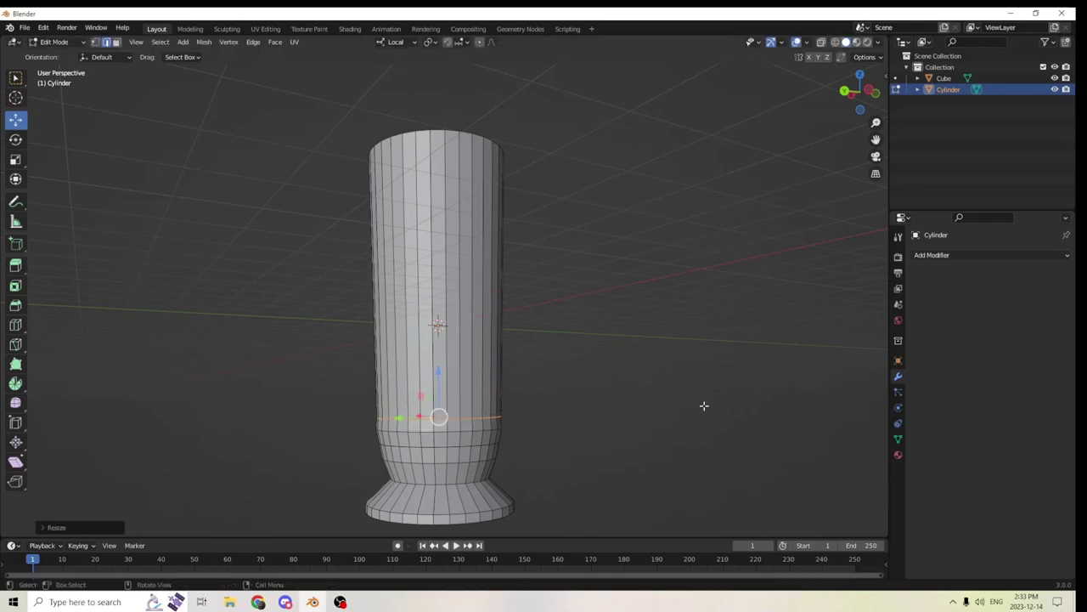
Add a loop cut just above the top ring of the lower bulge and scale it inward to about 0.96
click(478, 367)
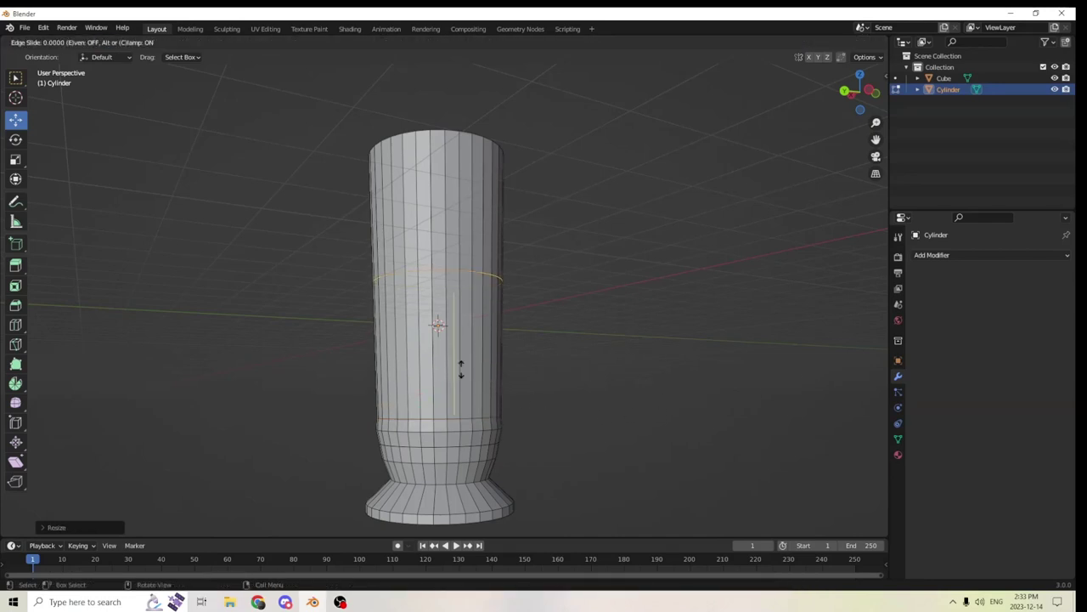
click(442, 502)
key(s)
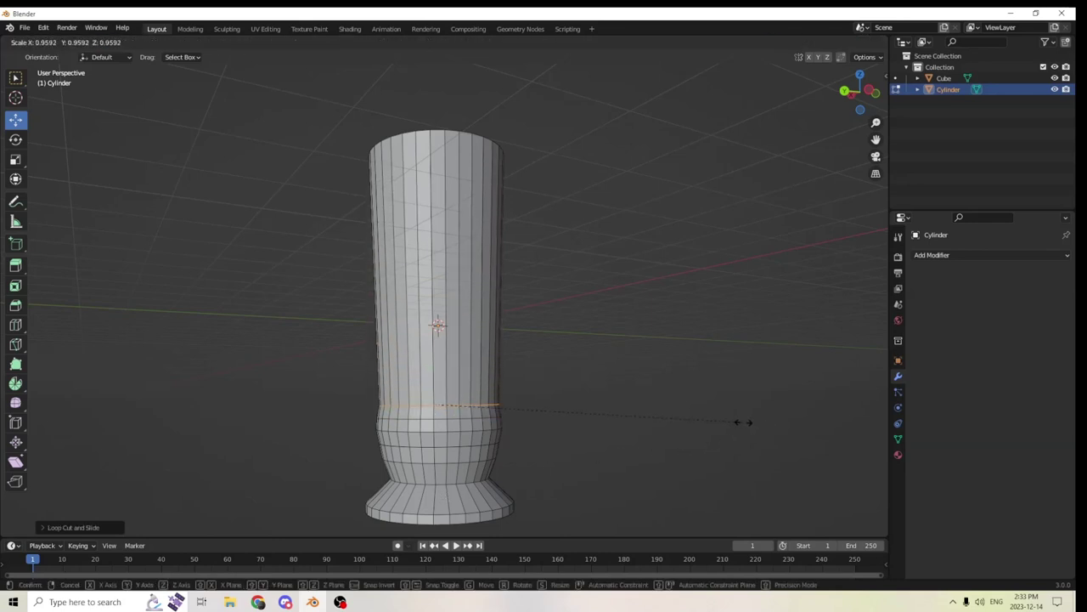
click(744, 422)
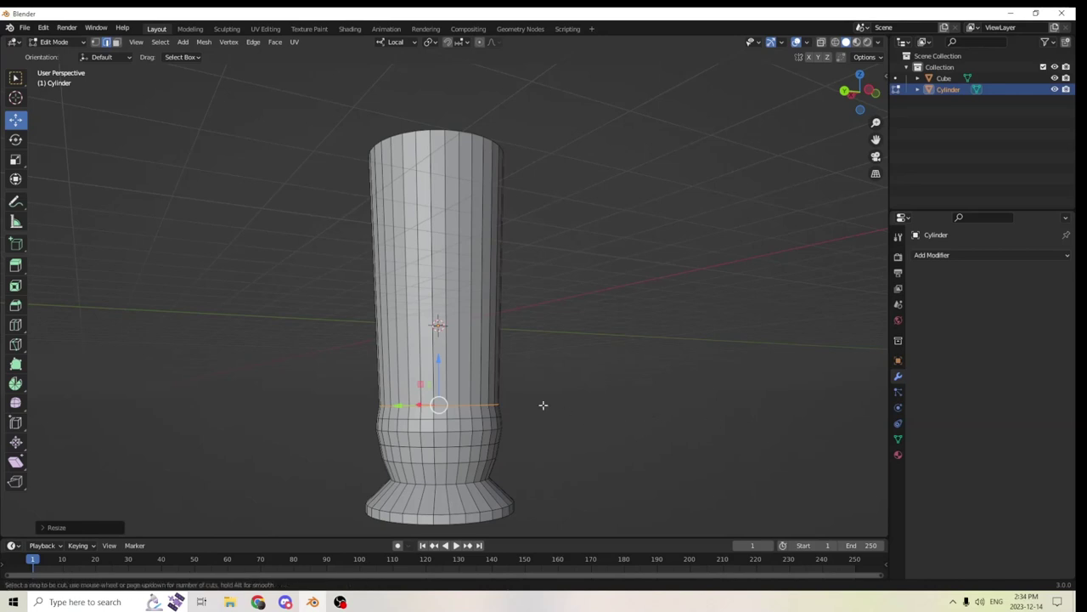
Add another loop cut directly above the newest ring and scale it inward to slightly under 0.94
key(ctrl+r)
click(446, 378)
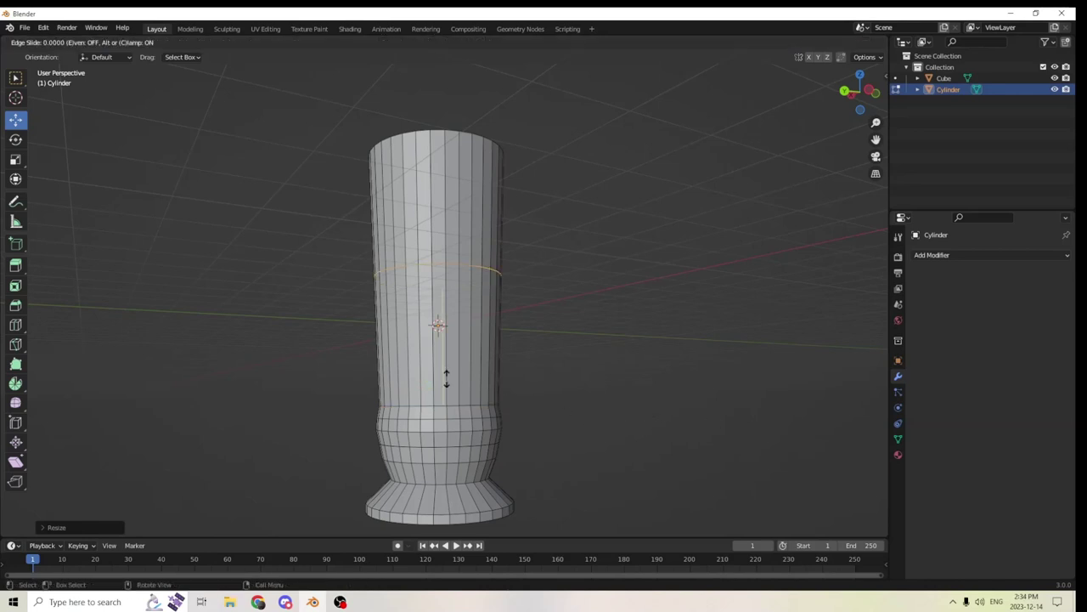
click(449, 503)
key(s)
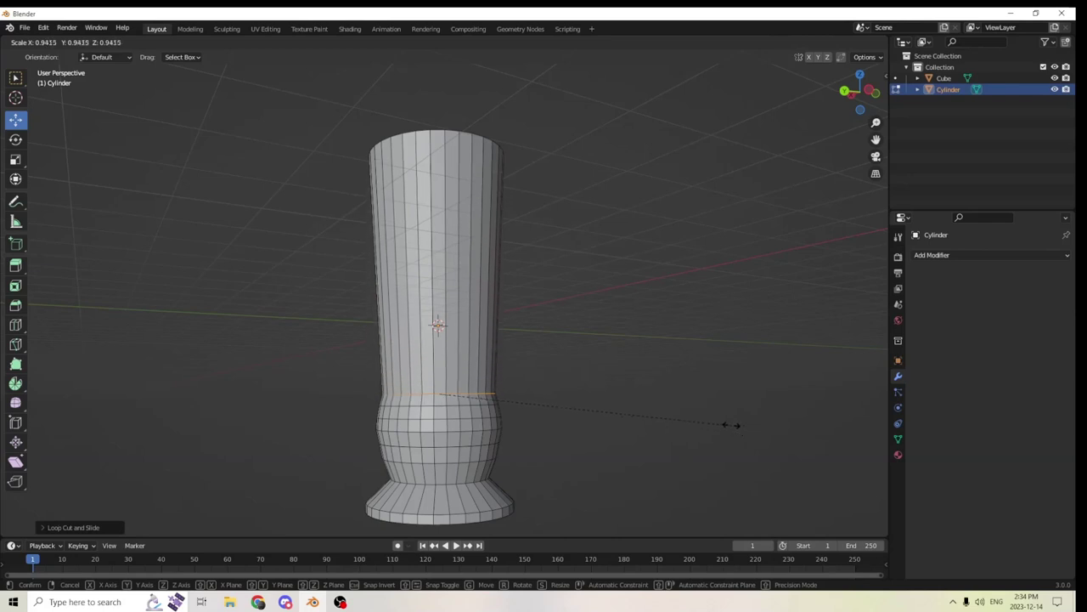
click(722, 424)
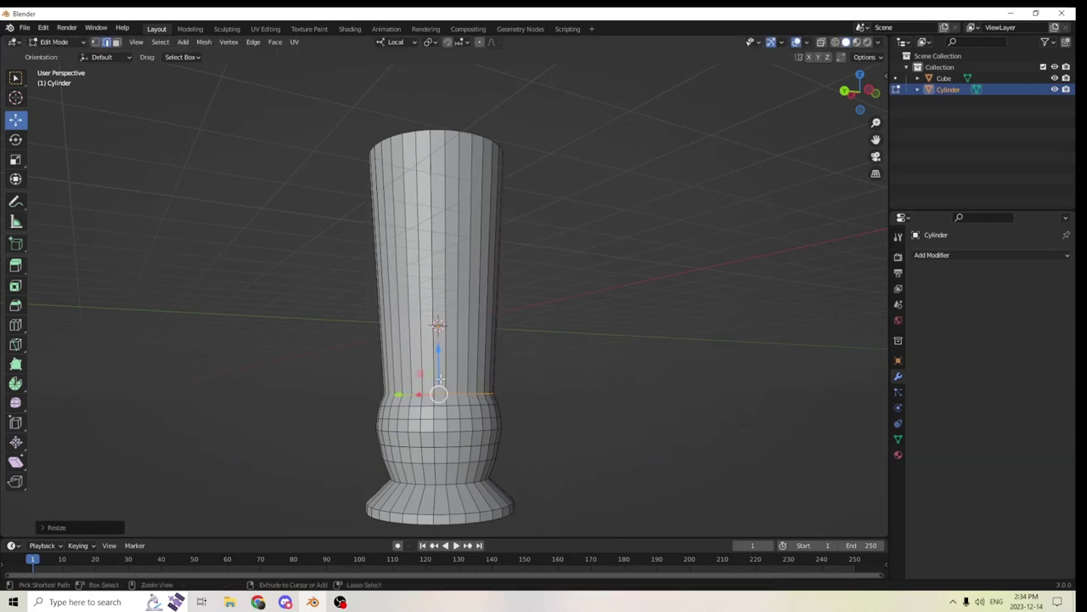
Add a further loop cut just above the narrowing rings of the lower bulge and scale it to about 0.90
key(ctrl+r)
click(443, 365)
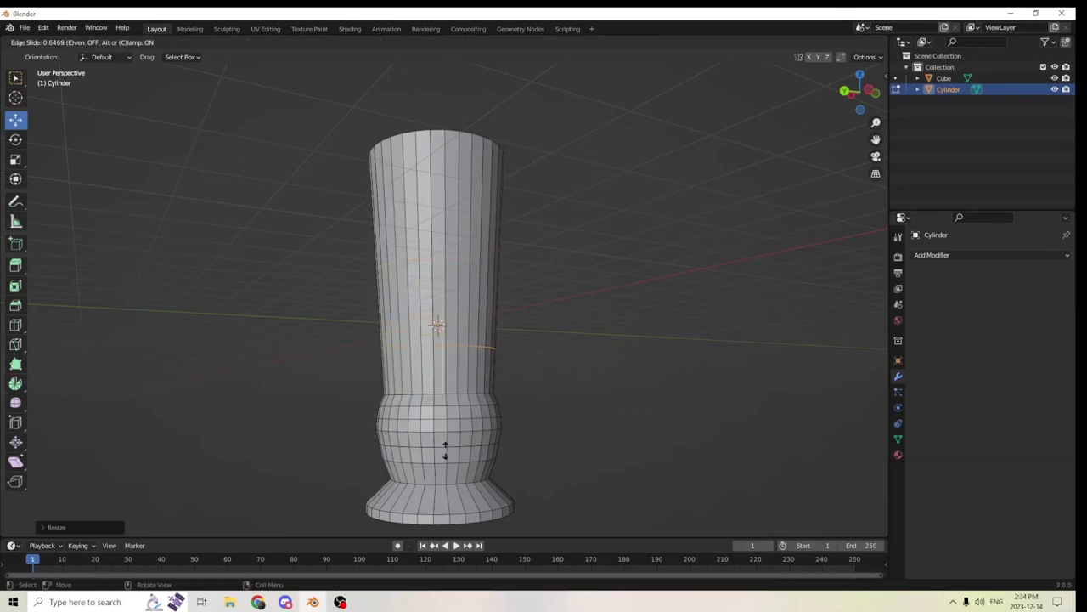
click(450, 484)
key(s)
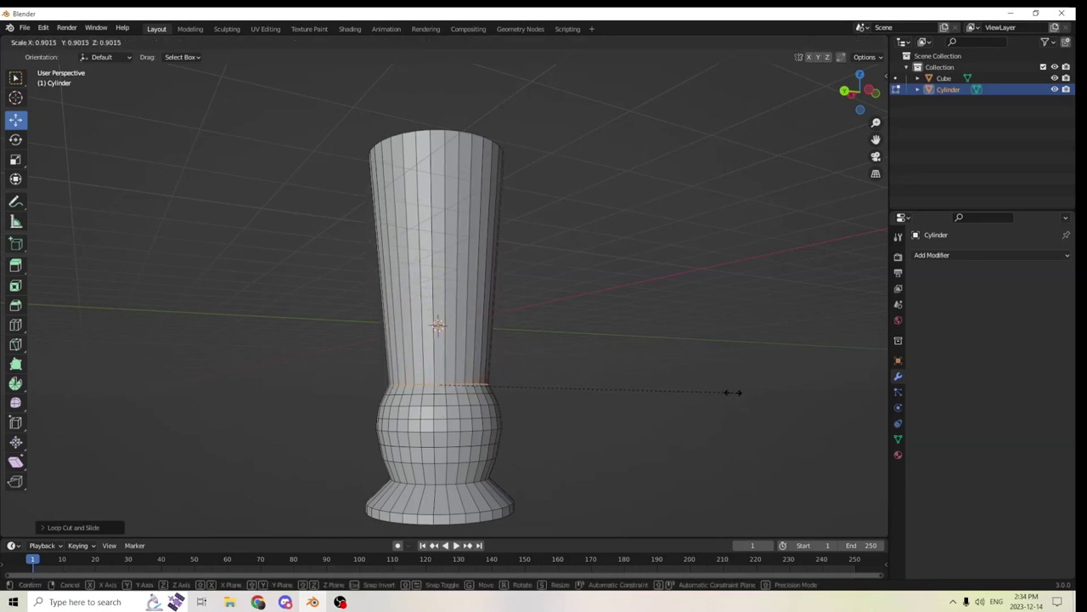
click(732, 392)
Continue the bulge's taper with a loop cut just above its topmost ring, scaled inward to about 0.9
key(ctrl+r)
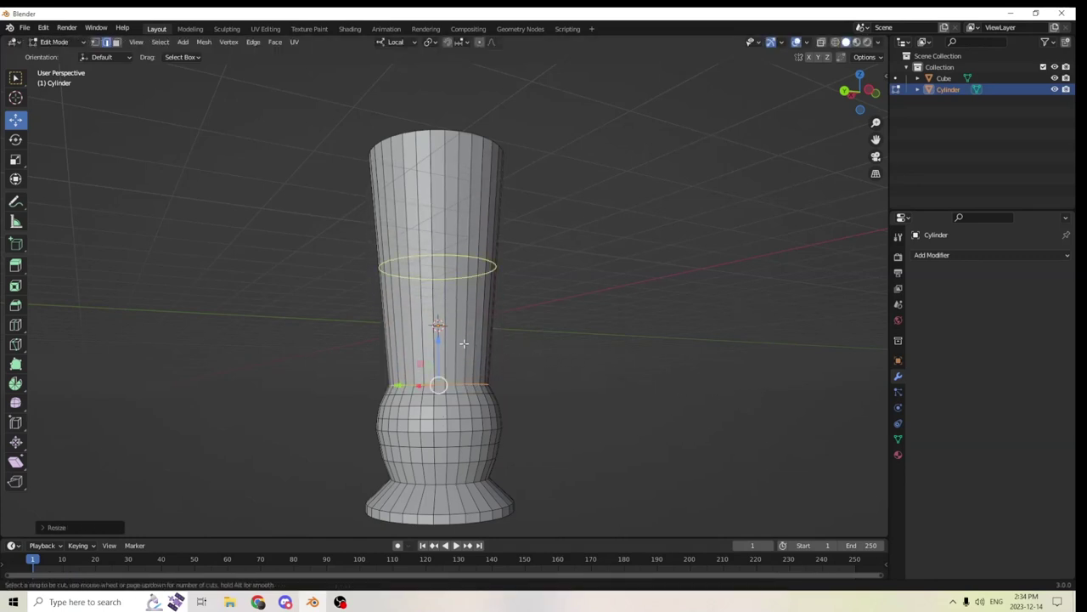
click(464, 343)
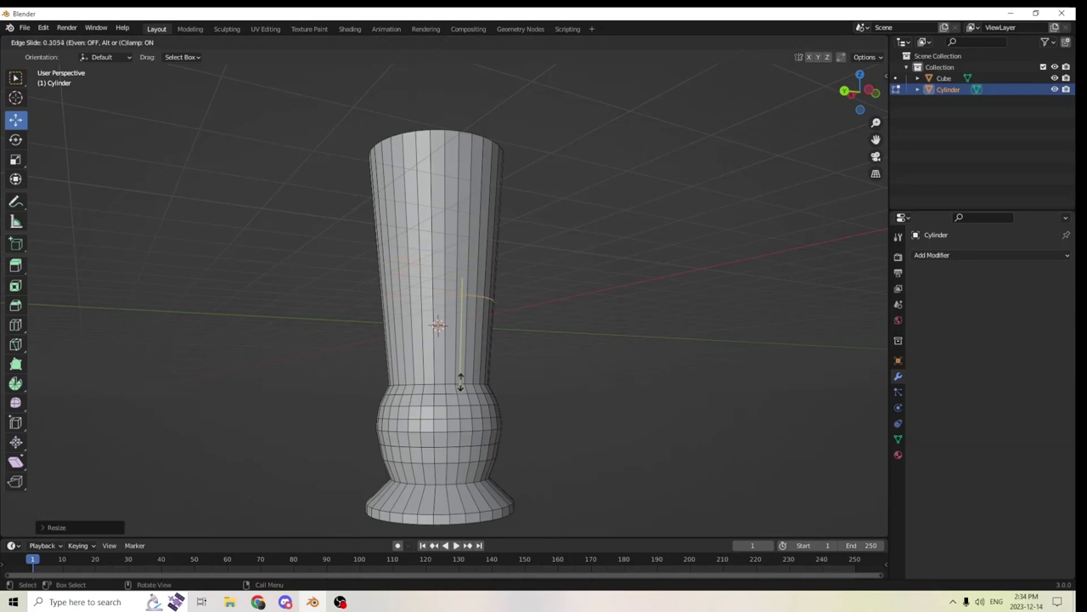
click(472, 457)
key(s)
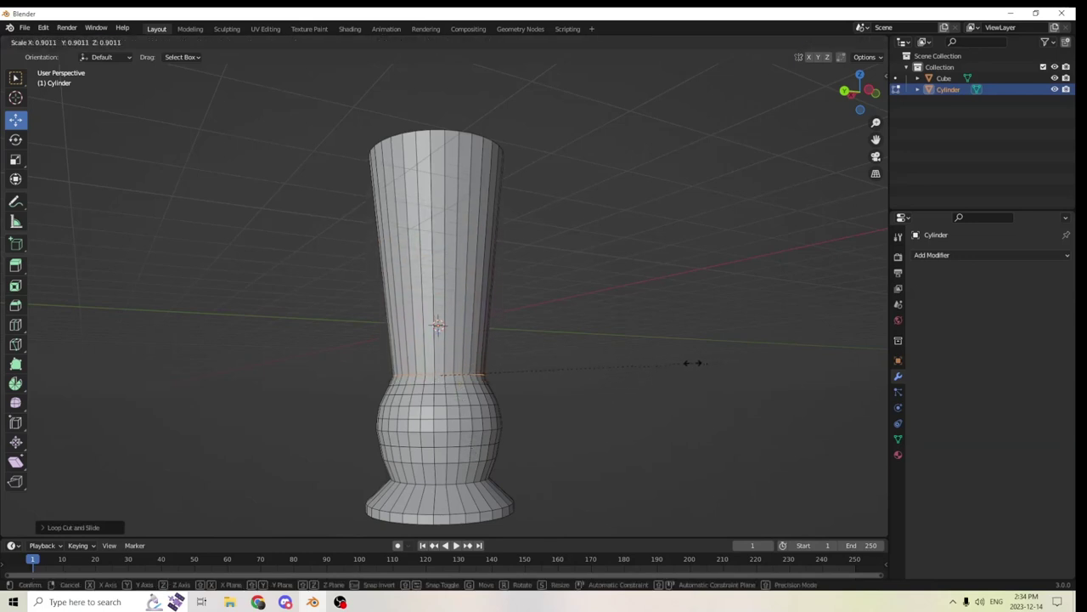
click(688, 363)
Form the narrow neck above the bulge with a closely spaced loop cut scaled to slightly under 0.97
key(ctrl+r)
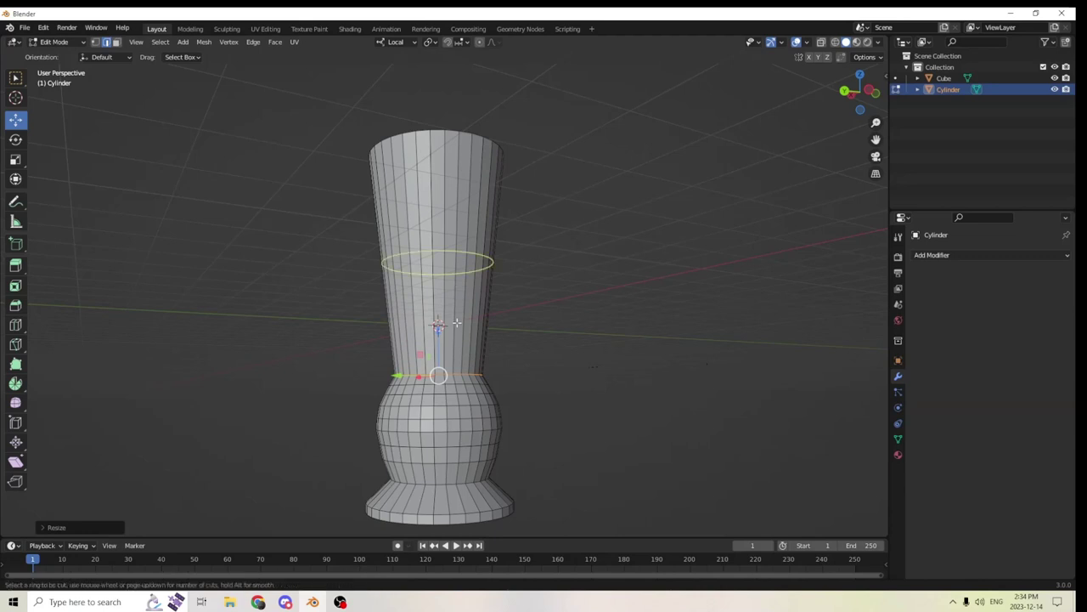
click(457, 323)
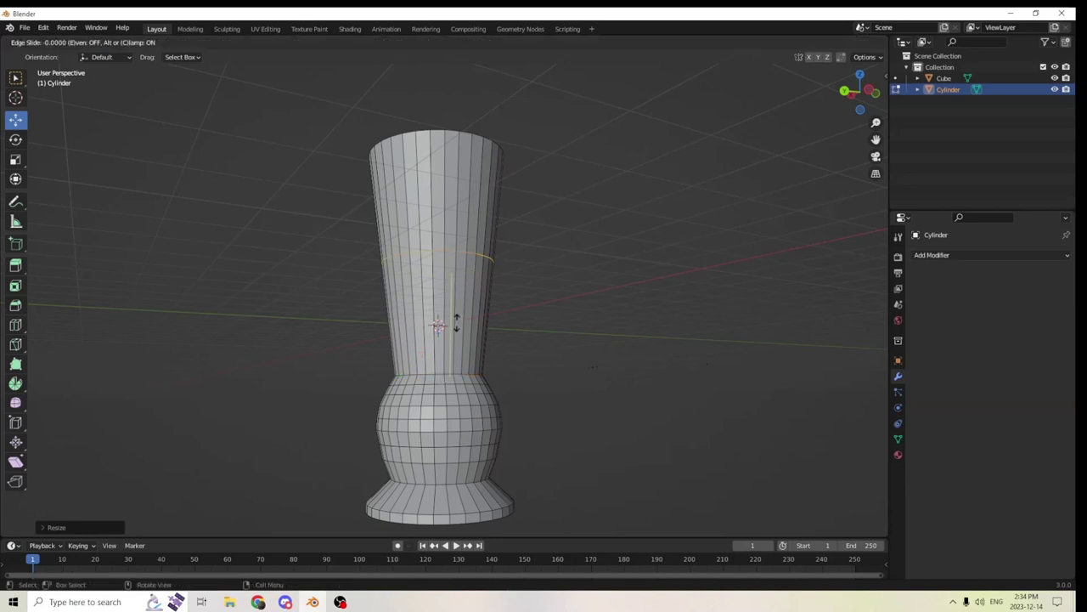
click(474, 433)
key(s)
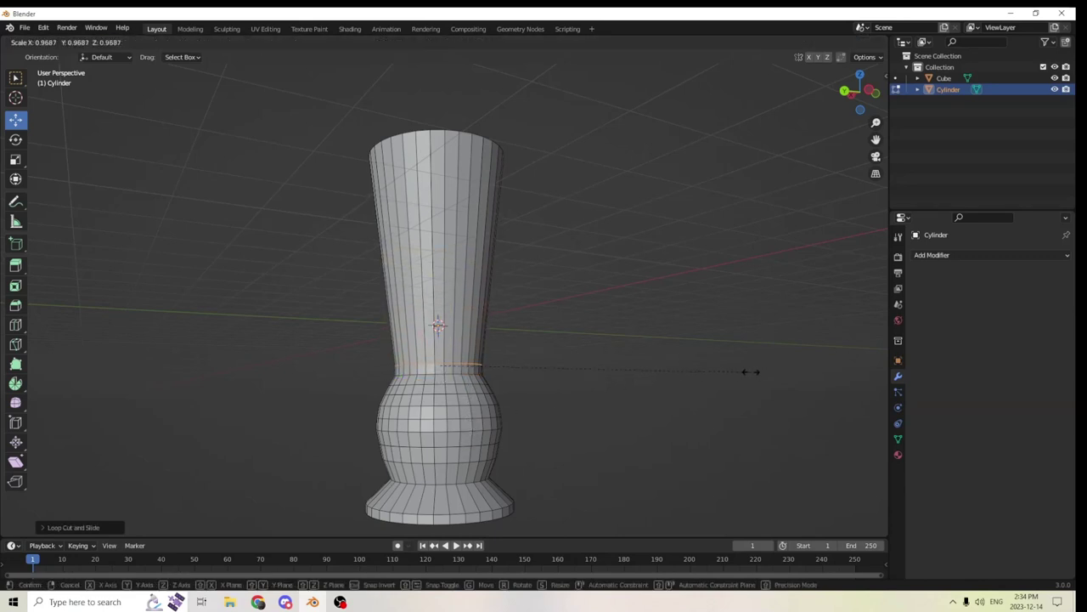
click(736, 367)
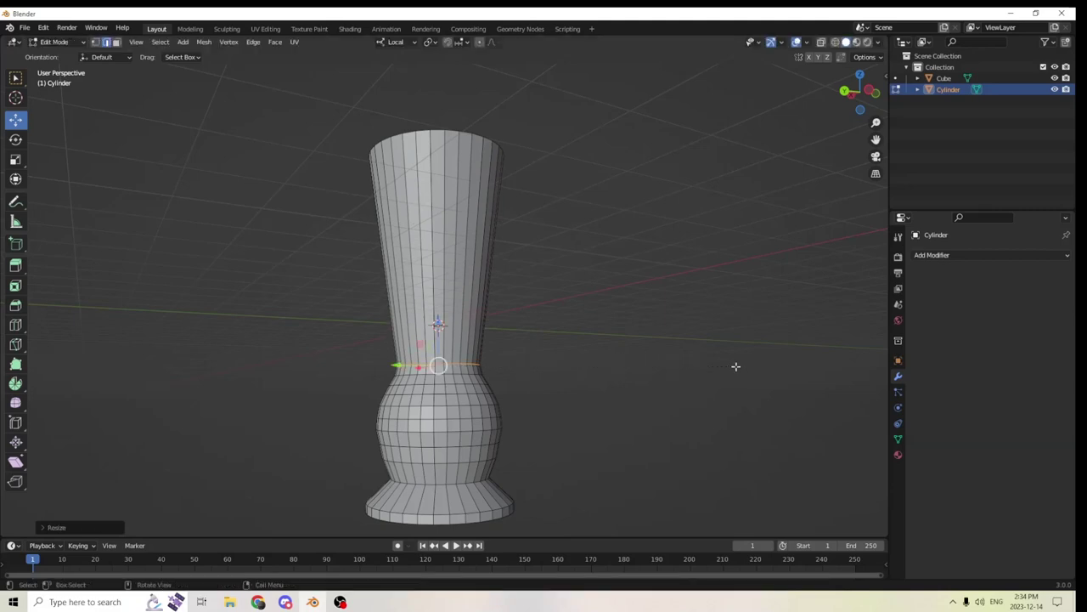
Add a loop cut just above the narrow neck and scale it outward to about 1.03 to start a second bulge
scroll(604, 311, up, 1)
middle_drag(604, 311, 537, 306)
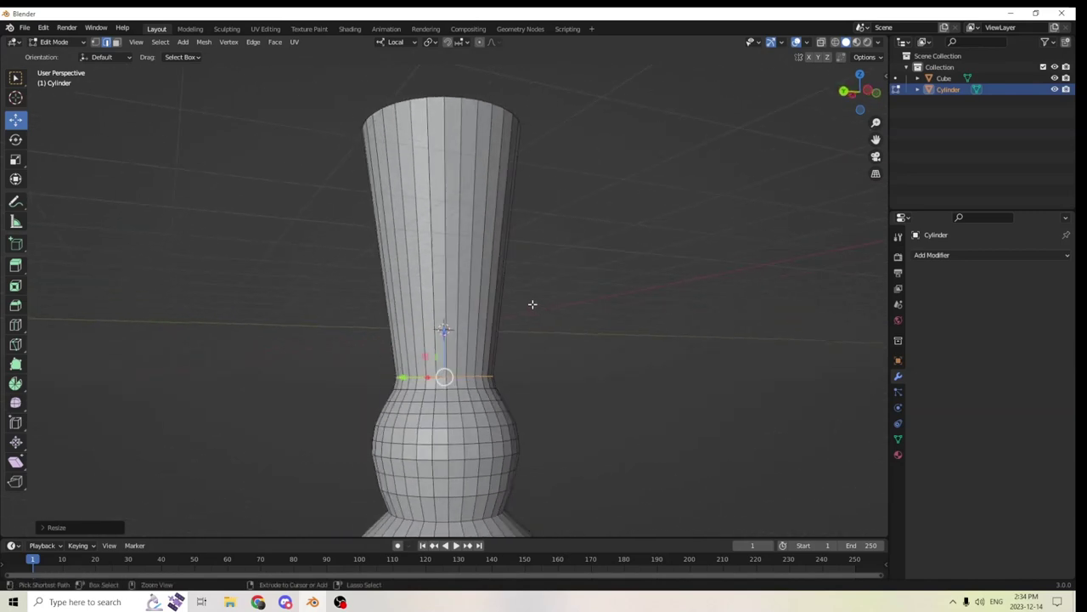
key(ctrl+r)
click(477, 339)
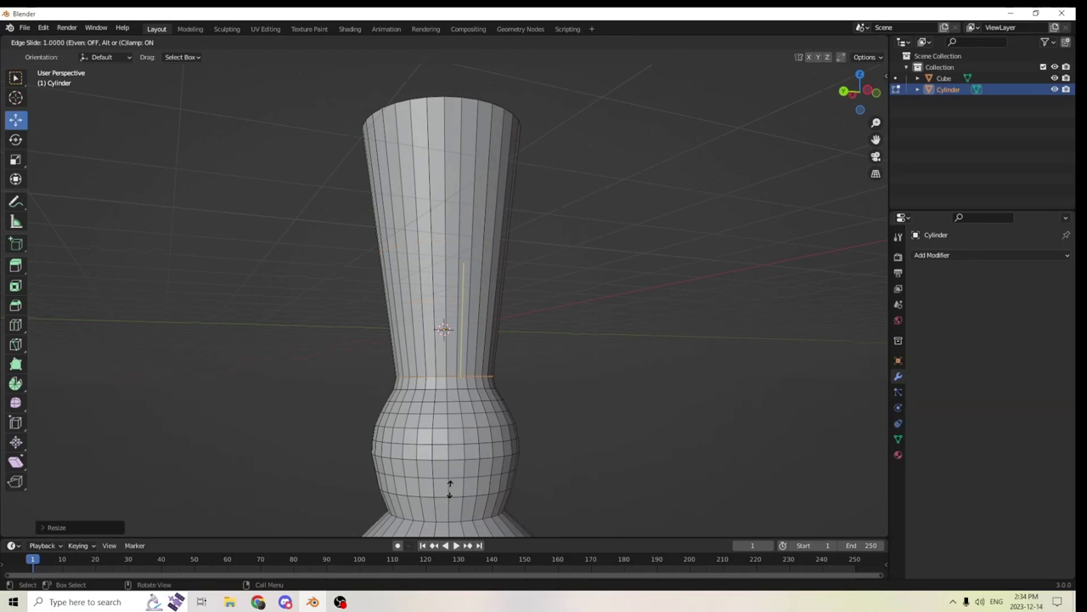
click(454, 465)
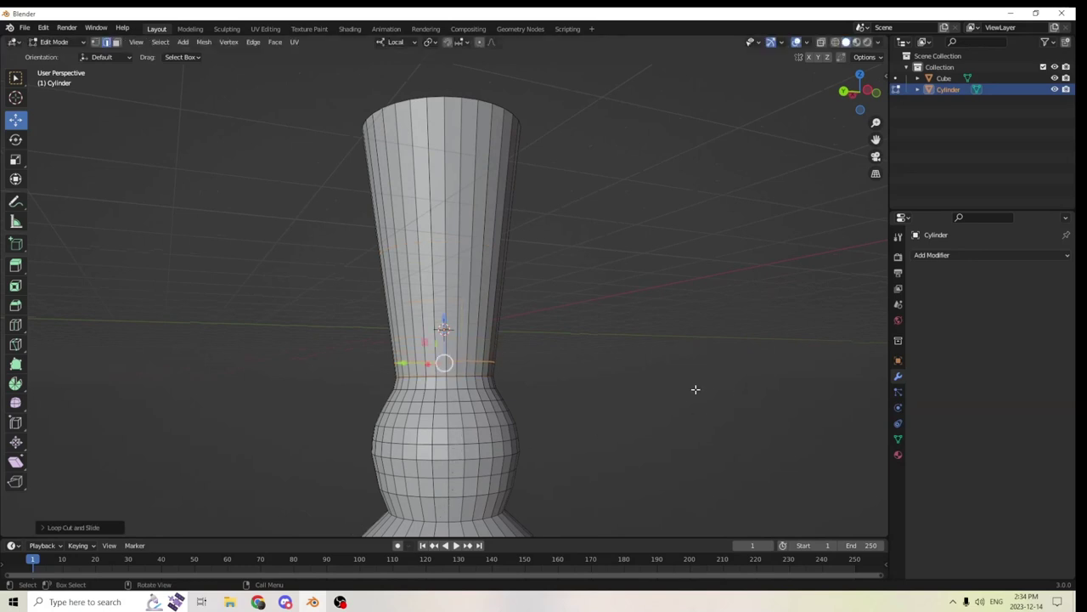
key(s)
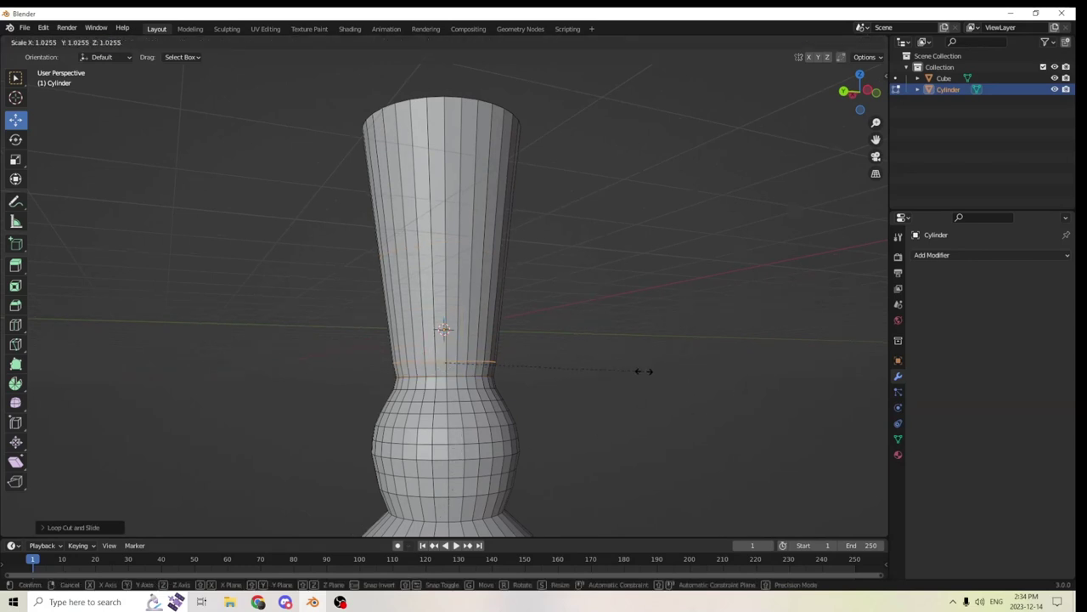
click(545, 362)
Add another loop cut above the second bulge's first ring and widen it to a scale of about 1.03
key(ctrl+r)
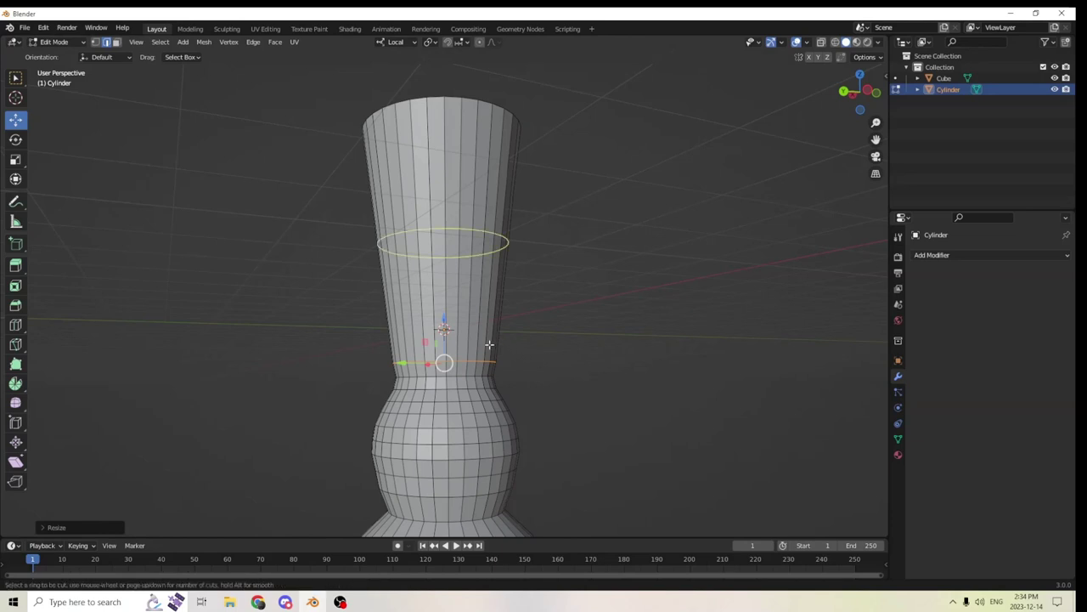
click(502, 346)
click(484, 451)
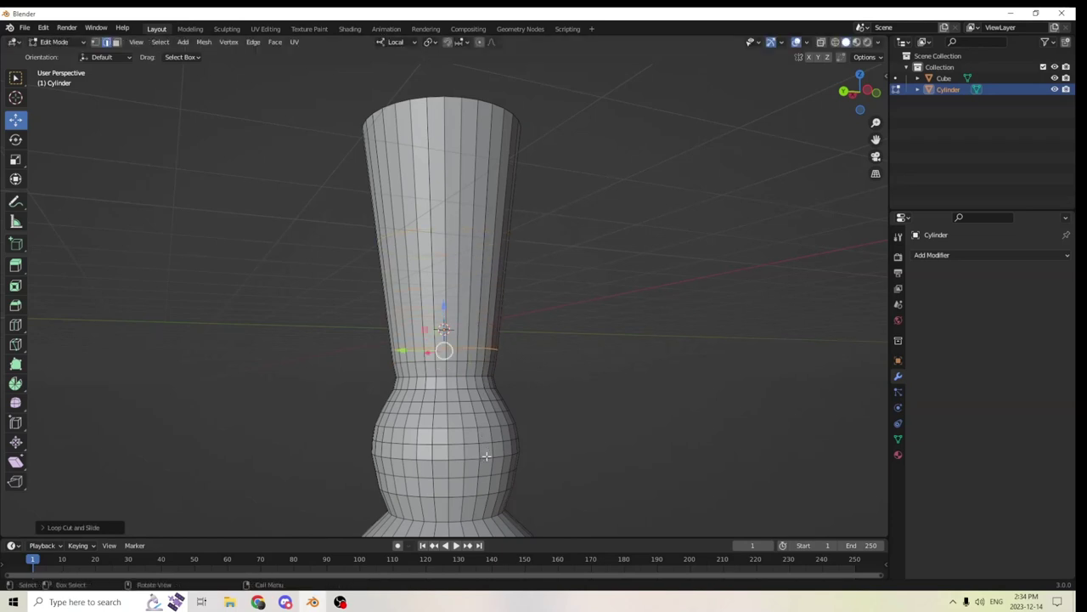
key(s)
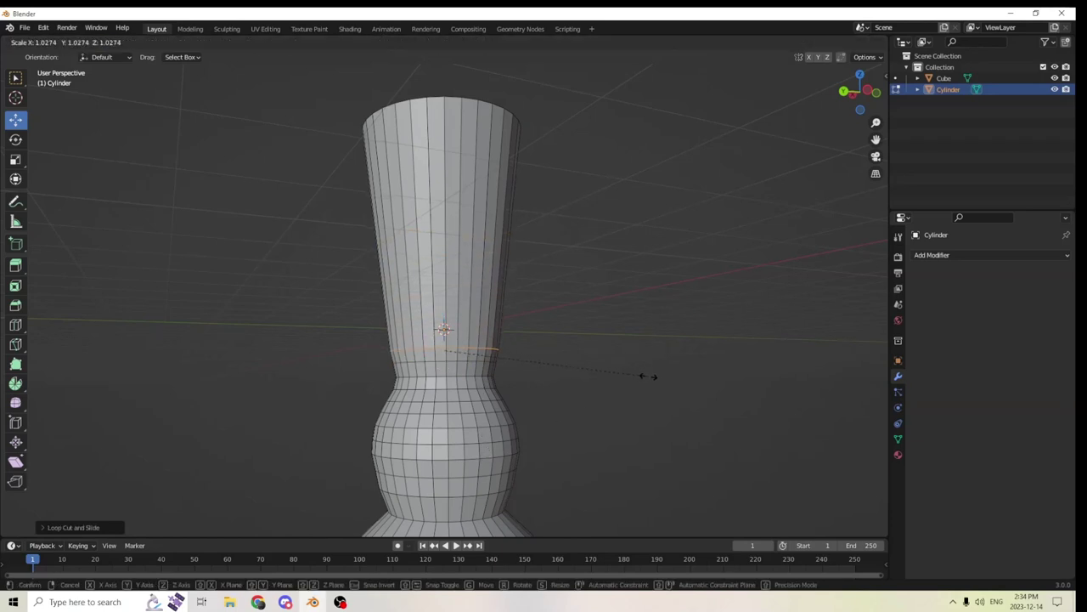
click(645, 376)
Add a loop cut just above the widened rings of the second bulge and scale it to about 0.99
key(ctrl+r)
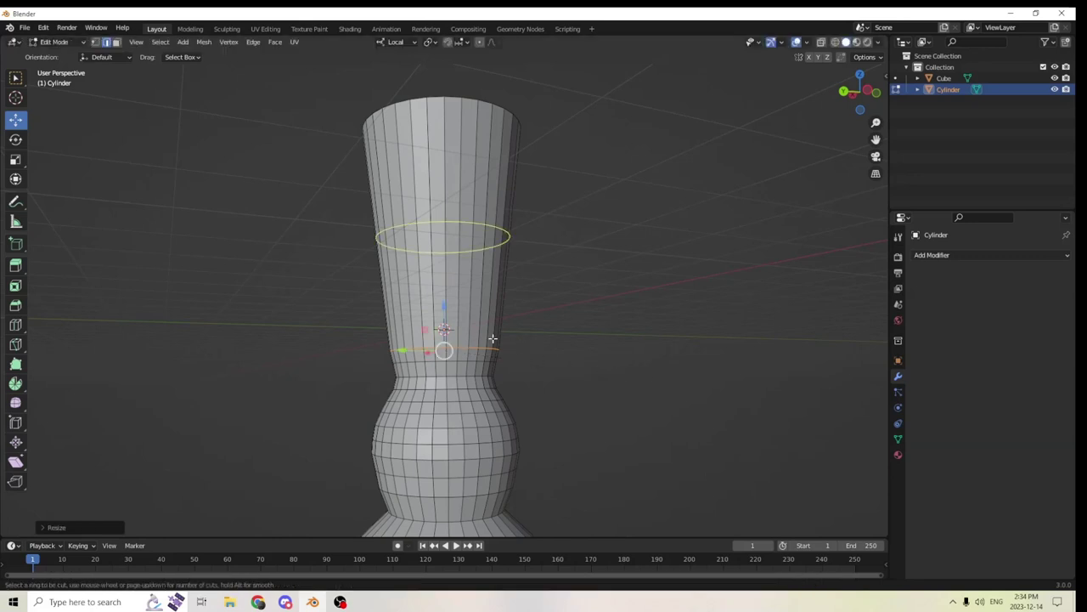
click(491, 340)
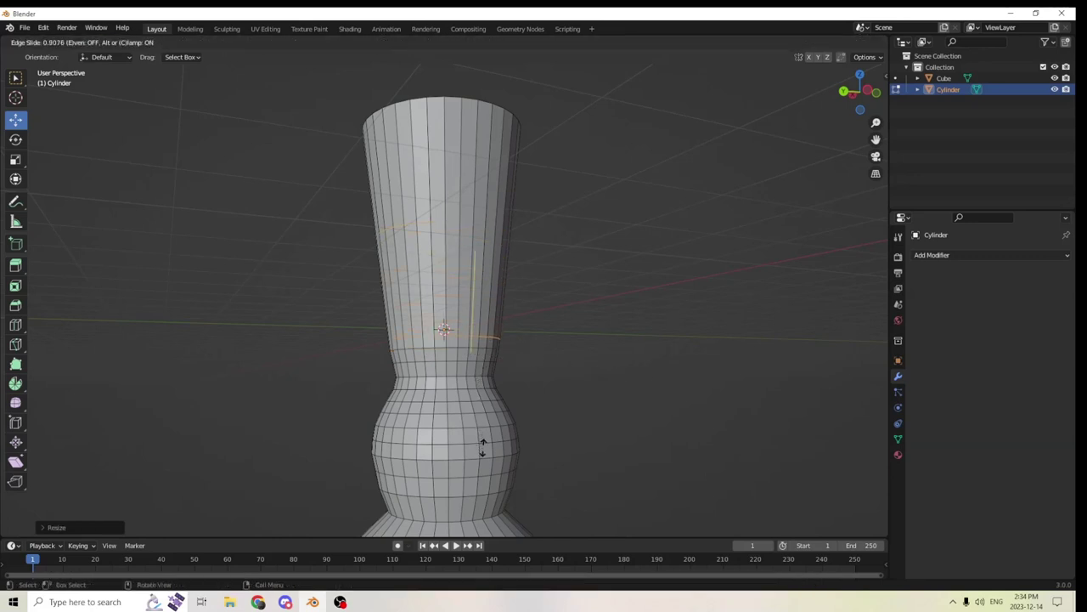
click(483, 447)
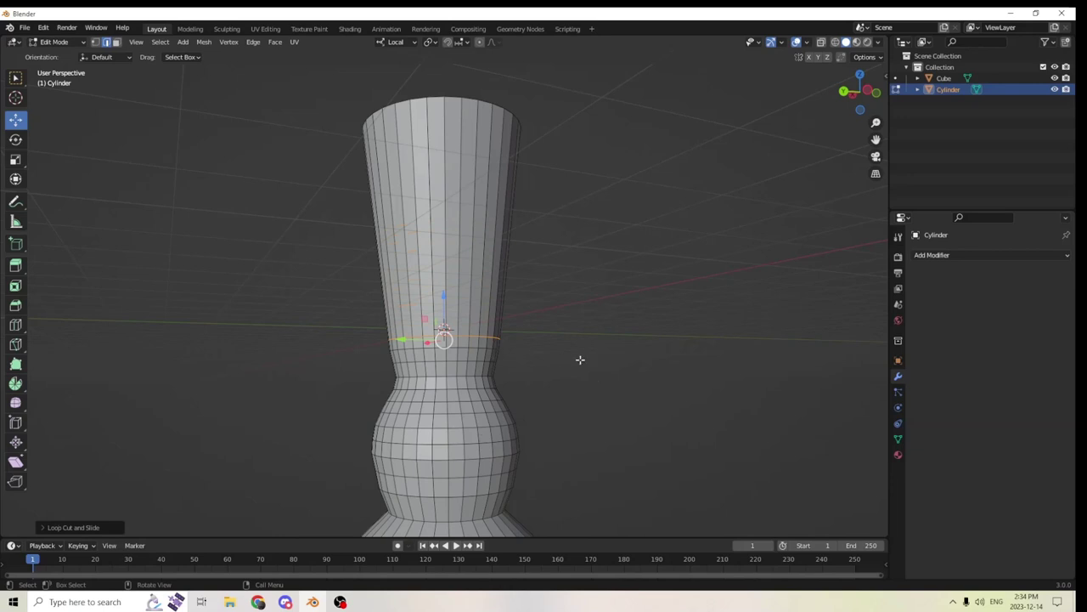
key(s)
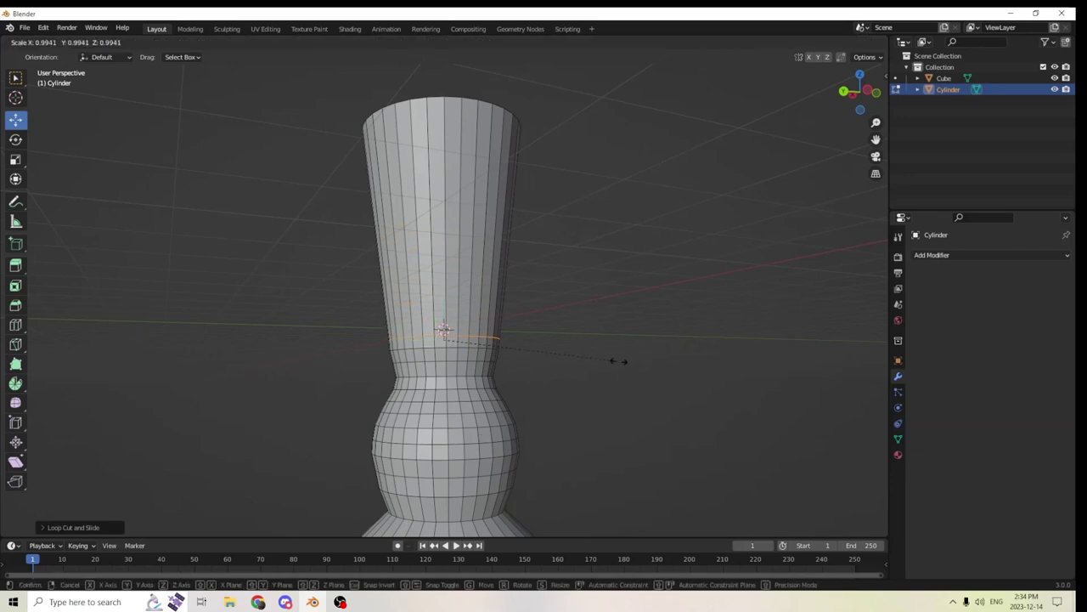
click(618, 362)
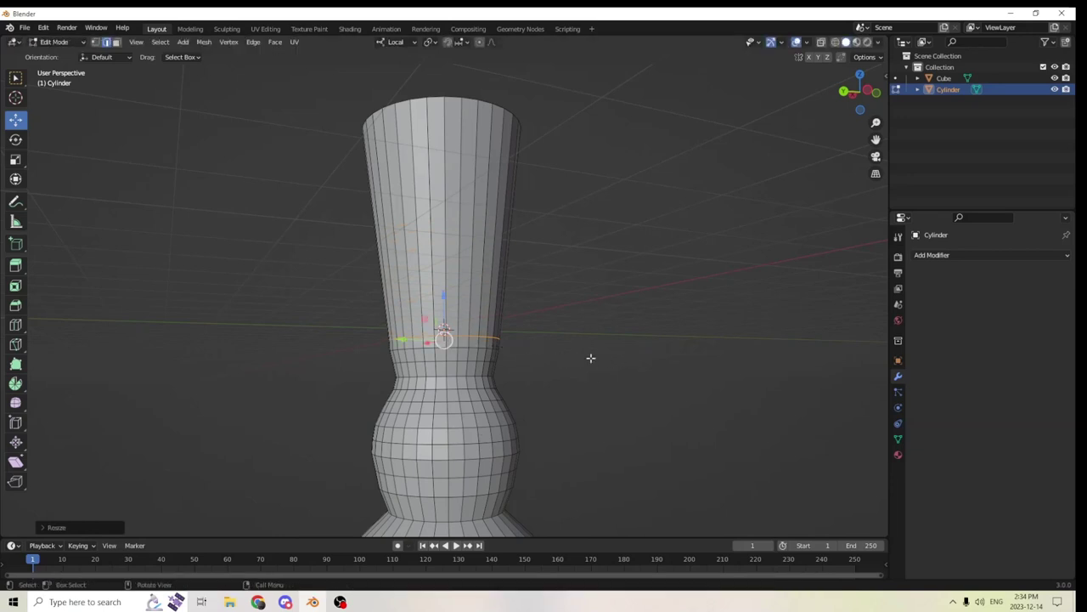
Add a loop cut above the second bulge's widest part and scale it inward to about 0.94
key(ctrl+r)
click(498, 324)
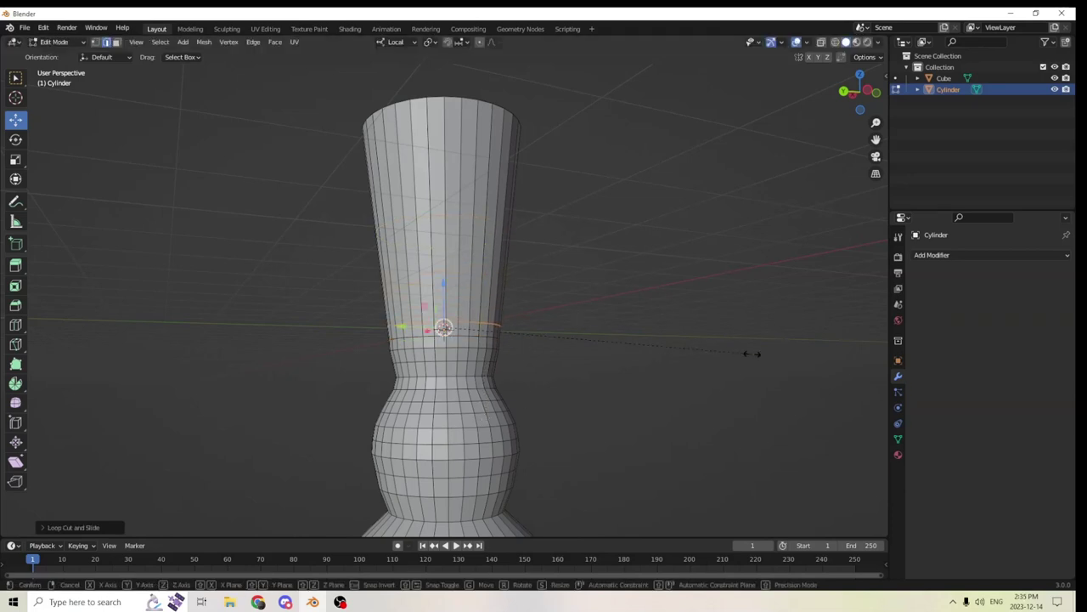
key(s)
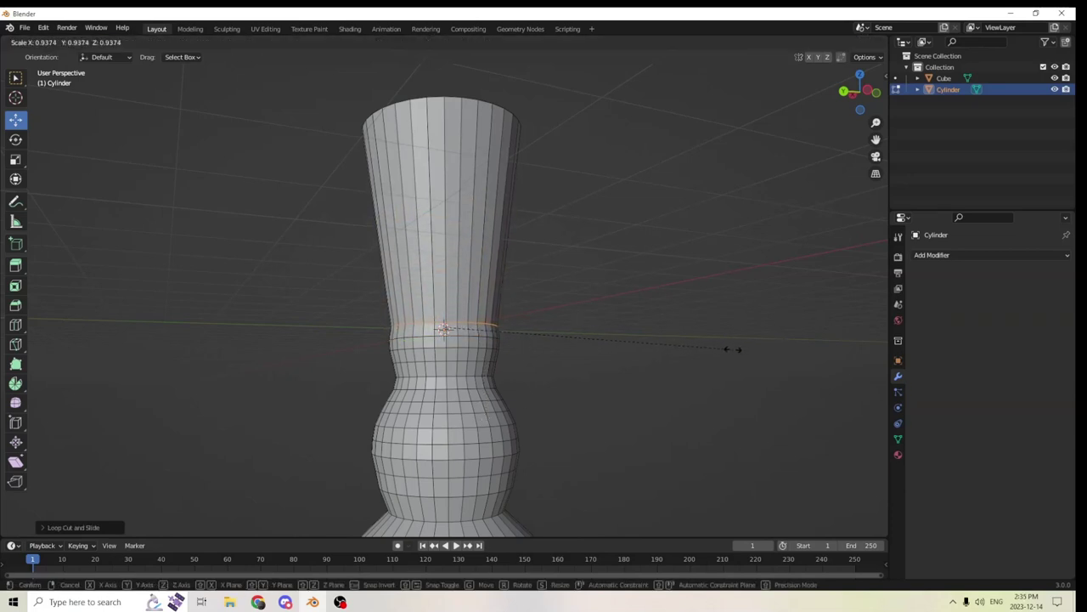
click(736, 350)
Close in the top of the second bulge with another loop cut just above it, scaled to about 0.89
key(ctrl+r)
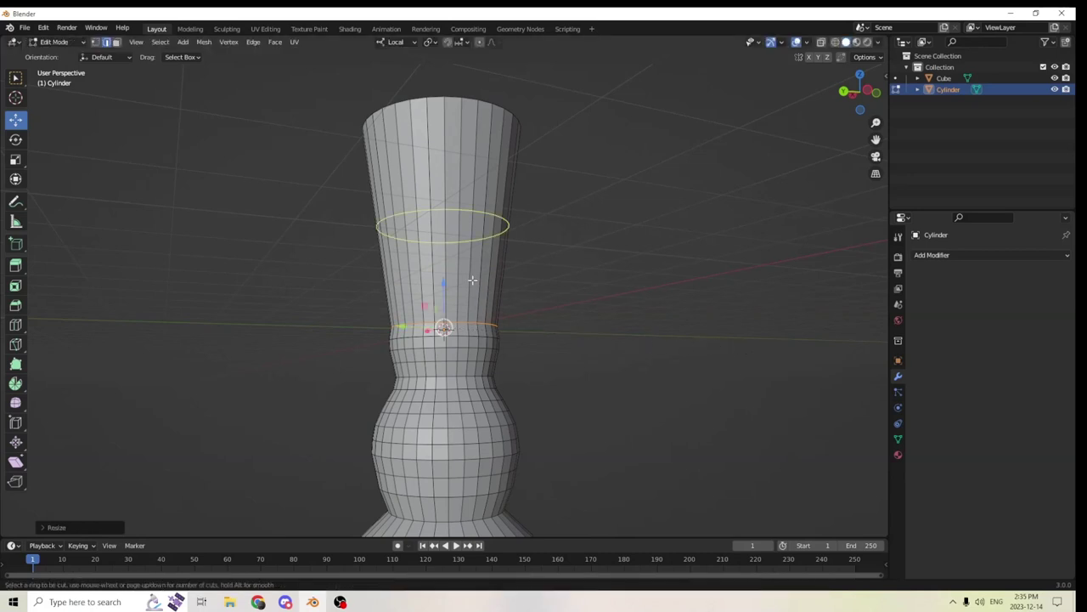
click(472, 279)
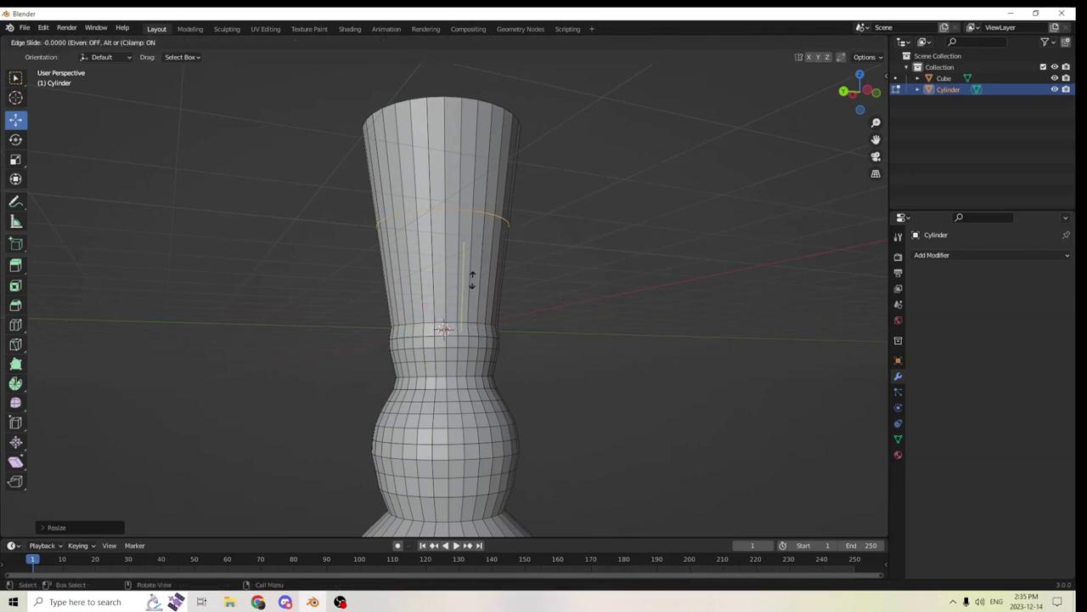
click(474, 371)
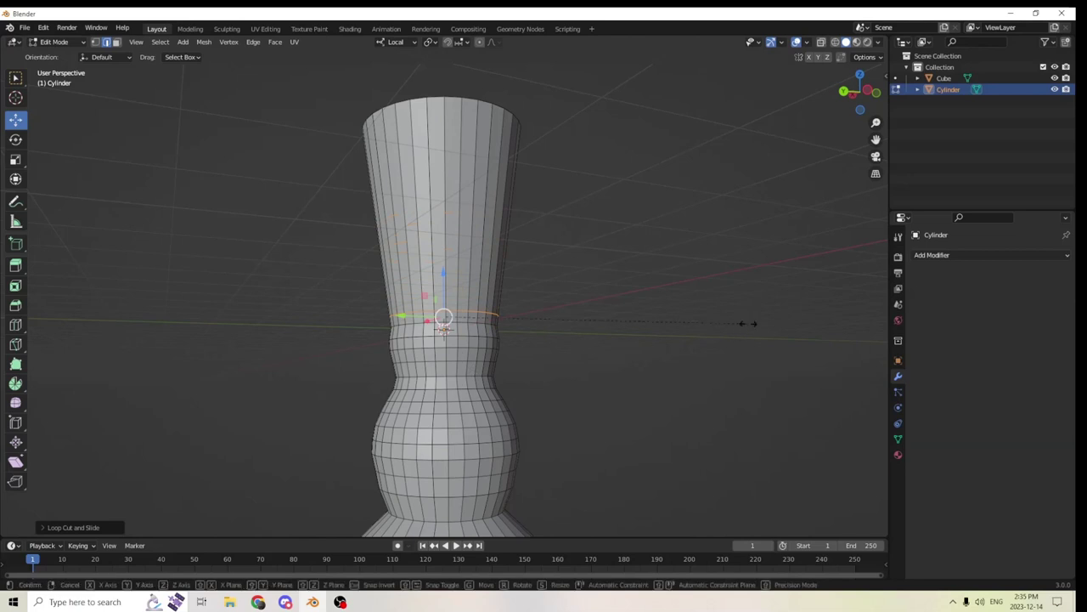
key(s)
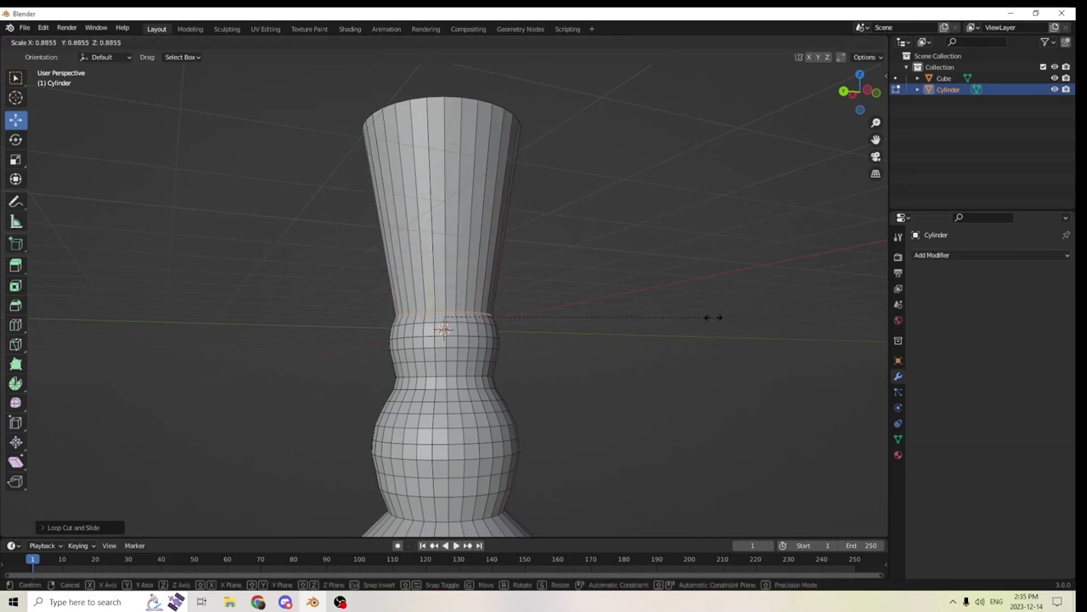
click(712, 316)
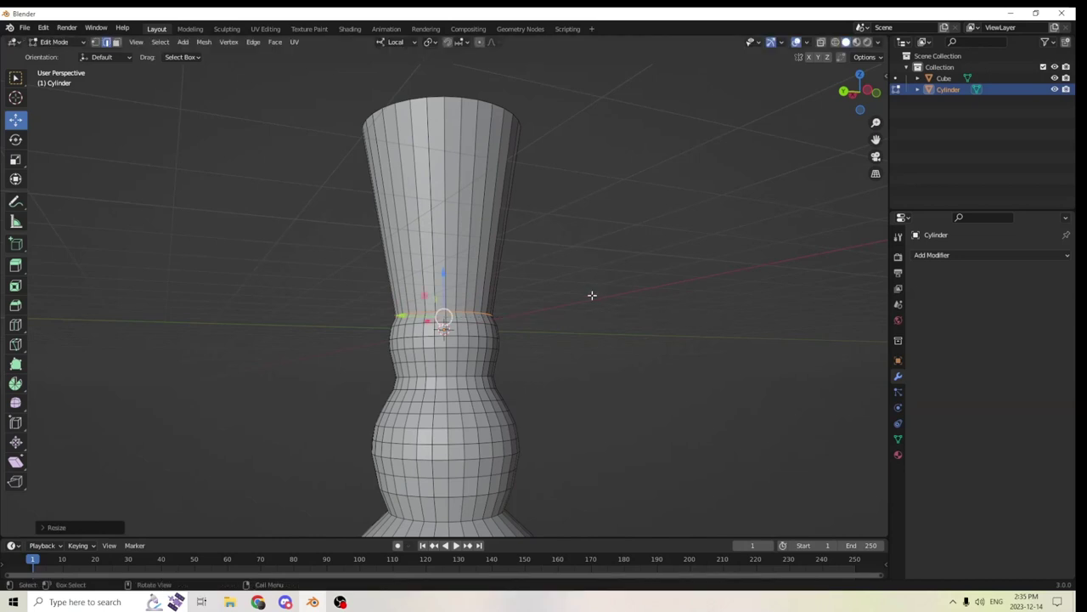
Add a loop cut just above the second bulge's top ring and scale it inward to about 0.88
key(ctrl+r)
click(489, 287)
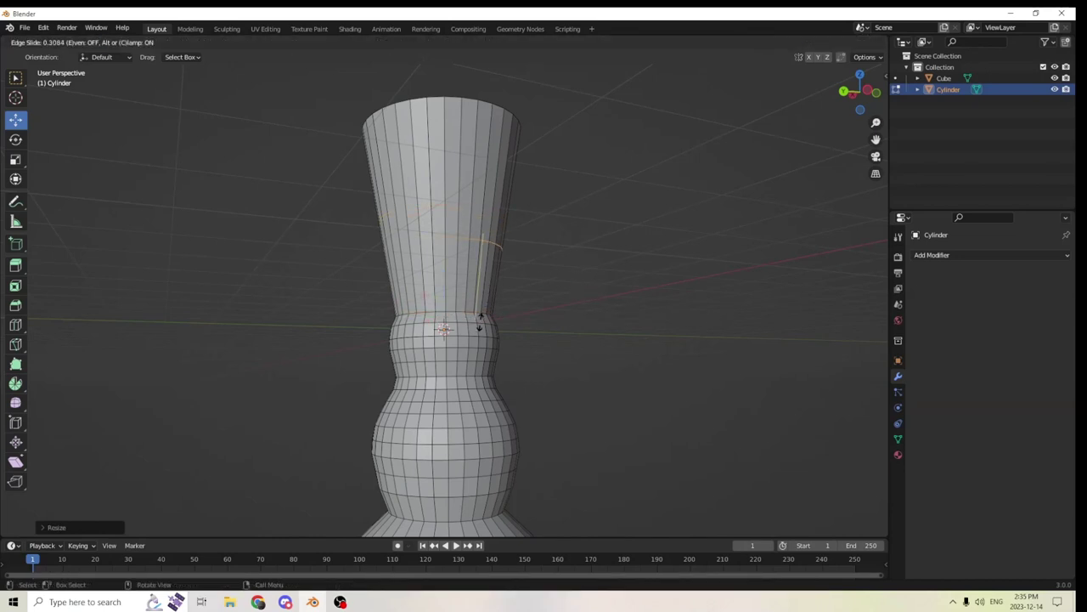
click(480, 374)
key(s)
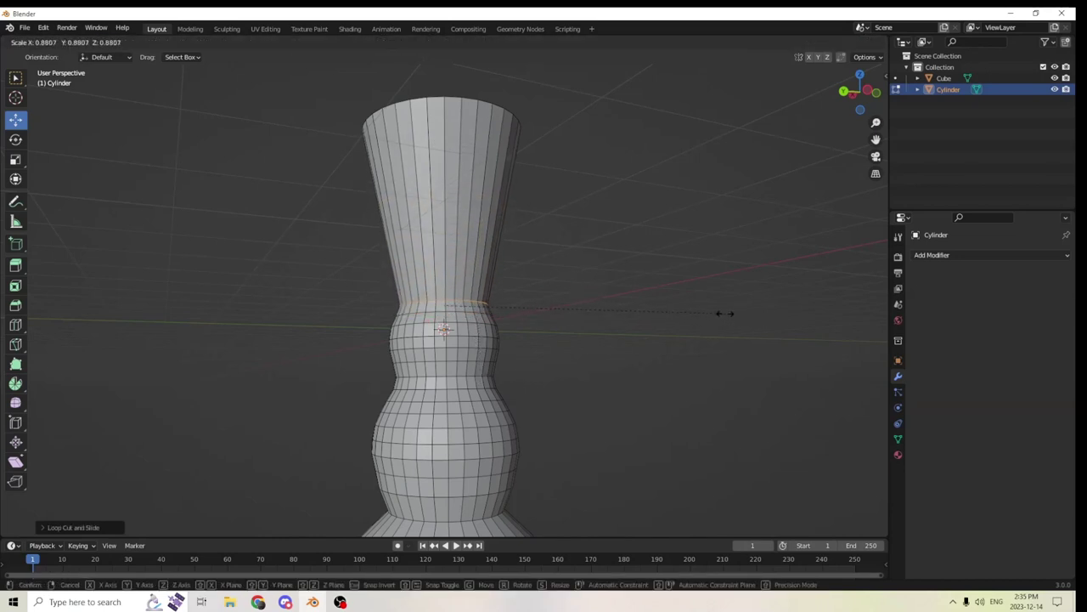
click(720, 314)
Add another loop cut slightly higher on the second bulge's shoulder and scale it inward to about 0.80
key(ctrl+r)
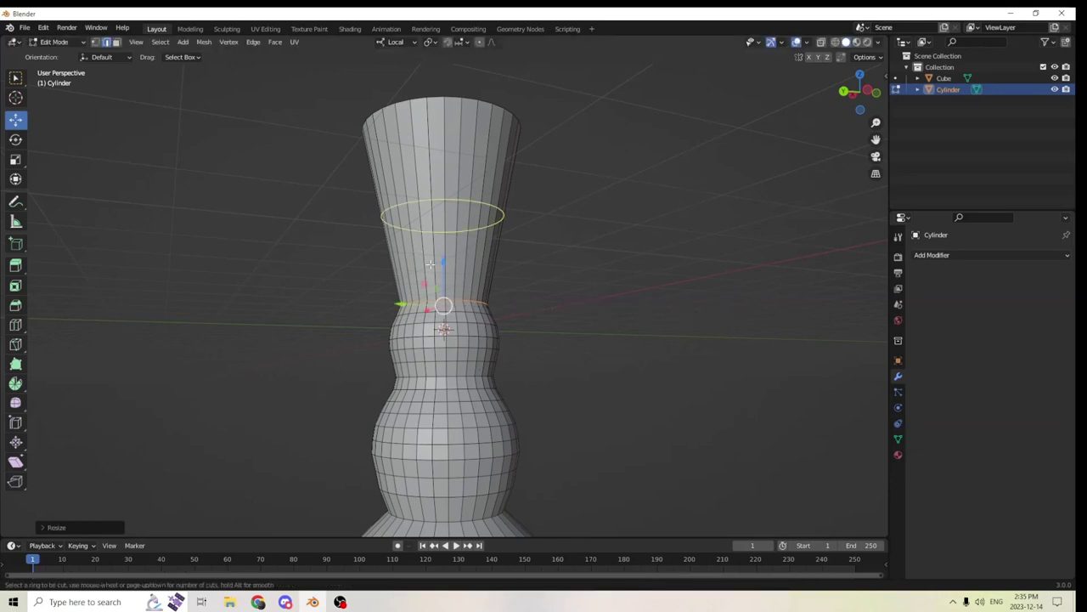
click(435, 299)
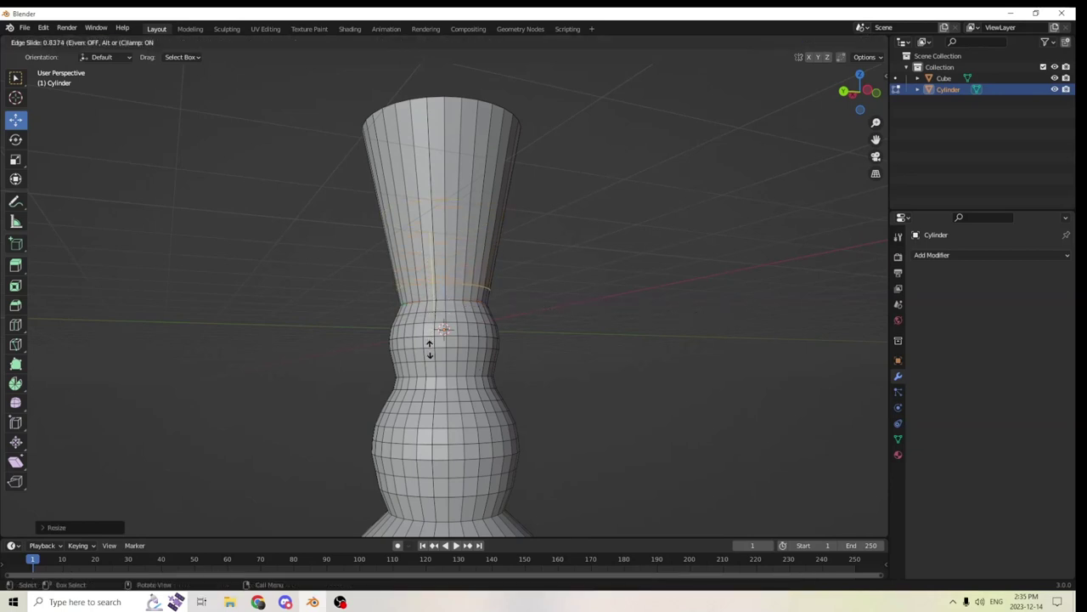
click(716, 289)
key(s)
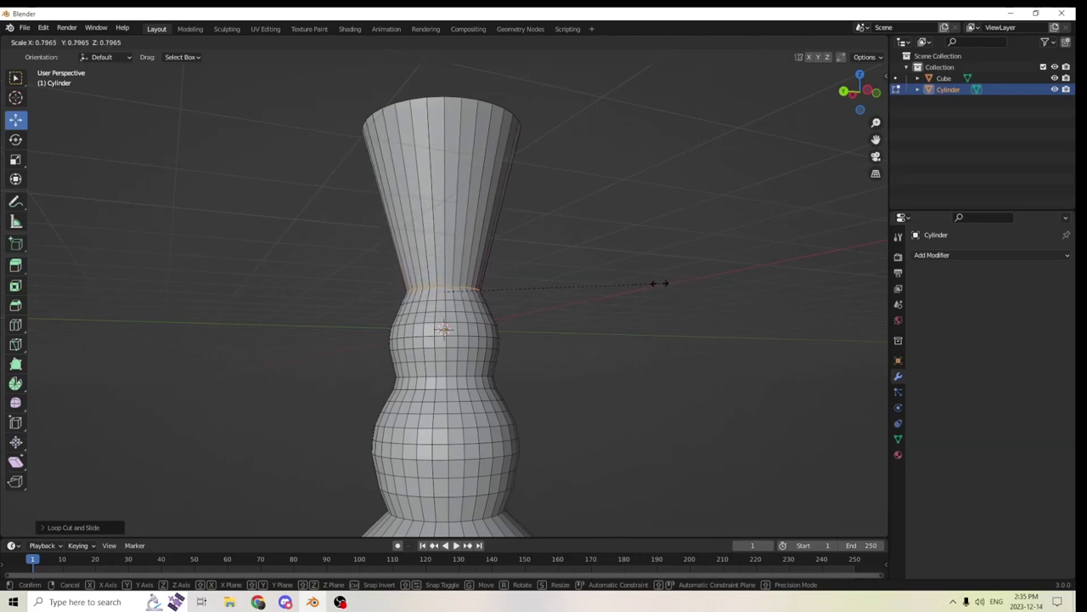
click(658, 284)
Close the second bulge further with a loop cut just above its shoulder, scaled inward to continue the rounded taper
key(ctrl+r)
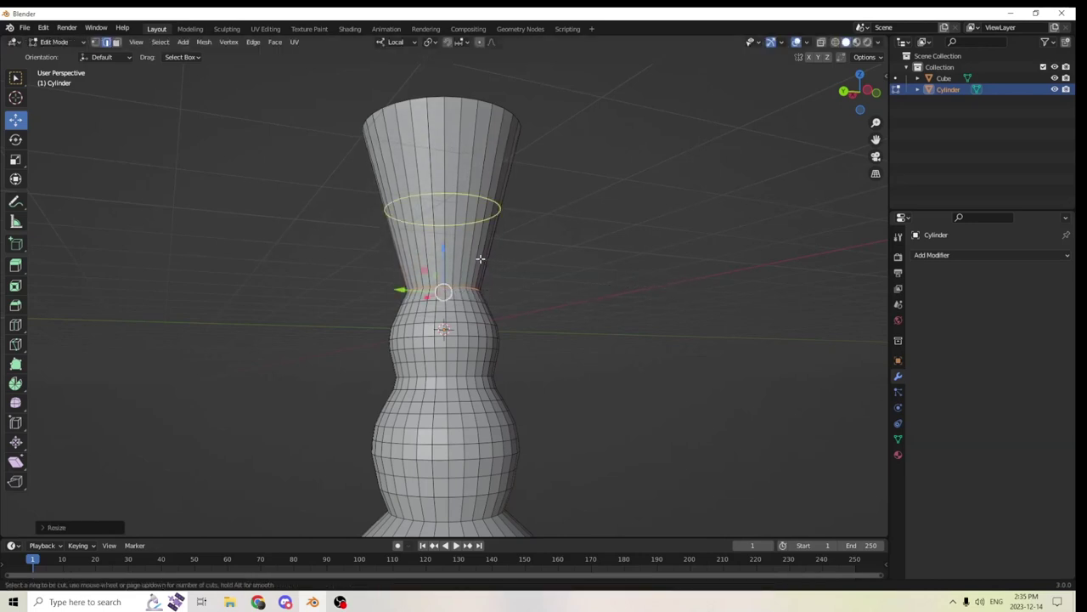
click(480, 259)
click(467, 330)
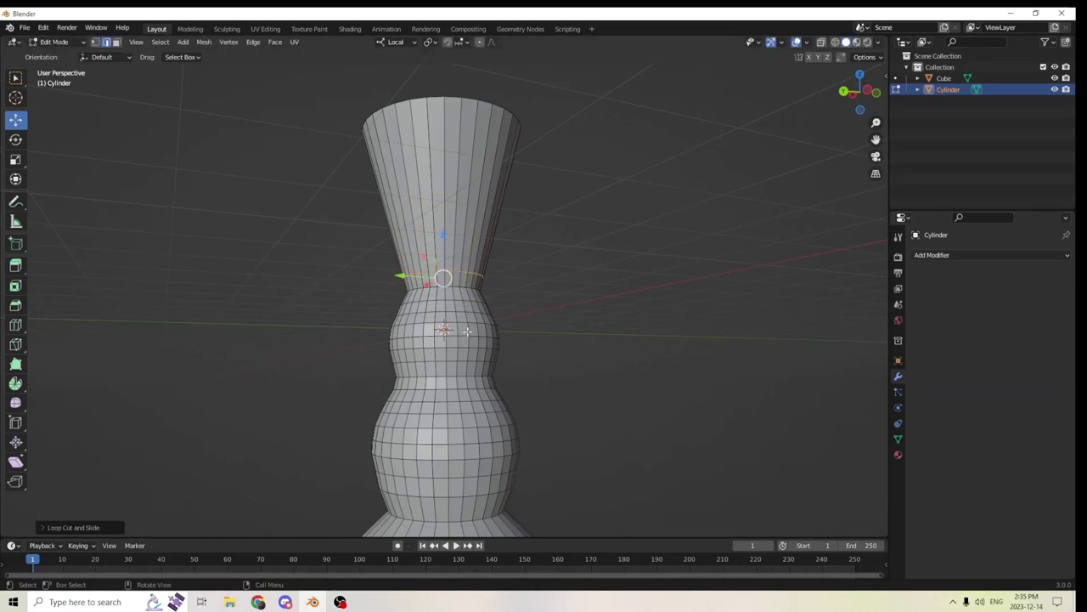
key(s)
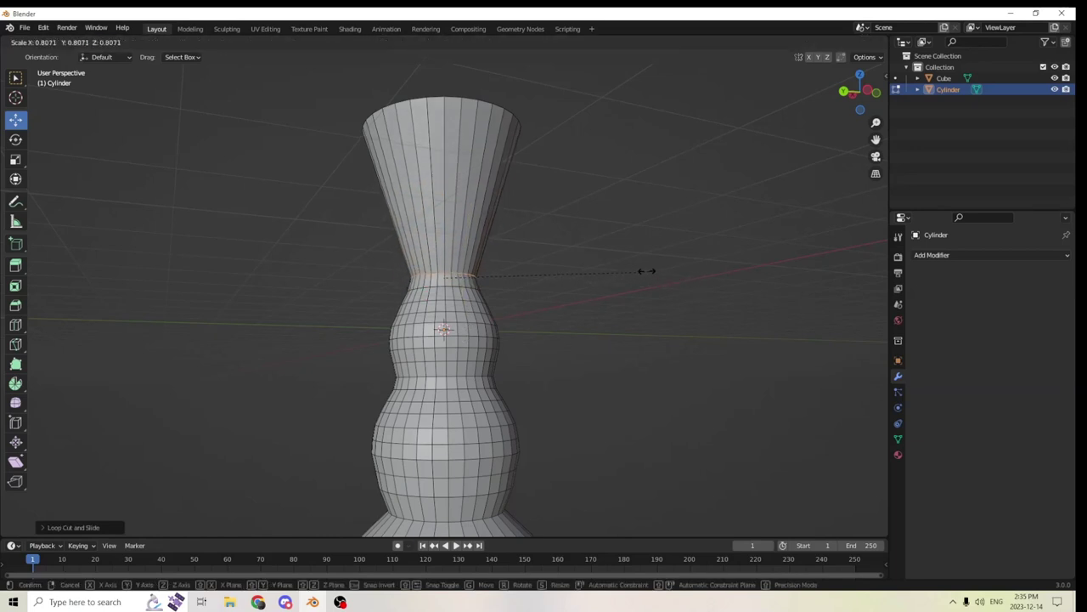
click(614, 267)
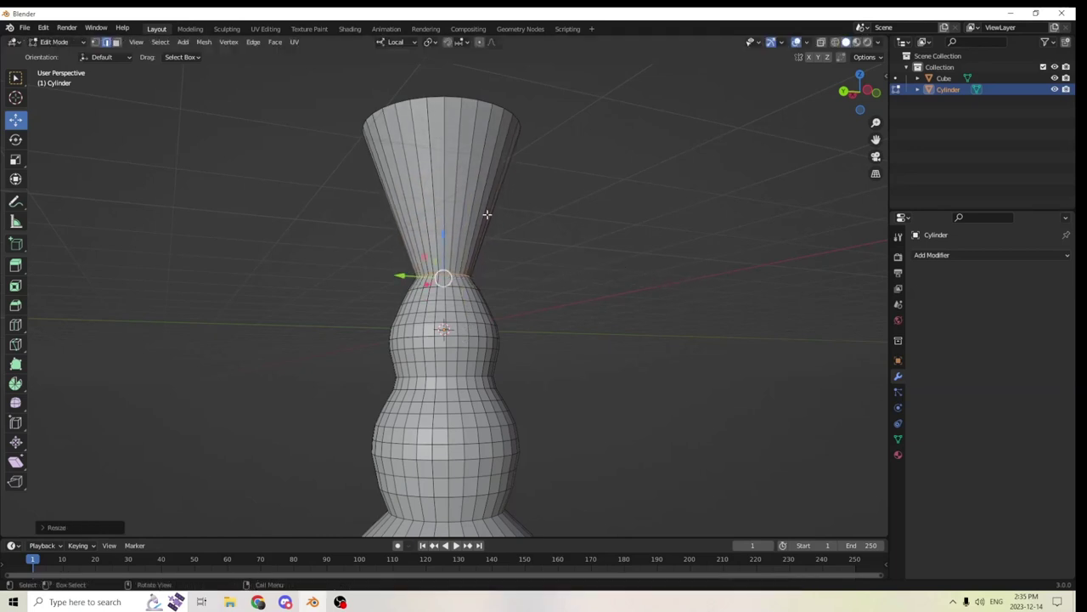
Add a loop cut a short distance above the second bulge and shrink it into a narrow neck
key(ctrl+r)
click(475, 223)
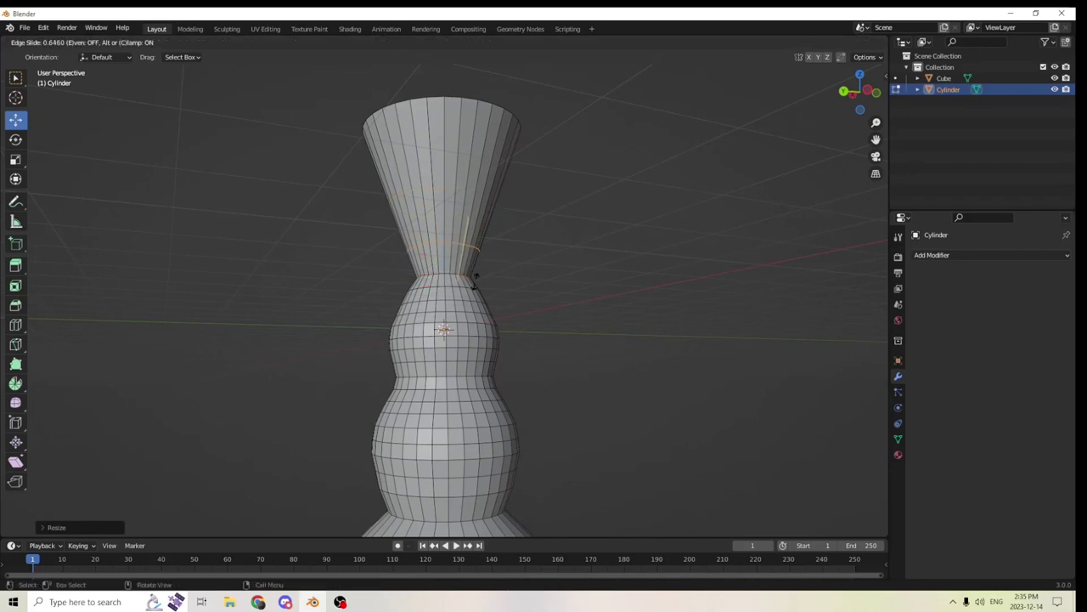
click(474, 283)
key(s)
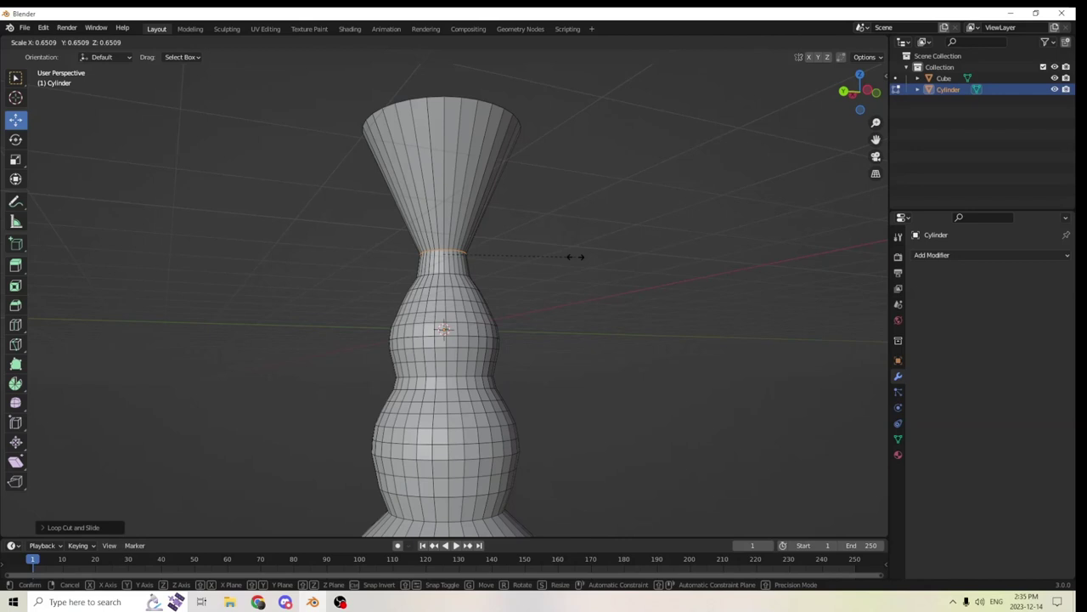
click(556, 252)
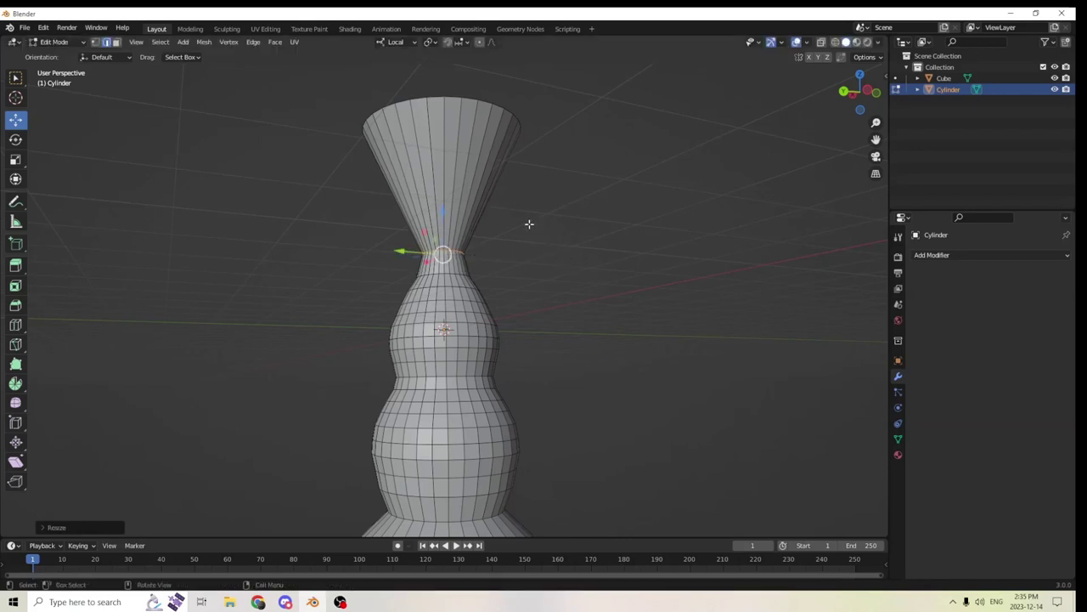
Add a wider loop cut above the neck and lower it along Z to just above the neck, forming a flared collar
middle_drag(504, 197, 475, 209)
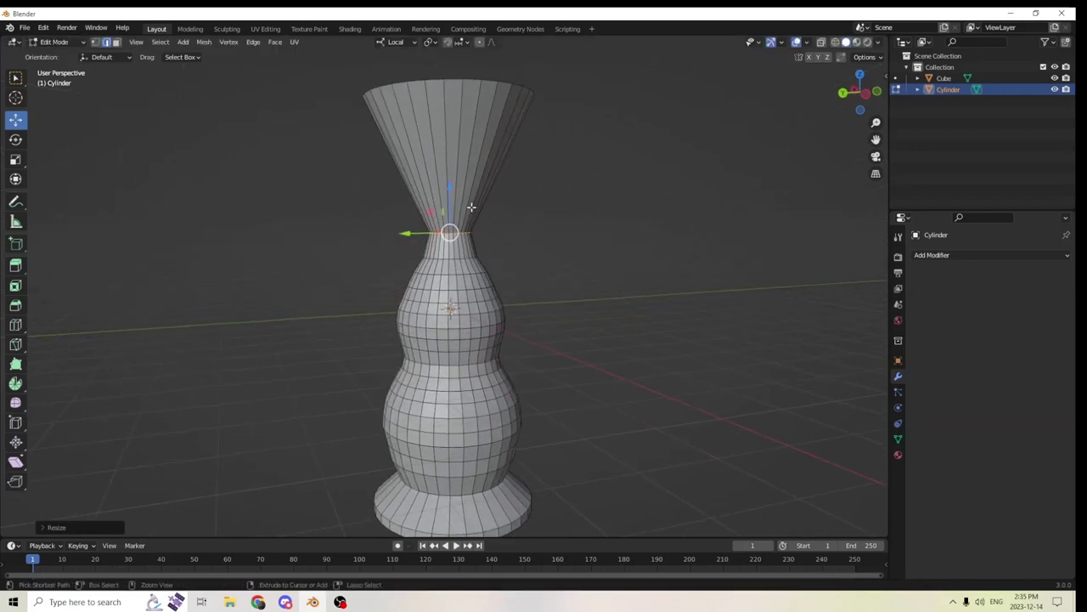
key(ctrl+r)
click(467, 209)
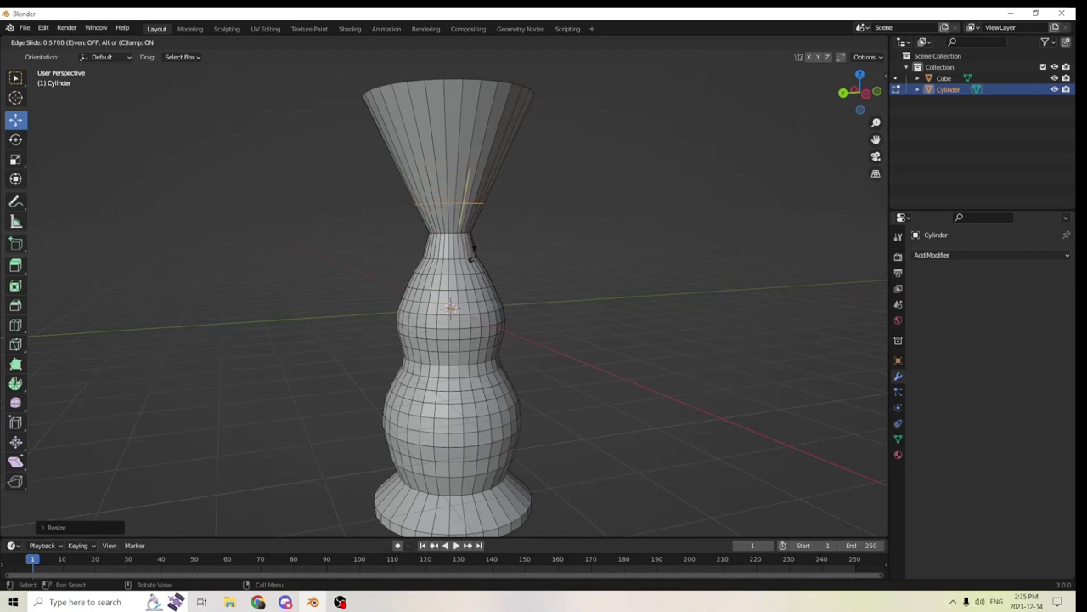
click(473, 252)
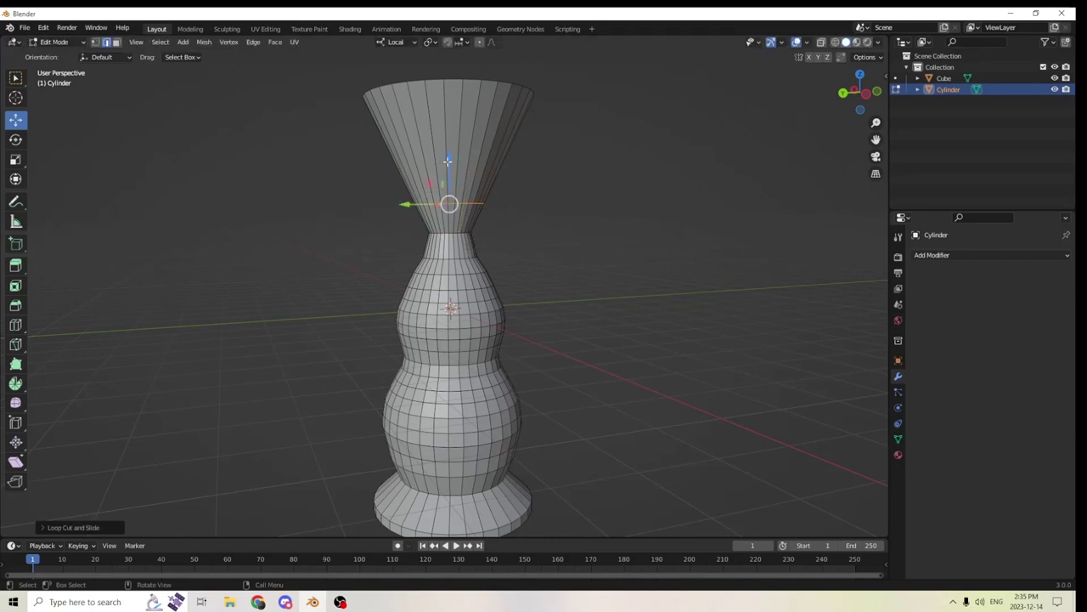
drag(448, 160, 448, 180)
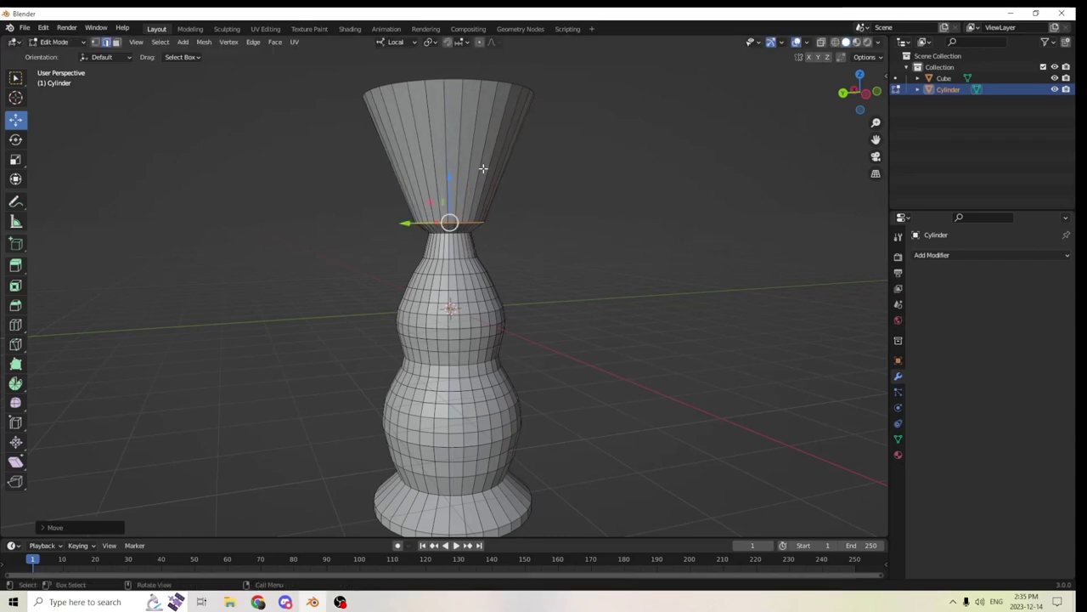
Add a loop cut in the upper cone, lower it towards the collar and scale it inward to narrow the section above
middle_drag(478, 170, 672, 160)
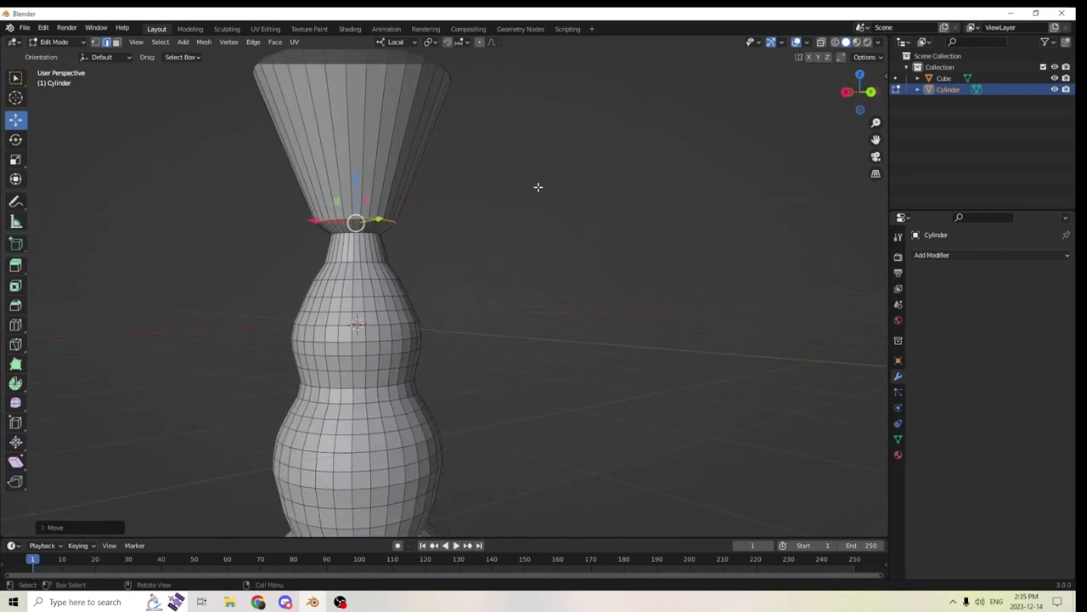
middle_drag(485, 191, 414, 212)
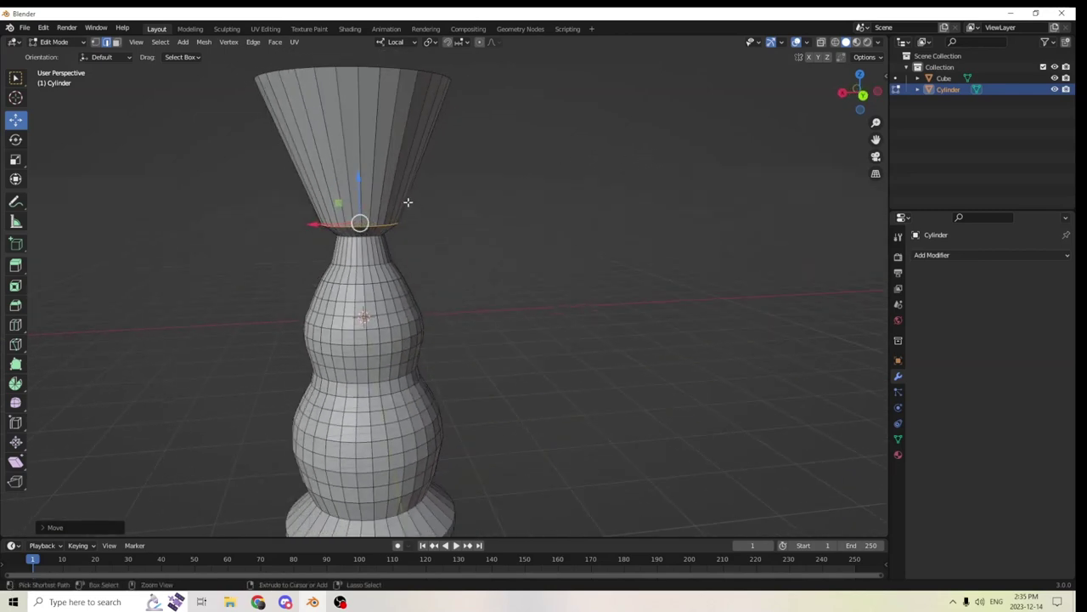
key(ctrl+r)
click(408, 203)
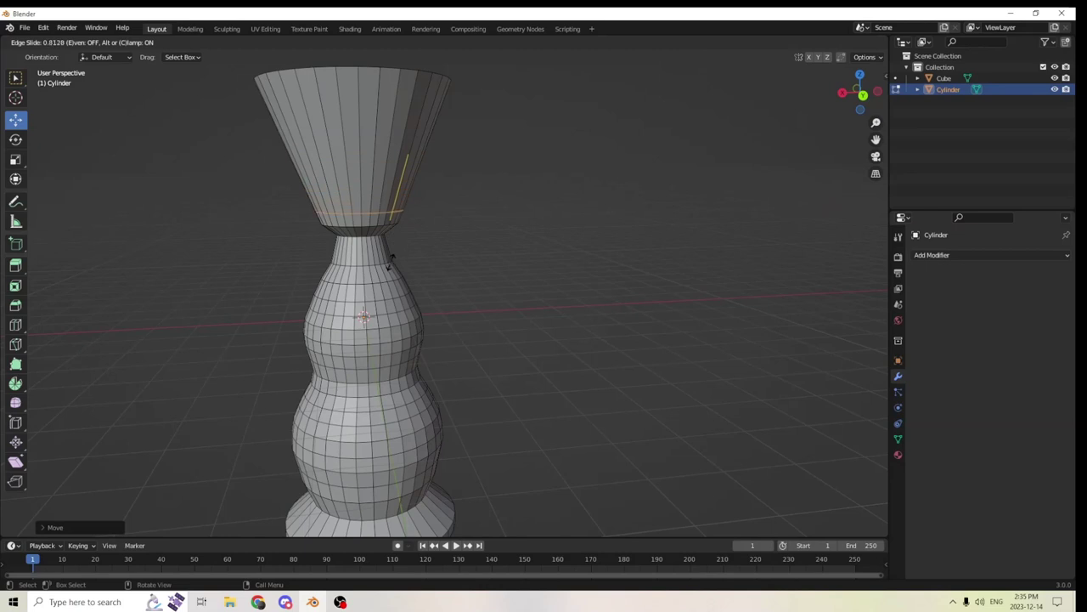
click(393, 248)
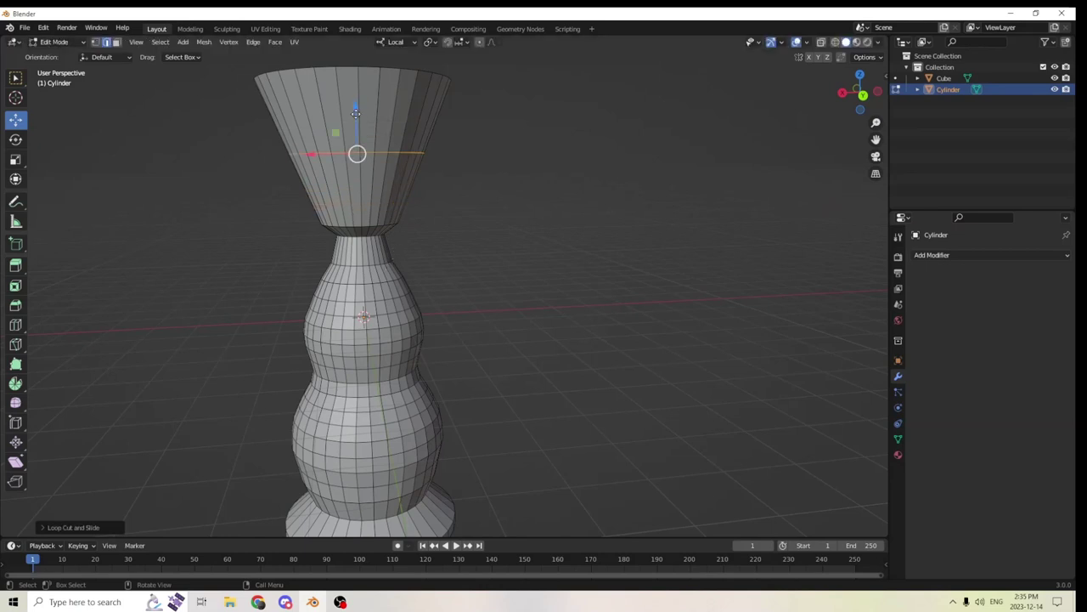
drag(356, 111, 362, 162)
key(s)
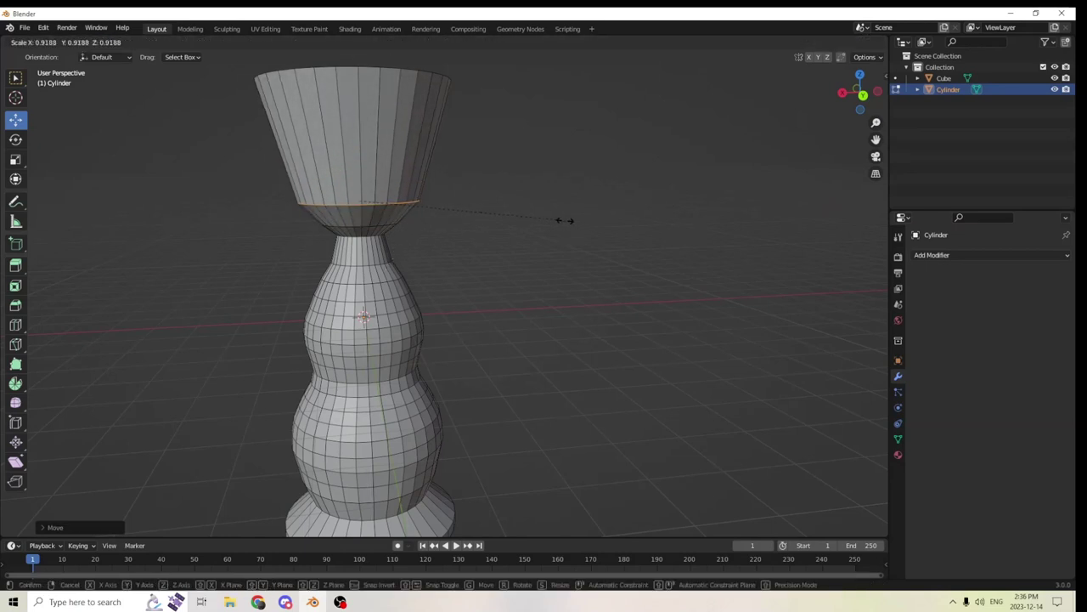
click(464, 197)
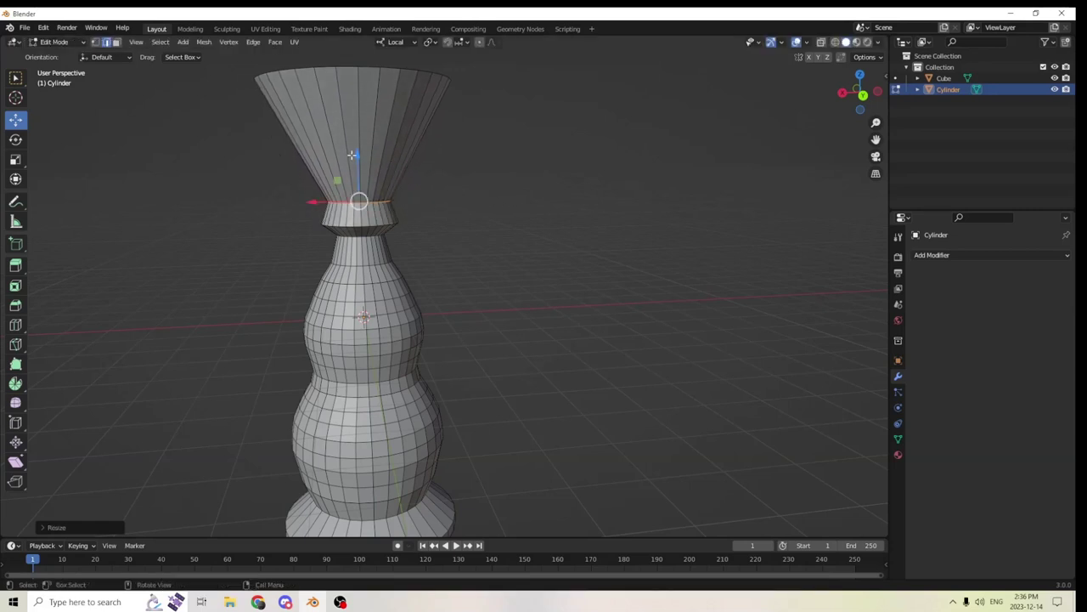
Lower the narrowed ring close to the collar's rim and scale it inward to about 0.9
drag(352, 154, 362, 164)
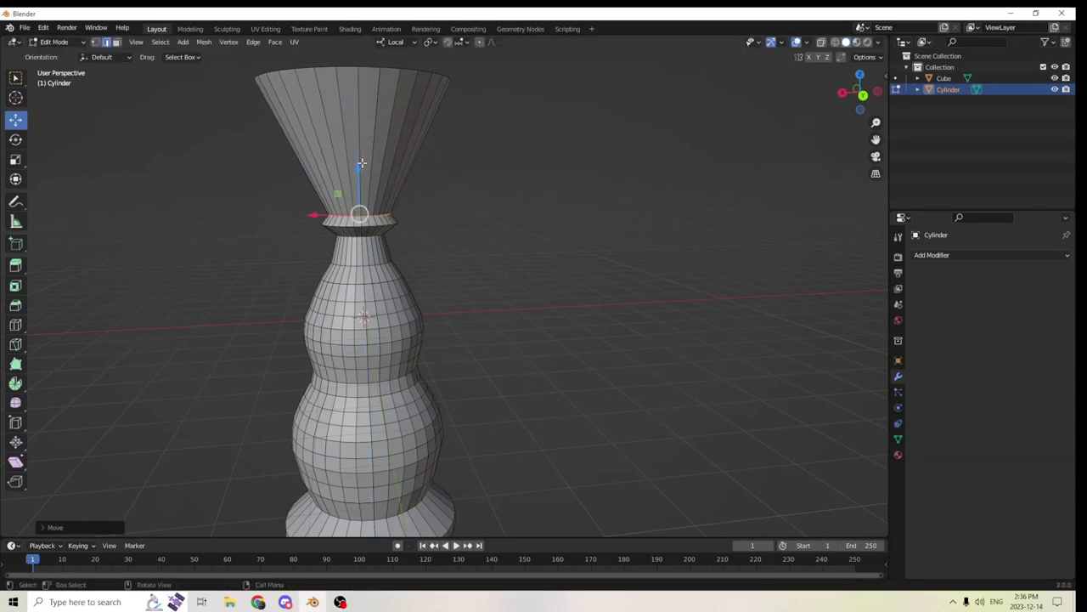
scroll(362, 163, up, 2)
key(s)
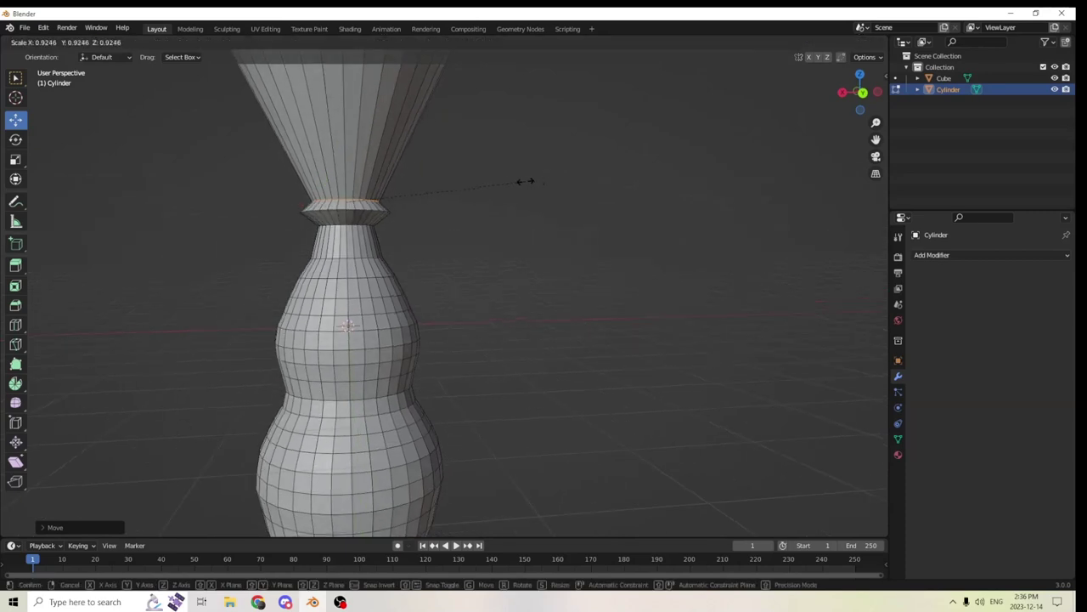
click(514, 177)
scroll(445, 151, down, 4)
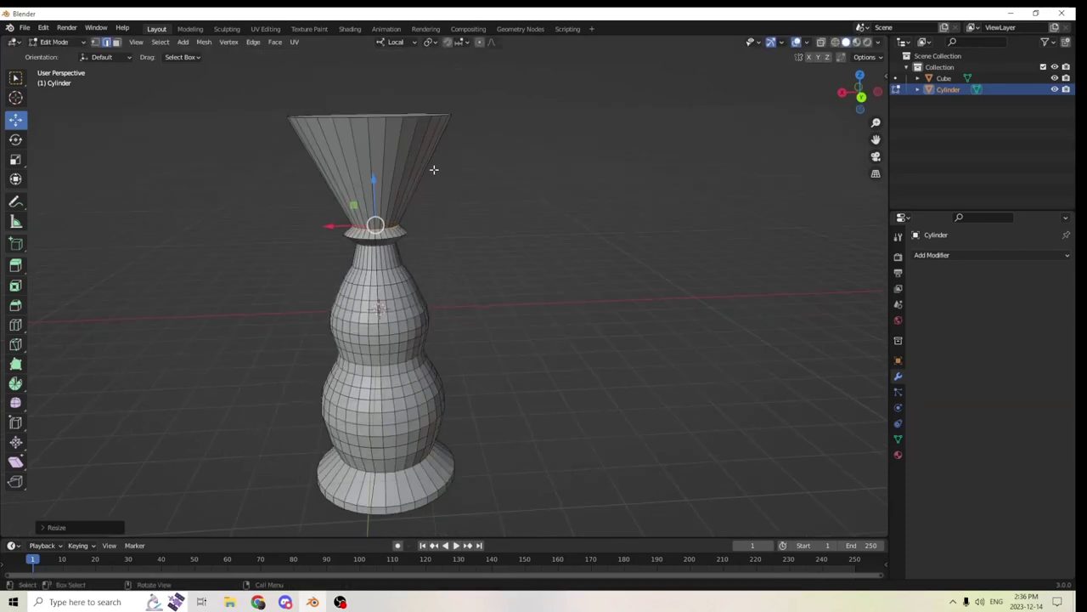
Select the cylinder's top face and scale it inward so the upper cone becomes a slim, slightly tapered shaft
middle_drag(391, 113, 452, 111)
alt+click(394, 110)
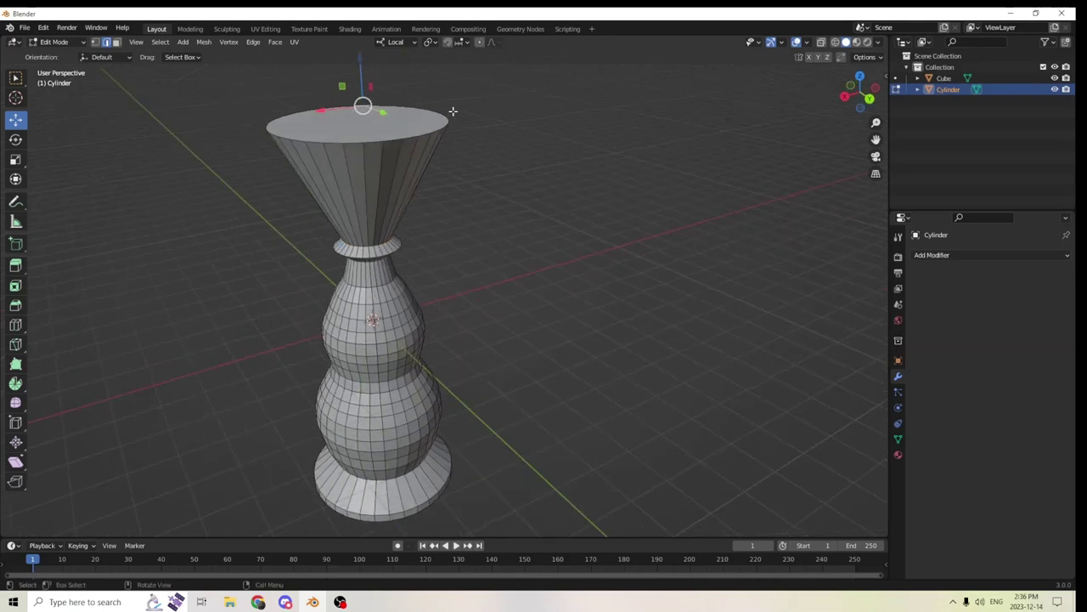
click(117, 42)
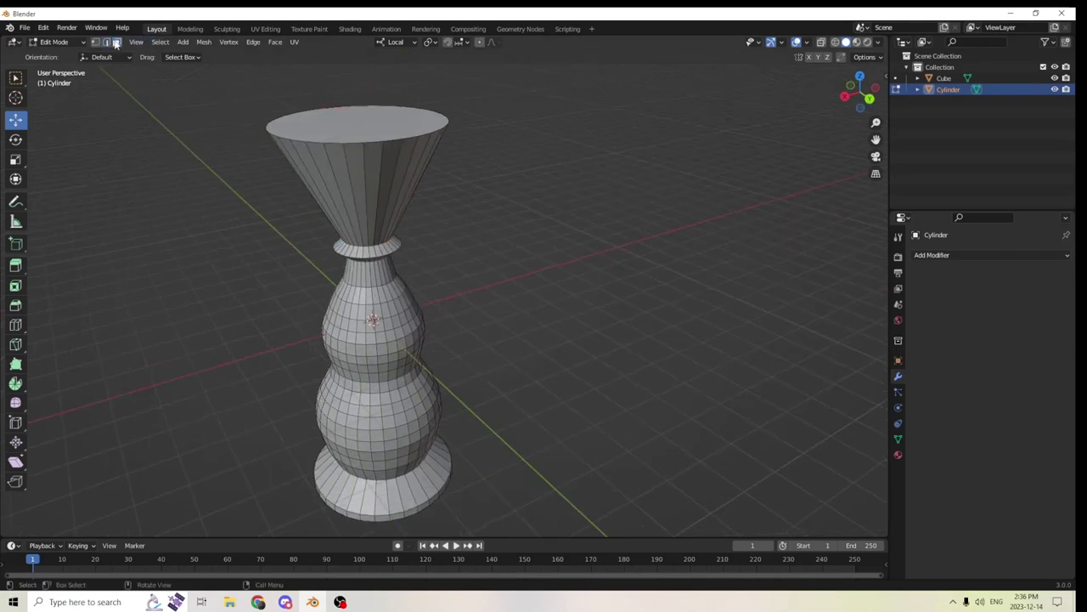
click(358, 138)
key(s)
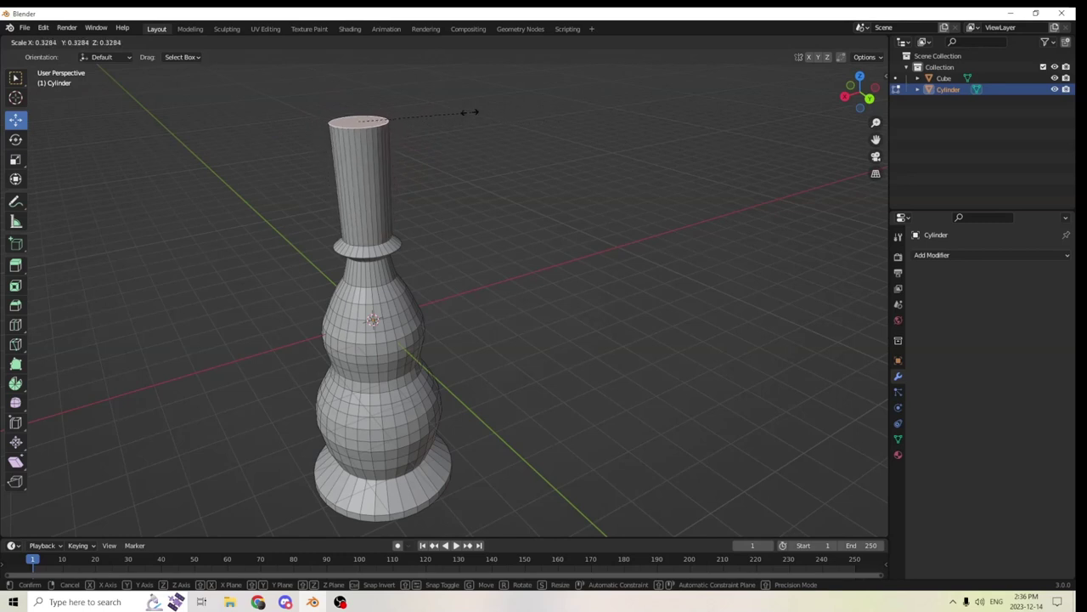
click(426, 109)
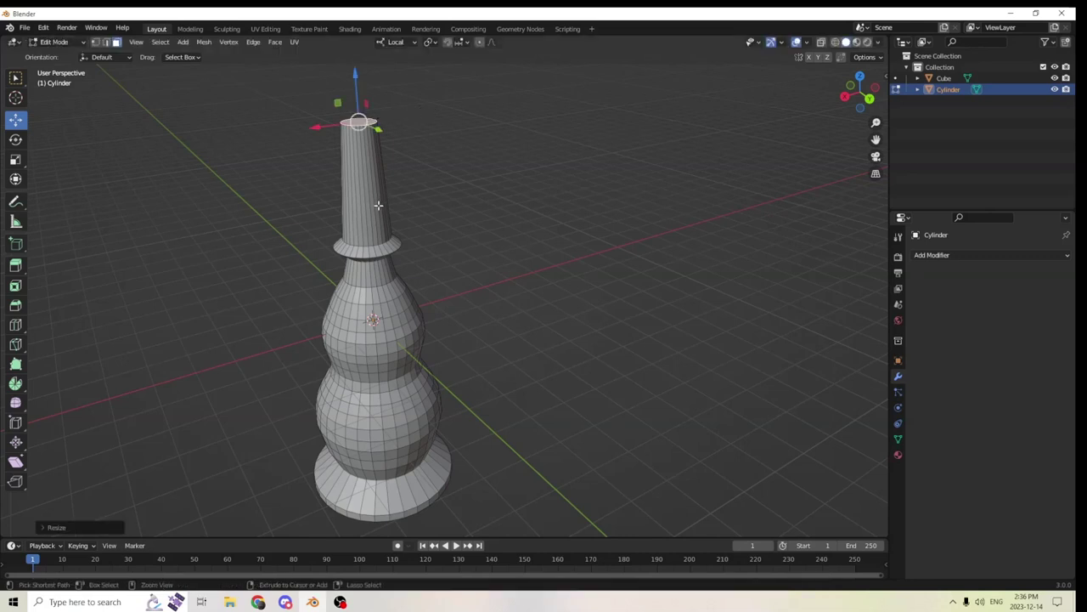
Add a loop cut near the top of the slim shaft and widen it to a scale of about 1.08
key(ctrl+r)
click(378, 204)
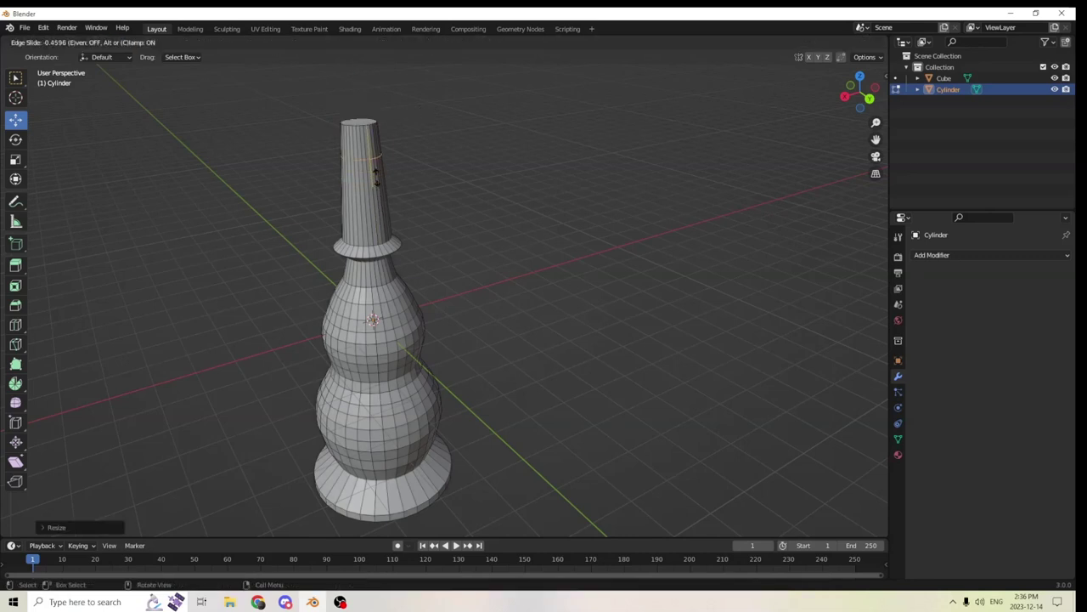
click(376, 176)
key(s)
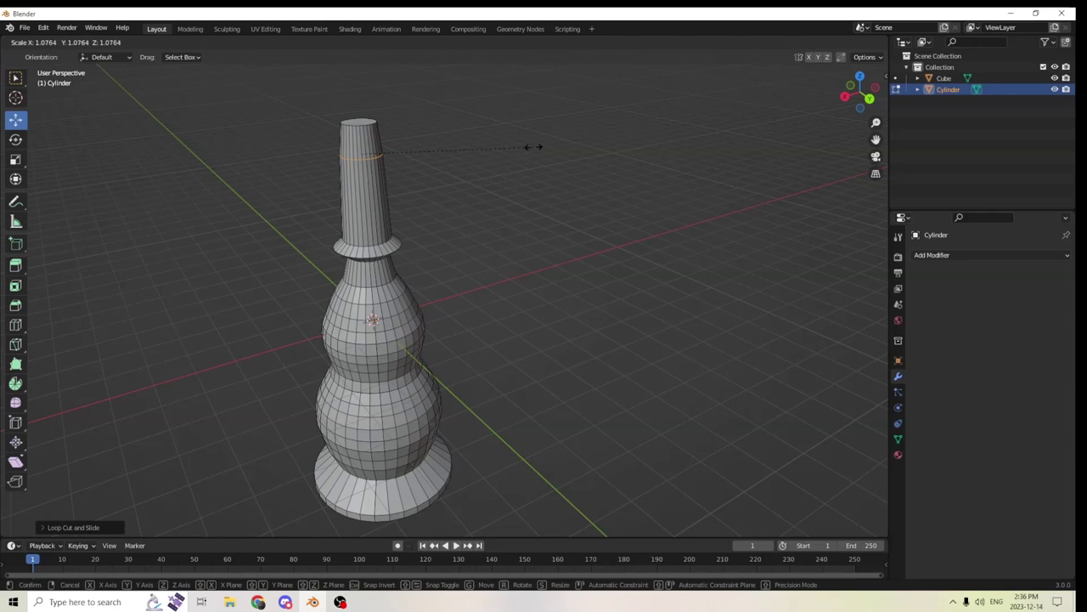
click(534, 147)
Scale the ring near the shaft's top back inward to about 0.85
middle_drag(534, 147, 635, 197)
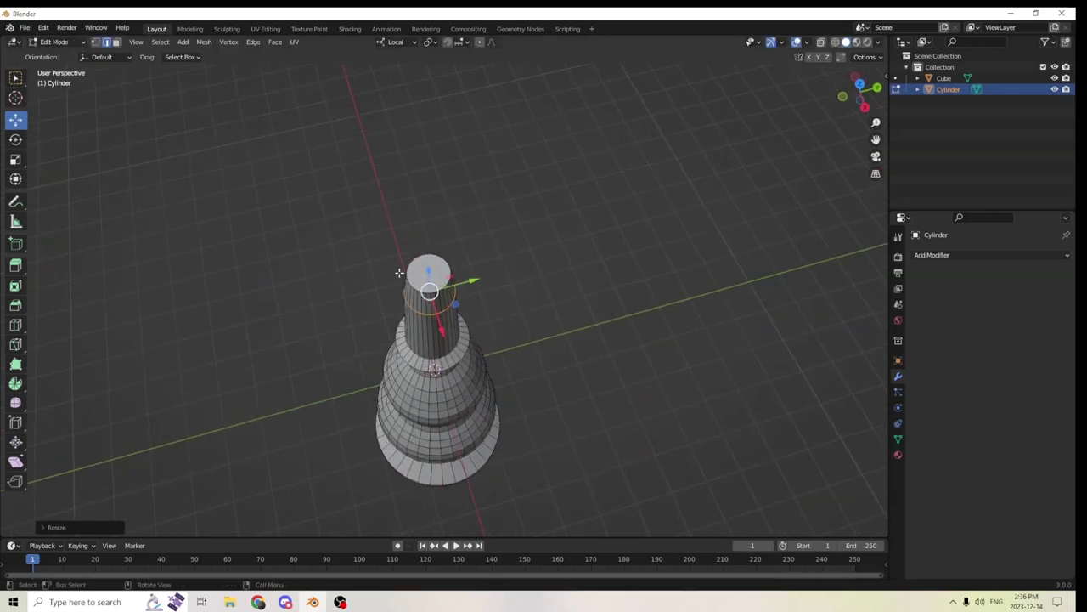
middle_drag(495, 230, 563, 187)
key(s)
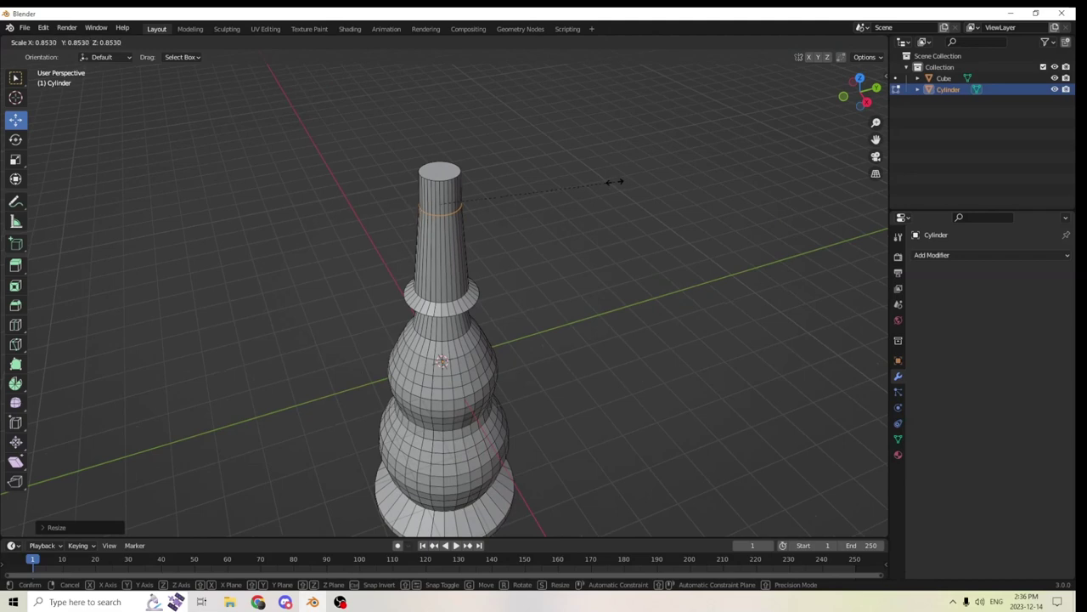
click(613, 182)
middle_drag(614, 182, 534, 178)
key(Tab)
key(Tab)
scroll(408, 192, up, 5)
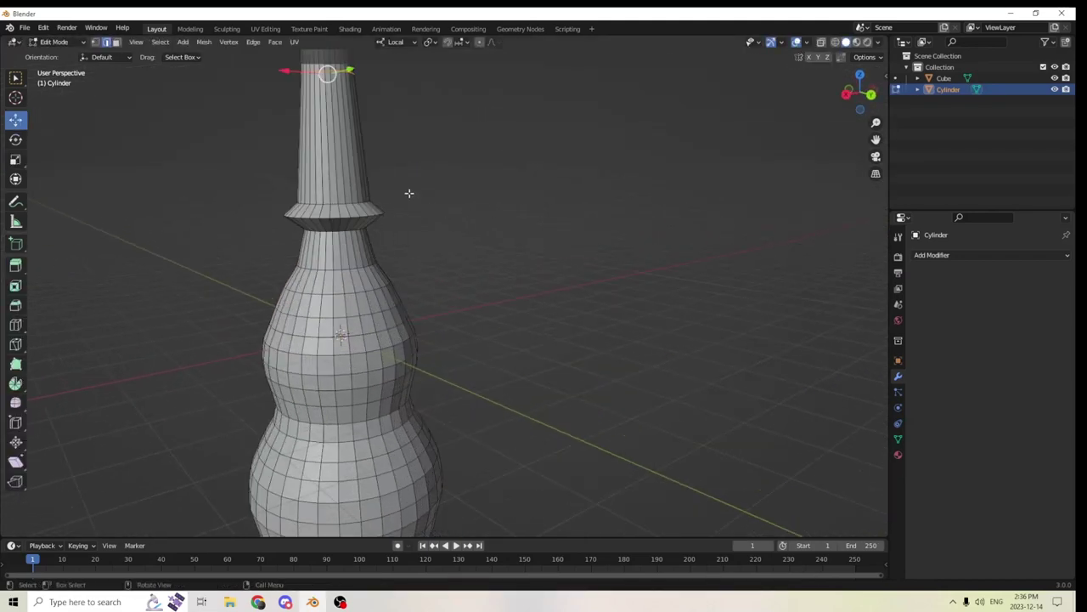
middle_drag(437, 219, 461, 255)
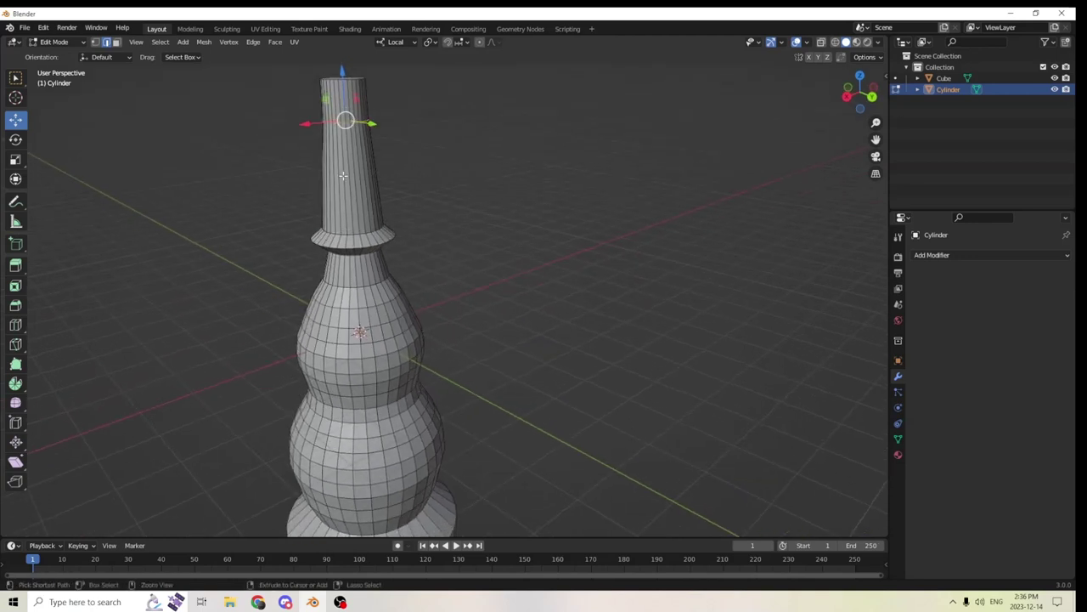
Add four evenly spaced loop cuts around the slim shaft between the collar and the ring near its top
key(ctrl+r)
scroll(342, 173, up, 2)
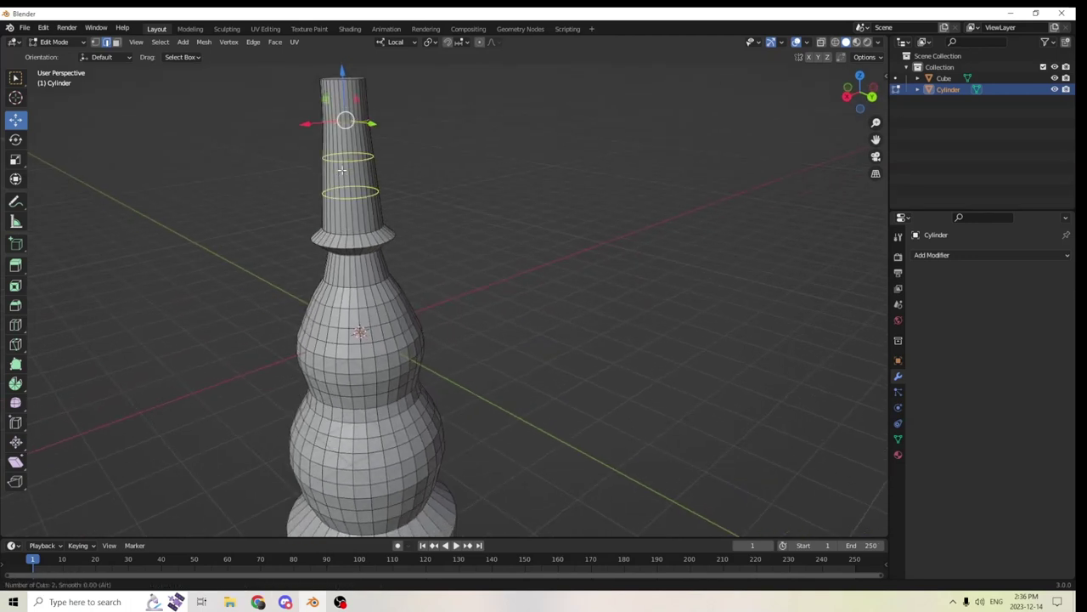
scroll(342, 173, up, 2)
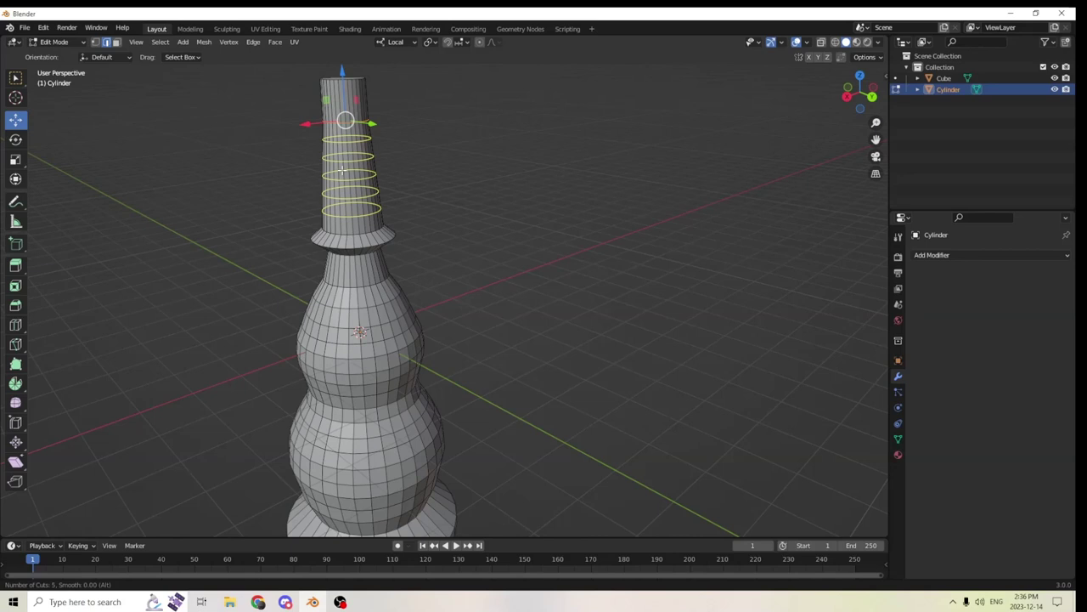
scroll(343, 171, down, 1)
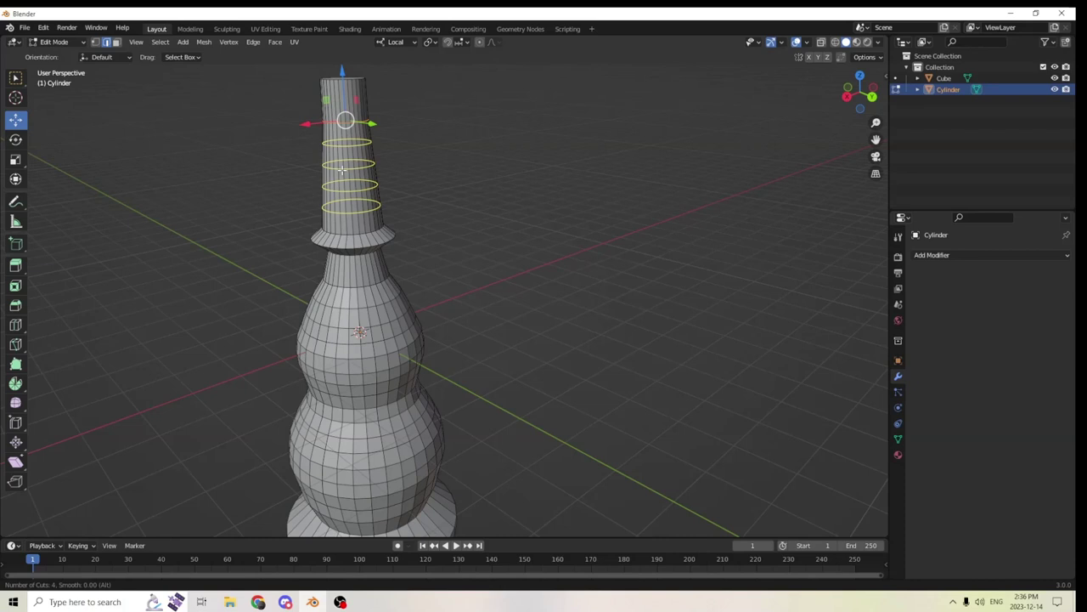
click(342, 170)
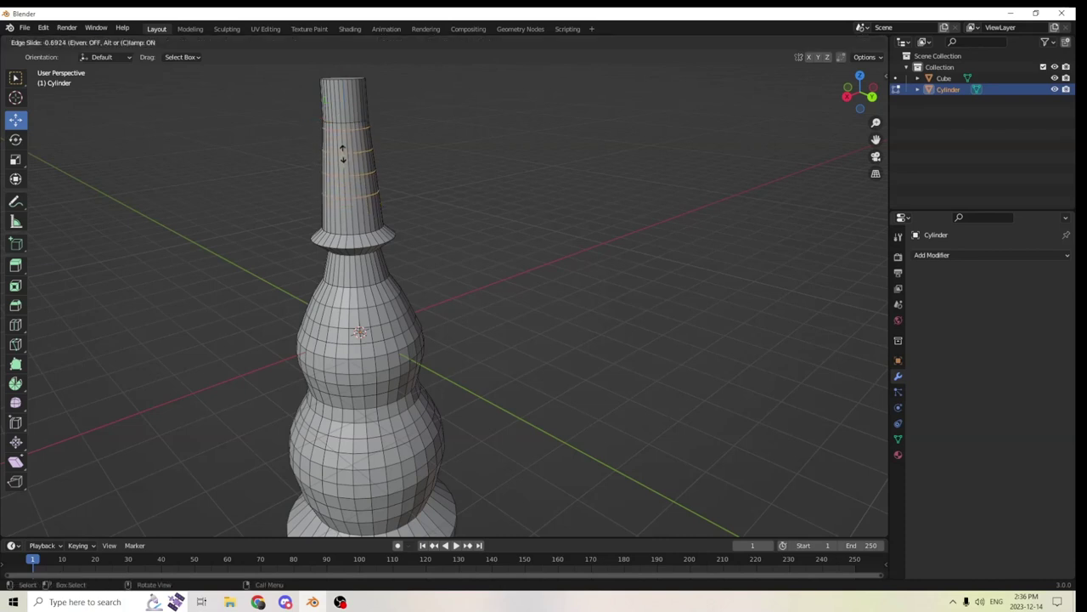
click(348, 175)
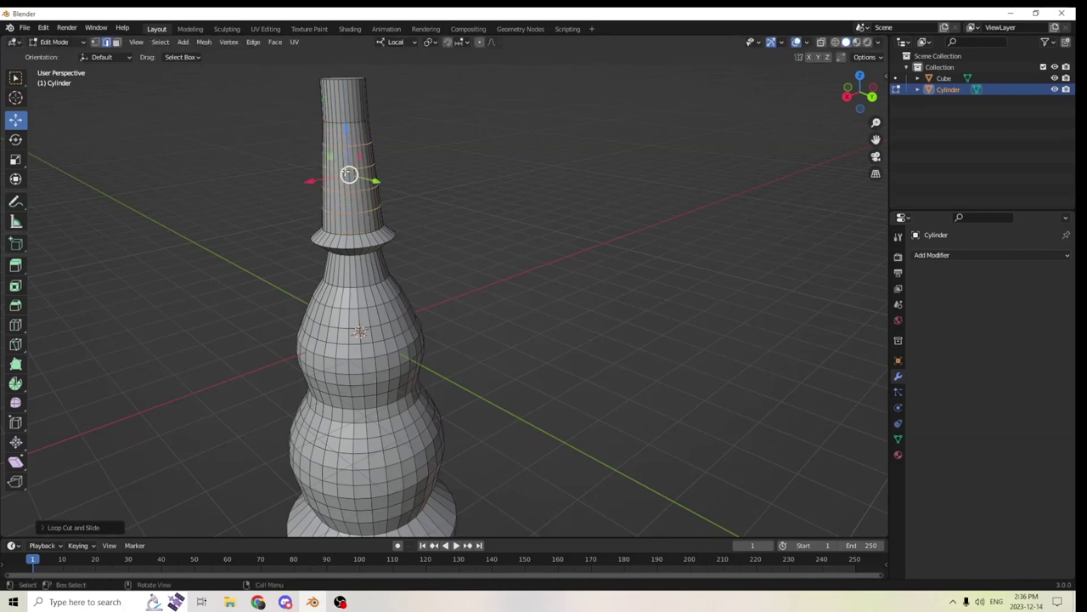
middle_drag(535, 153, 578, 148)
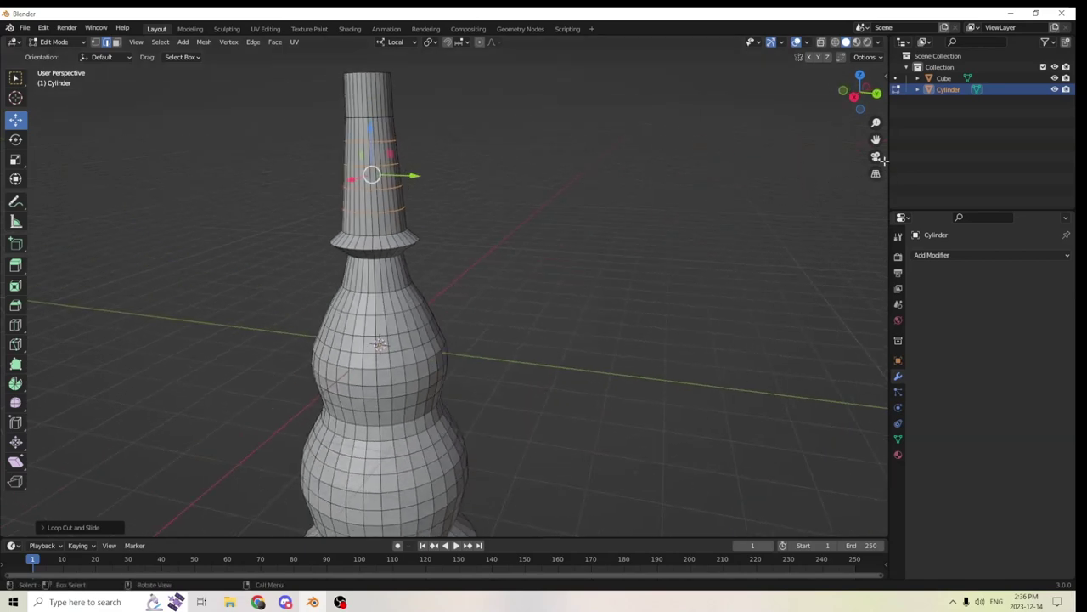
drag(876, 140, 866, 224)
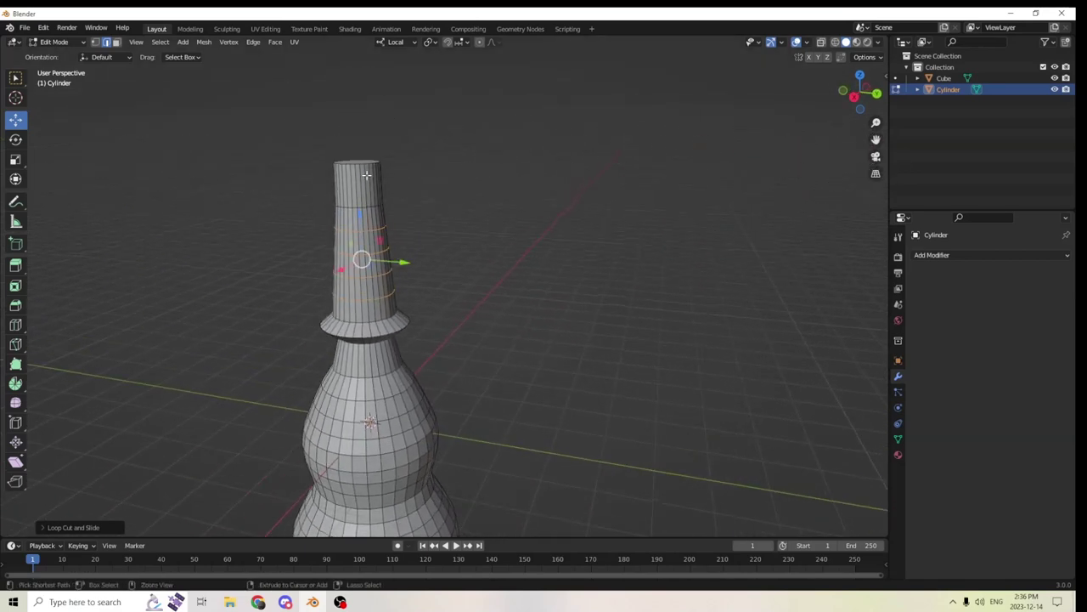
Add one centred loop cut to the shaft's uppermost section and clear the selection
key(ctrl+r)
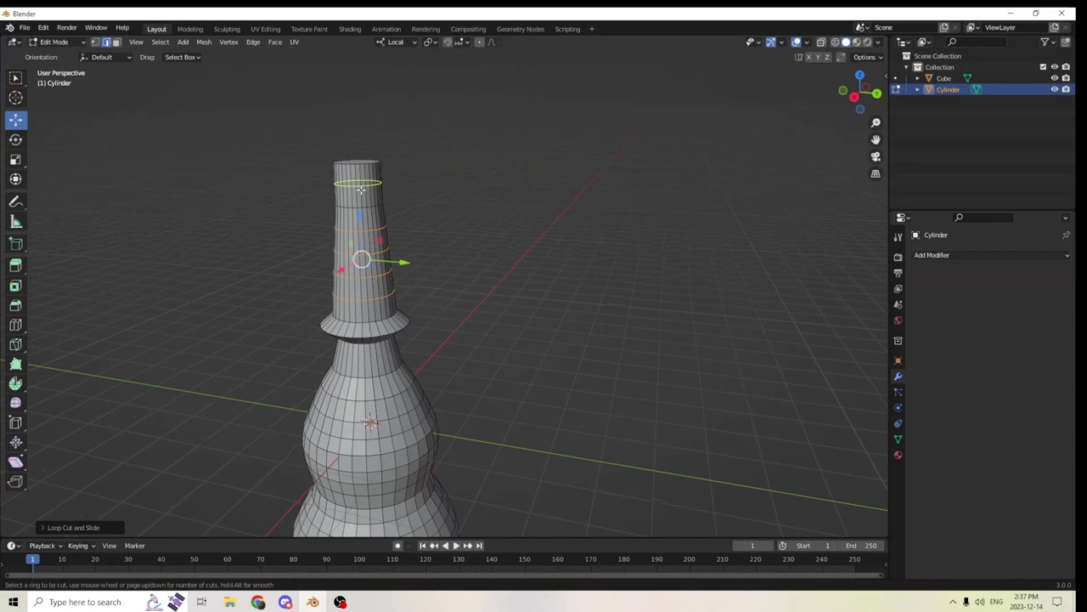
click(361, 189)
right_click(366, 184)
middle_drag(600, 141, 492, 150)
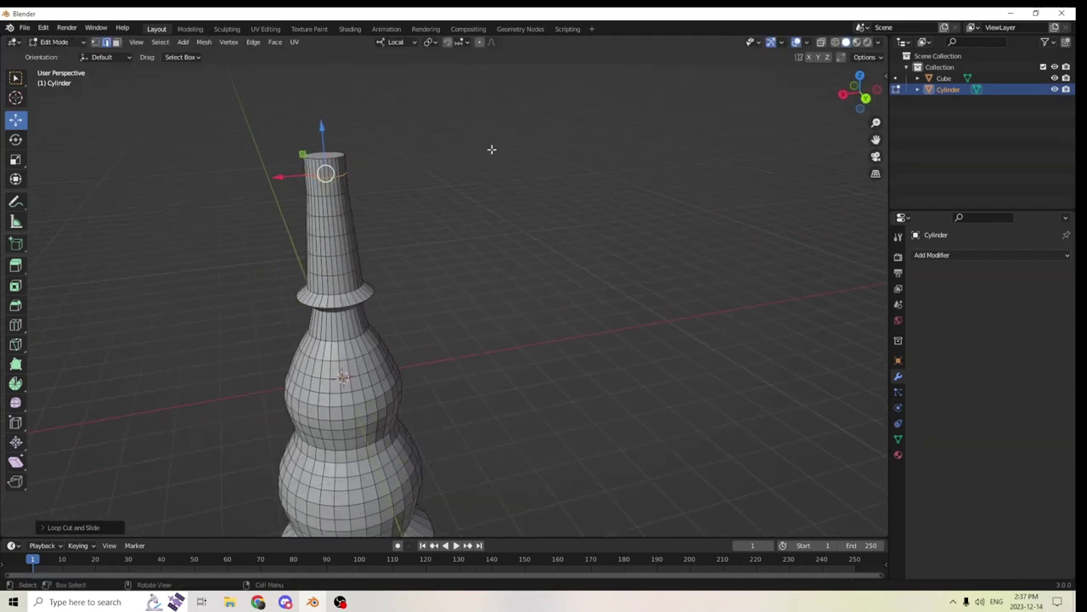
click(491, 150)
middle_drag(570, 158, 582, 160)
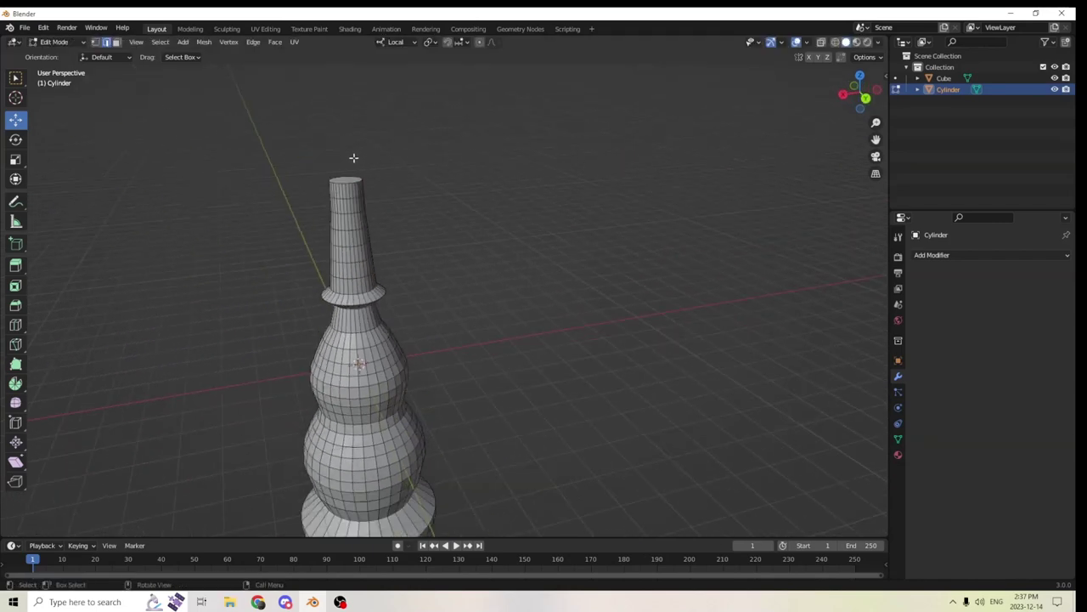
mouse_move(354, 157)
middle_down()
mouse_move(321, 117)
mouse_move(347, 144)
middle_up()
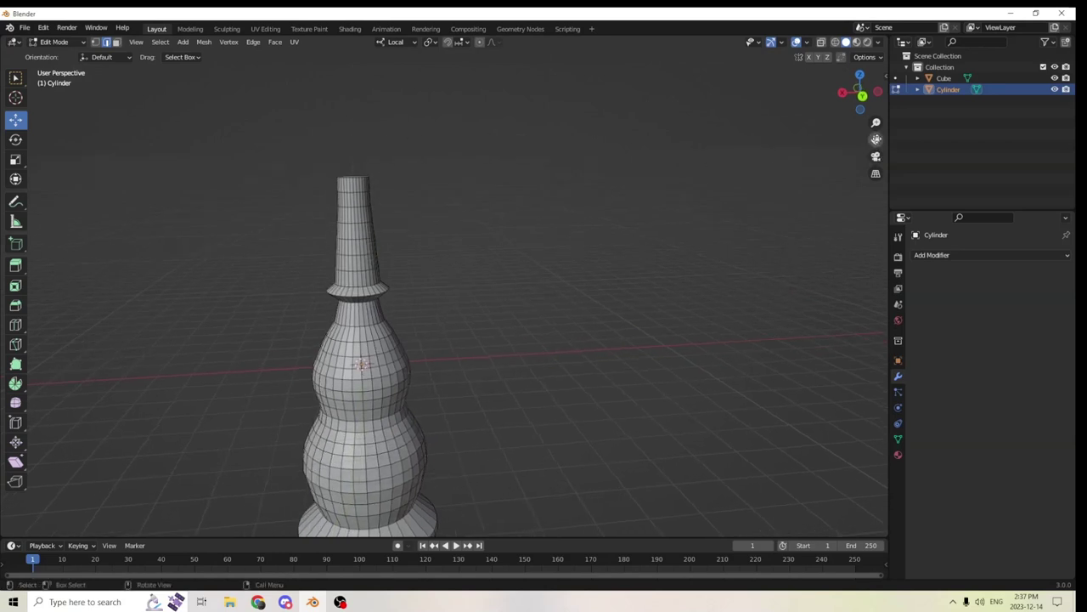
drag(876, 139, 899, 165)
scroll(675, 195, down, 4)
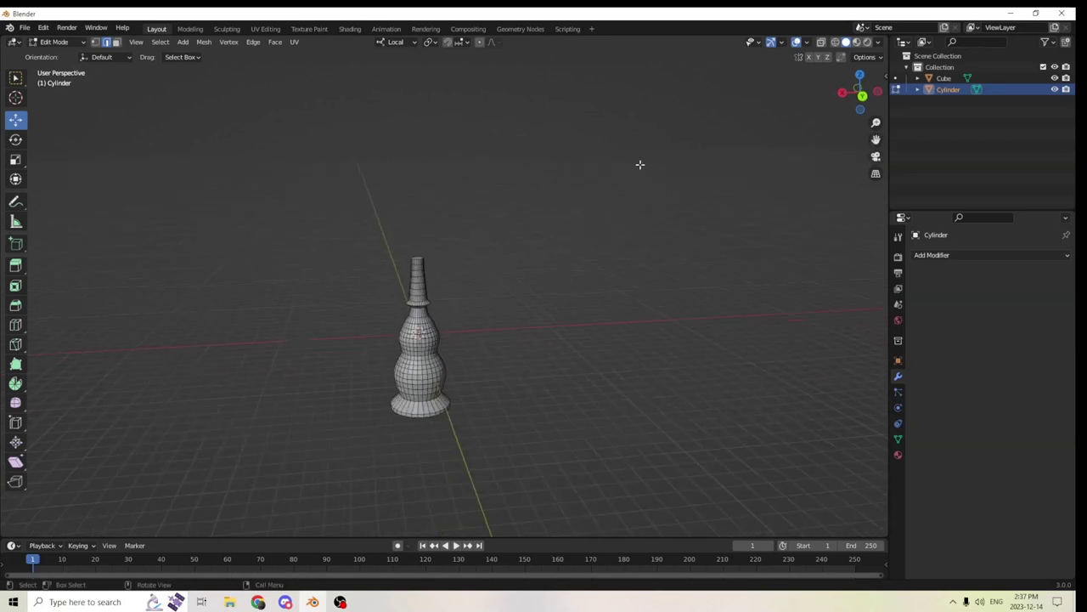
Return to Object Mode and lower the light bulb vertically to the top of the shaft
key(Tab)
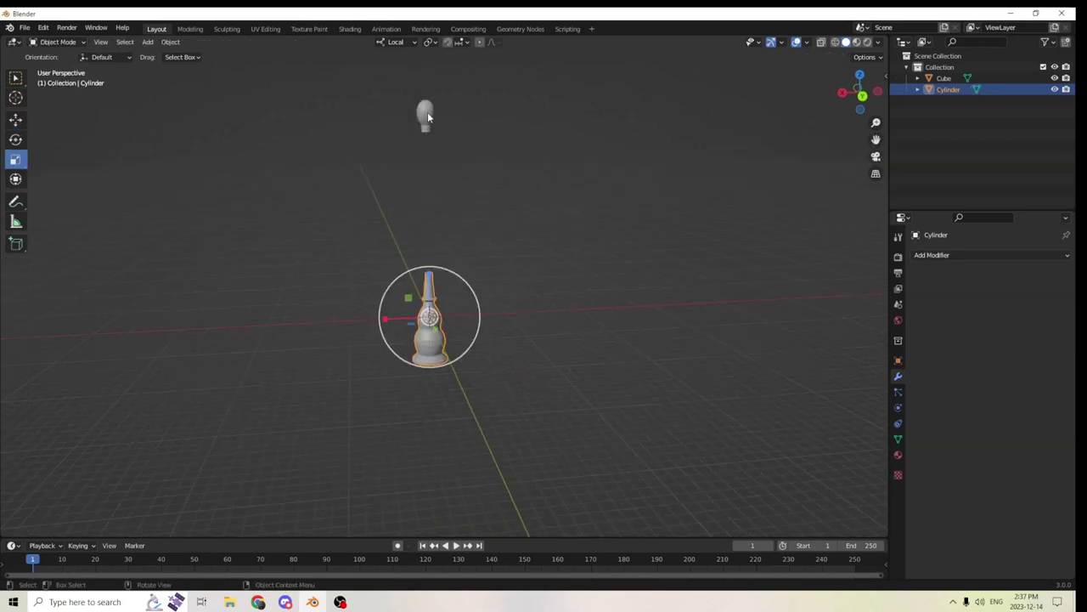
click(426, 115)
click(12, 121)
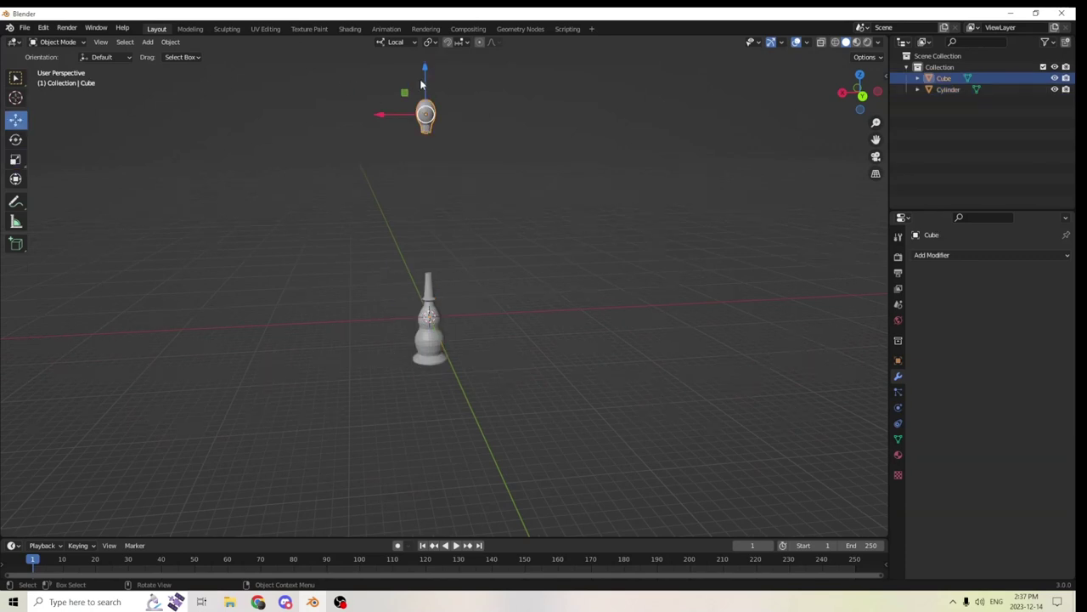
drag(424, 68, 413, 216)
scroll(427, 217, up, 4)
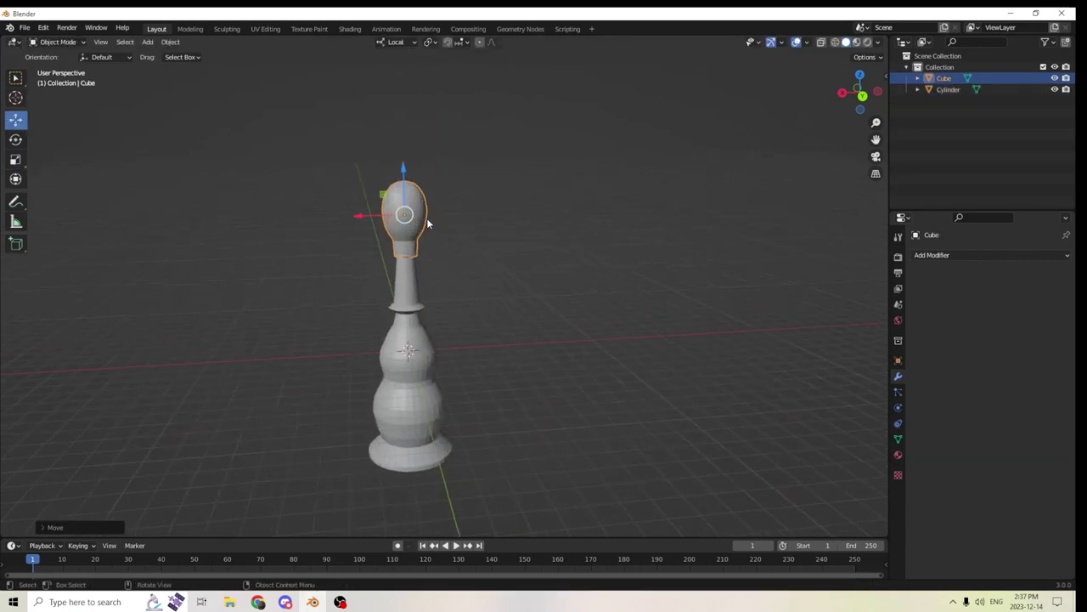
Scale the light bulb down to about 0.59 and raise it slightly clear of the shaft's top
key(s)
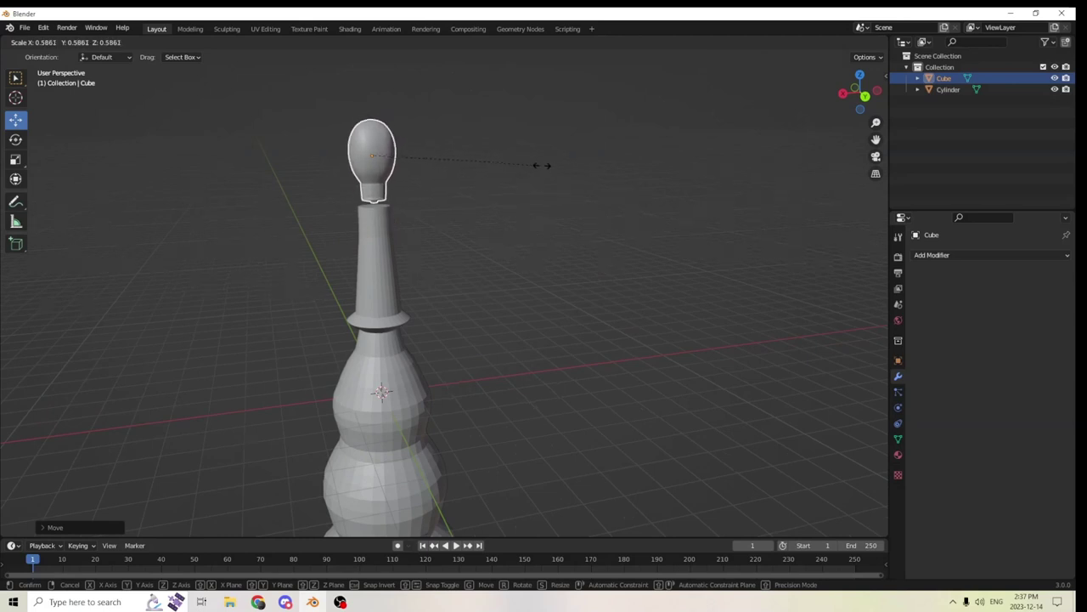
click(545, 170)
middle_drag(463, 147, 441, 122)
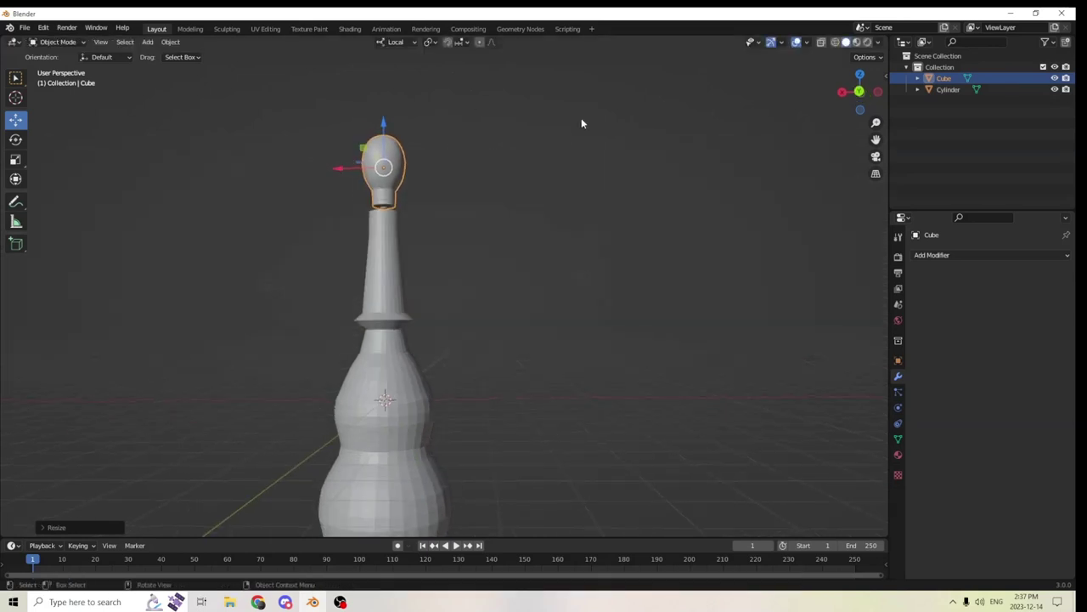
drag(876, 140, 923, 254)
scroll(607, 265, up, 2)
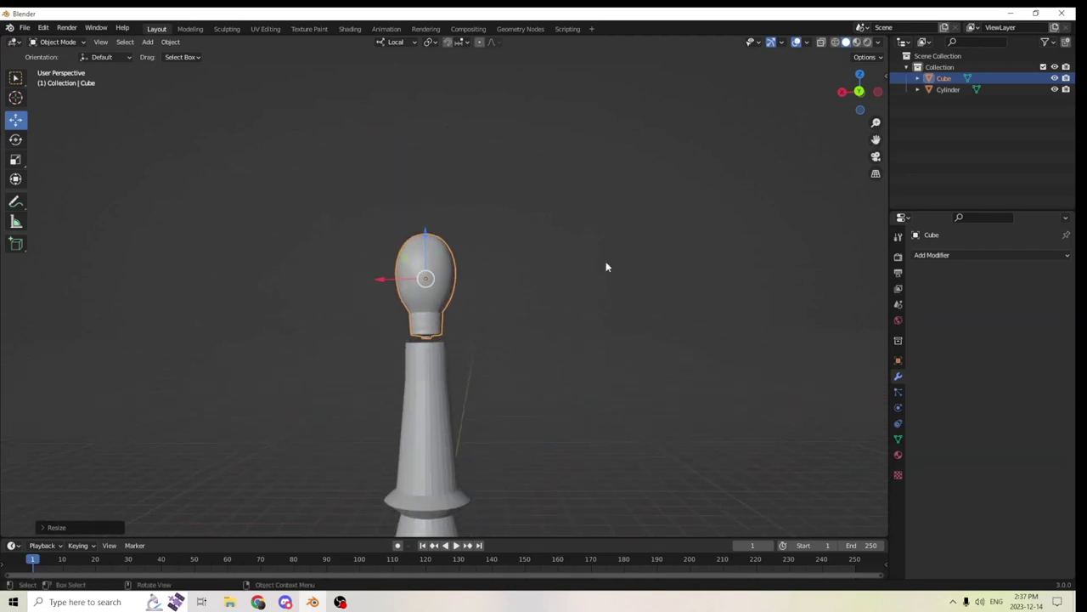
scroll(463, 332, up, 2)
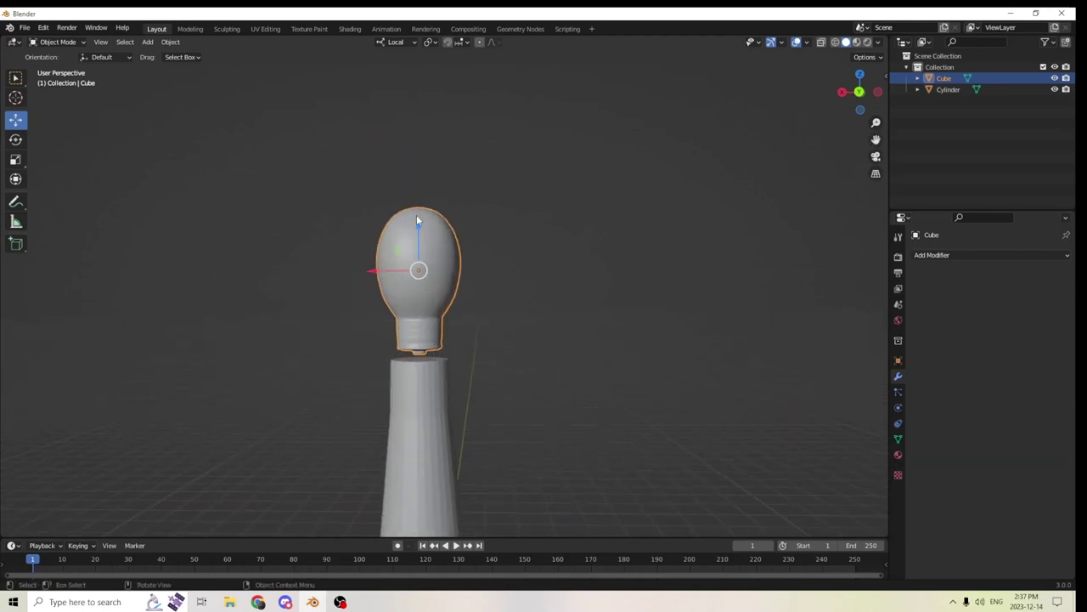
drag(416, 214, 413, 177)
Edit the cylinder and inset its top face by about 0.03 m to leave a thin rim
middle_drag(418, 216, 433, 327)
click(433, 328)
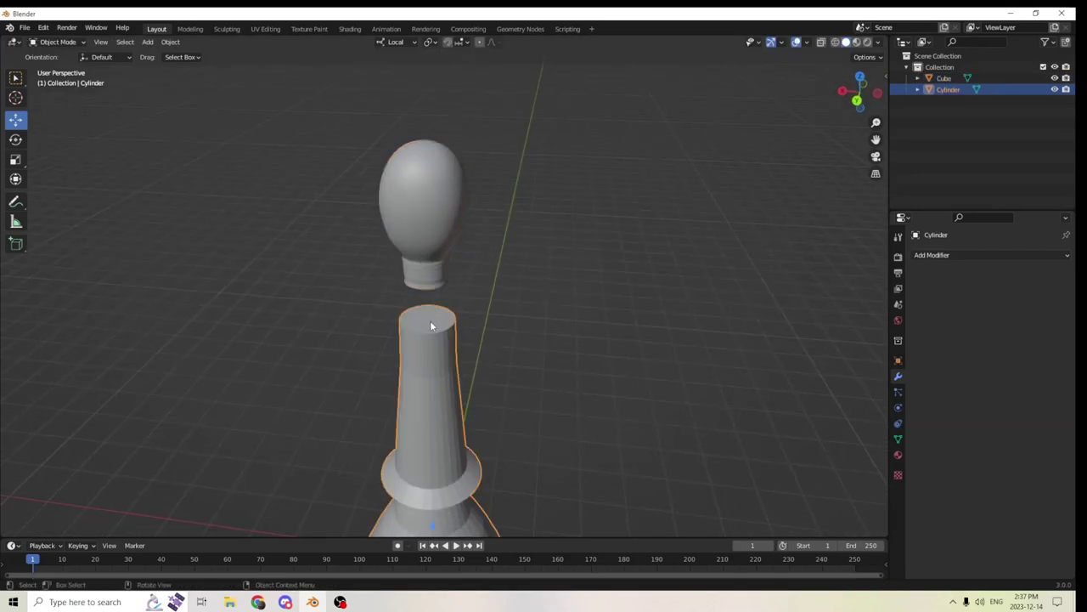
key(Tab)
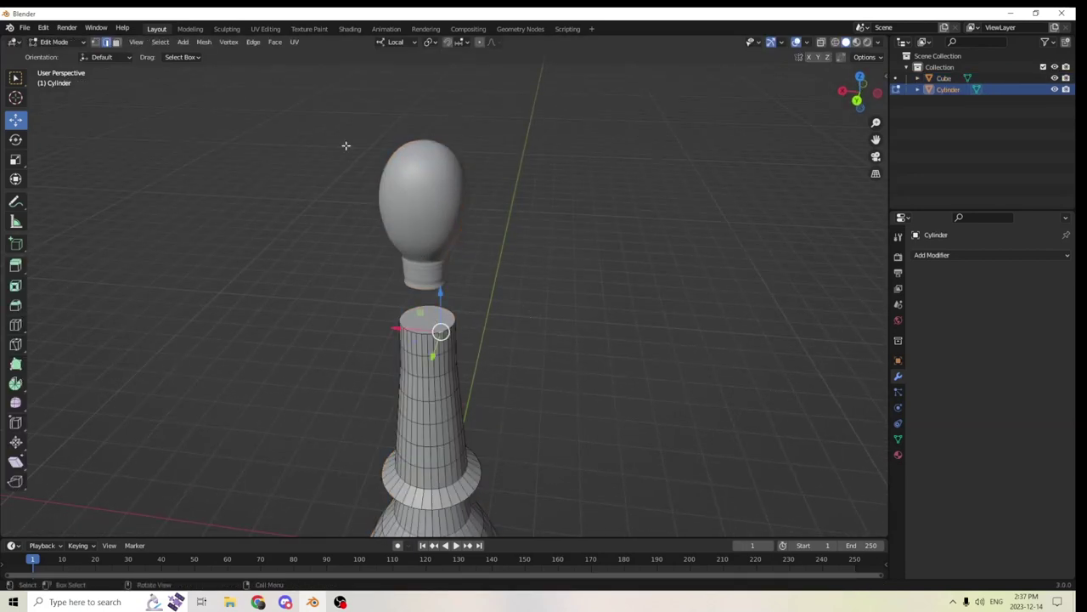
click(117, 42)
click(413, 315)
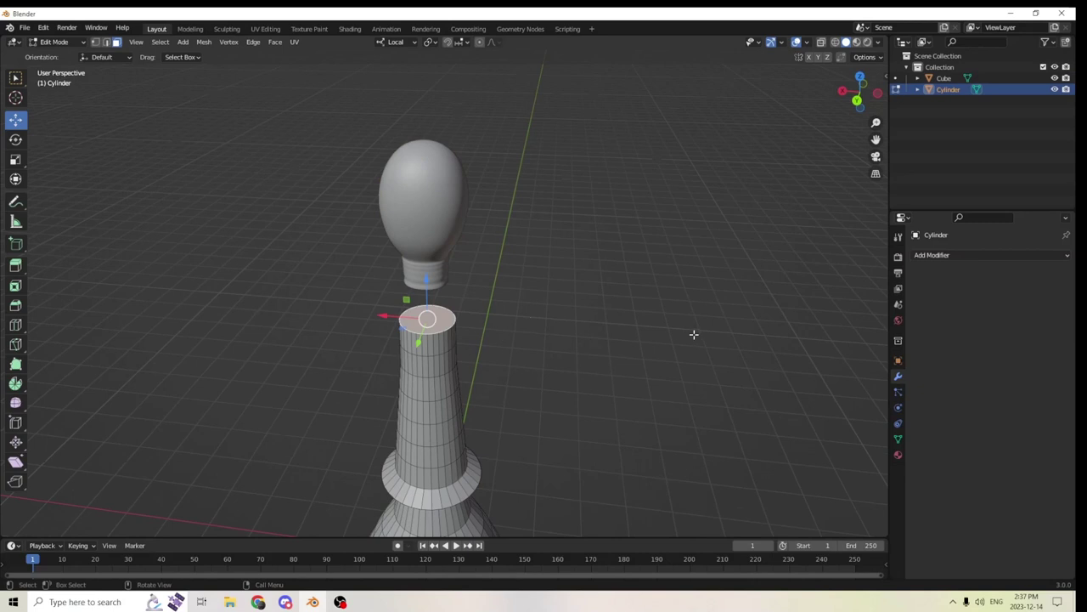
key(i)
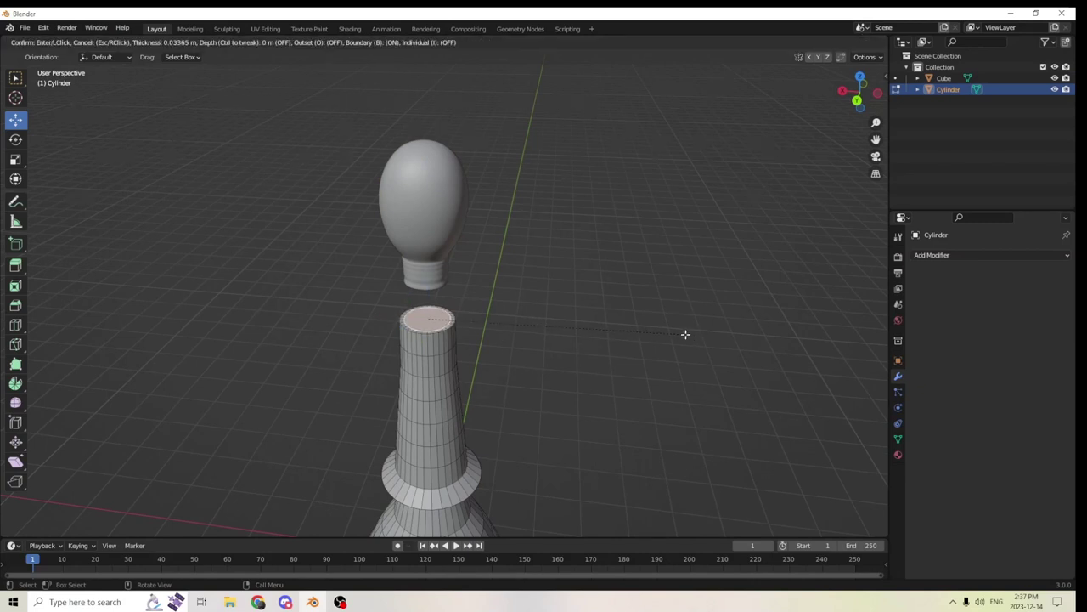
click(683, 333)
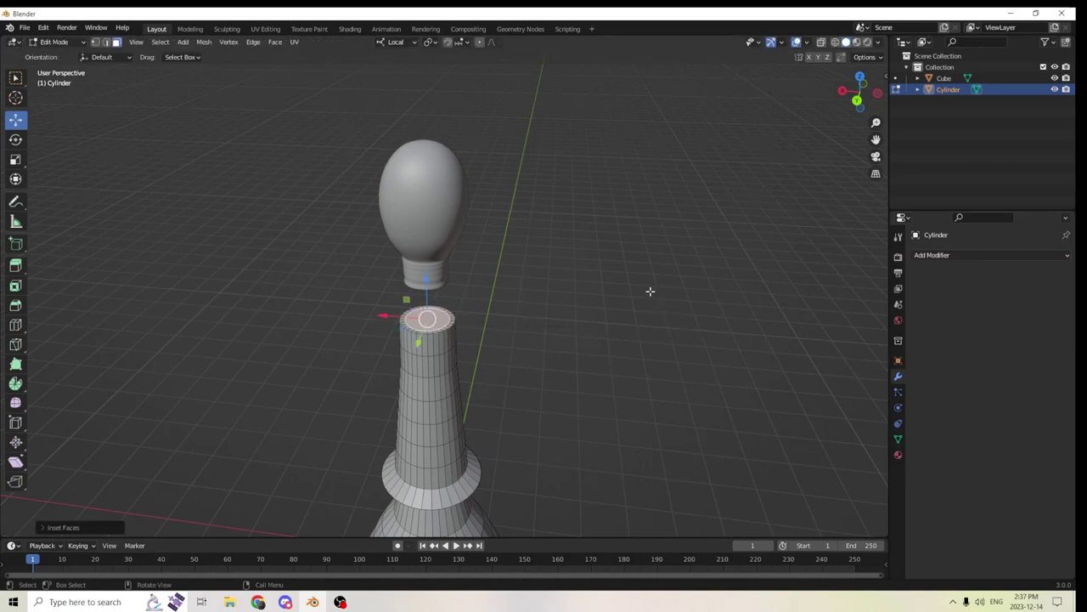
Extrude the inset top face upward into a short, narrower neck below the bulb
middle_drag(650, 291, 632, 268)
key(e)
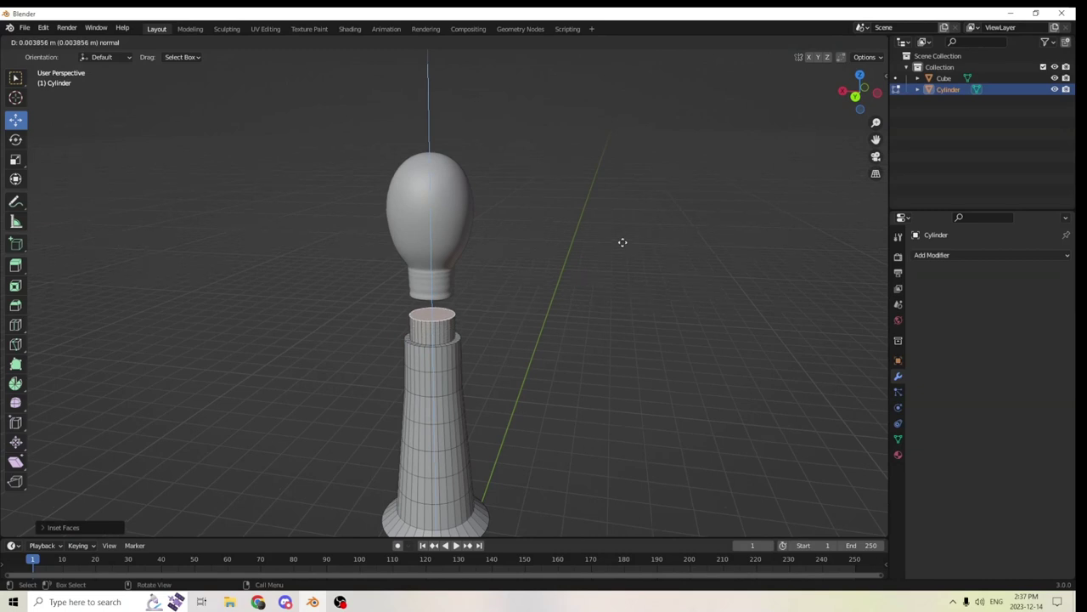
click(623, 242)
Inset the neck's top face slightly and extrude it downward to hollow out a bulb socket
key(i)
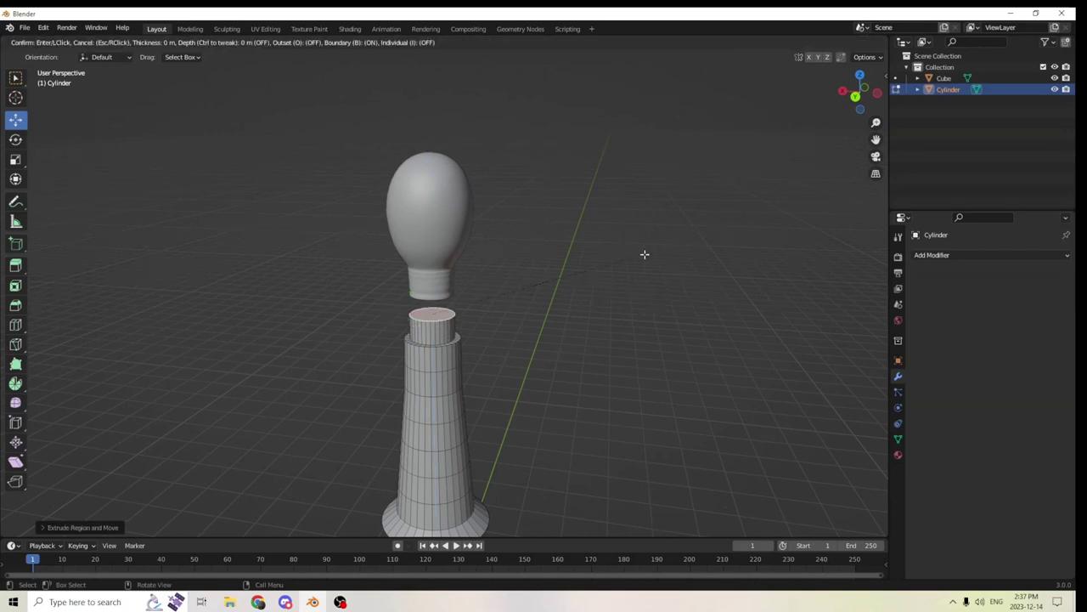
click(634, 255)
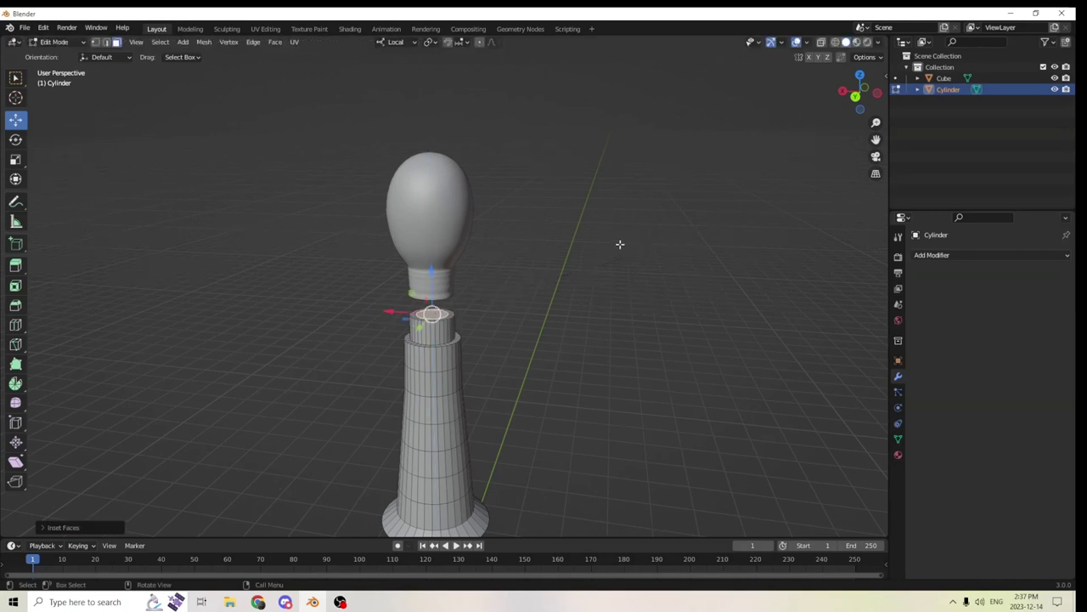
middle_drag(620, 244, 590, 219)
key(e)
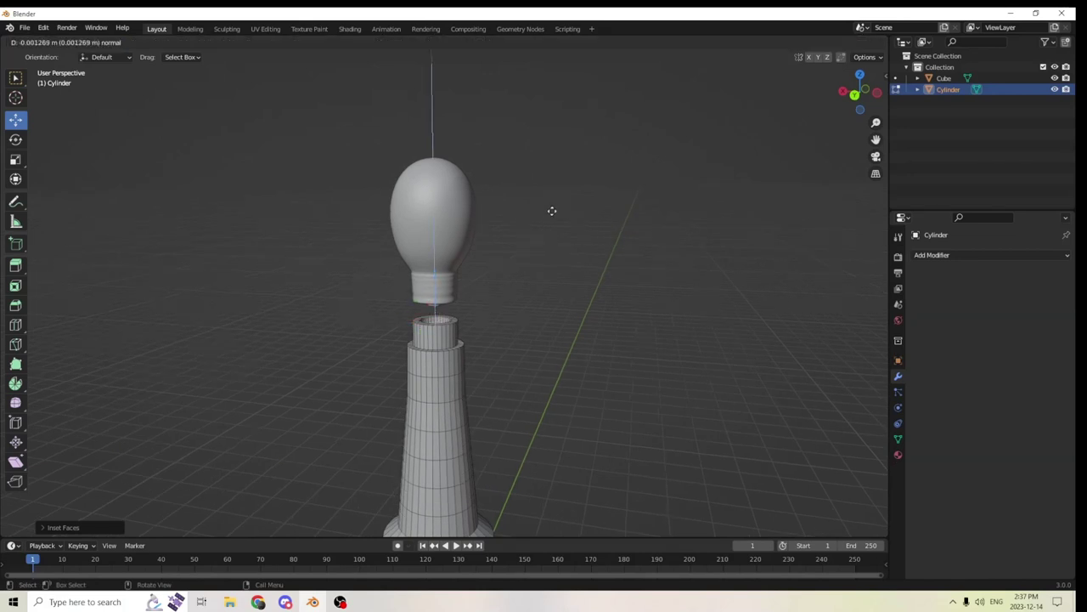
click(550, 212)
Scale the whole cylinder up in Object Mode to about 1.1 so the socket encloses the bulb's base, then deselect it
middle_drag(551, 211, 652, 305)
key(Tab)
key(s)
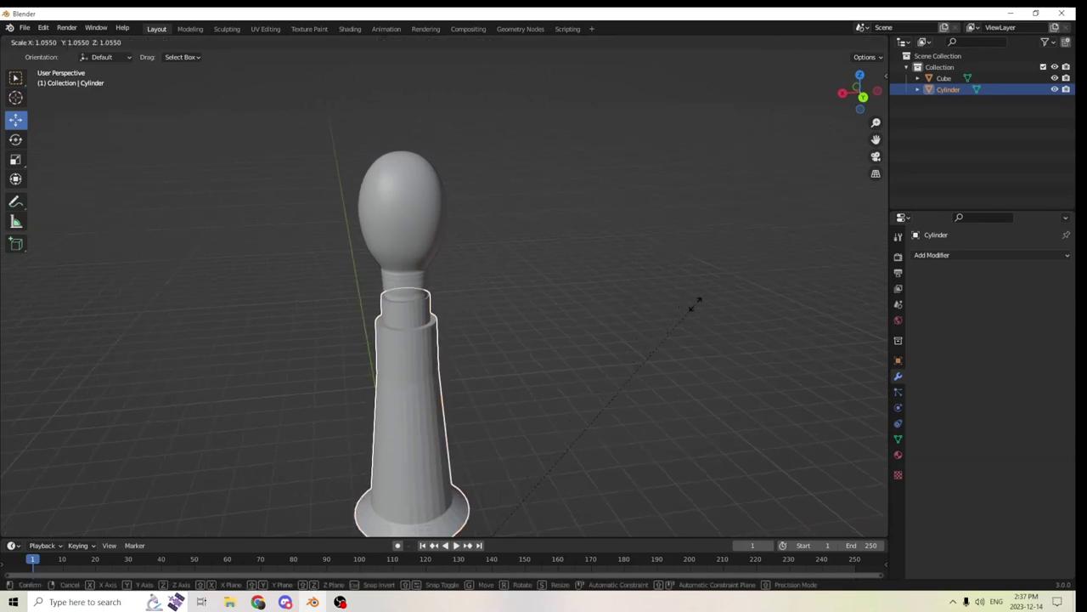
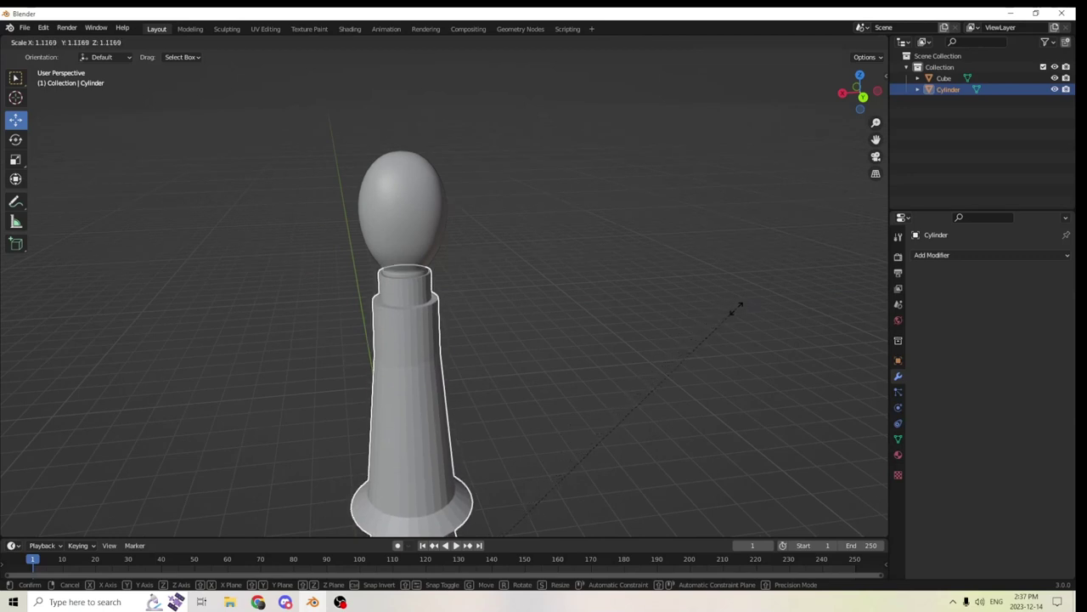
click(727, 309)
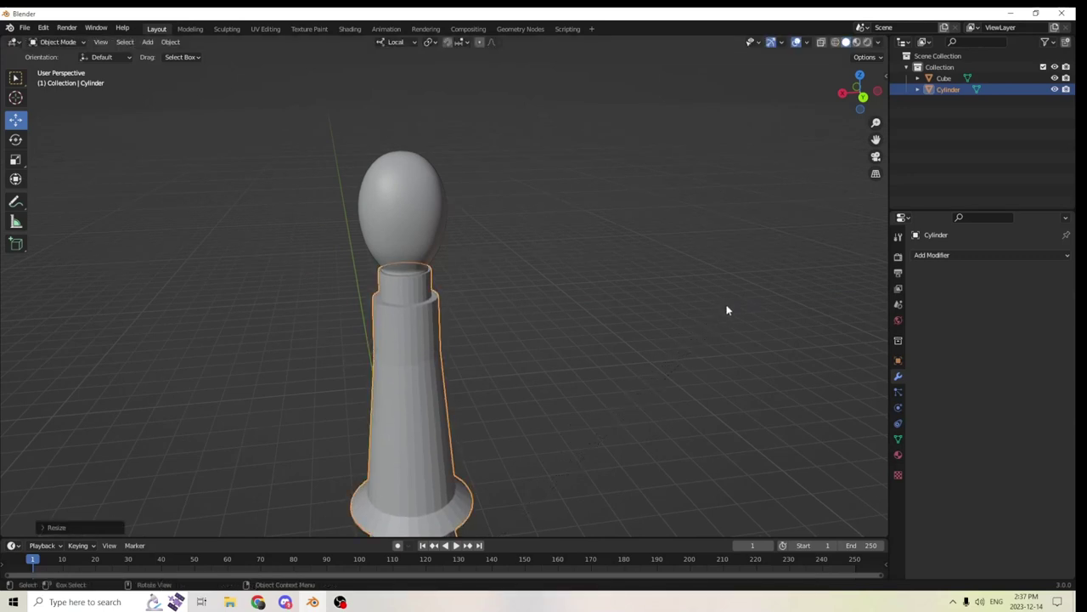
scroll(683, 283, down, 3)
middle_drag(683, 283, 719, 238)
click(651, 282)
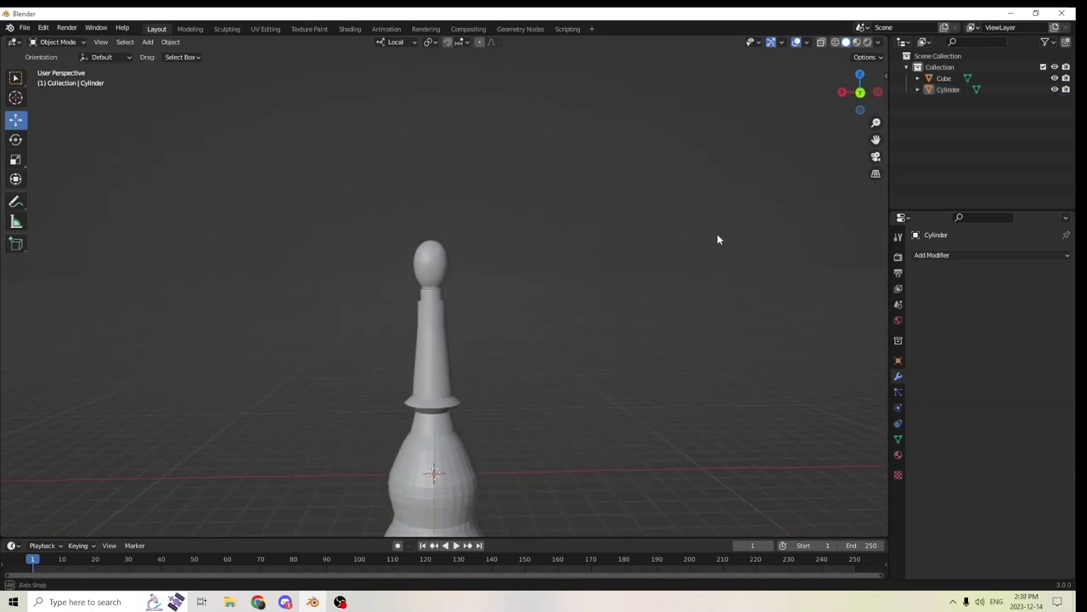
middle_drag(859, 159, 618, 350)
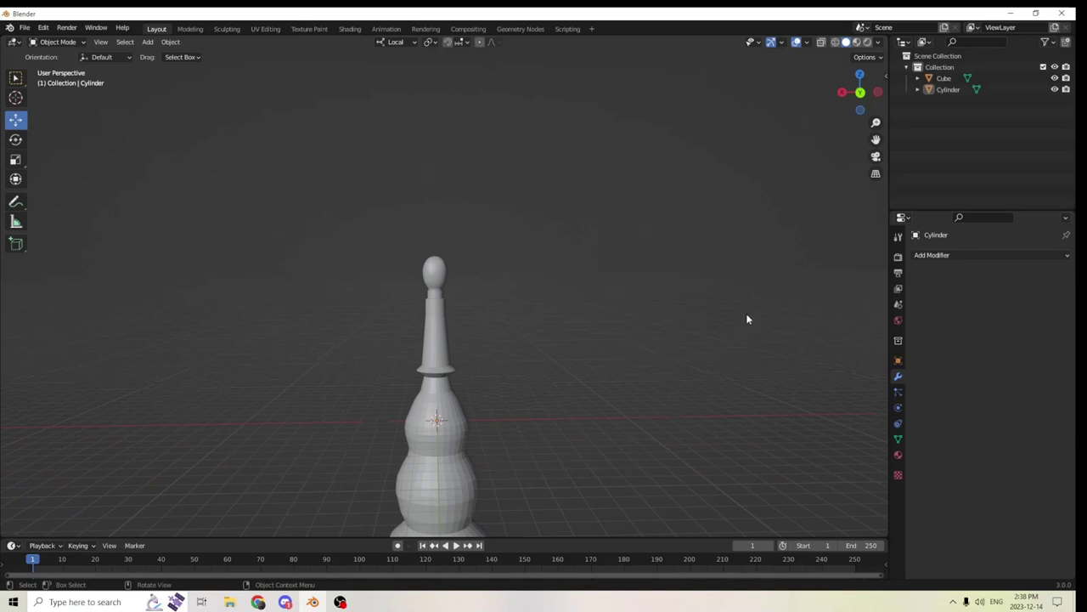
middle_drag(747, 320, 599, 311)
Duplicate the light bulb in place, move the copy straight up above the stand, and select the original bulb
click(429, 275)
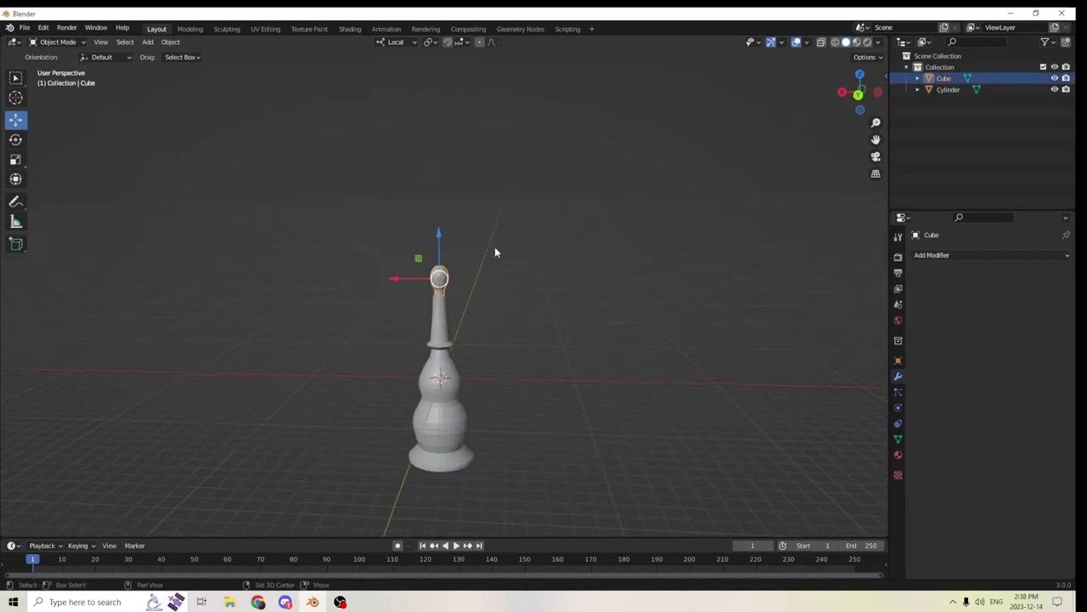
key(shift+d)
key(Escape)
drag(431, 224, 927, 71)
scroll(744, 215, up, 2)
click(520, 170)
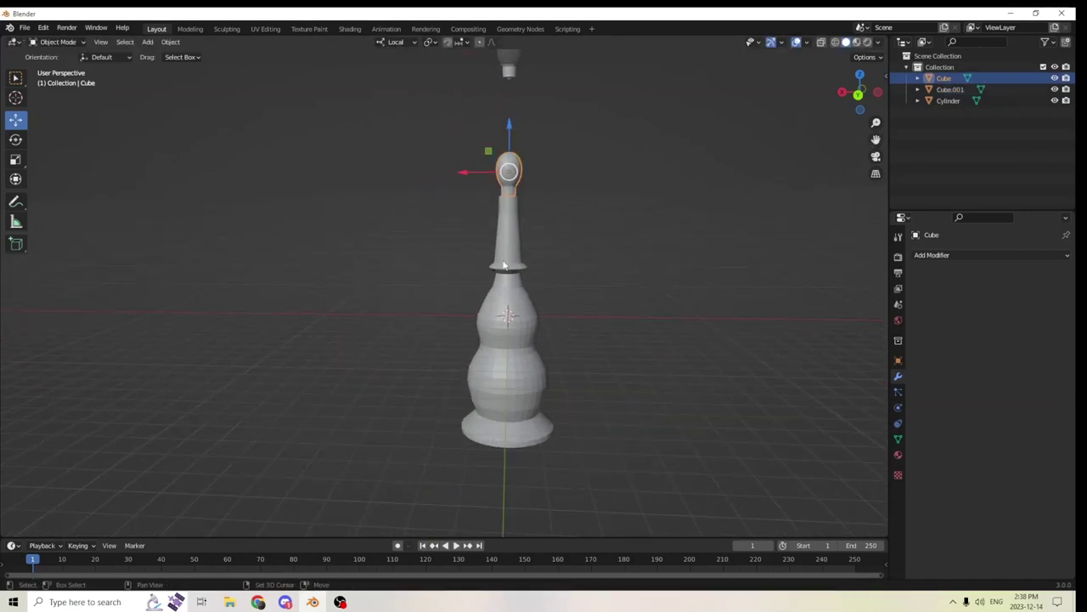
Examine from several angles how the bulb sits in the stand's socket, keeping the original bulb selected
shift+click(520, 204)
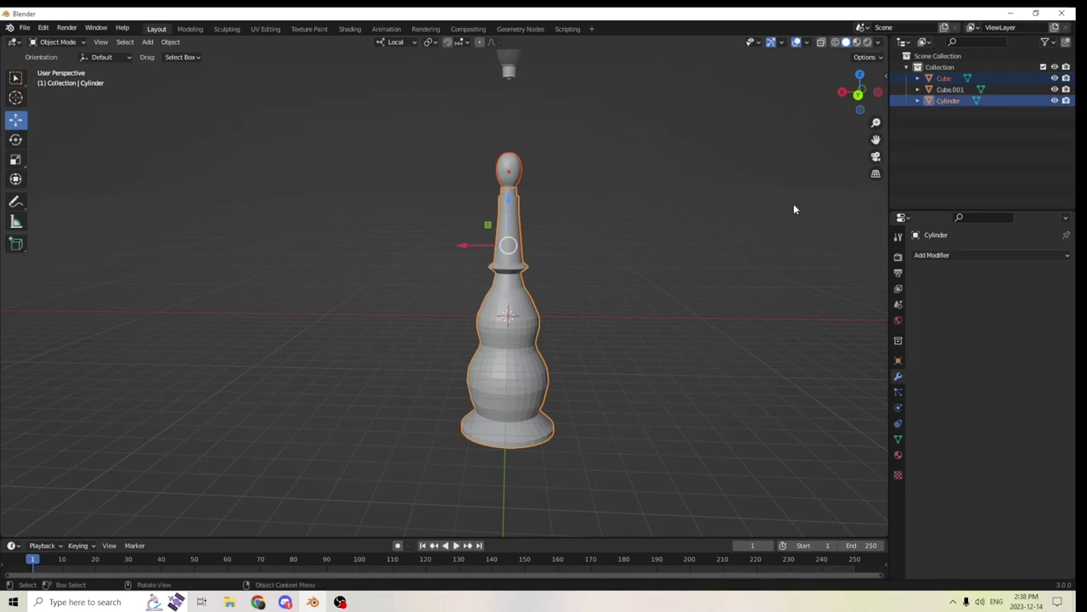
click(532, 165)
click(494, 153)
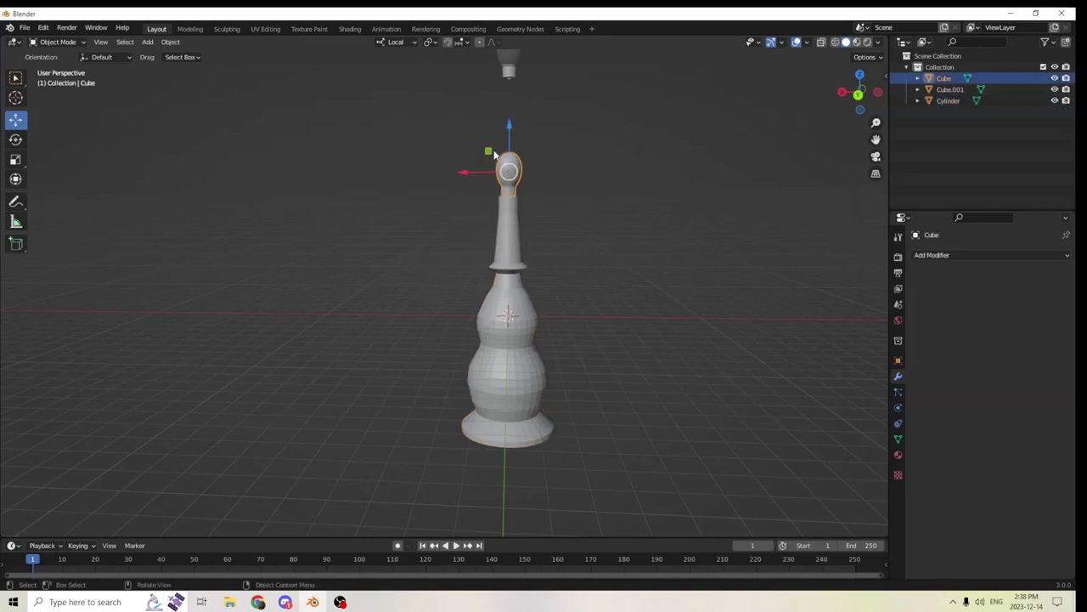
scroll(716, 162, up, 5)
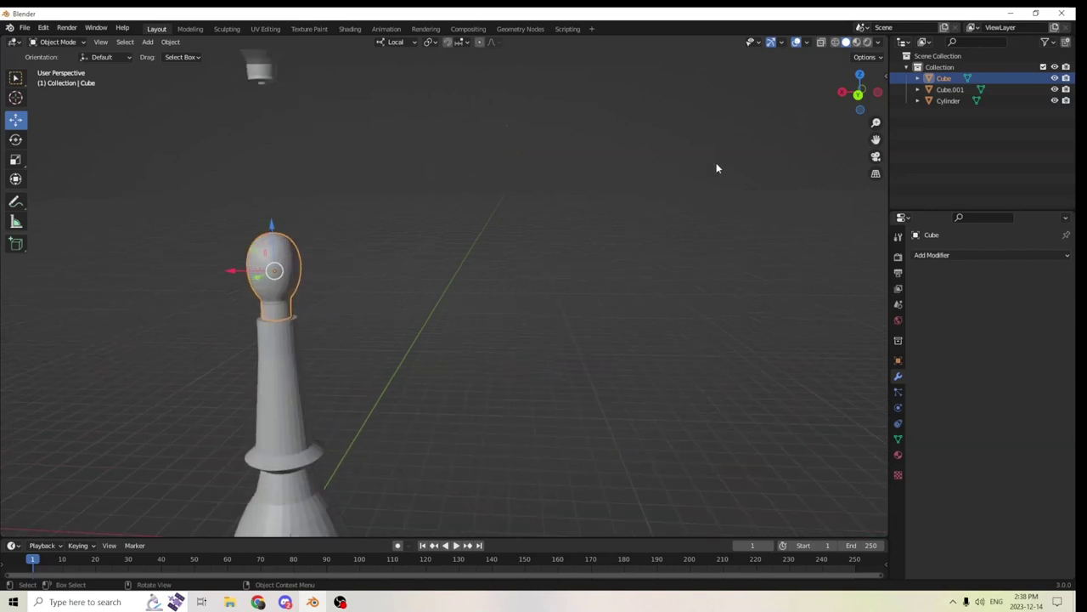
middle_drag(716, 162, 172, 240)
middle_drag(261, 257, 308, 236)
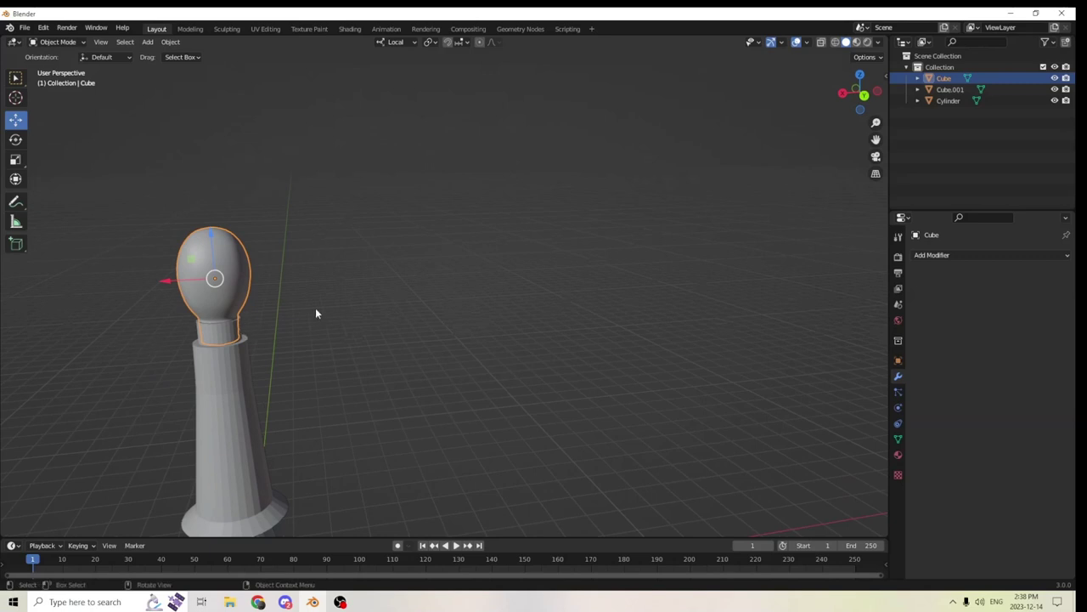
middle_drag(263, 316, 319, 250)
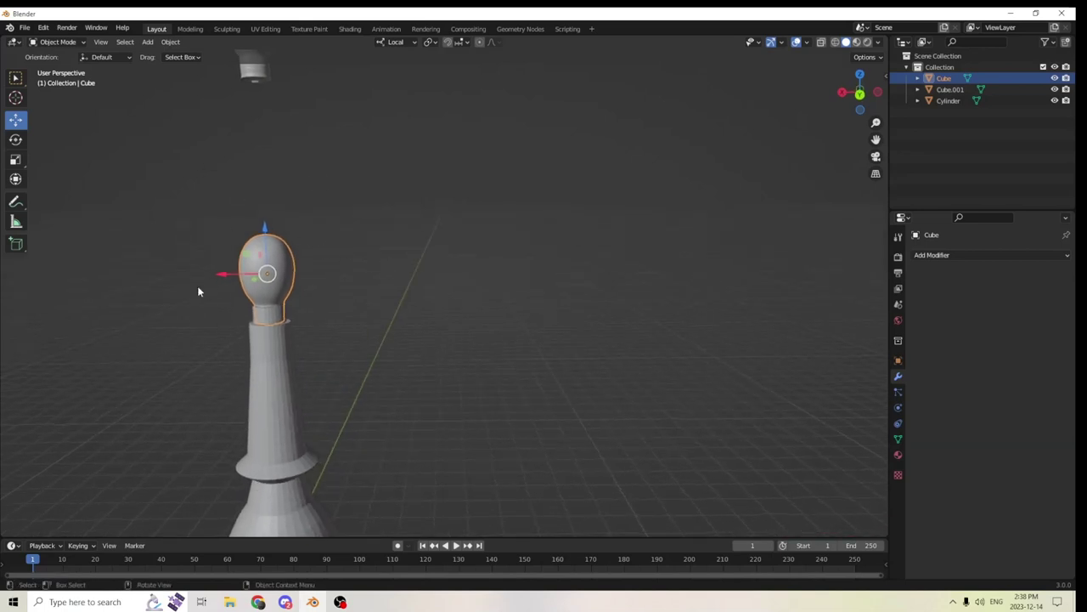
middle_drag(559, 250, 572, 230)
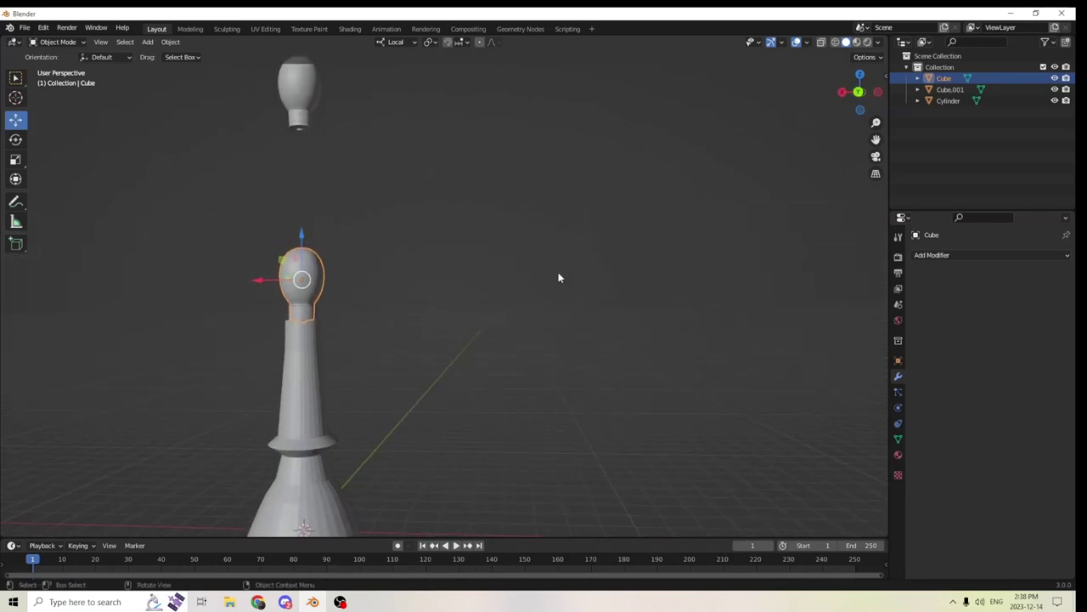
Add a cube mesh and raise it along Z until it surrounds the seated bulb
key(shift+a)
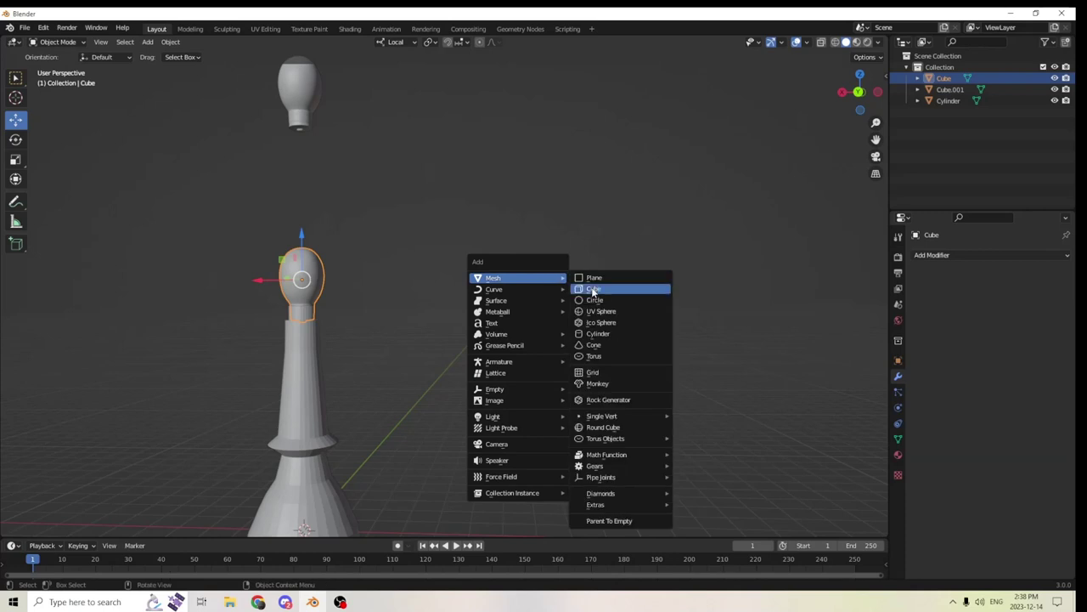
click(587, 289)
middle_drag(560, 290, 418, 370)
drag(353, 399, 342, 243)
scroll(341, 244, up, 4)
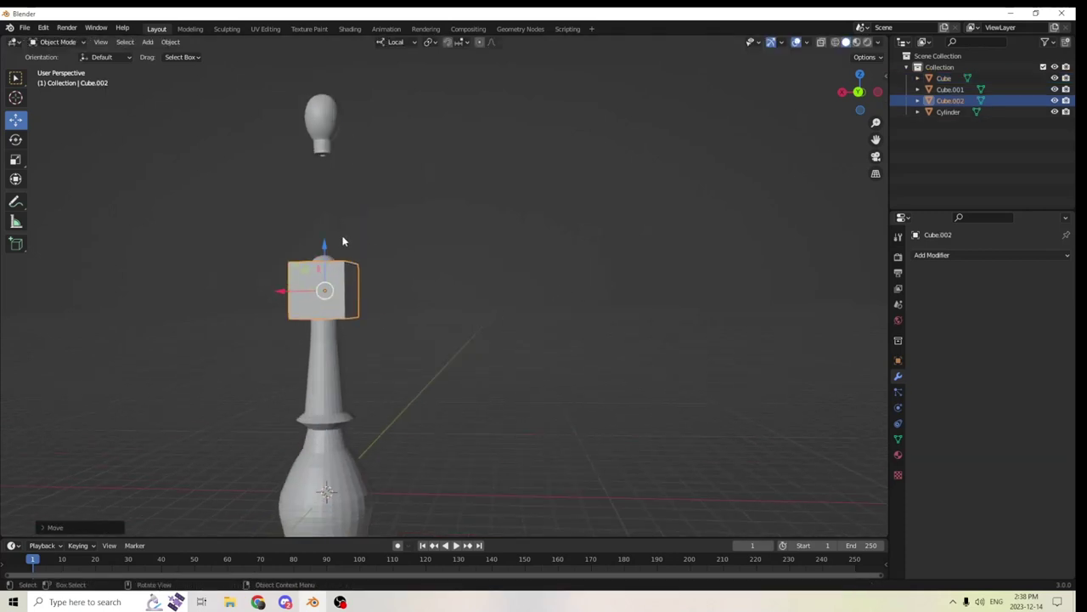
Stretch the cube vertically and scale it down uniformly into a tall block around the bulb
click(15, 139)
click(15, 159)
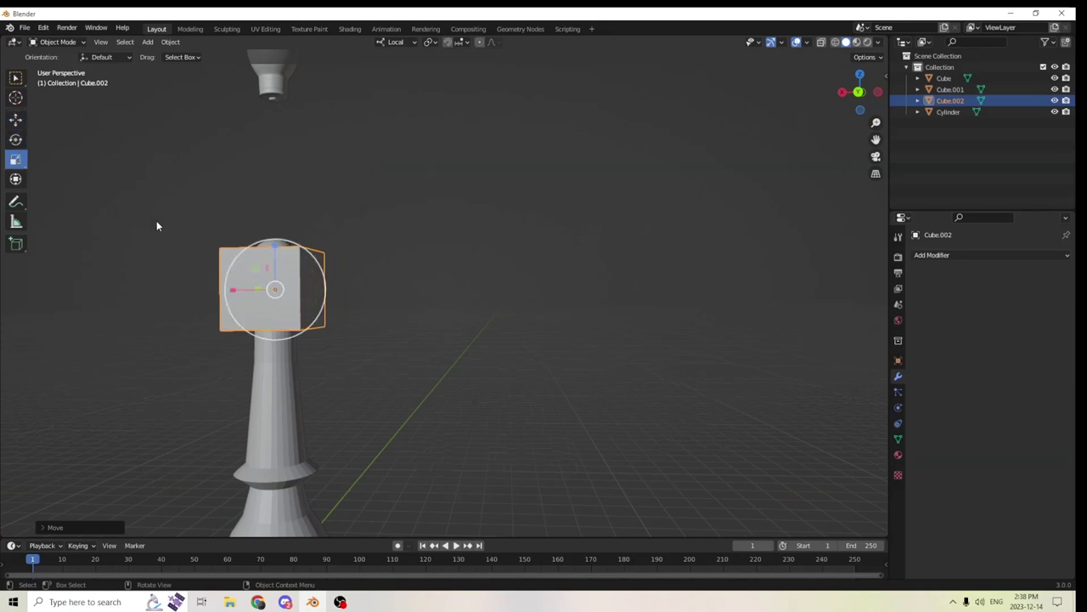
drag(276, 253, 275, 198)
key(s)
click(509, 282)
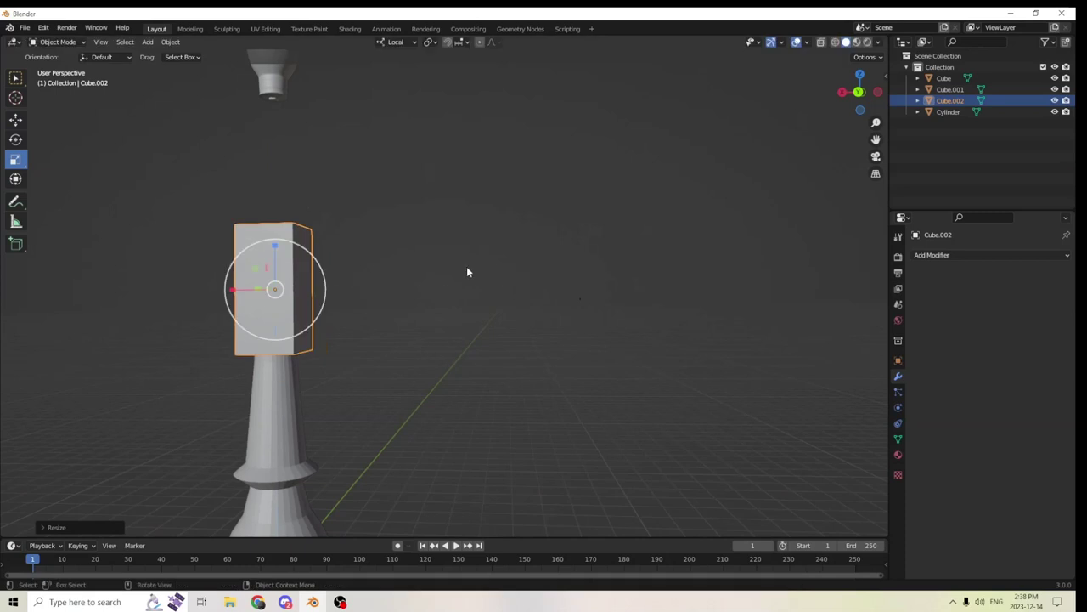
Flatten the block along its local Y axis into an upright slab thinner than the bulb
scroll(467, 266, up, 4)
middle_drag(470, 266, 611, 271)
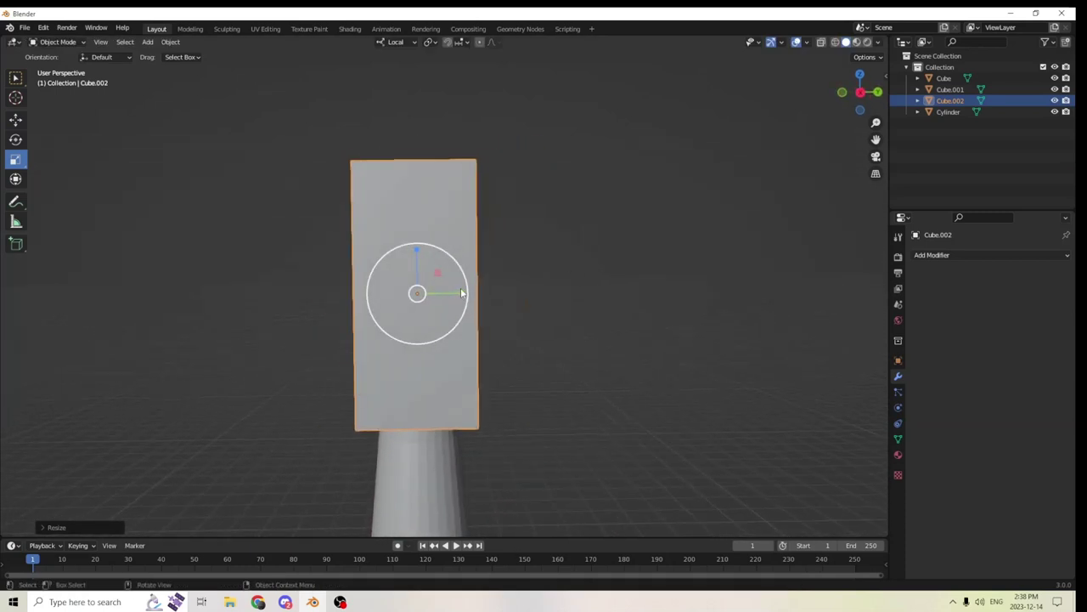
key(s)
right_click(448, 284)
drag(463, 296, 425, 294)
middle_drag(425, 294, 313, 285)
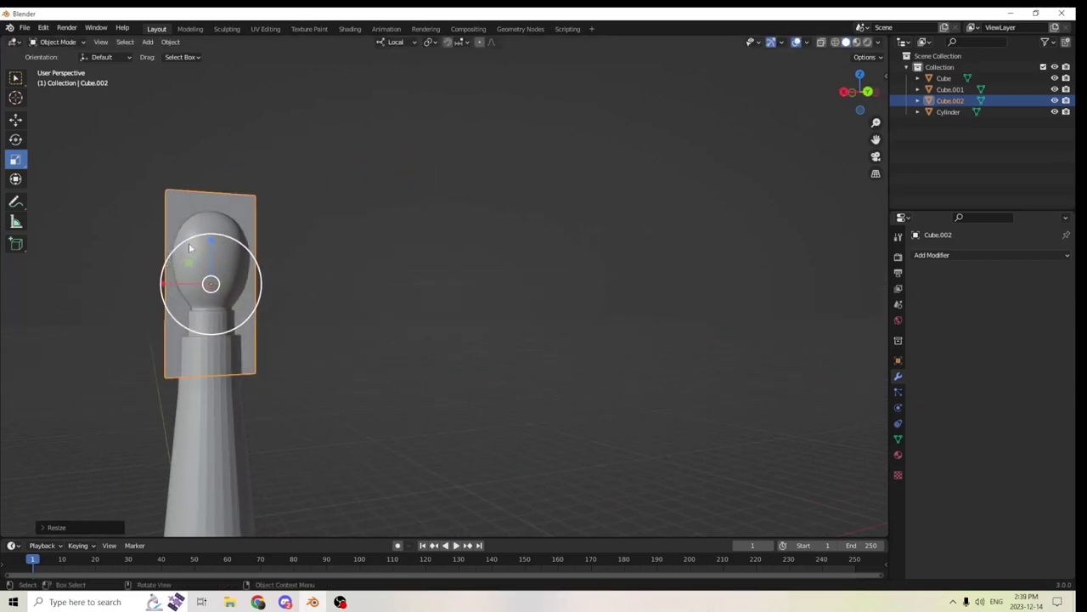
Reduce the slab's height and move it up so its lower edge sits near the socket's rim
click(234, 246)
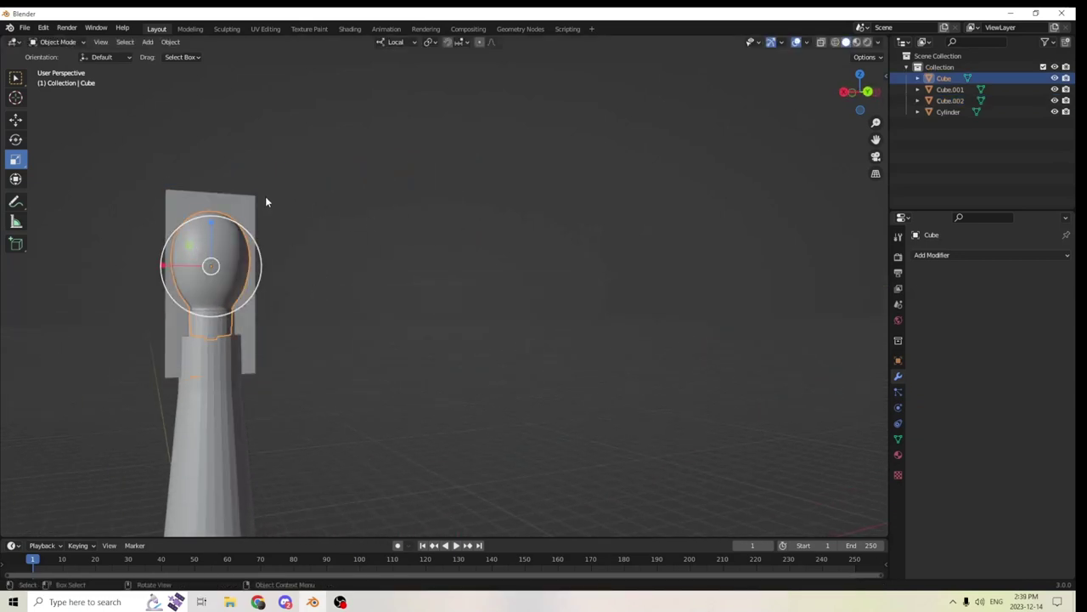
drag(162, 267, 149, 288)
click(165, 288)
middle_drag(150, 288, 223, 238)
key(Tab)
key(Tab)
drag(243, 246, 238, 217)
click(15, 119)
middle_drag(221, 232, 189, 211)
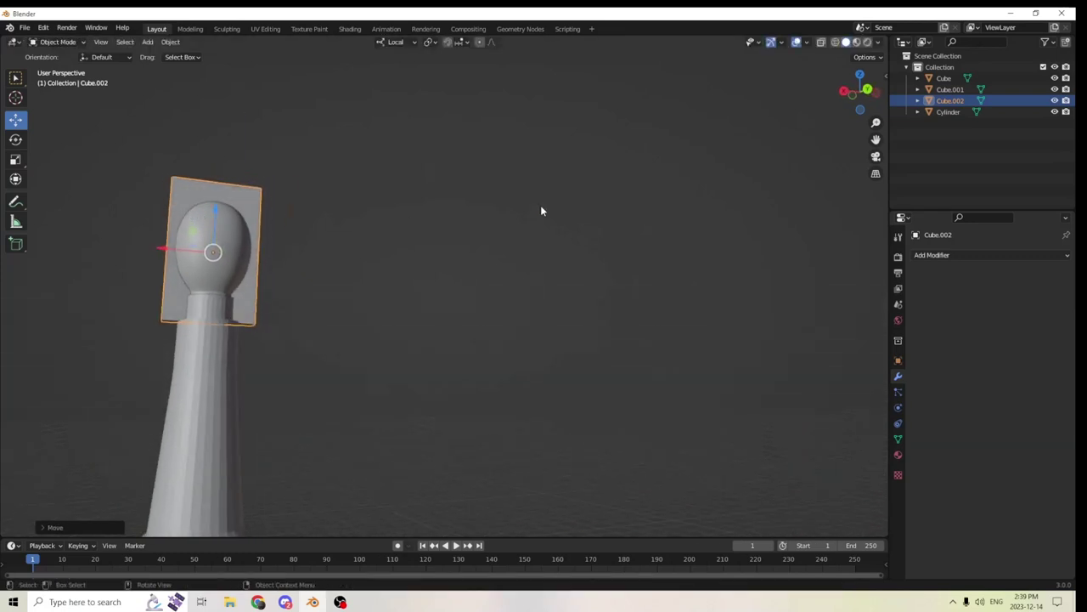
Open the slab in Edit Mode with edge selection
drag(876, 139, 968, 187)
scroll(620, 264, up, 2)
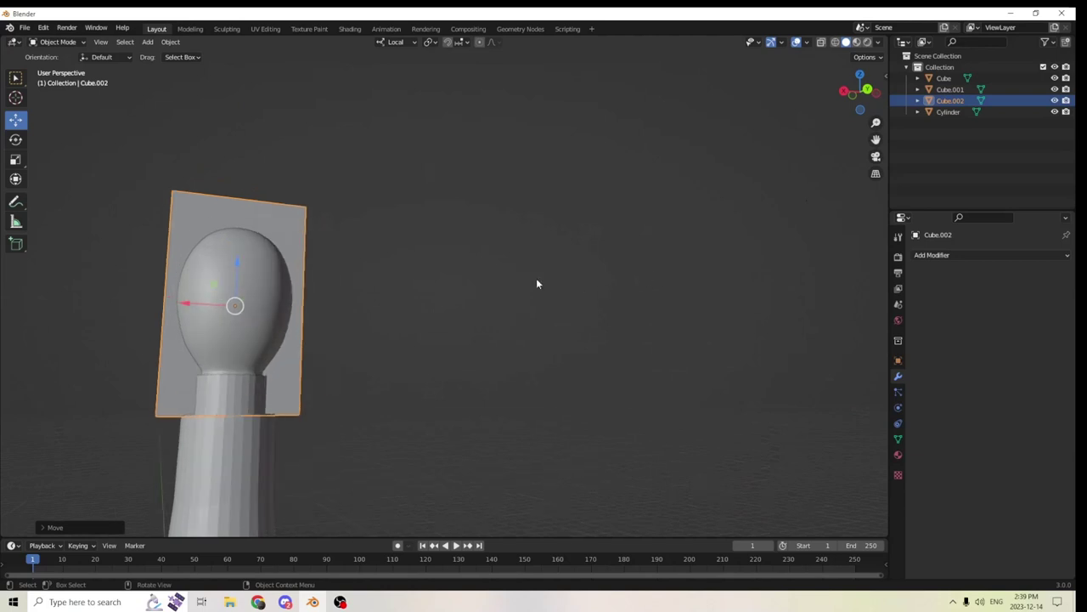
middle_drag(536, 279, 546, 316)
key(Tab)
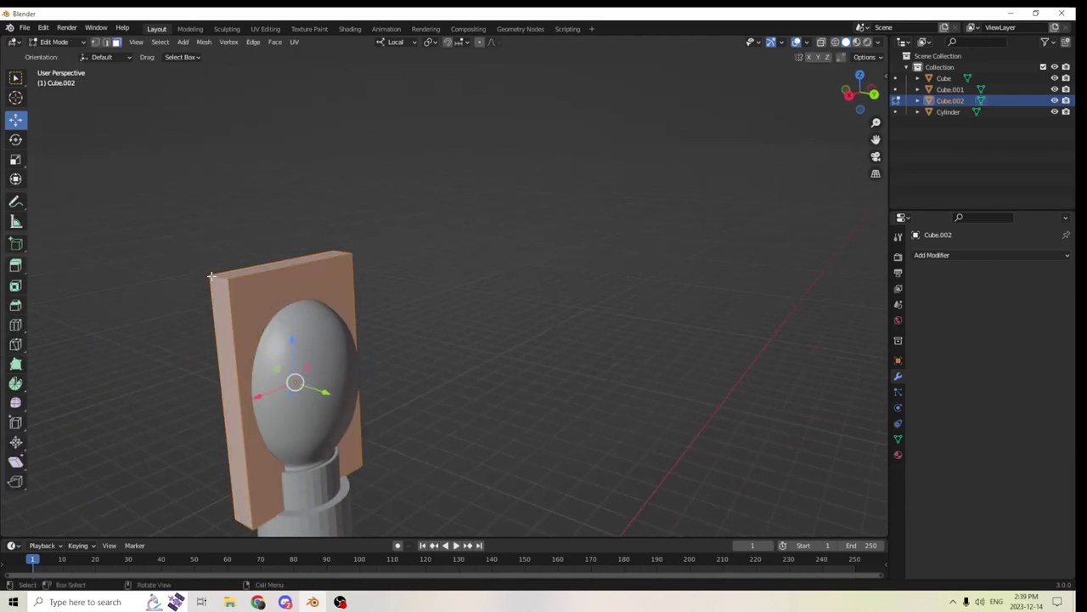
click(106, 42)
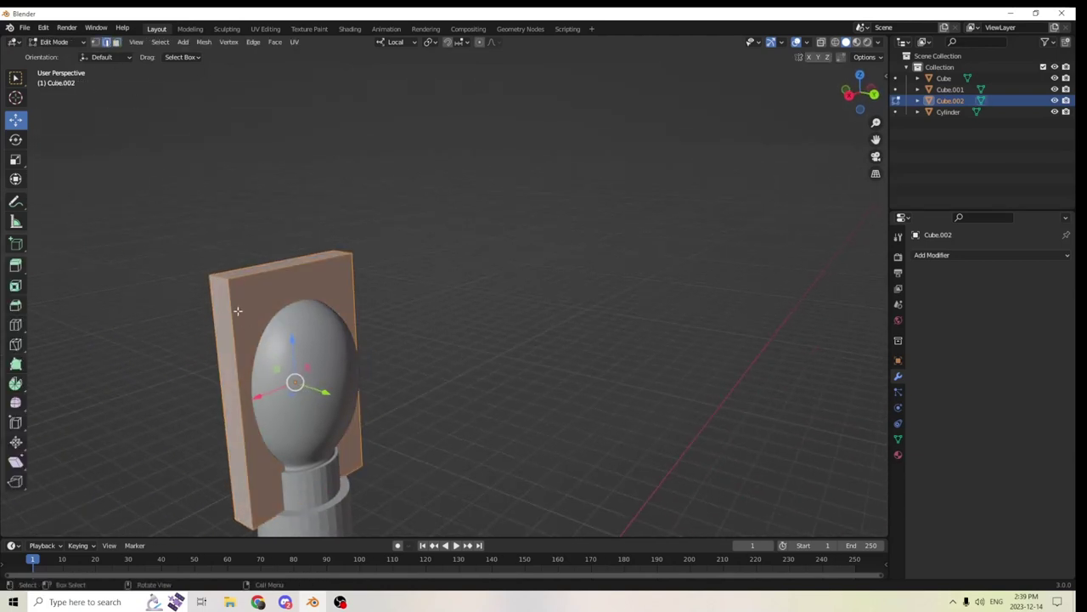
Try rounding the slab's two upper corner edges into an arch with a five-segment bevel
click(219, 277)
click(339, 254)
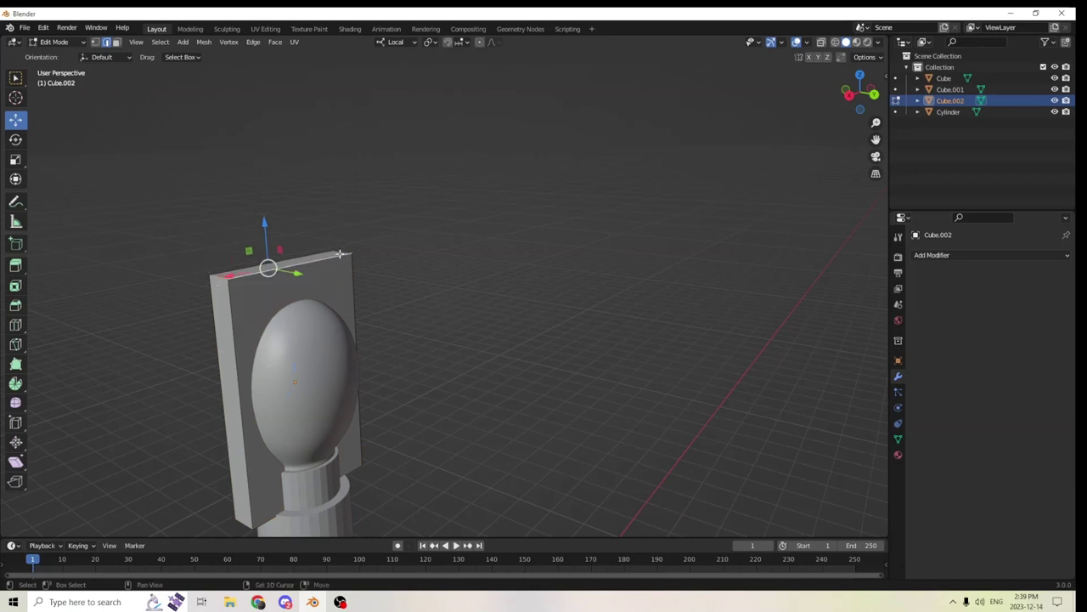
middle_drag(319, 264, 274, 271)
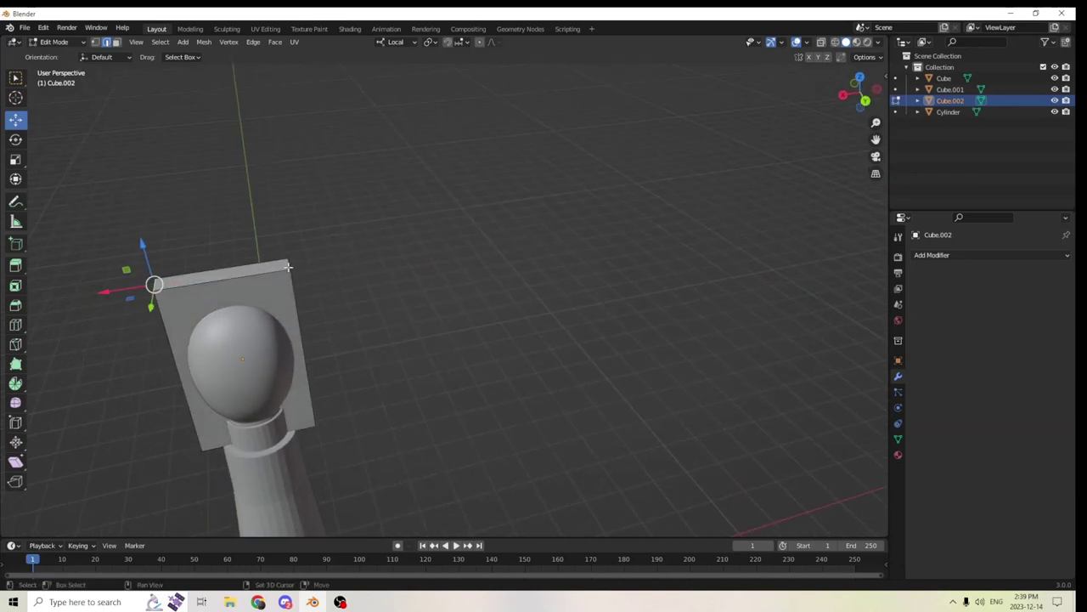
click(289, 265)
key(ctrl+b)
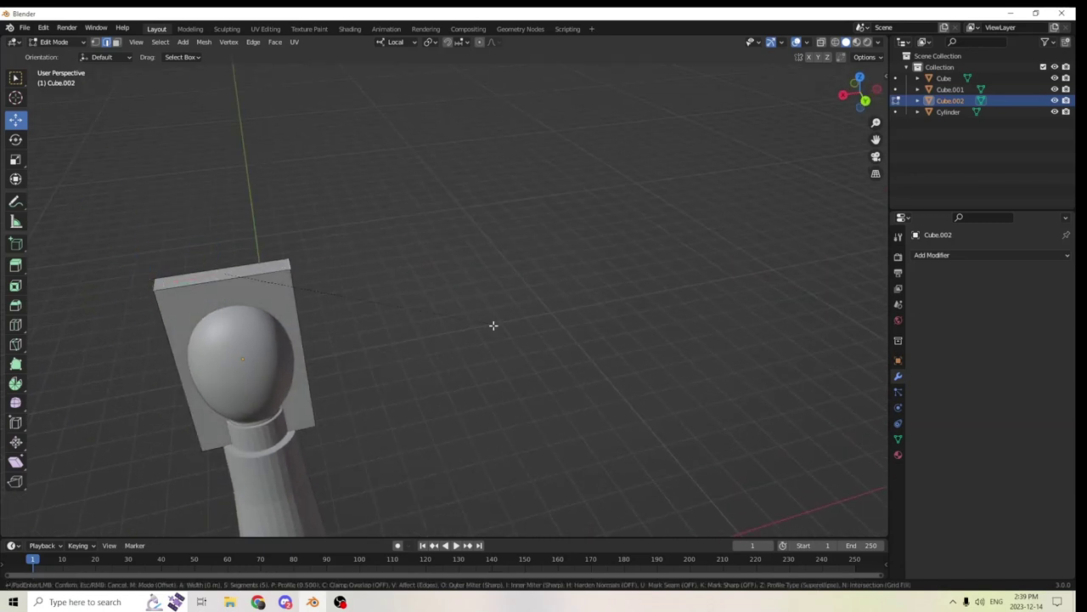
click(546, 334)
middle_drag(485, 311, 442, 282)
key(Tab)
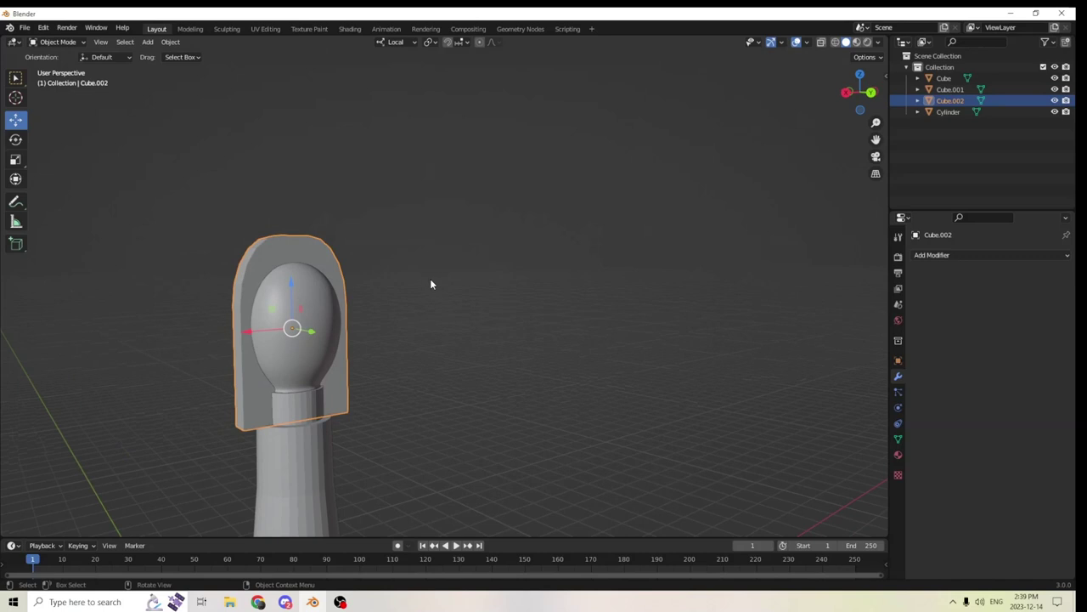
Try a loop cut on the slab's lower part, cancel it, and undo the corner bevel
key(Tab)
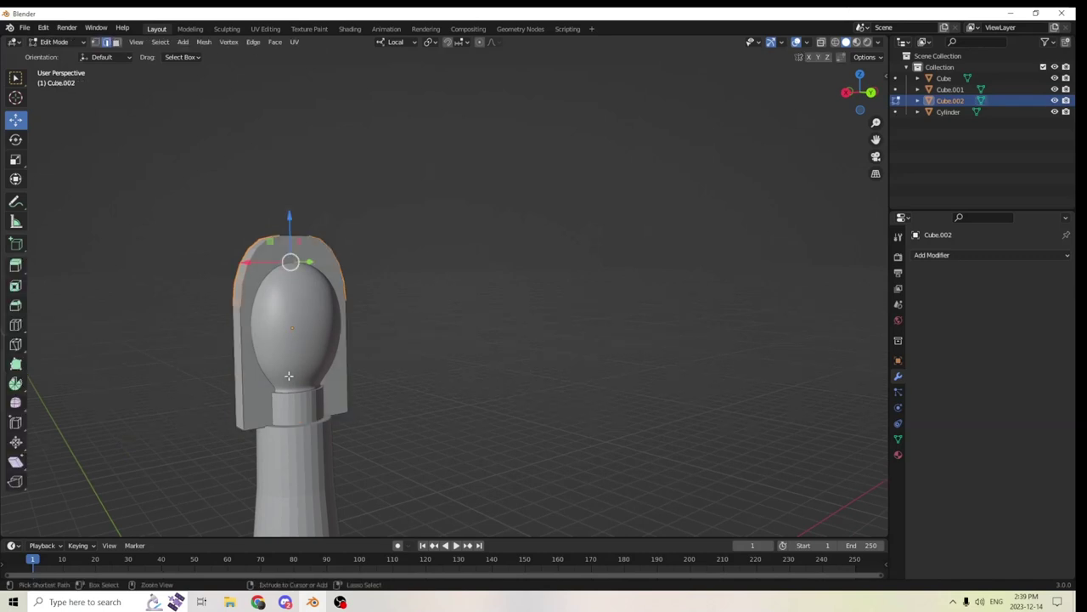
key(ctrl+r)
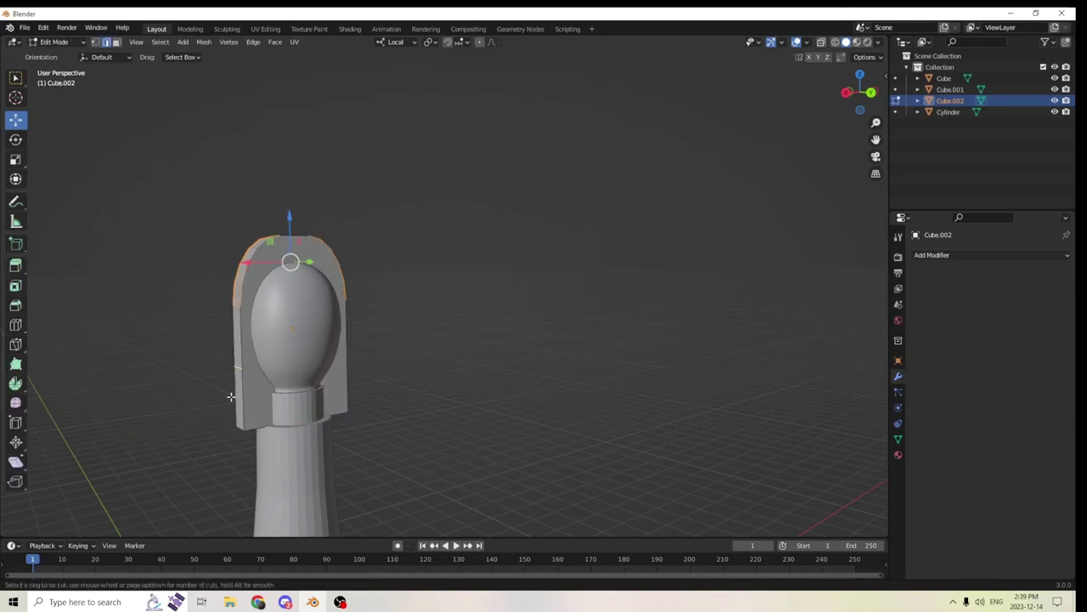
click(48, 30)
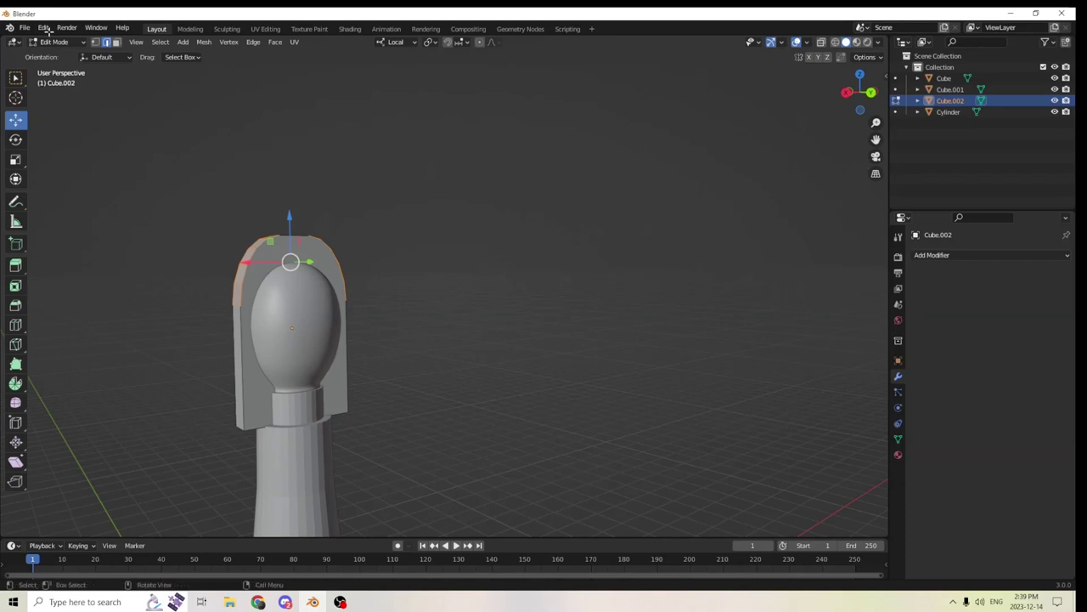
click(42, 28)
click(59, 40)
click(42, 28)
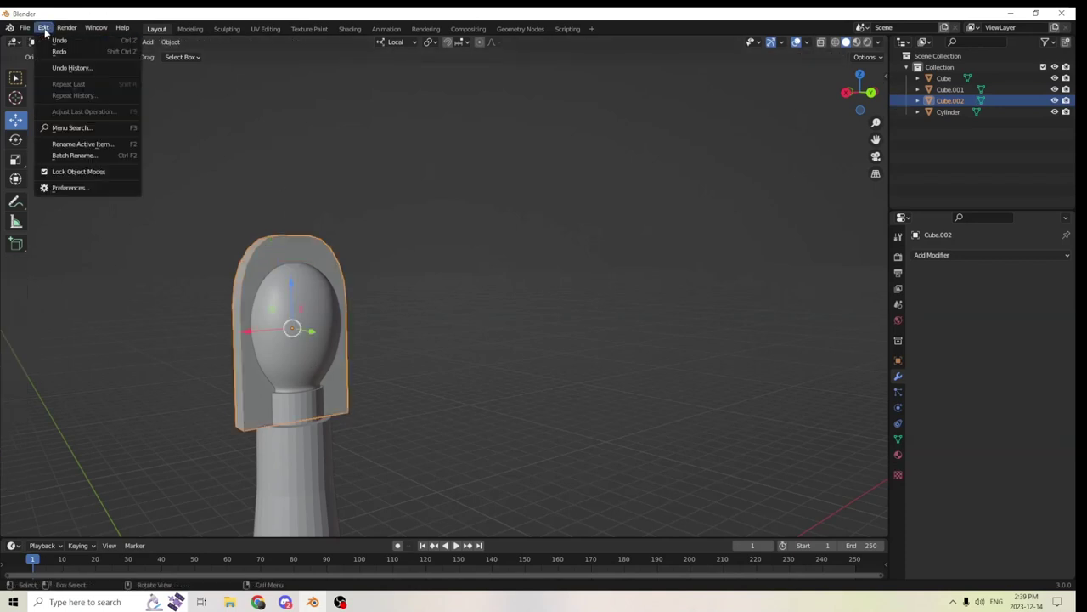
click(57, 41)
click(43, 28)
click(47, 40)
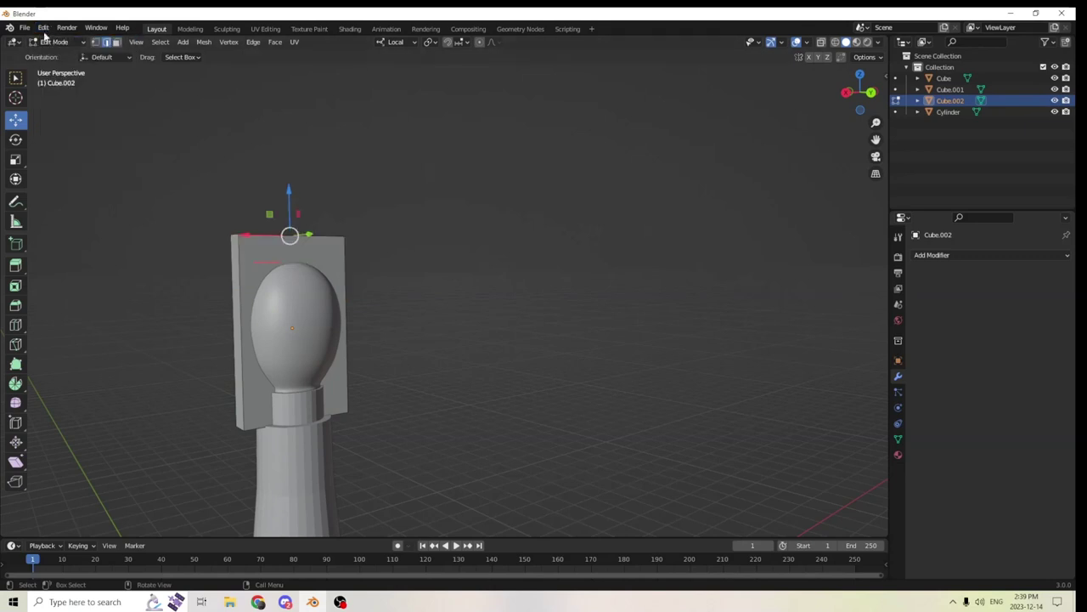
Add a horizontal loop cut around the slab and slide it down level with the top of the bulb's neck
middle_drag(492, 299, 387, 250)
click(429, 300)
middle_drag(433, 321, 405, 370)
key(Tab)
key(Tab)
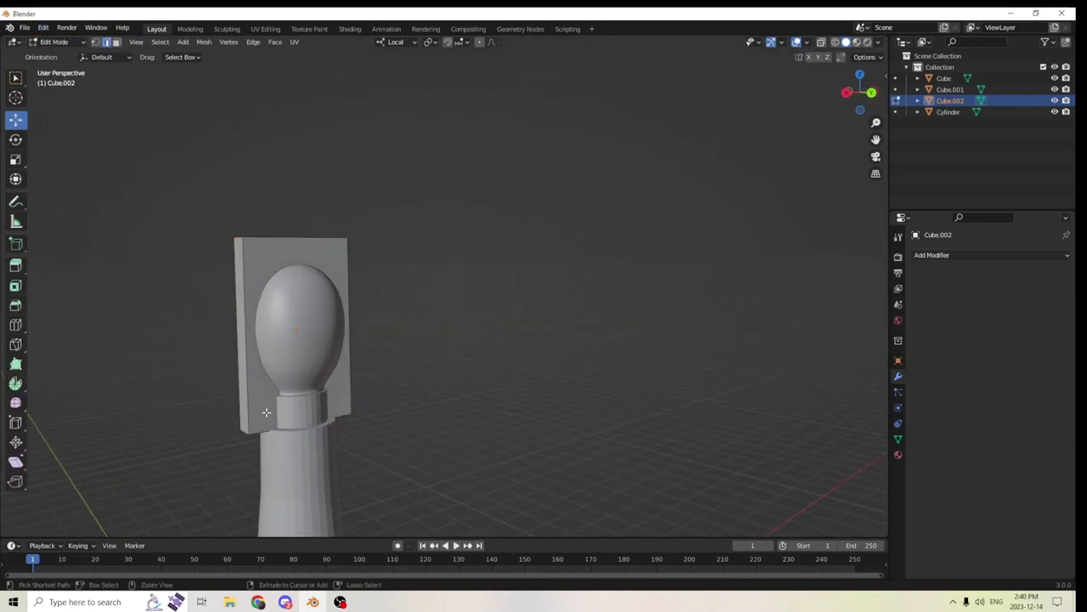
key(ctrl+r)
click(295, 329)
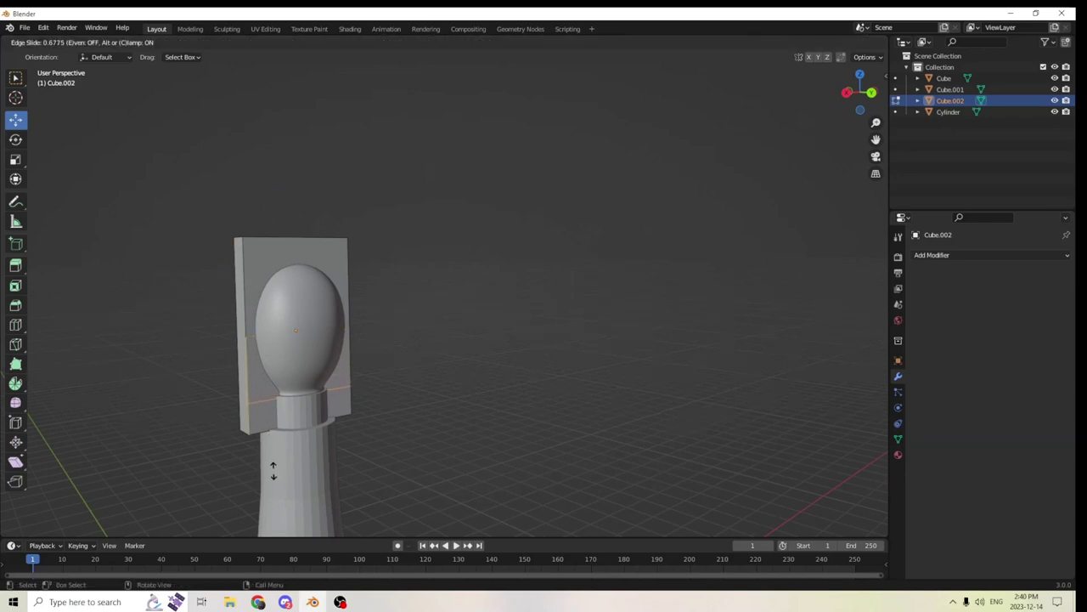
click(273, 468)
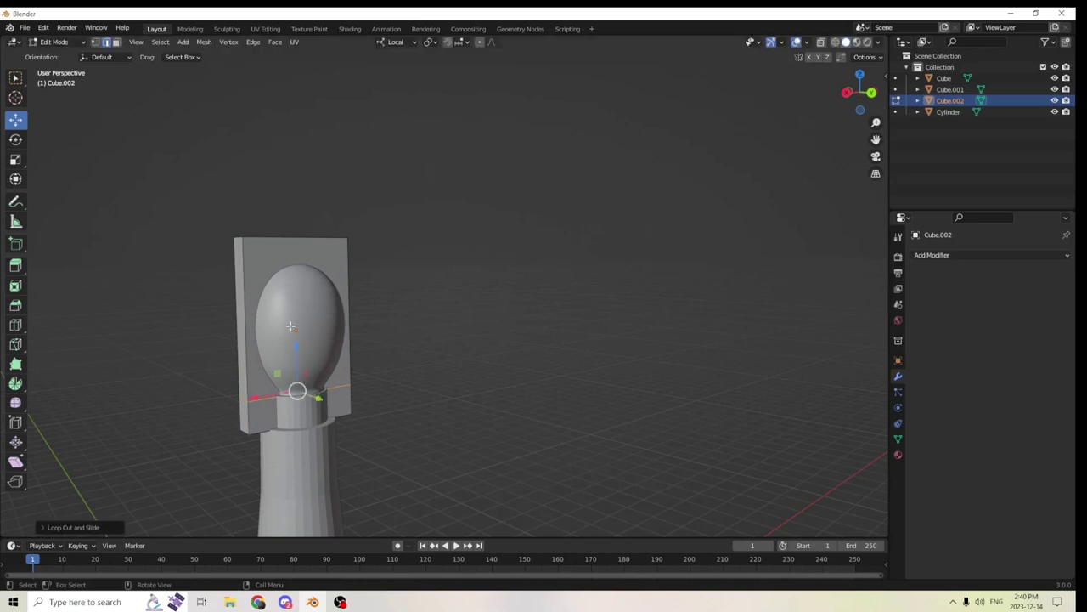
Bevel the slab's two upper corner edges with five segments to round its top into an arch over the bulb
middle_drag(290, 326, 285, 304)
key(Tab)
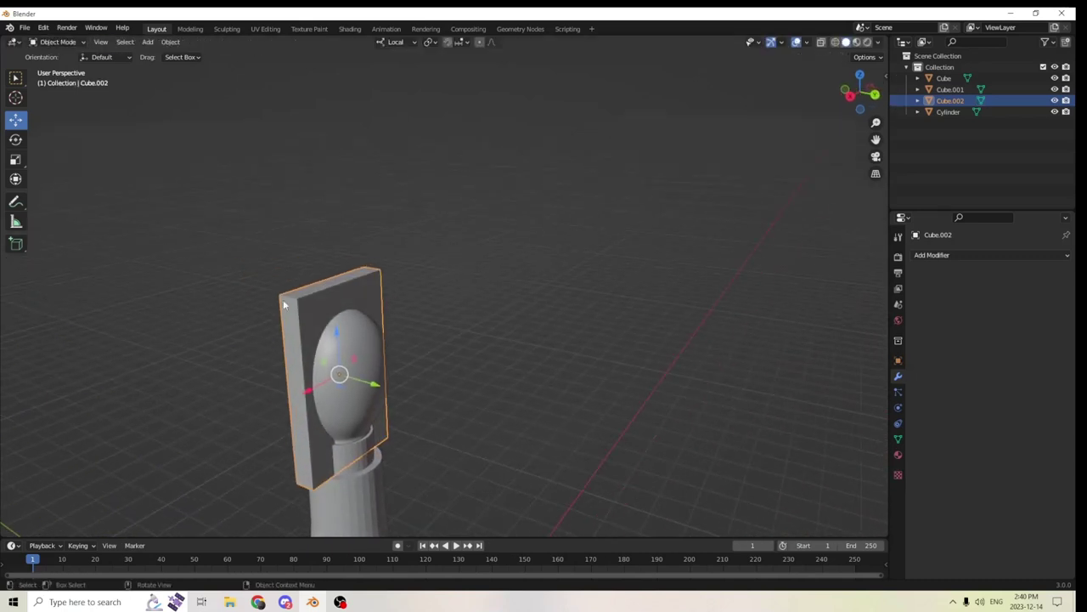
key(Tab)
key(Tab)
key(Tab)
click(285, 300)
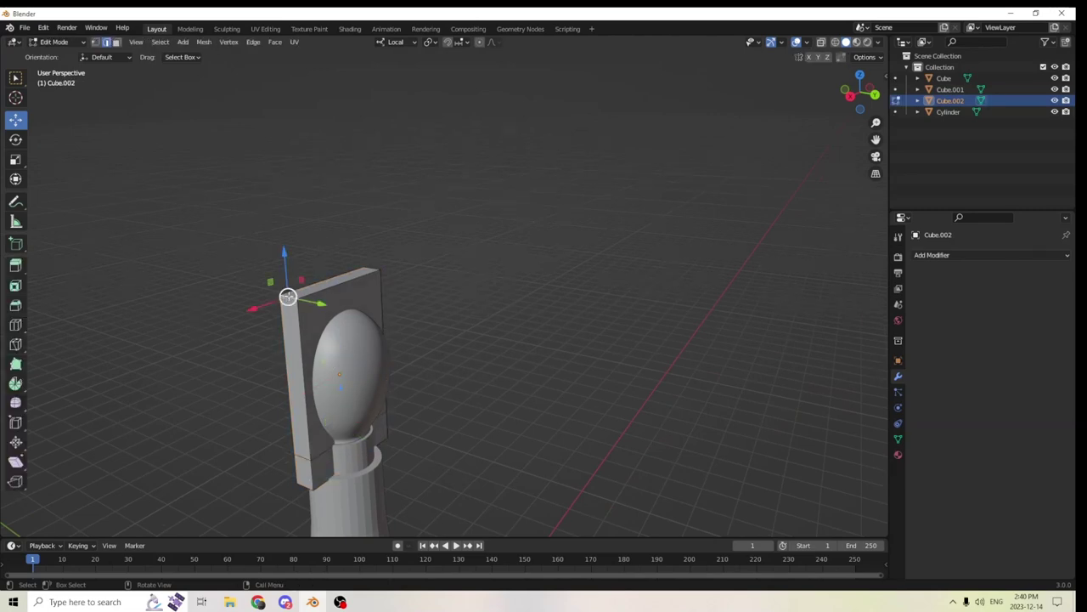
middle_drag(288, 298, 214, 331)
ctrl+click(312, 256)
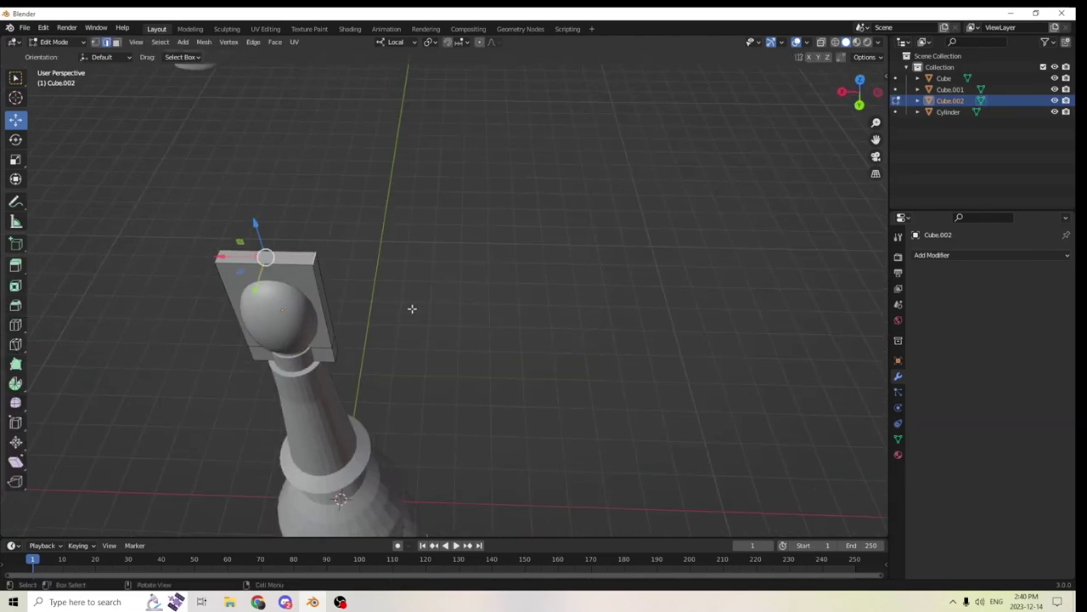
middle_drag(413, 309, 432, 257)
key(ctrl+b)
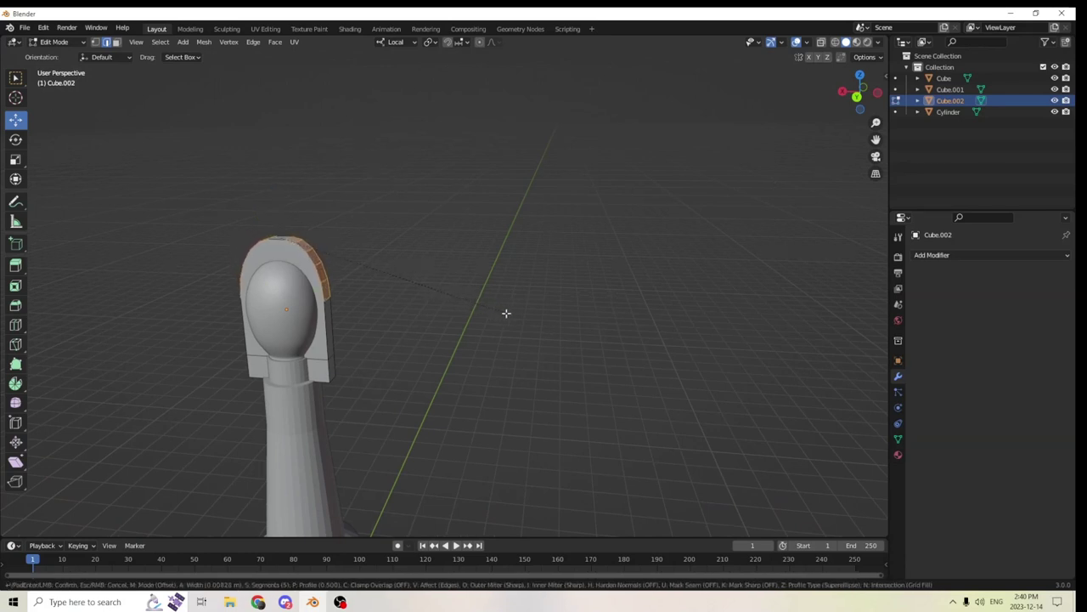
click(508, 312)
middle_drag(508, 313, 503, 249)
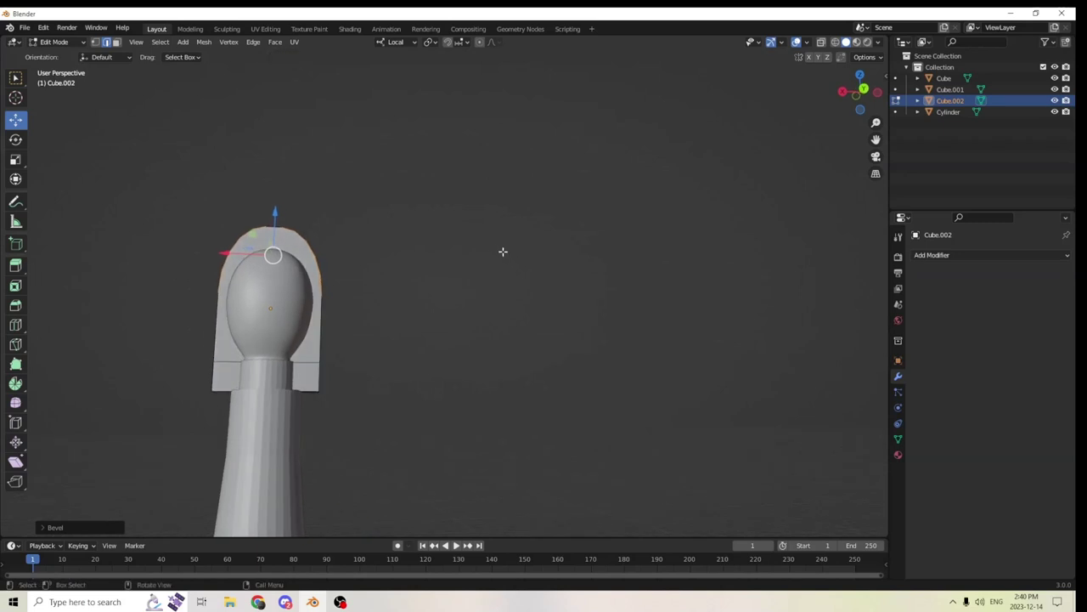
click(16, 160)
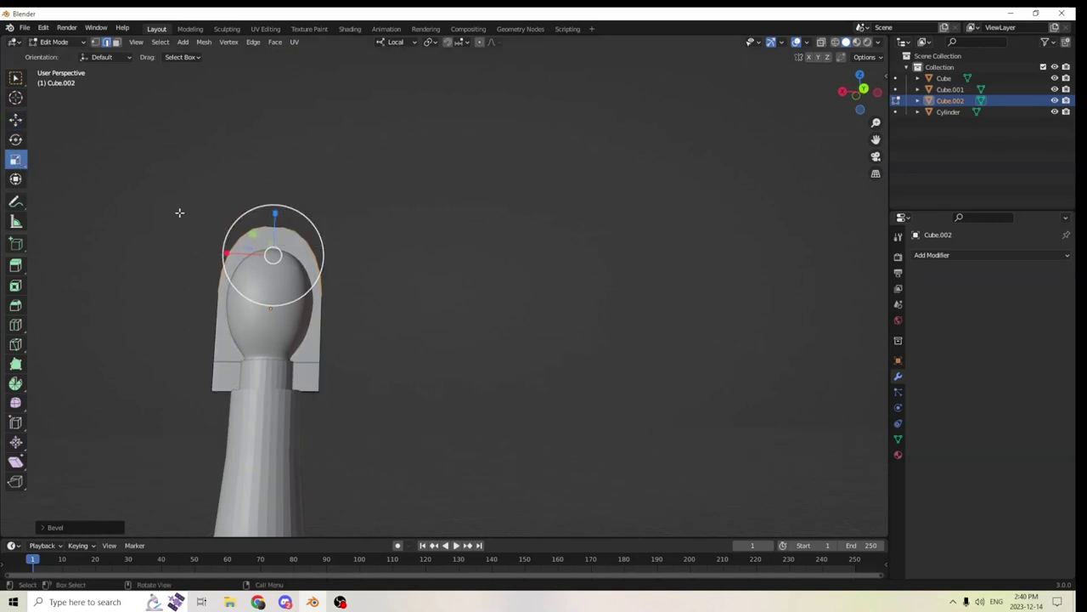
Scale the slab very slightly in height as a whole object and try moving it down along Z
key(Tab)
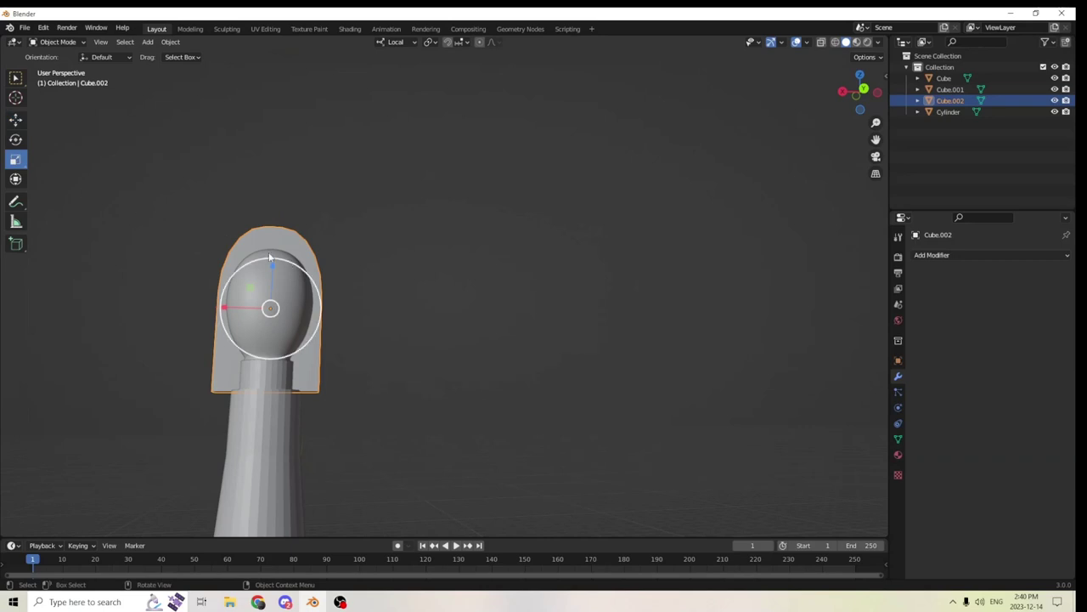
drag(272, 266, 272, 270)
middle_drag(272, 269, 316, 285)
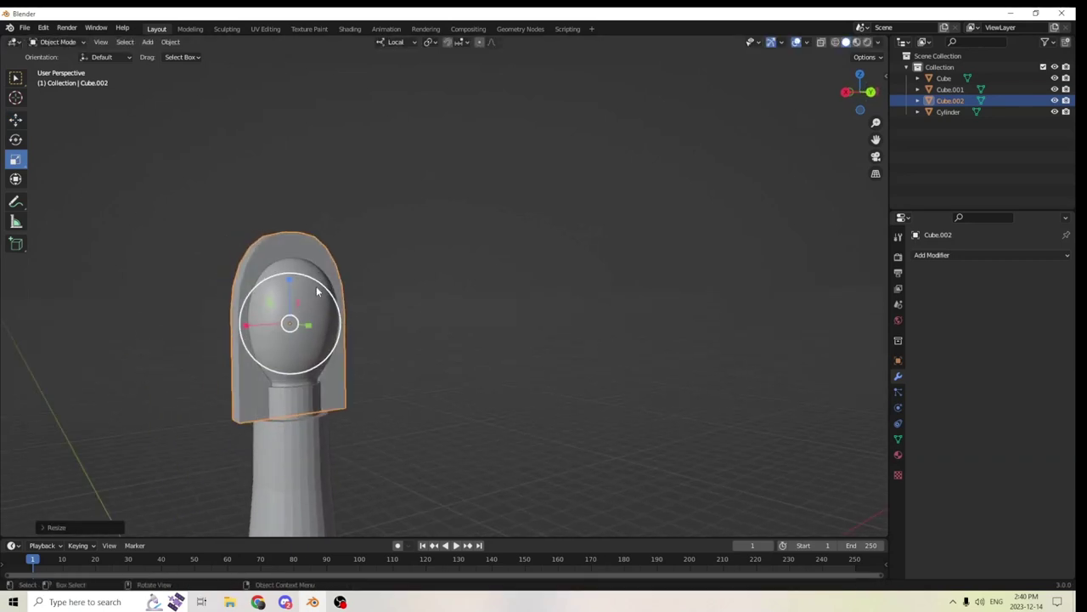
click(16, 119)
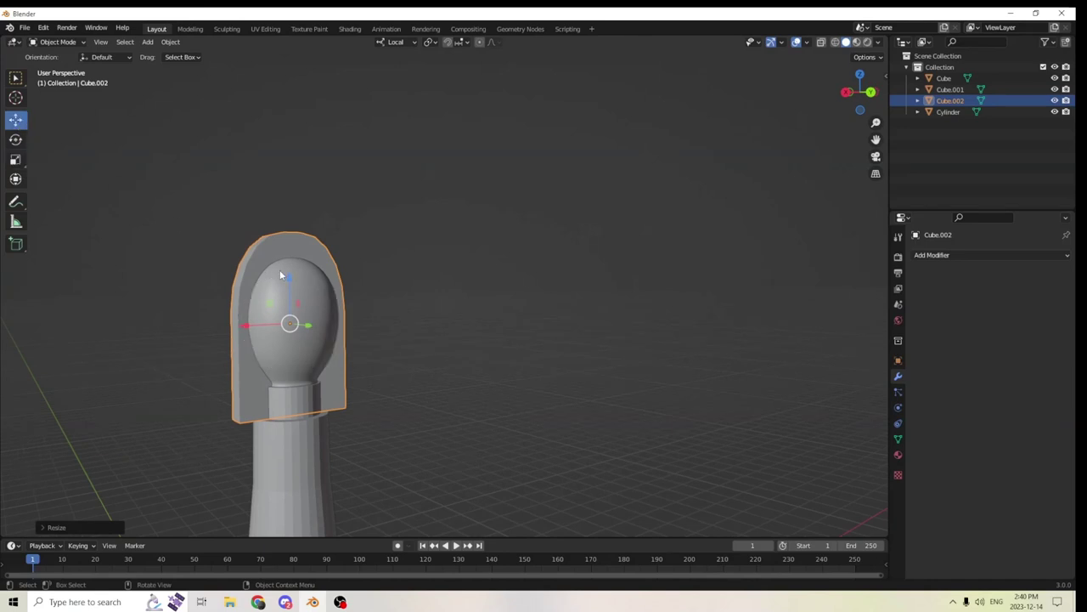
drag(286, 273, 284, 293)
right_click(284, 292)
middle_drag(285, 298, 290, 250)
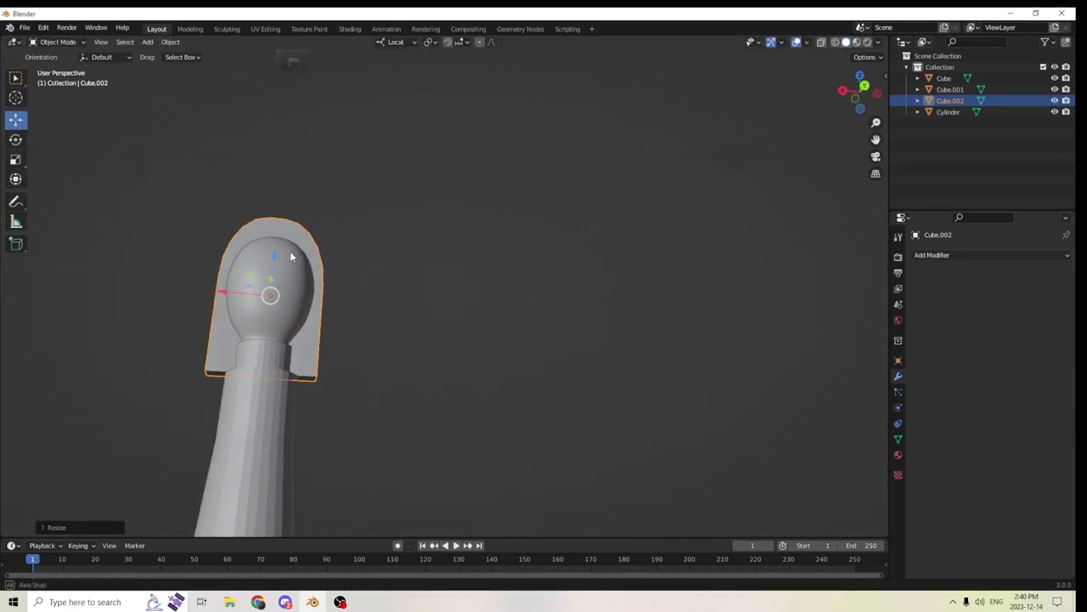
Taper the slab's base by scaling its two bottom outer edges inward along X toward the rim of the stand
key(Tab)
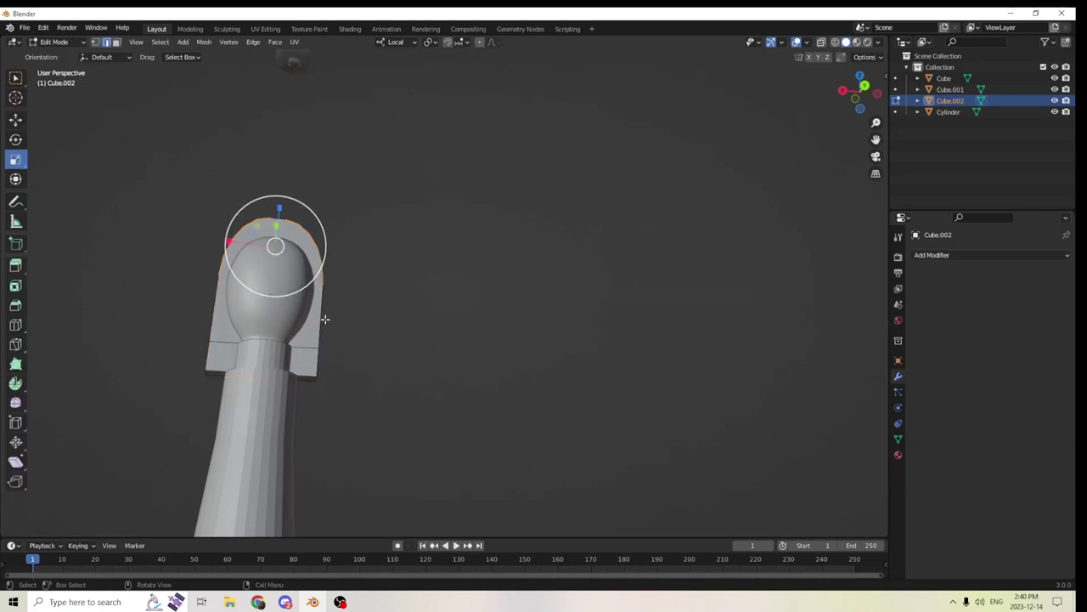
middle_drag(323, 318, 267, 358)
click(272, 422)
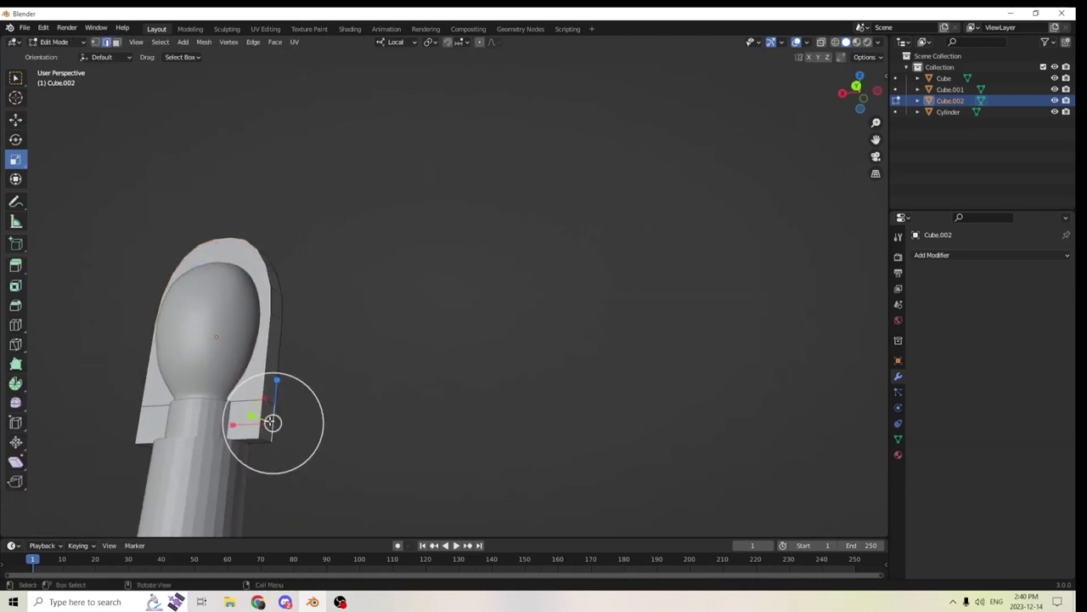
click(262, 439)
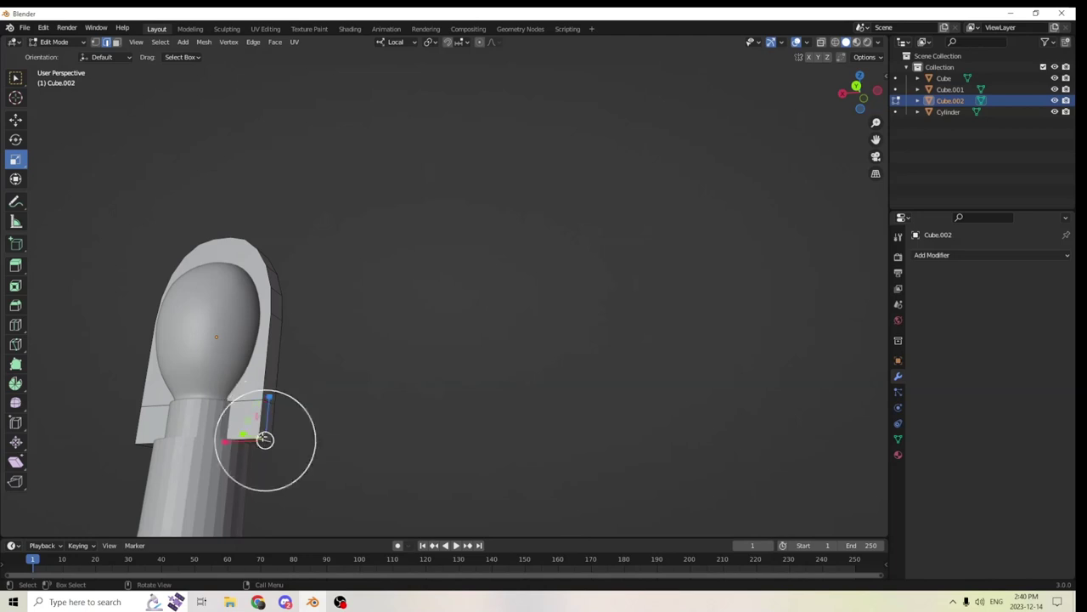
middle_drag(214, 372, 267, 375)
shift+click(161, 393)
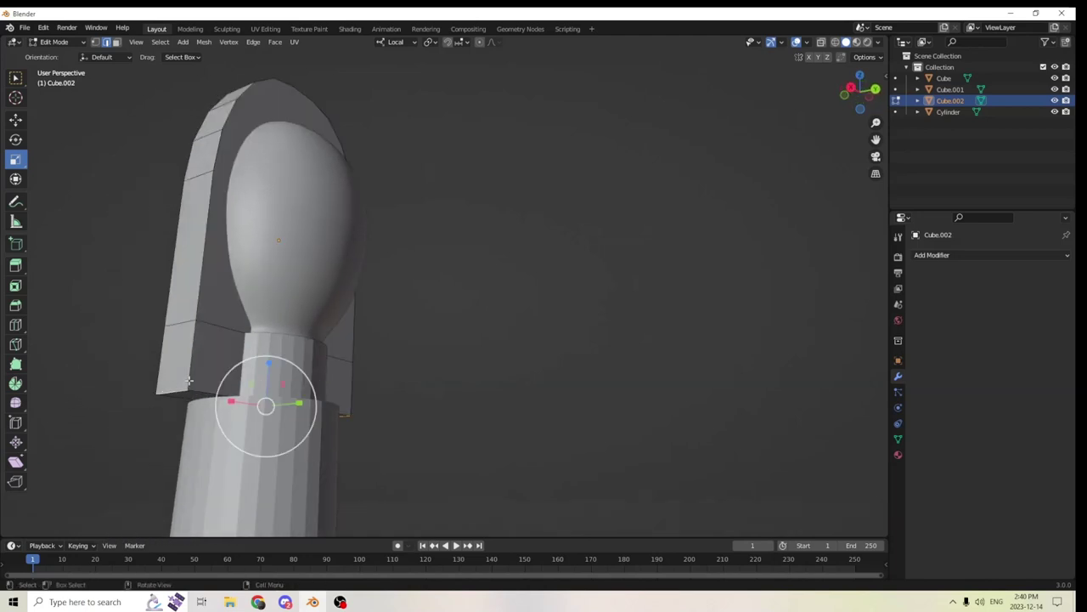
middle_drag(161, 394, 114, 423)
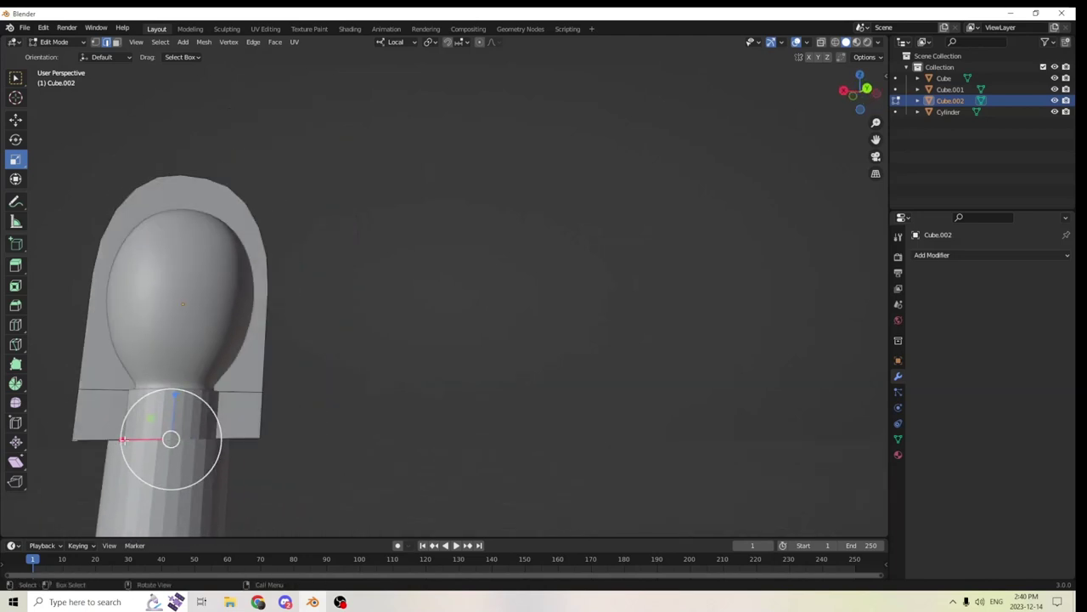
drag(123, 439, 143, 440)
middle_drag(166, 366, 159, 328)
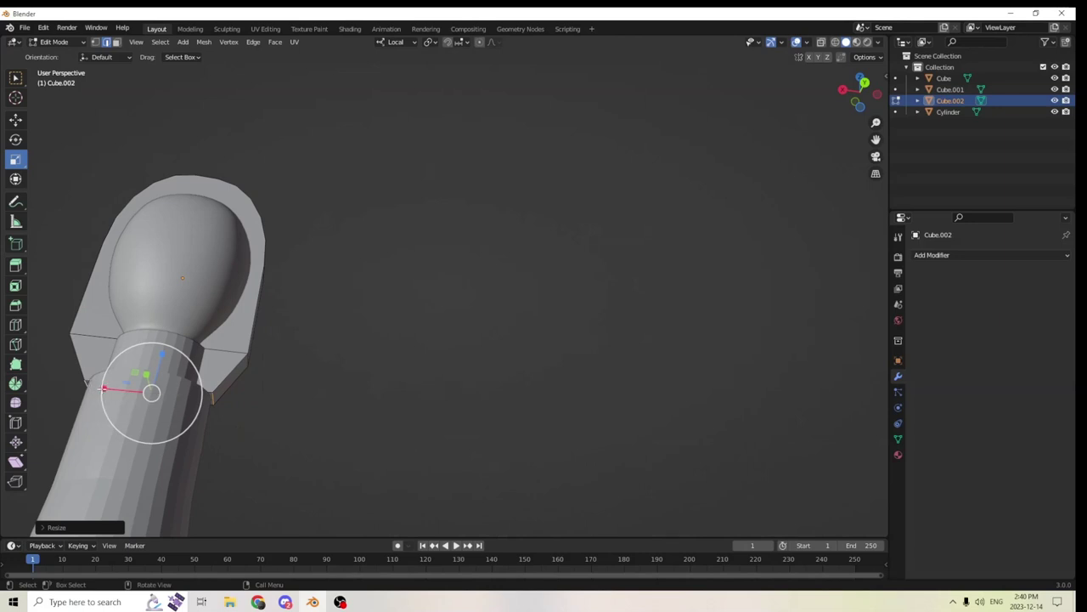
drag(102, 388, 102, 390)
Scale the slab's two side edges at neck level inward along local X to about 0.80, then return to Object Mode
middle_drag(153, 340, 247, 346)
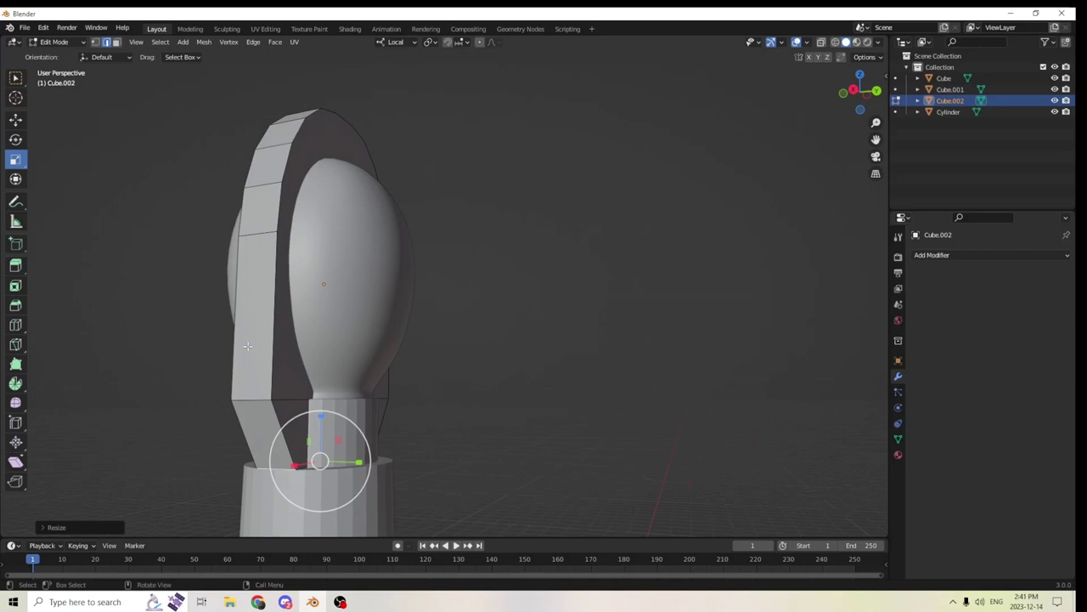
click(235, 401)
middle_drag(235, 401, 204, 371)
shift+click(253, 393)
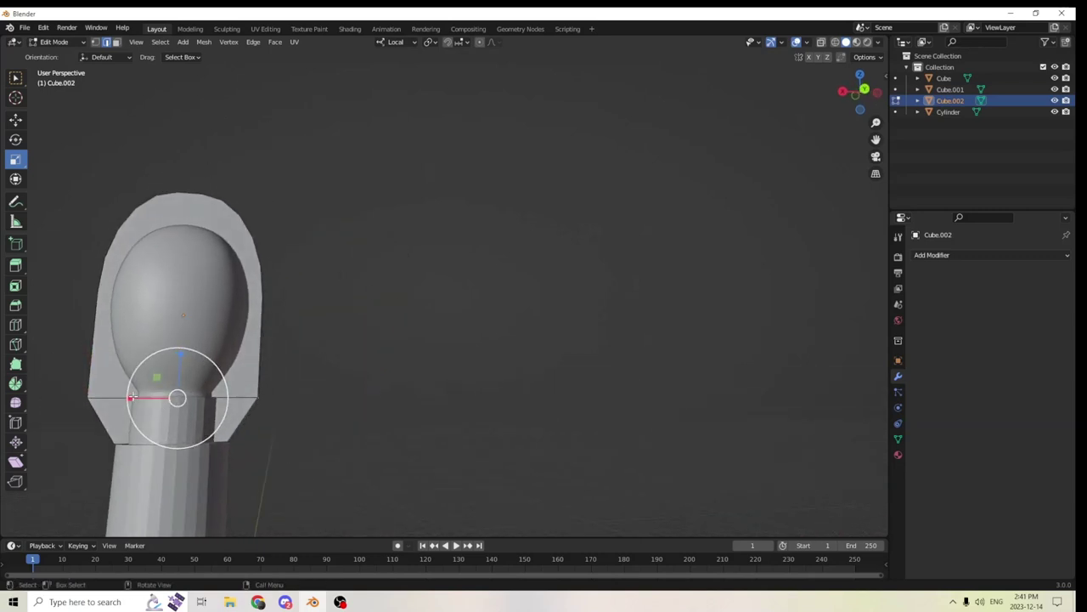
key(s)
key(x)
key(x)
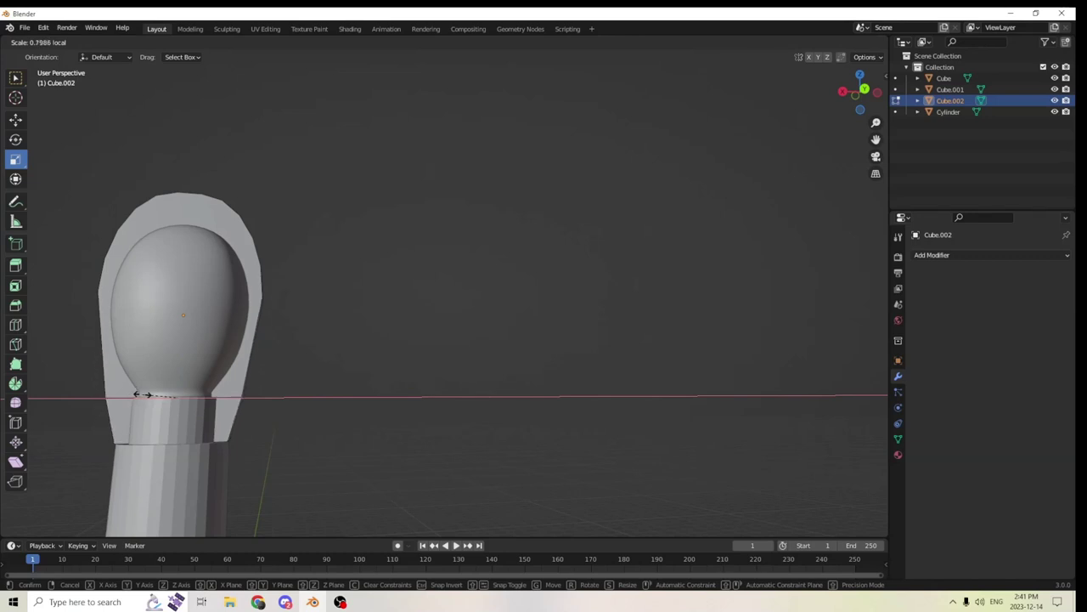
click(143, 394)
middle_drag(151, 382, 218, 378)
key(Tab)
scroll(320, 390, down, 1)
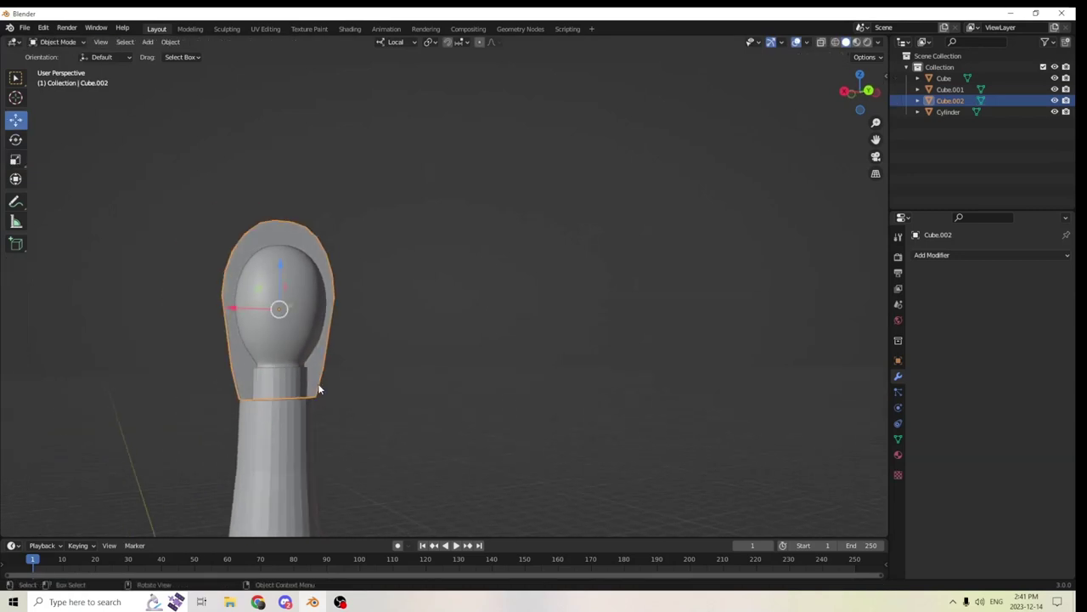
Duplicate the slab in place and scale the copy along Y to make it much thicker than the original
middle_drag(319, 389, 500, 331)
key(shift+d)
right_click(345, 369)
click(14, 160)
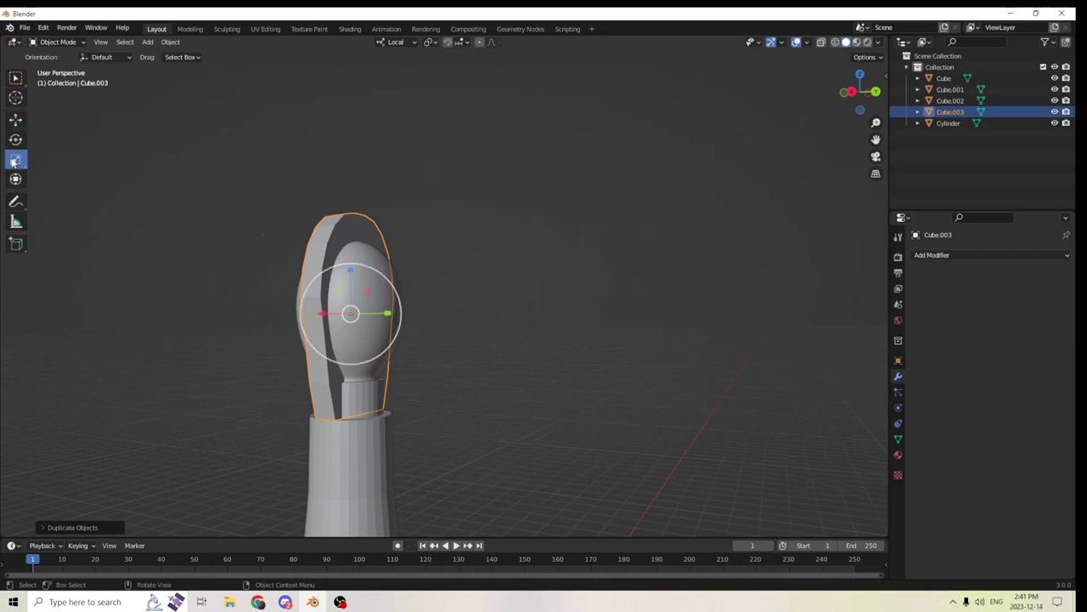
drag(388, 316, 502, 335)
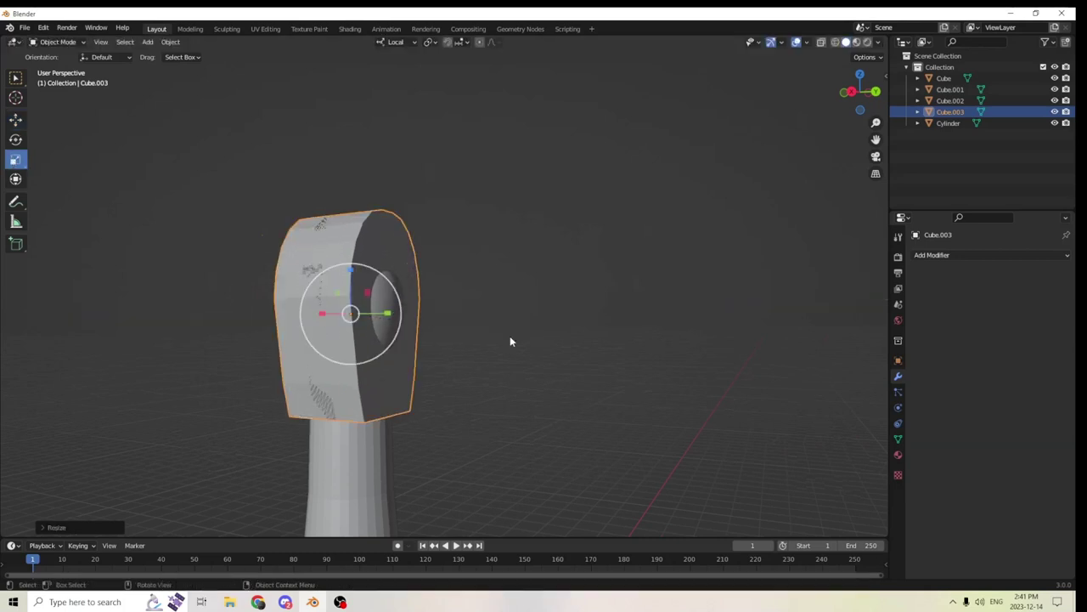
Scale the thick copy uniformly to about 0.89 and lower it along Z so it reaches past the slab's base
middle_drag(596, 327, 528, 309)
key(s)
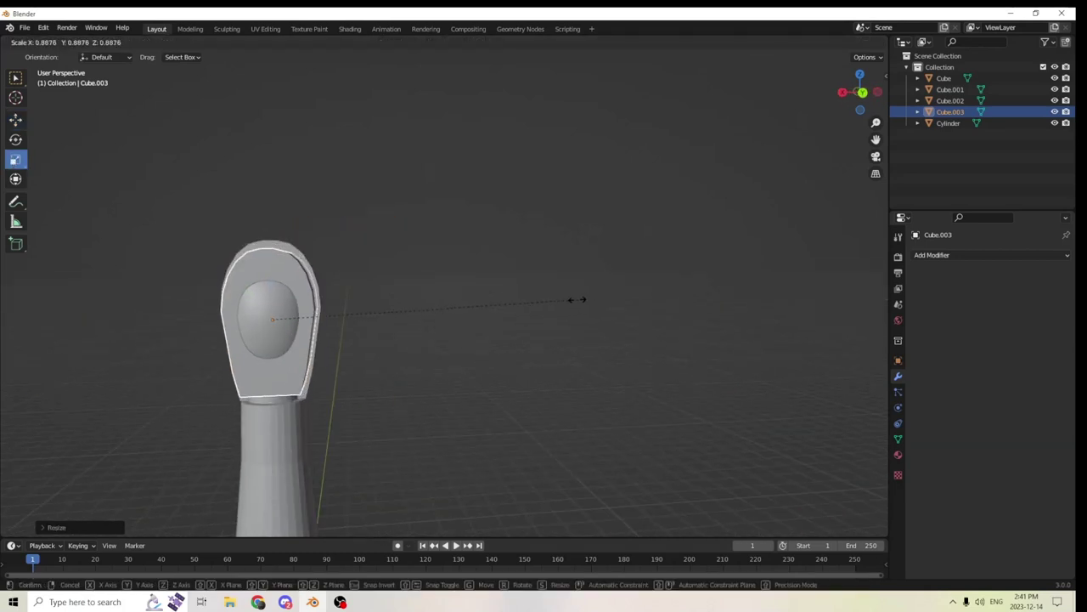
click(574, 299)
middle_drag(575, 303, 354, 272)
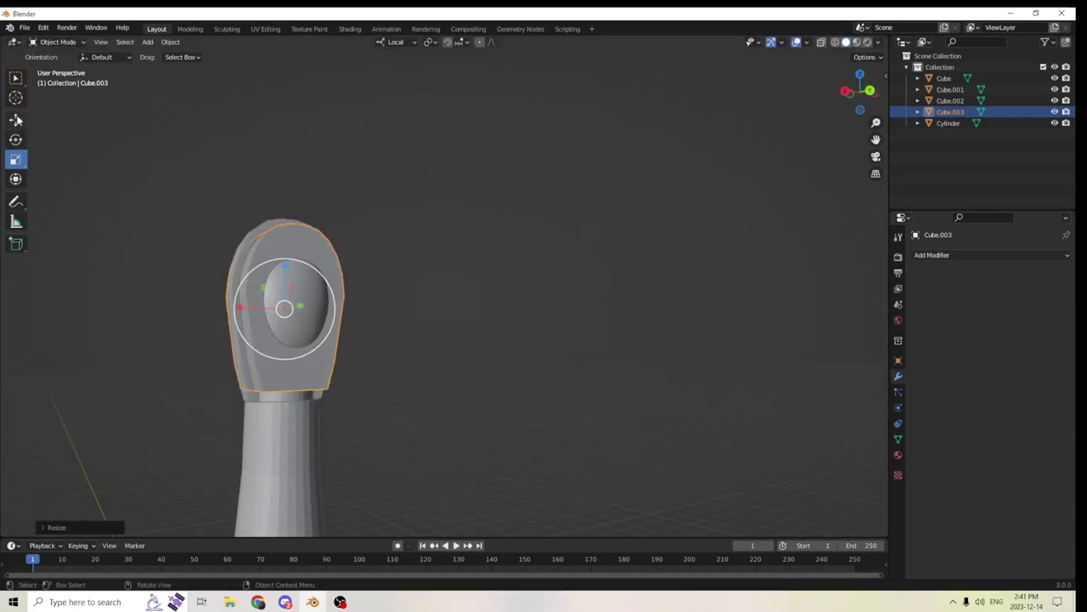
click(16, 120)
mouse_move(286, 270)
mouse_down()
mouse_move(290, 278)
mouse_move(285, 270)
mouse_up()
click(15, 159)
click(15, 120)
middle_drag(285, 270, 359, 264)
Subtract the thick copy from the slab with an Auto Boolean Difference, leaving a thin arched frame around the bulb
shift+click(319, 264)
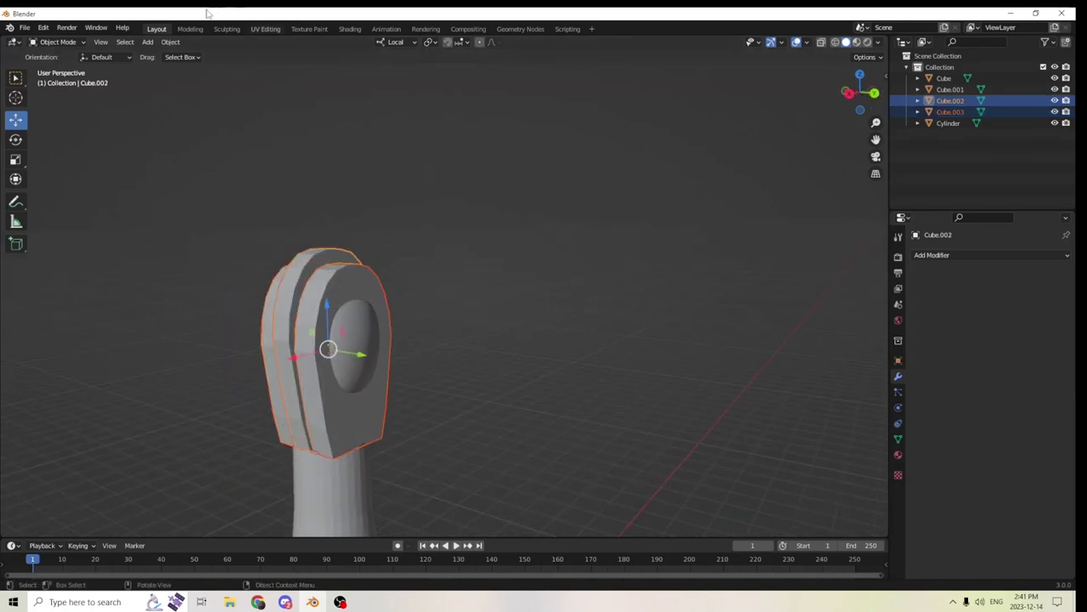
click(171, 43)
mouse_move(235, 415)
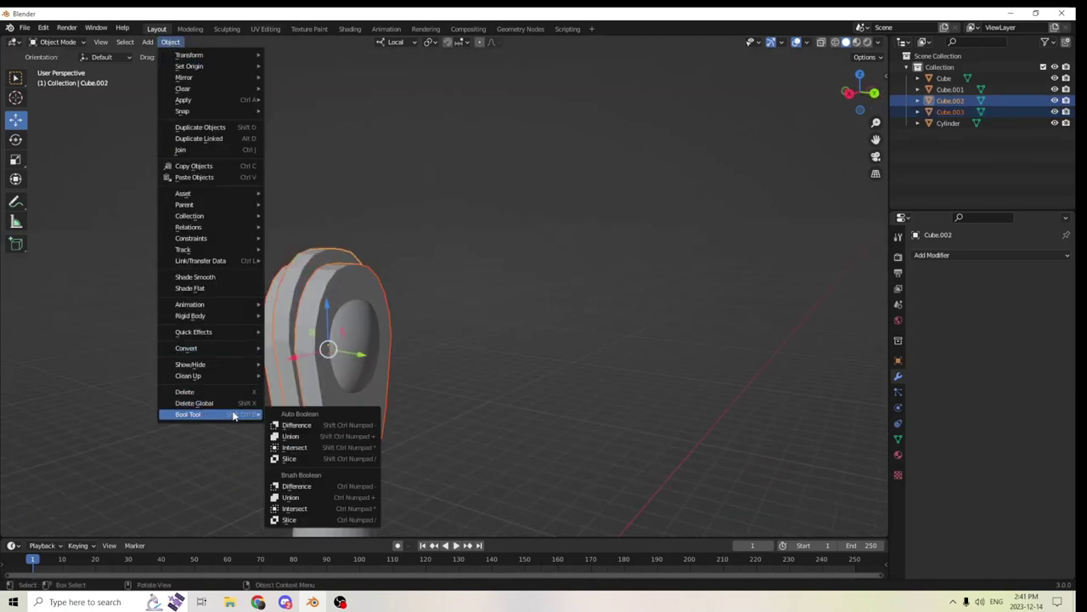
click(290, 436)
middle_drag(378, 339, 299, 325)
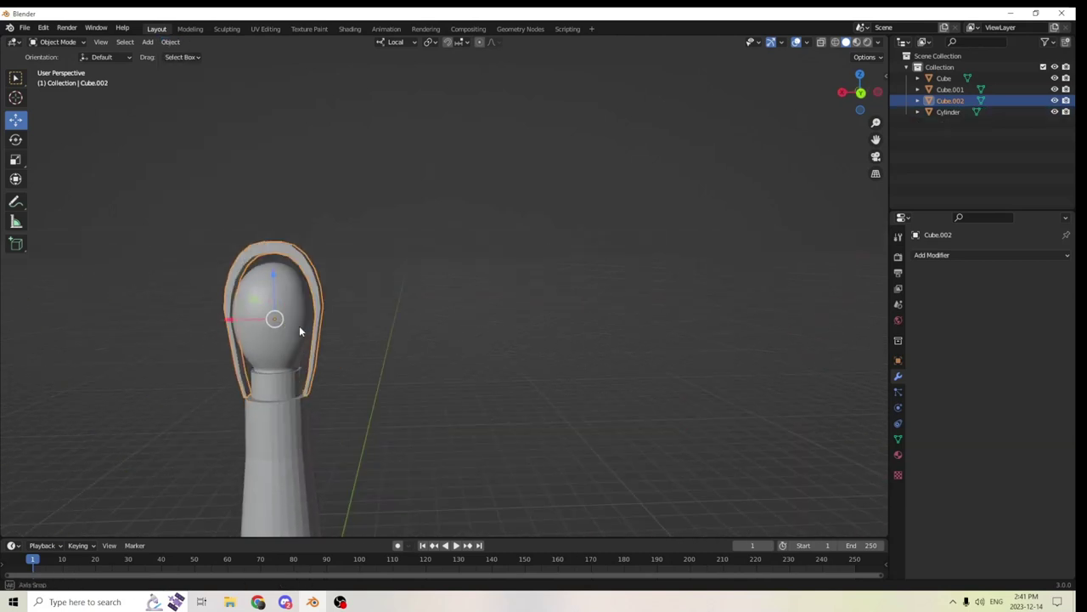
middle_drag(323, 283, 364, 257)
scroll(368, 270, up, 3)
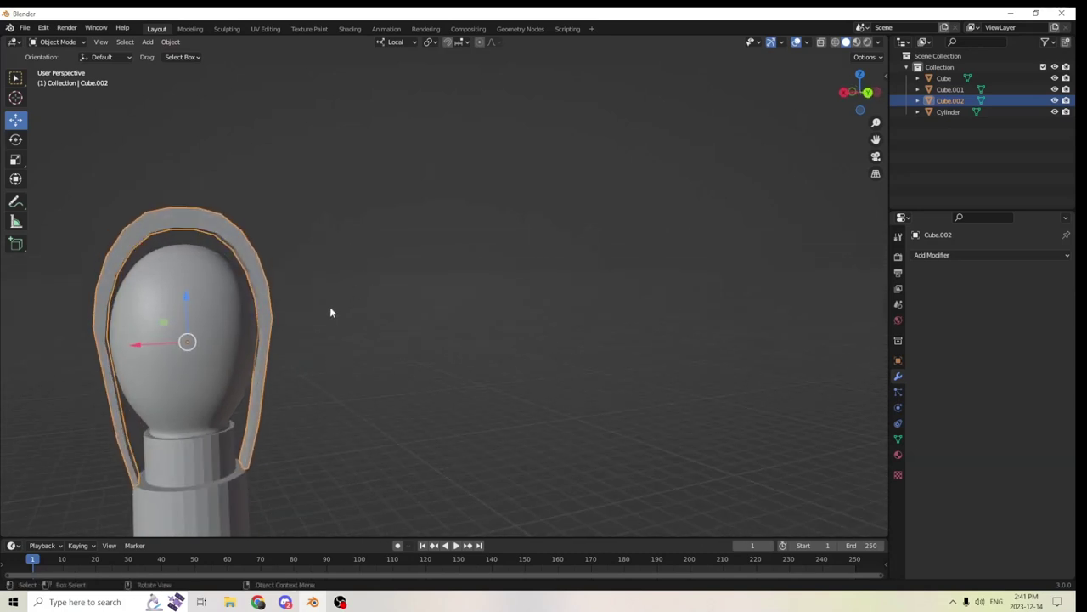
Widen the arched frame slightly along X and reduce its depth along Y
middle_drag(332, 311, 311, 292)
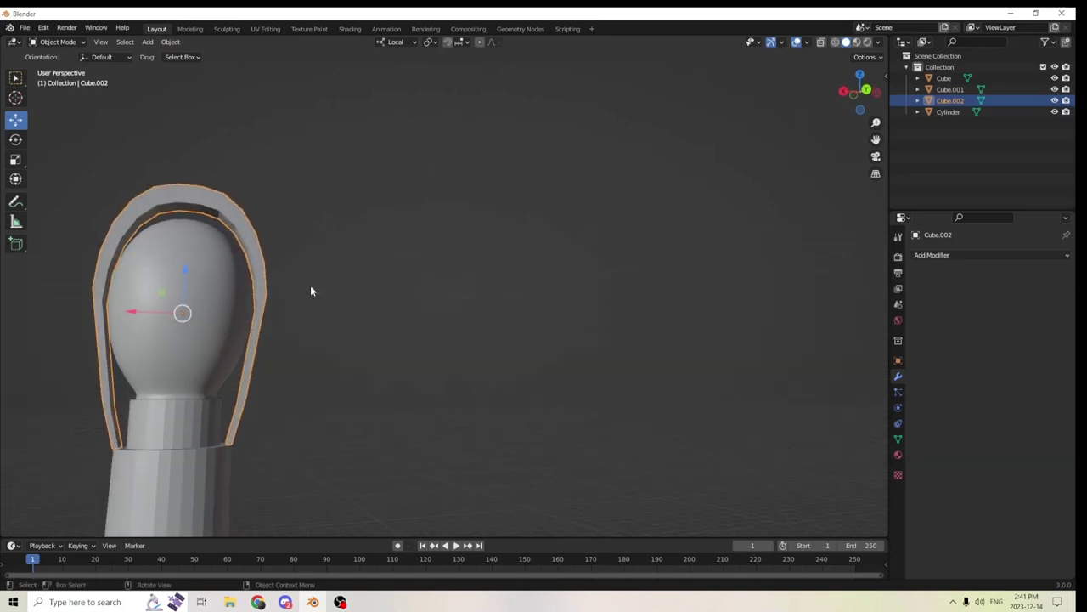
click(16, 160)
drag(133, 311, 125, 317)
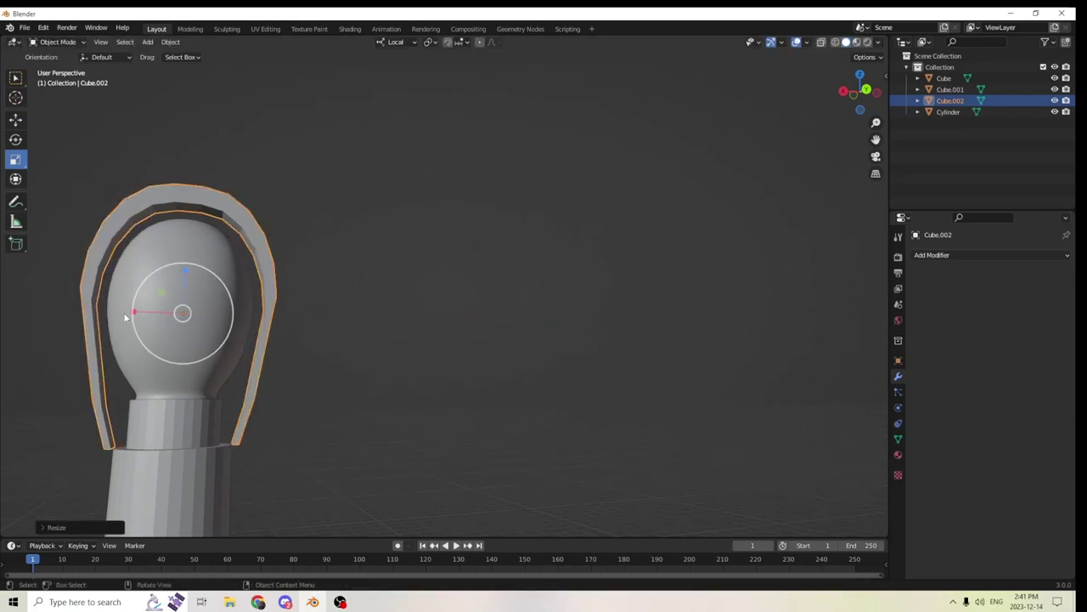
middle_drag(125, 317, 339, 362)
drag(322, 350, 301, 345)
middle_drag(300, 345, 243, 321)
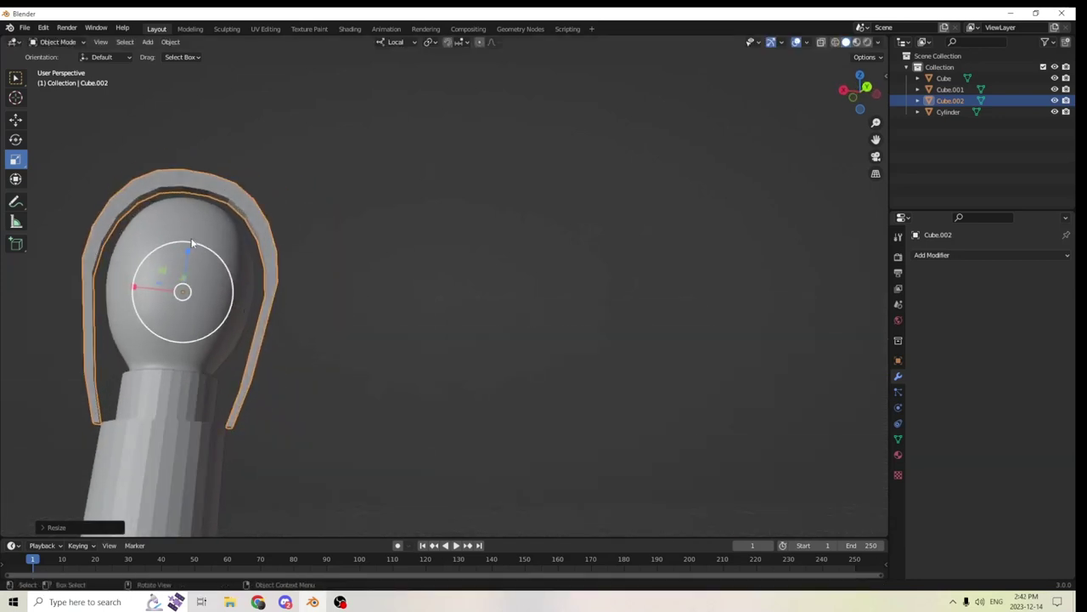
Stretch the arched frame taller along Z and raise it so its ends sit at the stand's rim
drag(187, 255, 188, 237)
middle_drag(198, 267, 243, 294)
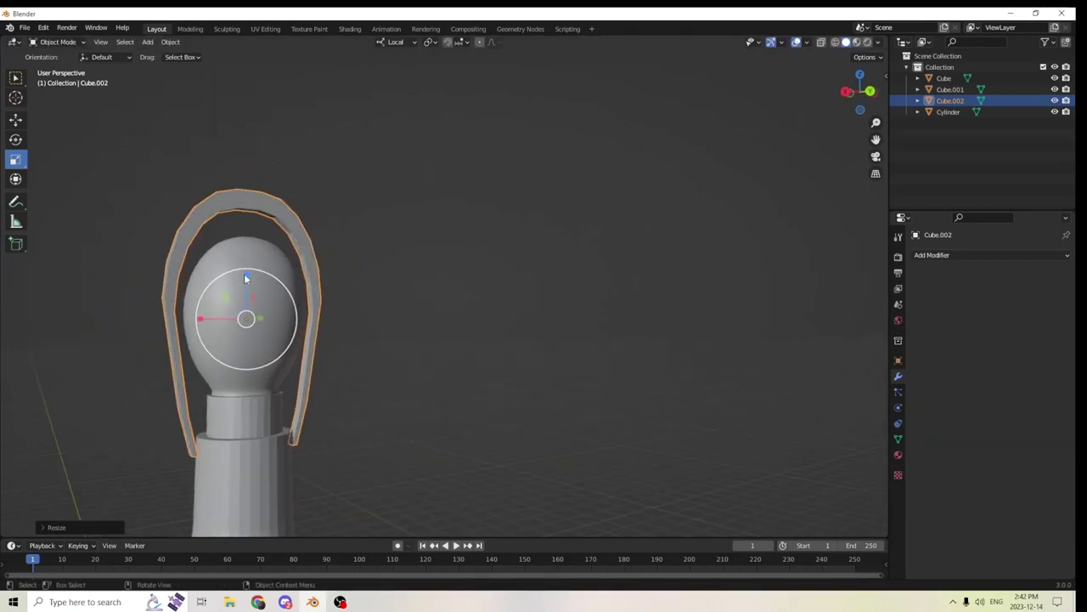
drag(249, 279, 242, 255)
click(15, 120)
middle_drag(234, 250, 274, 383)
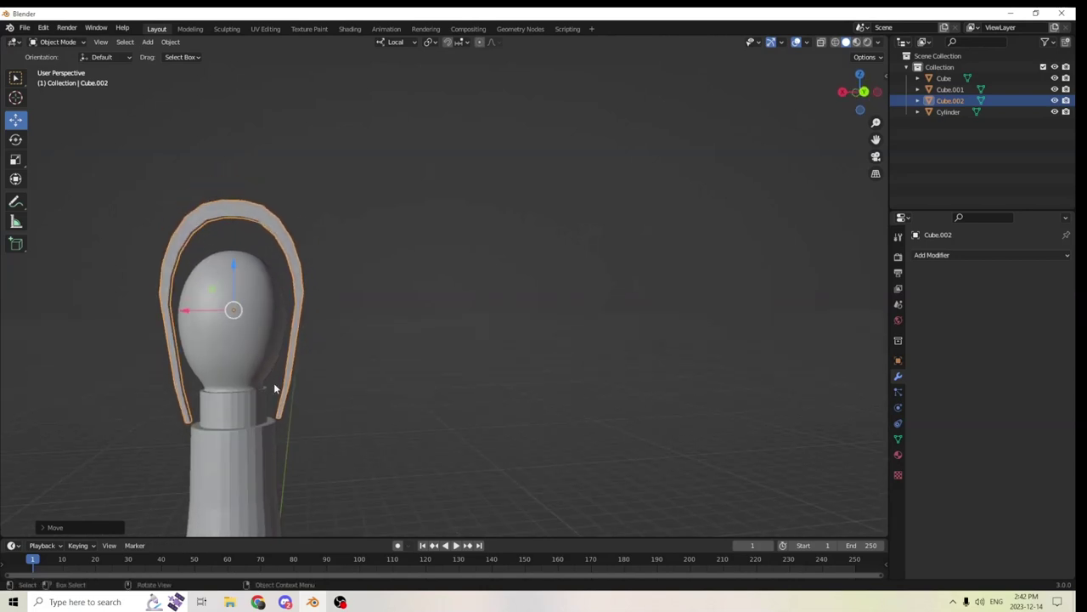
click(459, 392)
Select the inner faces along the arch's top curve and move them up along Z to thin the crown, then leave Edit Mode
middle_drag(417, 343, 529, 230)
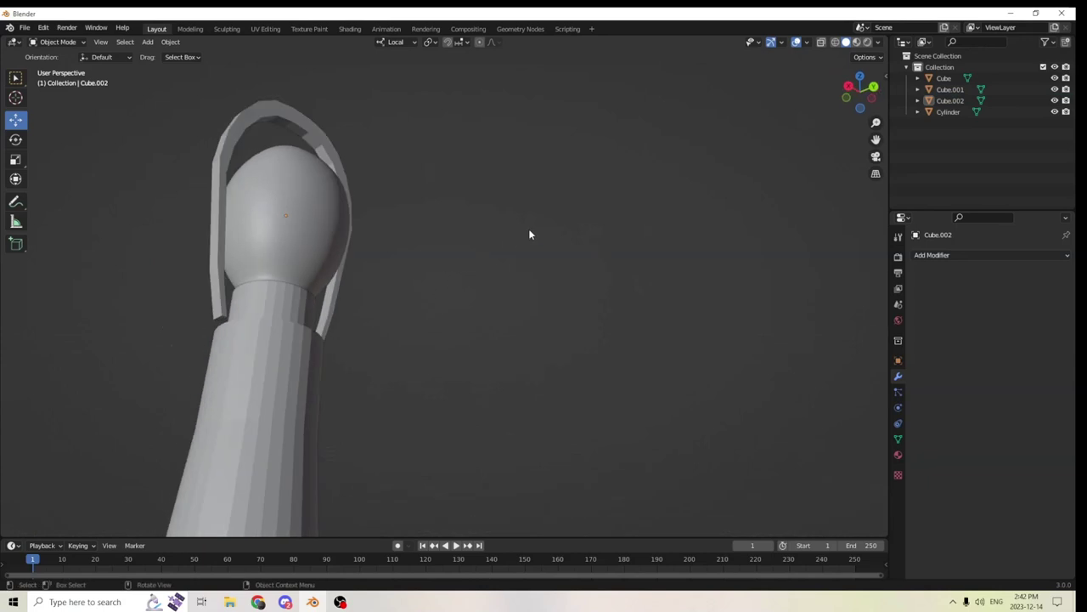
drag(876, 140, 900, 221)
middle_drag(681, 187, 591, 167)
key(Tab)
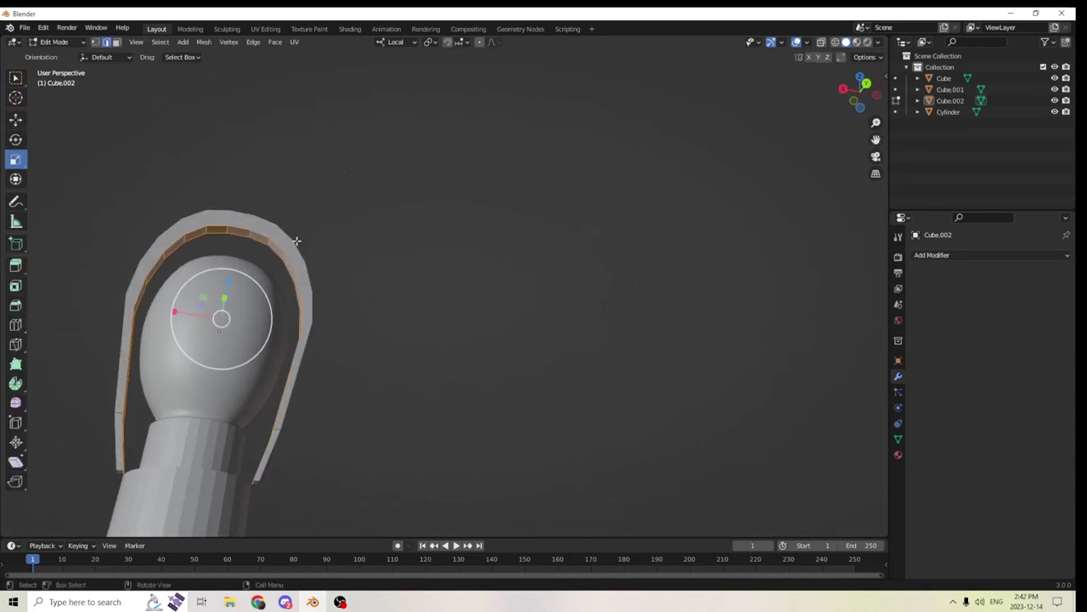
click(158, 266)
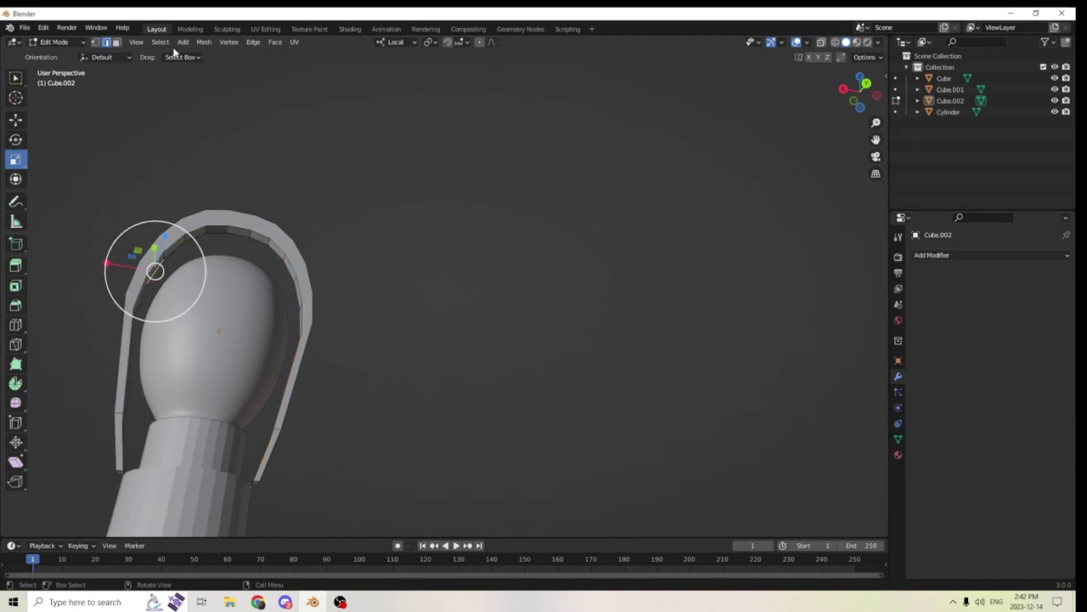
click(115, 42)
middle_drag(169, 260, 143, 224)
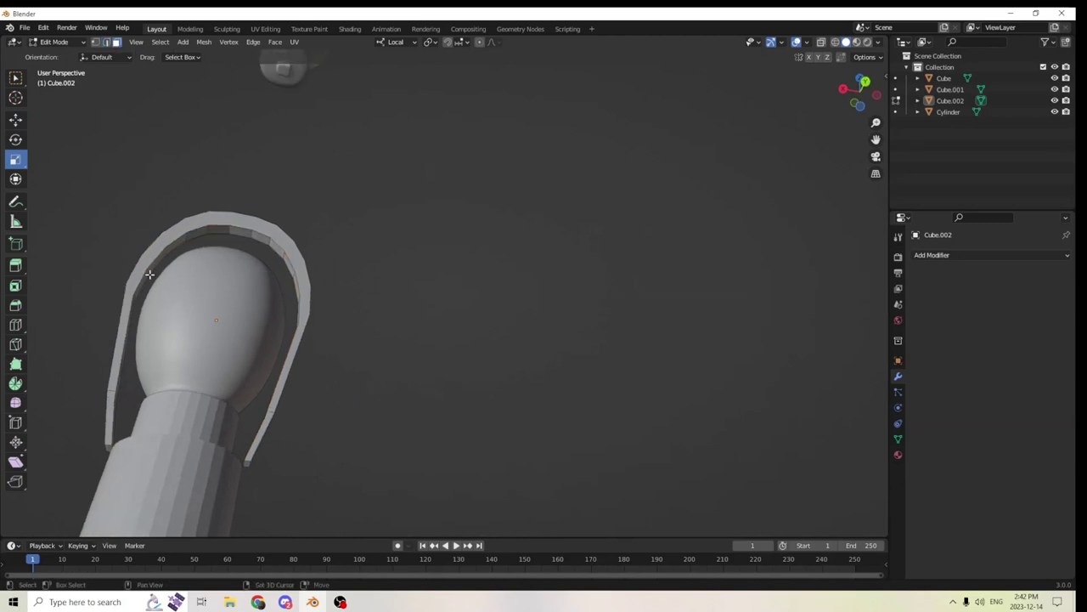
click(157, 263)
middle_drag(157, 263, 299, 249)
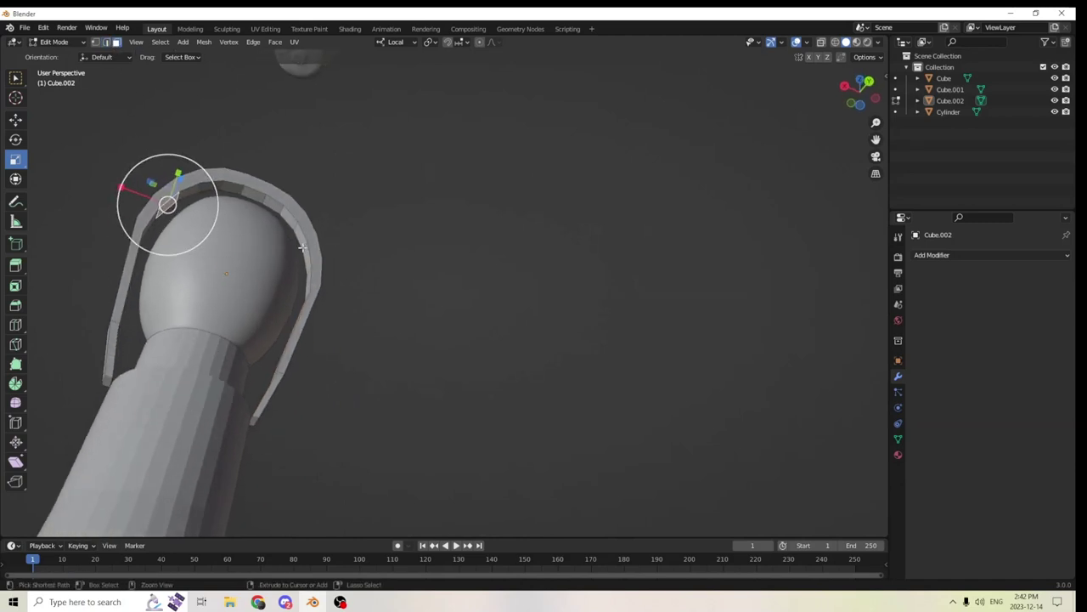
ctrl+click(305, 255)
middle_drag(305, 204, 297, 243)
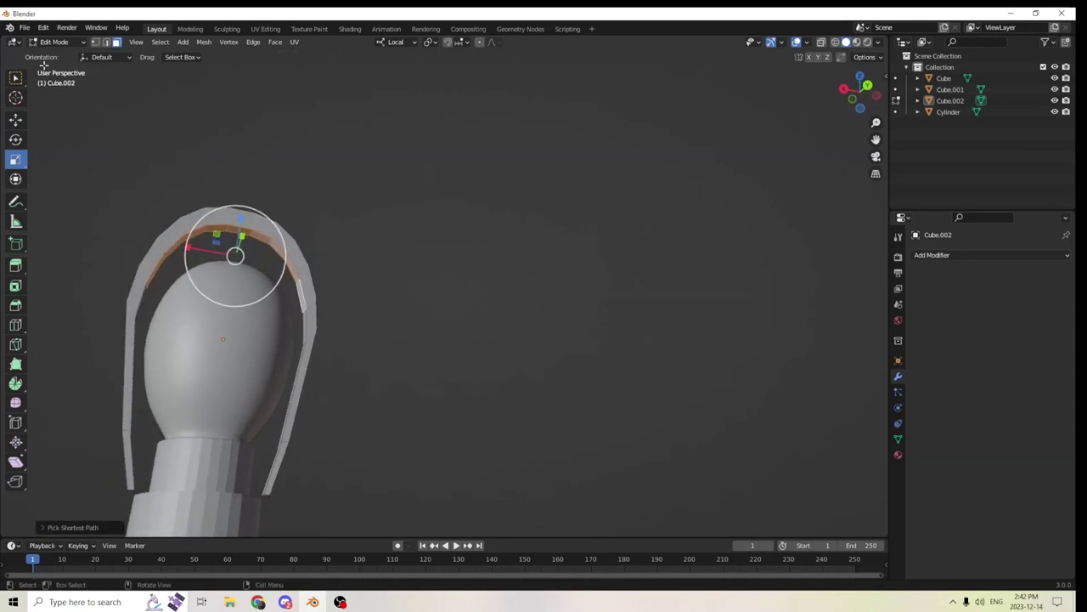
click(16, 121)
drag(241, 219, 239, 207)
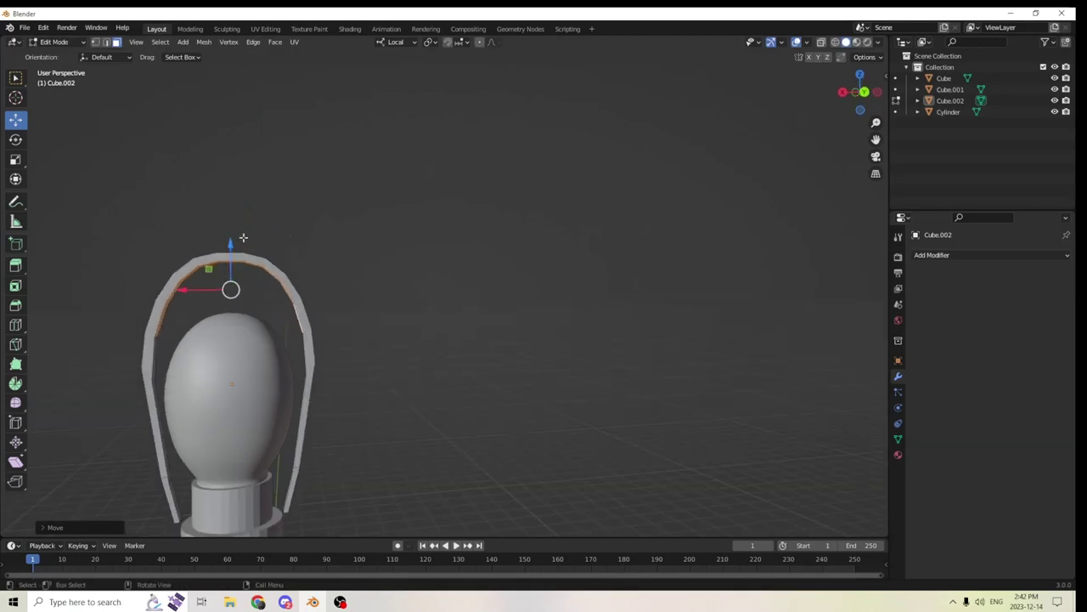
click(320, 243)
key(Tab)
middle_drag(334, 219, 317, 307)
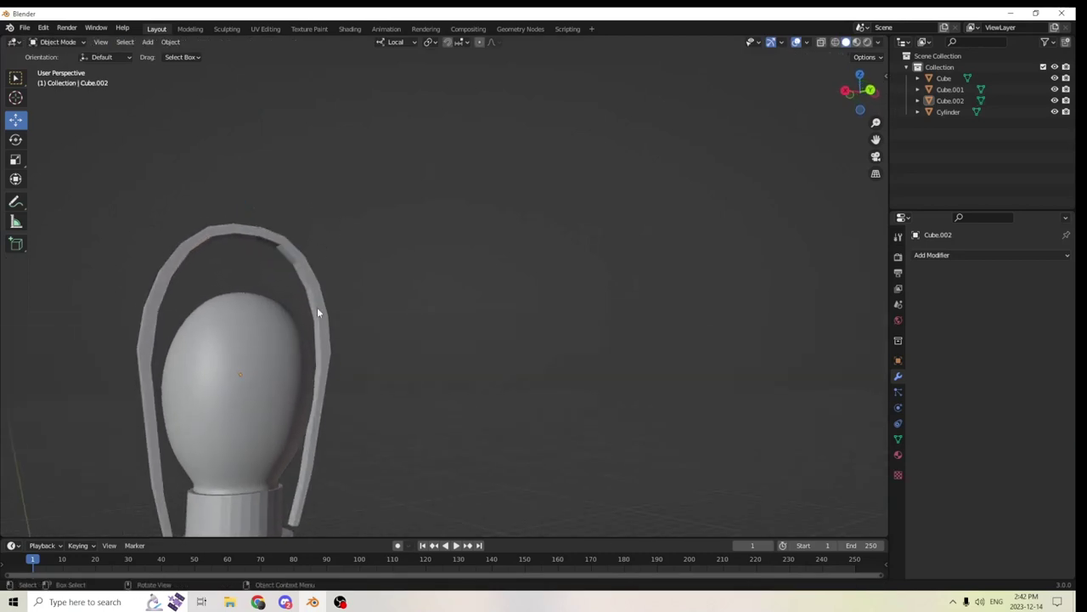
Select the arched frame around the bulb and shade it smooth
right_click(310, 302)
click(272, 309)
middle_drag(427, 289, 396, 291)
click(289, 313)
right_click(291, 309)
click(294, 308)
right_click(294, 311)
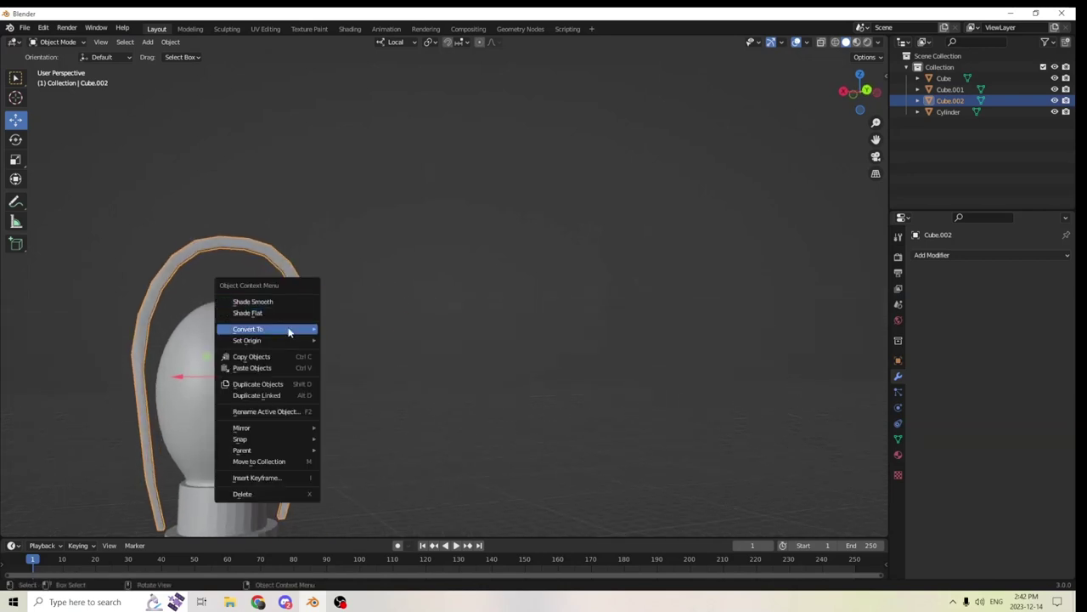
Enable Auto Smooth for the arched frame's normals, try a 70° angle and settle on 35°
middle_drag(628, 338, 819, 372)
click(898, 440)
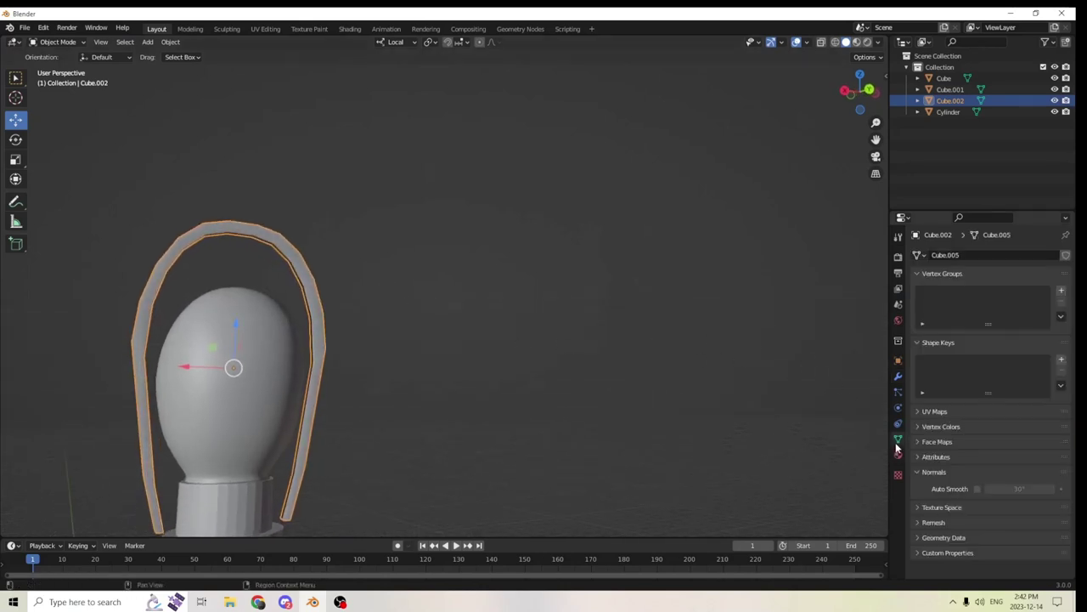
click(1026, 488)
click(977, 489)
mouse_move(666, 363)
middle_down()
mouse_move(640, 321)
mouse_move(650, 346)
mouse_move(671, 353)
middle_up()
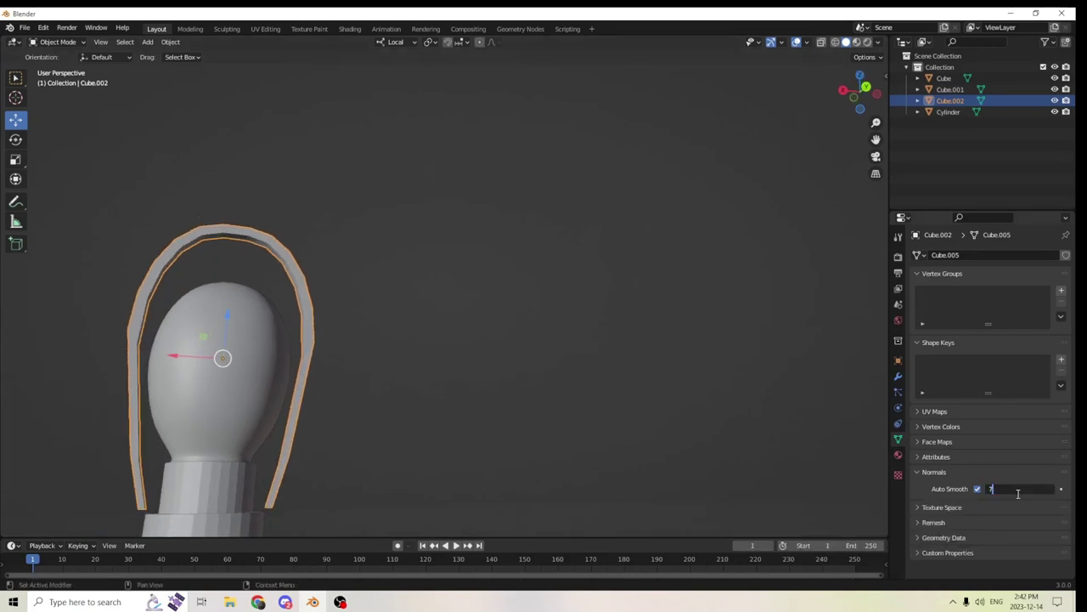
click(1011, 494)
text(70)
key(Return)
click(1014, 488)
middle_drag(472, 285, 425, 359)
scroll(439, 276, up, 1)
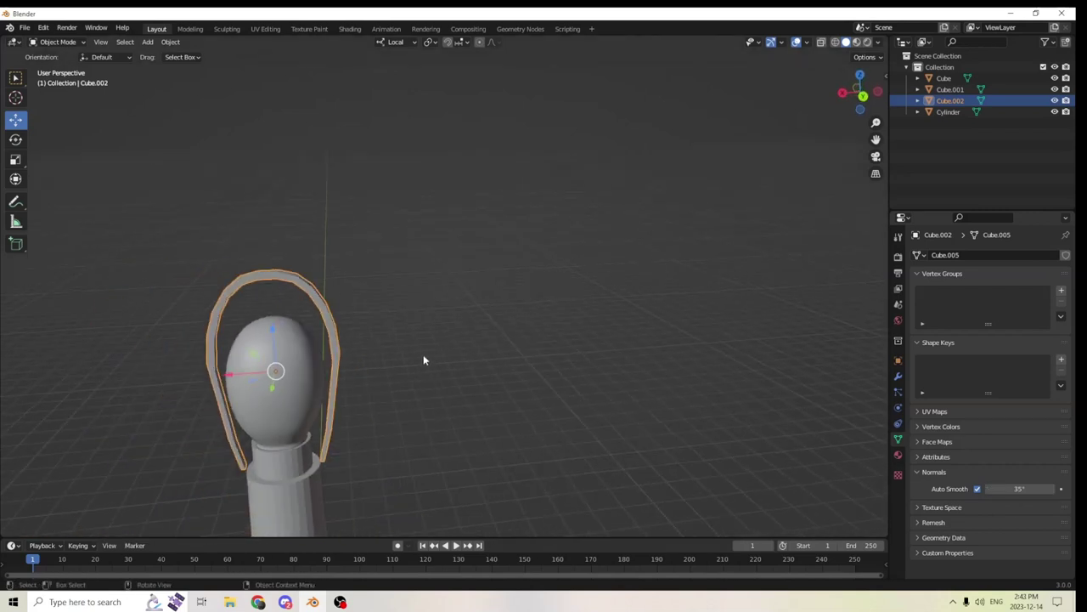
Enter Edit Mode on the arched frame and bring up the mesh primitives available to add
drag(876, 140, 940, 28)
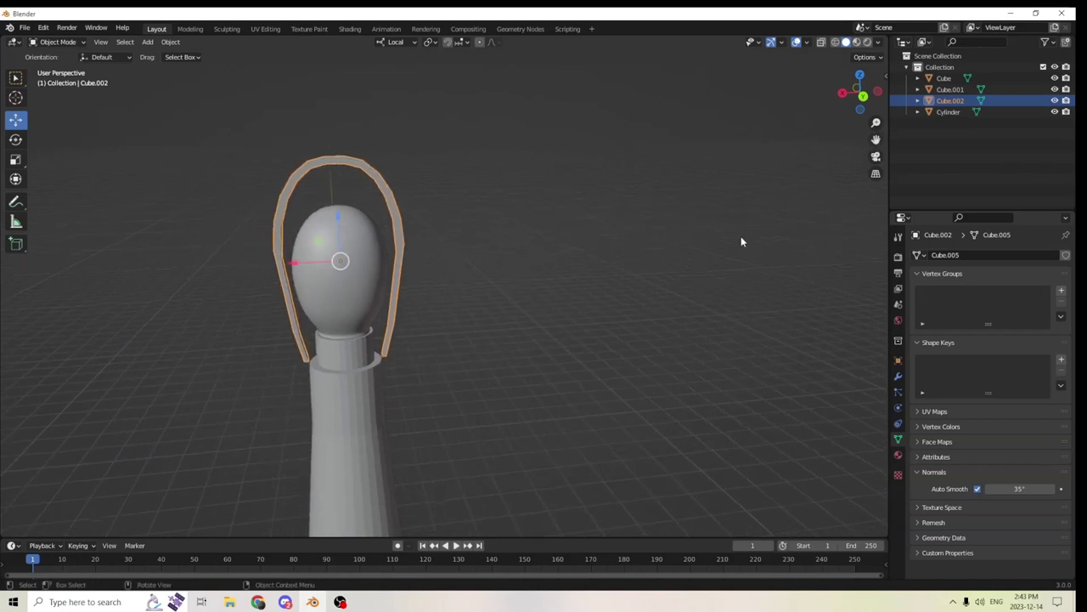
scroll(722, 245, up, 1)
middle_drag(680, 285, 653, 296)
key(Tab)
key(shift+a)
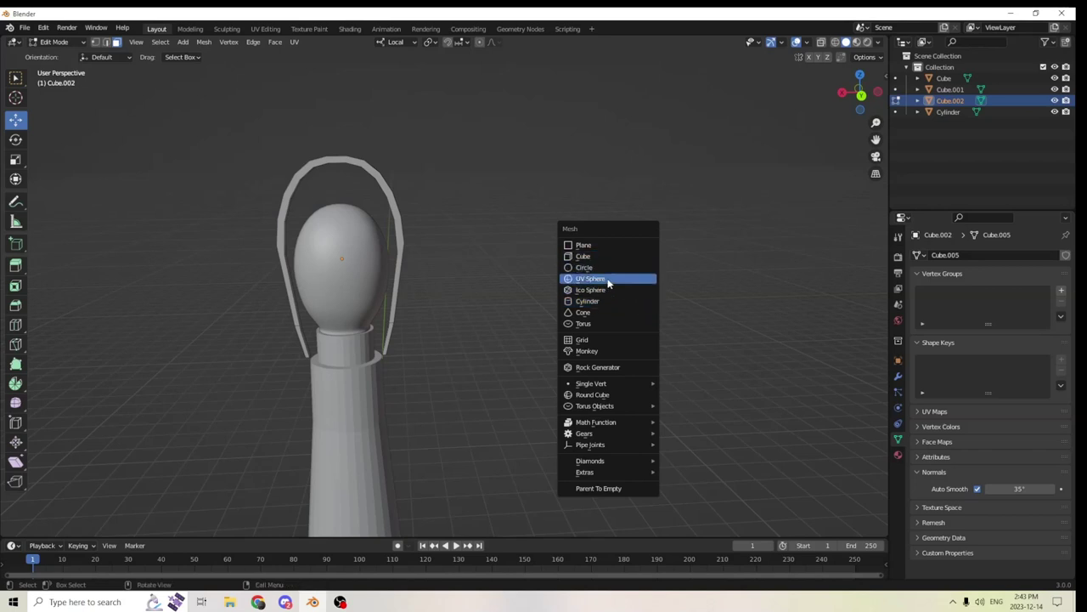
click(608, 301)
scroll(606, 303, down, 8)
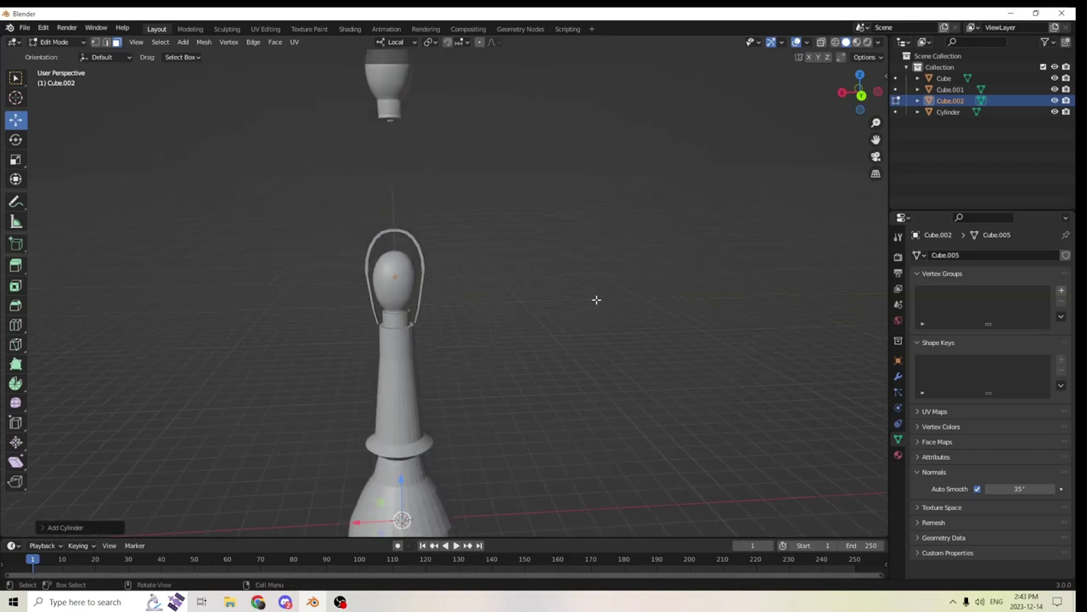
scroll(580, 310, up, 3)
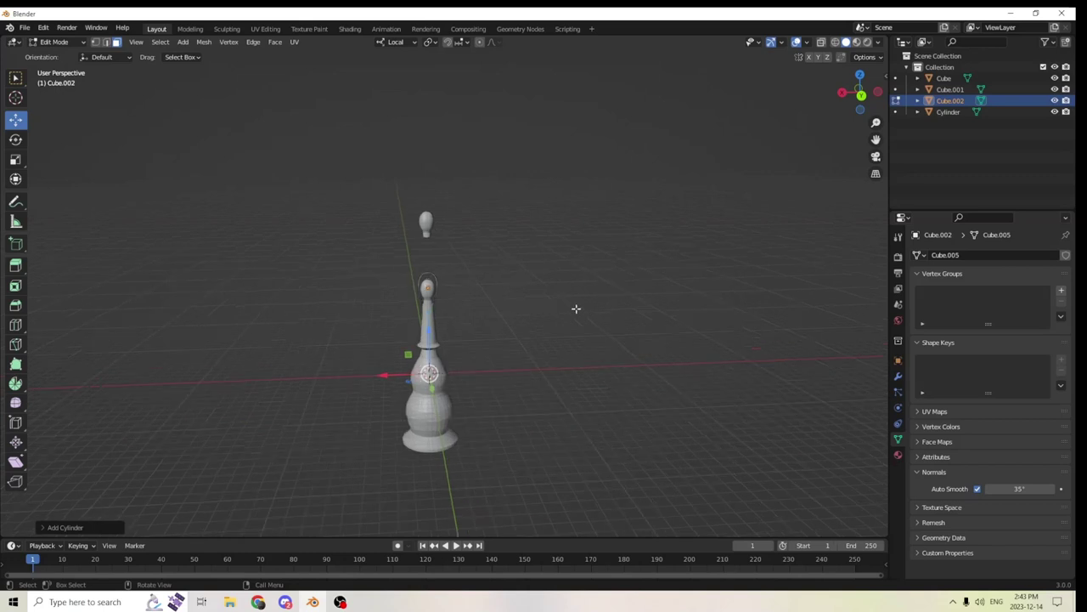
click(43, 30)
Return to Object Mode, add a cylinder and move it about 0.06 m up along its local Z axis to the lamp neck
click(53, 42)
key(Tab)
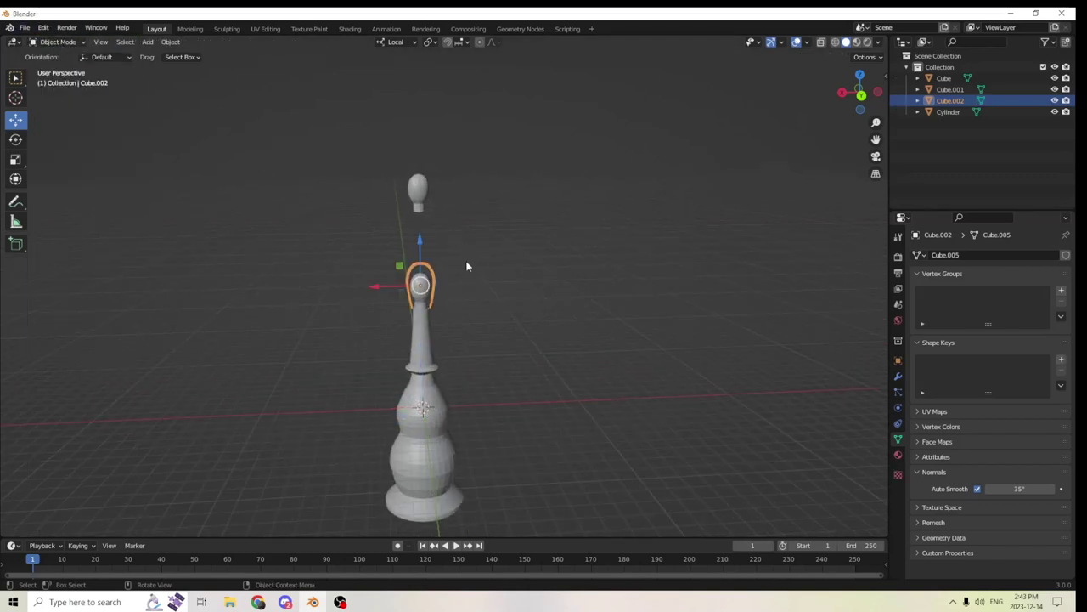
click(497, 310)
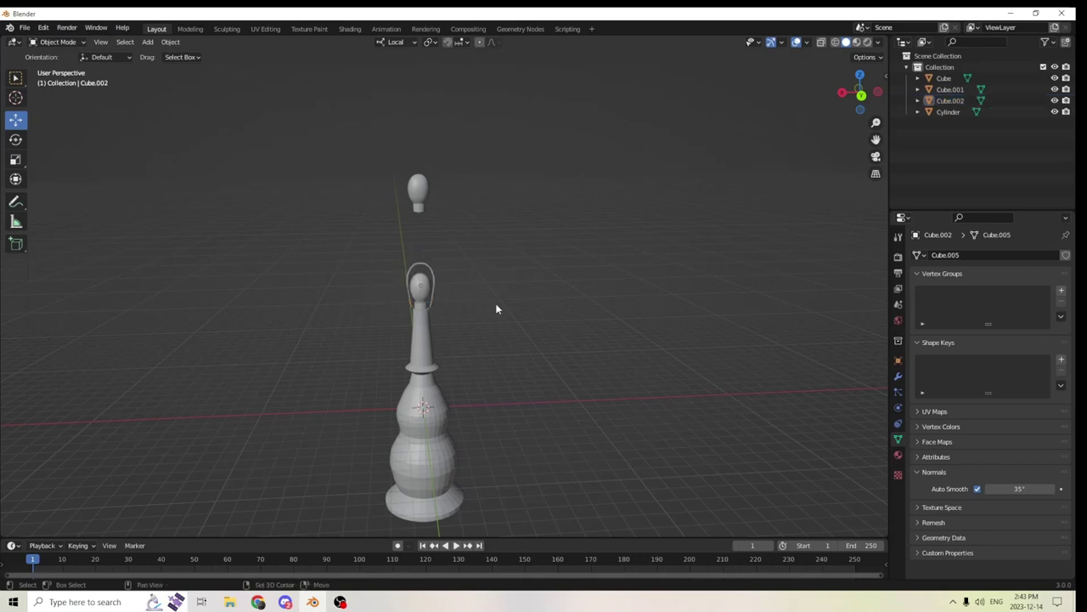
key(shift+a)
mouse_move(497, 304)
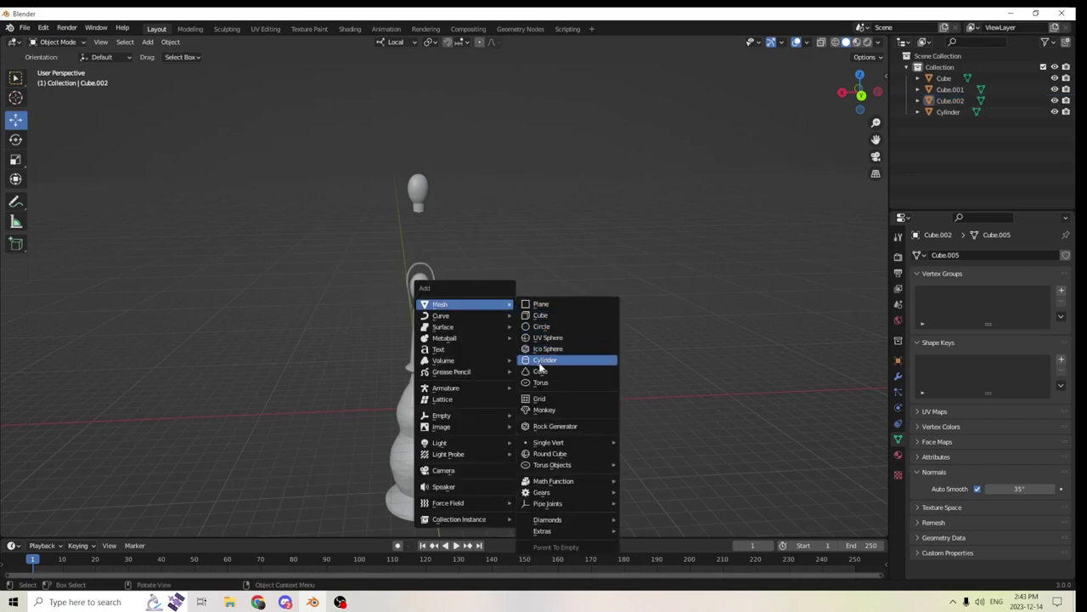
click(540, 361)
key(g)
key(z)
key(z)
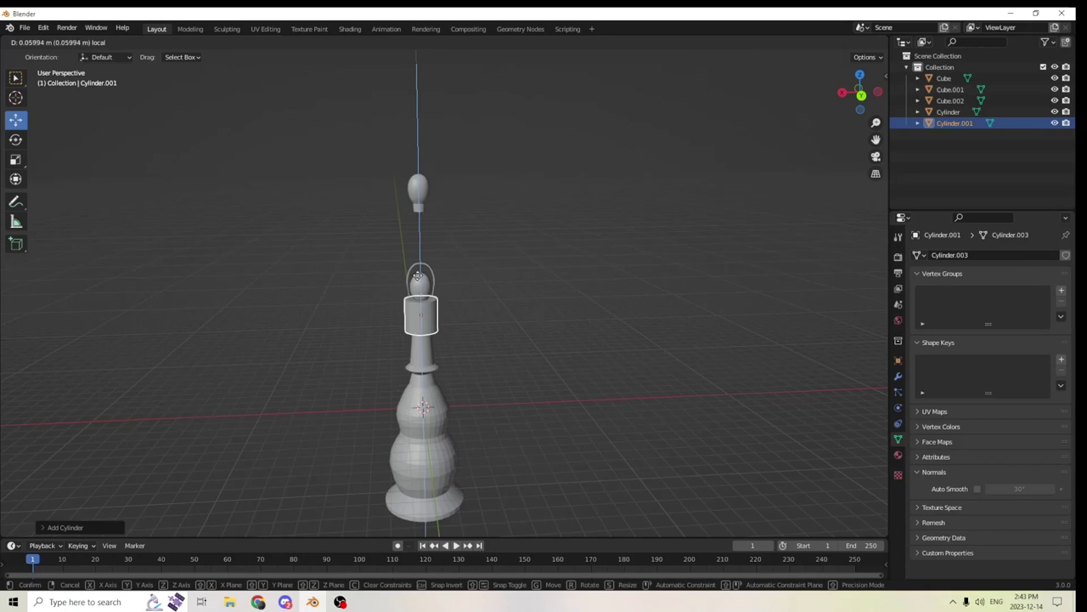
click(418, 276)
Raise the new cylinder slightly to the base of the bulb and scale it down uniformly to roughly the neck's width
scroll(415, 251, up, 8)
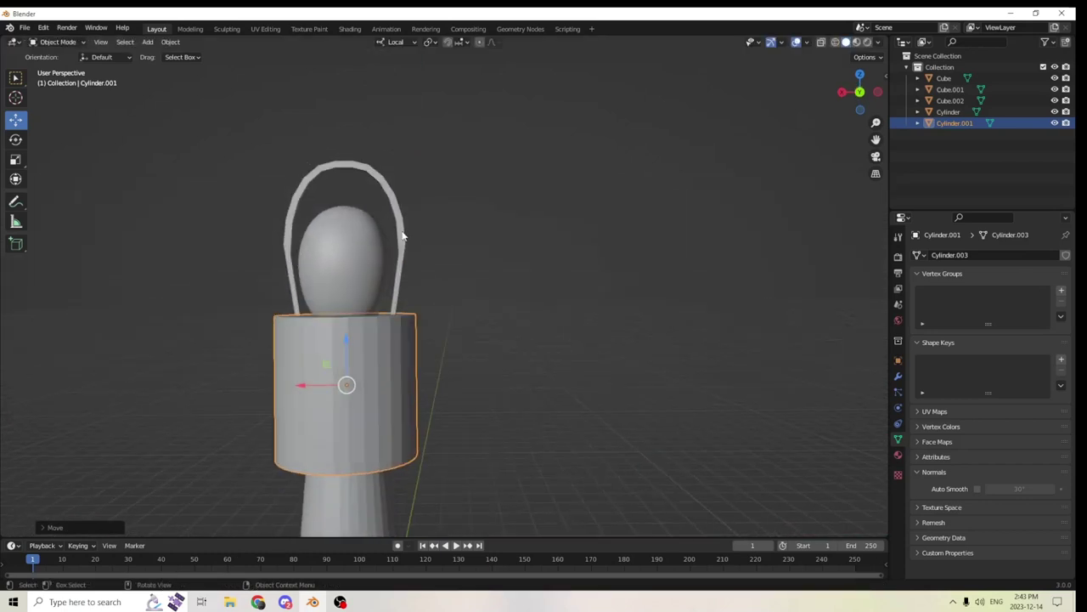
drag(349, 336, 347, 300)
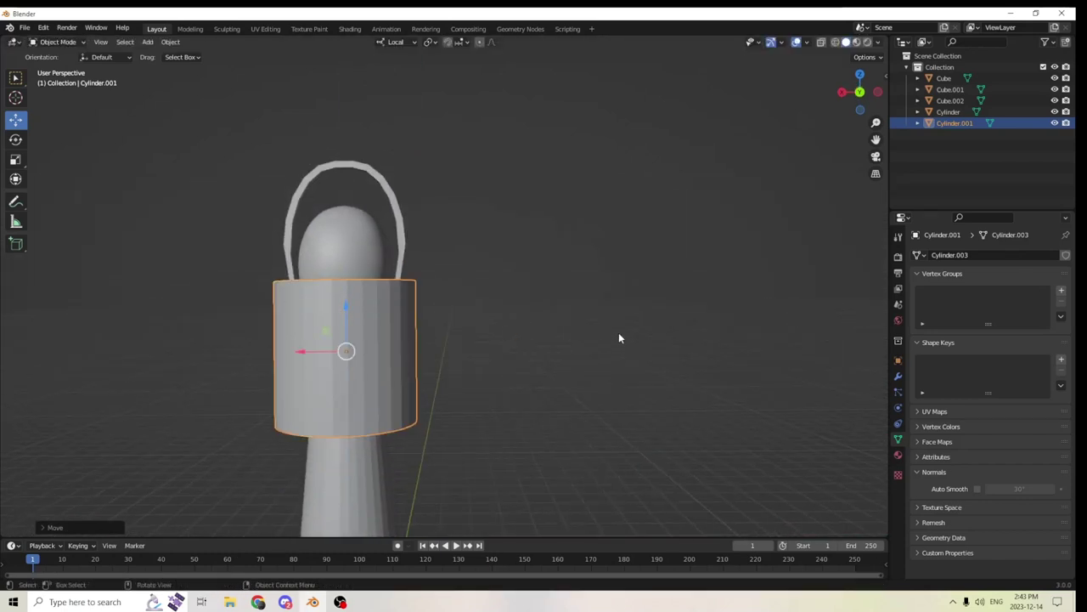
key(s)
click(474, 334)
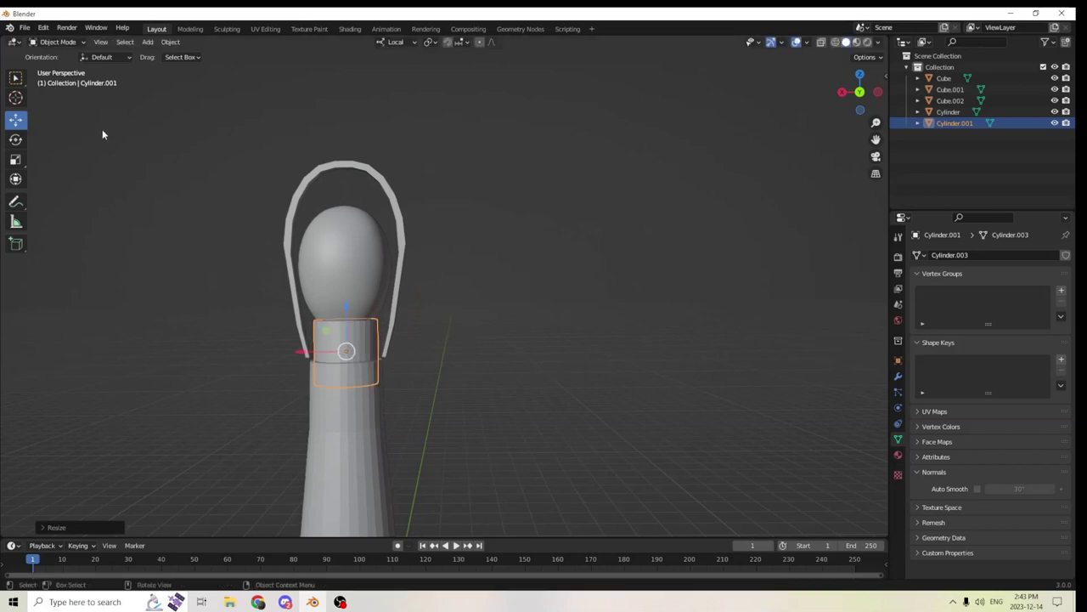
Flatten the cylinder into a thin disc by scaling it along its local Z axis to about 0.27
click(16, 159)
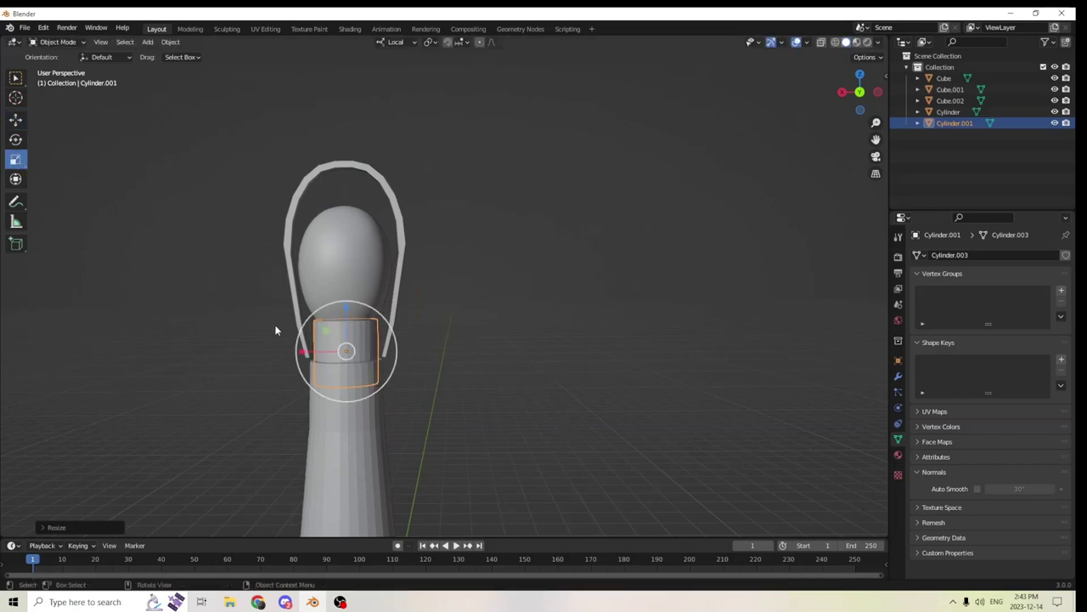
mouse_move(343, 309)
mouse_down()
mouse_move(342, 327)
mouse_move(346, 307)
mouse_move(347, 316)
mouse_up()
right_click(342, 328)
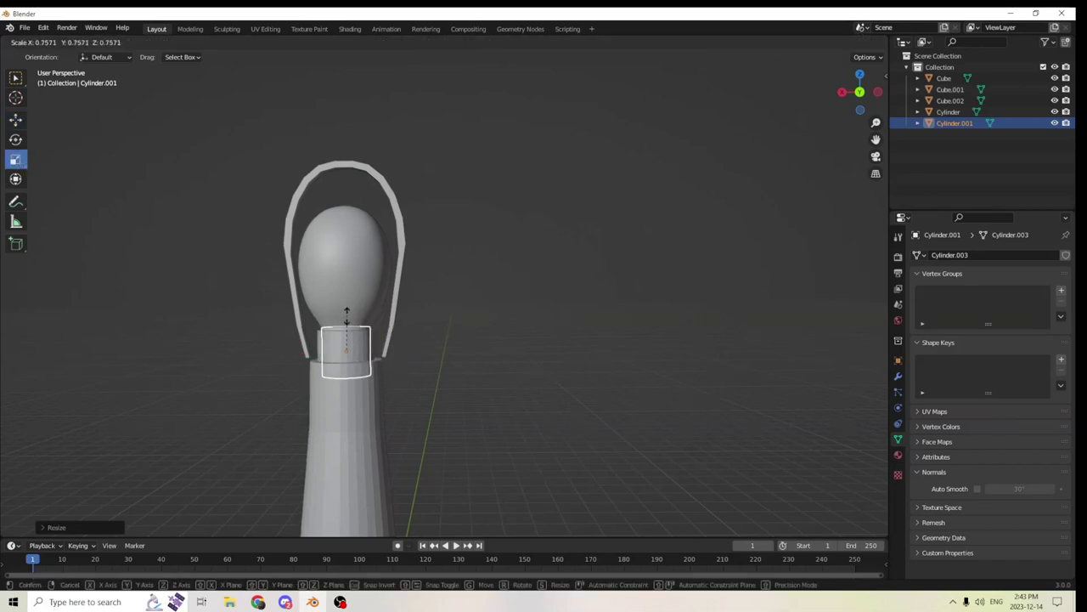
key(Escape)
key(s)
key(z)
key(z)
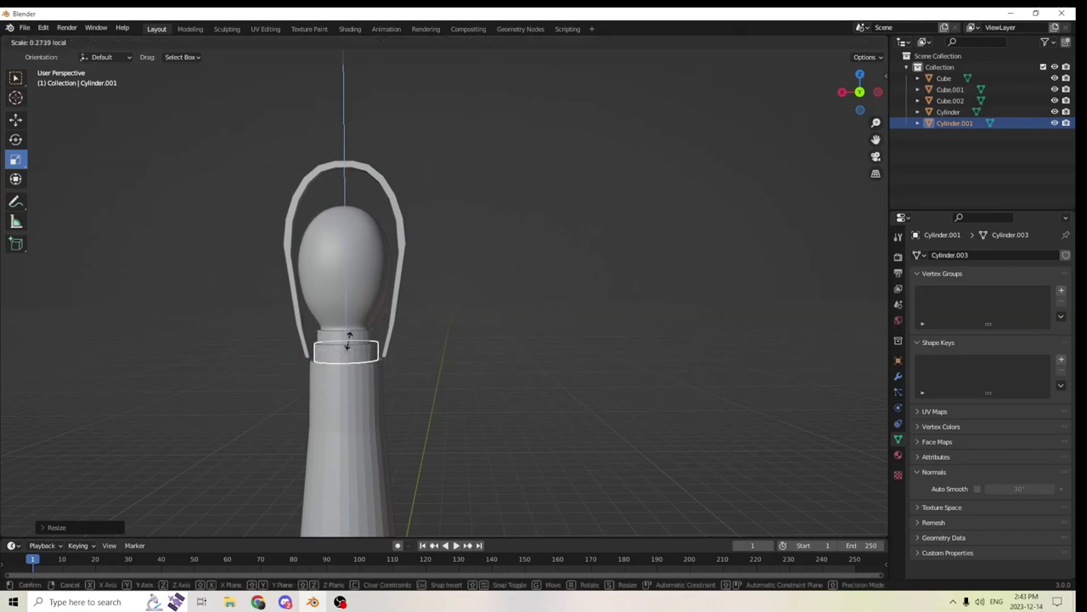
click(347, 345)
scroll(349, 344, up, 2)
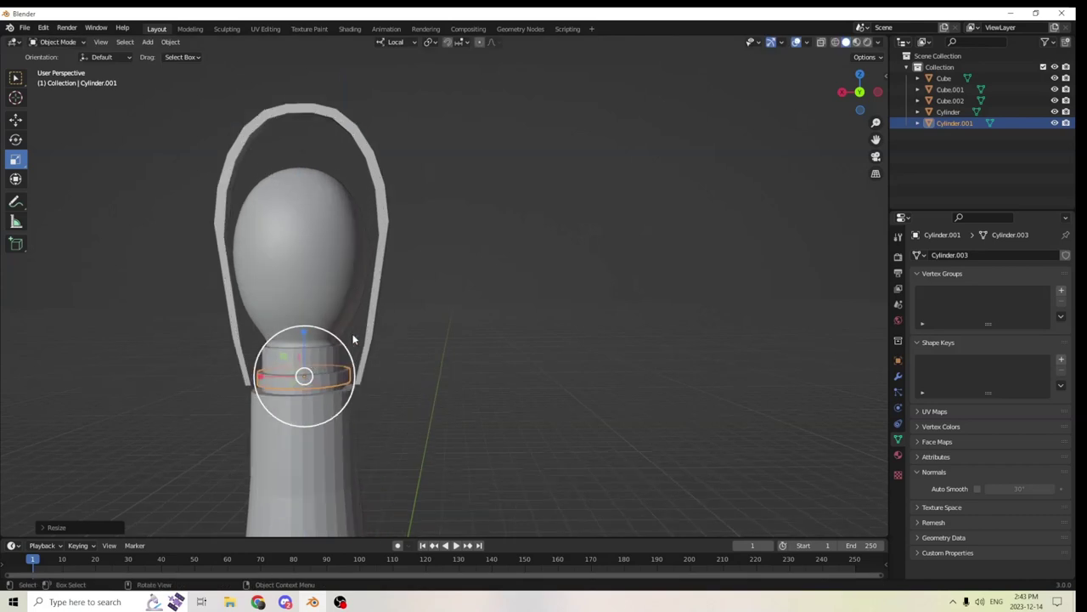
Enlarge the disc uniformly by about 1.32, and stretch it slightly along X so it meets both harp ends
key(s)
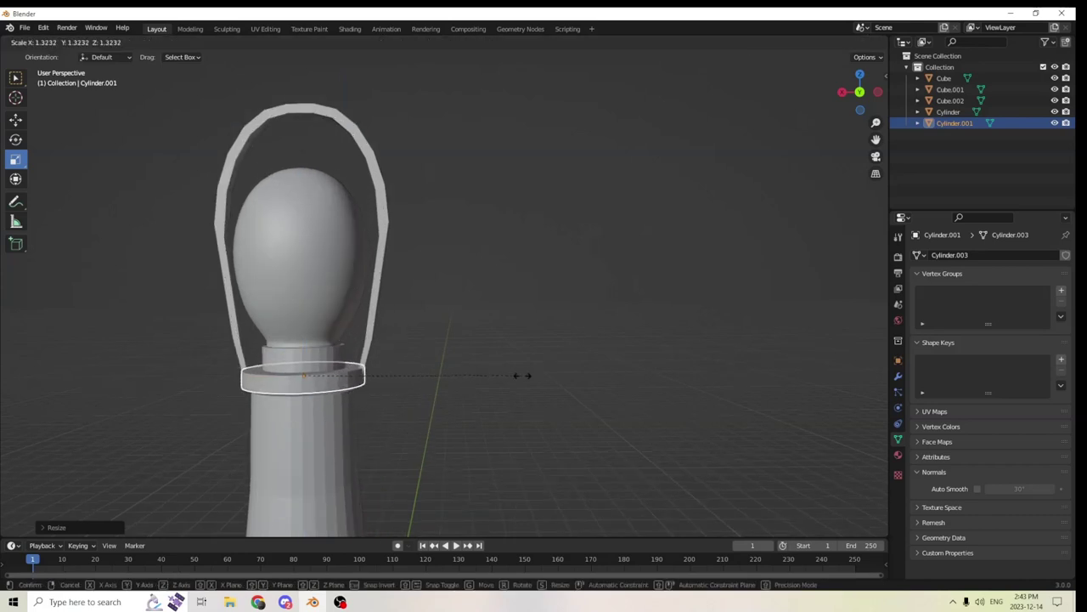
click(526, 374)
middle_drag(526, 374, 589, 404)
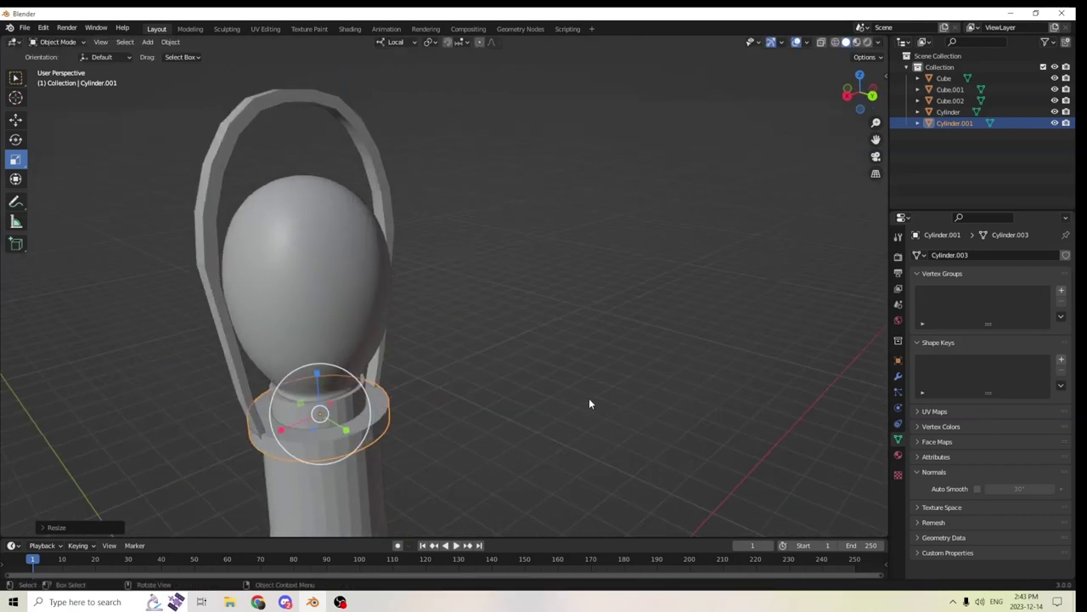
middle_drag(551, 371, 482, 368)
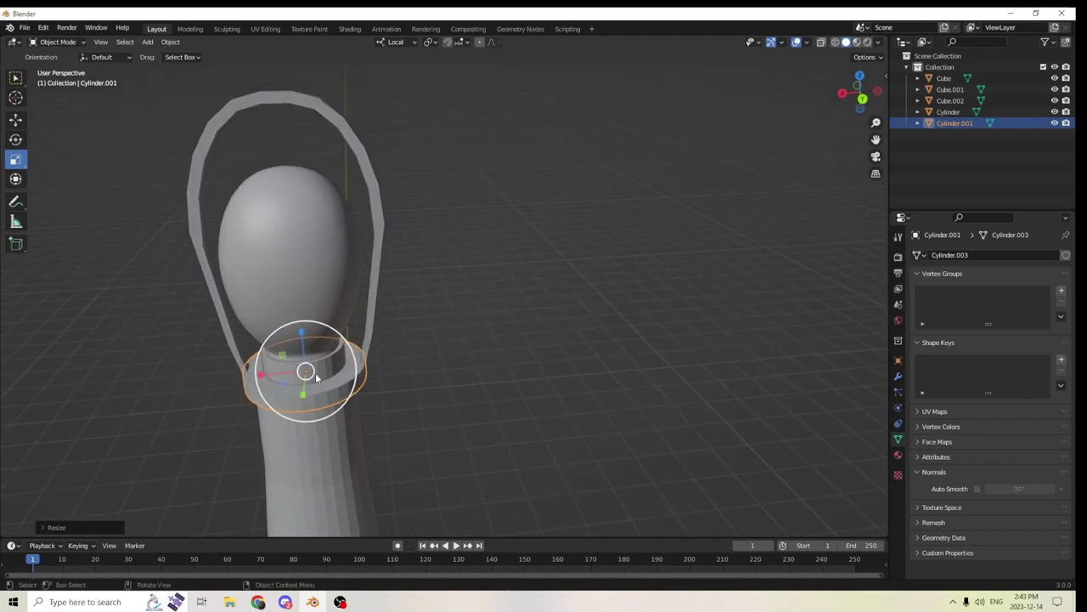
drag(261, 375, 252, 376)
middle_drag(255, 357, 273, 301)
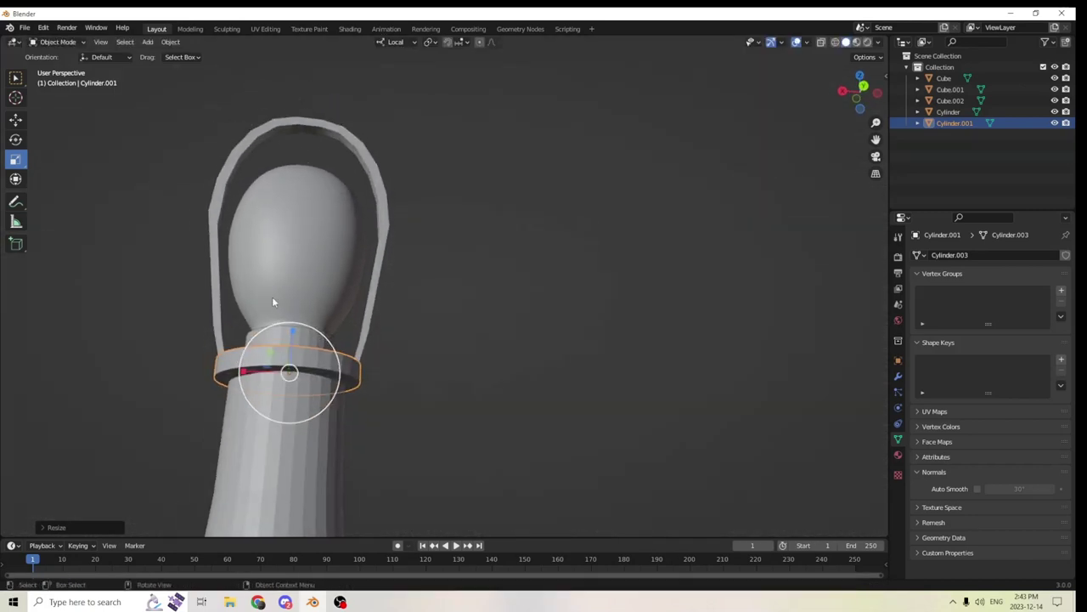
Nudge the disc and the wire harp slightly upward along Z so the harp ends sit in the disc
click(17, 120)
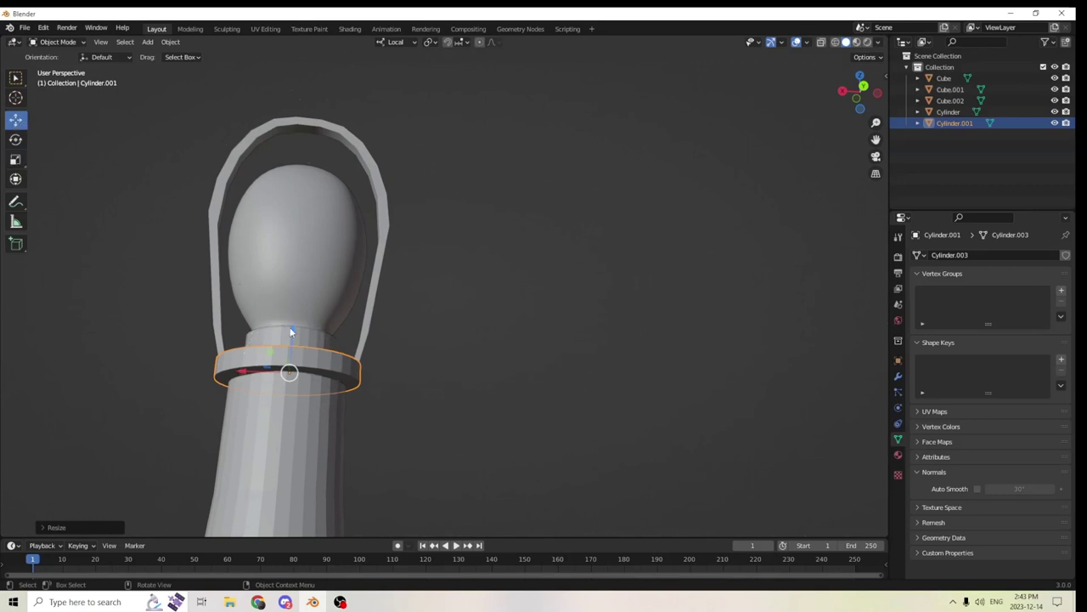
drag(289, 332, 293, 316)
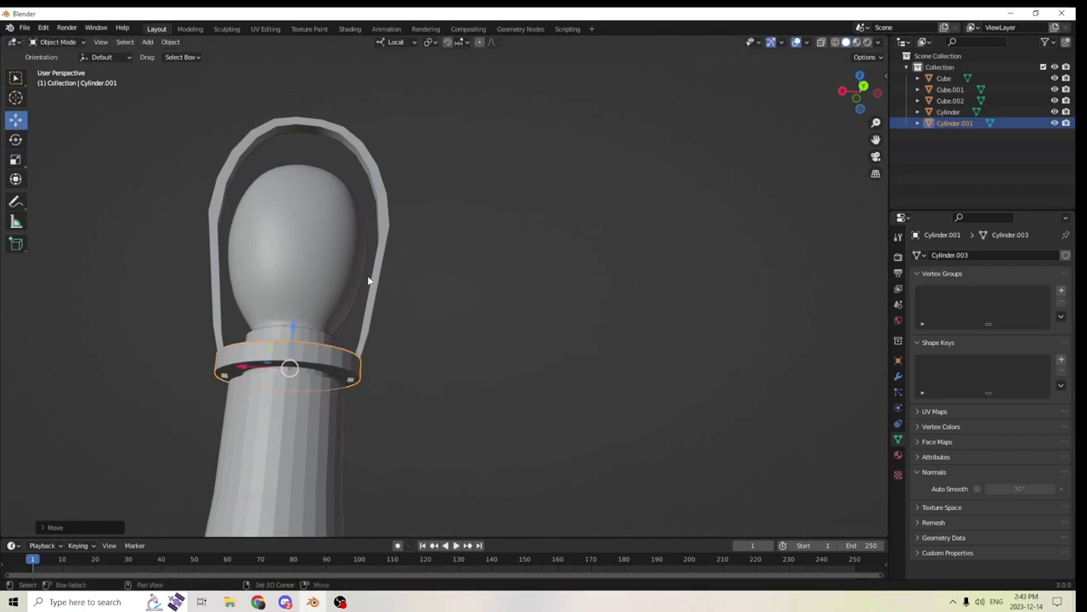
click(377, 278)
drag(299, 201, 297, 193)
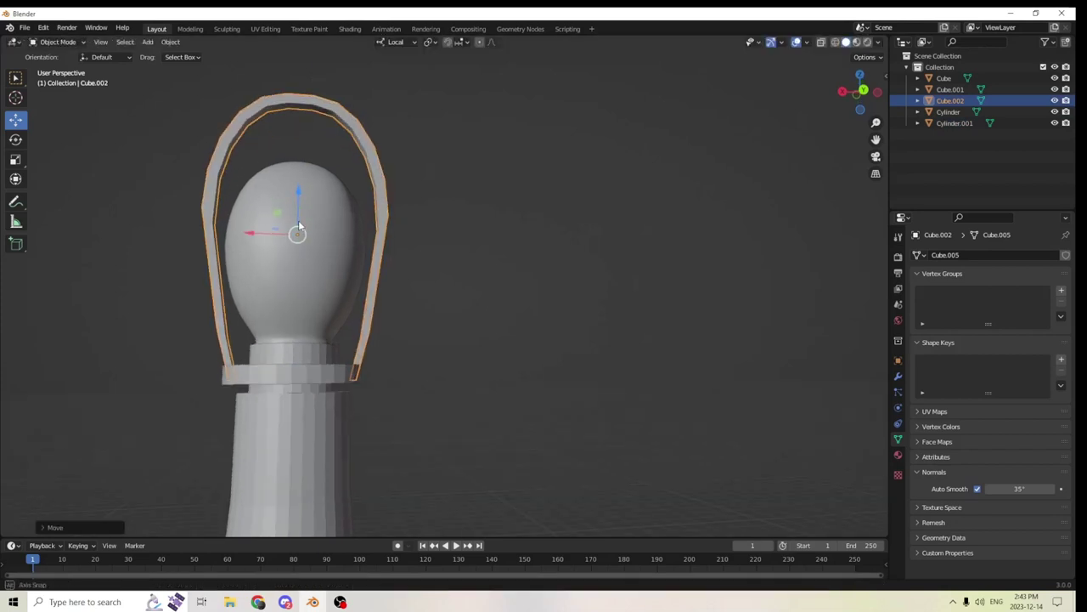
click(604, 291)
middle_drag(604, 291, 522, 267)
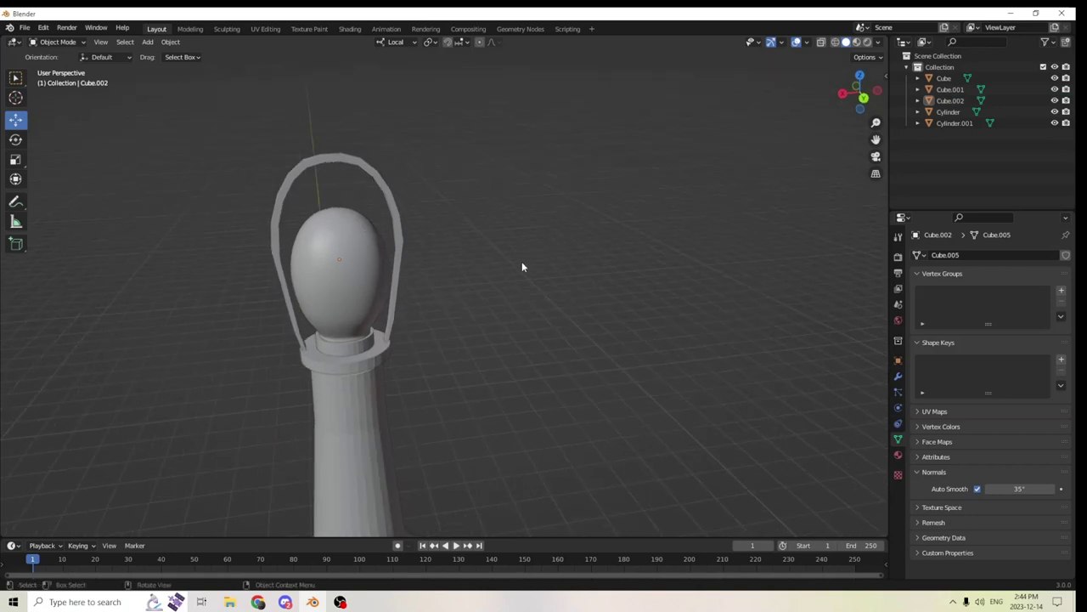
Duplicate the disc in place and move the copy straight up above the top of the harp
click(358, 358)
key(shift+d)
right_click(594, 207)
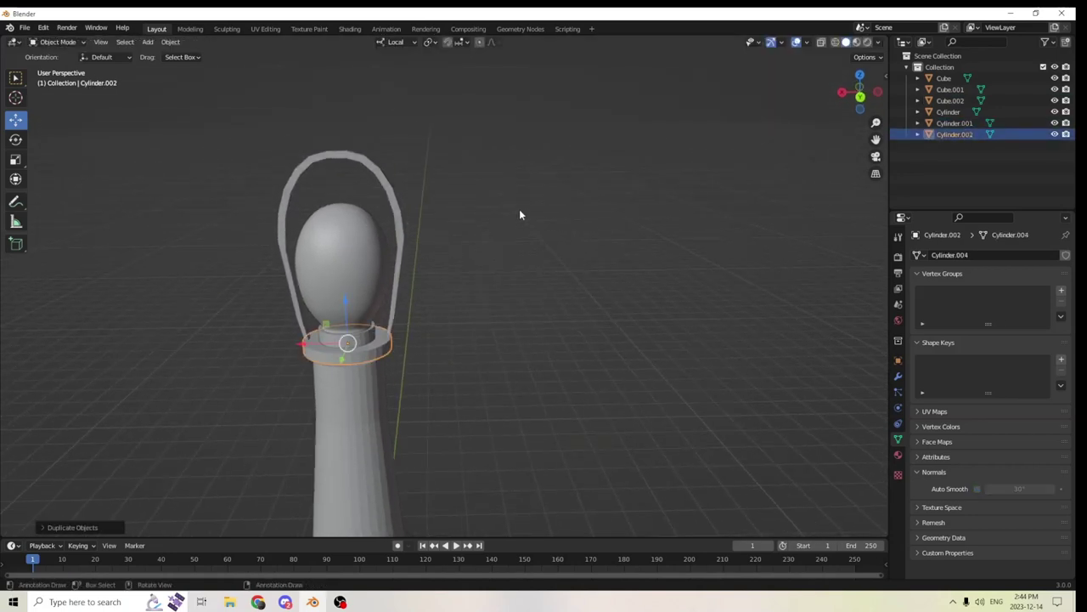
middle_drag(519, 210, 499, 190)
drag(352, 311, 352, 84)
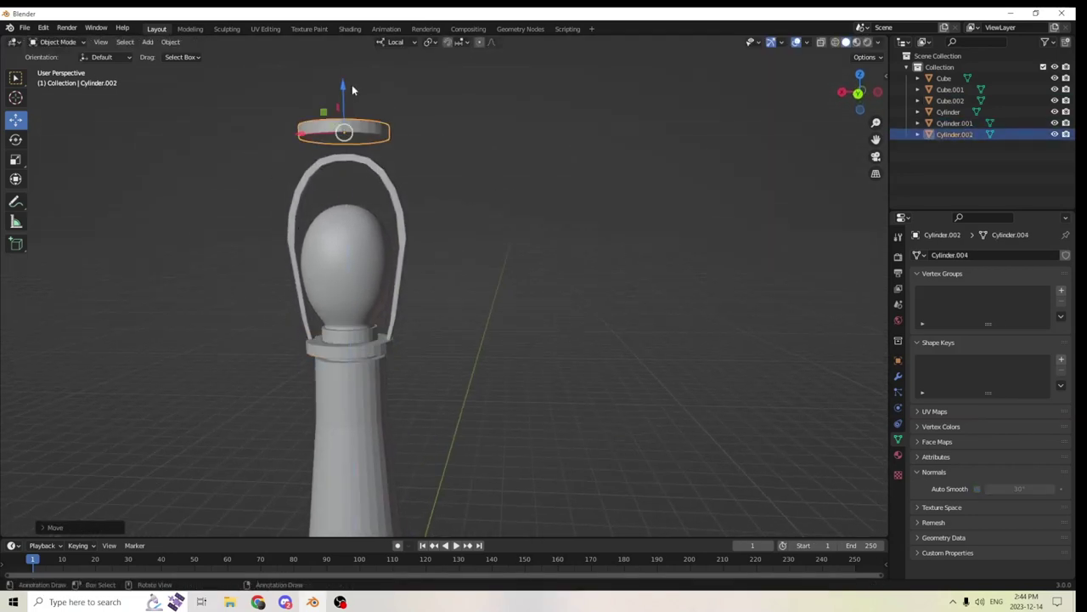
Duplicate the lamp body in place and subtract the copy from the lower disc with the Bool Tool's Auto Boolean Difference
click(373, 351)
scroll(380, 339, up, 2)
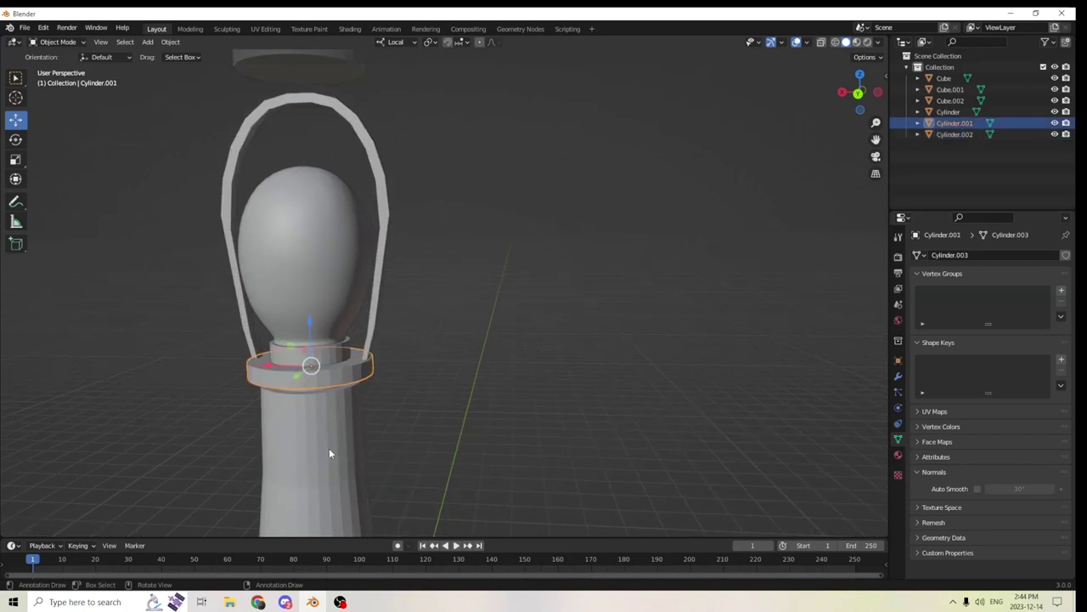
scroll(382, 401, down, 2)
click(389, 417)
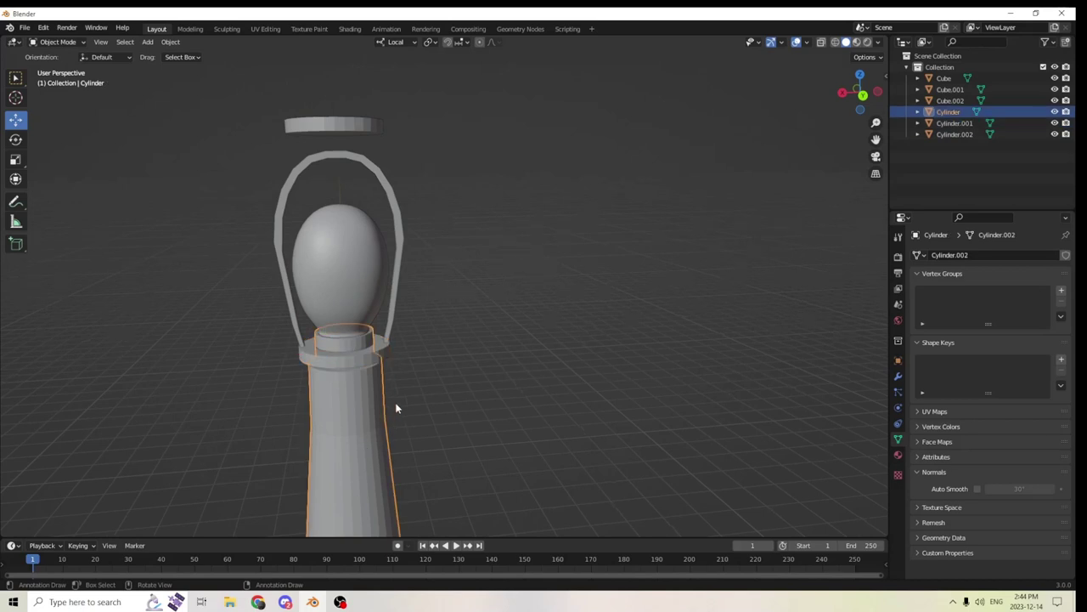
key(shift+d)
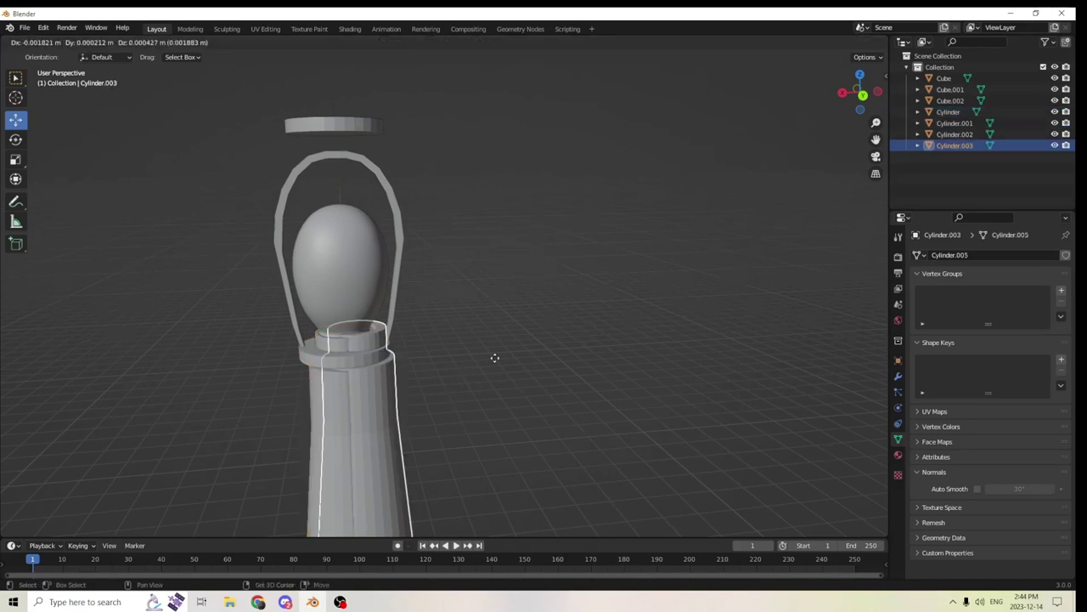
right_click(699, 335)
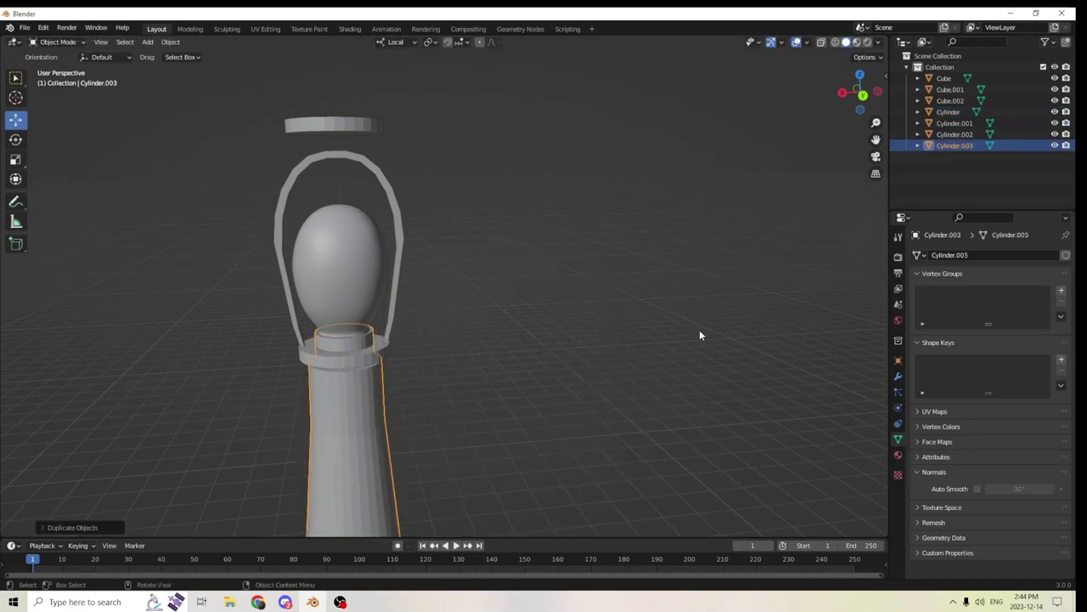
shift+click(379, 353)
click(170, 43)
mouse_move(235, 421)
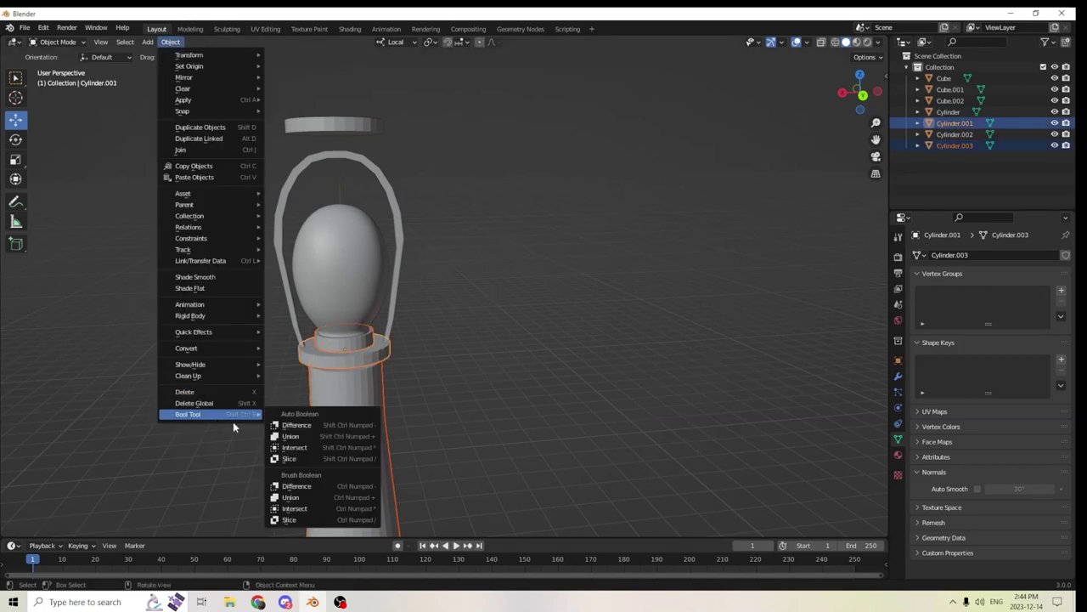
click(284, 422)
Check the cut in the lower disc by temporarily lifting it off the neck along its local Z axis
middle_drag(512, 345, 395, 333)
click(391, 340)
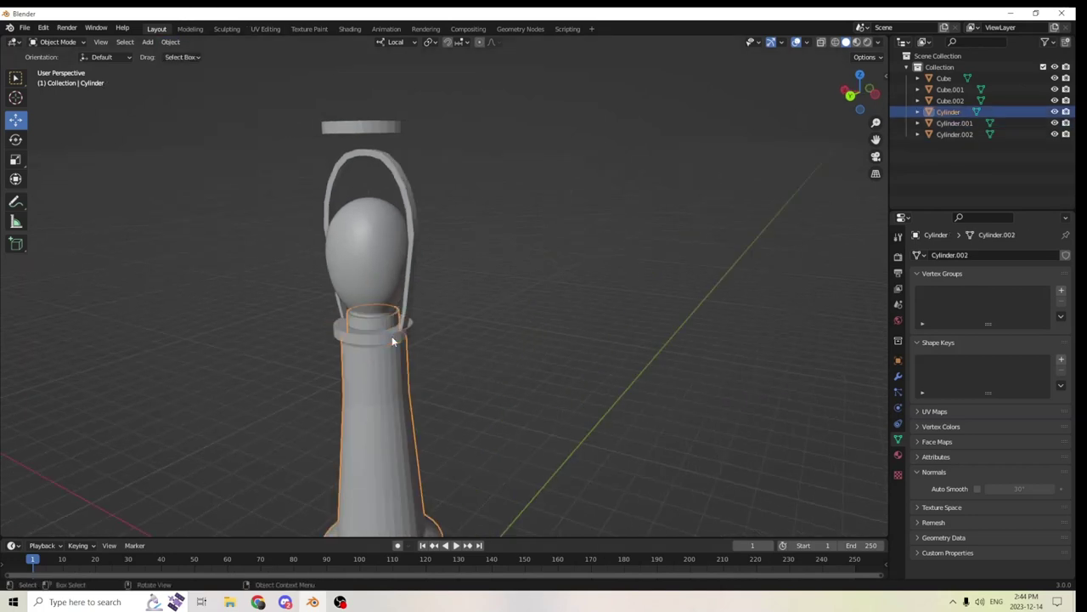
click(387, 344)
key(g)
key(z)
key(z)
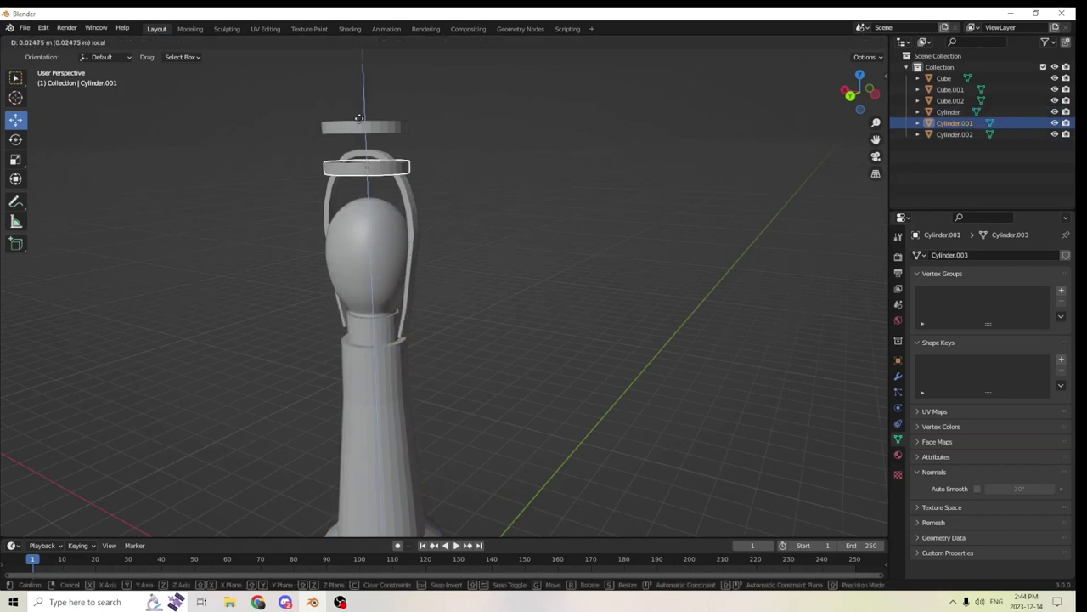
click(420, 283)
Scale the lower disc up uniformly by about 1.03 and nudge it slightly upward along Z
scroll(420, 283, up, 3)
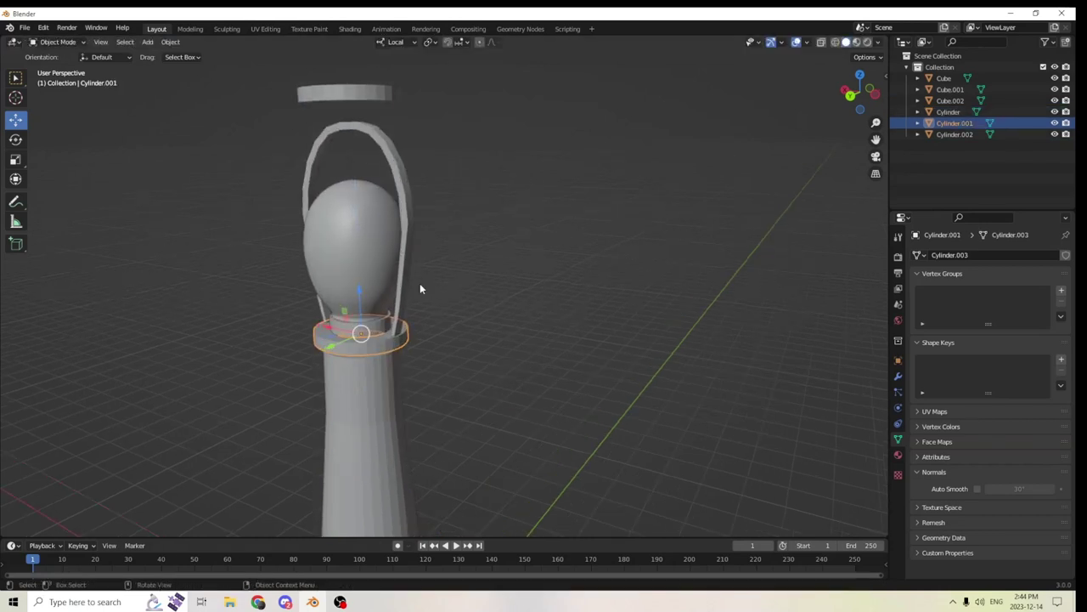
key(s)
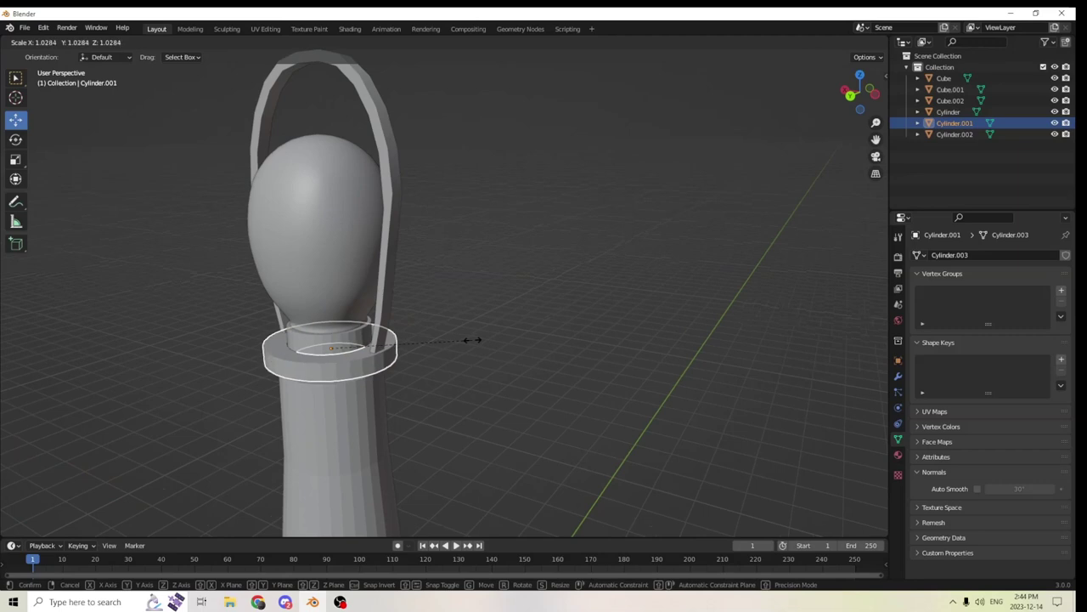
click(473, 339)
middle_drag(474, 339, 459, 298)
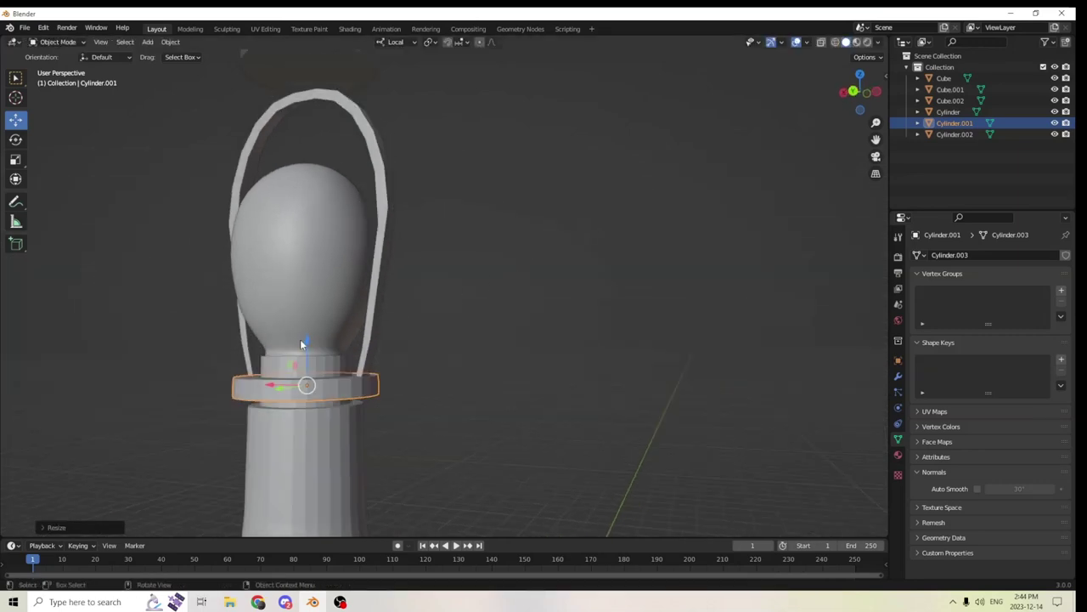
drag(307, 338, 308, 334)
middle_drag(318, 339, 427, 324)
Join the wire harp with the lower disc on the lamp neck into a single object
click(467, 376)
click(354, 294)
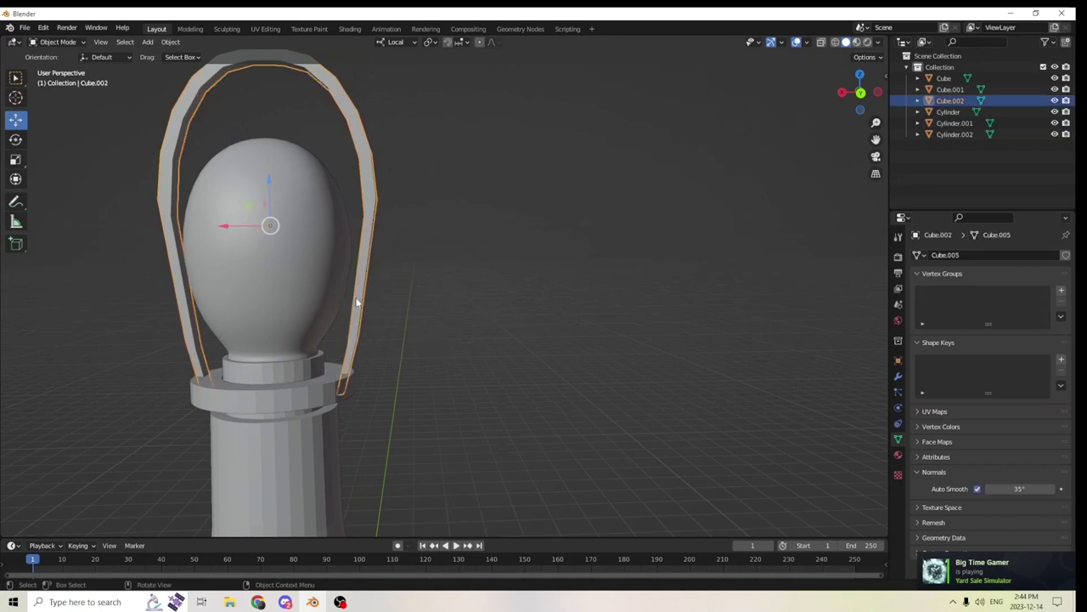
middle_drag(357, 299, 429, 270)
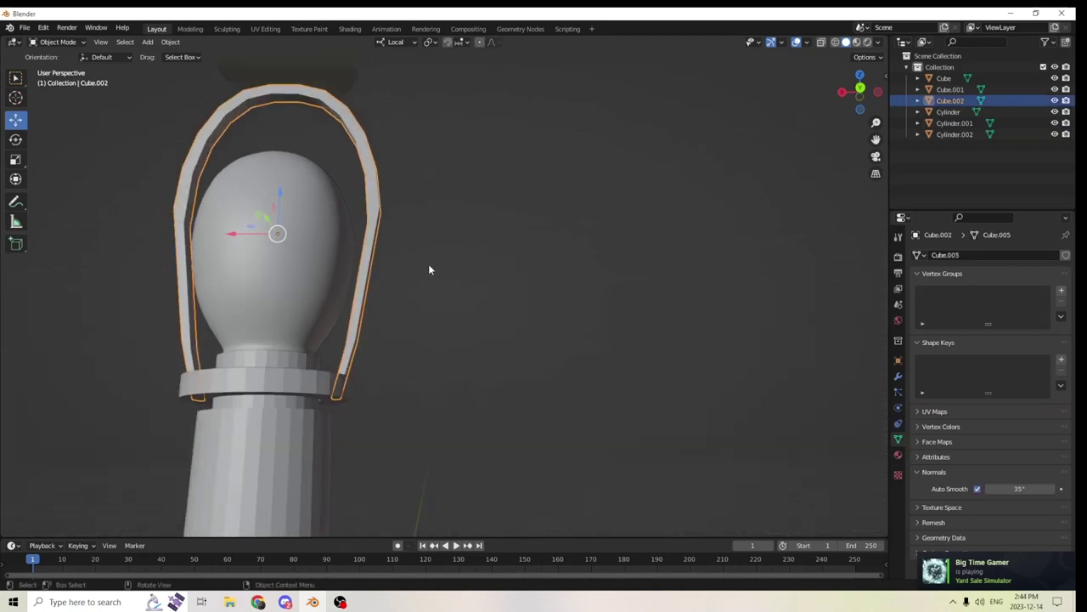
middle_drag(470, 284, 429, 297)
shift+click(282, 384)
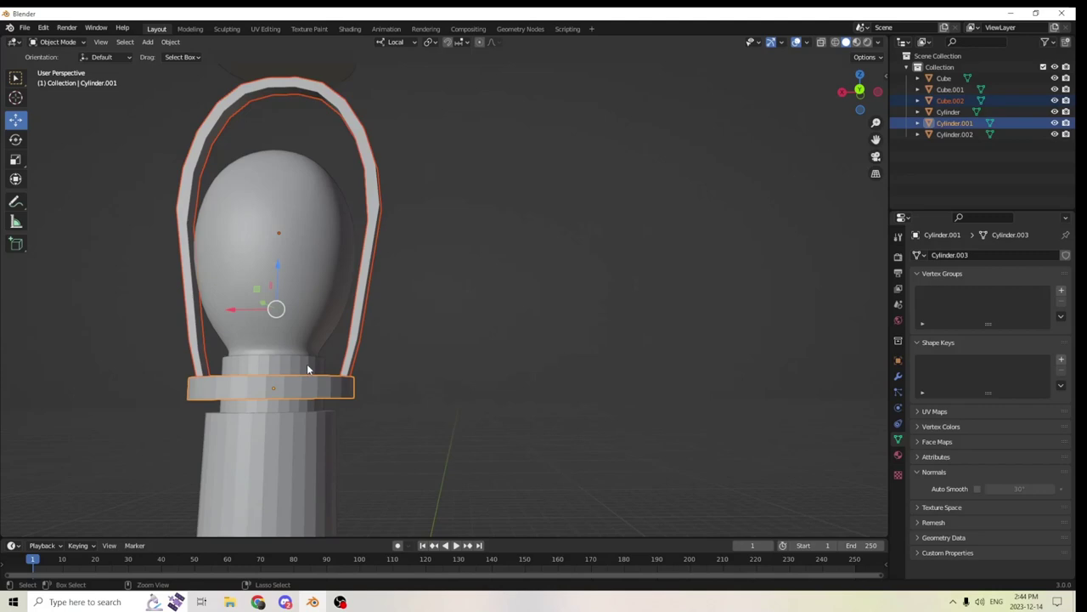
key(ctrl+j)
Select edges on both sides of the wire harp in Edit Mode and scale them slightly along the local X axis
middle_drag(376, 339, 495, 348)
key(Tab)
click(217, 223)
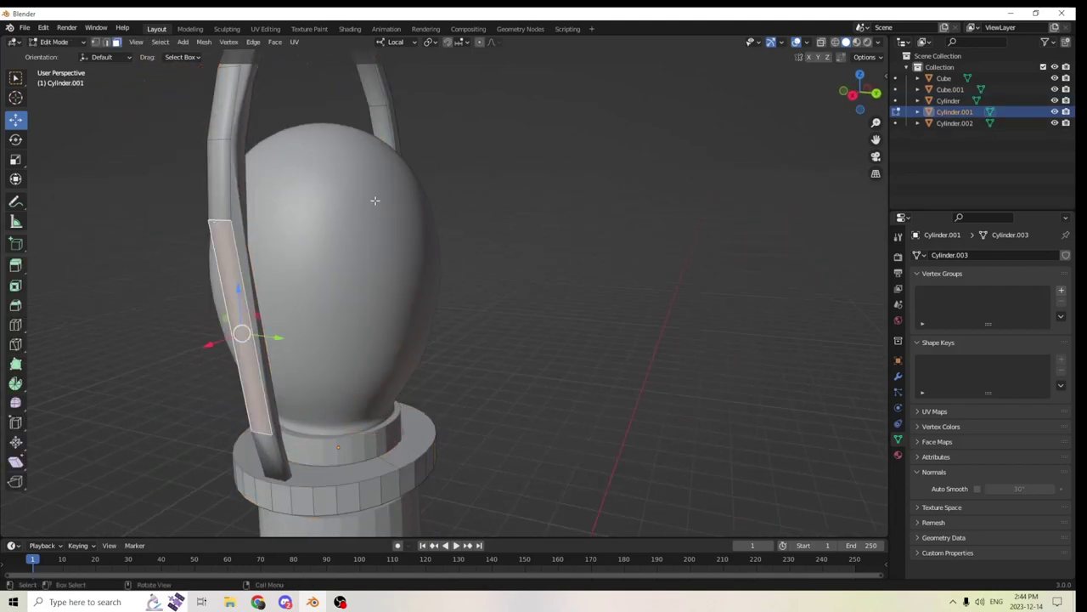
middle_drag(371, 199, 344, 191)
click(105, 41)
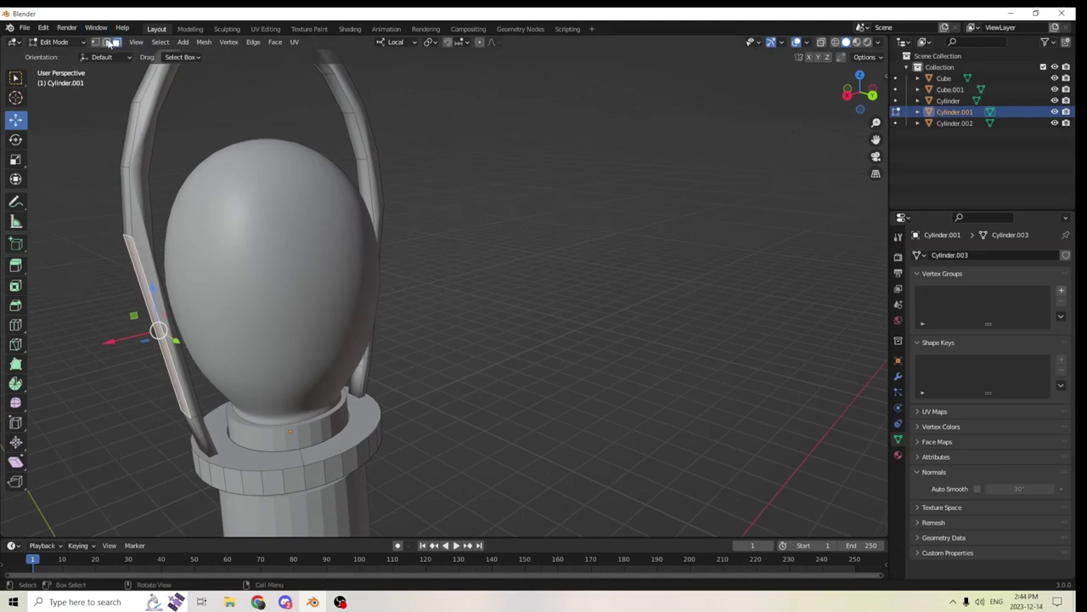
middle_drag(128, 247, 159, 198)
click(19, 159)
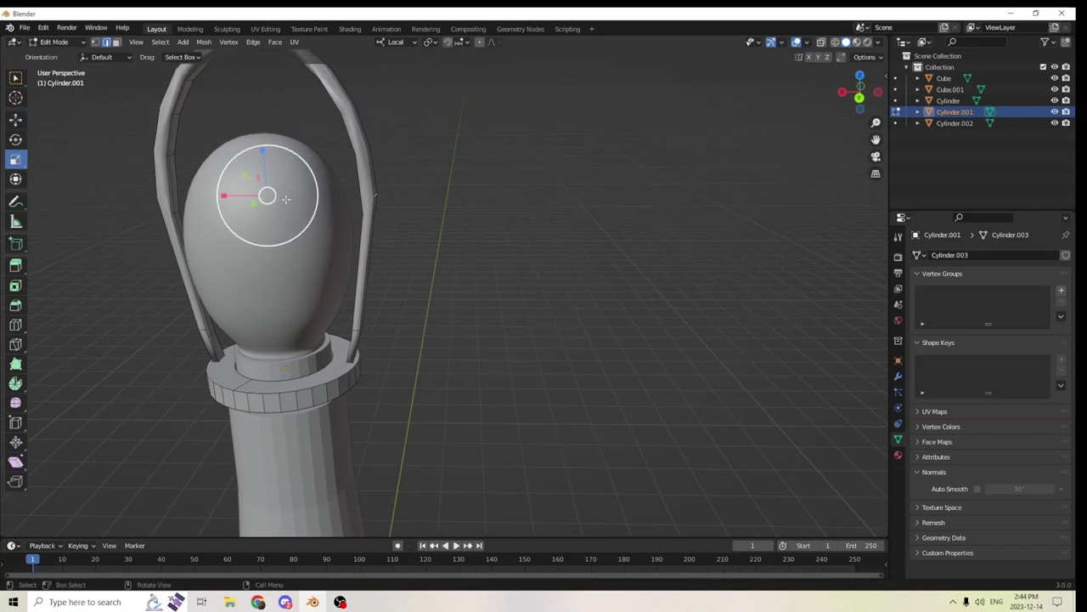
drag(223, 196, 229, 195)
middle_drag(228, 195, 266, 179)
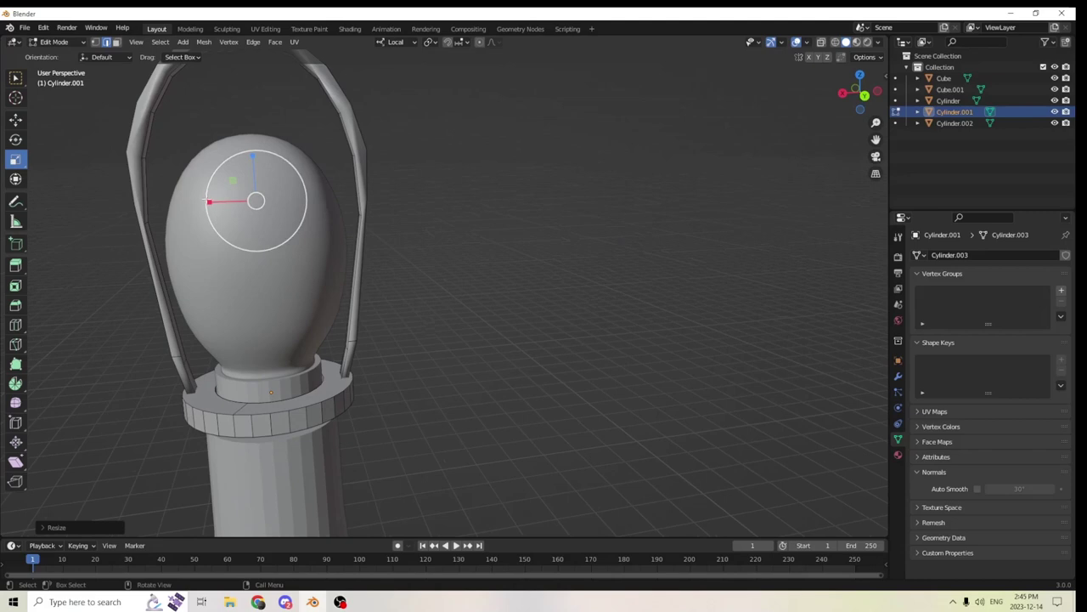
drag(209, 201, 206, 202)
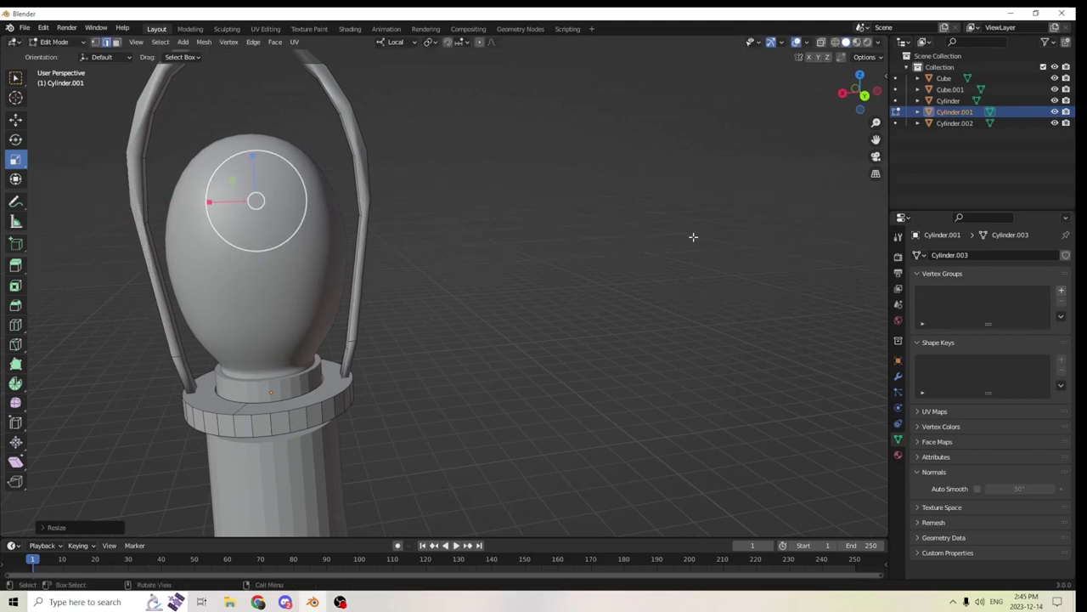
key(Tab)
middle_drag(604, 238, 425, 241)
key(Tab)
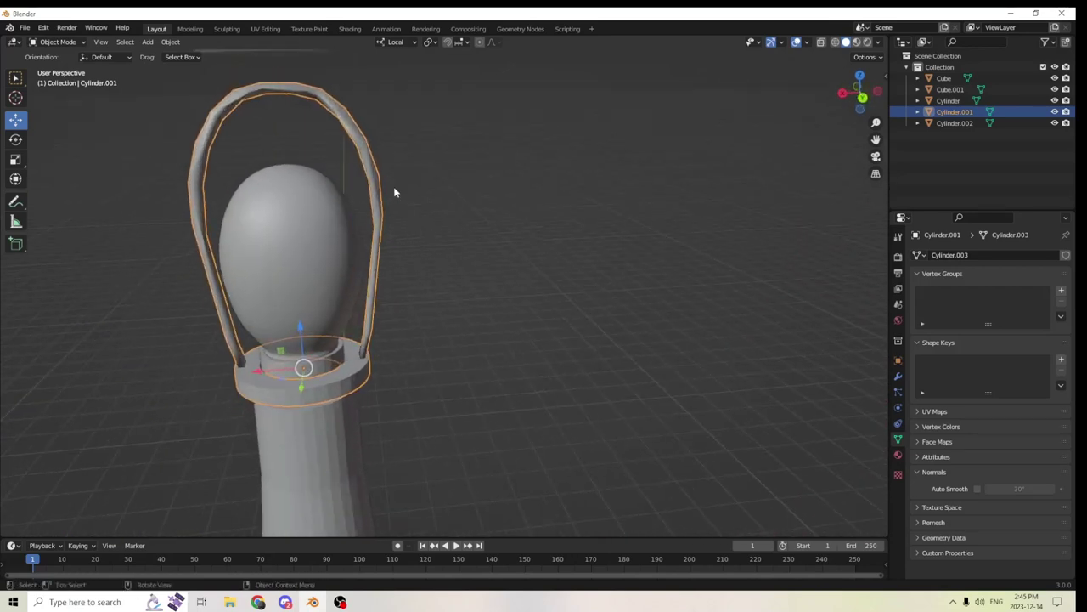
Scale the disc above the harp down uniformly and stretch it along its local Z axis into a small upright cylinder
middle_drag(420, 199, 425, 178)
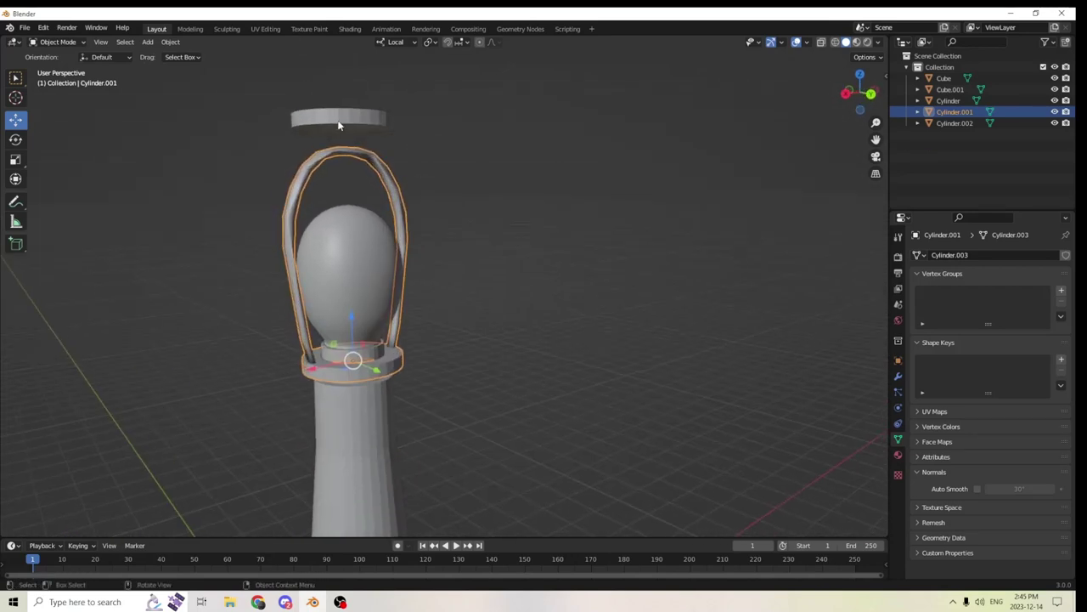
click(341, 124)
middle_drag(626, 149, 672, 231)
key(s)
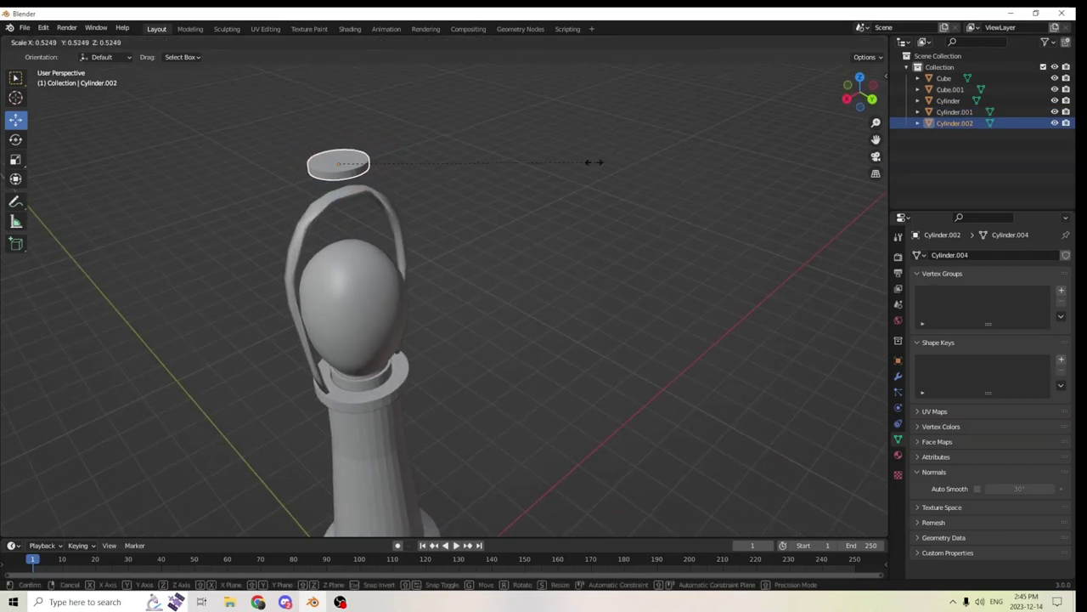
click(520, 156)
middle_drag(518, 156, 407, 140)
click(15, 159)
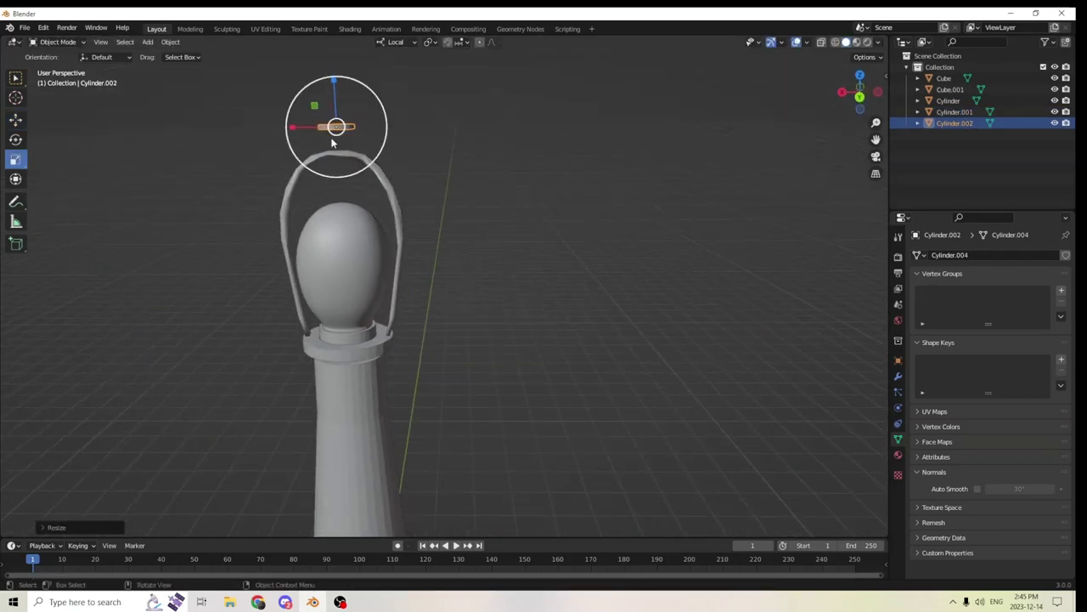
drag(356, 112, 355, 88)
Scale the small cylinder above the harp down uniformly by about 0.58 and shrink it slightly more
key(s)
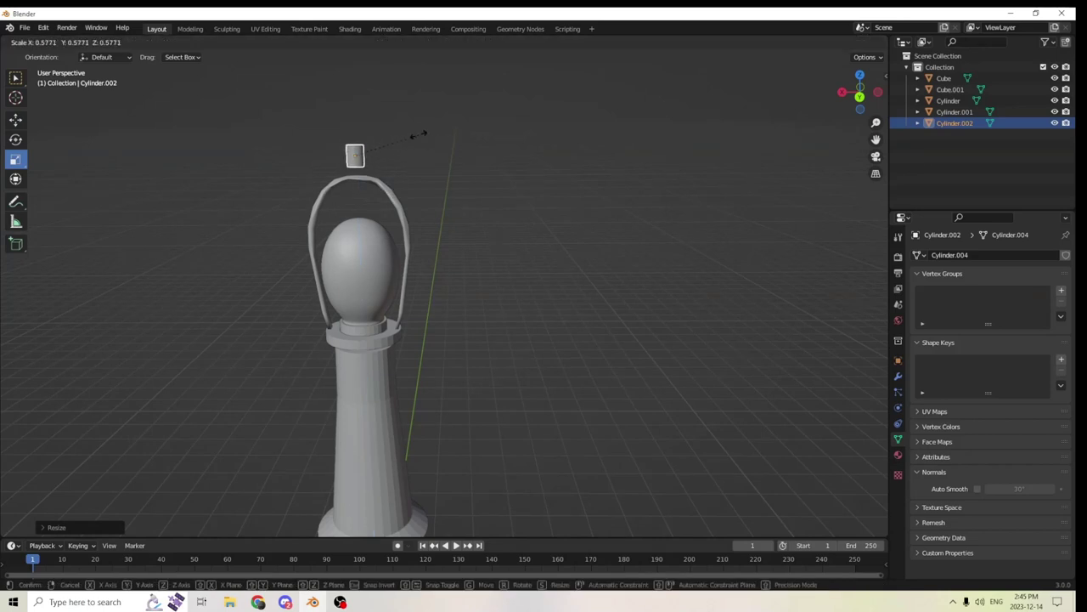
click(417, 136)
scroll(417, 136, up, 3)
middle_drag(417, 136, 520, 124)
drag(876, 139, 924, 273)
middle_drag(499, 146, 494, 116)
key(s)
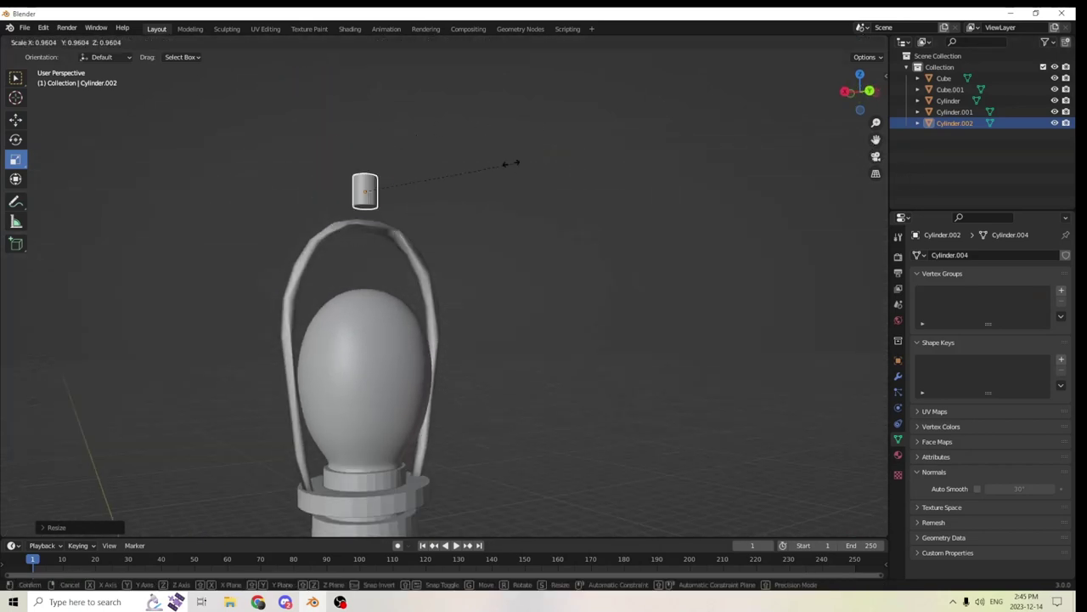
click(472, 157)
Move the small cylinder straight down along Z onto the top of the harp
click(22, 120)
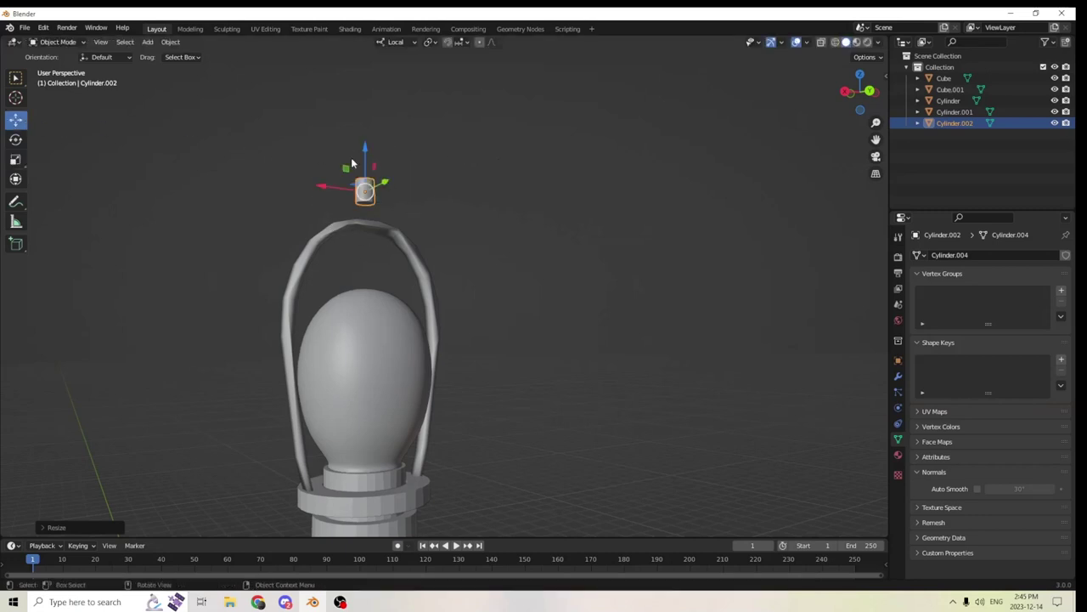
drag(366, 148, 370, 168)
middle_drag(370, 167, 455, 235)
scroll(356, 213, up, 2)
scroll(707, 259, up, 1)
middle_drag(707, 262, 757, 274)
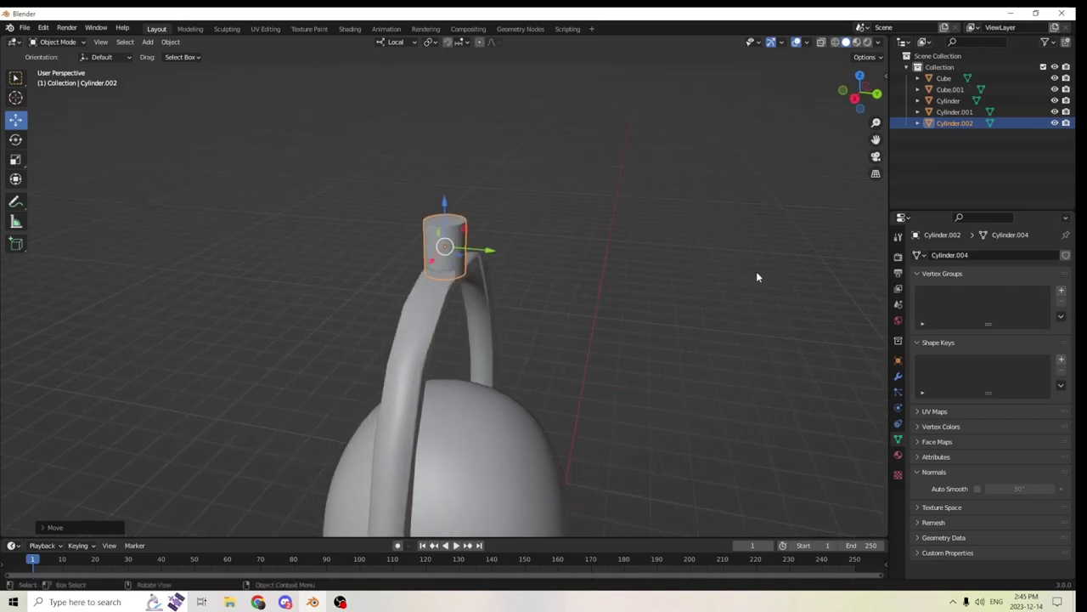
Shrink the cylinder uniformly by a further amount, nudge it down into the harp, and scale it again by about 0.97
key(s)
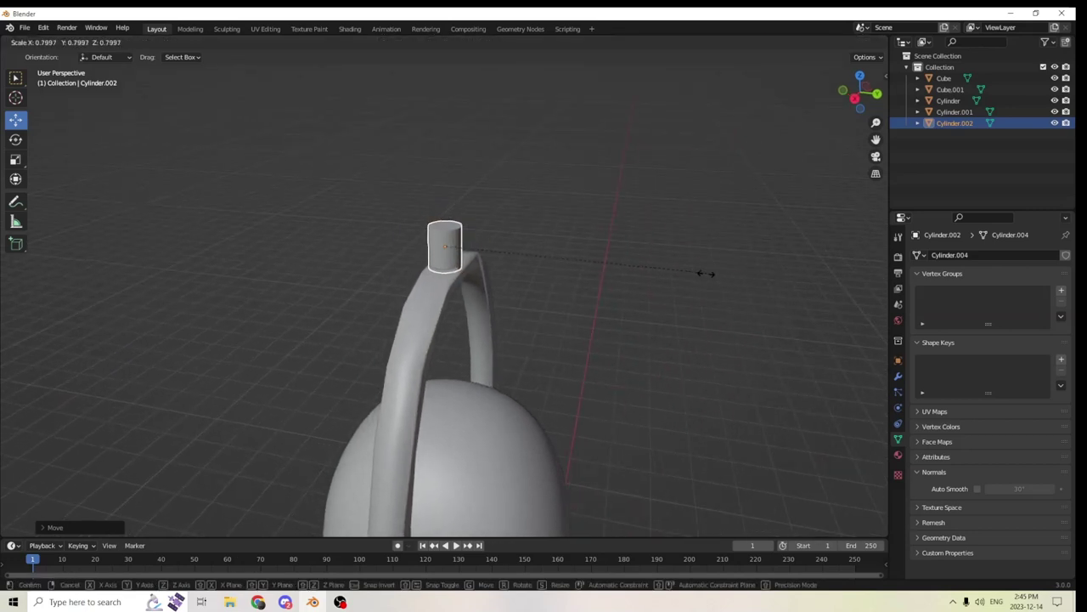
click(693, 274)
drag(442, 203, 444, 213)
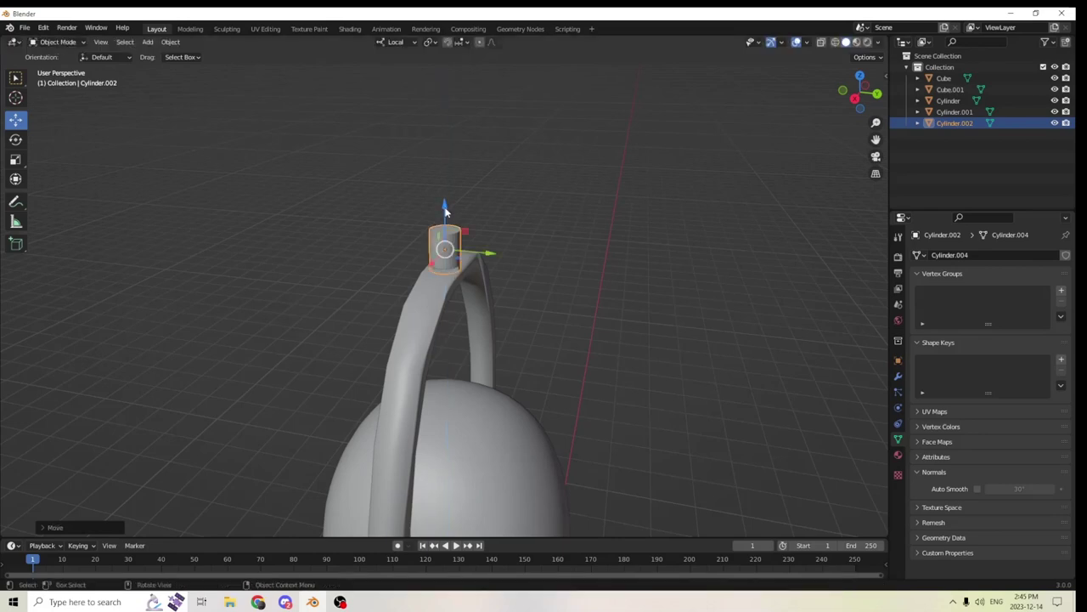
mouse_move(444, 213)
middle_down()
mouse_move(487, 209)
mouse_move(434, 218)
mouse_move(449, 230)
middle_up()
key(s)
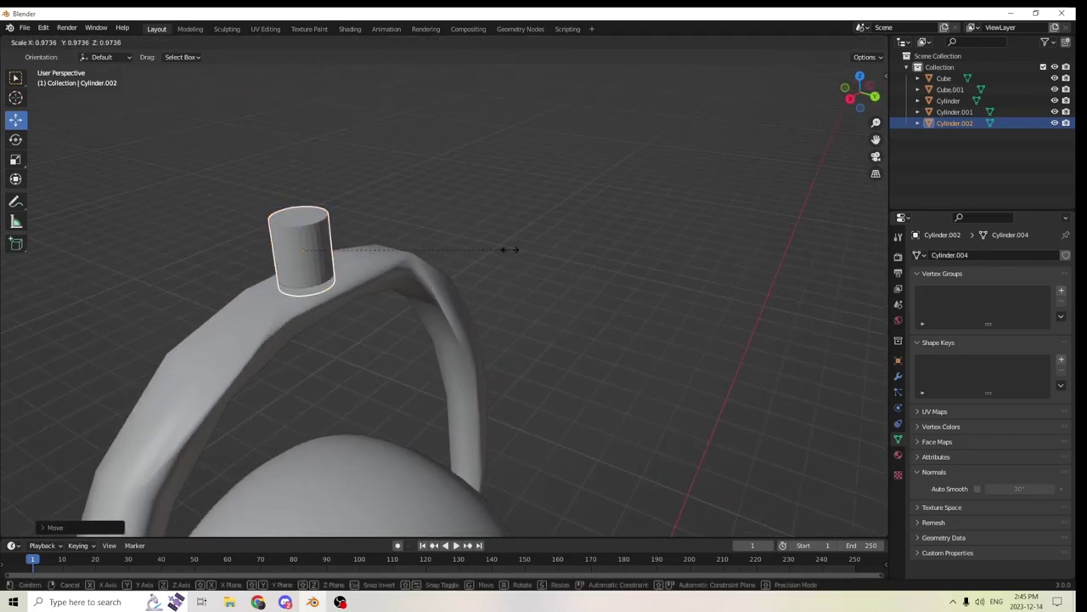
click(507, 249)
middle_drag(507, 249, 306, 130)
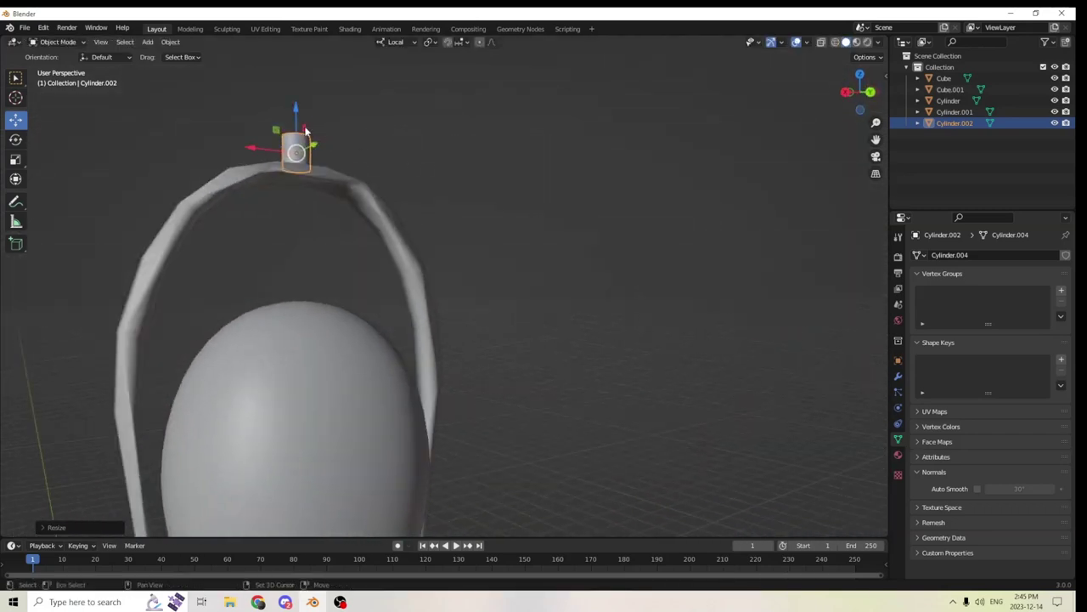
Join the small cylinder to the harp and disc object, and deselect everything
shift+click(285, 170)
key(ctrl+j)
scroll(304, 157, down, 3)
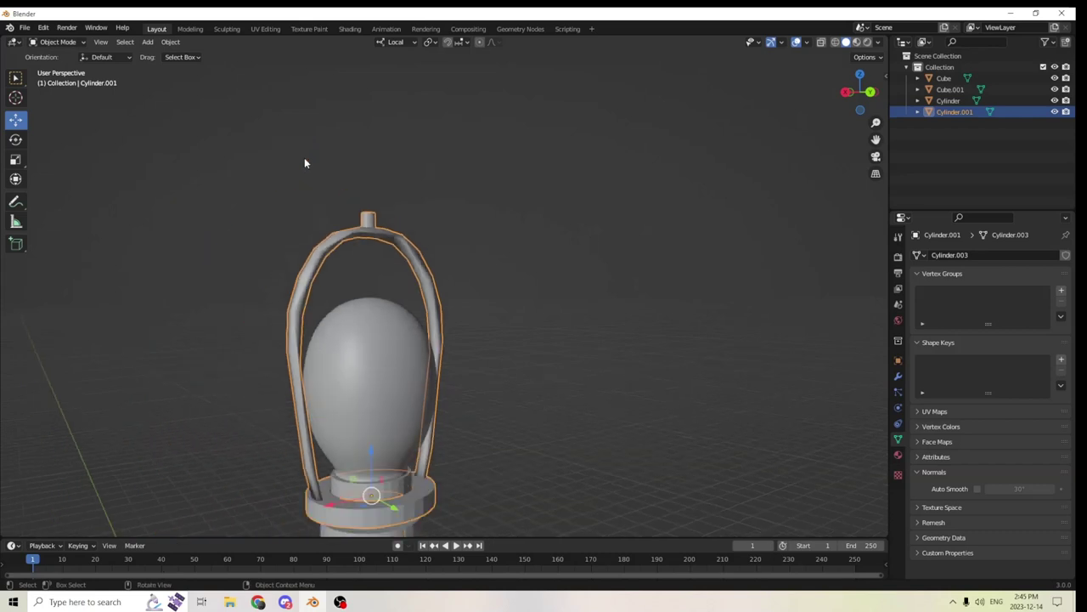
middle_drag(304, 157, 493, 192)
click(563, 228)
scroll(543, 216, down, 3)
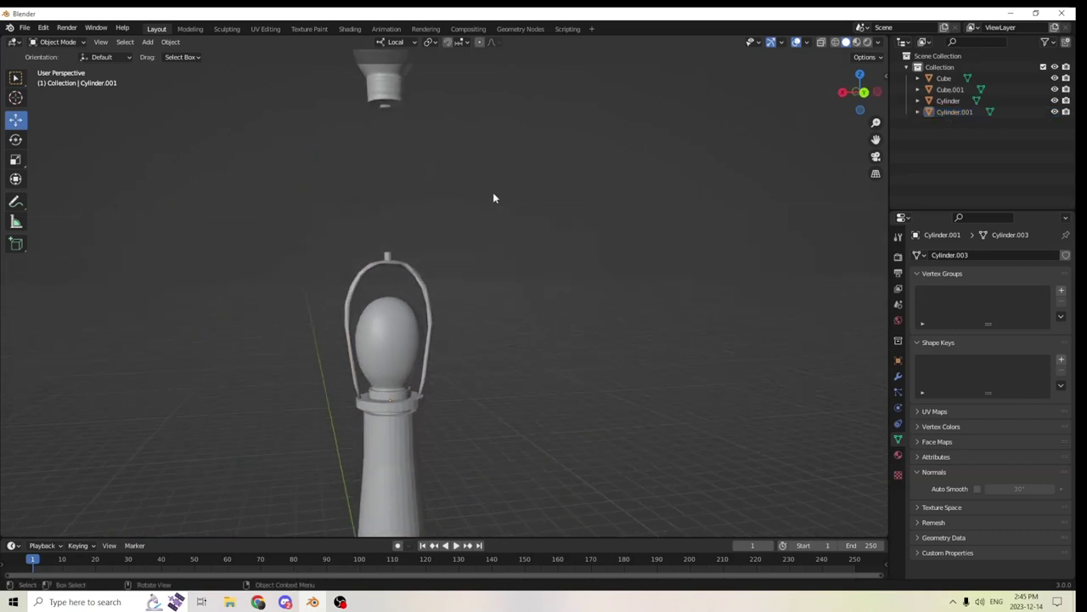
click(395, 258)
drag(390, 363, 357, 255)
right_click(357, 256)
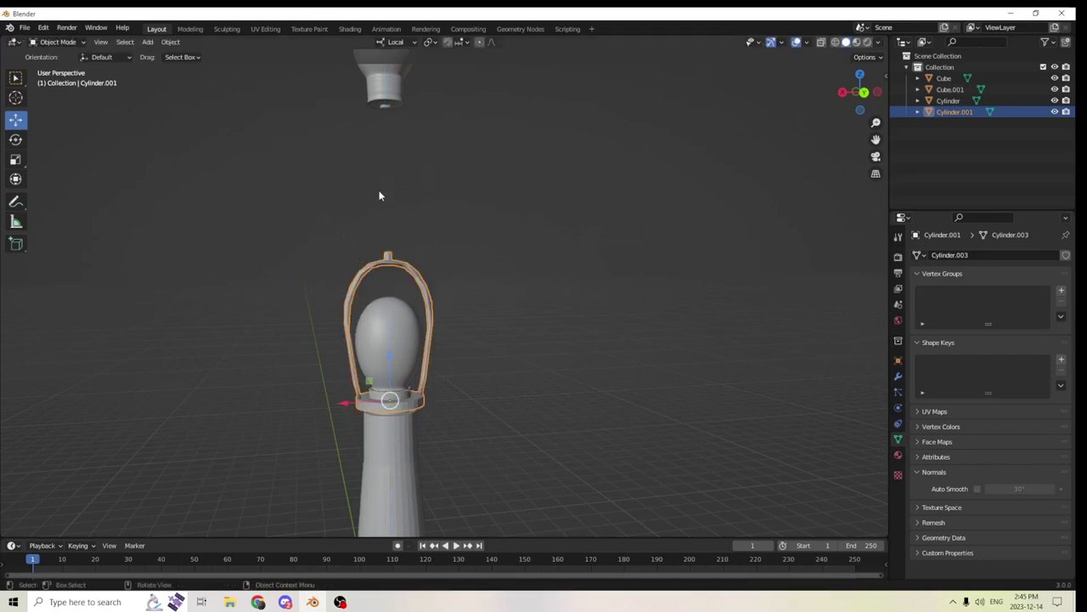
Move the spare bulb floating above the lamp farther up along its Z axis
click(387, 86)
scroll(482, 192, down, 4)
drag(416, 134, 416, 83)
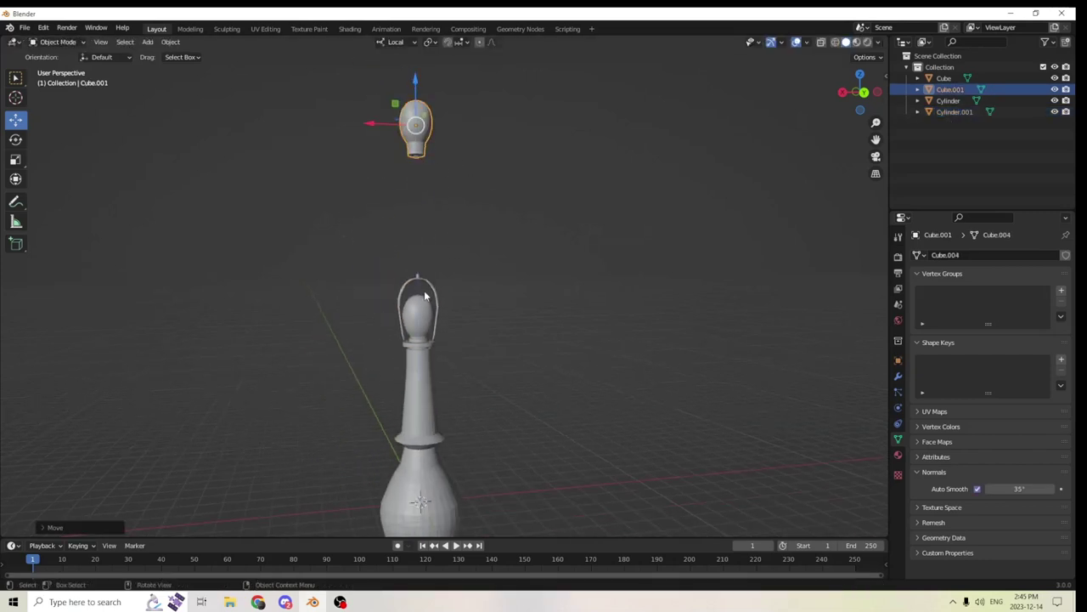
Shade the lamp body smooth and enable Auto Smooth with an angle of 35°
click(429, 431)
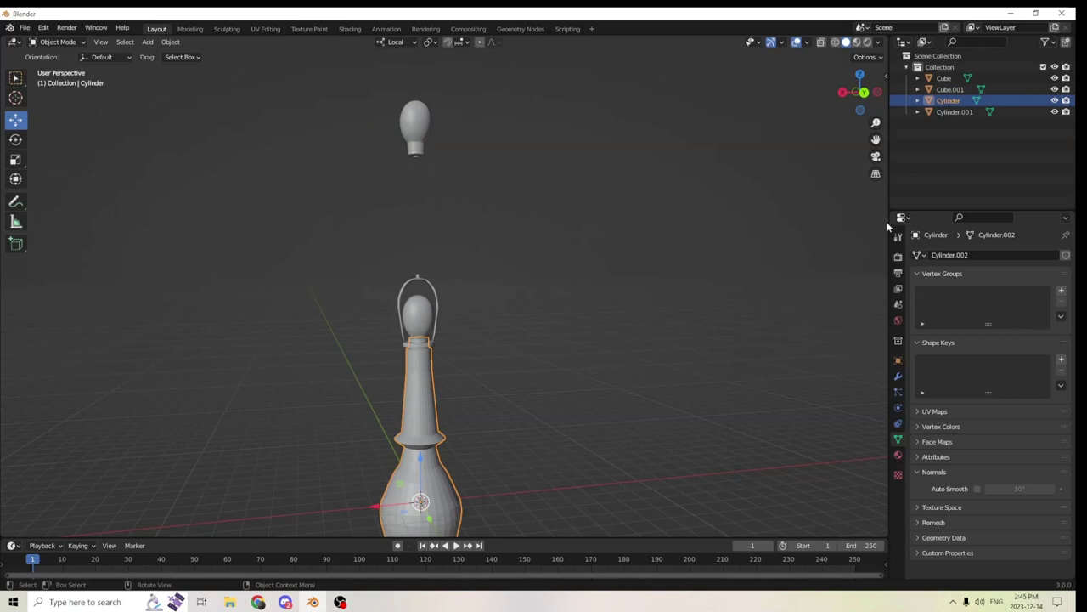
right_click(416, 431)
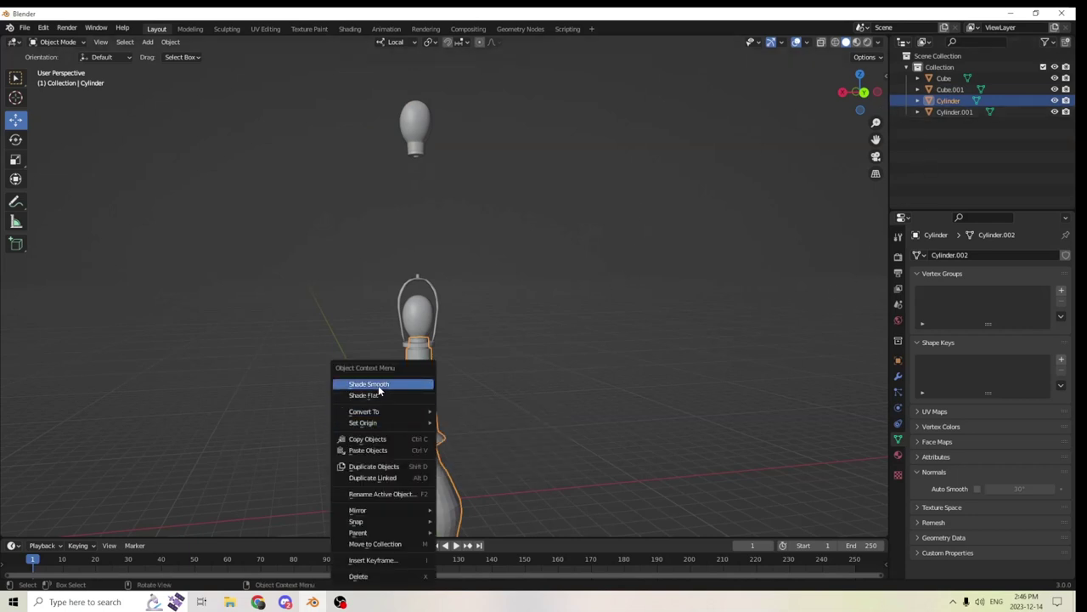
click(378, 385)
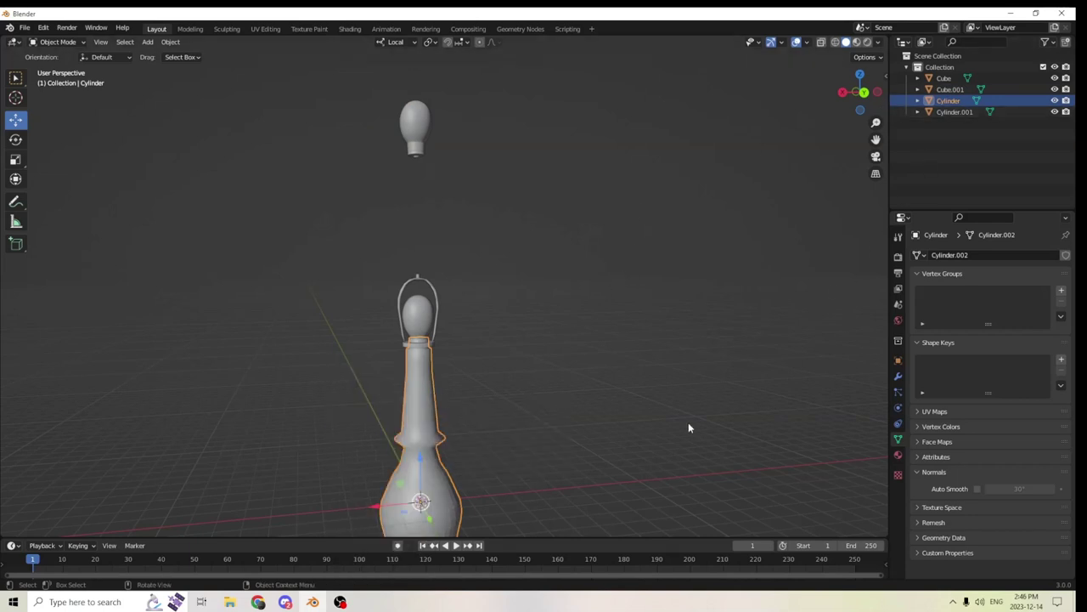
click(1018, 487)
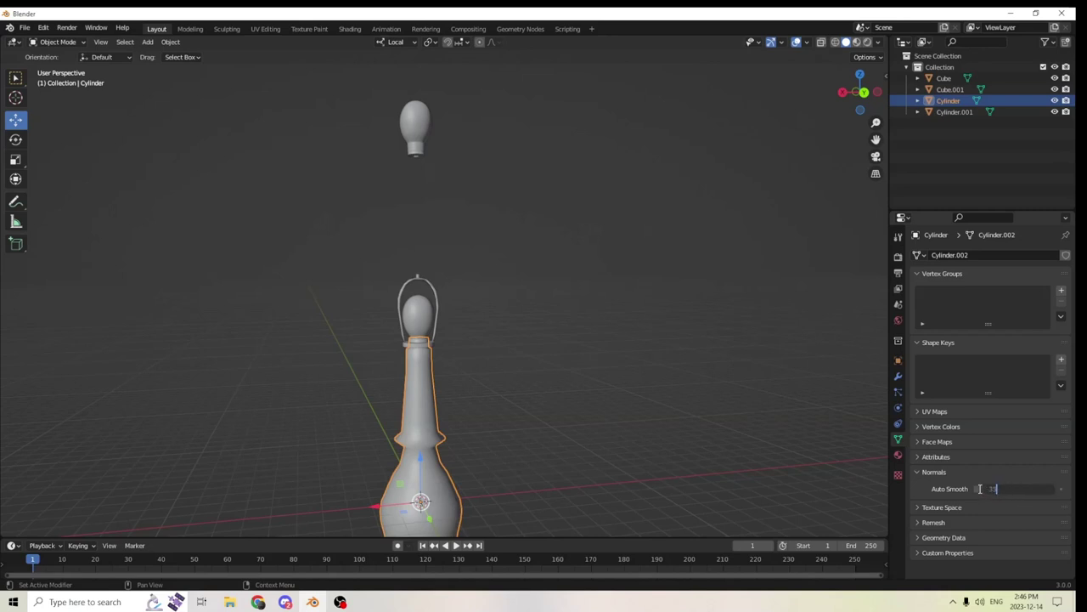
click(979, 490)
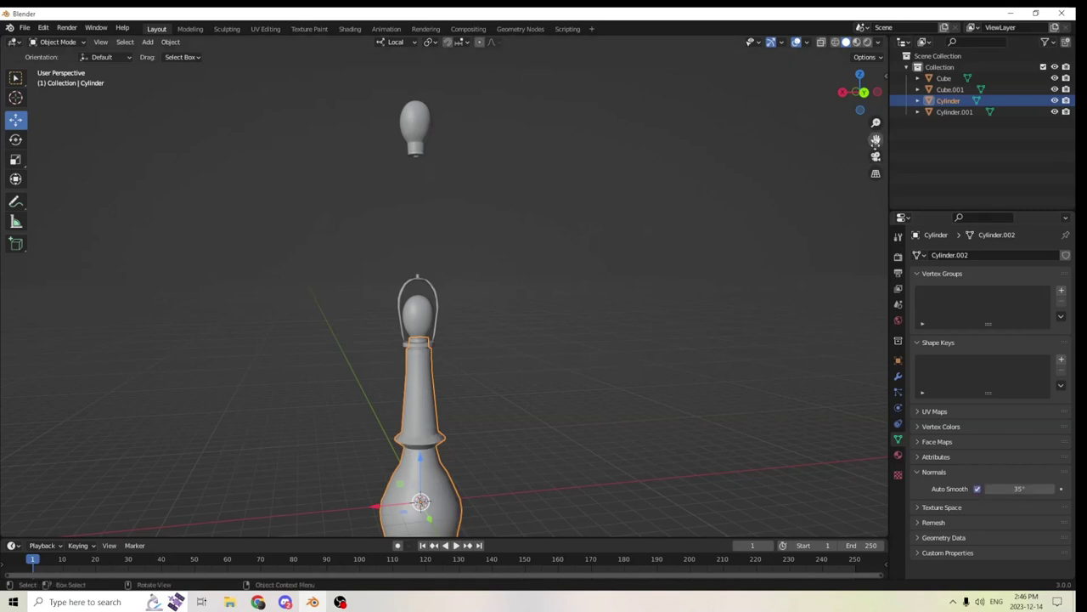
Add a Catmull-Clark Subdivision Surface modifier with viewport level 1 to the lamp body, apply it, and deselect the body
drag(876, 140, 912, 2)
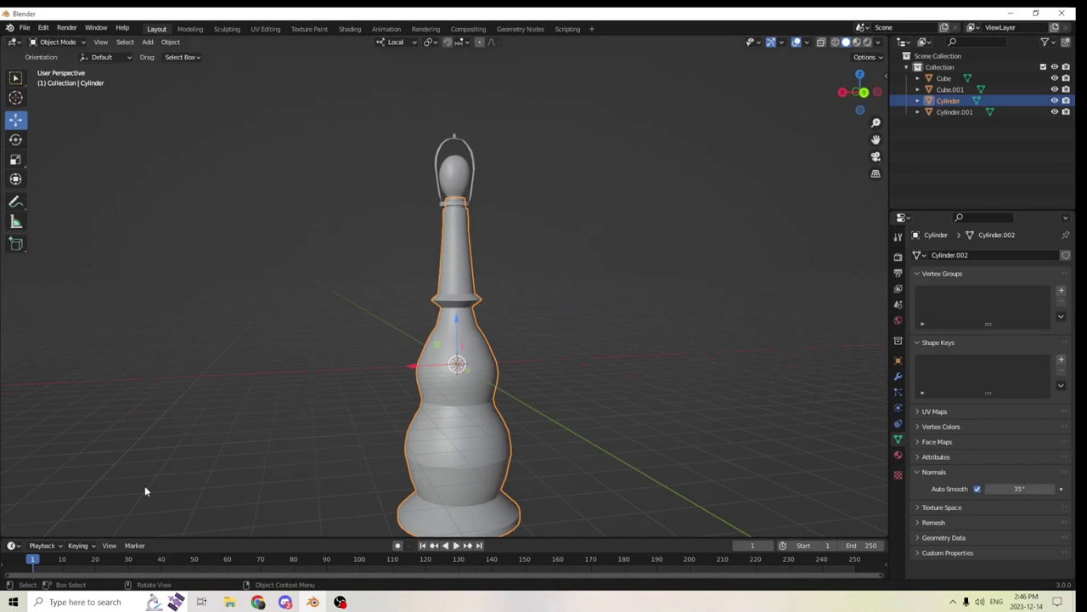
scroll(692, 450, up, 2)
middle_drag(672, 446, 587, 358)
scroll(567, 422, down, 2)
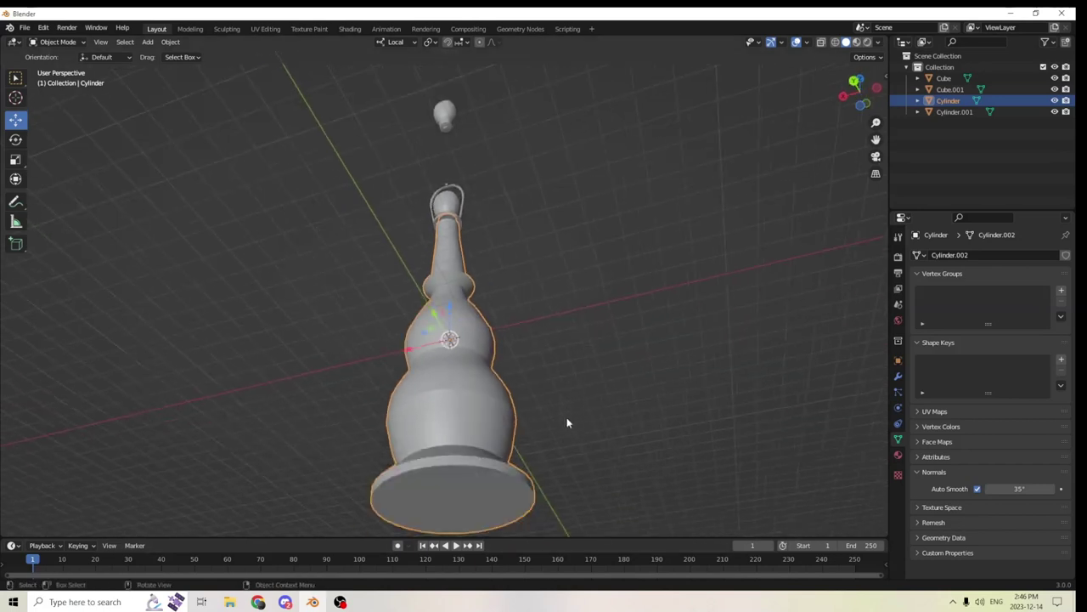
middle_drag(567, 421, 578, 492)
middle_drag(735, 301, 542, 452)
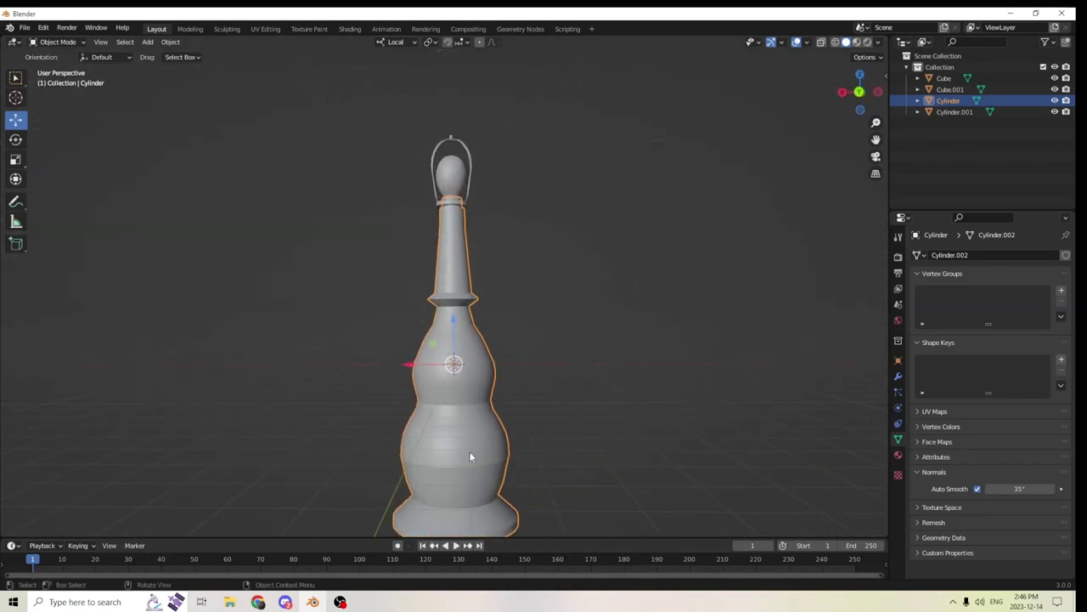
click(898, 378)
click(970, 259)
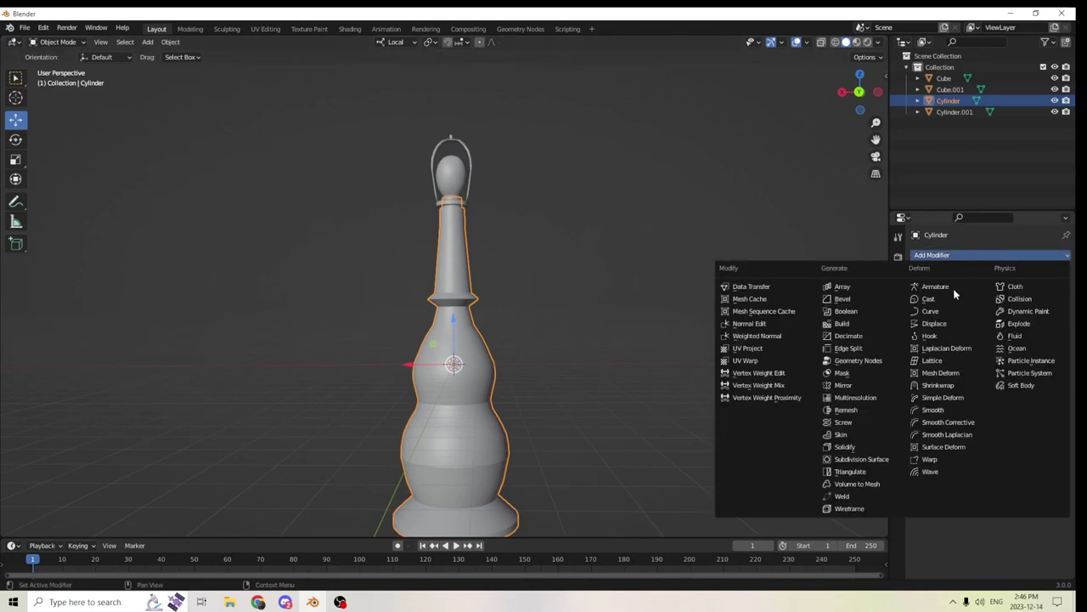
click(870, 460)
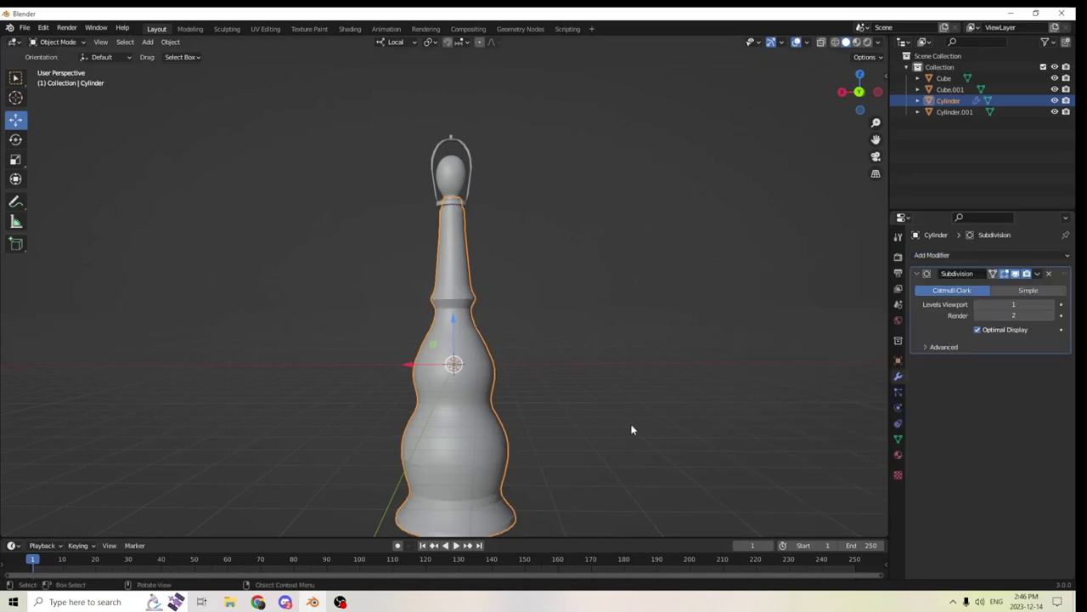
click(1037, 273)
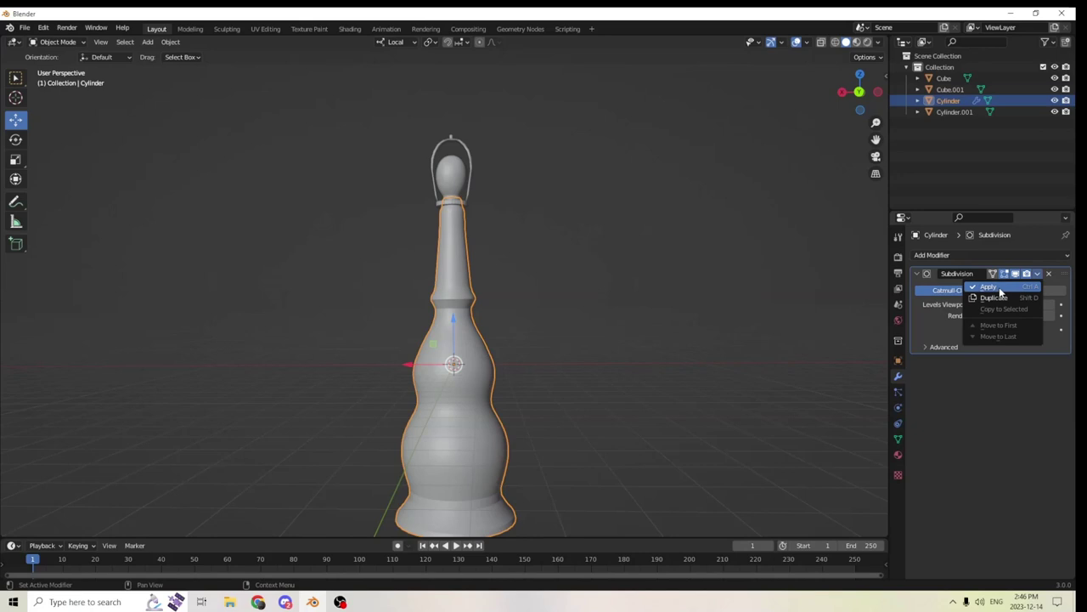
click(1000, 289)
click(622, 365)
Enter Edit Mode on the lamp body and switch to face selection
scroll(616, 366, up, 3)
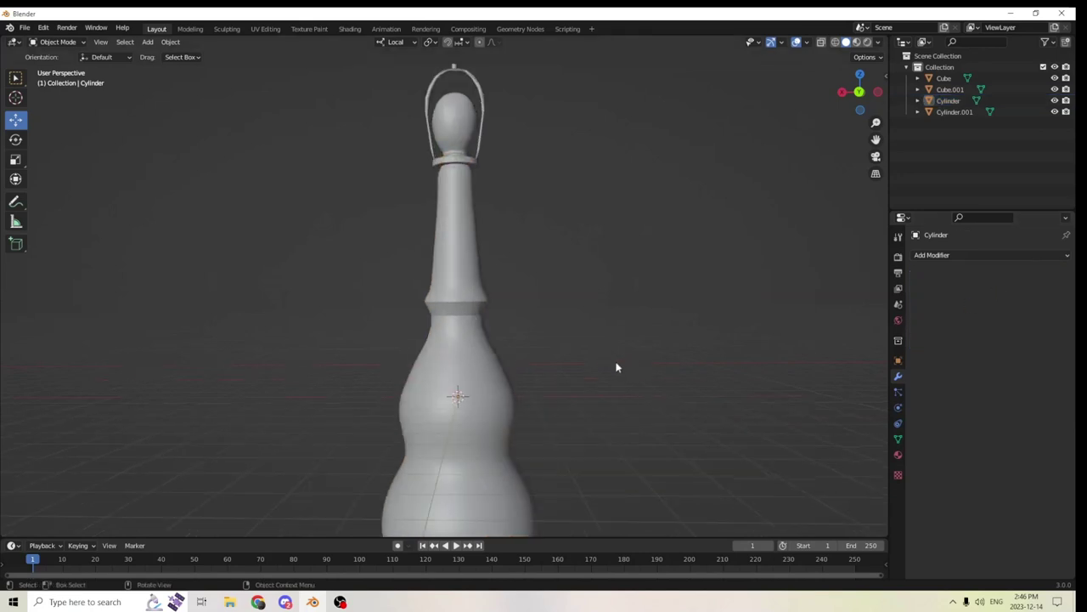
scroll(561, 340, down, 5)
middle_drag(565, 344, 570, 366)
scroll(536, 343, up, 3)
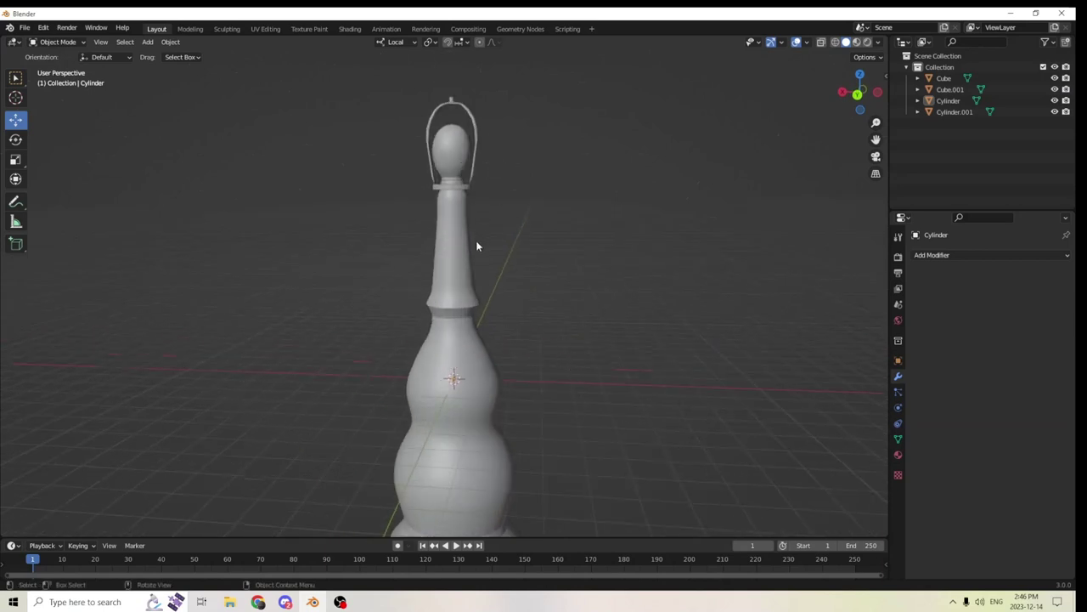
middle_drag(476, 246, 425, 259)
click(919, 101)
key(Tab)
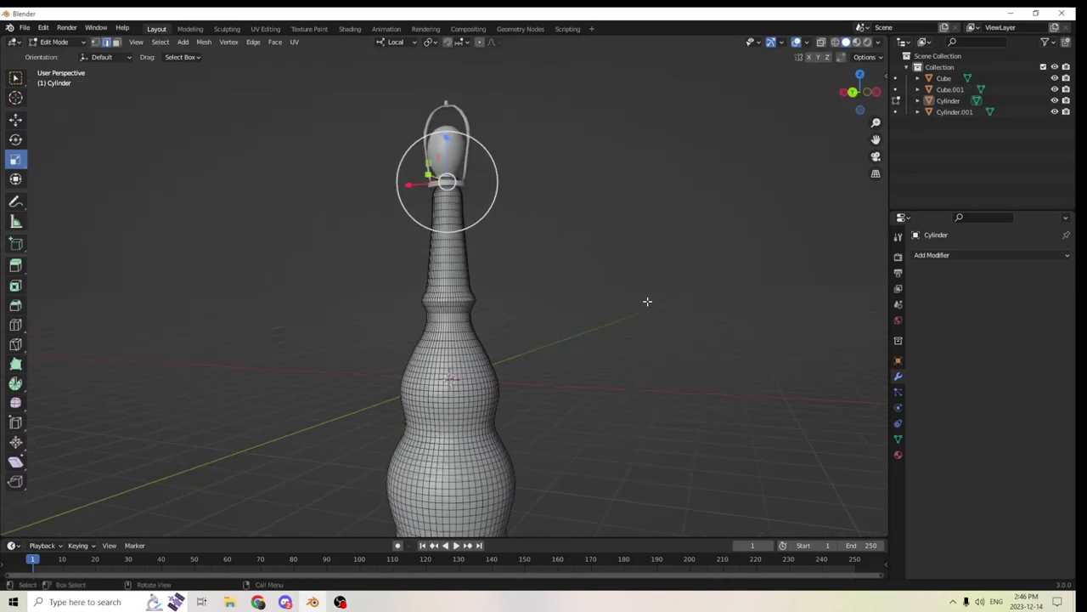
scroll(600, 325, up, 4)
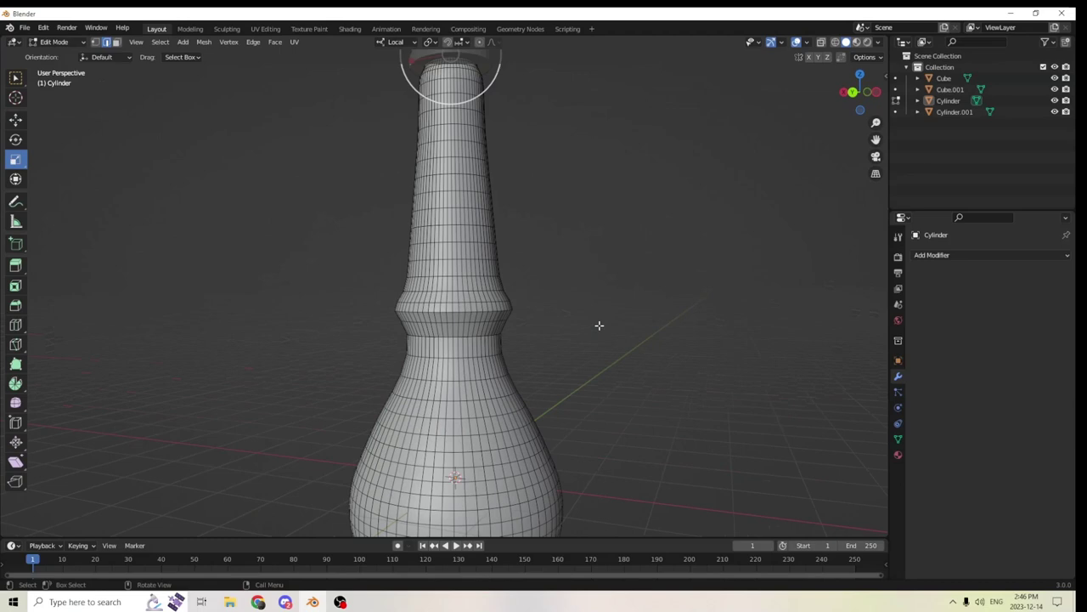
drag(877, 137, 934, 73)
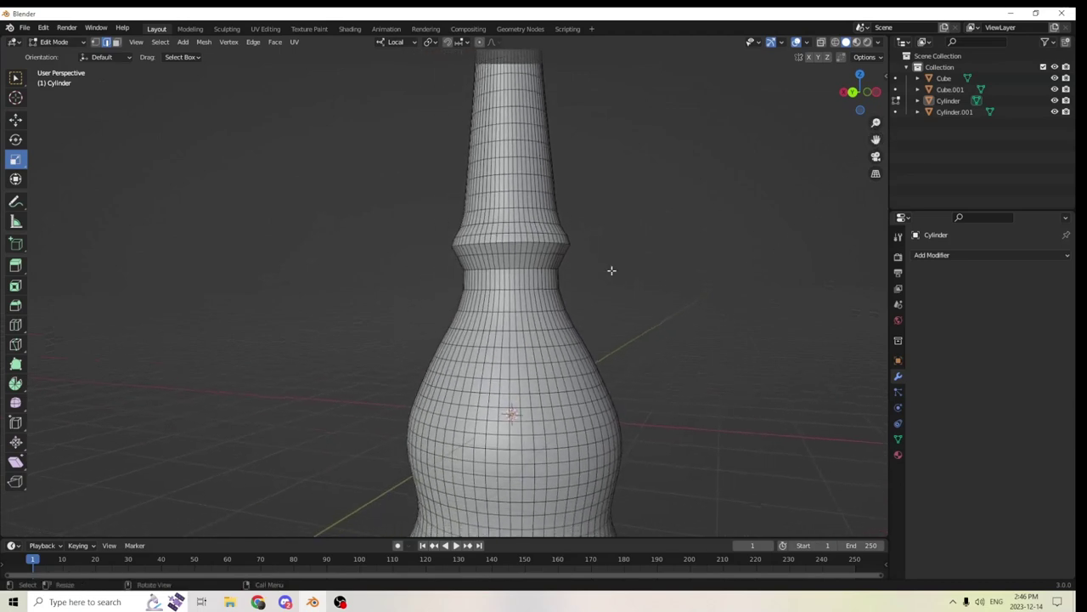
scroll(612, 269, down, 3)
middle_drag(595, 344, 662, 367)
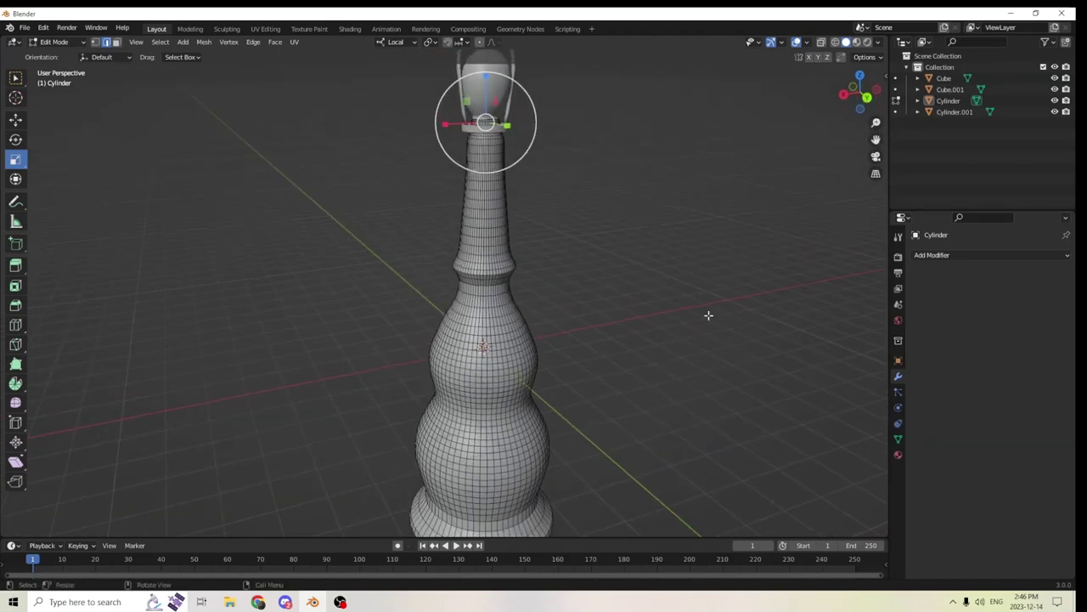
middle_drag(709, 316, 658, 259)
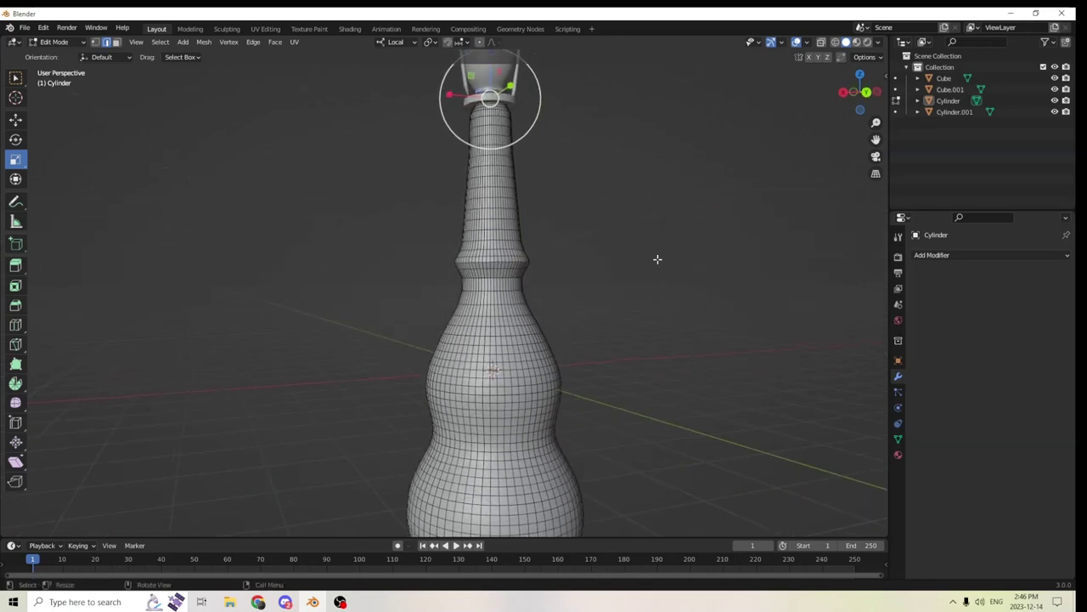
middle_drag(749, 334, 725, 327)
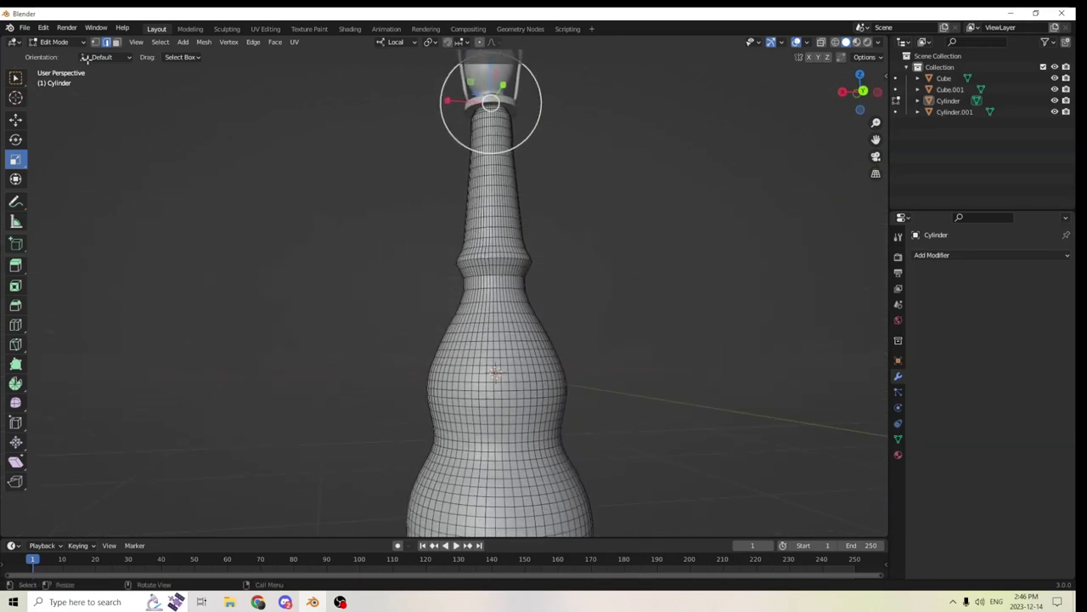
click(117, 43)
scroll(582, 234, down, 3)
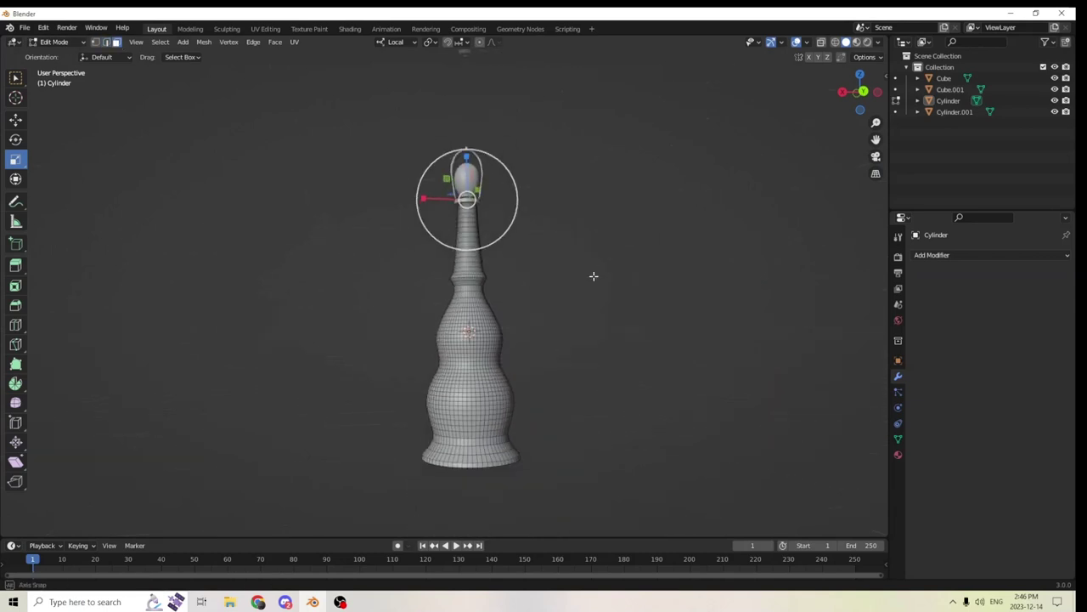
middle_drag(592, 274, 938, 499)
Create a new material slot and material on the lamp body and set its base color to dark blue
click(898, 455)
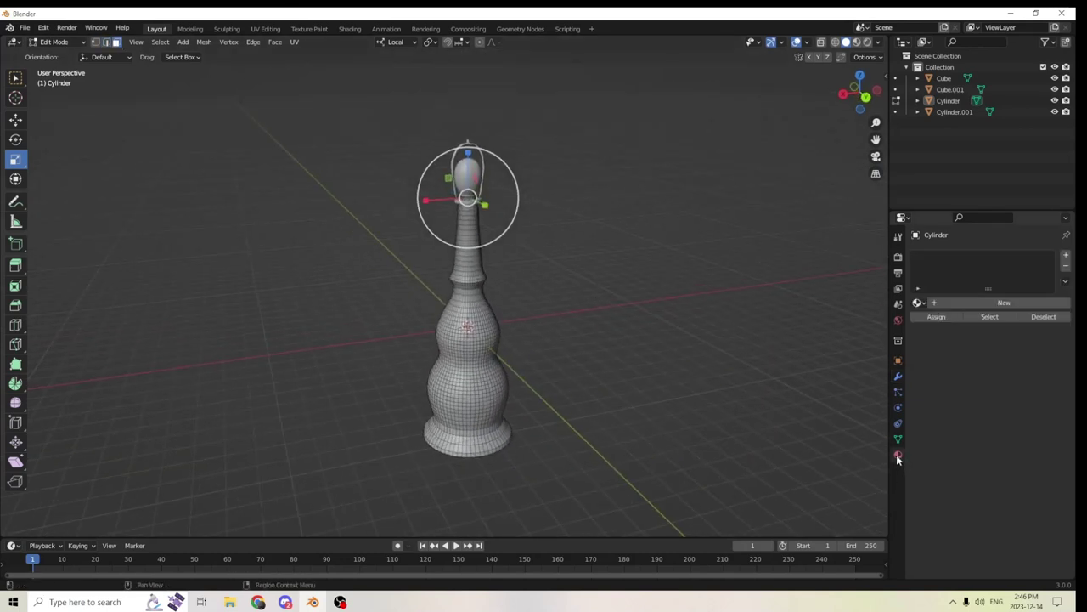
click(1066, 256)
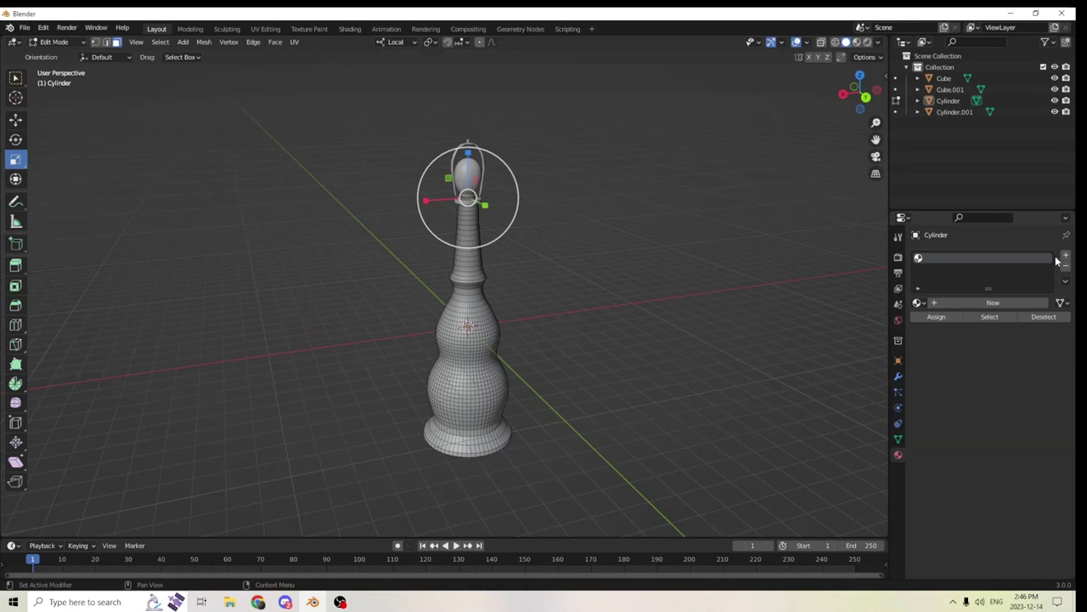
click(970, 305)
click(1014, 436)
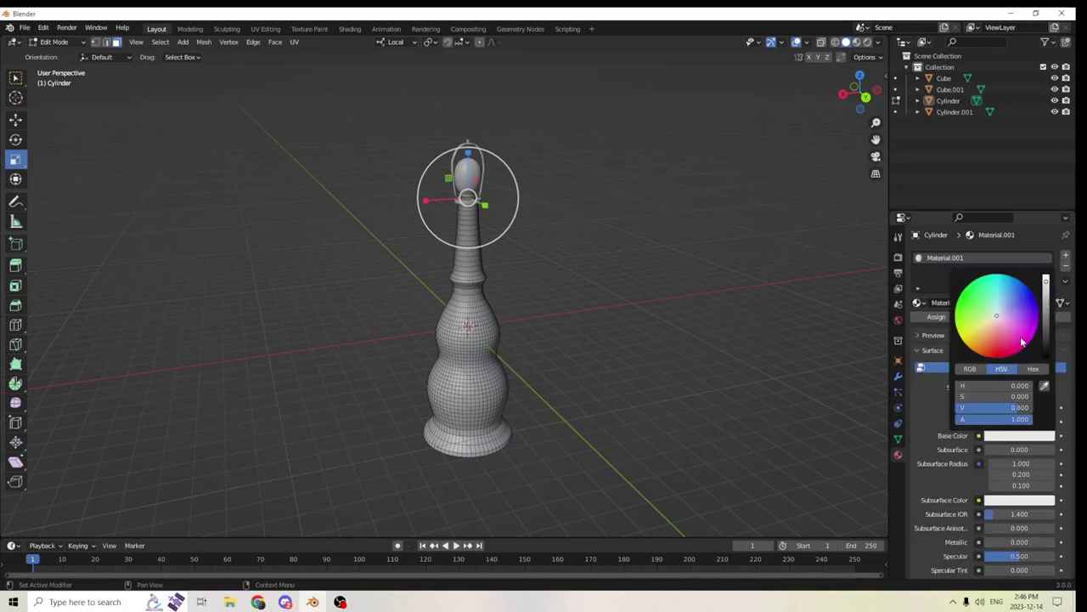
drag(996, 318, 1047, 317)
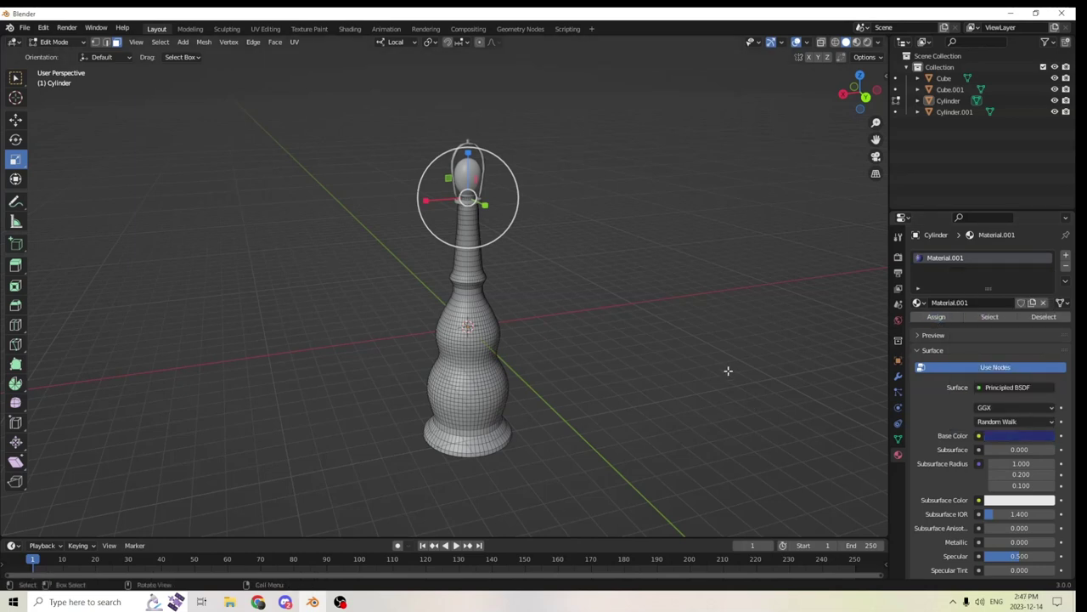
Display the lamp in Material Preview shading and bring its base into view
middle_drag(692, 354, 877, 335)
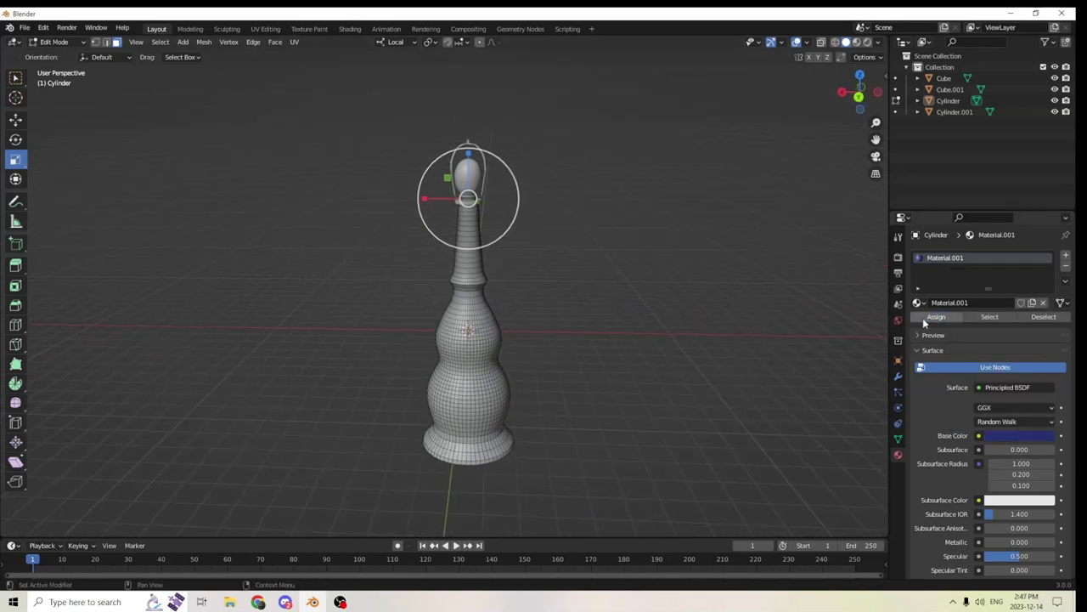
click(857, 43)
scroll(780, 347, up, 2)
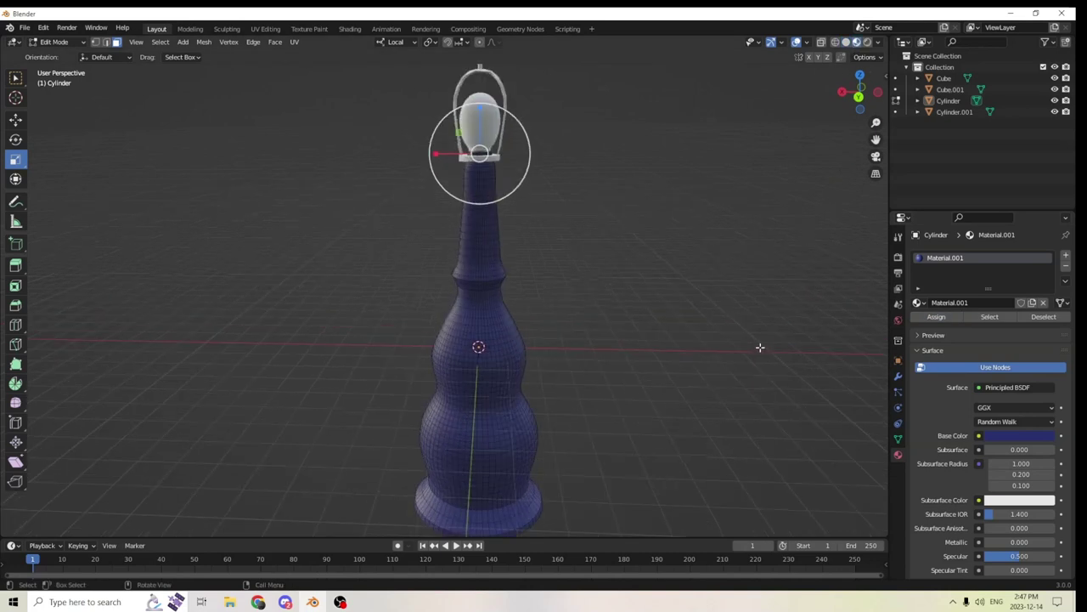
middle_drag(781, 347, 777, 323)
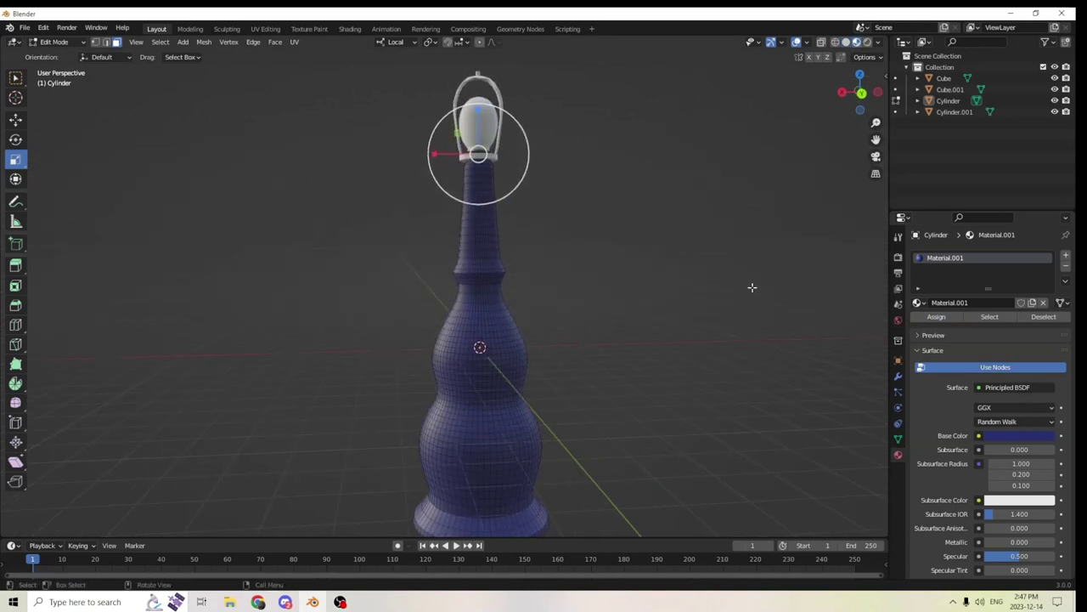
drag(876, 140, 859, 60)
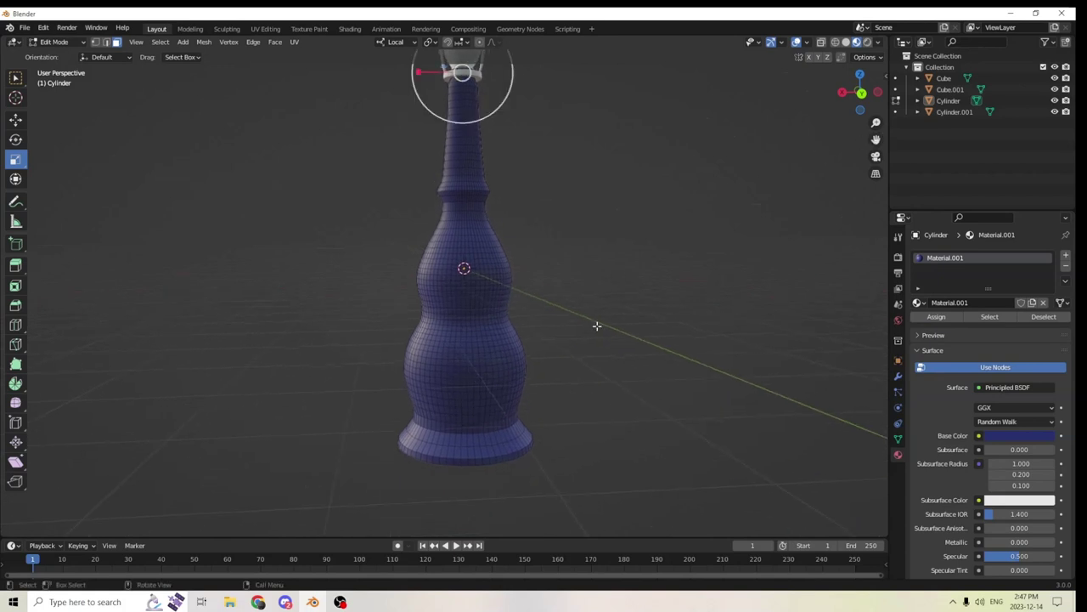
scroll(599, 327, up, 1)
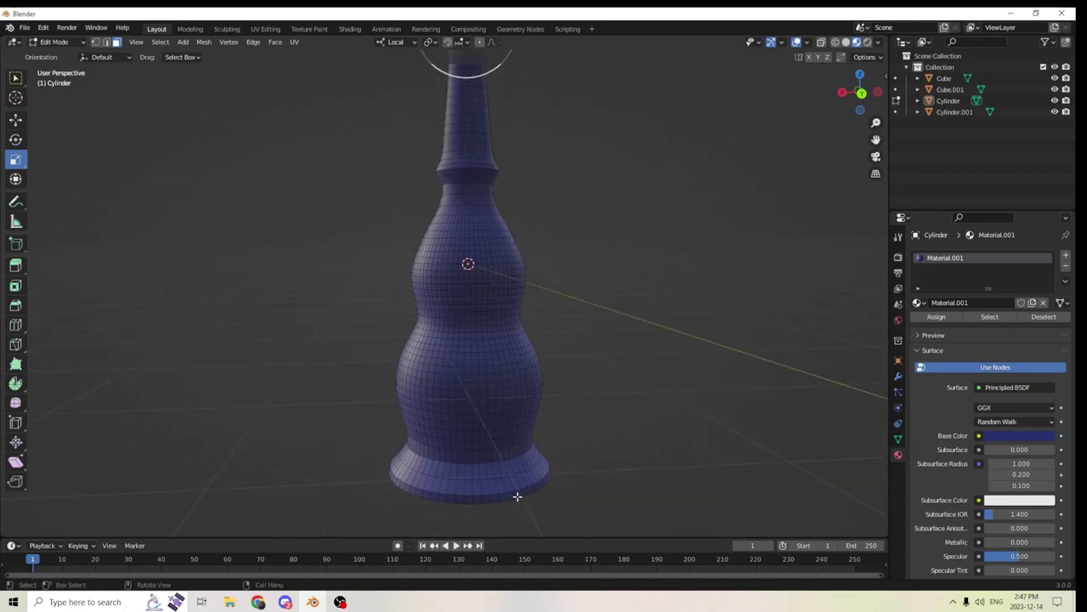
click(485, 496)
middle_drag(250, 455, 488, 446)
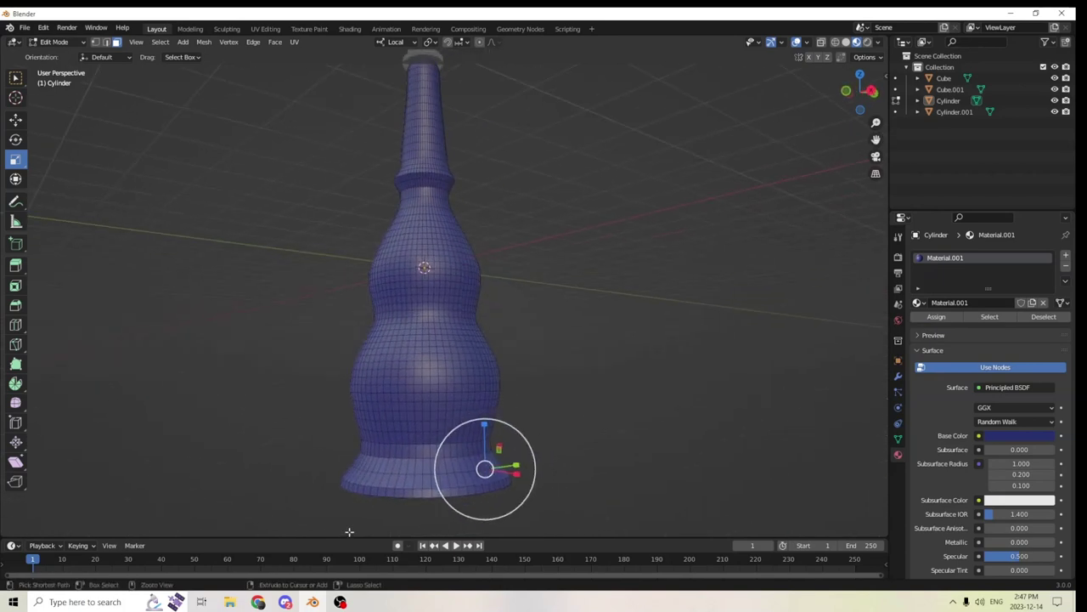
ctrl+click(409, 493)
middle_drag(383, 491, 153, 501)
Select the complete ring of narrow faces around the bottom rim of the lamp base
click(517, 484)
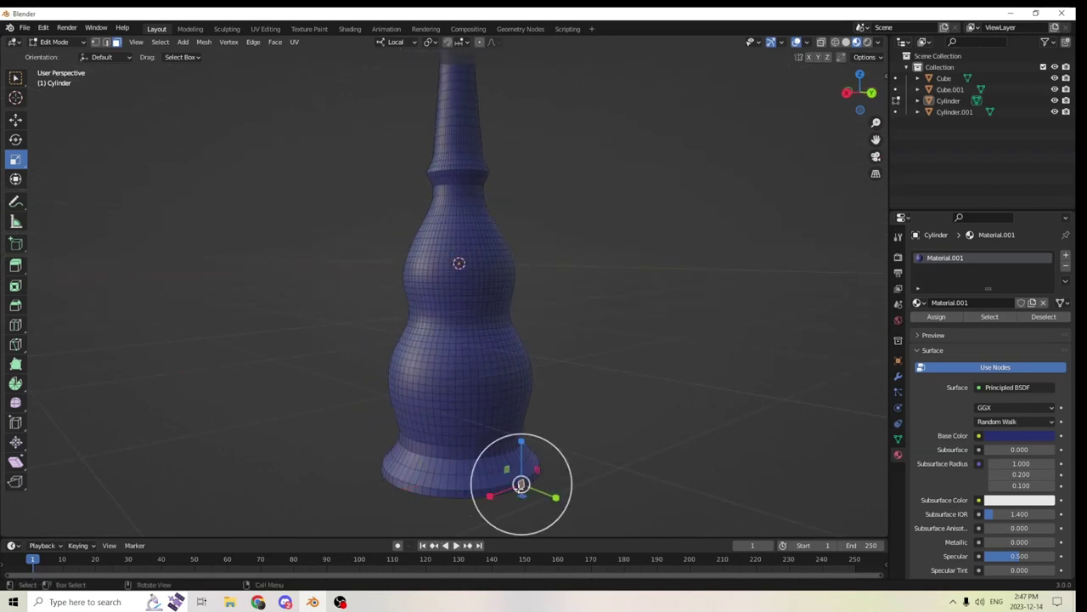
ctrl+click(458, 494)
middle_drag(404, 487, 398, 508)
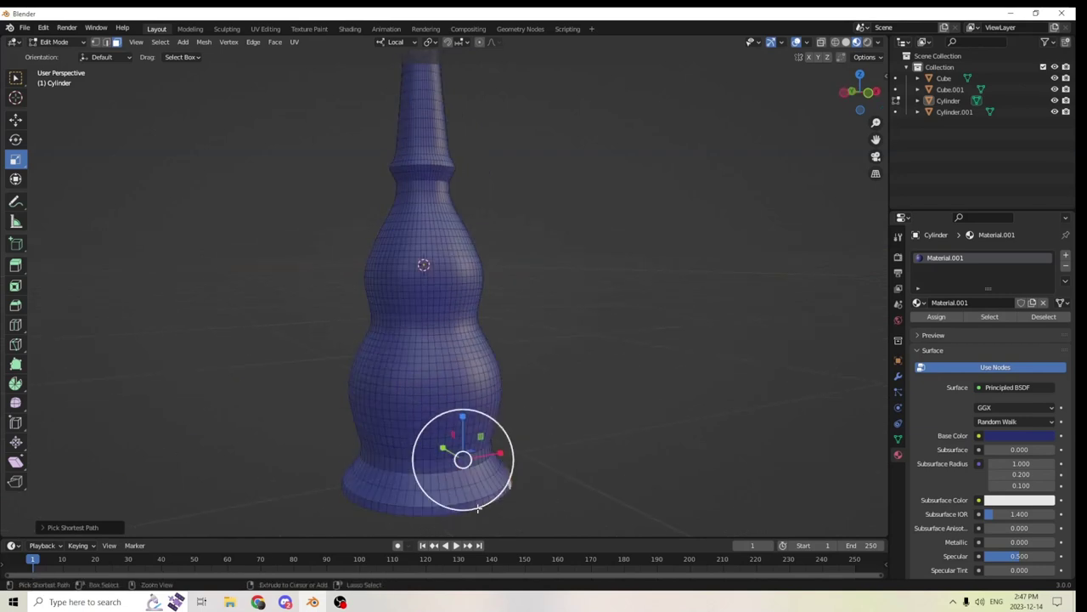
middle_drag(272, 473, 471, 510)
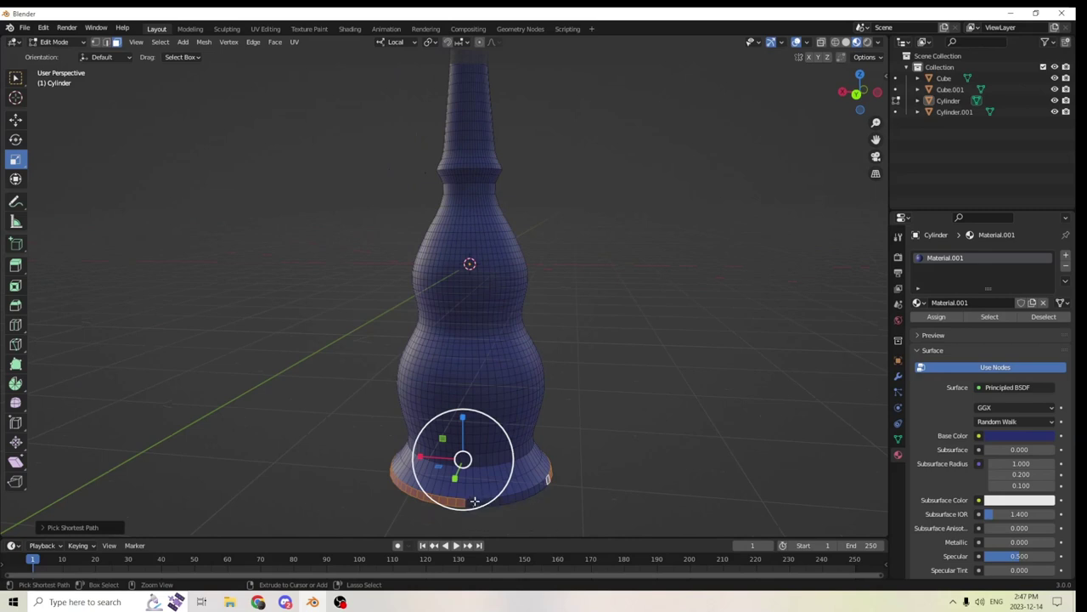
ctrl+click(475, 502)
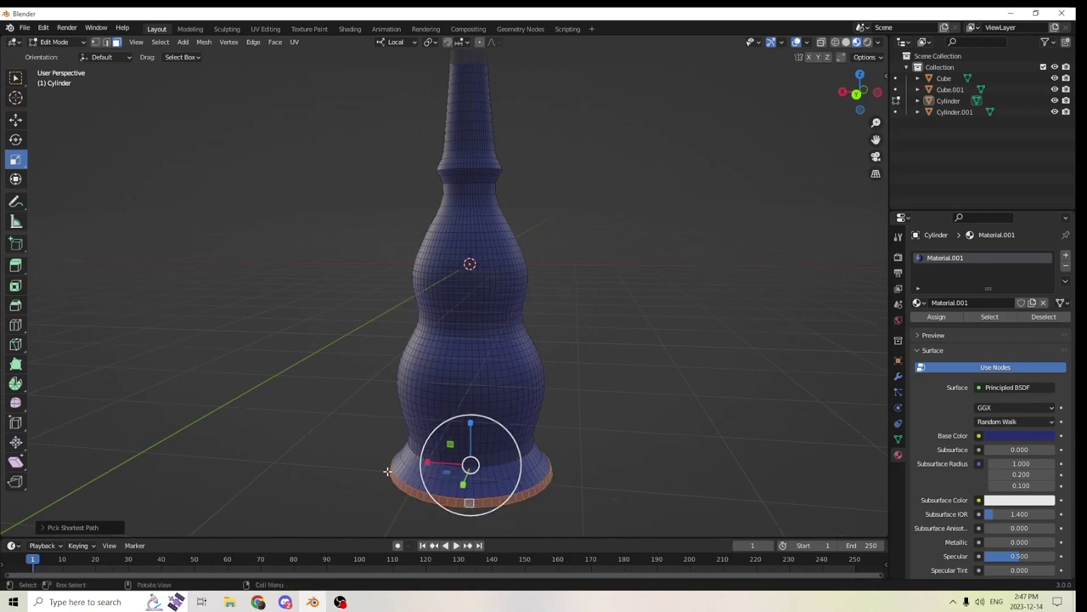
Create a second material with a near-black base color, assign it to the selected rim faces, and return to Object Mode
click(1066, 258)
click(996, 327)
click(1012, 461)
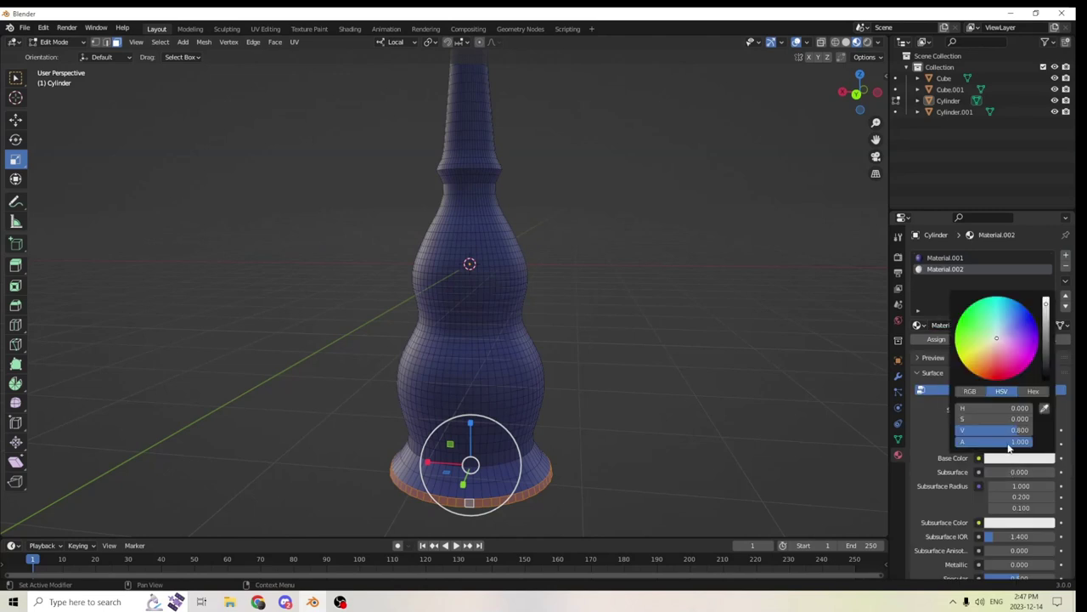
drag(1047, 310, 1046, 367)
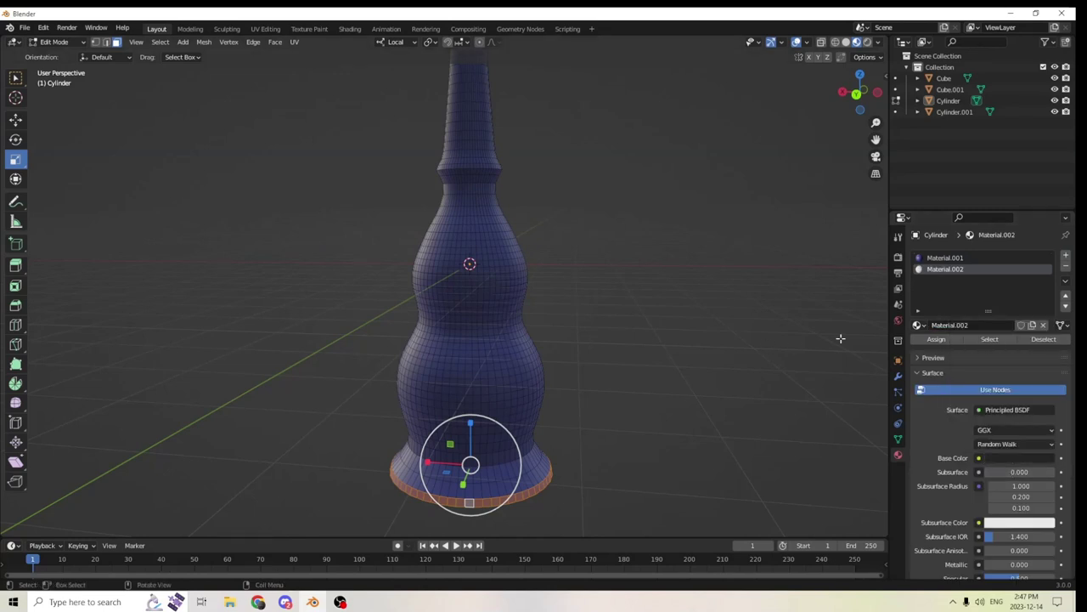
click(926, 340)
key(Tab)
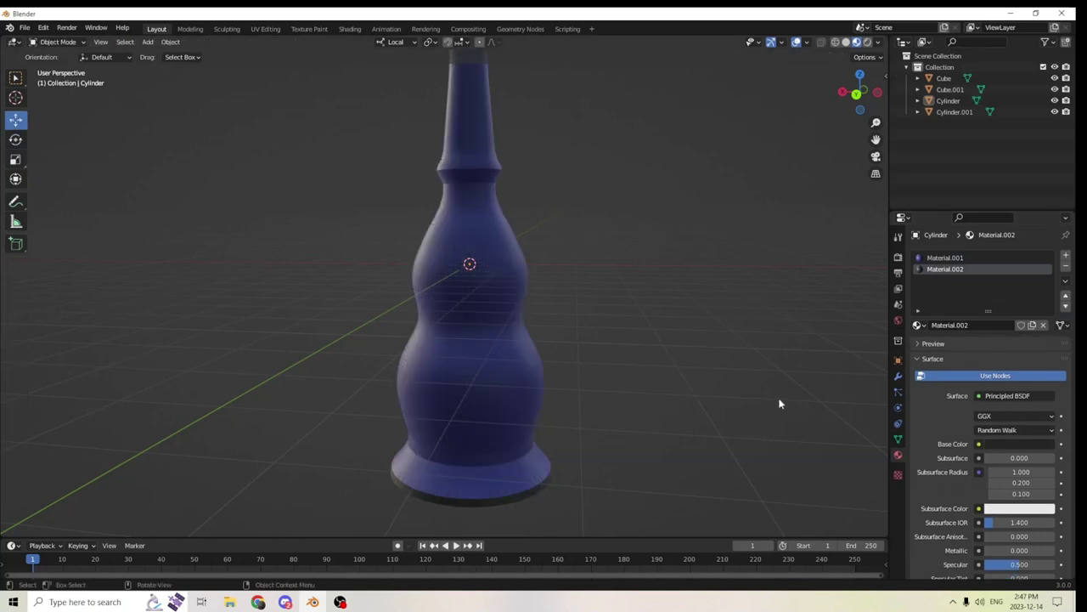
middle_drag(779, 401, 714, 402)
In Edit Mode, select the complete ring of faces around the narrow waist between the lamp body's two bulges
key(Tab)
scroll(600, 376, up, 4)
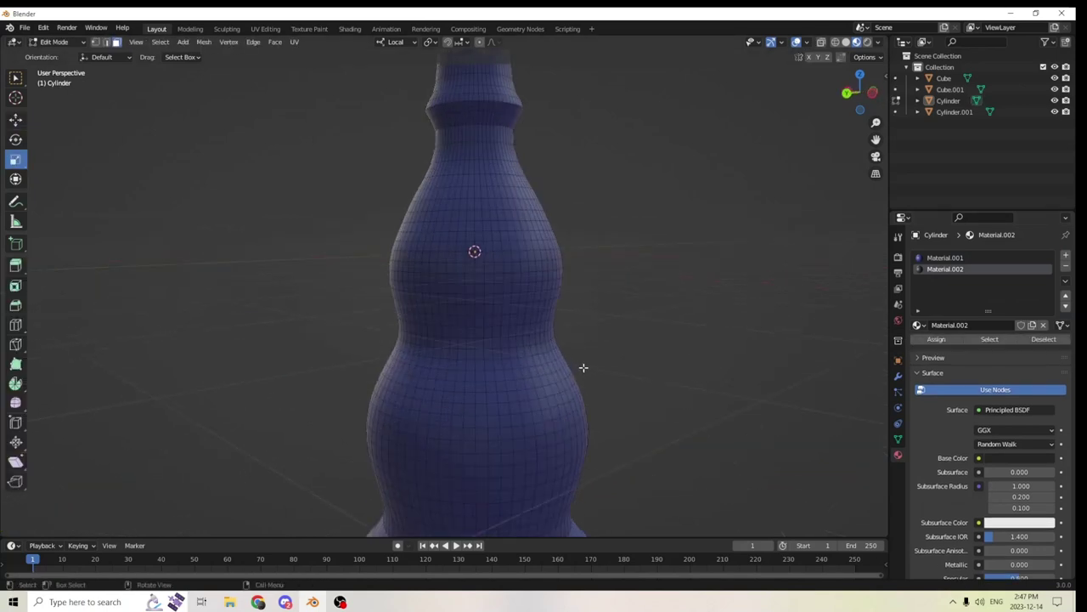
click(449, 310)
middle_drag(449, 311, 595, 338)
ctrl+click(452, 319)
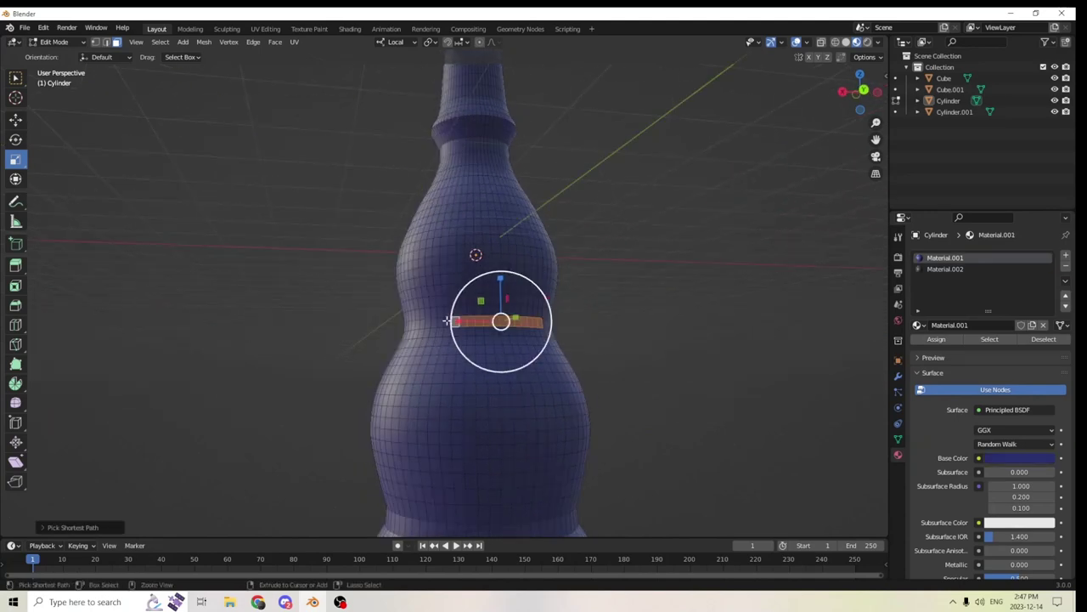
middle_drag(452, 320, 556, 348)
ctrl+click(408, 316)
ctrl+click(443, 327)
middle_drag(446, 326, 868, 326)
ctrl+click(399, 334)
ctrl+click(401, 335)
Assign the near-black Material.002 to the selected waist ring and return to Object Mode
click(952, 269)
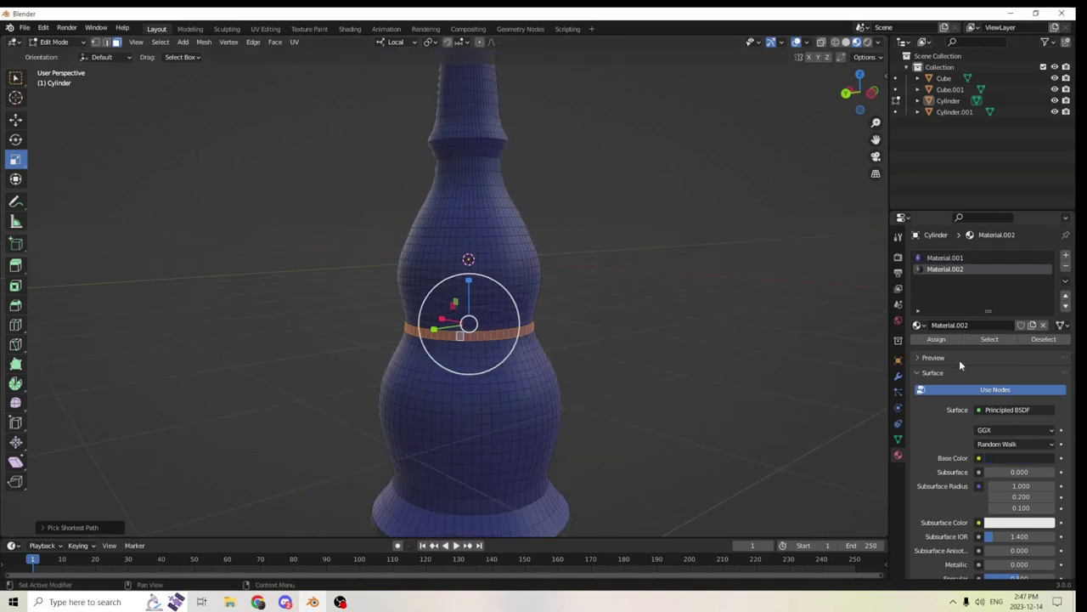
click(936, 339)
click(736, 335)
middle_drag(736, 335, 691, 339)
key(Tab)
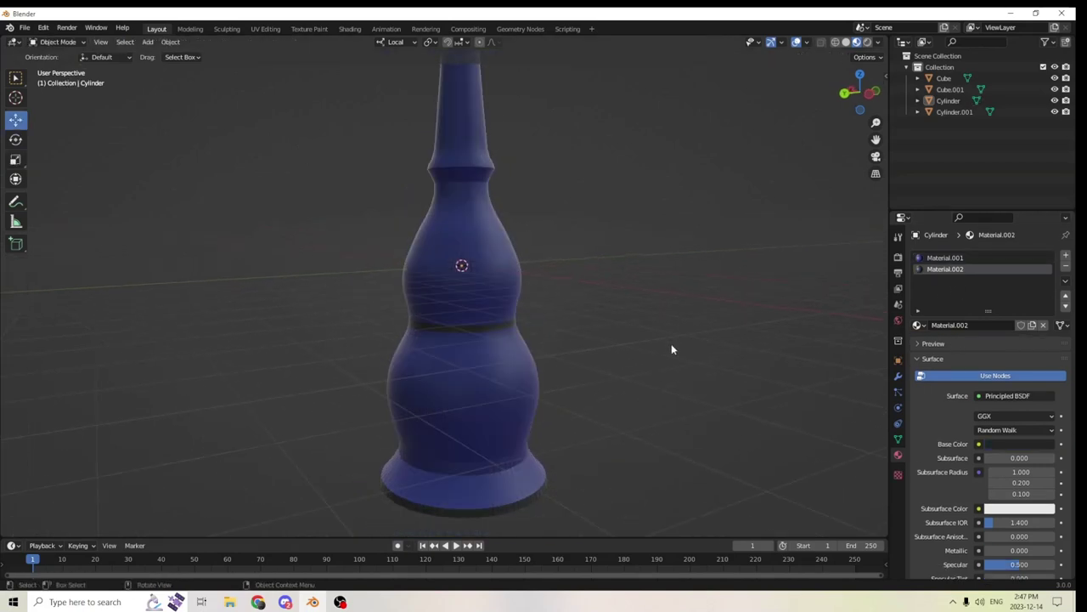
Select the bulb and the frame around it and move them up, clear of the lamp body's neck
key(Tab)
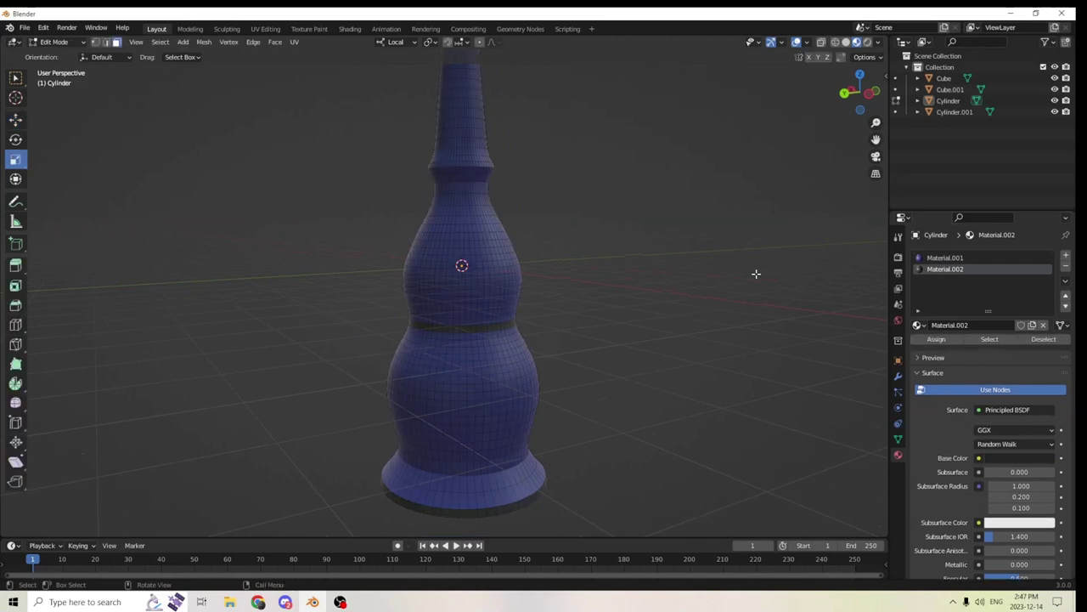
drag(877, 138, 930, 415)
scroll(791, 148, up, 2)
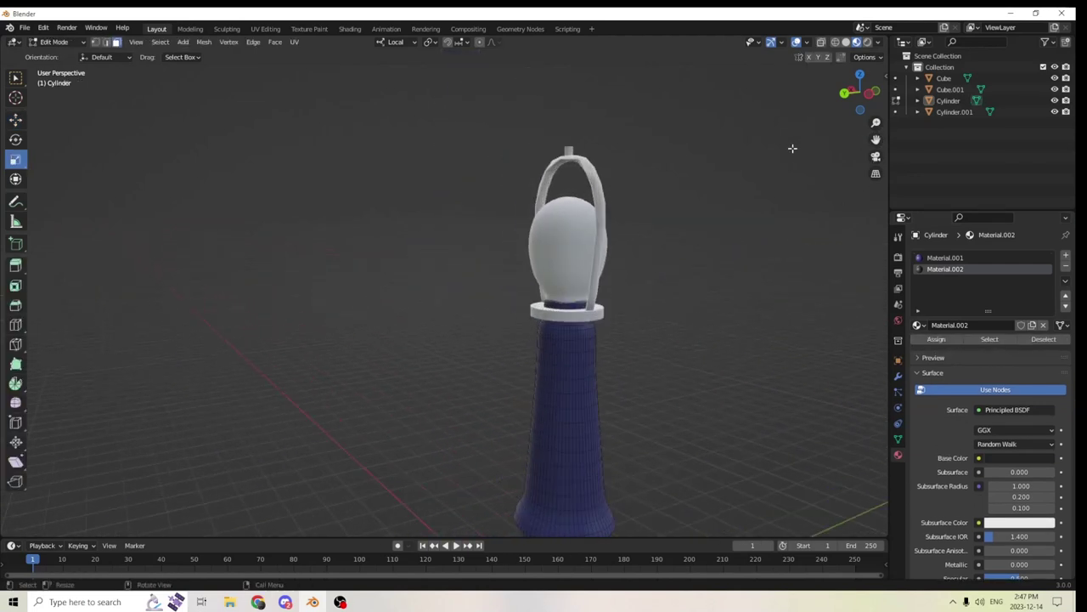
middle_drag(791, 148, 716, 173)
scroll(724, 125, down, 1)
key(Tab)
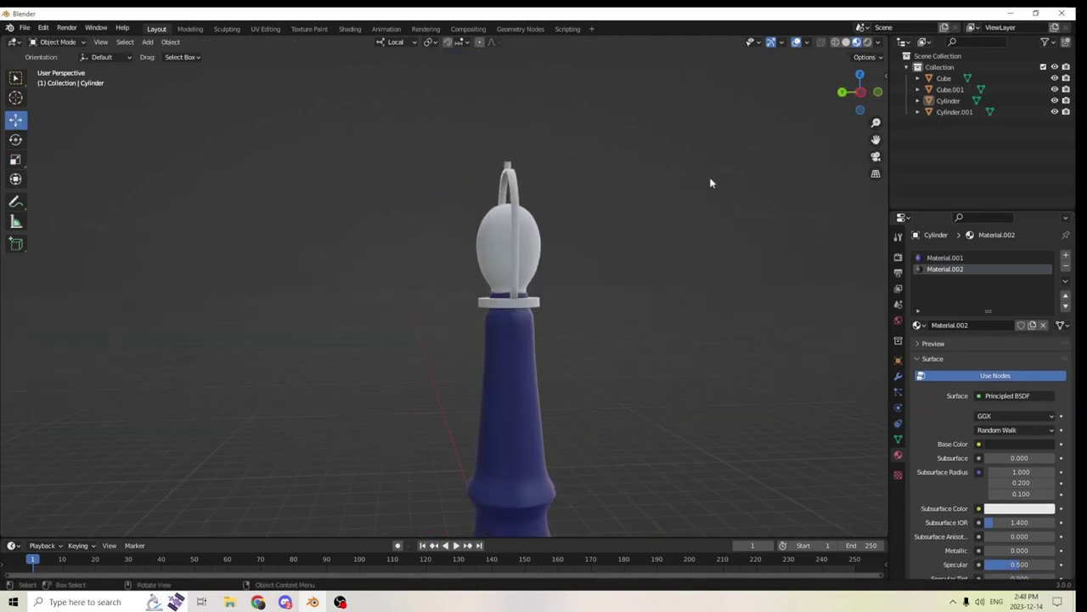
click(522, 240)
middle_drag(522, 240, 584, 233)
click(554, 231)
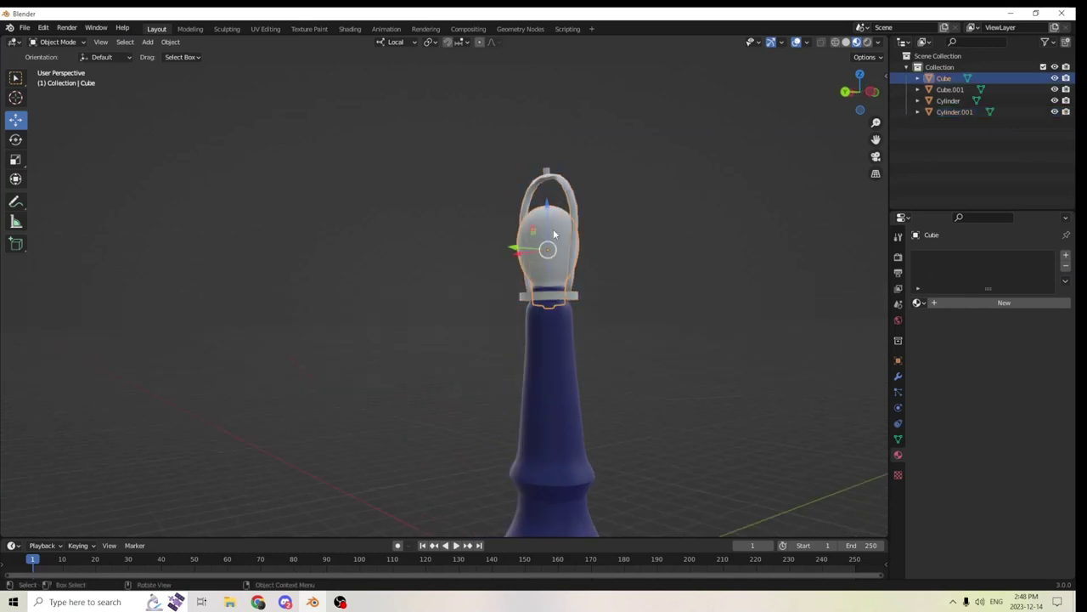
shift+click(554, 228)
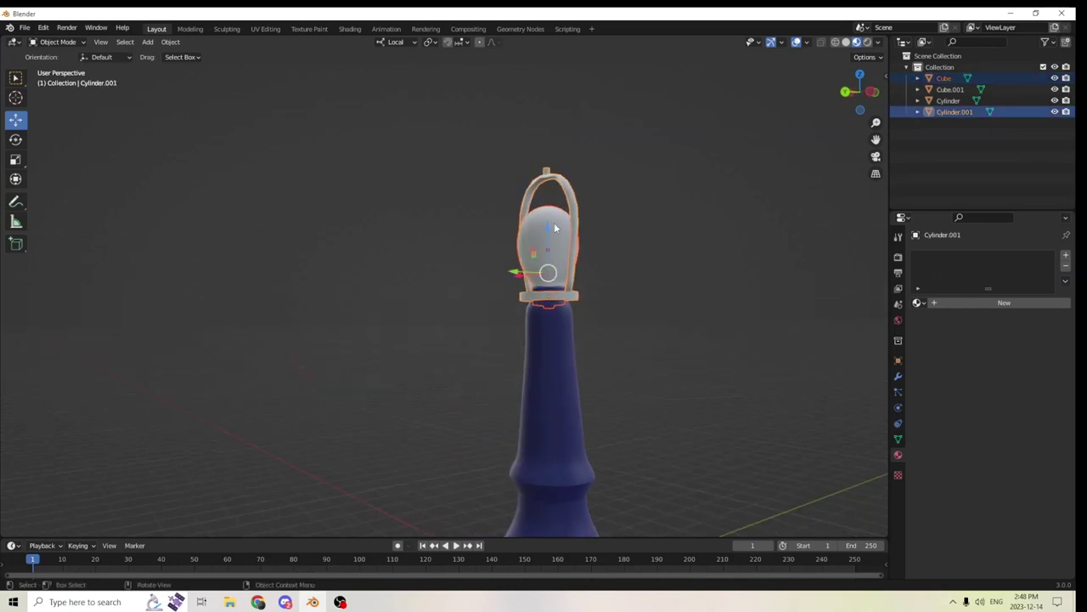
key(g)
click(544, 152)
Select the lamp body and enter Edit Mode with its exposed neck in view
middle_drag(589, 203, 535, 262)
key(Tab)
scroll(556, 253, up, 3)
key(Tab)
click(528, 367)
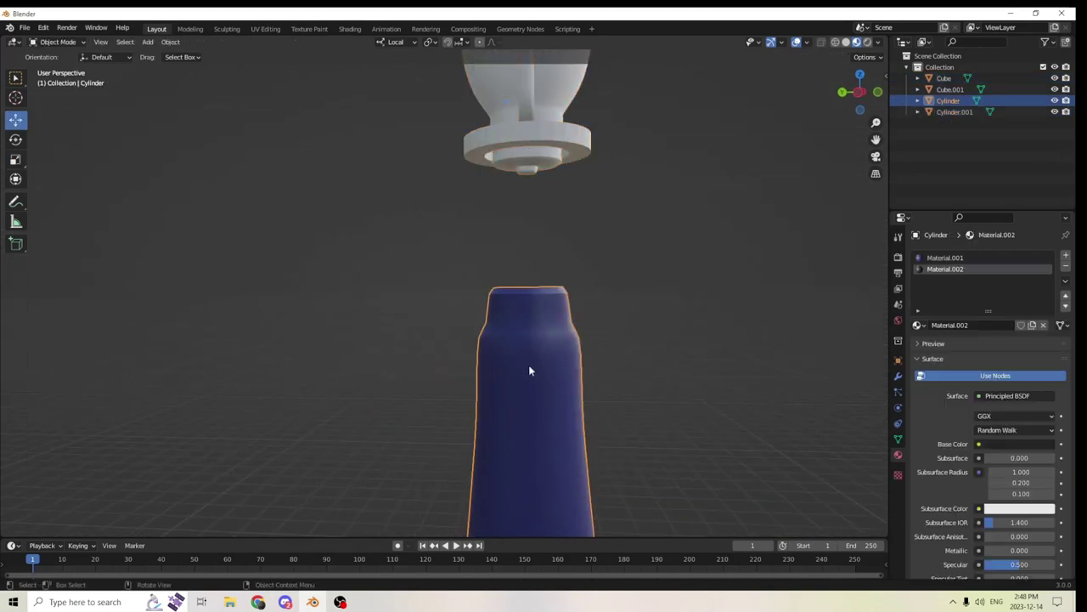
key(Tab)
middle_drag(655, 311, 605, 301)
scroll(605, 300, up, 2)
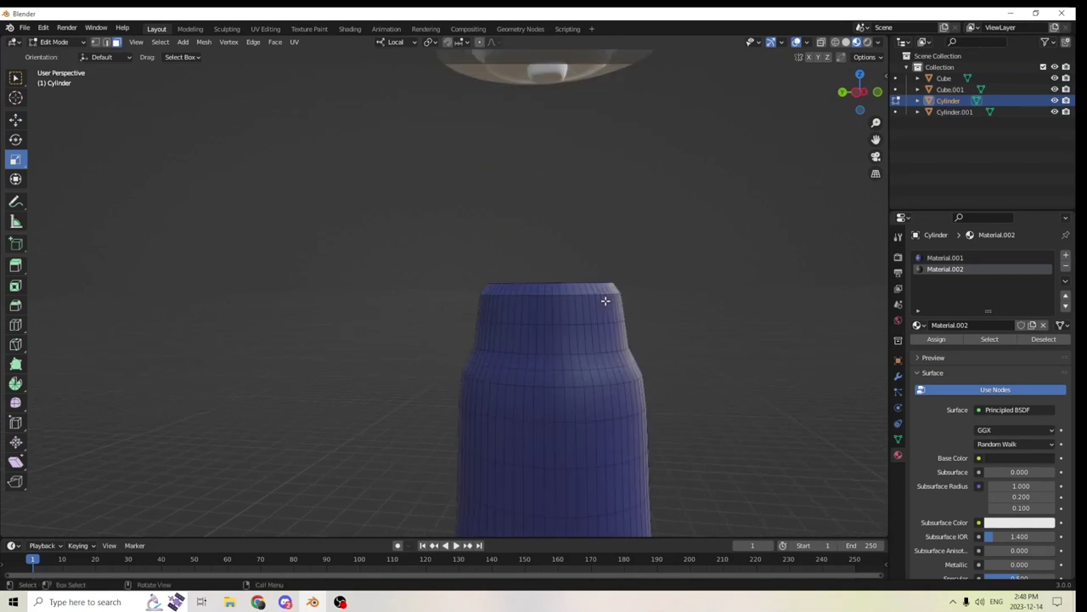
click(551, 353)
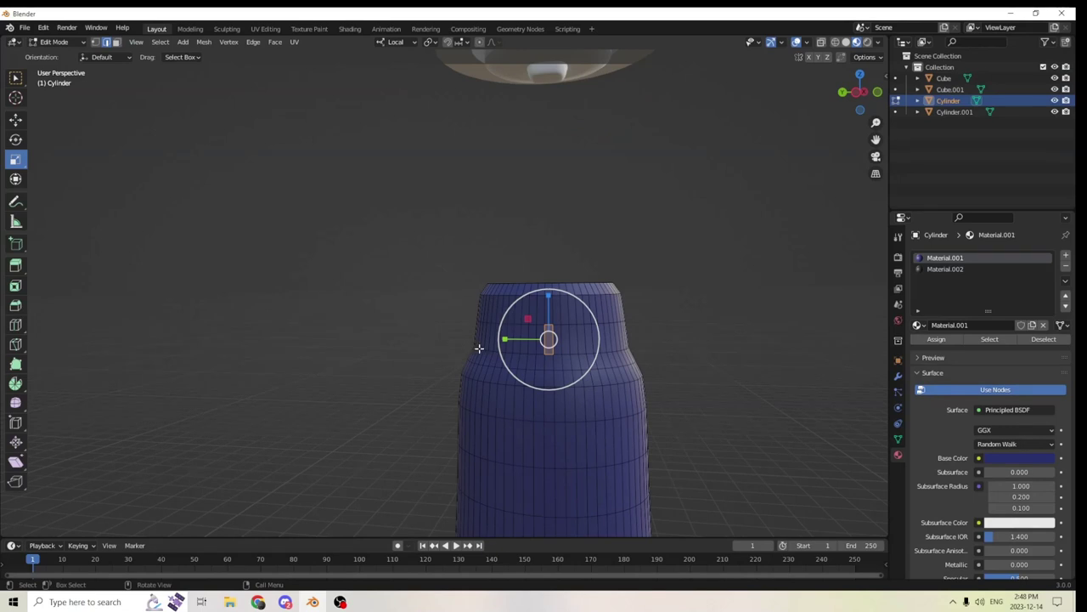
middle_drag(479, 349, 424, 356)
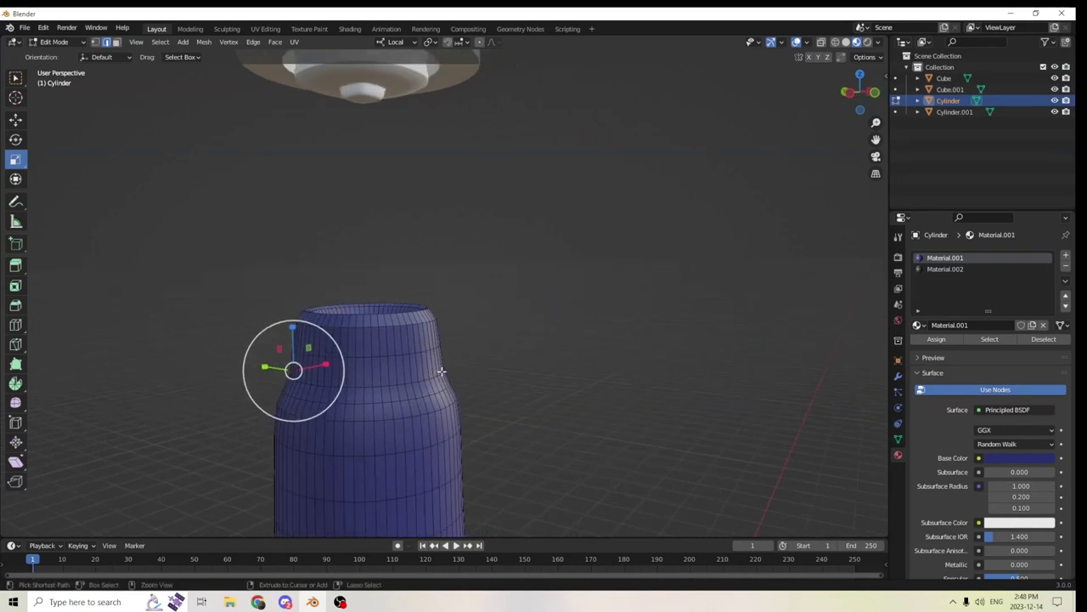
ctrl+click(442, 375)
middle_drag(445, 366, 489, 348)
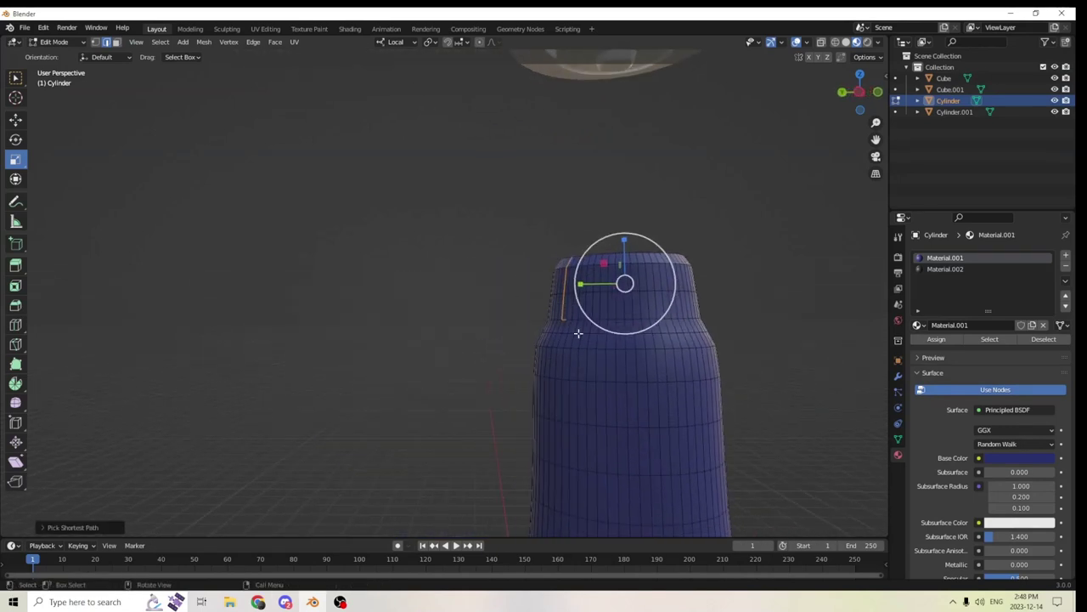
Select the complete edge loop around the base of the neck, just above the shoulder, leaving out stray edges
click(571, 326)
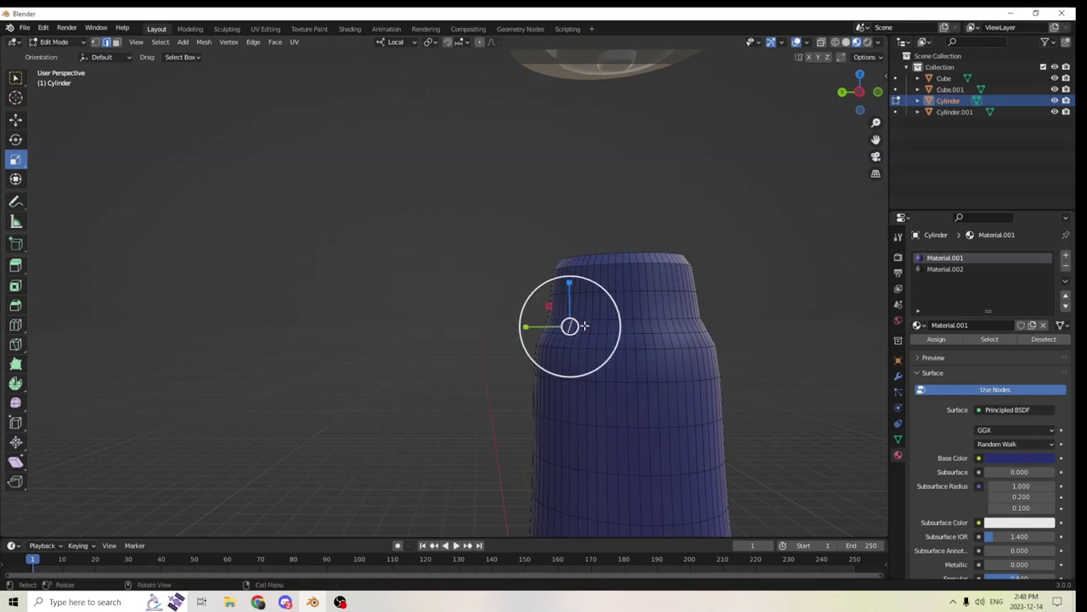
scroll(583, 326, up, 4)
click(718, 351)
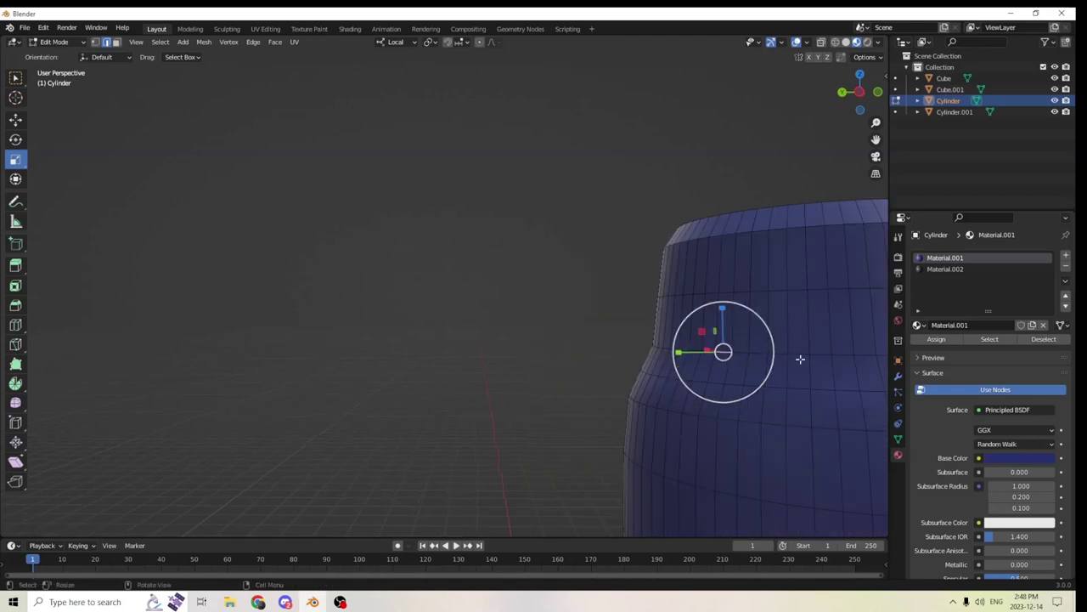
ctrl+click(825, 354)
middle_drag(827, 354, 753, 350)
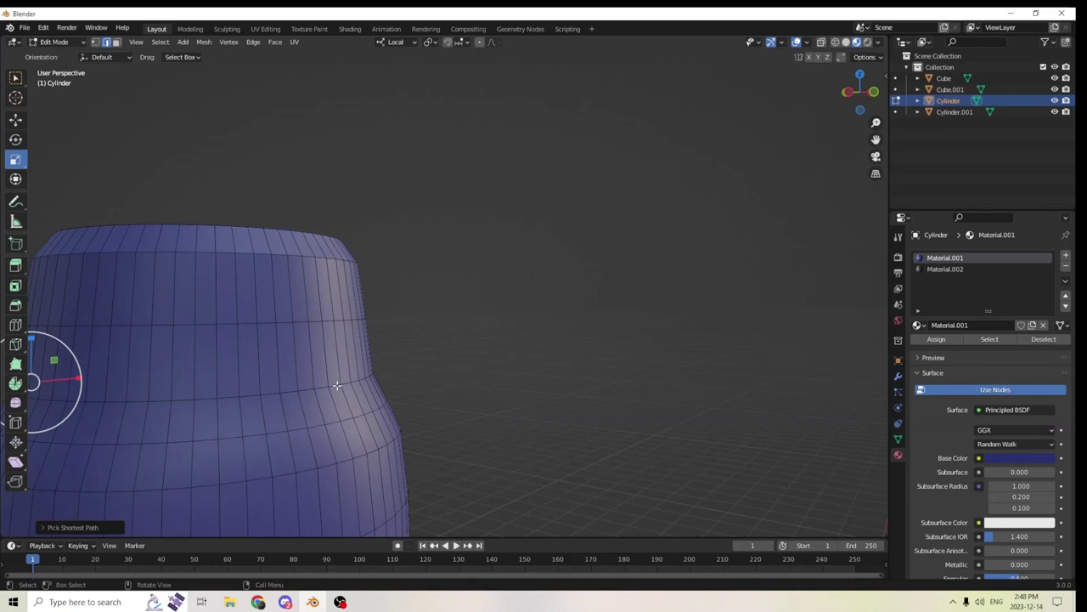
ctrl+click(230, 396)
ctrl+click(322, 388)
middle_drag(322, 389, 230, 398)
drag(875, 139, 1086, 85)
middle_drag(621, 263, 577, 267)
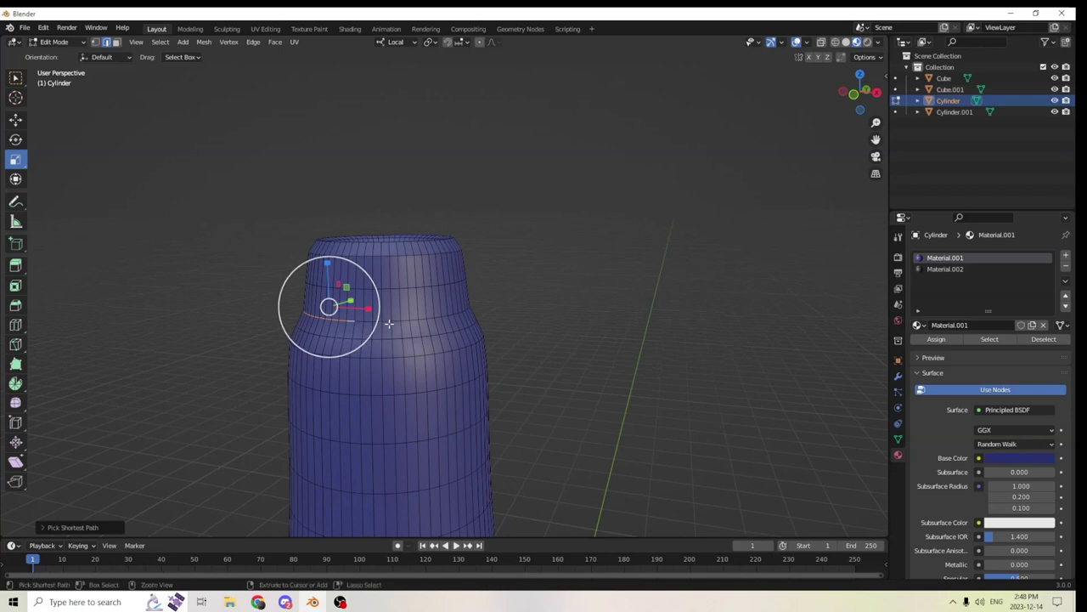
middle_drag(387, 321, 306, 296)
ctrl+click(285, 268)
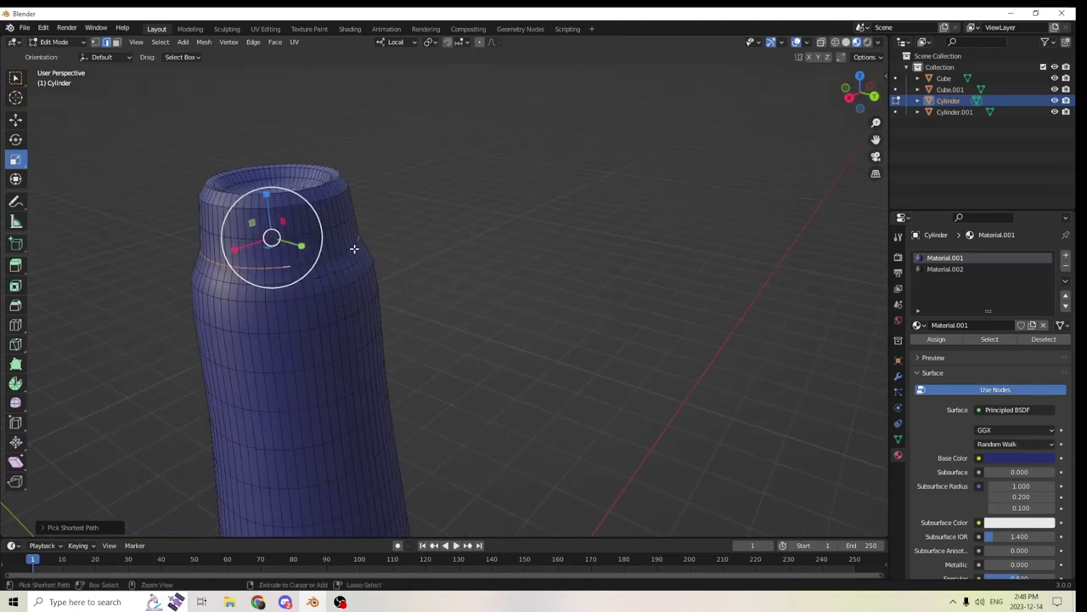
middle_drag(354, 248, 403, 206)
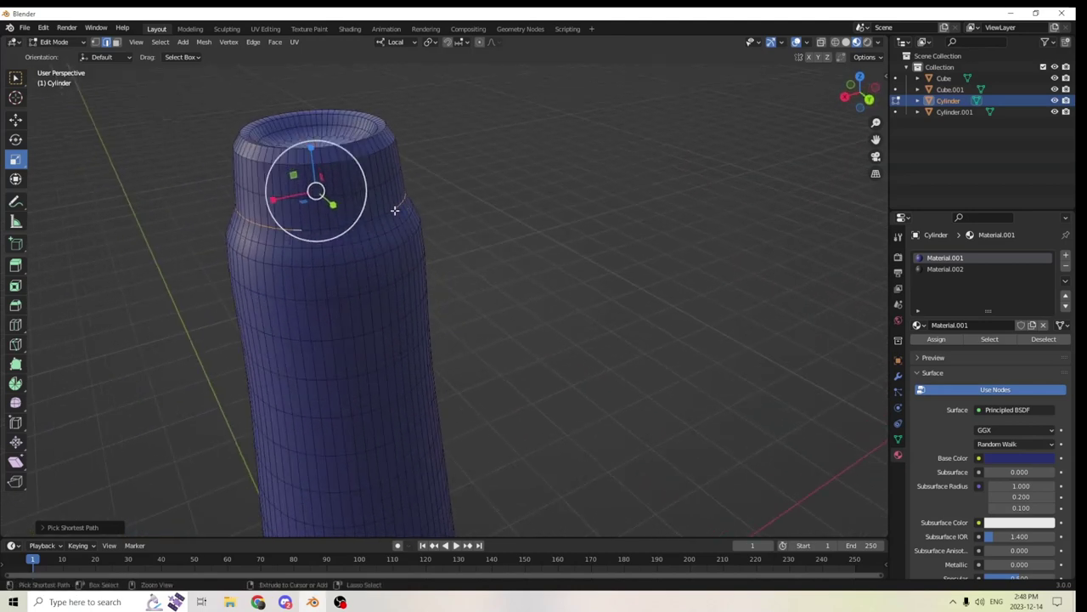
ctrl+click(395, 210)
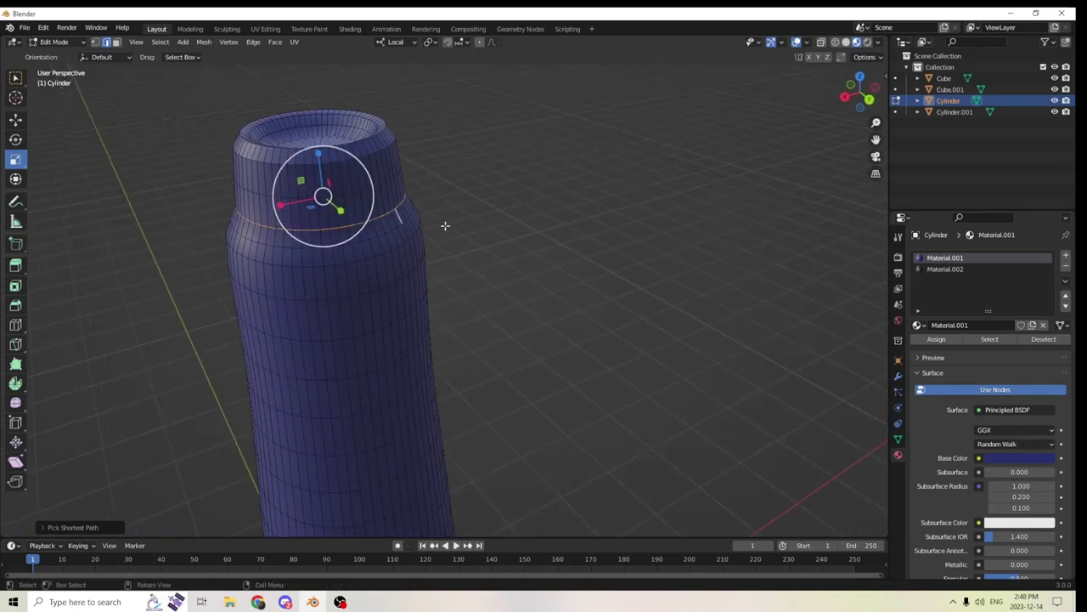
shift+click(398, 217)
Scale the selected neck edge loop slightly inward to sharpen the step at the shoulder
middle_drag(592, 191, 654, 200)
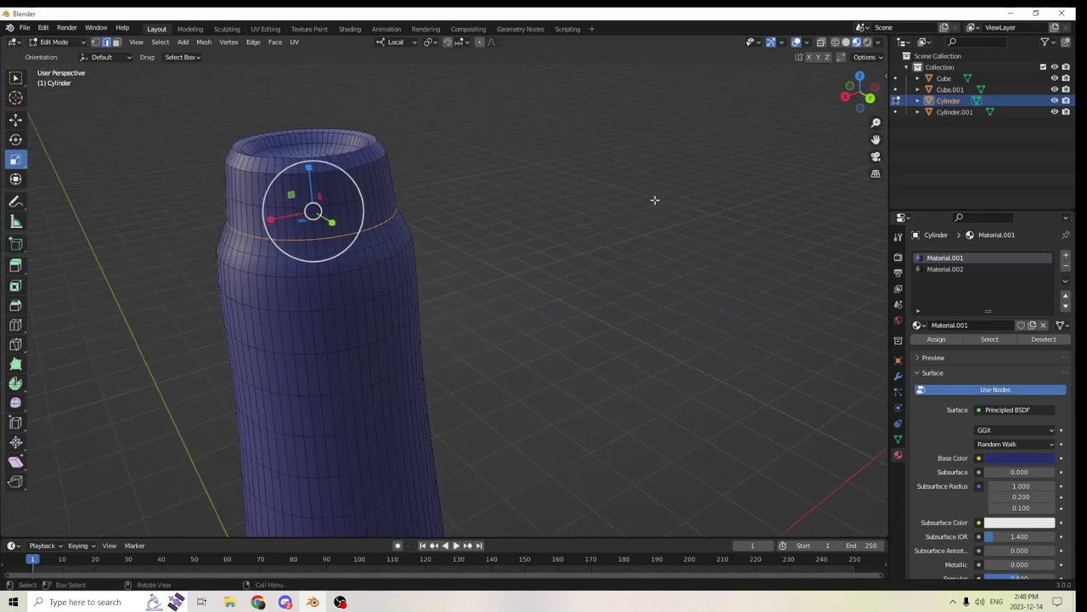
key(s)
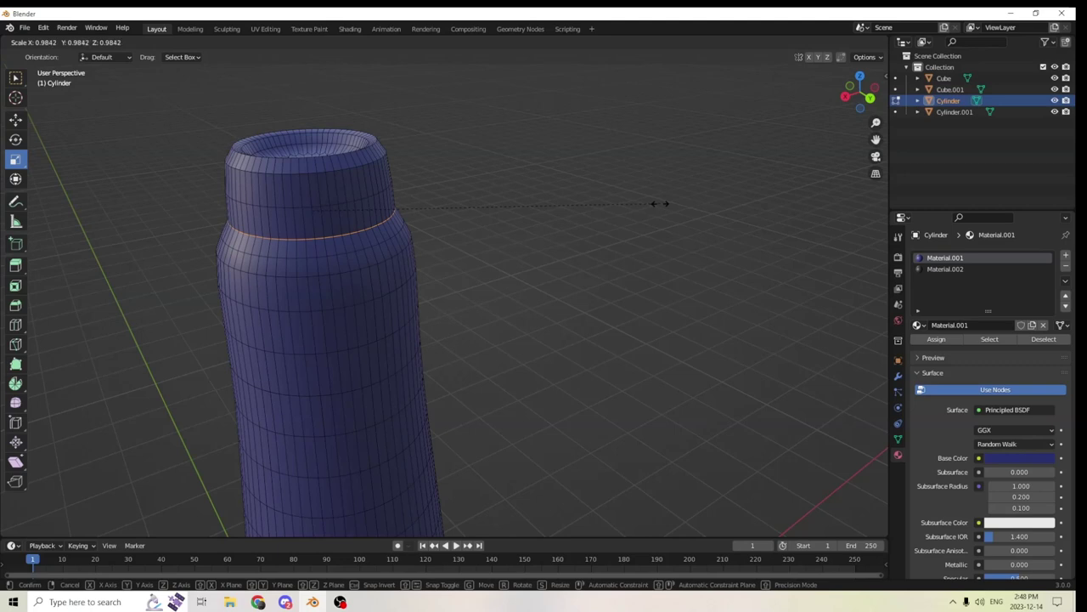
click(652, 202)
middle_drag(651, 202, 635, 186)
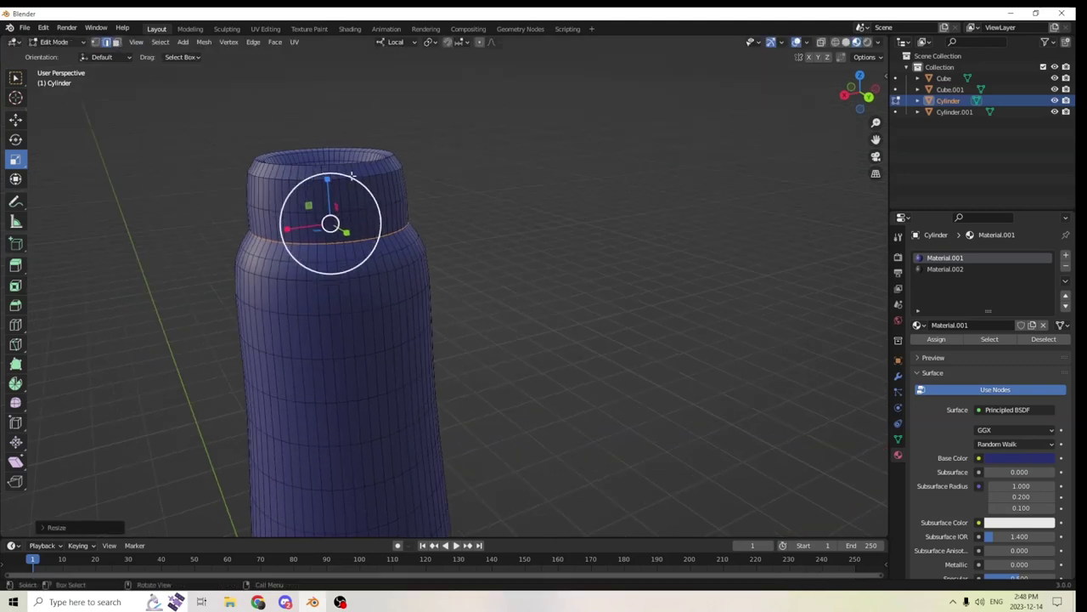
Switch to face selection and select all outer faces of the neck above the shoulder, from every side
middle_drag(352, 175, 502, 199)
click(549, 193)
drag(556, 183, 244, 266)
middle_drag(245, 267, 216, 225)
scroll(405, 257, down, 3)
click(116, 41)
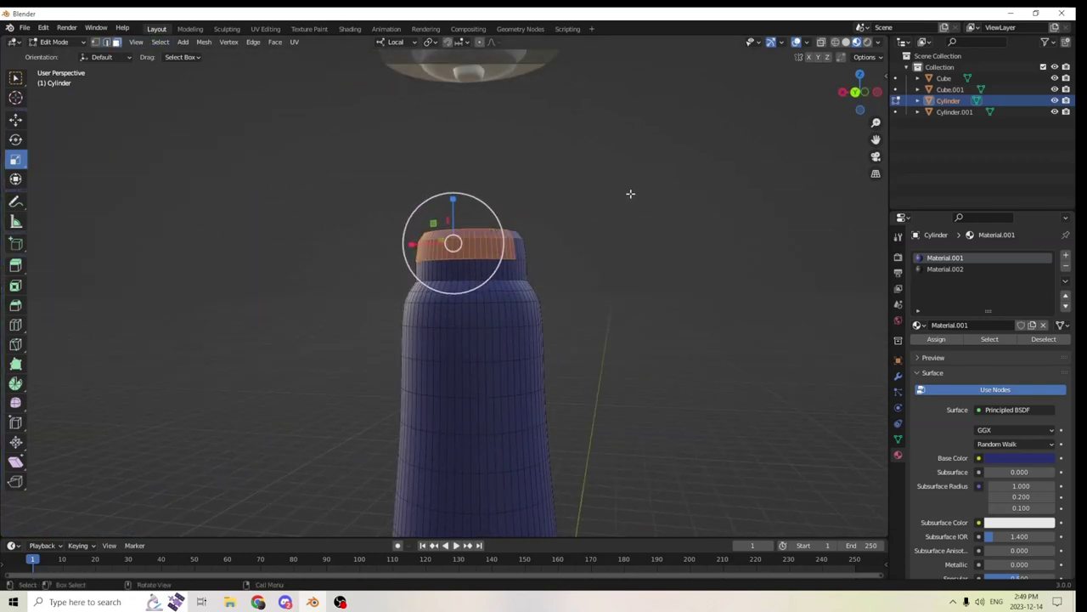
drag(625, 194, 398, 264)
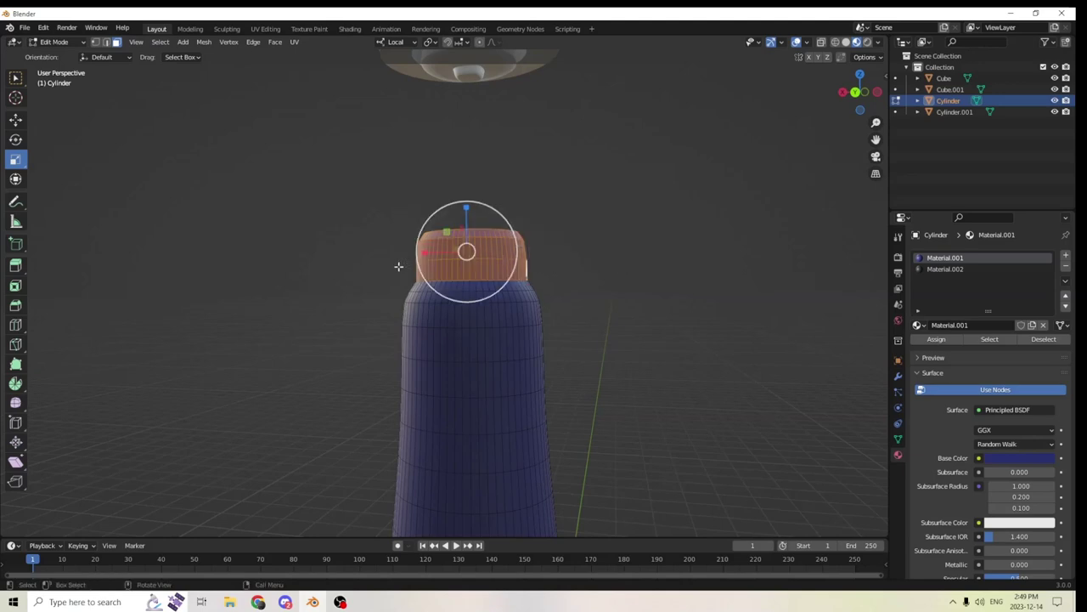
middle_drag(399, 264, 502, 235)
drag(423, 157, 151, 260)
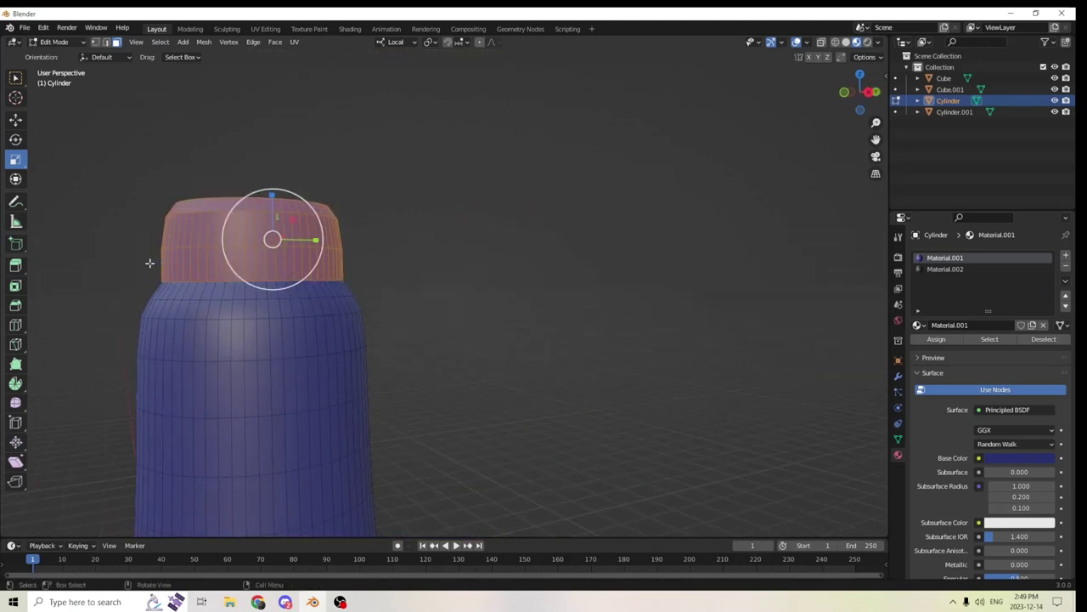
middle_drag(150, 260, 788, 120)
drag(704, 118, 474, 243)
Add the faces of the recess in the top of the neck to the selection
middle_drag(473, 243, 439, 265)
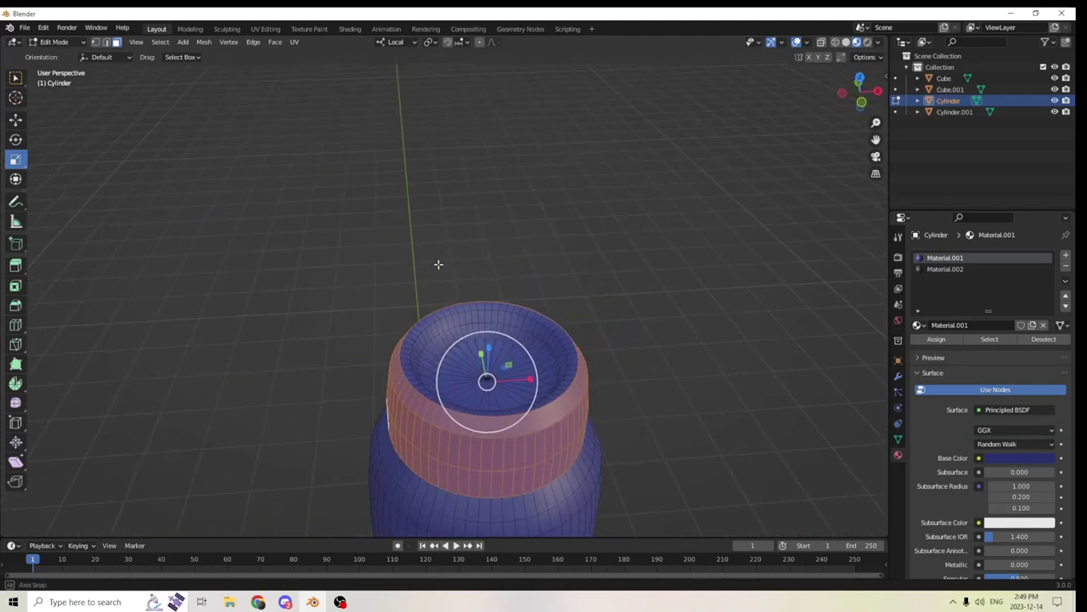
middle_drag(434, 363, 512, 250)
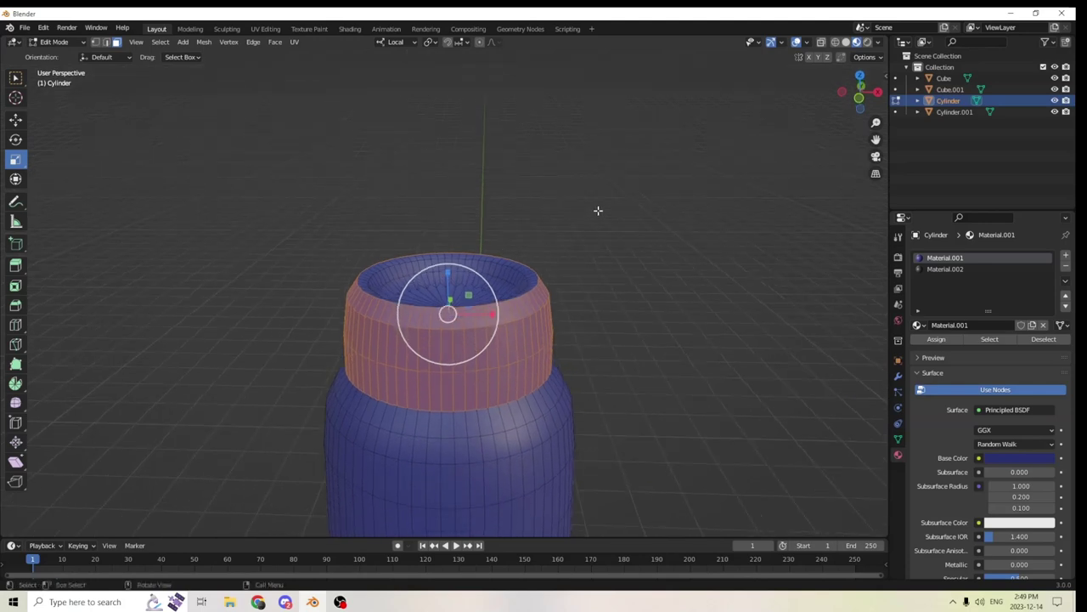
drag(602, 211, 352, 323)
middle_drag(352, 323, 668, 323)
drag(421, 144, 205, 233)
middle_drag(205, 234, 278, 215)
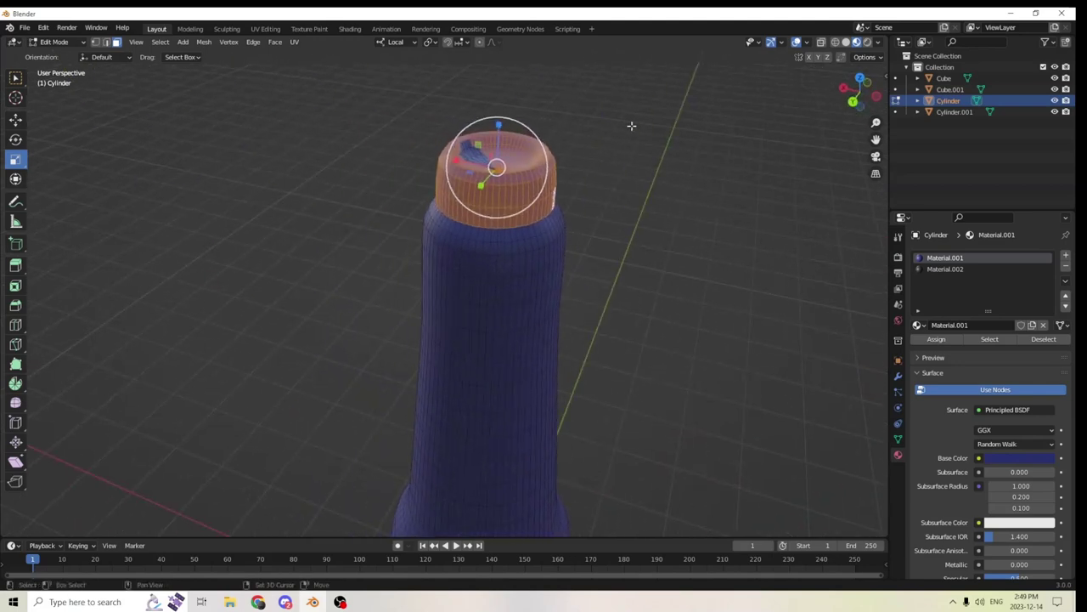
drag(632, 126, 348, 213)
middle_drag(462, 177, 438, 180)
click(42, 28)
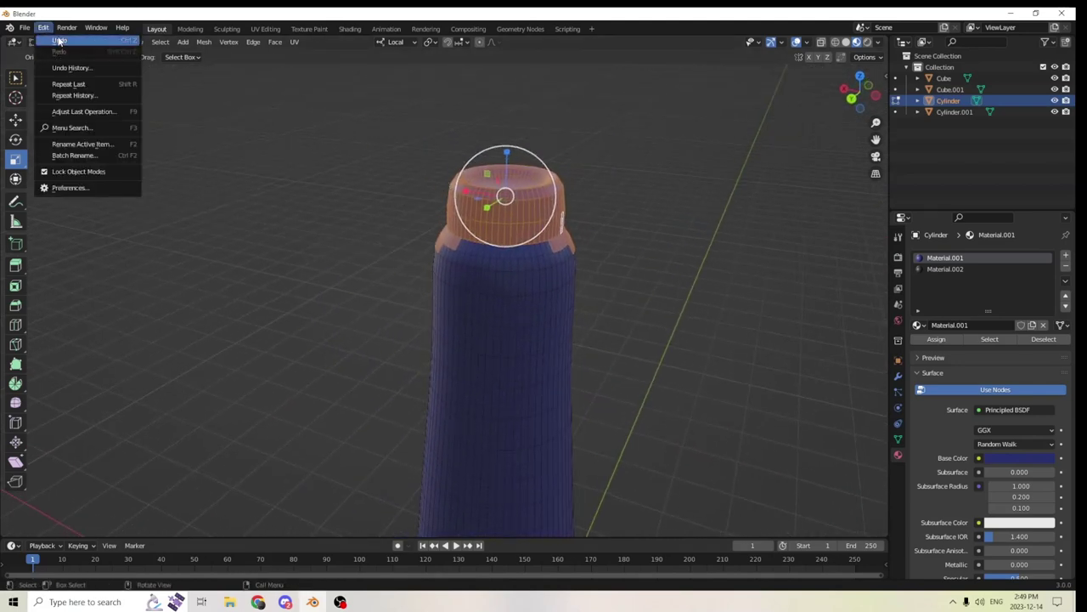
click(58, 40)
Add the remaining unselected recess faces to the neck selection without including the shoulder faces
middle_drag(339, 78, 556, 97)
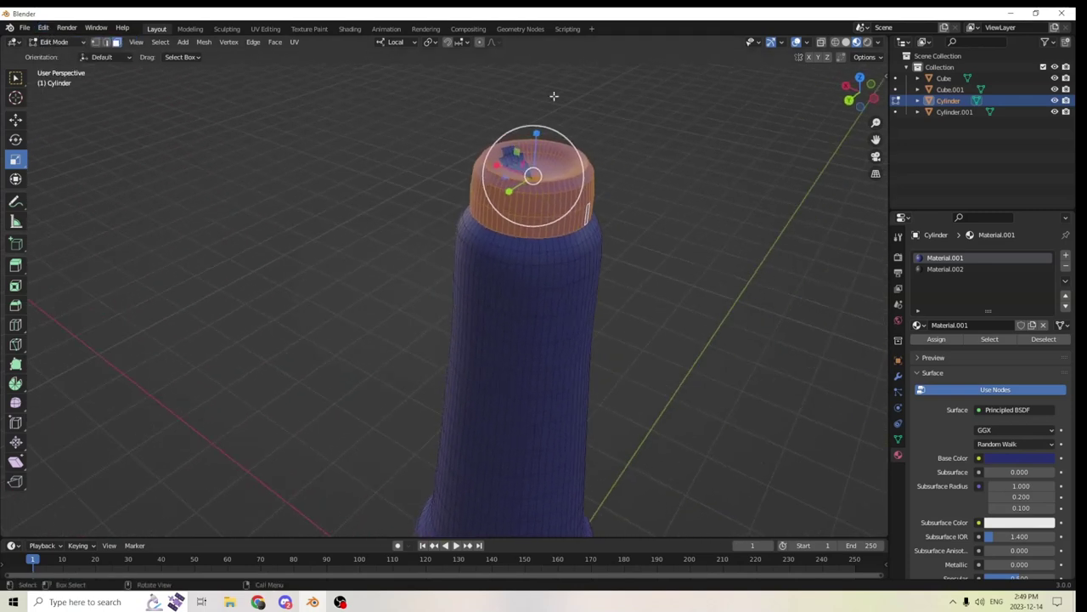
drag(672, 100, 475, 169)
middle_drag(475, 169, 161, 165)
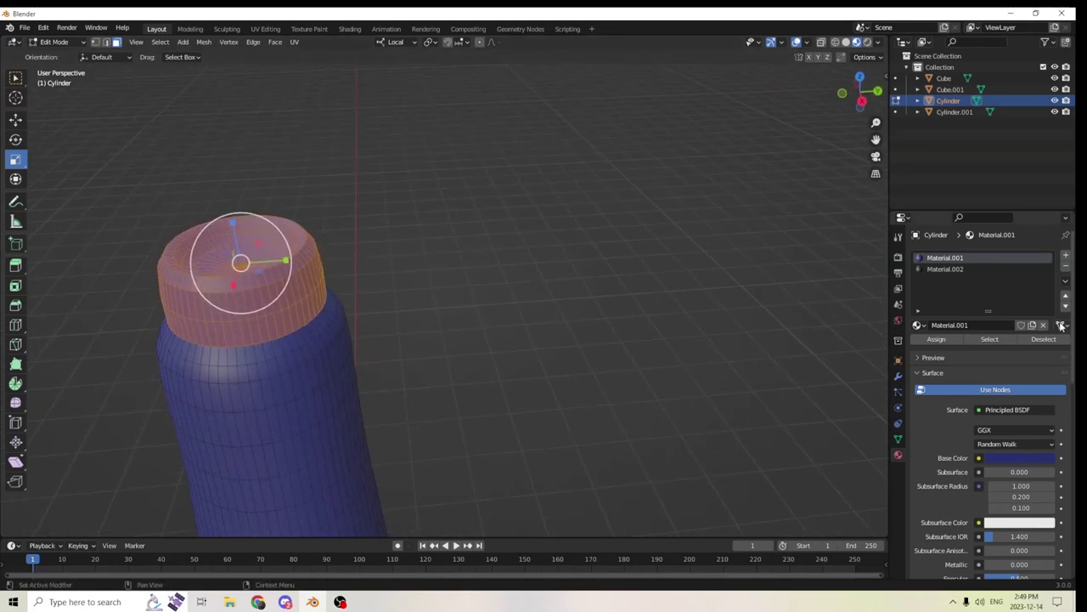
Add a third material to the lamp body with a brownish-orange base color, hue 0.050 and saturation 0.821, slightly darkened
click(1066, 256)
click(990, 324)
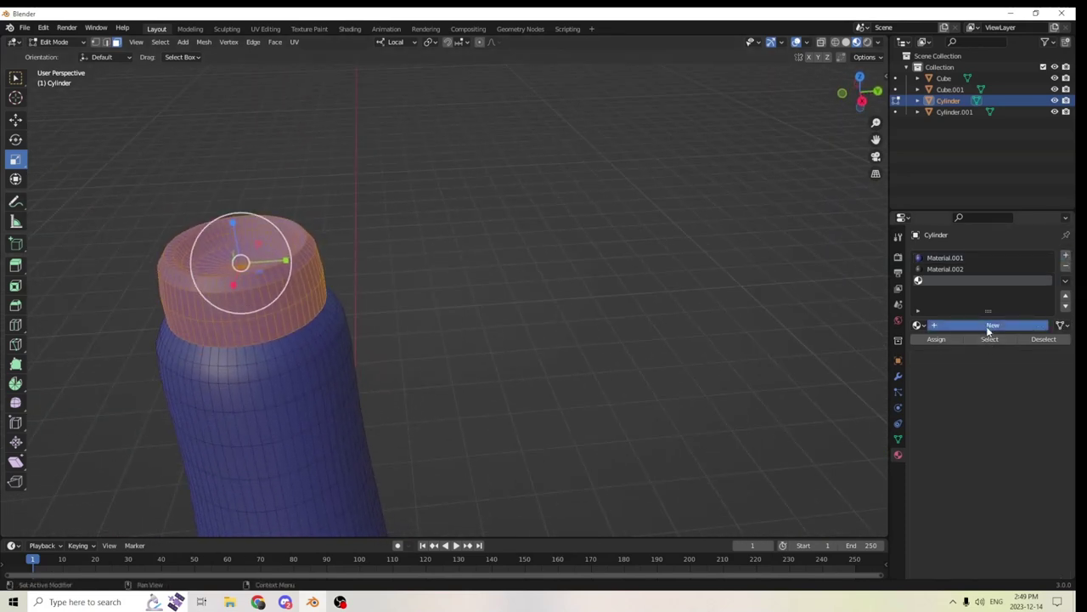
click(1016, 458)
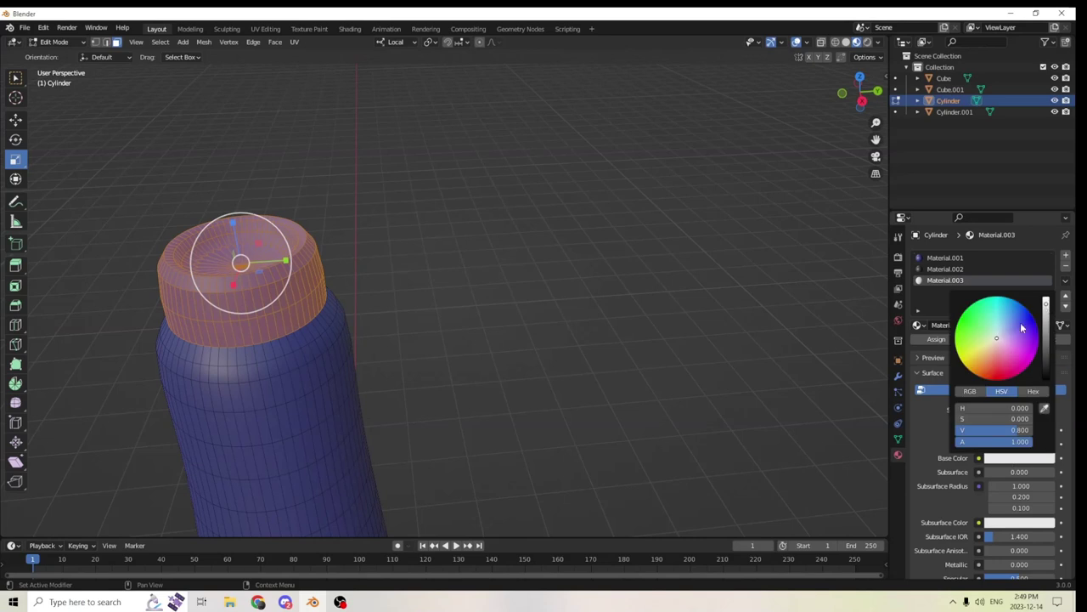
drag(997, 338, 988, 357)
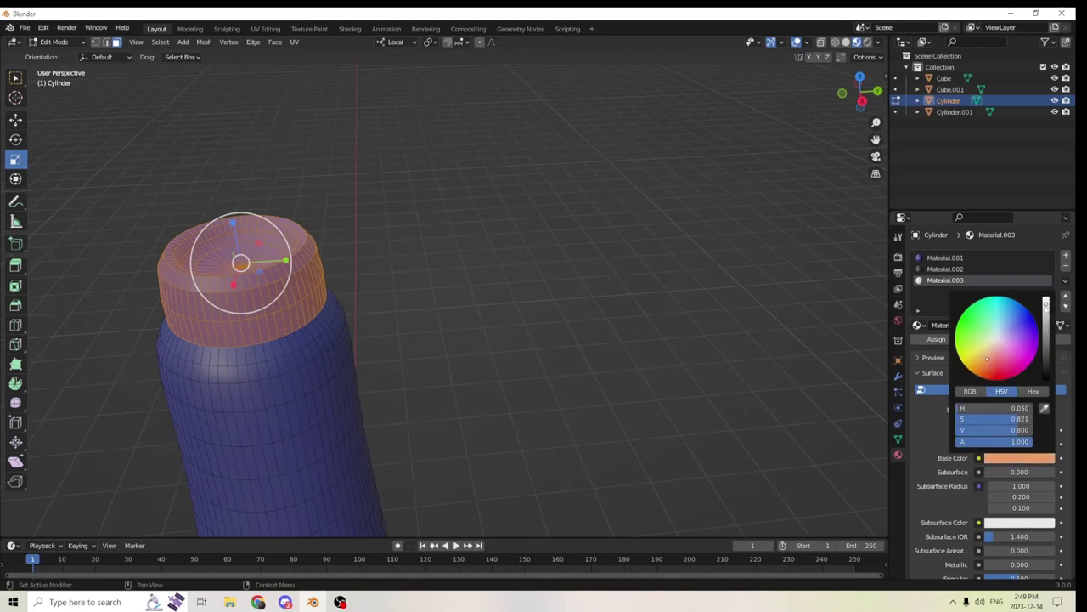
drag(1046, 305, 1047, 322)
Assign the brownish-orange material to the selected neck faces, clear the selection and return to Object Mode
click(935, 340)
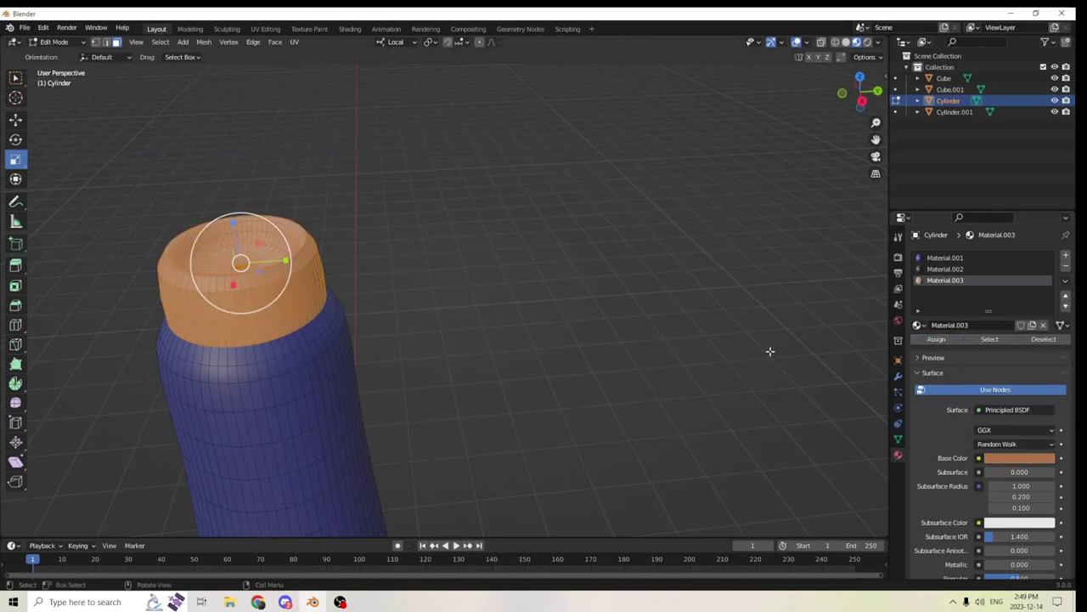
click(735, 342)
middle_drag(708, 311, 652, 283)
key(Tab)
Give the light bulb a new material with a yellow base color, hue 0.110 and saturation 0.914
scroll(651, 283, down, 4)
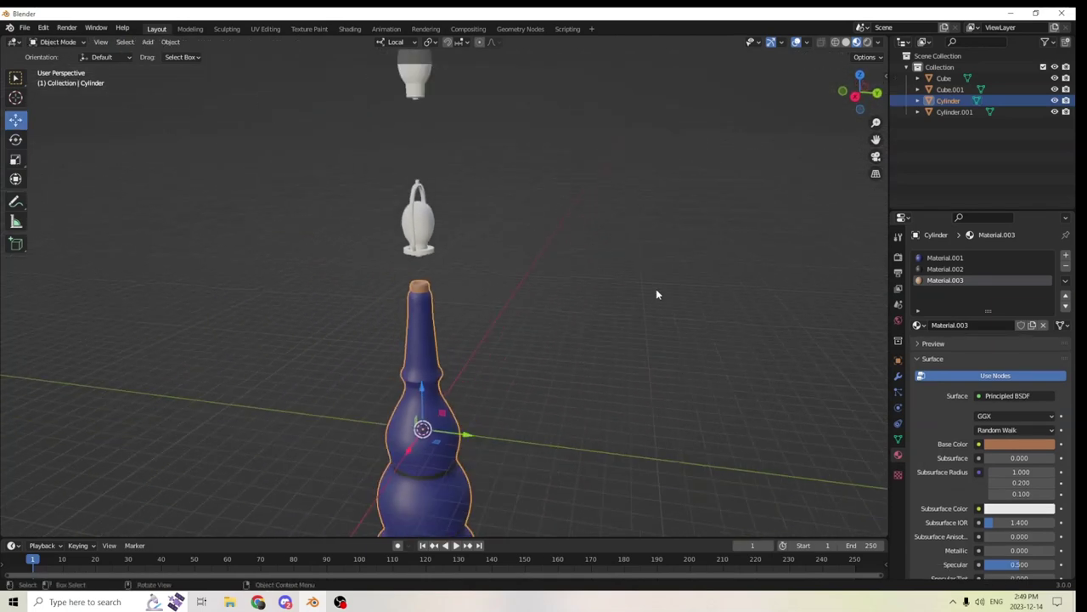
click(417, 215)
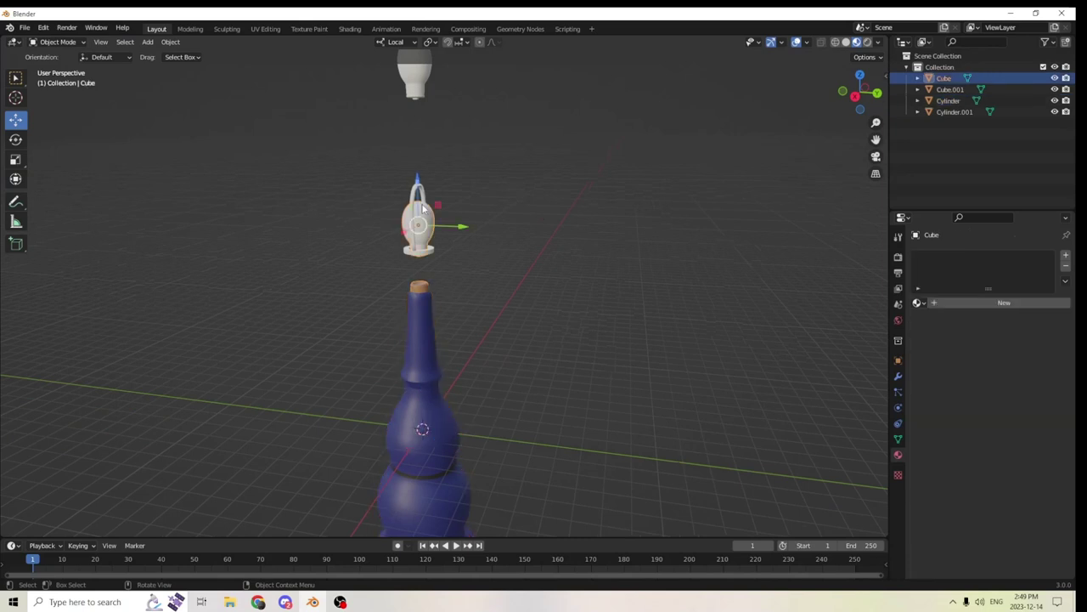
scroll(437, 201, up, 4)
middle_drag(438, 199, 480, 172)
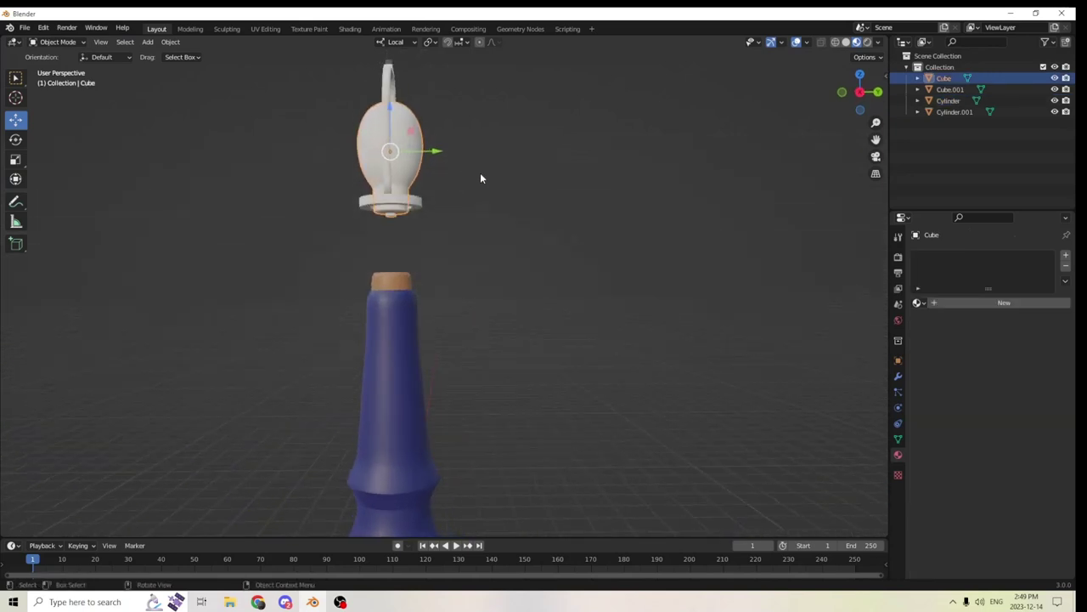
click(1068, 257)
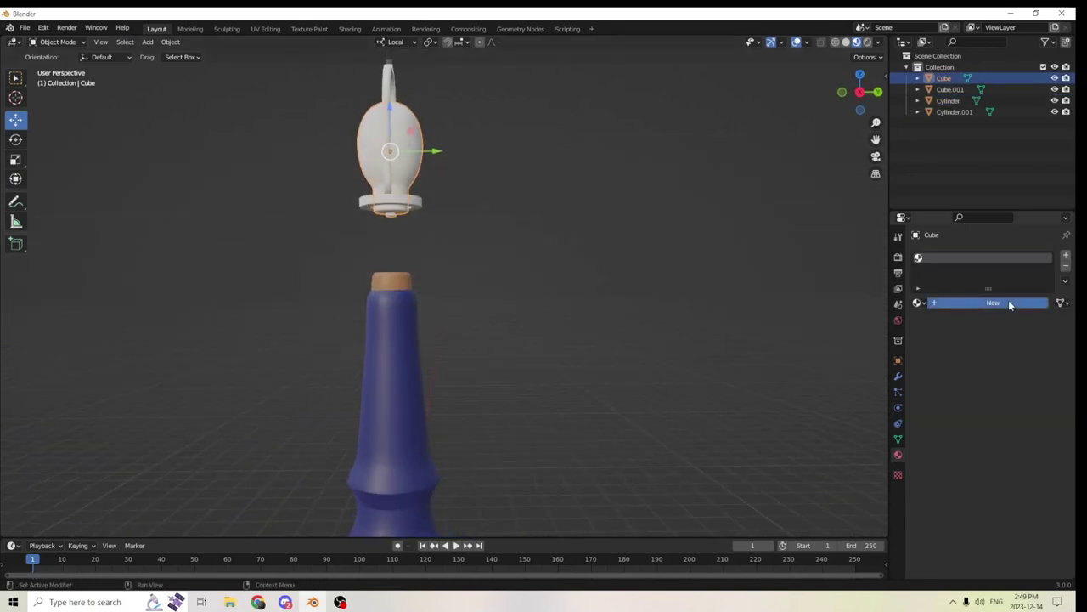
click(1009, 303)
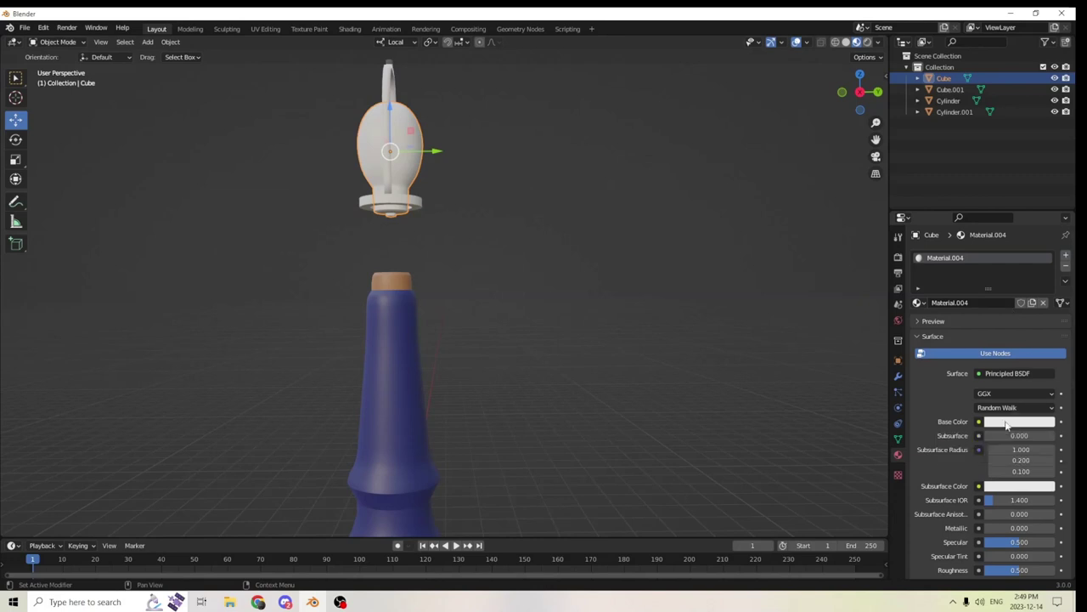
click(1007, 422)
click(976, 321)
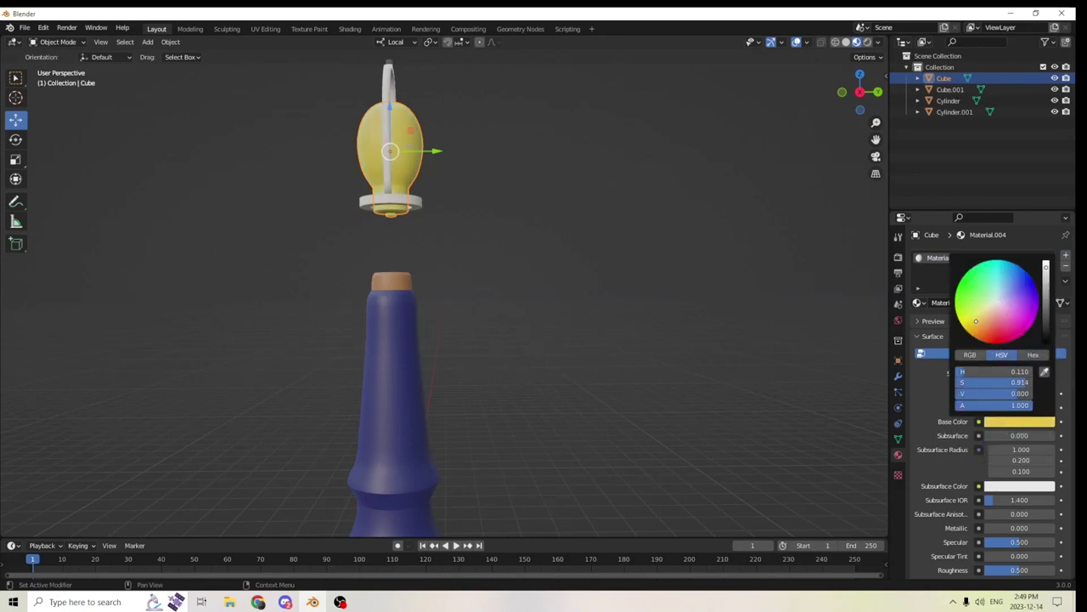
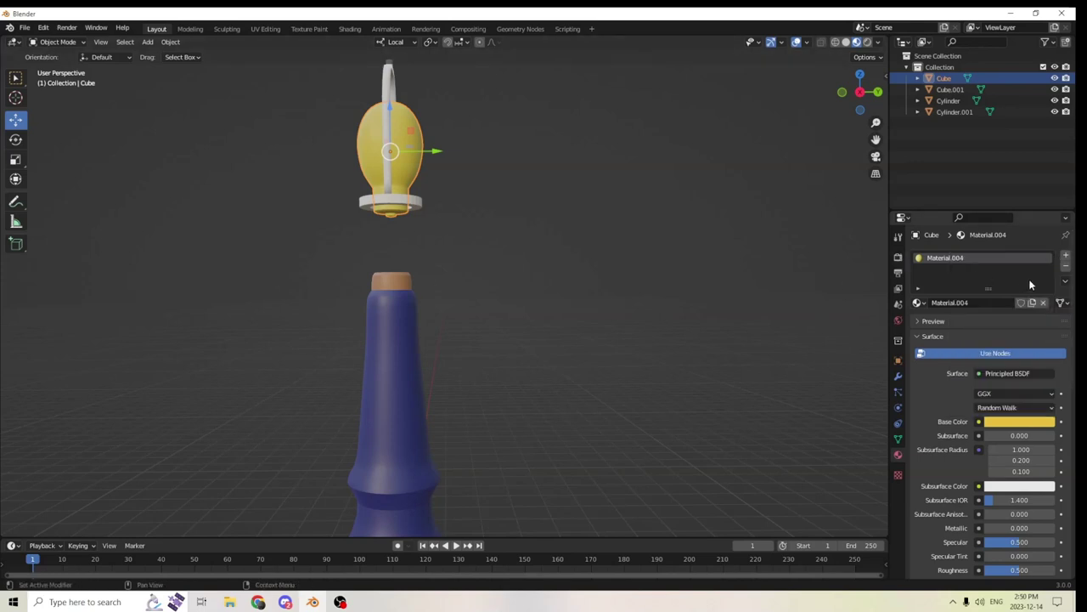
Enter Edit Mode on the bulb and box-select the faces of its narrow base from one side
key(Tab)
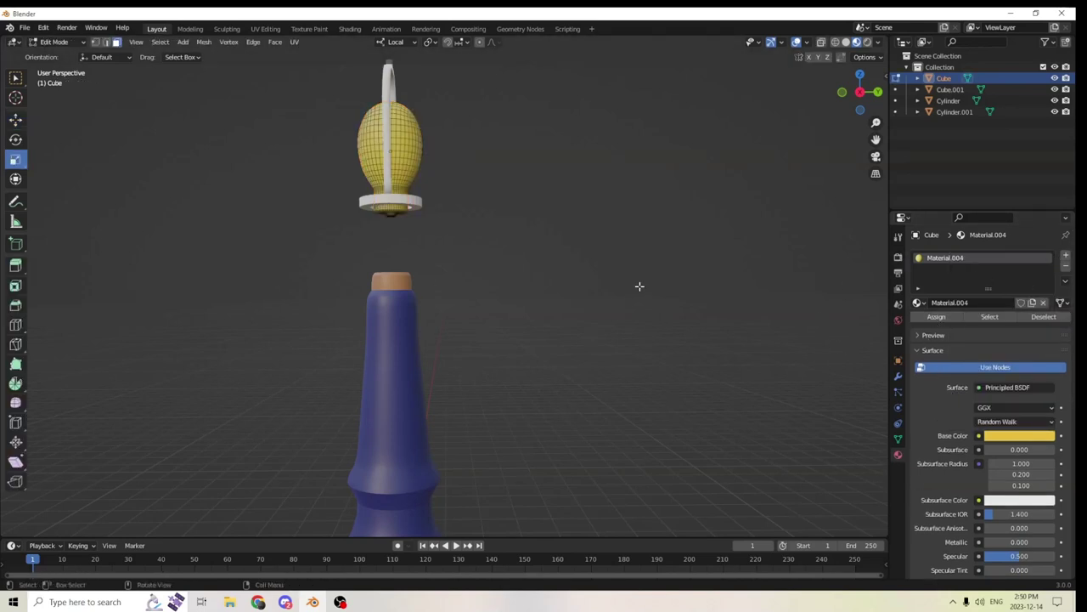
scroll(639, 286, up, 3)
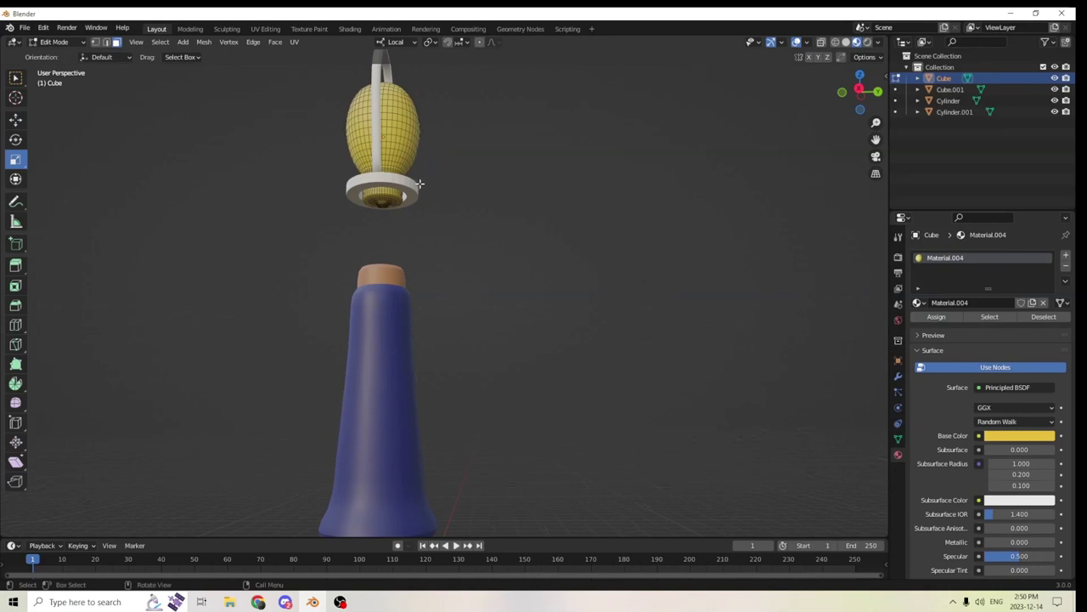
drag(875, 139, 930, 266)
middle_drag(720, 209, 685, 153)
scroll(685, 170, up, 2)
middle_drag(685, 245, 637, 377)
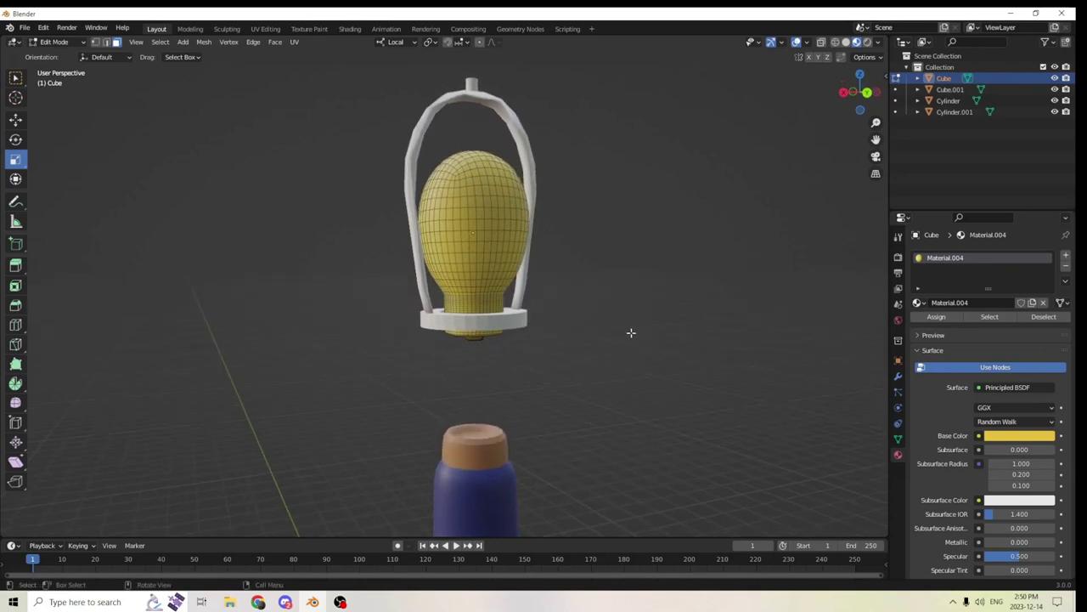
key(b)
drag(661, 290, 445, 338)
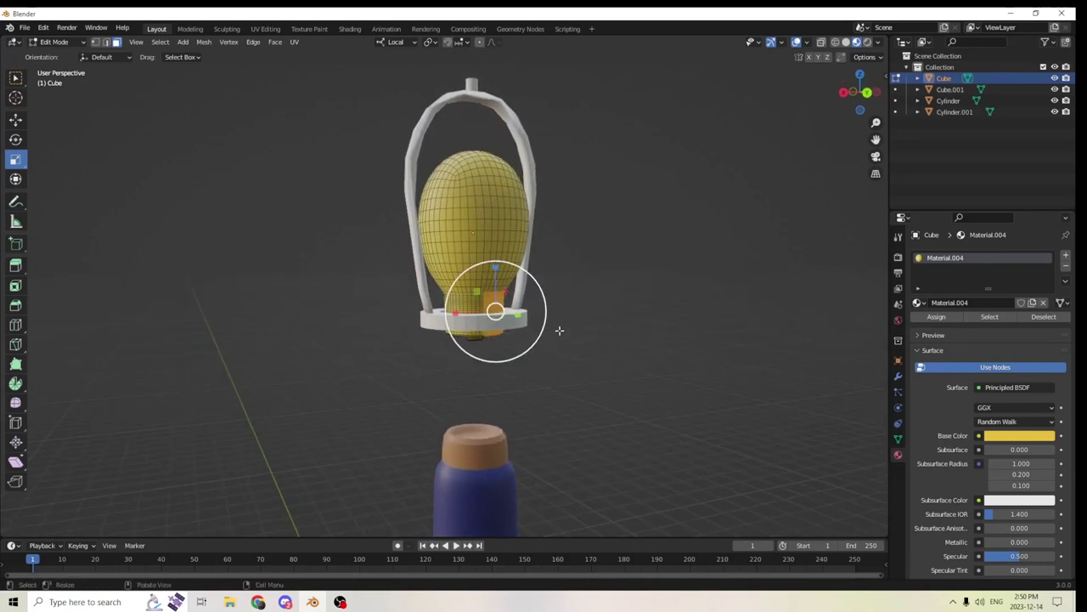
click(666, 295)
key(b)
drag(658, 298, 416, 365)
Rotate to an adjacent side of the bulb and add the base faces visible there to the selection
middle_drag(417, 364, 596, 349)
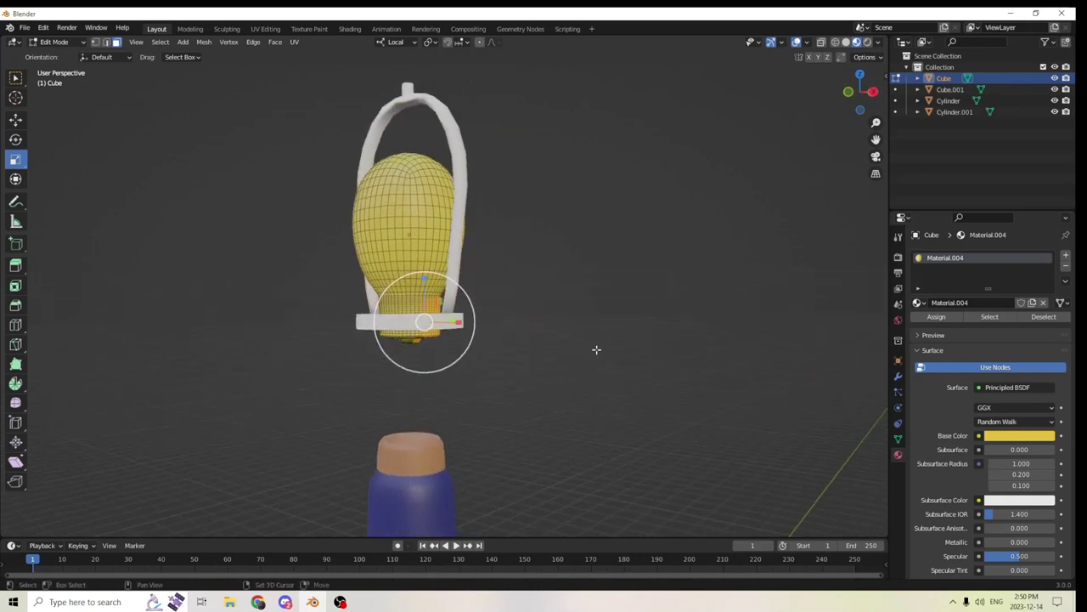
drag(590, 310, 315, 361)
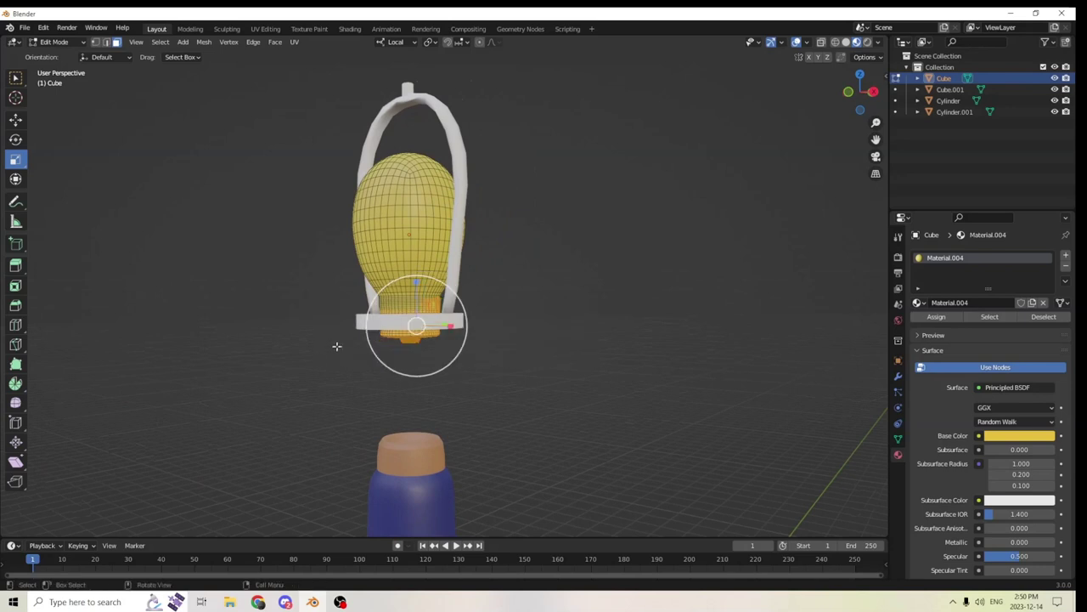
drag(575, 294, 396, 337)
drag(516, 311, 313, 333)
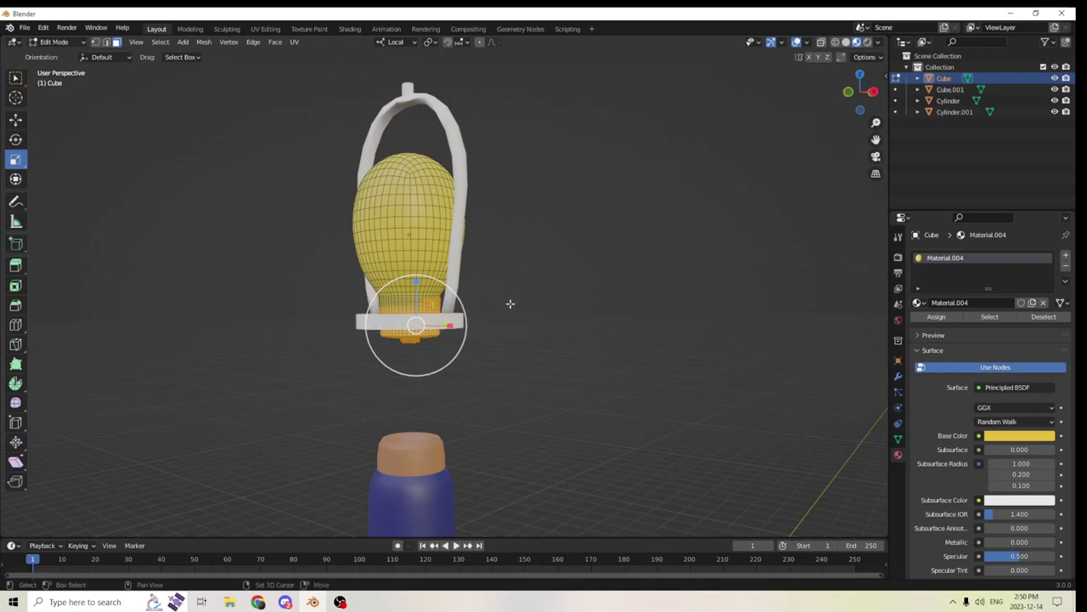
drag(516, 302, 332, 322)
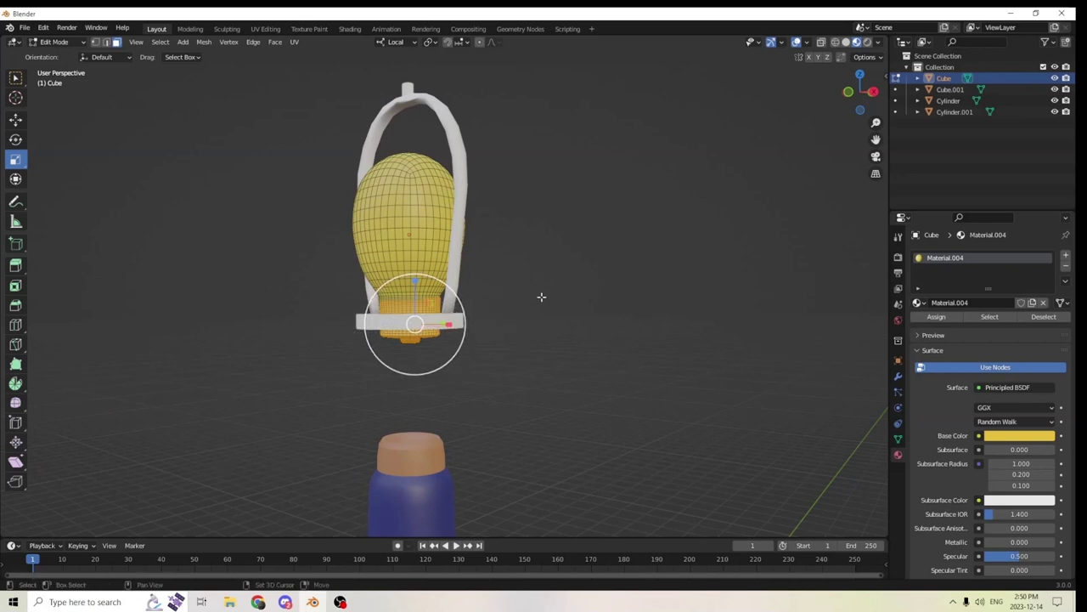
drag(546, 302, 357, 317)
Add the bulb's base faces on the remaining sides to the selection, including those above the surrounding ring
middle_drag(358, 318, 656, 277)
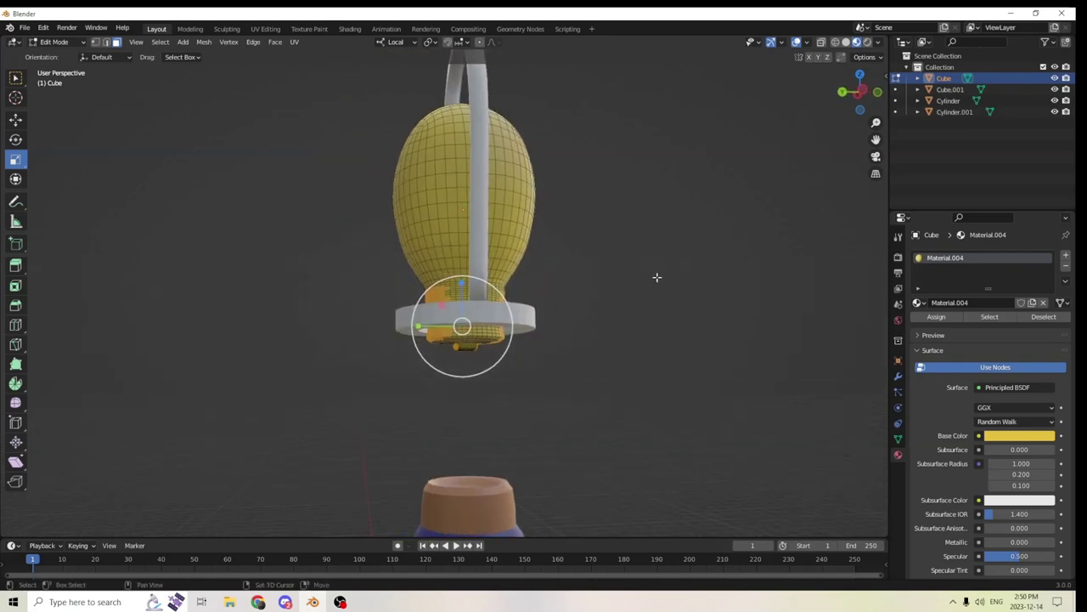
drag(657, 277, 387, 360)
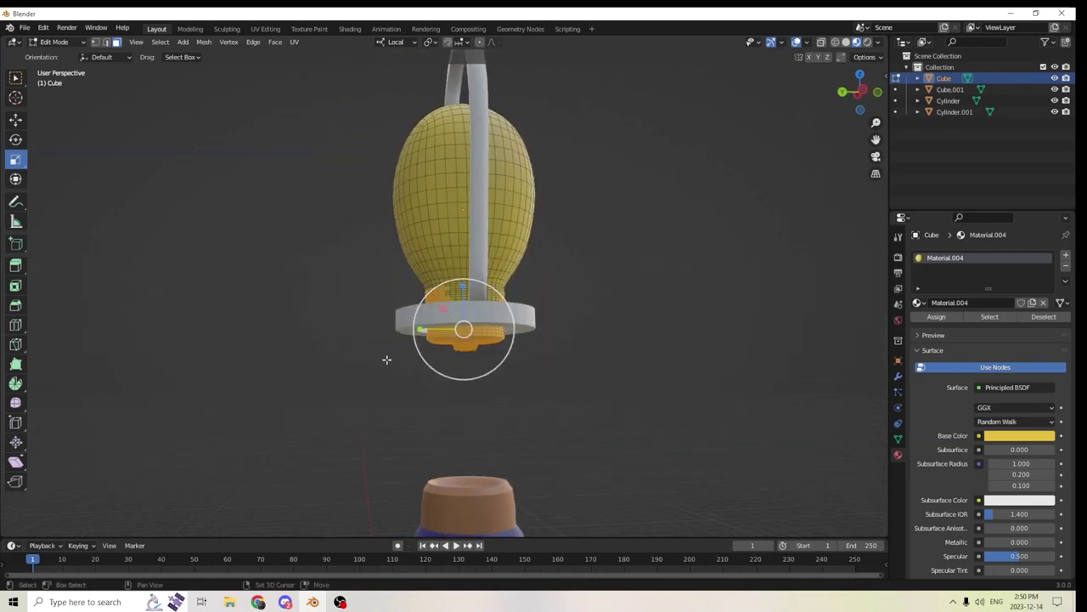
middle_drag(387, 359, 563, 315)
drag(564, 314, 500, 333)
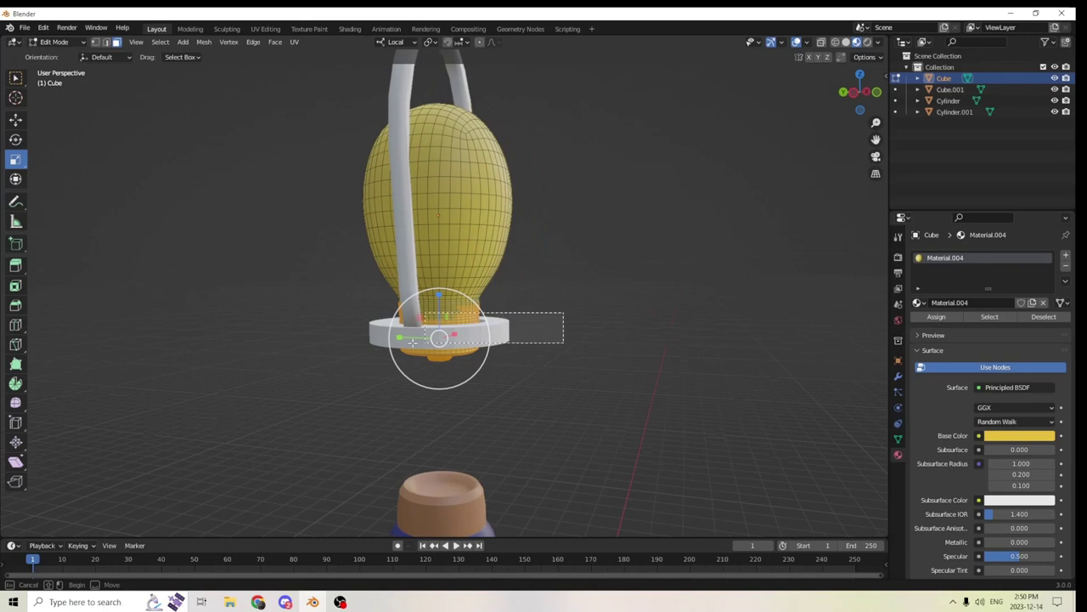
shift+drag(413, 342, 393, 344)
middle_drag(394, 344, 433, 339)
shift+drag(595, 308, 544, 320)
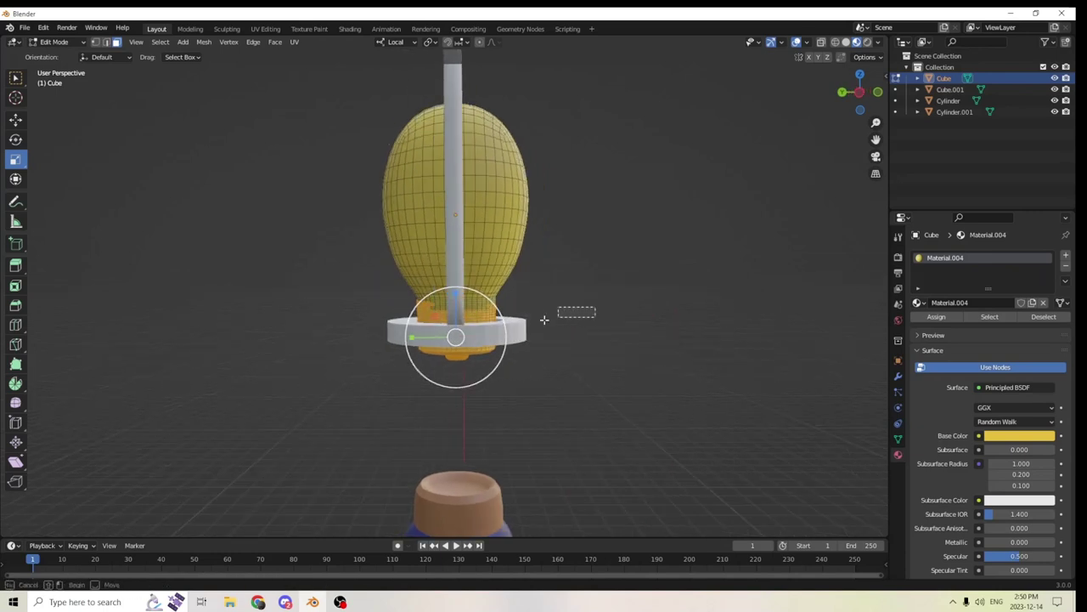
drag(405, 328, 406, 329)
drag(542, 302, 498, 314)
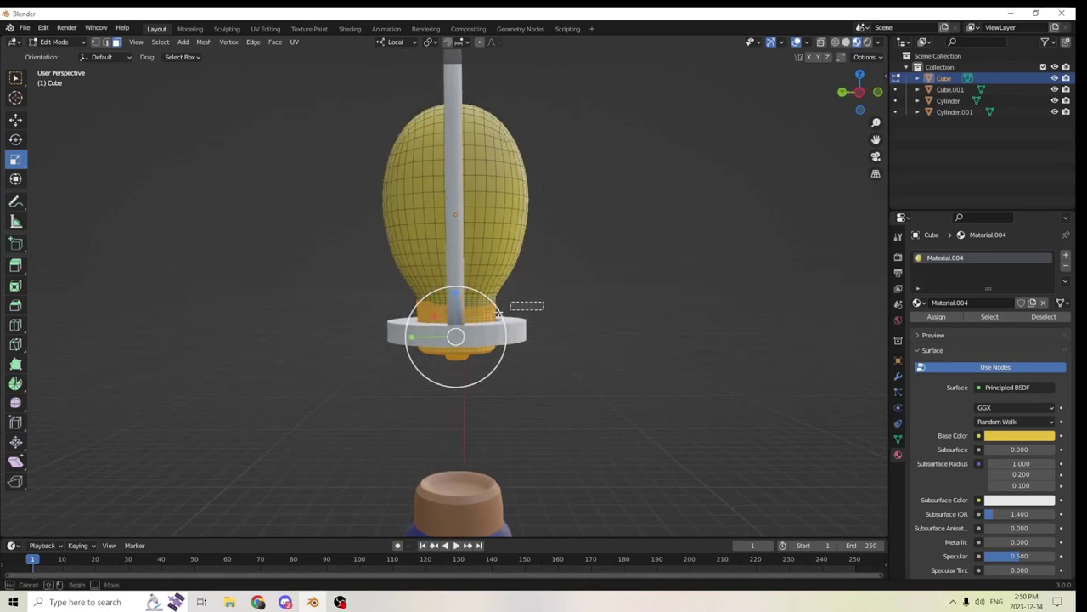
drag(399, 322, 401, 322)
Extend the selection with the unselected faces along the upper edge of the bulb's base, using shortest-path picks around it
middle_drag(401, 322, 521, 273)
scroll(522, 272, up, 5)
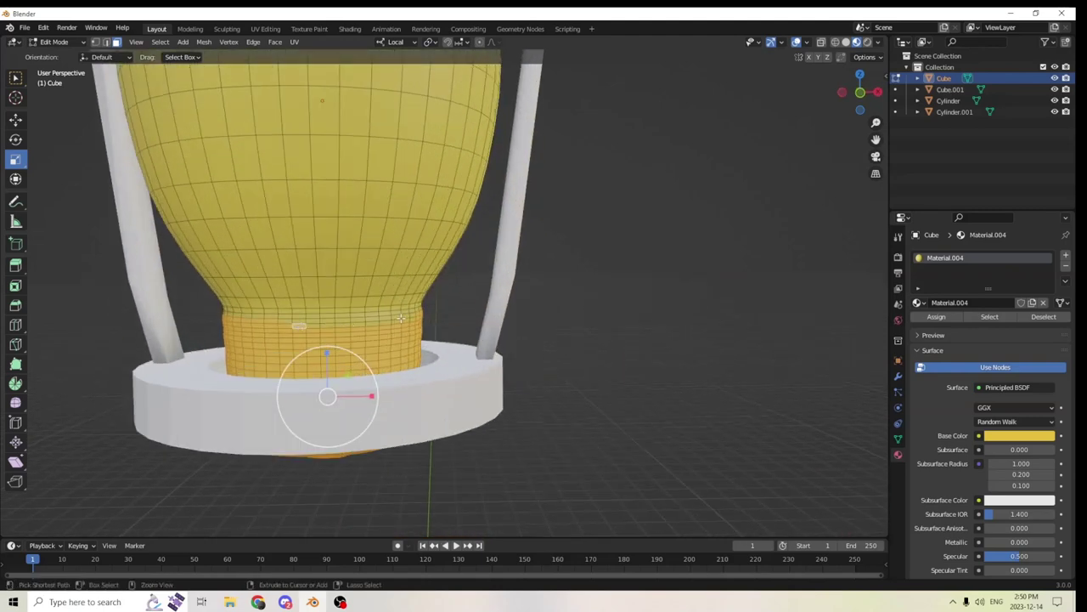
ctrl+click(406, 319)
middle_drag(406, 319, 398, 312)
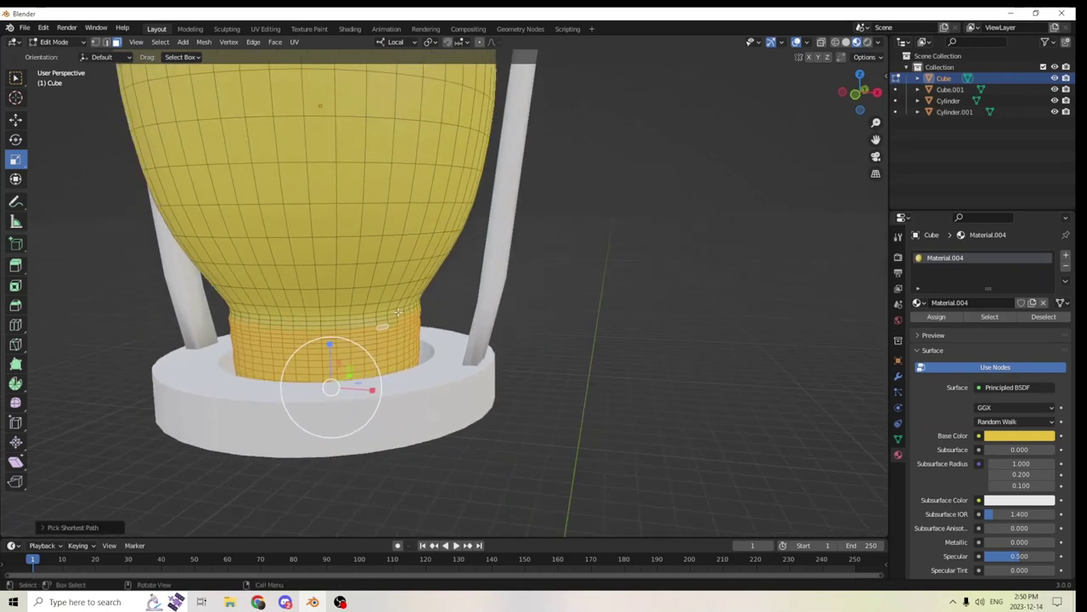
shift+click(395, 323)
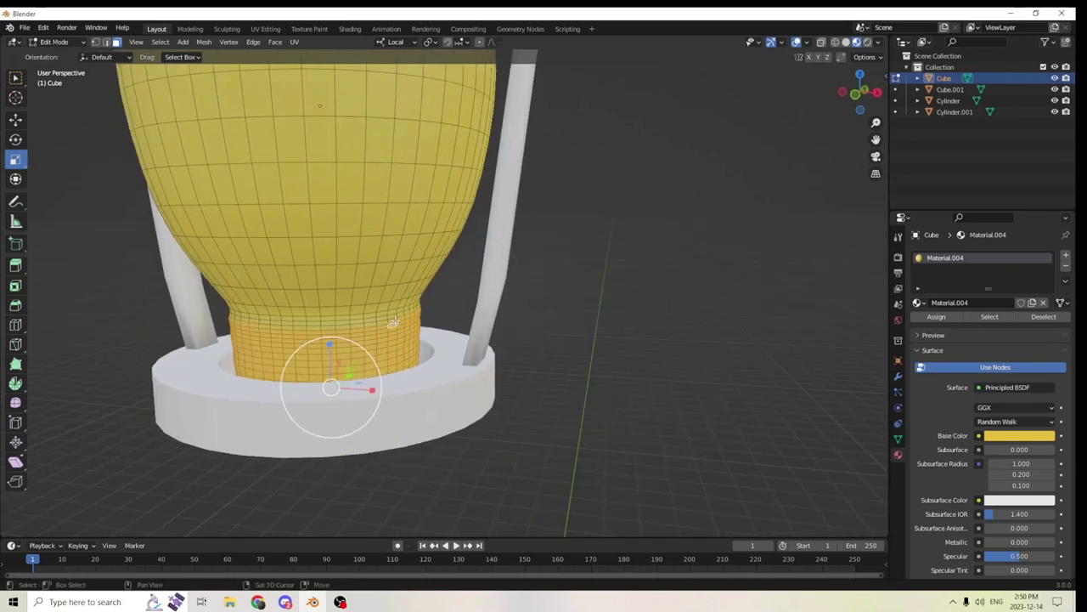
ctrl+click(263, 324)
middle_drag(264, 324, 537, 234)
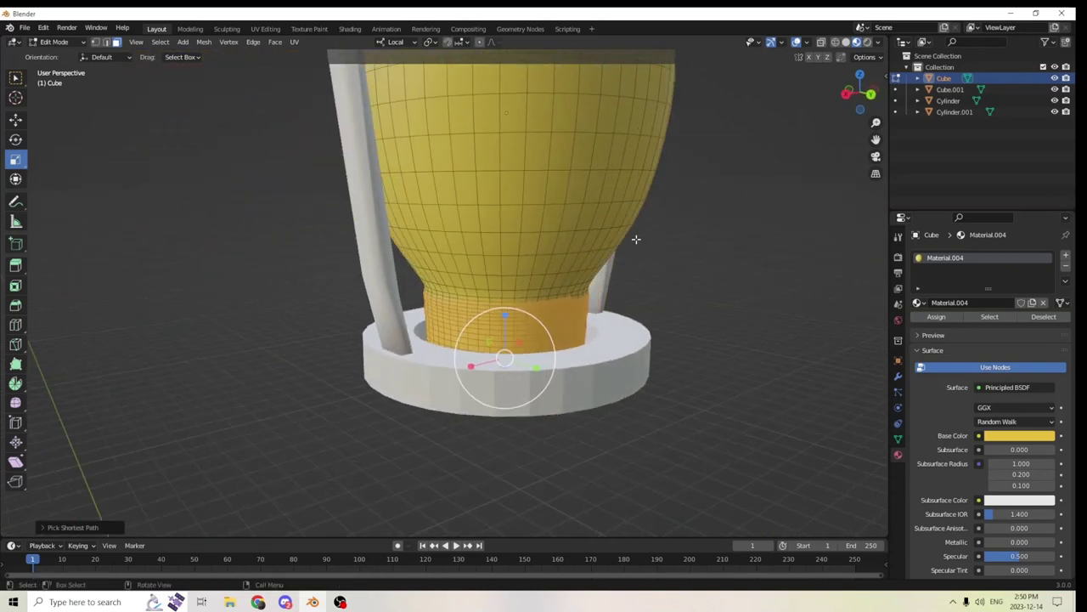
middle_drag(640, 239, 661, 271)
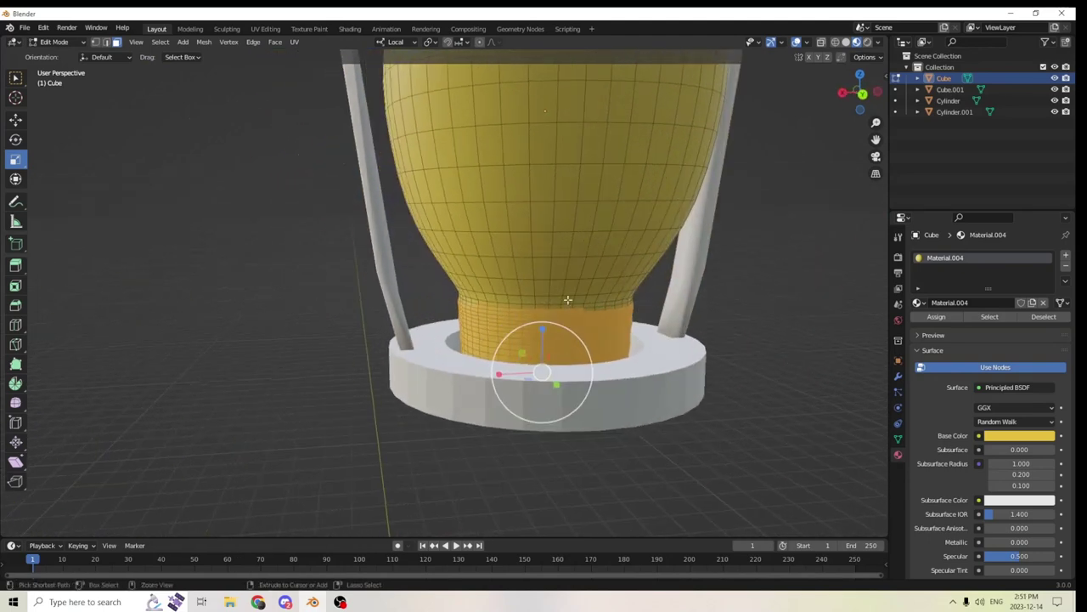
ctrl+click(661, 271)
middle_drag(582, 285, 655, 281)
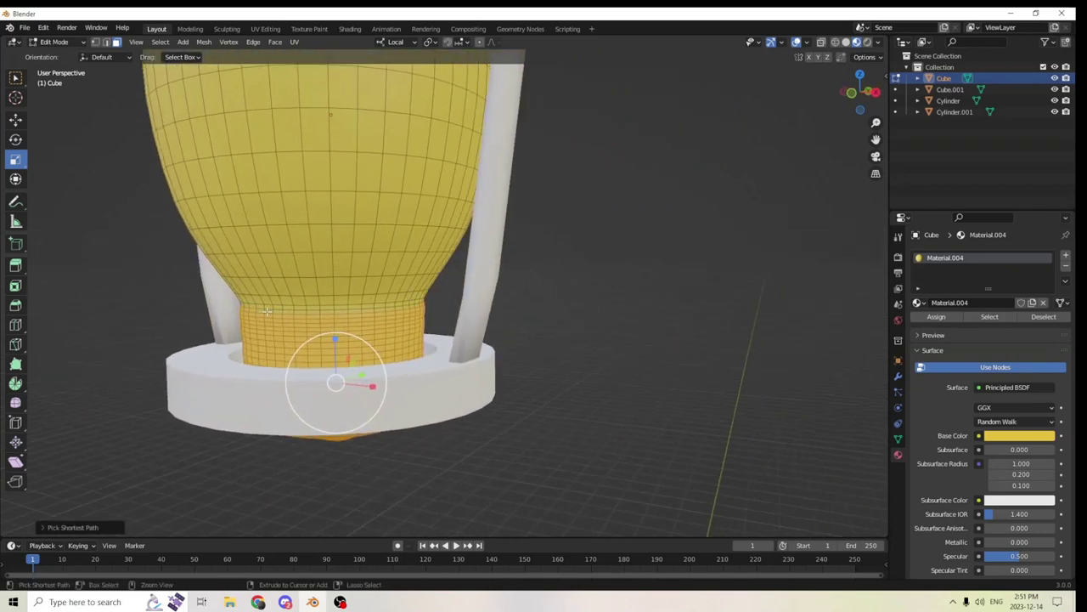
middle_drag(562, 275, 646, 279)
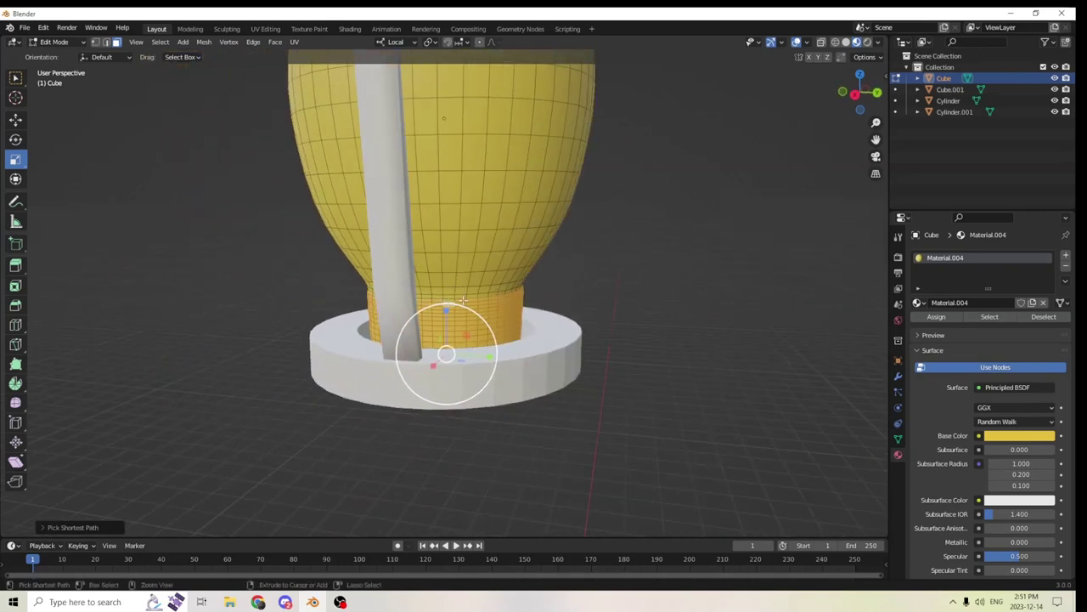
middle_drag(463, 300, 605, 279)
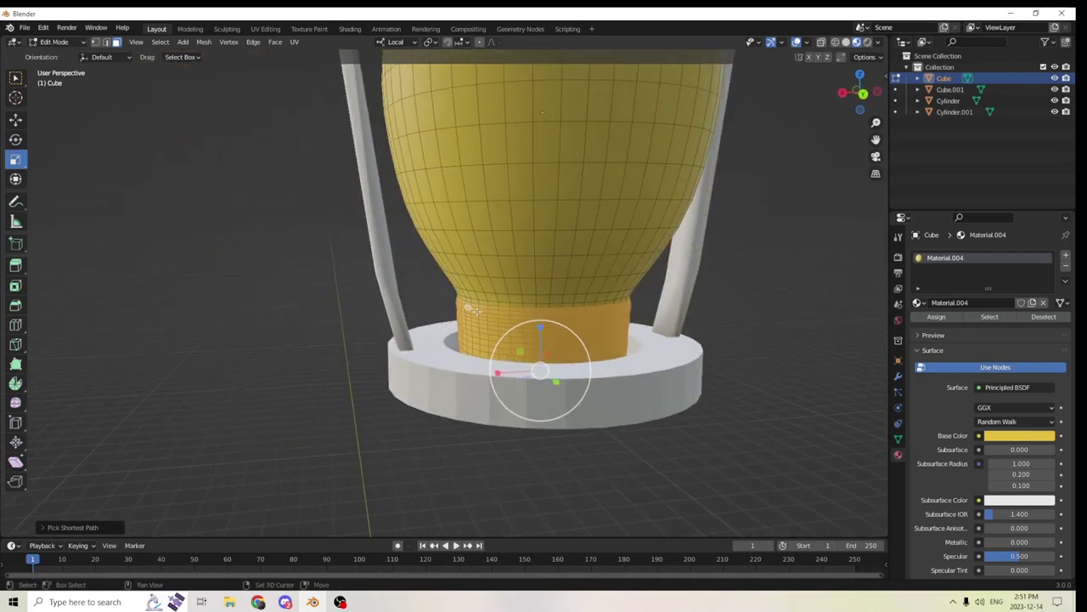
Add a second bulb material with a near-black base color, value 0.055, assign it to the selected base faces and deselect
click(1065, 258)
click(986, 326)
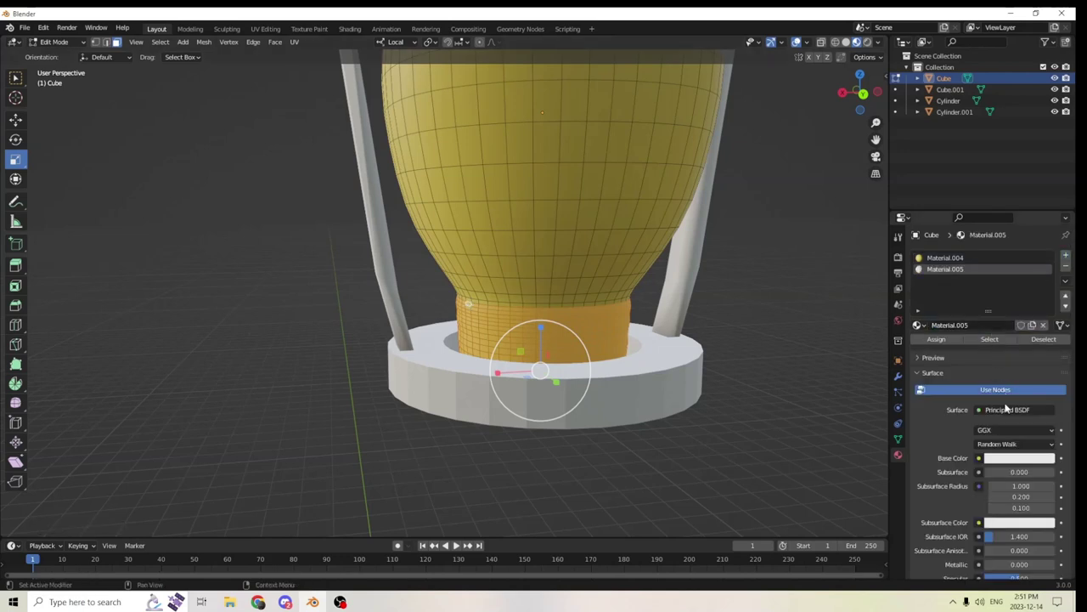
click(1012, 458)
drag(1046, 307, 1047, 378)
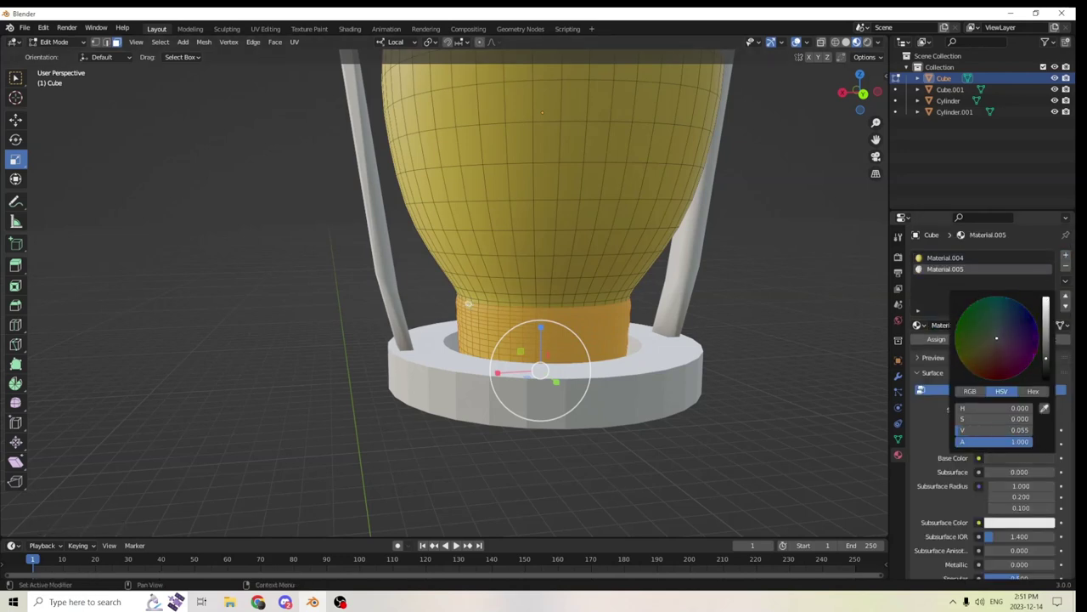
click(803, 340)
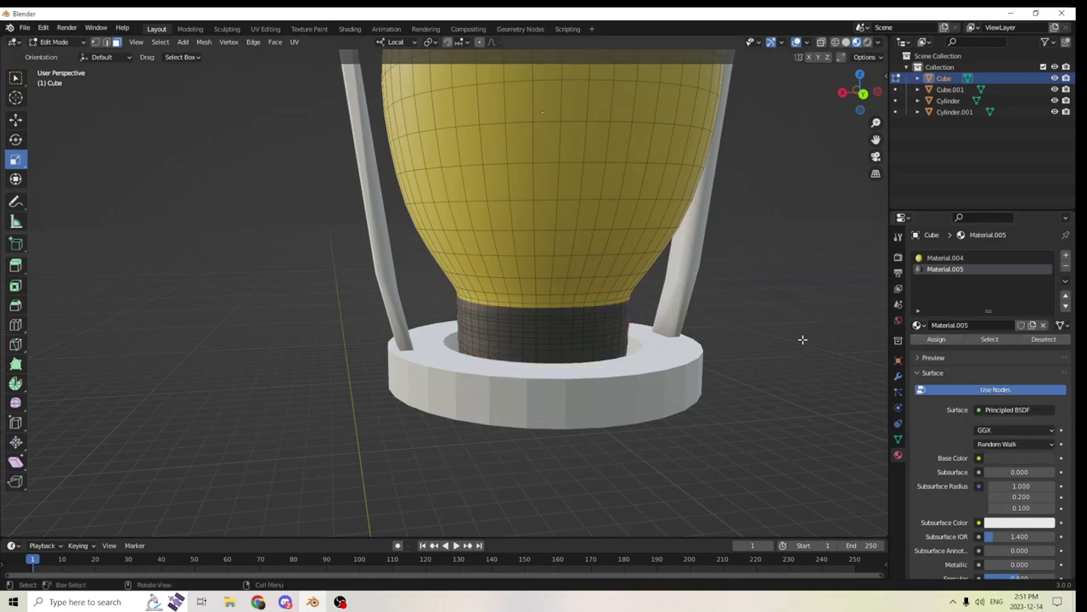
Select the remaining yellow faces on the underside of the bulb's base, assign them the near-black material and deselect
middle_drag(804, 340, 867, 201)
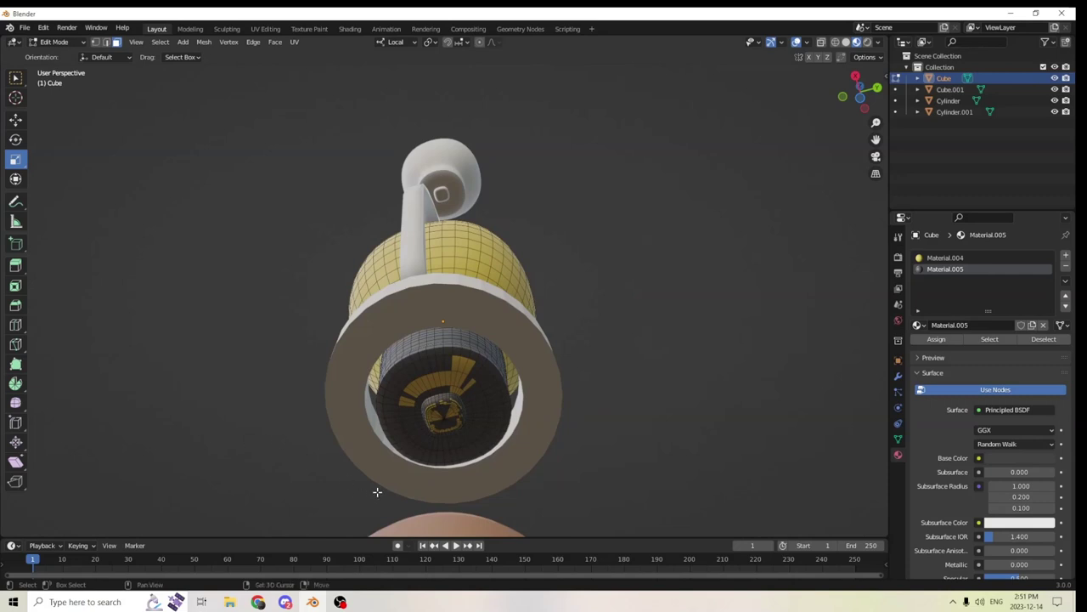
drag(377, 486, 463, 391)
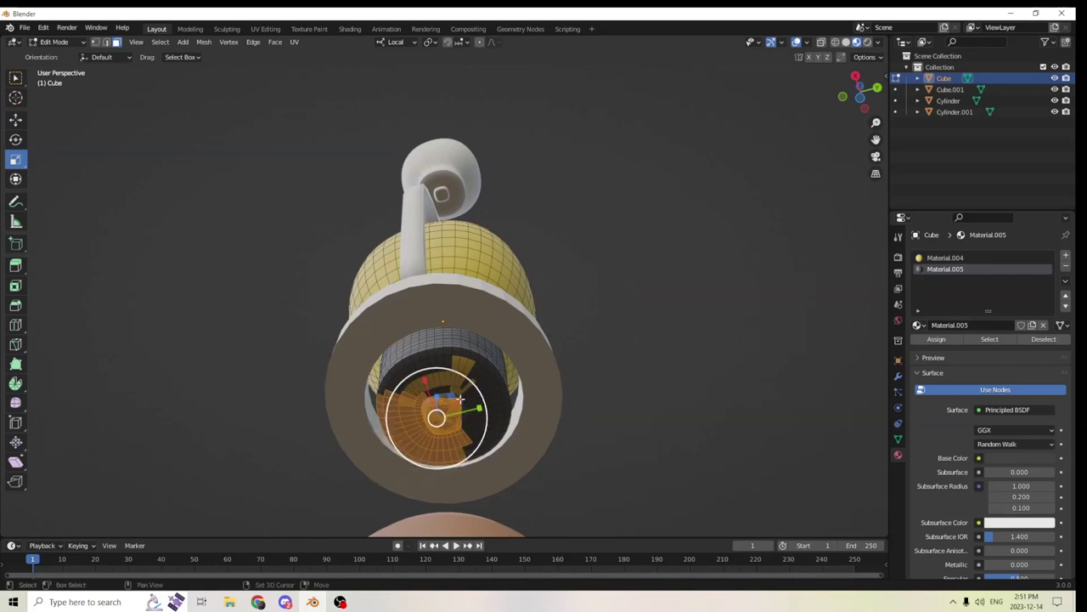
middle_drag(476, 390, 490, 393)
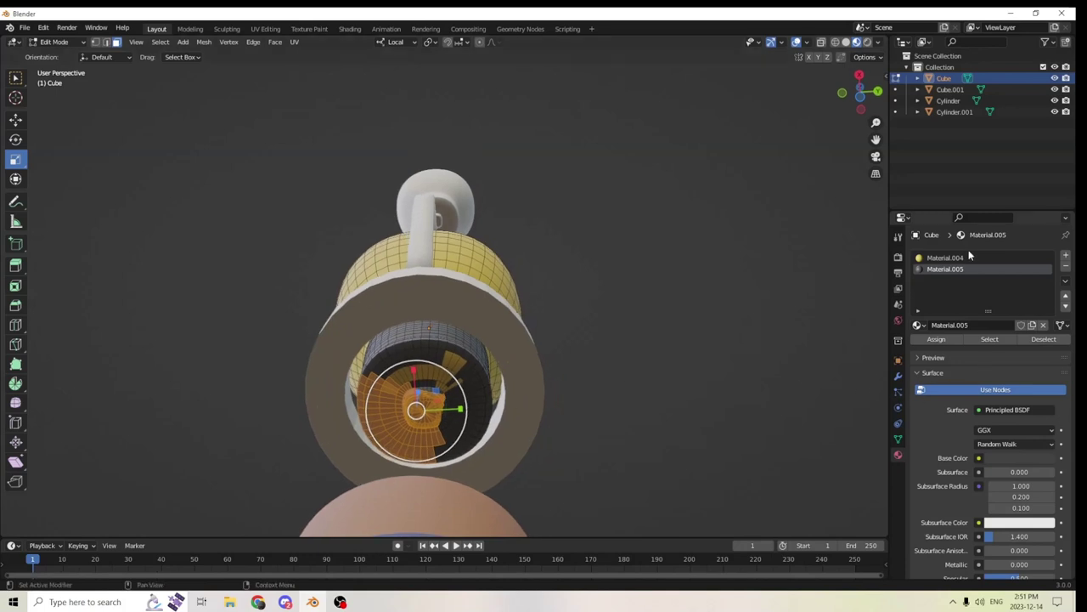
click(938, 340)
click(595, 390)
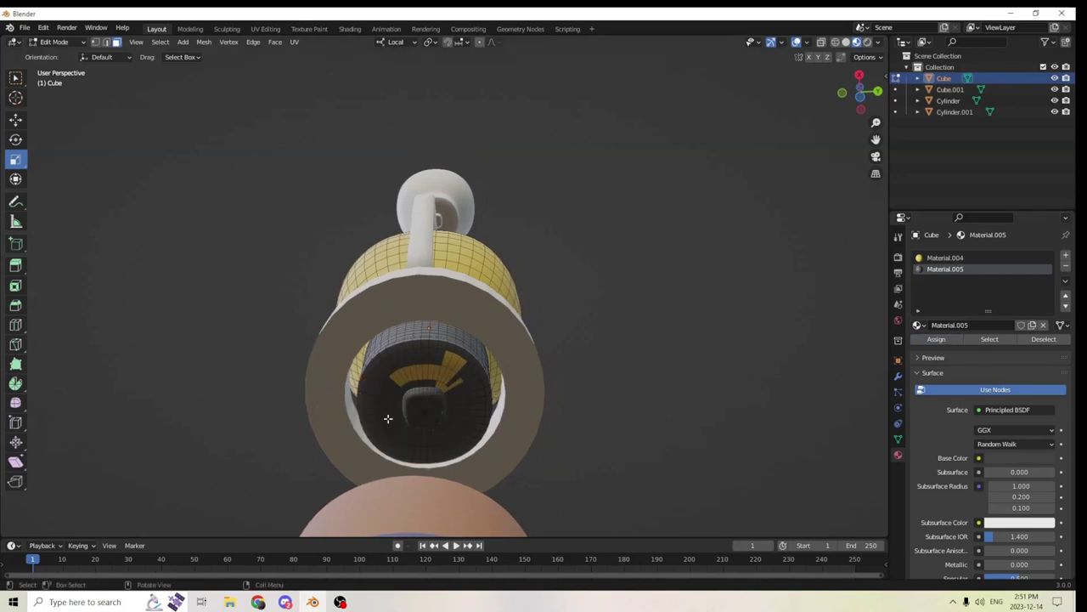
drag(387, 418, 481, 347)
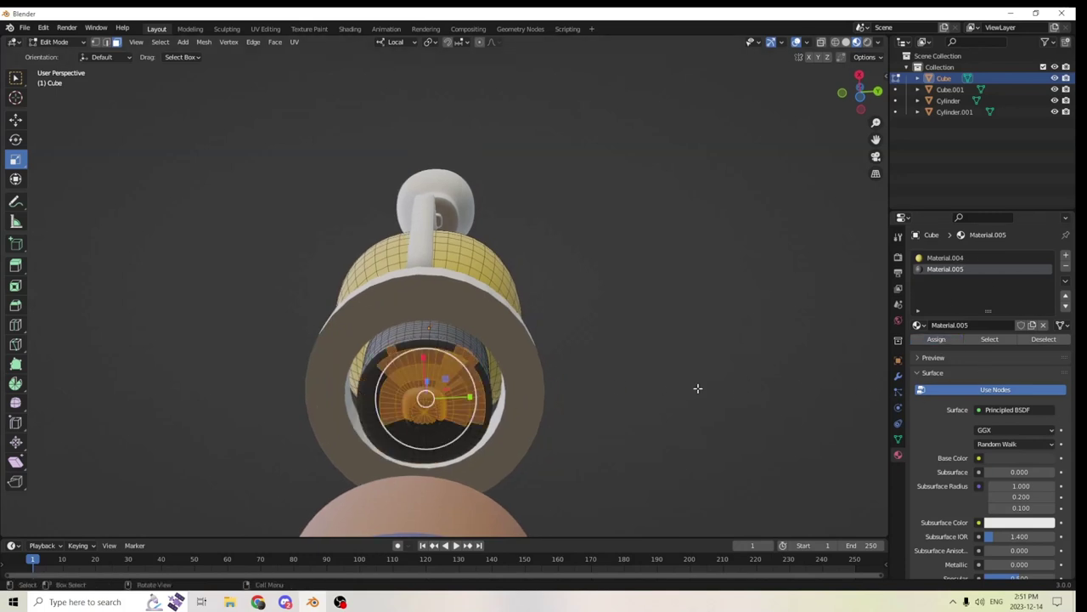
click(924, 339)
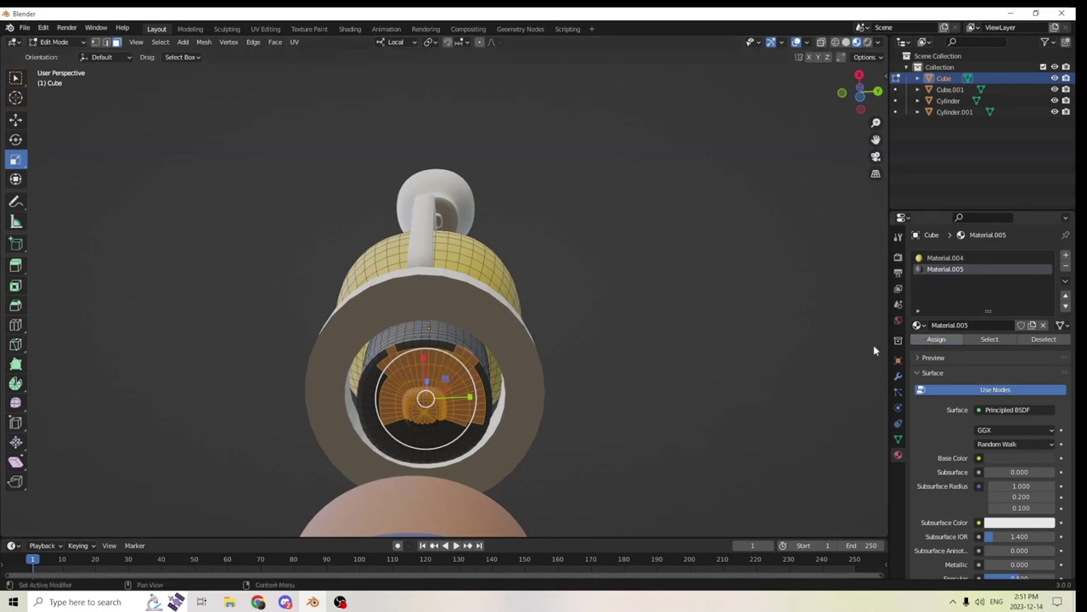
click(665, 322)
Inspect the bulb and its base coloring from several sides, finishing in Object Mode
middle_drag(666, 323, 521, 491)
scroll(683, 422, down, 2)
middle_drag(682, 422, 494, 451)
key(Tab)
scroll(663, 382, up, 3)
key(Tab)
middle_drag(682, 365, 658, 397)
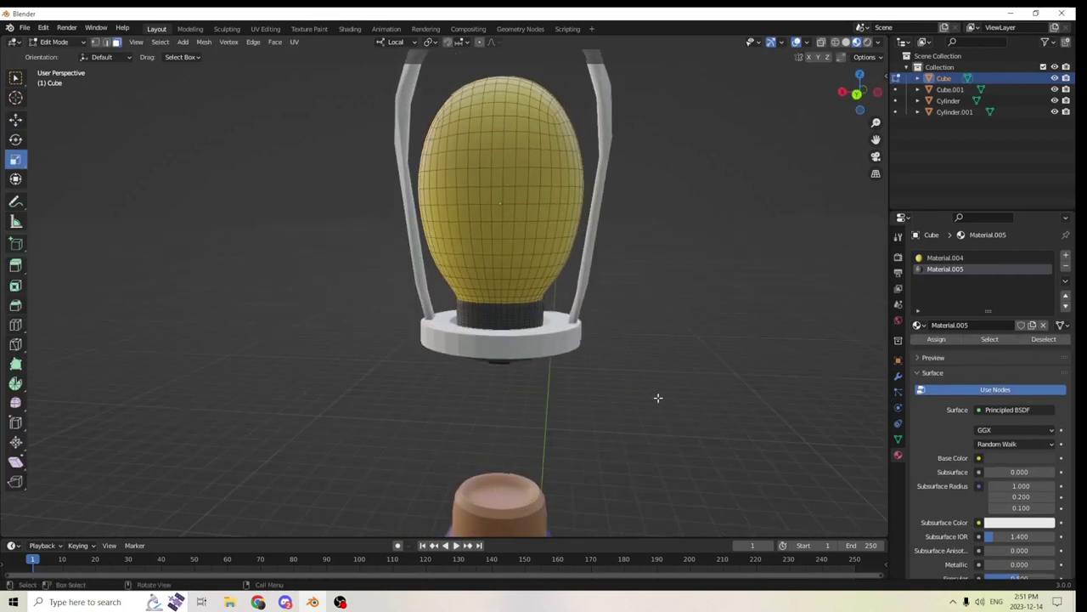
key(Tab)
scroll(669, 343, down, 3)
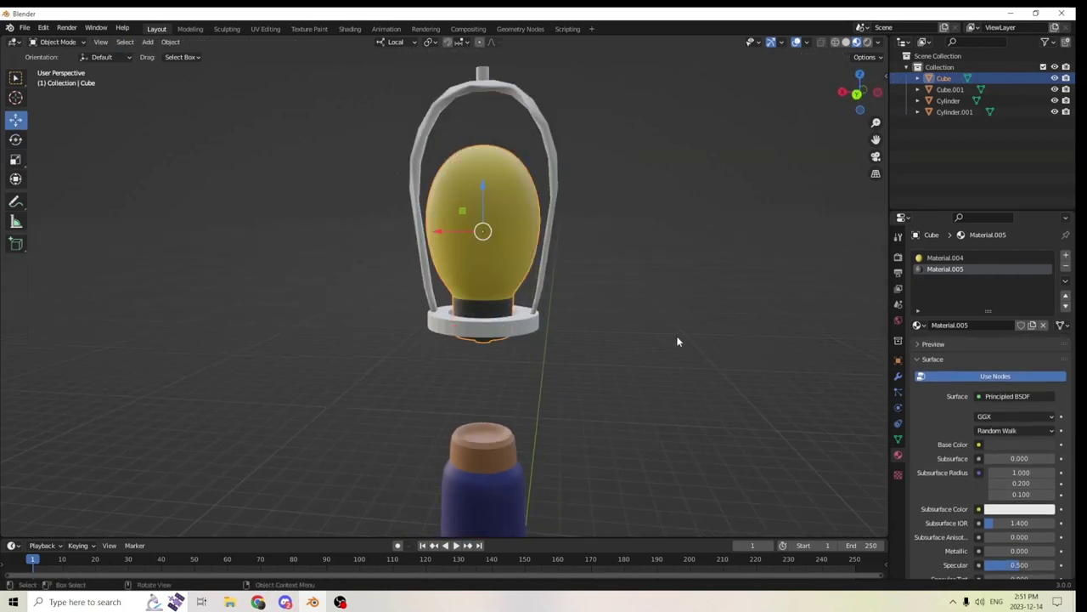
Select the linked ring of the frame around the bulb in Edit Mode and add a new material to the frame
click(537, 284)
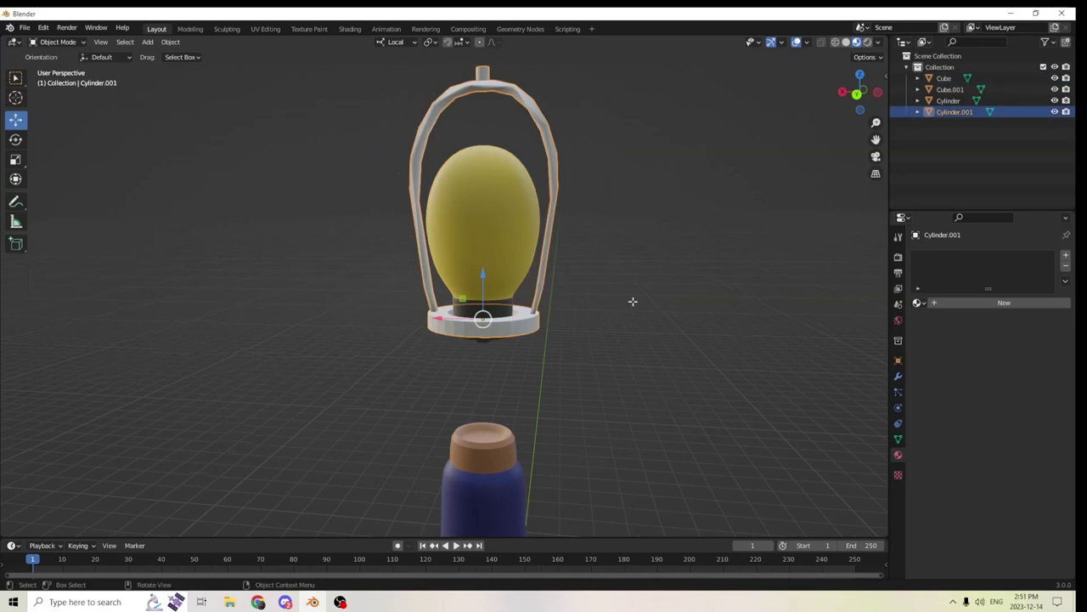
key(Tab)
scroll(661, 298, up, 1)
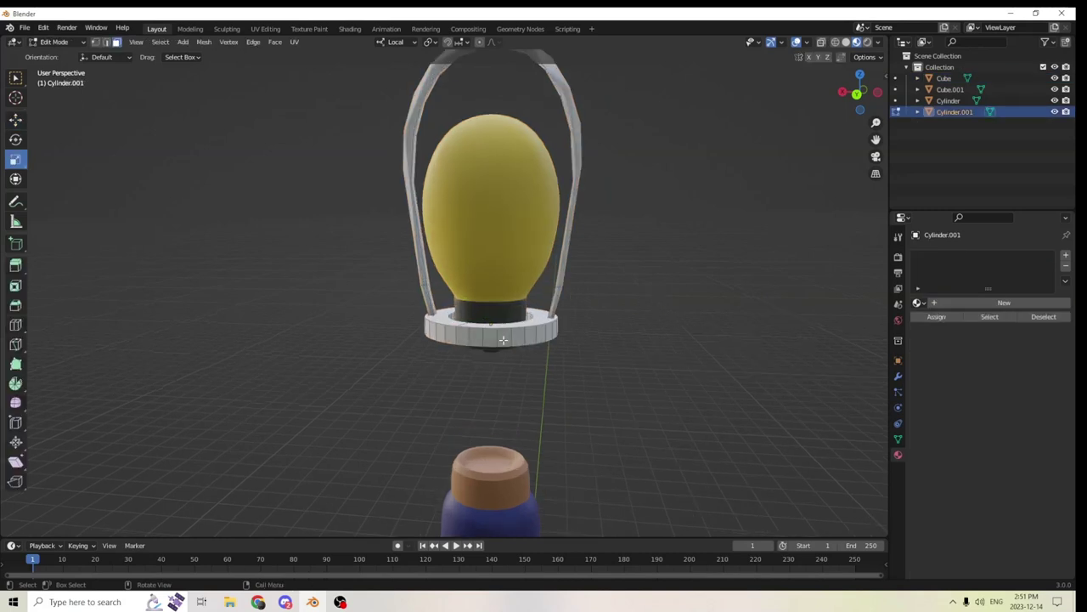
key(l)
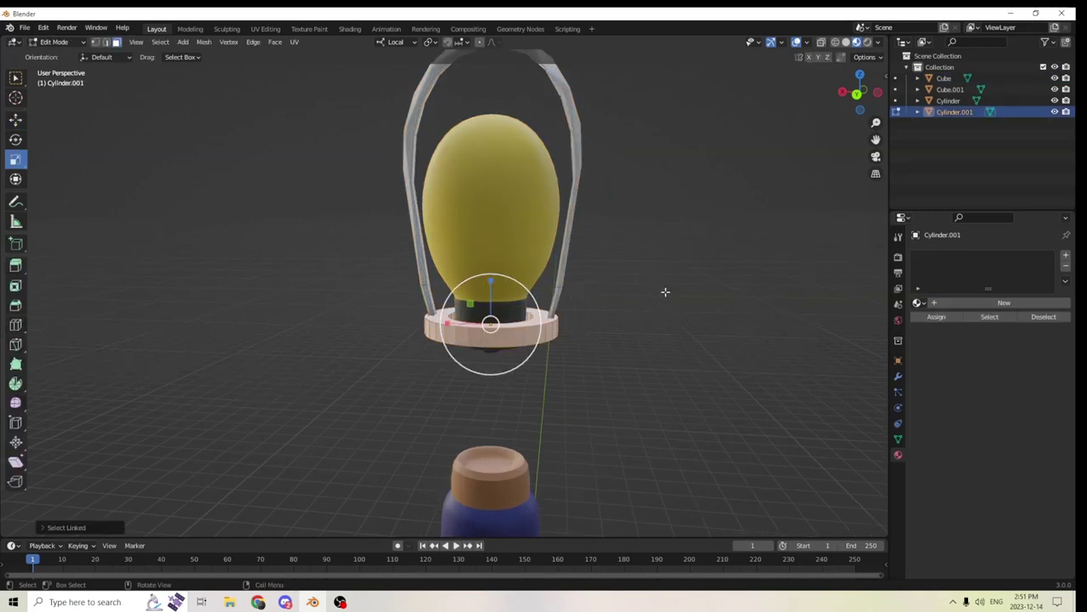
click(1067, 258)
click(992, 303)
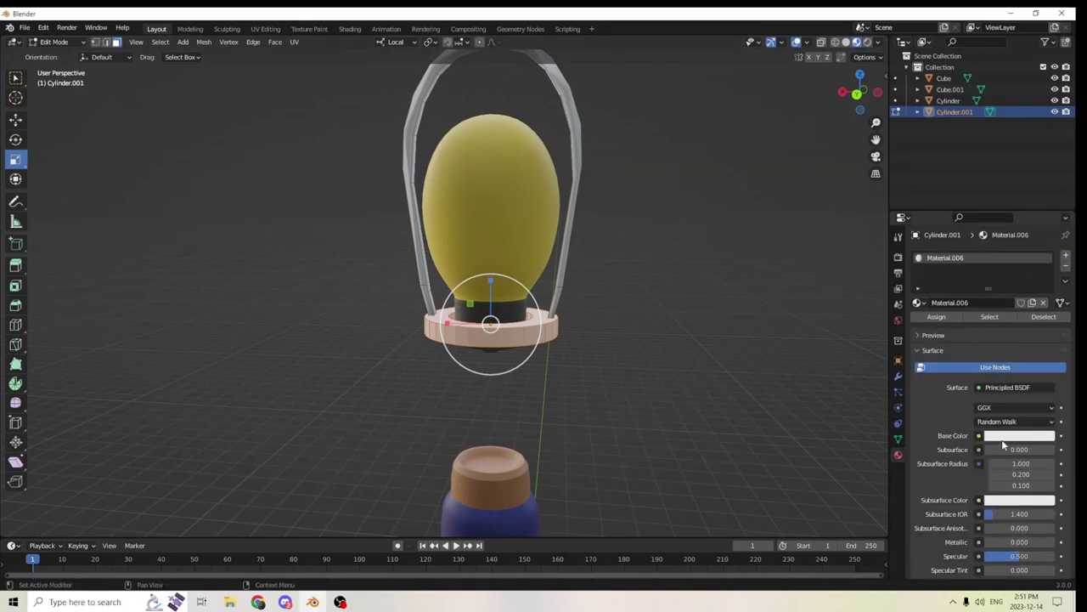
Set the frame material's base color to a darkened reddish orange, hue 0.029 and saturation 0.842, and return to Object Mode
click(1007, 435)
drag(997, 318, 989, 338)
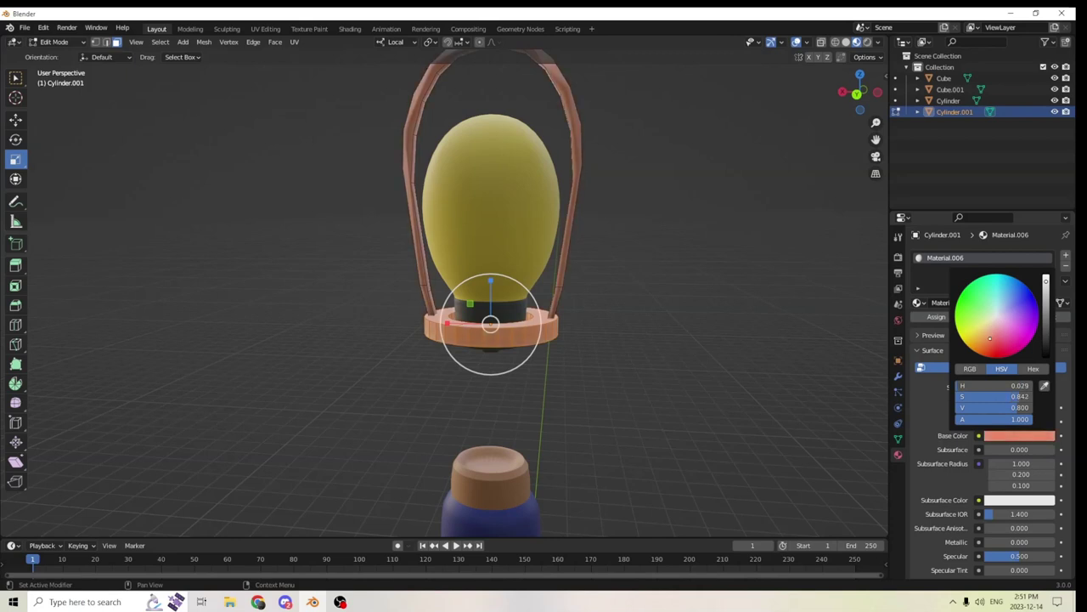
drag(1046, 281, 1046, 307)
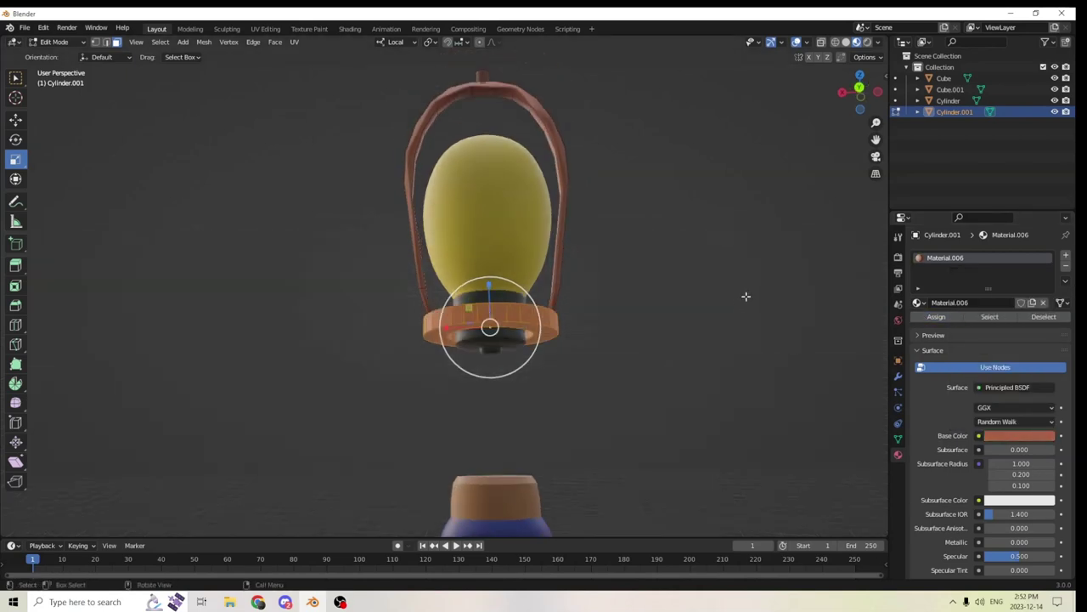
key(Tab)
Select the bulb and its frame together and move them down along local Z onto the lamp's neck
click(503, 249)
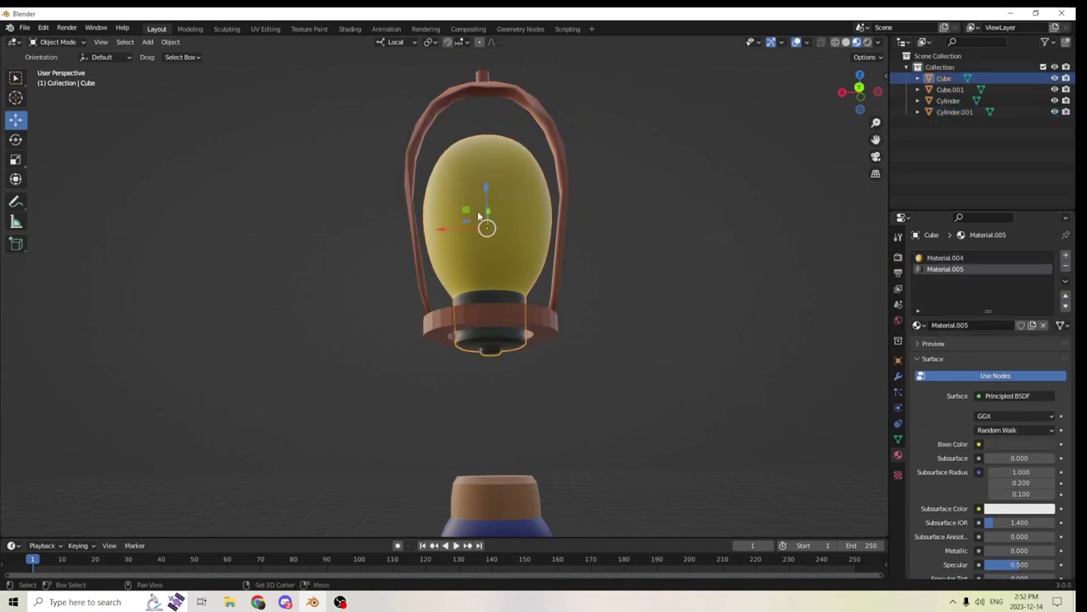
shift+click(564, 233)
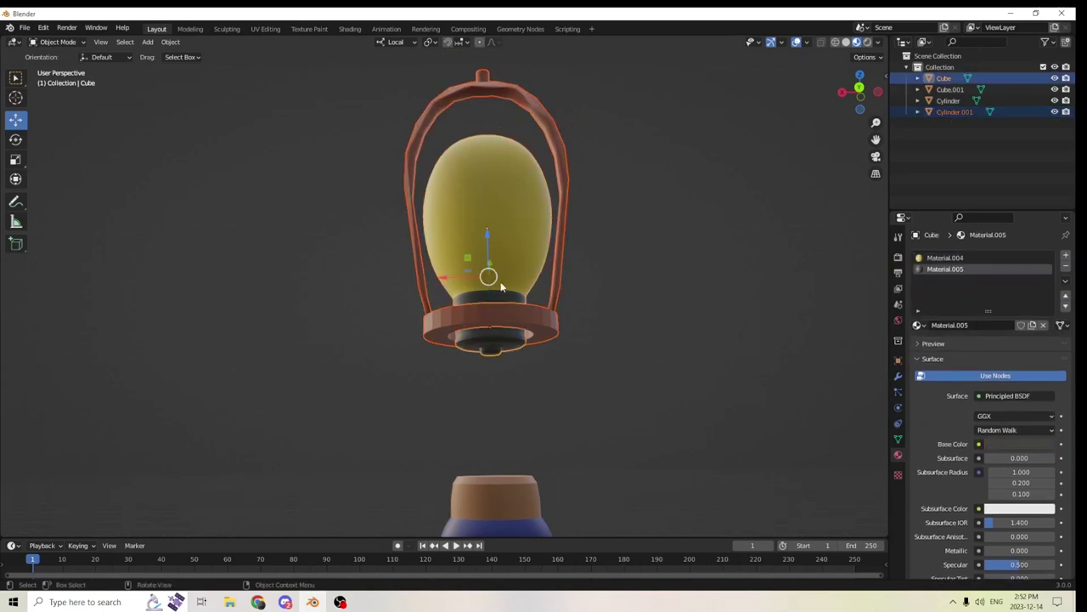
key(g)
key(z)
key(z)
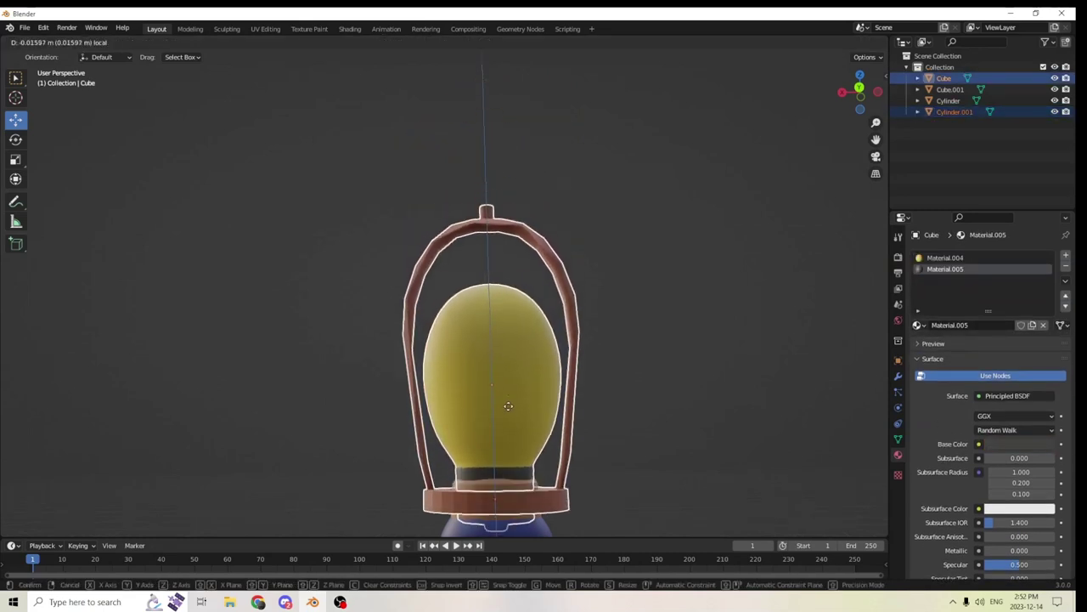
click(508, 414)
Raise the bulb and frame slightly along Z on the neck, and scale both down slightly
middle_drag(508, 414, 498, 434)
scroll(497, 434, up, 2)
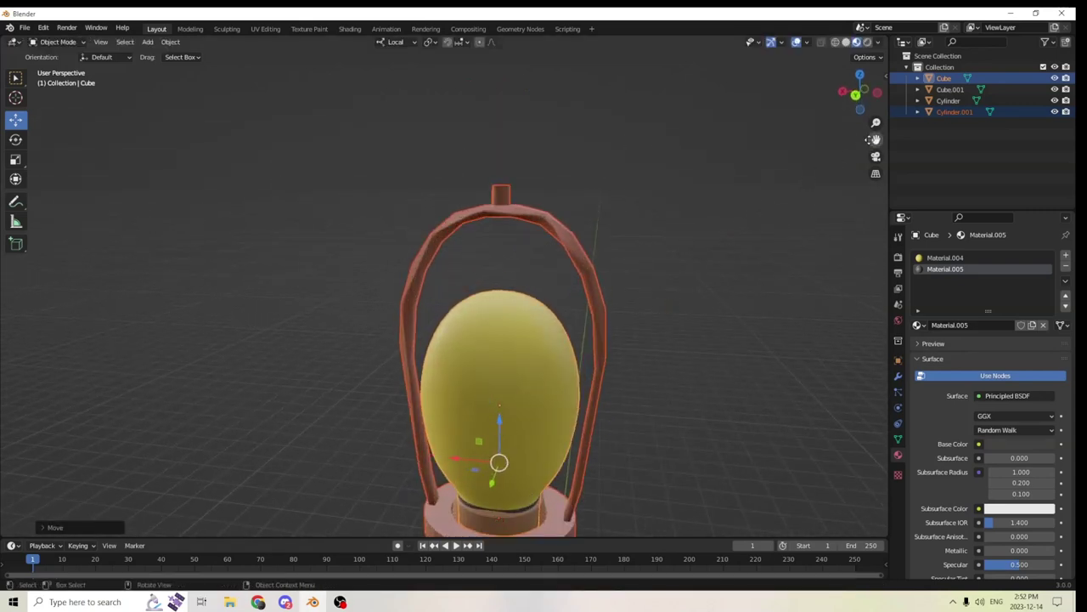
drag(872, 140, 873, 1)
scroll(768, 246, up, 5)
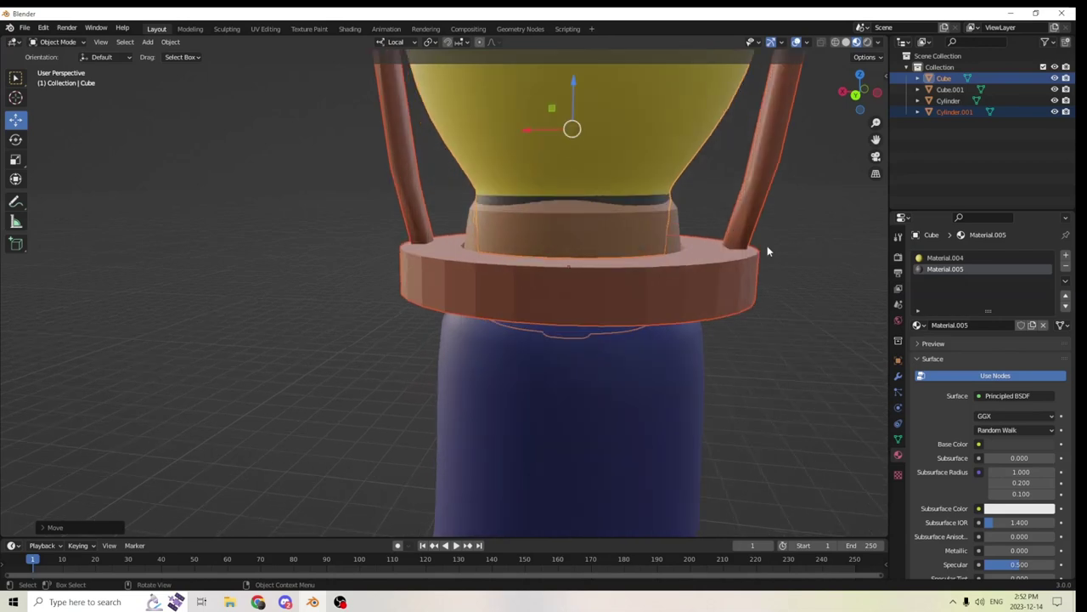
middle_drag(767, 248, 692, 243)
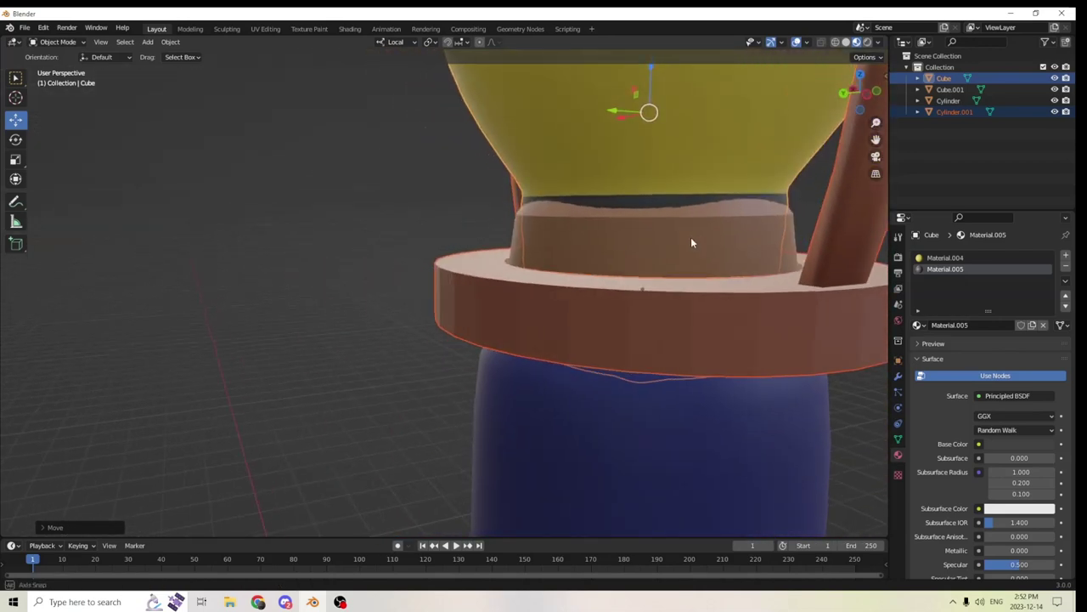
scroll(641, 117, down, 2)
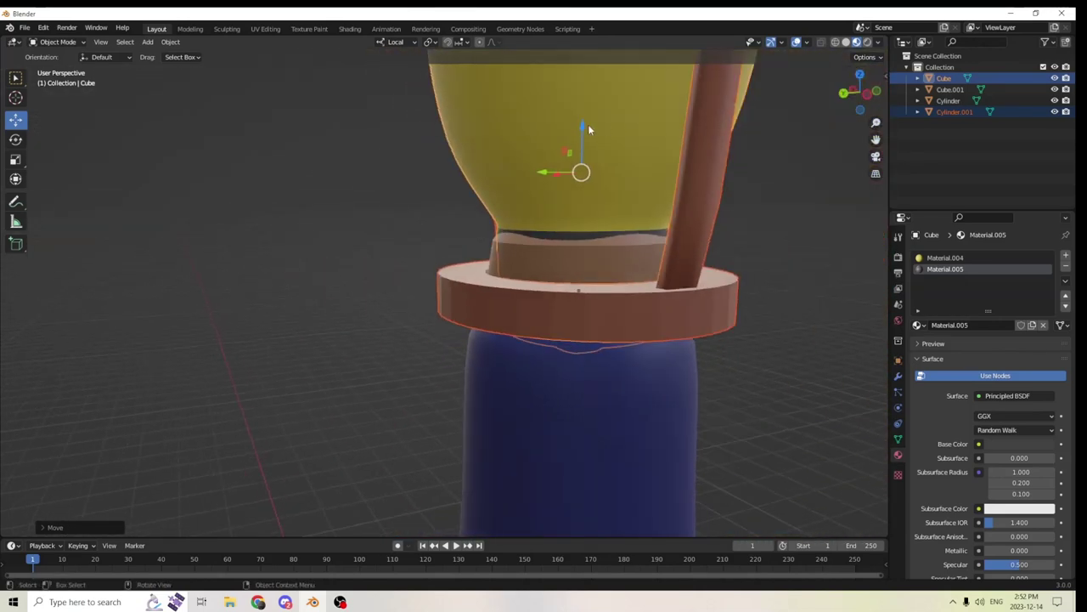
mouse_move(586, 128)
mouse_down()
mouse_move(580, 90)
mouse_move(581, 107)
mouse_up()
scroll(614, 171, down, 2)
middle_drag(615, 171, 807, 244)
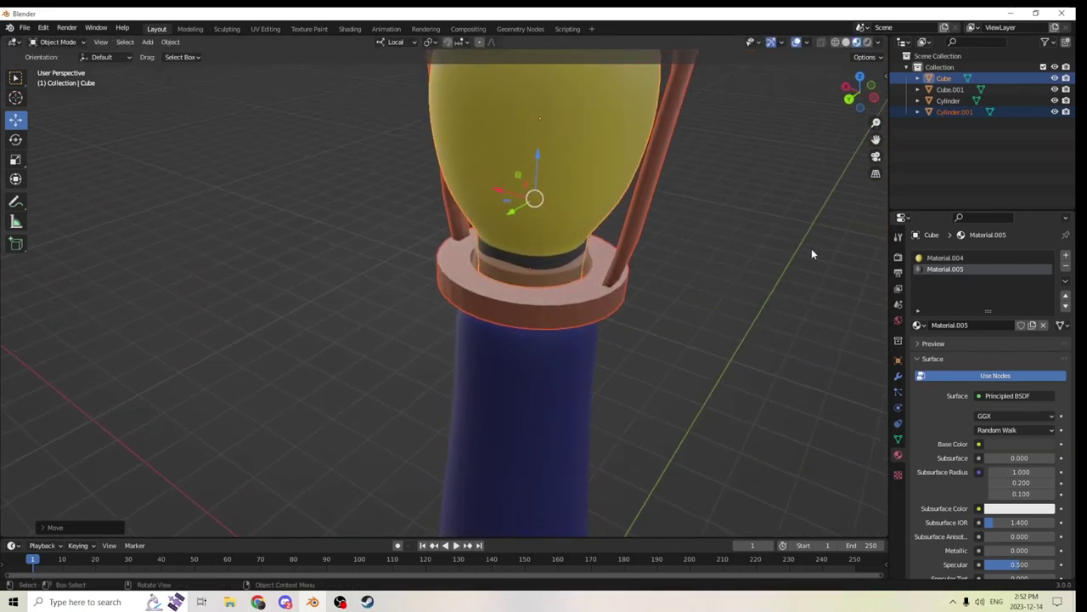
key(s)
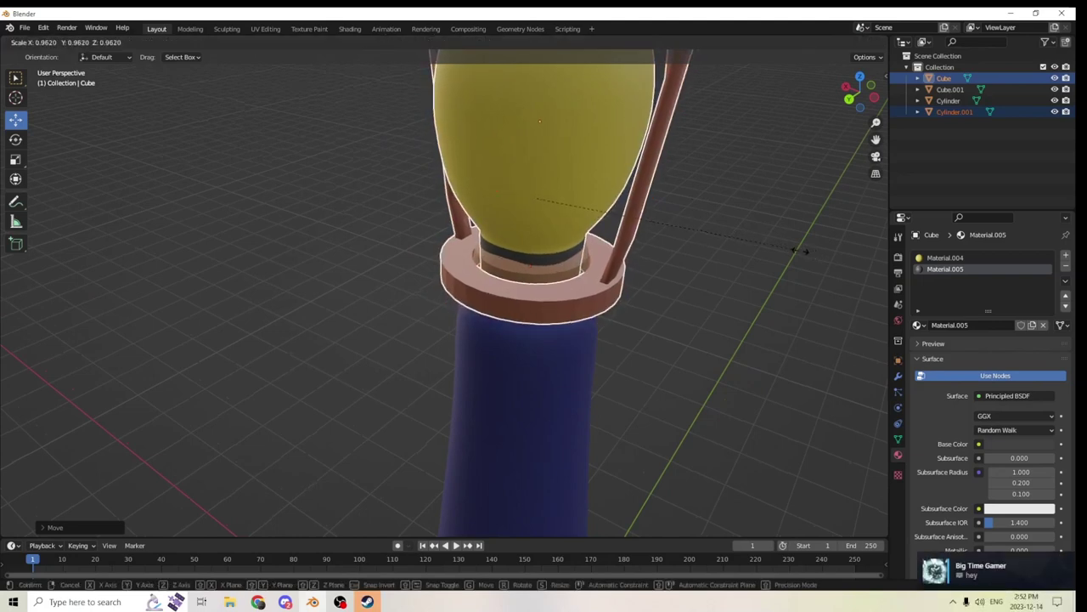
click(768, 251)
Delete the uncolored white bulb floating above the lamp
middle_drag(768, 250, 560, 188)
scroll(710, 215, down, 7)
scroll(669, 177, down, 2)
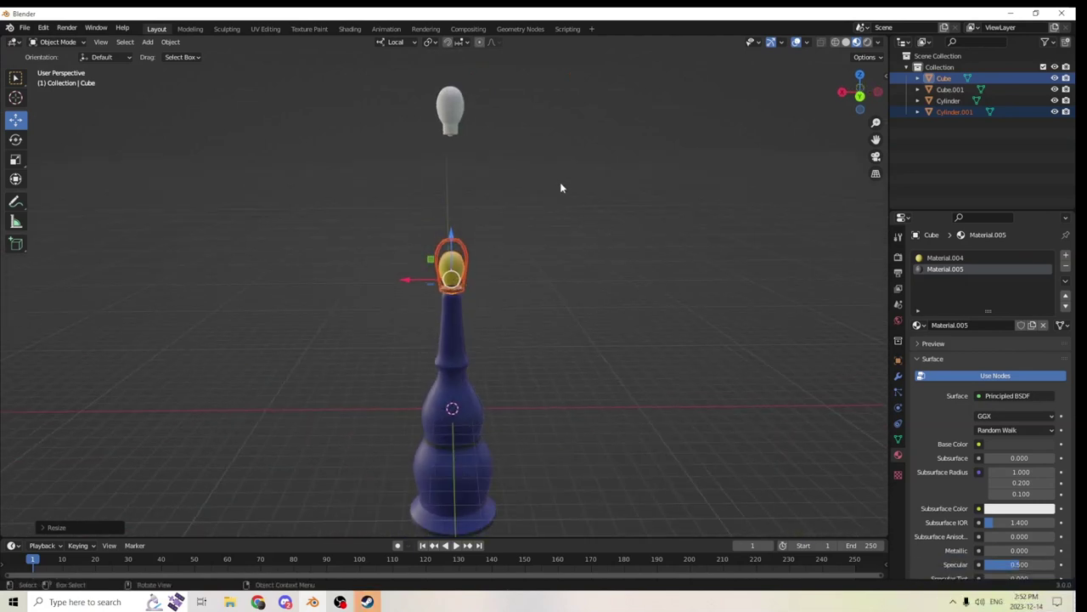
click(450, 109)
key(x)
click(448, 131)
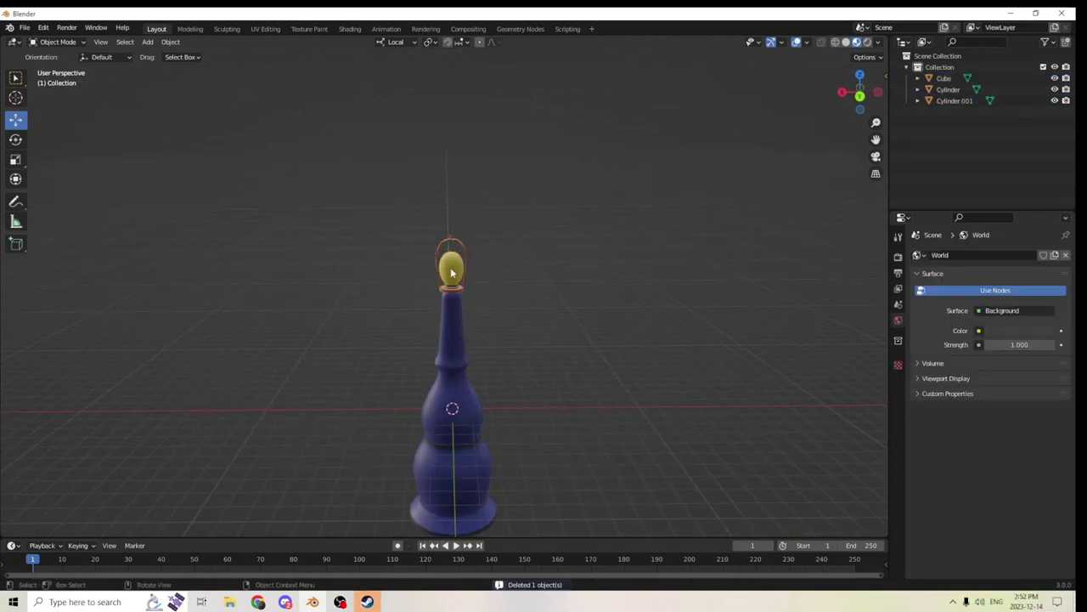
Duplicate the colored bulb and move the copy straight up along Z, well above the lamp
click(452, 272)
key(shift+d)
right_click(468, 208)
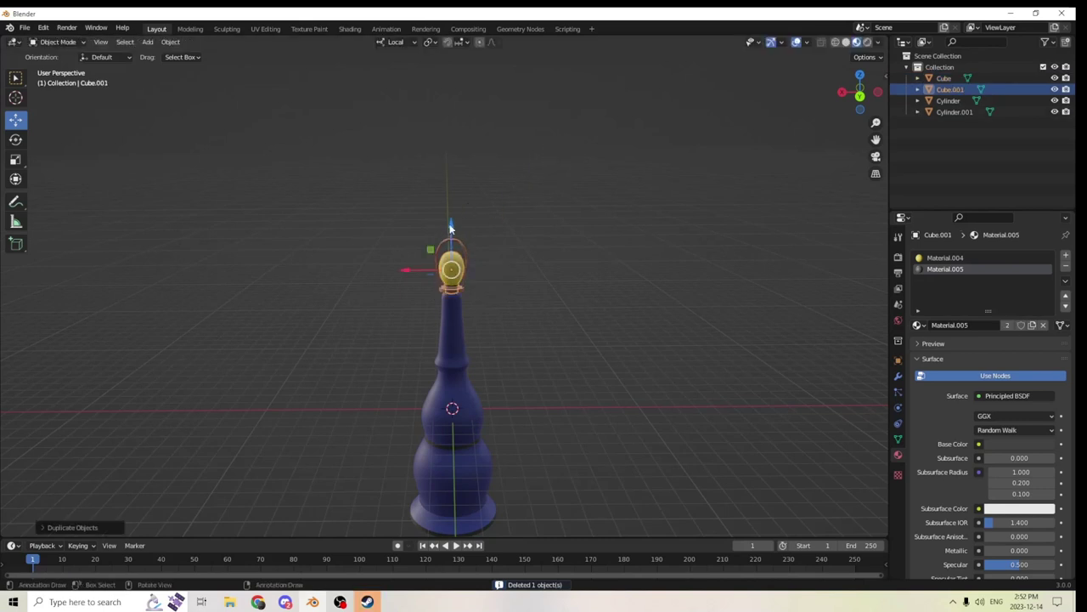
drag(450, 228, 455, 95)
scroll(489, 207, up, 5)
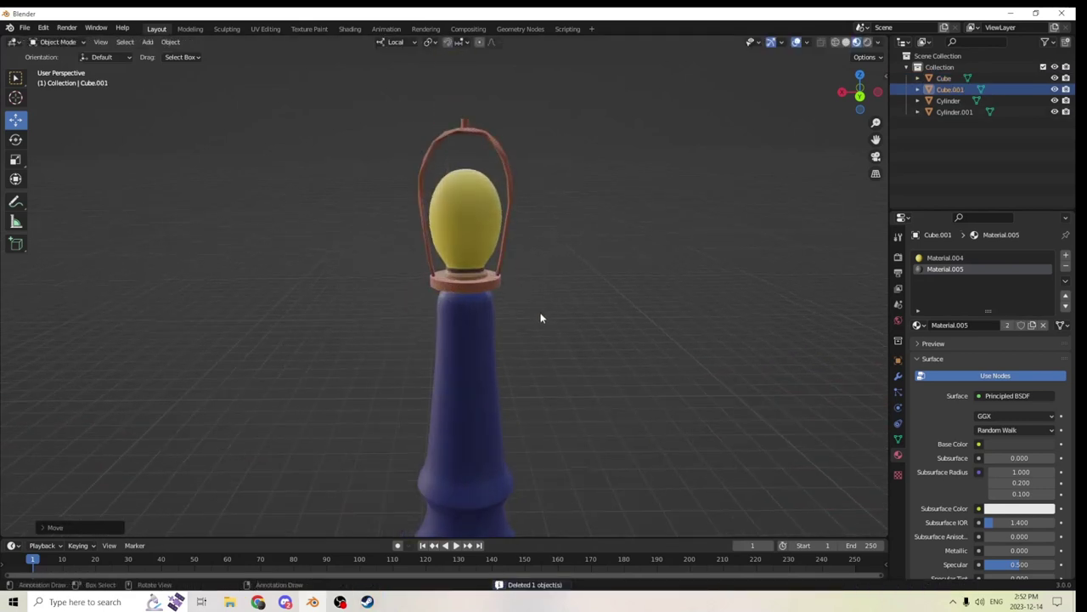
Add a cylinder mesh to the scene for the lampshade
click(458, 228)
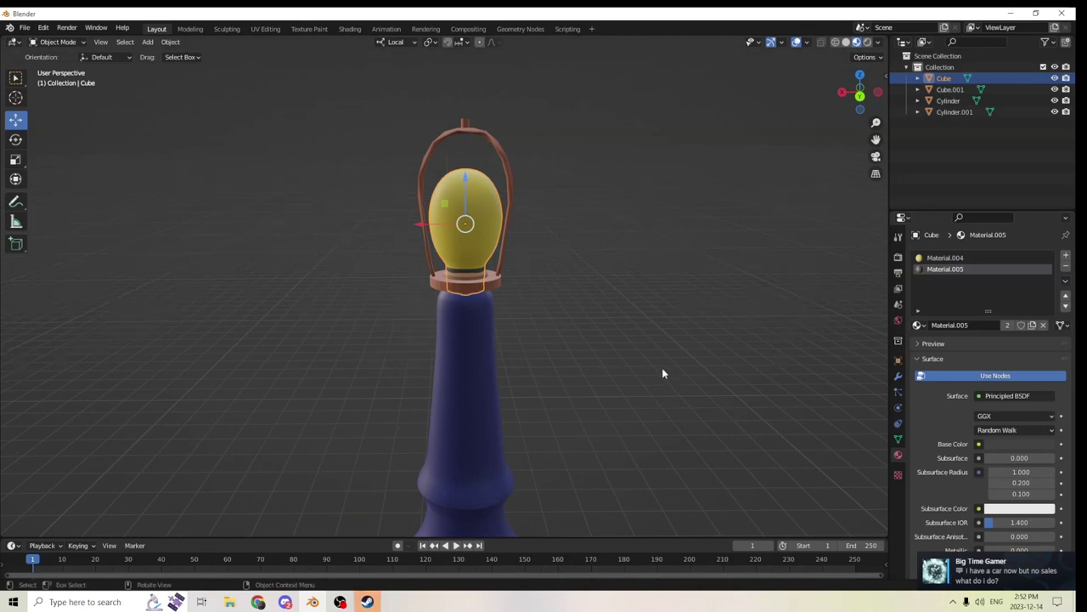
mouse_move(644, 356)
middle_down()
mouse_move(571, 345)
mouse_move(644, 355)
middle_up()
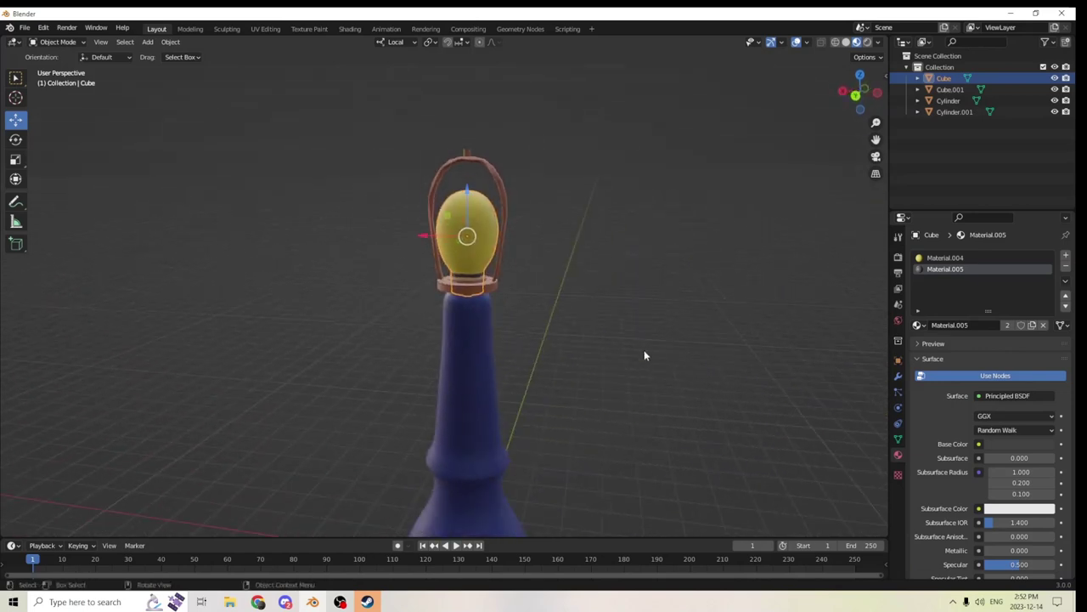
scroll(644, 355, down, 3)
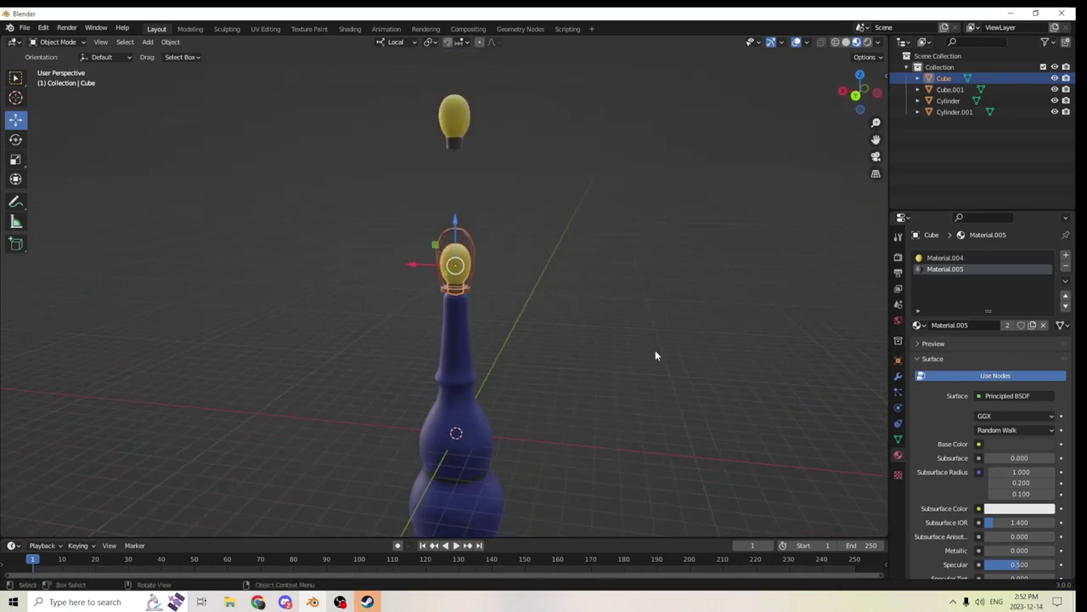
middle_drag(453, 345, 541, 312)
key(shift+a)
mouse_move(564, 330)
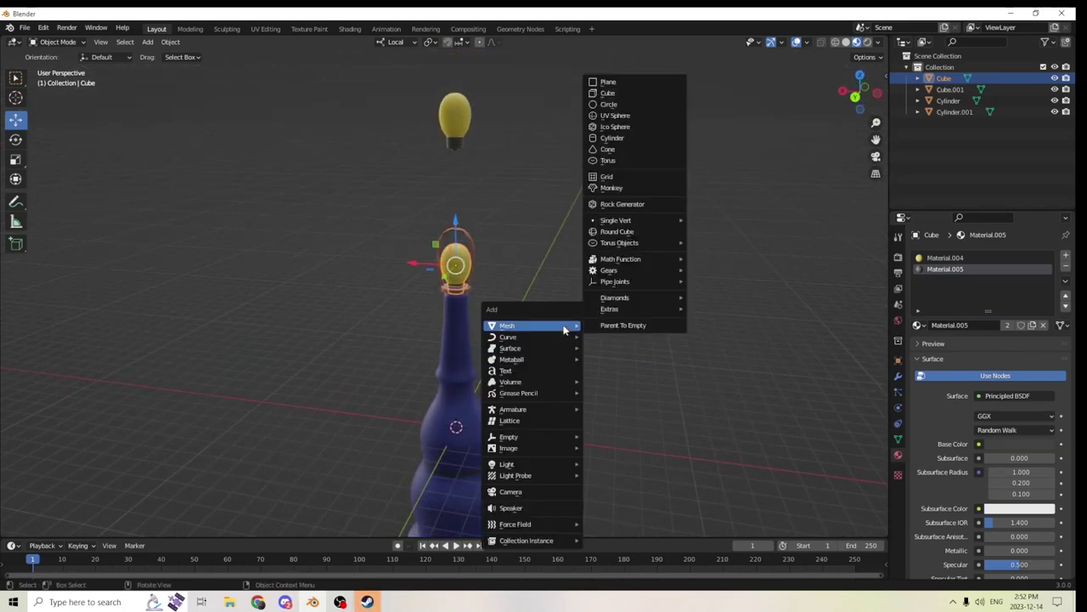
click(615, 137)
Scale the new cylinder up uniformly until it is much wider than the lamp's body
scroll(537, 270, down, 3)
middle_drag(536, 275, 563, 216)
key(s)
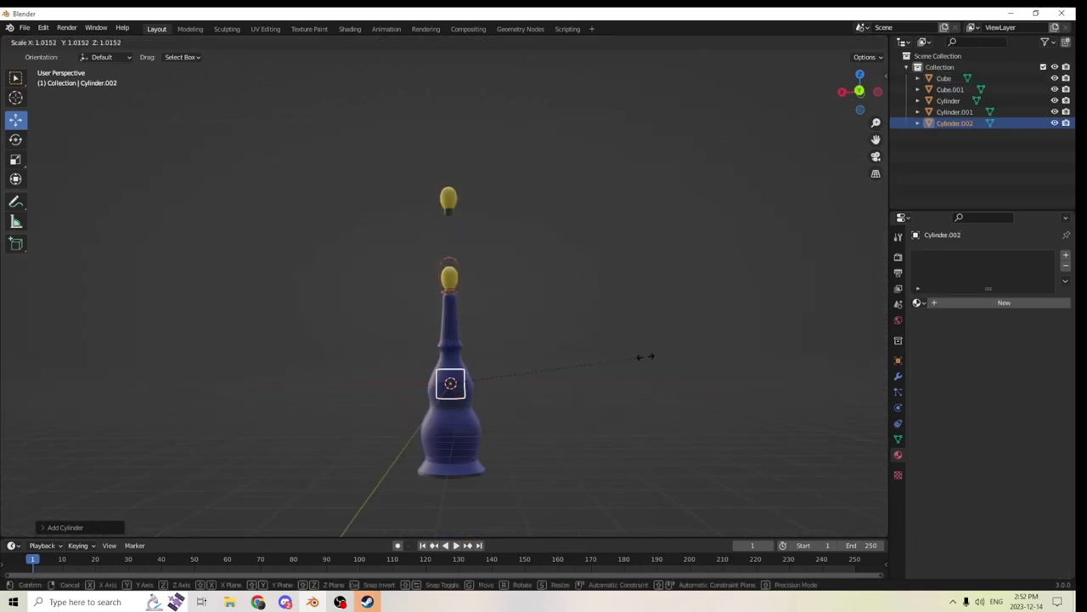
click(247, 312)
middle_drag(259, 317, 627, 242)
Taper the cylinder in Edit Mode into a lampshade shape that is wider at its lower end
key(Tab)
key(s)
click(738, 467)
Inset the lampshade's bottom face to leave a thin rim, and return to Object Mode
middle_drag(560, 267, 608, 362)
key(i)
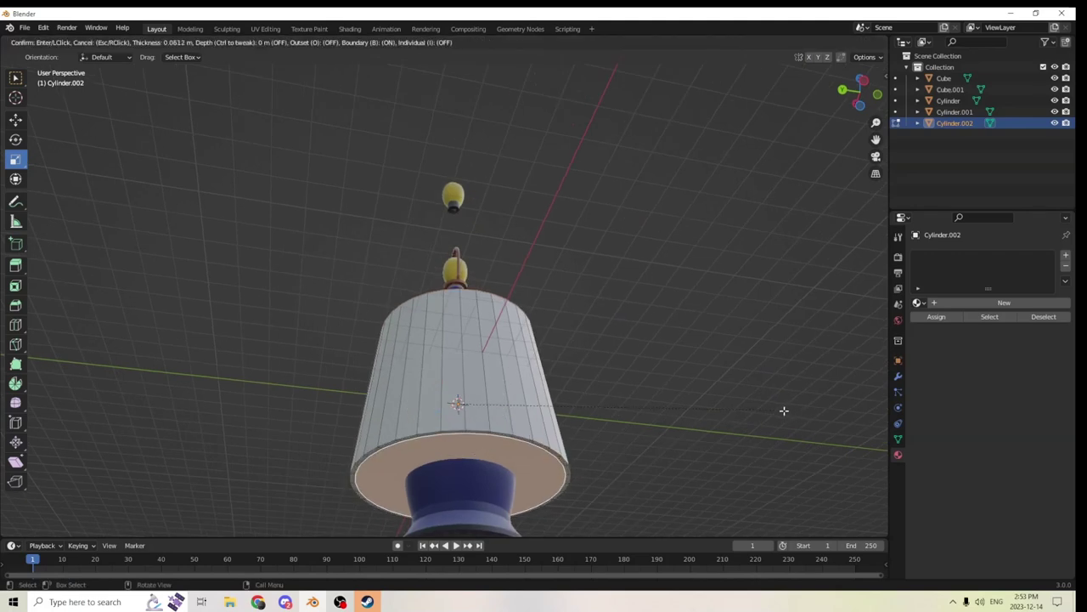
click(782, 410)
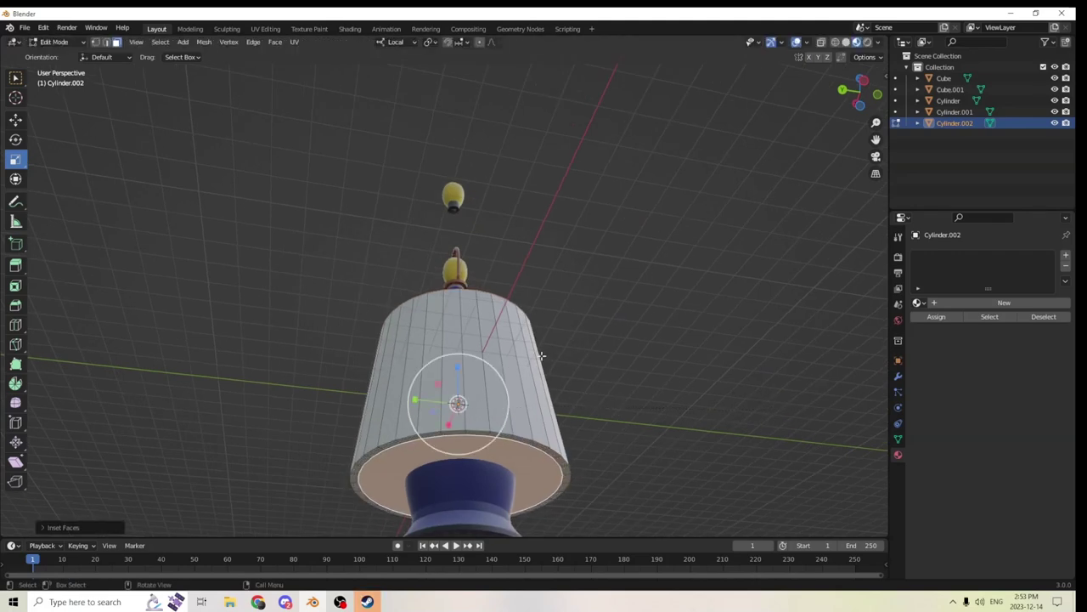
middle_drag(541, 356, 572, 368)
key(Tab)
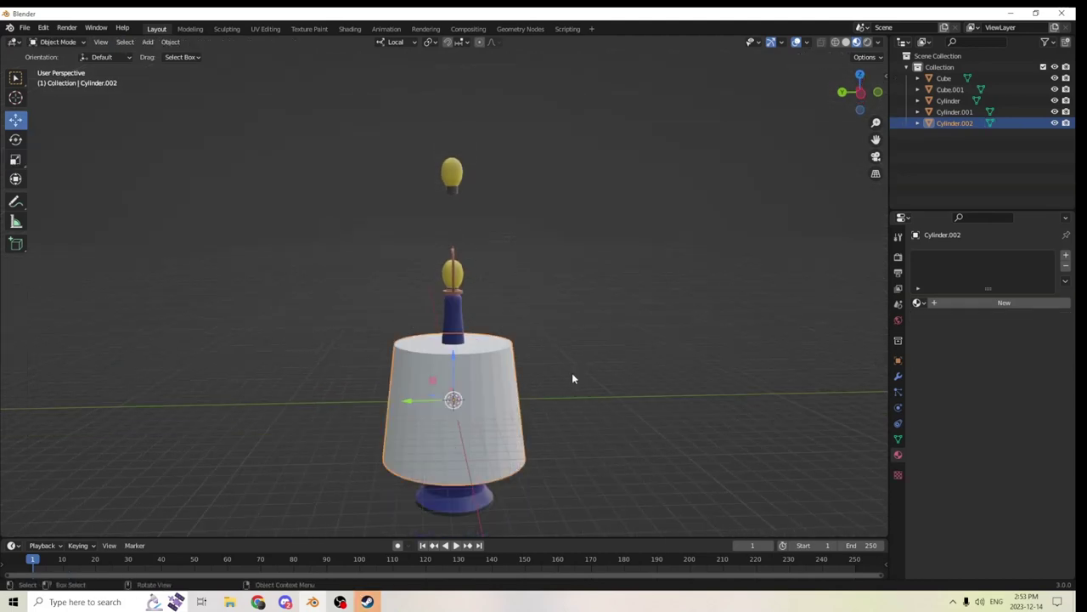
Duplicate the lampshade in place, stretch the copy vertically beyond both ends, and scale it down slightly to form an inner cutter
key(shift+d)
key(Escape)
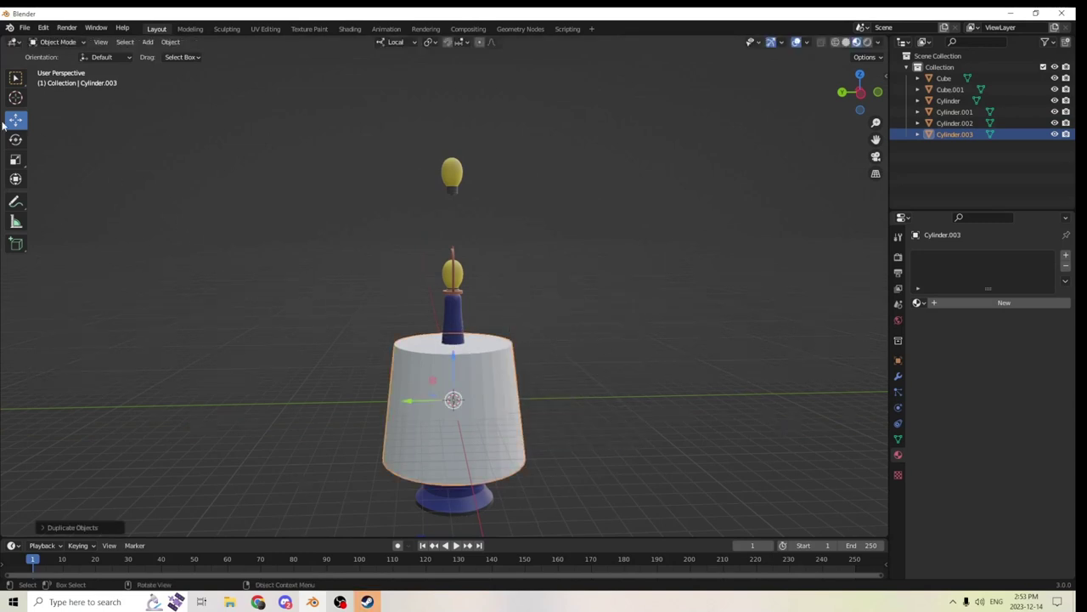
click(15, 158)
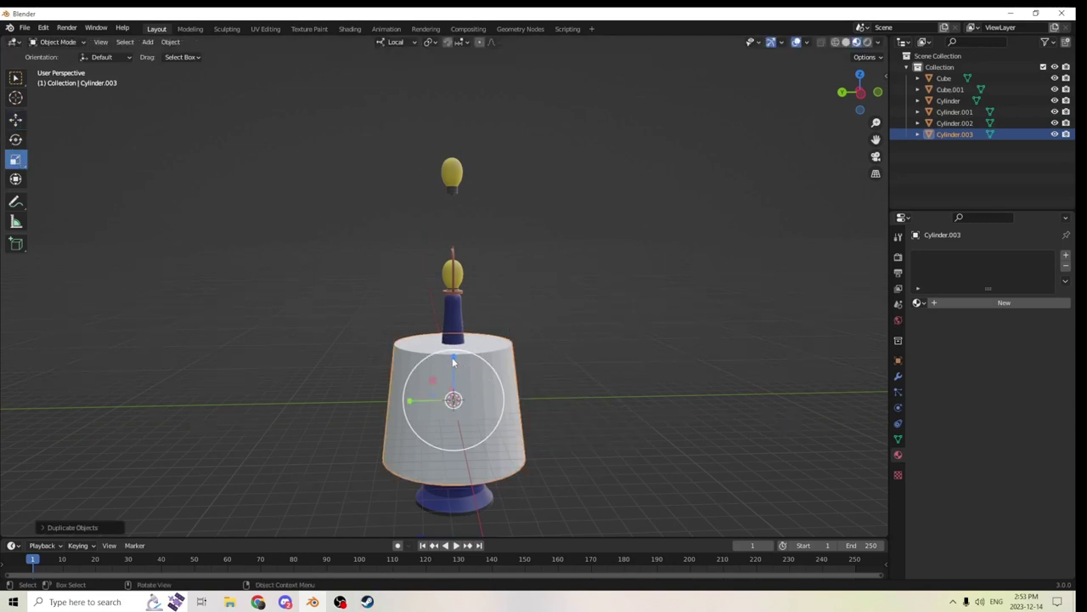
drag(453, 359, 452, 344)
key(s)
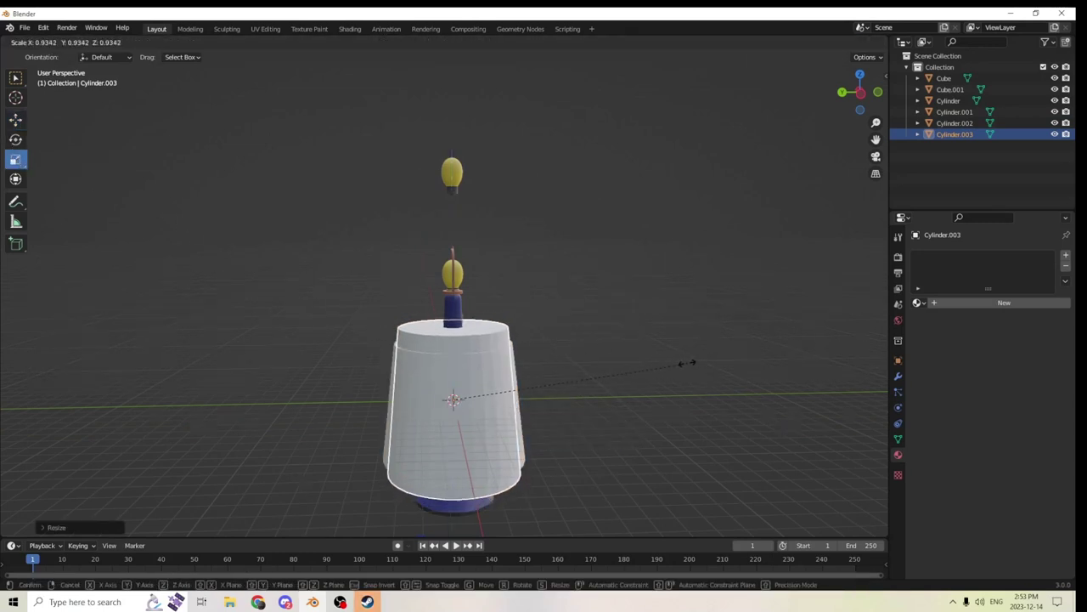
click(671, 360)
Subtract the inner cutter from the lampshade with a Bool Tool Auto Boolean Difference to hollow it out
middle_drag(651, 347, 583, 357)
click(431, 300)
middle_drag(431, 300, 319, 119)
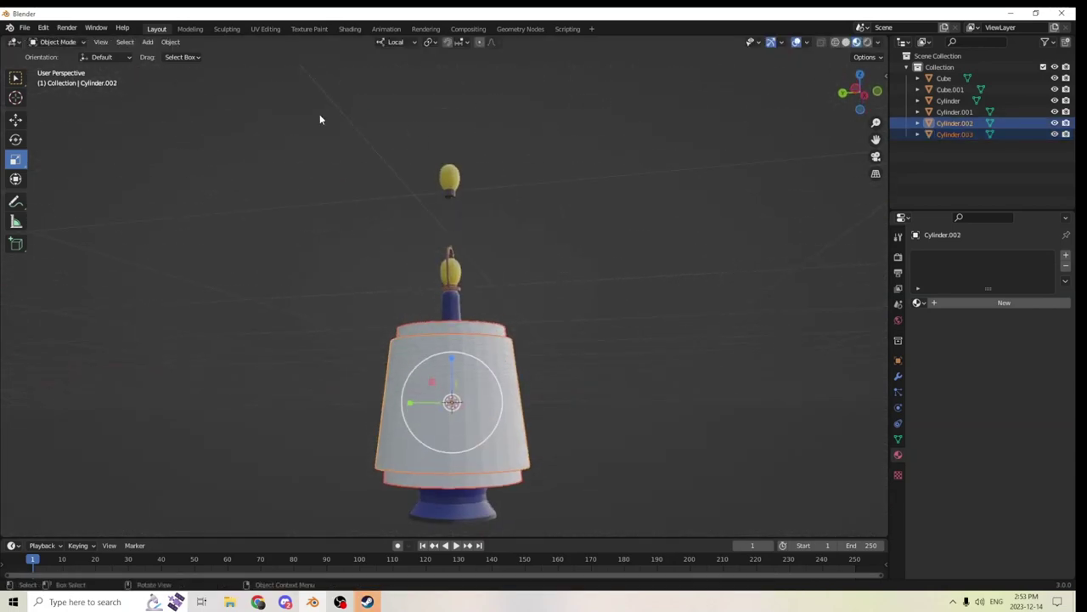
click(170, 41)
mouse_move(203, 417)
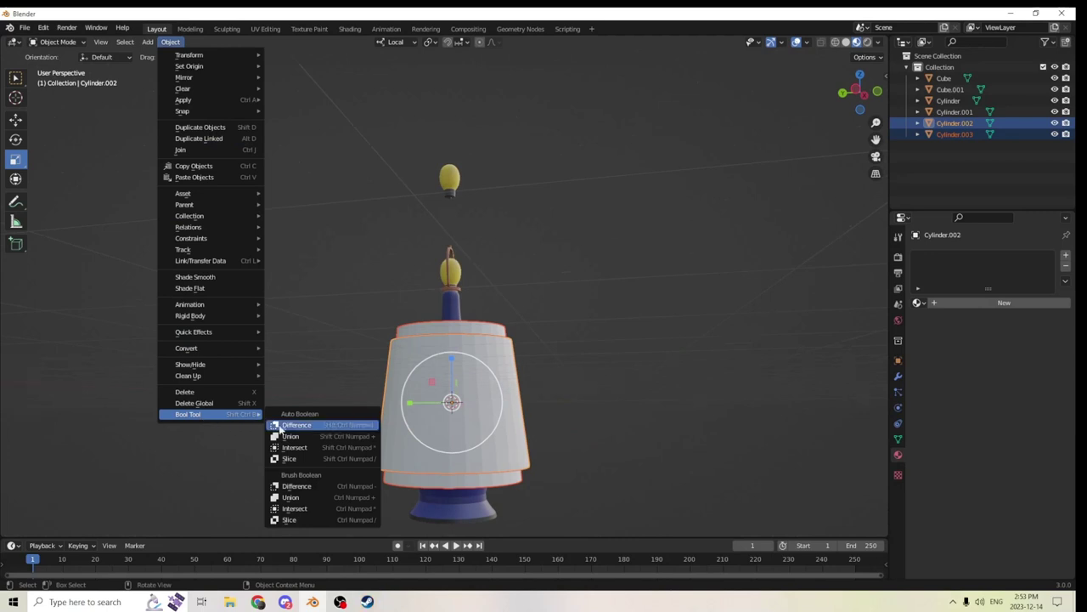
click(283, 428)
Raise the hollow lampshade along Z until it surrounds the bulb above the body, and resize it uniformly to suit the lamp
middle_drag(340, 405, 232, 265)
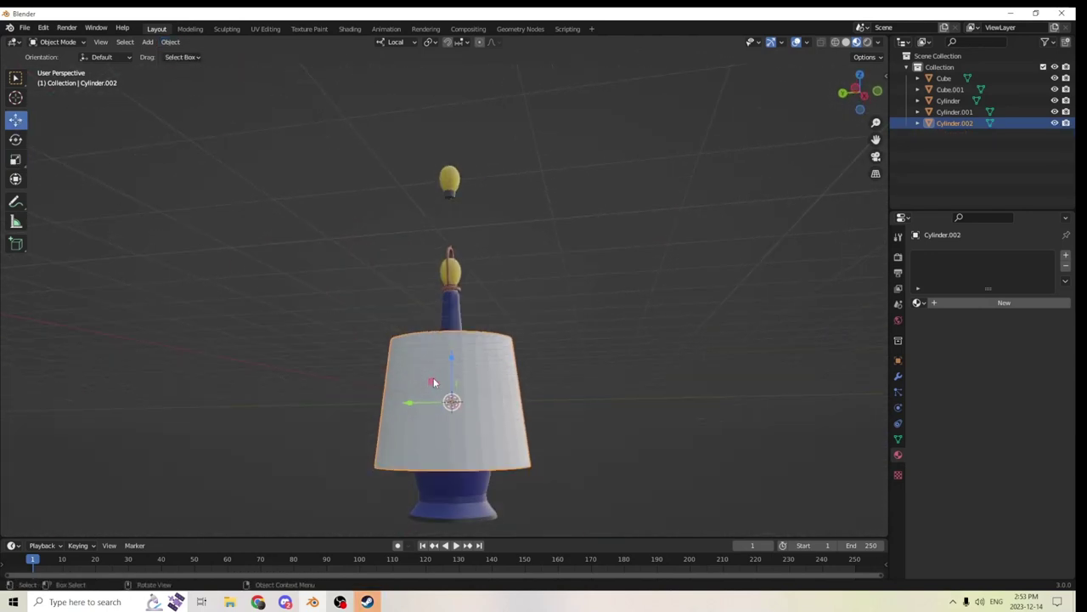
drag(448, 358, 446, 217)
middle_drag(459, 216, 327, 245)
key(s)
click(644, 270)
middle_drag(578, 254, 695, 308)
middle_drag(493, 276, 467, 212)
Move the spare bulb floating above the lamp farther up along Z, clear of the lampshade
click(448, 181)
scroll(500, 266, down, 3)
drag(449, 181, 437, 100)
click(443, 304)
scroll(472, 353, up, 7)
middle_drag(474, 358, 484, 296)
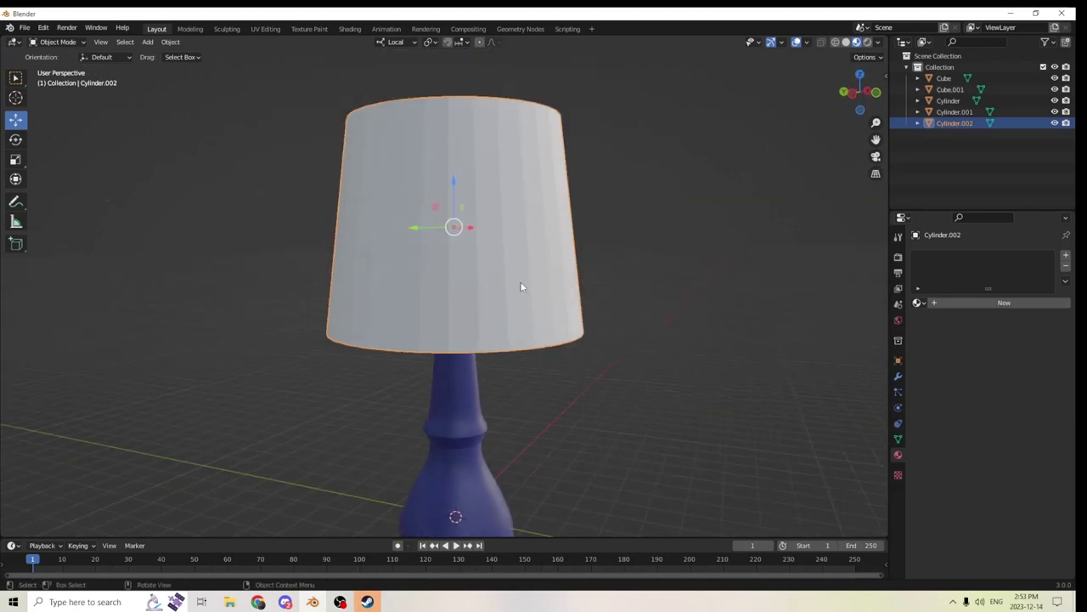
click(477, 237)
click(475, 231)
key(shift+d)
key(Escape)
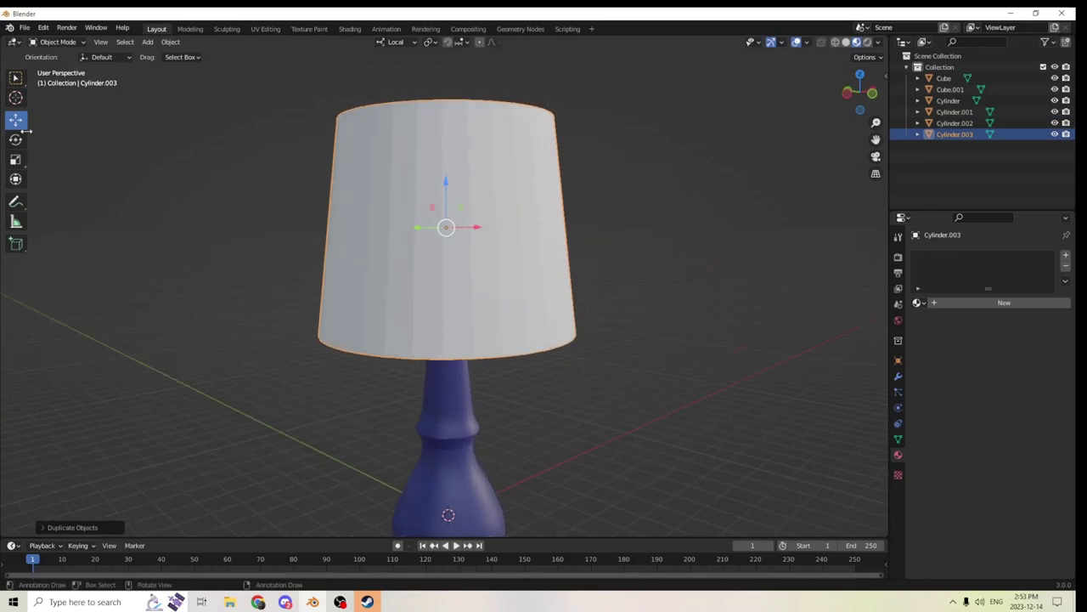
click(14, 160)
drag(445, 183, 441, 228)
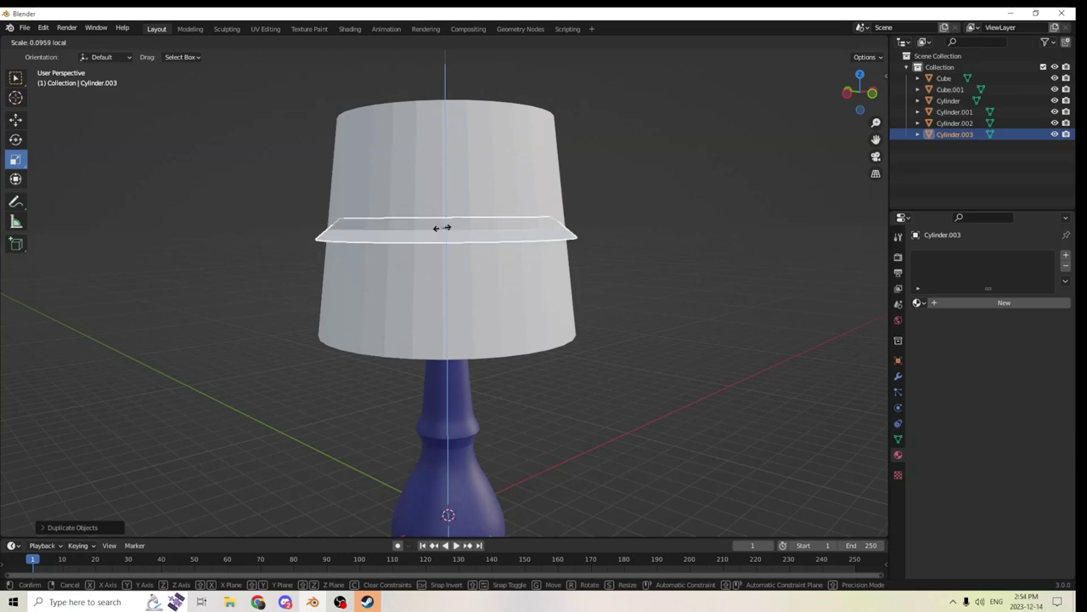
right_click(442, 228)
drag(445, 179, 445, 204)
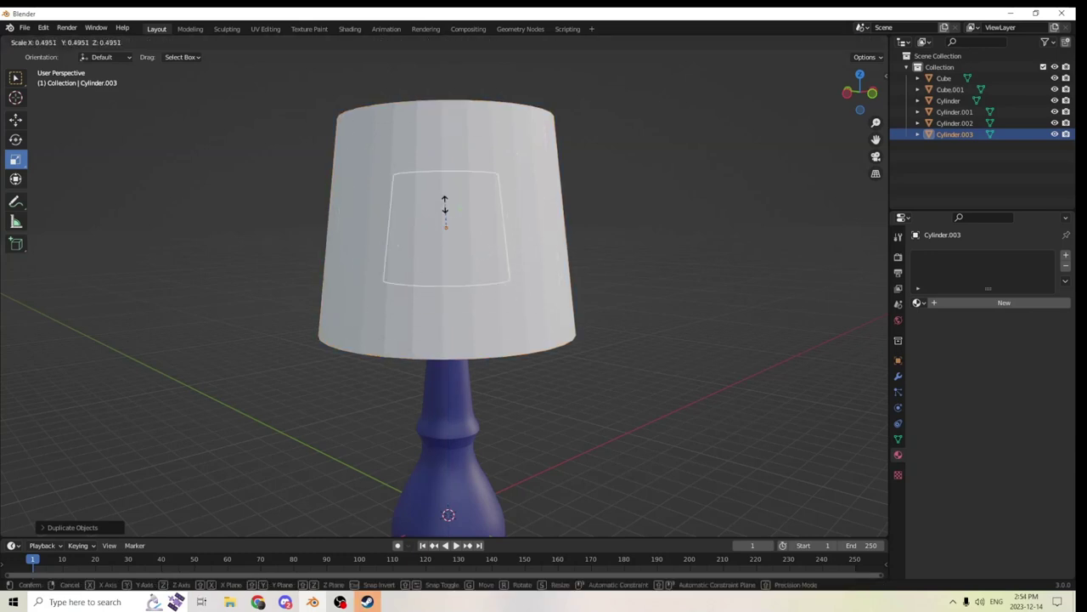
right_click(444, 205)
scroll(459, 228, down, 2)
scroll(466, 230, up, 3)
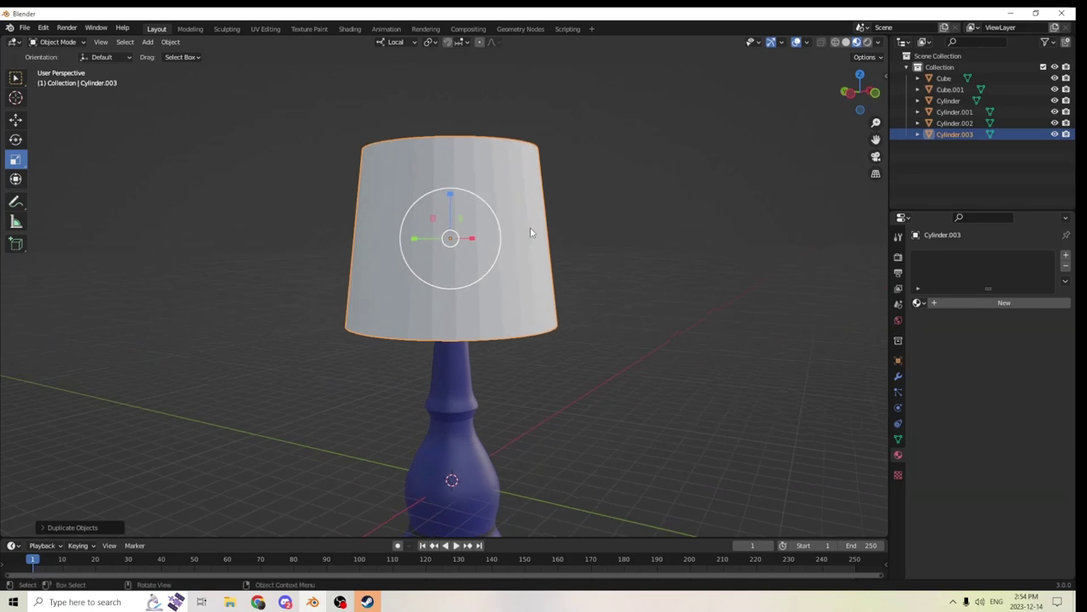
key(Delete)
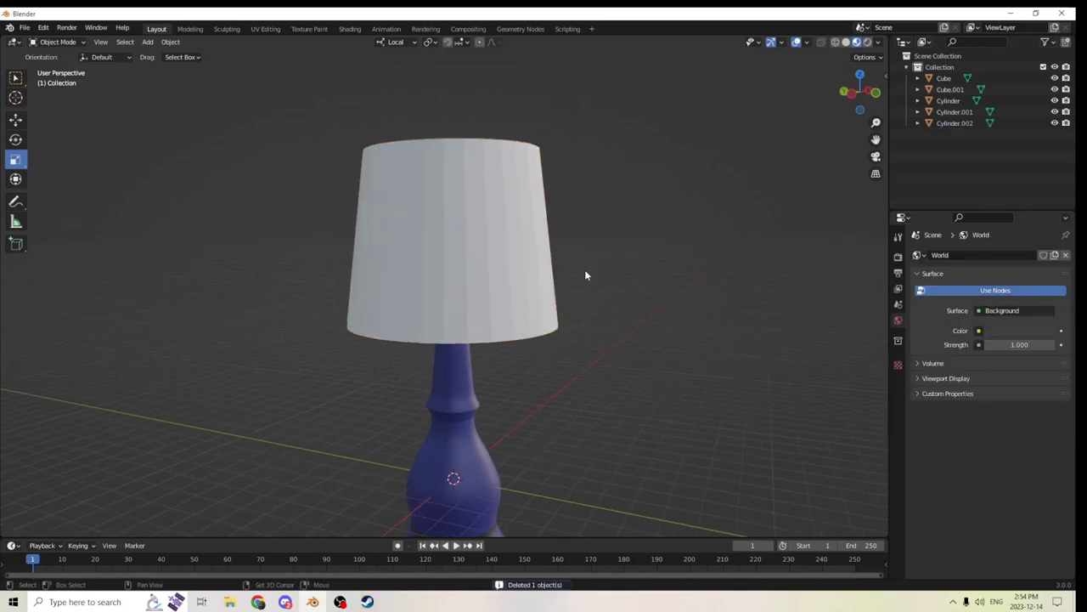
Add a cylinder mesh and move it straight up along Z until it sits just above the lampshade
key(shift+a)
mouse_move(584, 270)
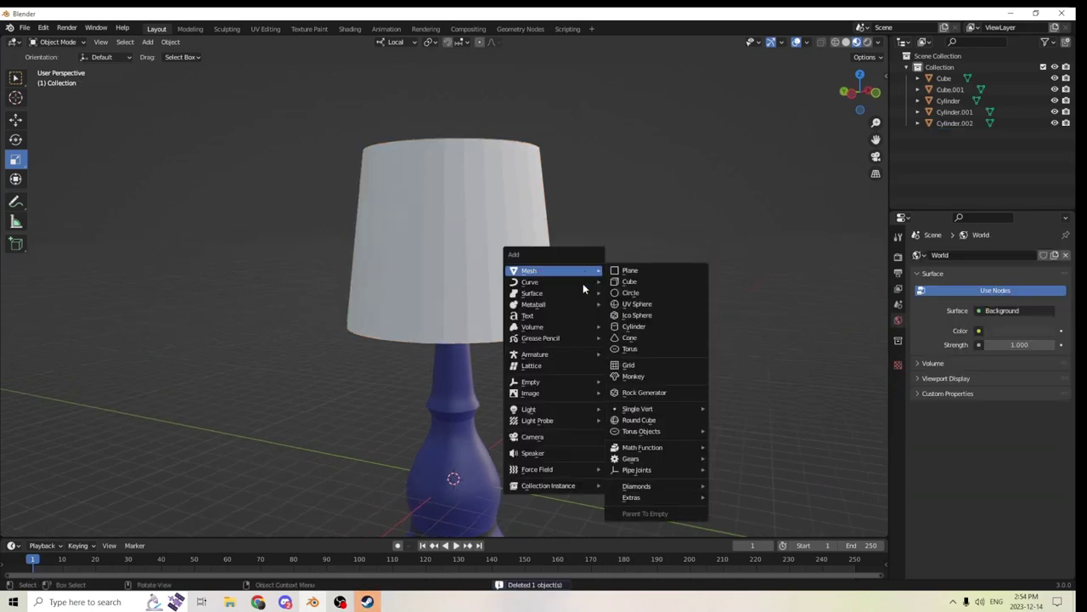
click(636, 328)
middle_drag(638, 335, 420, 361)
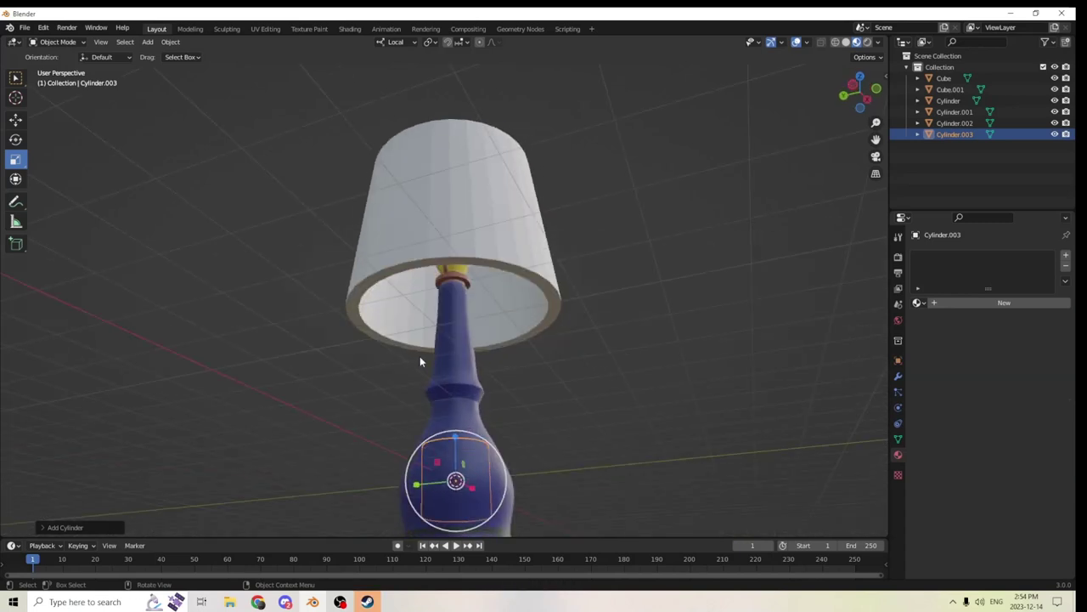
click(17, 119)
scroll(362, 328, down, 3)
middle_drag(363, 328, 417, 403)
drag(450, 349, 432, 134)
Duplicate the small cylinder in place, stretch the copy vertically, and scale it down slightly so it fits inside the original
drag(875, 137, 717, 187)
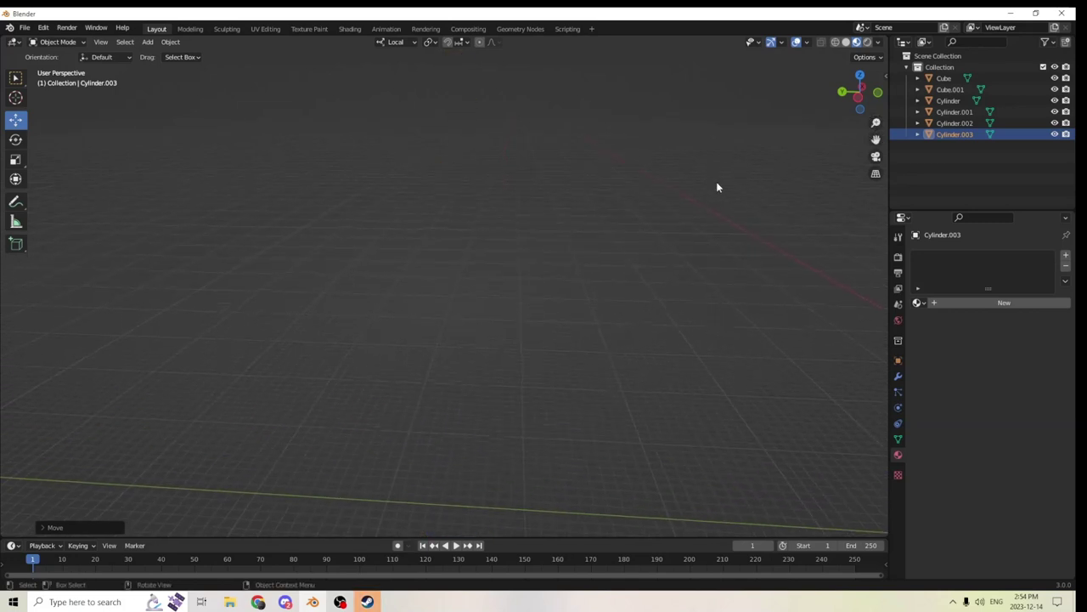
drag(876, 139, 875, 68)
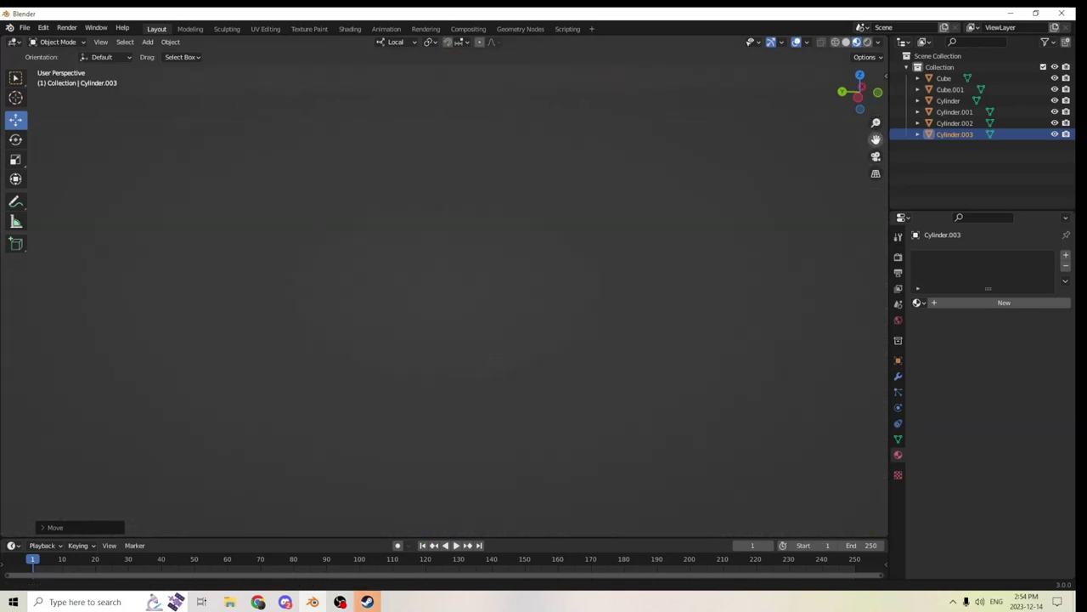
drag(876, 139, 876, 376)
scroll(739, 136, down, 6)
middle_drag(719, 161, 680, 142)
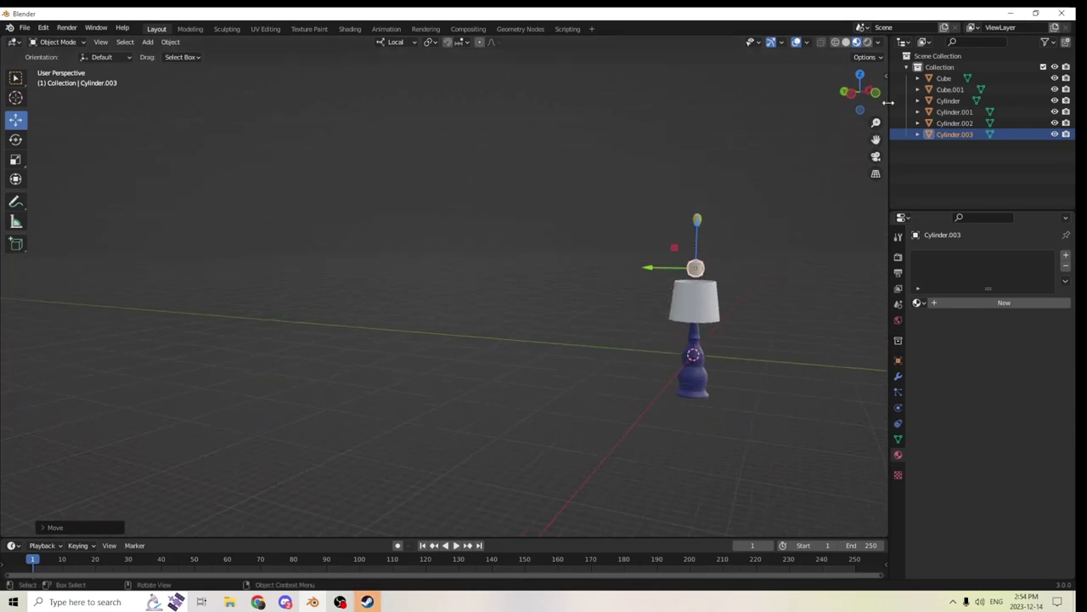
middle_drag(884, 137, 571, 131)
scroll(624, 139, up, 4)
scroll(585, 139, down, 3)
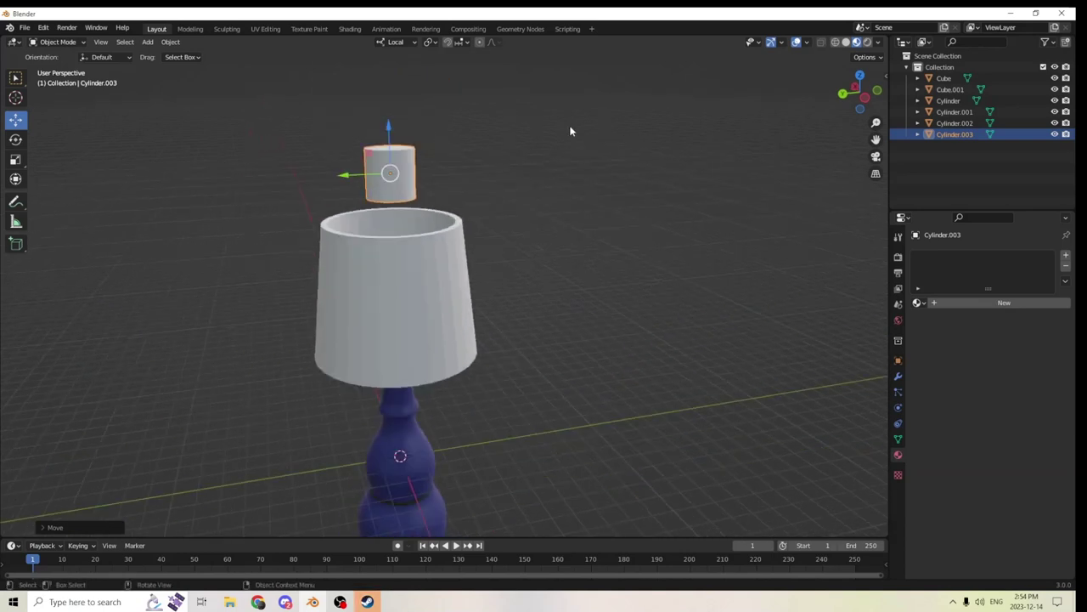
key(shift+d)
key(Escape)
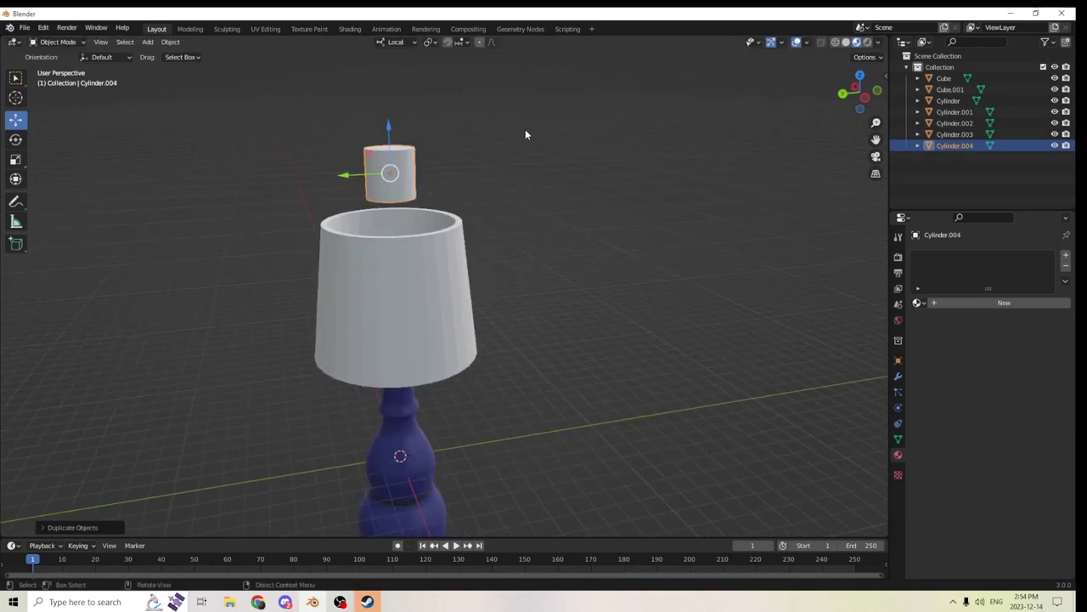
click(15, 159)
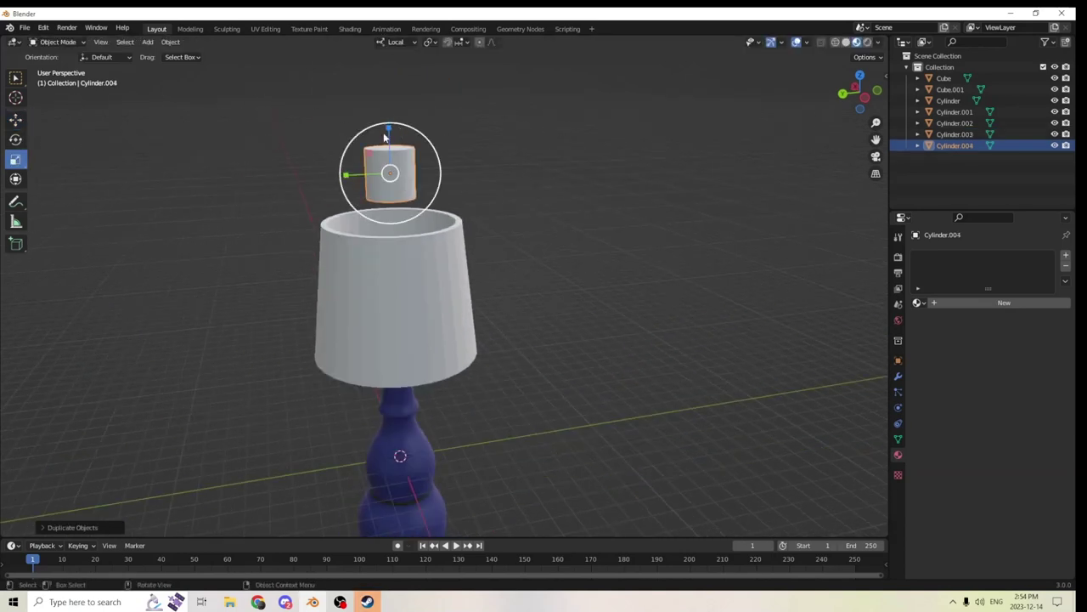
drag(387, 128, 387, 109)
key(s)
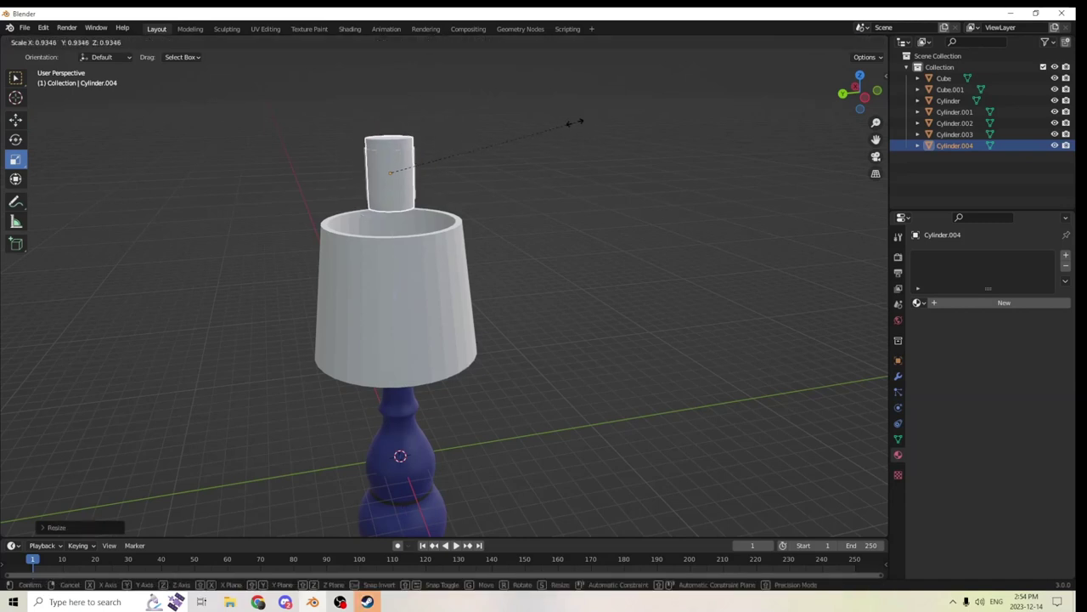
click(561, 122)
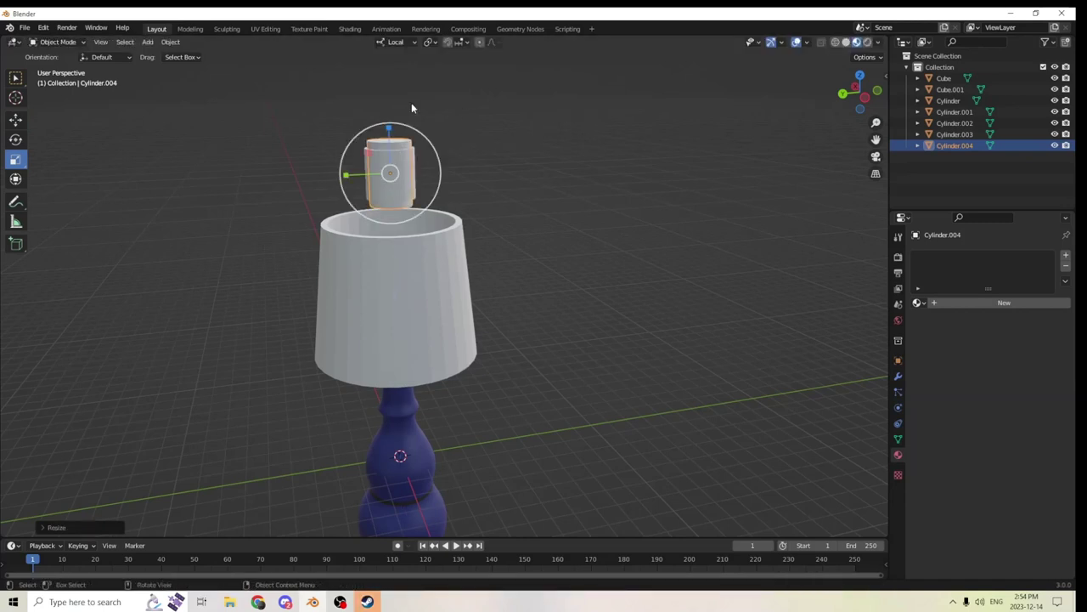
Subtract the narrower copy from the small cylinder with a Bool Tool Auto Boolean Difference to make a tube
shift+click(377, 188)
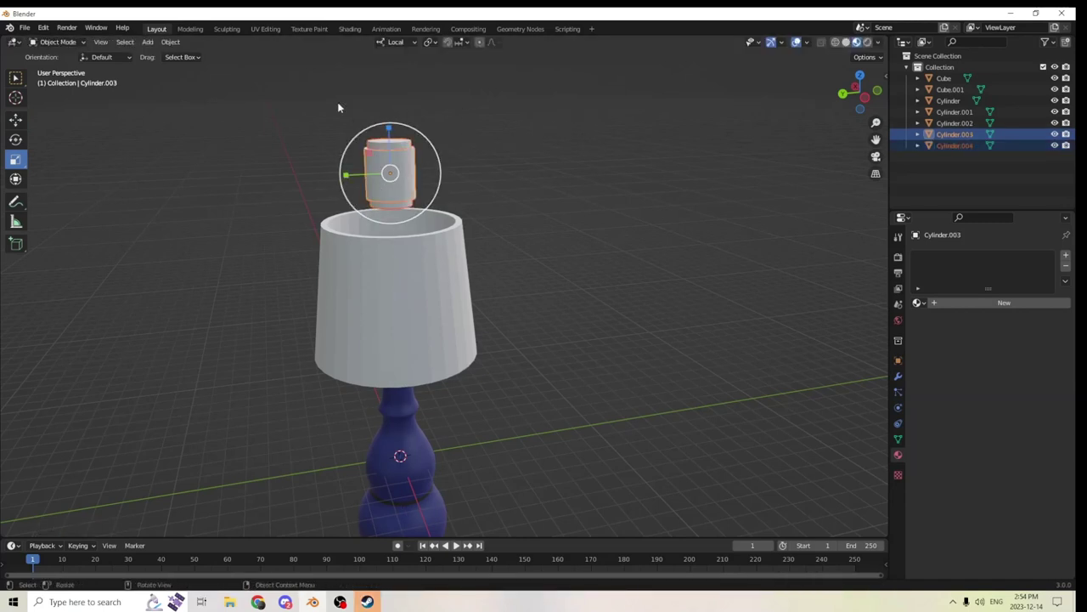
click(167, 41)
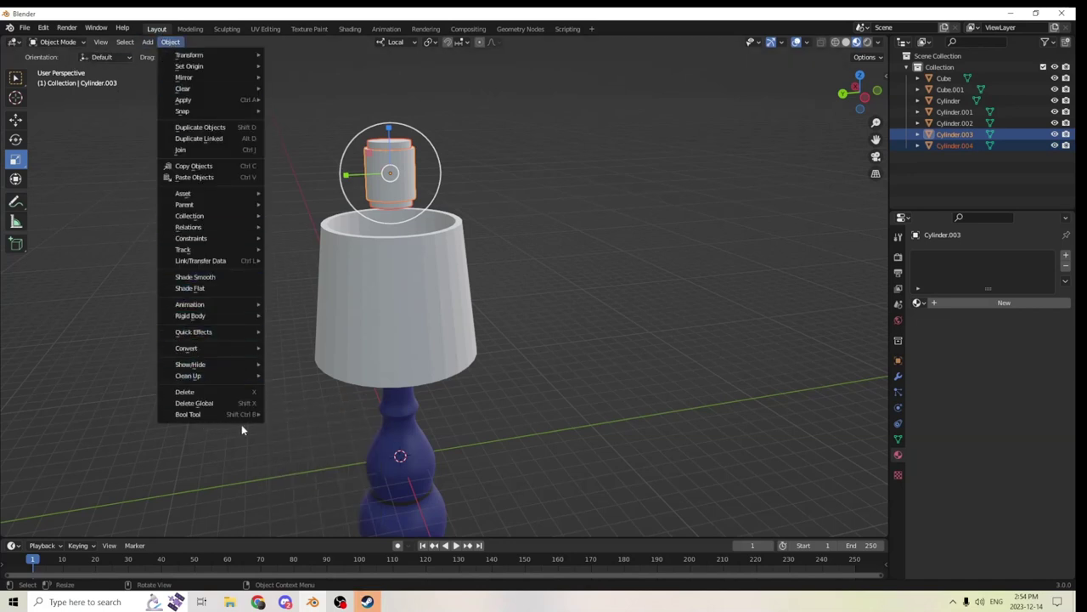
click(285, 424)
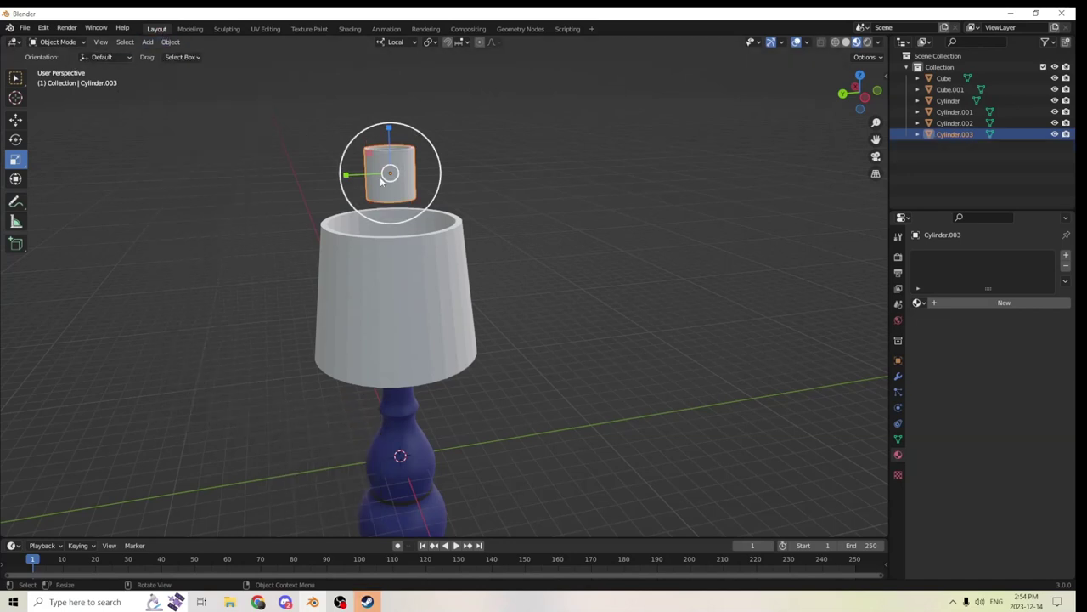
Flatten the tube into a thin ring and enlarge it to about the width of the lampshade's upper opening
mouse_move(389, 133)
mouse_down()
mouse_move(387, 158)
mouse_move(389, 136)
mouse_up()
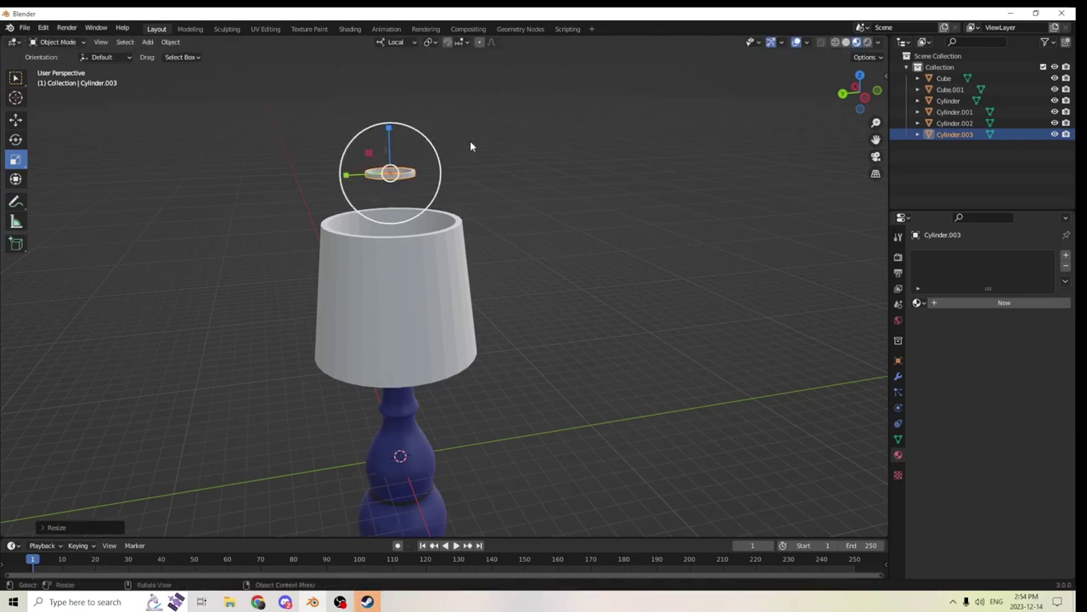
key(s)
click(754, 169)
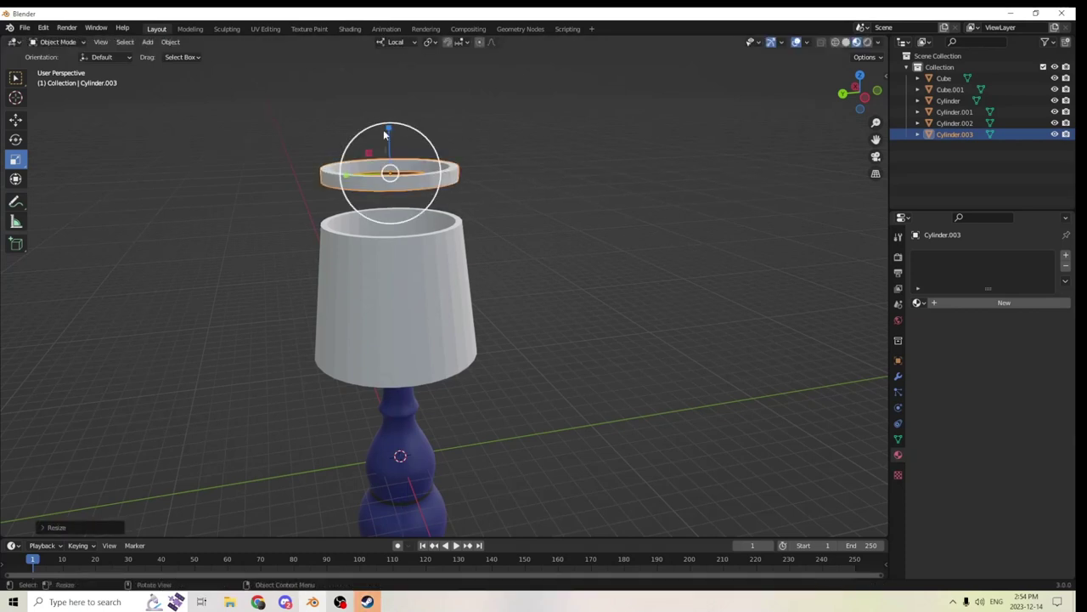
drag(386, 129, 388, 158)
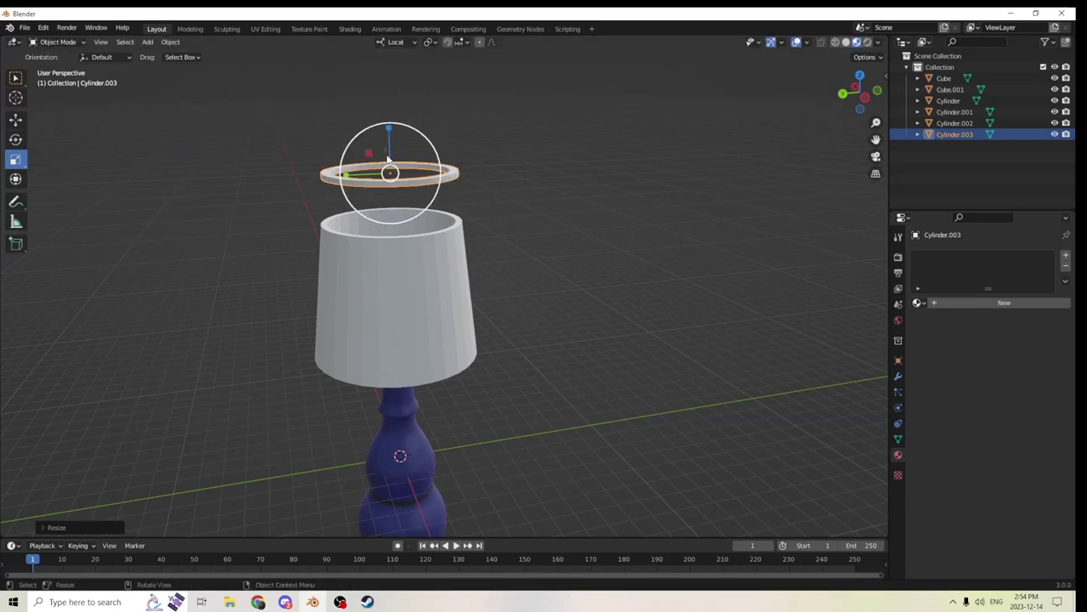
Lower the ring along Z until it sits inside the lampshade
scroll(396, 163, up, 1)
scroll(399, 162, down, 1)
middle_drag(395, 153, 360, 89)
click(14, 122)
drag(277, 106, 296, 183)
Examine the fit of the ring inside the lampshade from below and from above
scroll(299, 174, up, 3)
middle_drag(299, 173, 322, 137)
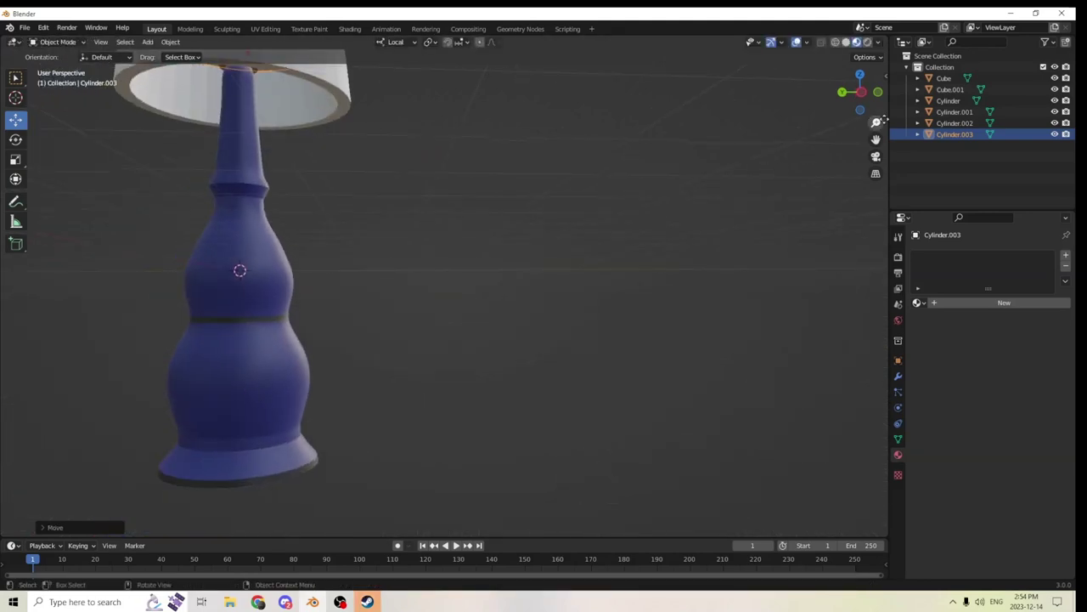
drag(876, 139, 900, 207)
mouse_move(564, 100)
middle_down()
mouse_move(594, 71)
mouse_move(572, 93)
middle_up()
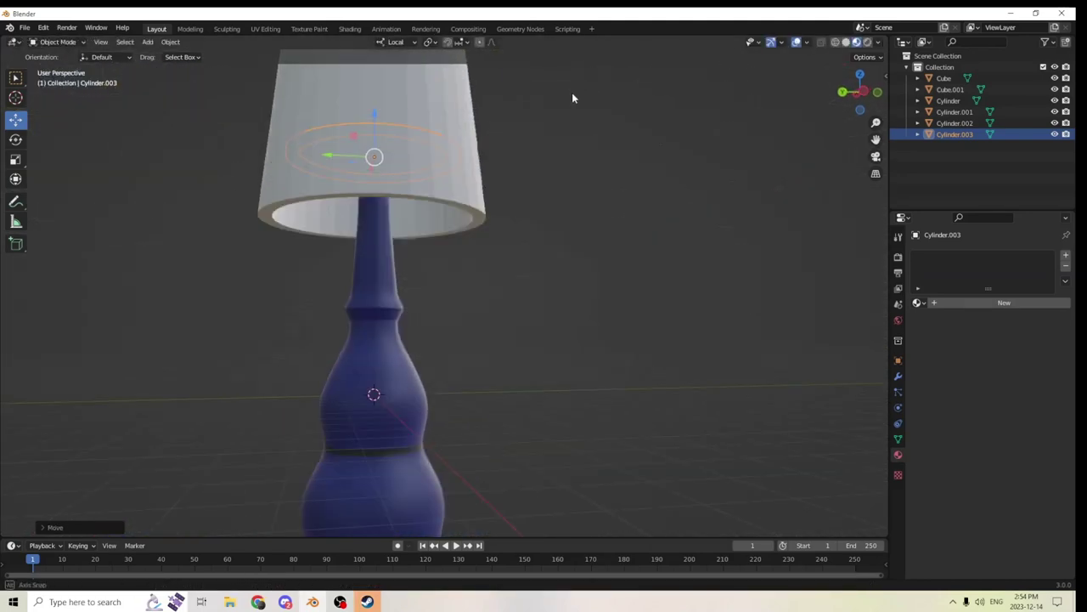
scroll(576, 93, up, 2)
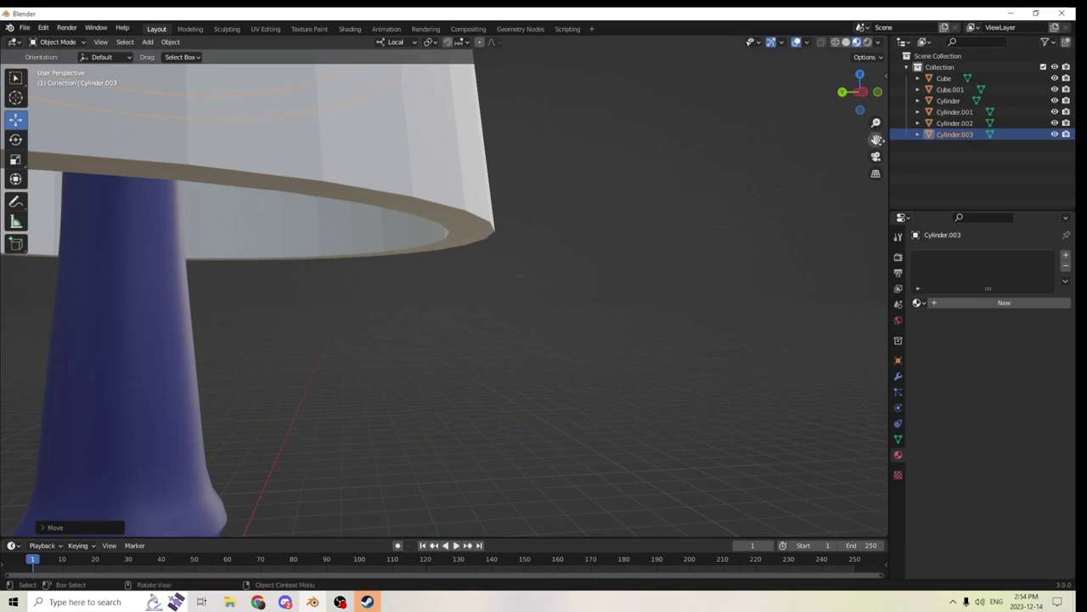
drag(877, 139, 895, 339)
middle_drag(714, 153, 686, 132)
middle_drag(693, 125, 607, 163)
scroll(705, 132, up, 1)
scroll(680, 123, down, 1)
scroll(629, 114, down, 1)
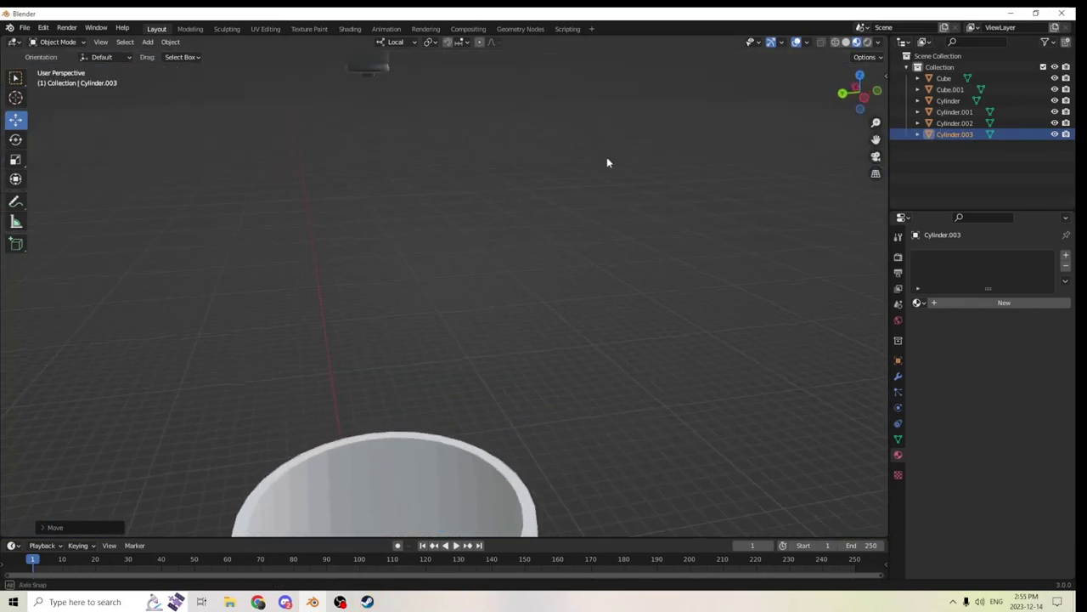
drag(874, 136, 776, 191)
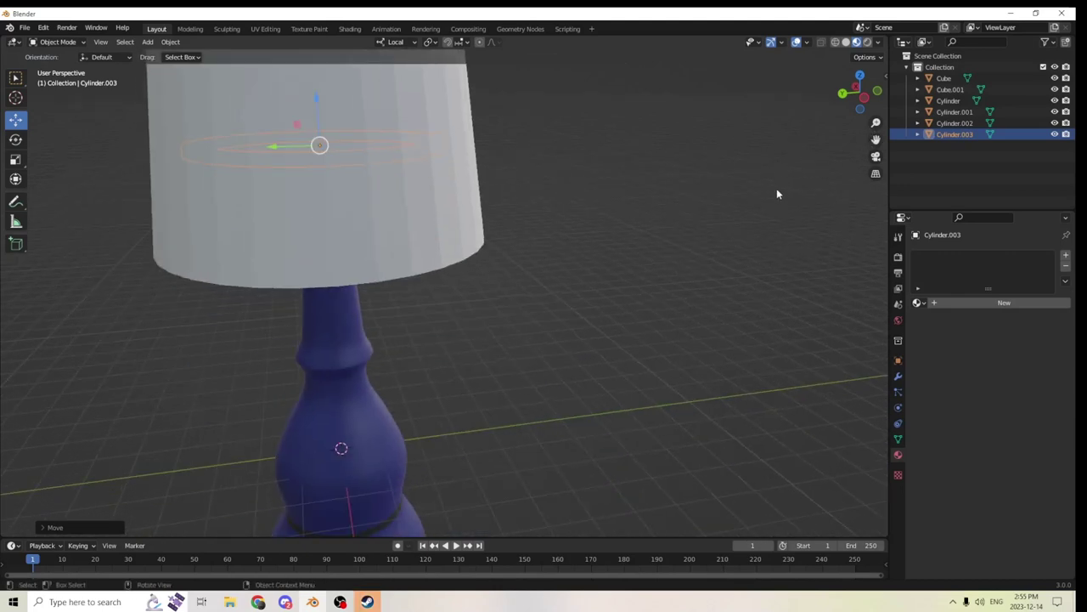
middle_drag(777, 190, 780, 223)
scroll(659, 272, up, 8)
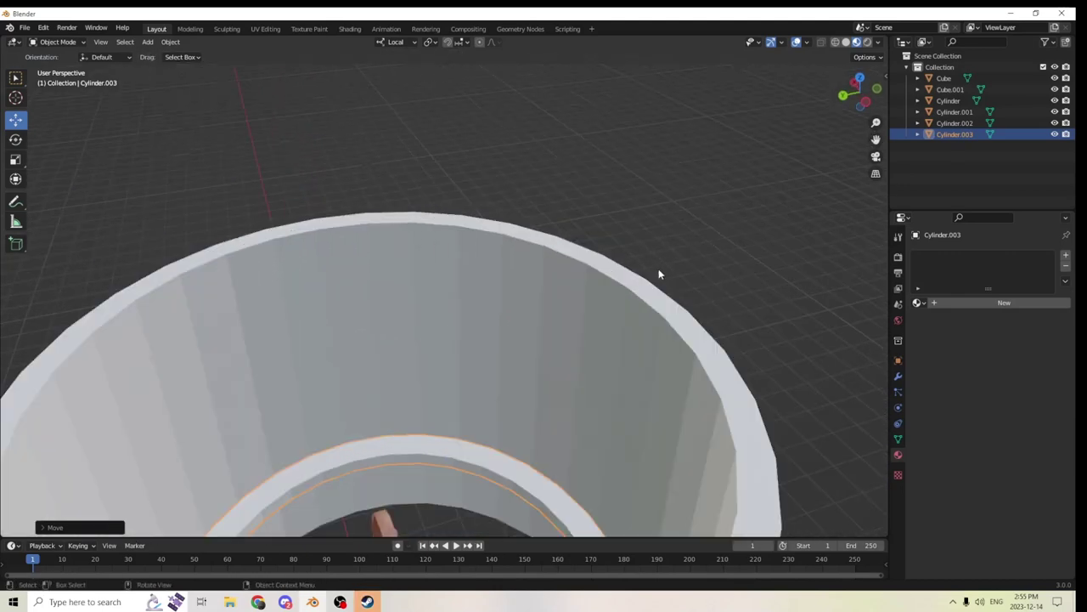
scroll(659, 242, down, 3)
scroll(648, 241, up, 3)
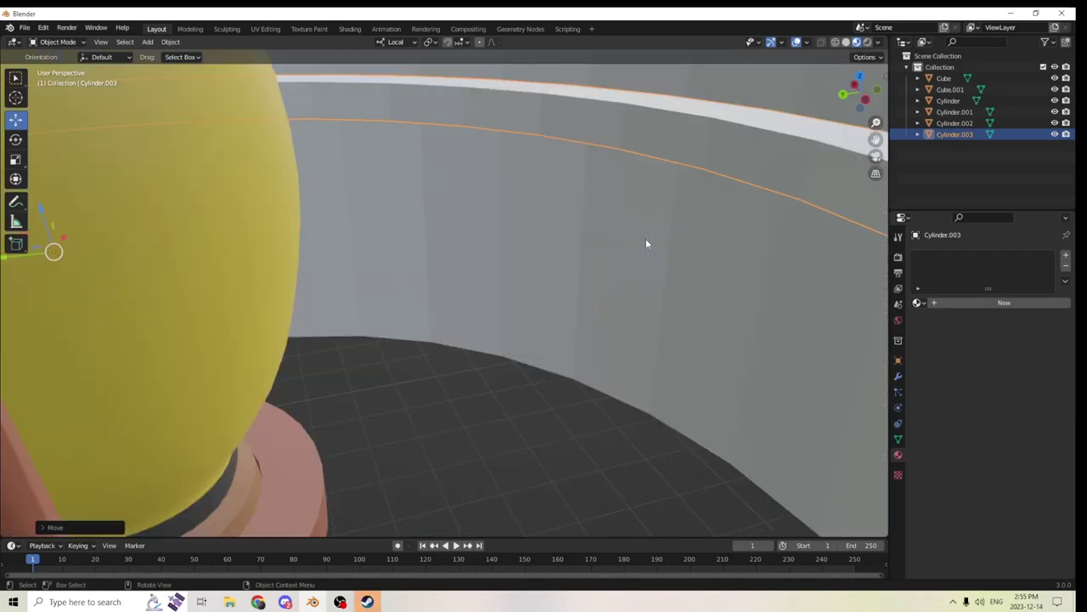
drag(875, 140, 783, 262)
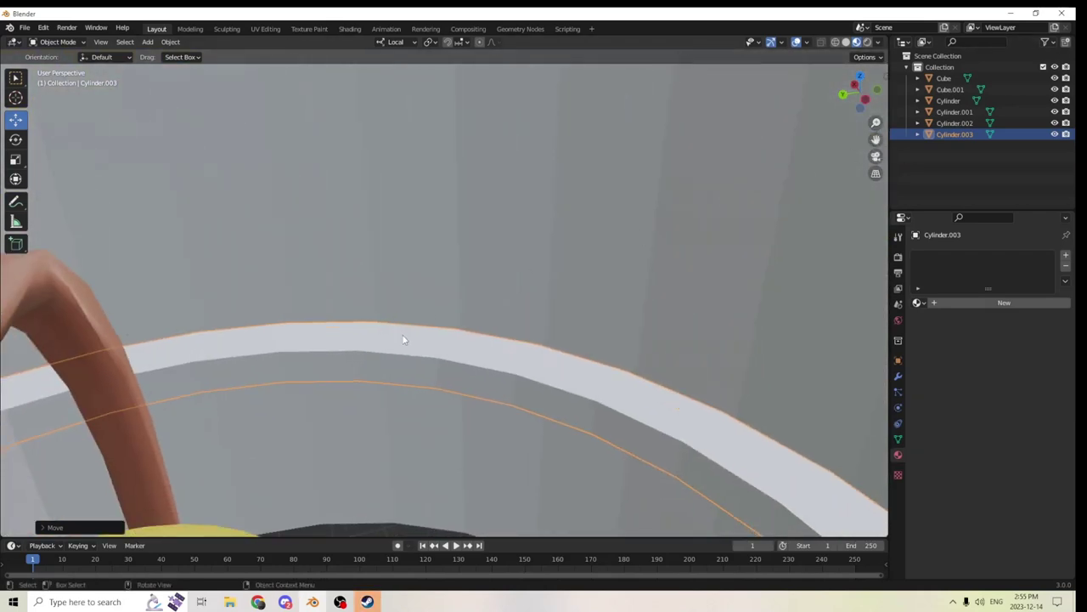
Raise the inner ring slightly along its local Z axis within the lampshade
click(404, 339)
scroll(403, 338, down, 5)
middle_drag(404, 339, 414, 380)
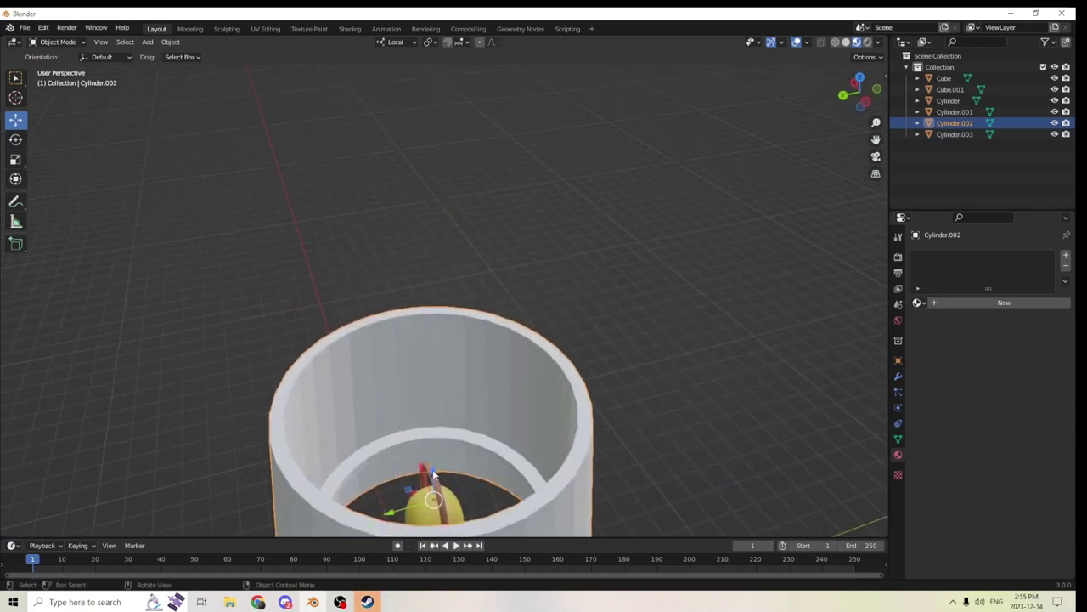
click(436, 435)
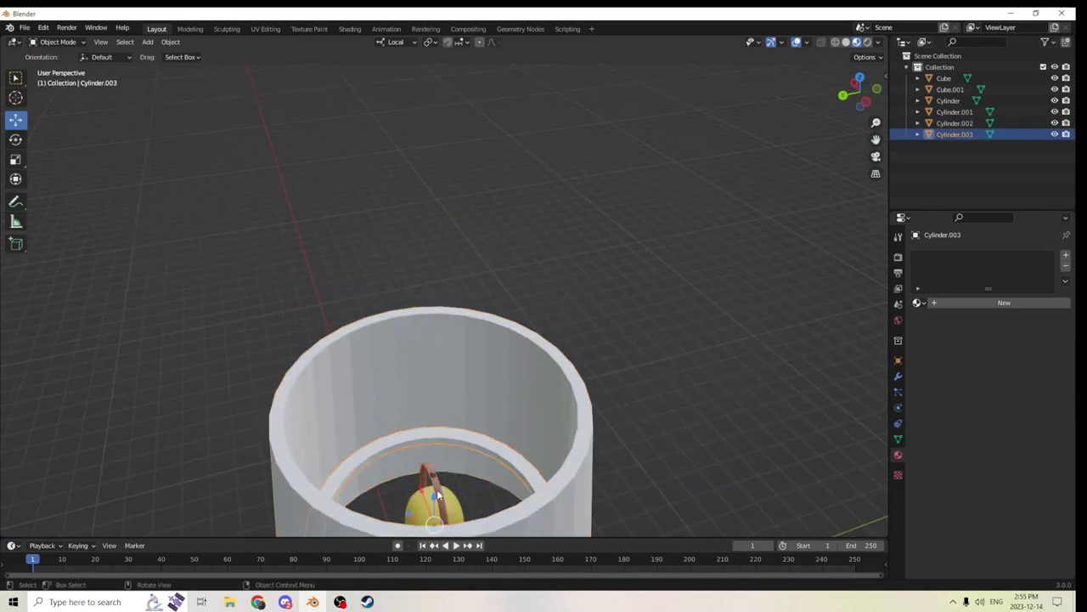
key(g)
key(z)
key(z)
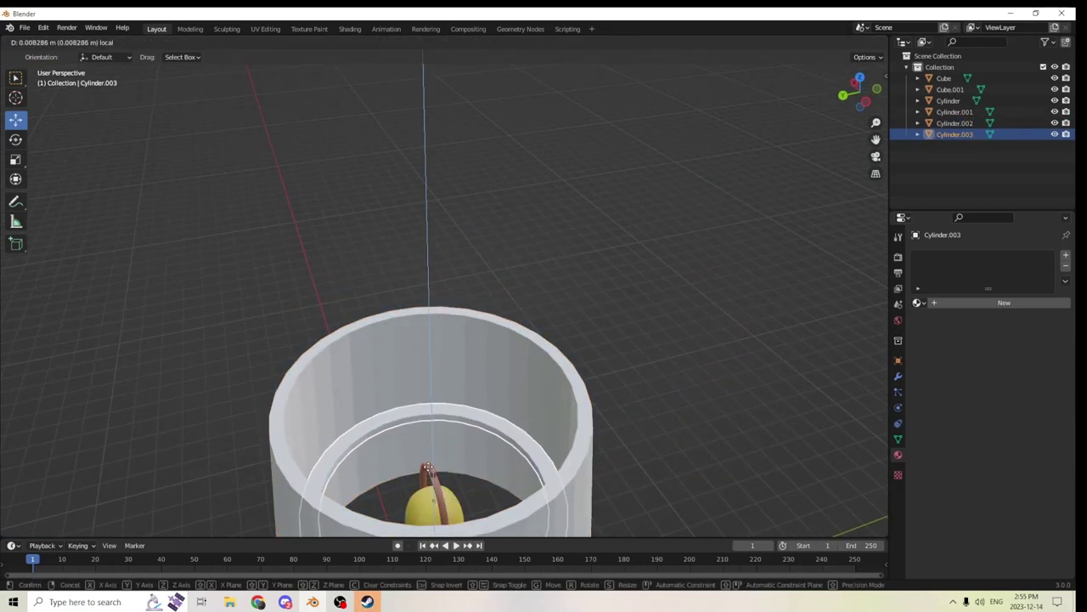
click(427, 456)
Try to lower the blue lamp body out of the lampshade, and undo the move
middle_drag(426, 457, 504, 242)
scroll(428, 375, down, 4)
click(506, 244)
drag(504, 194, 508, 312)
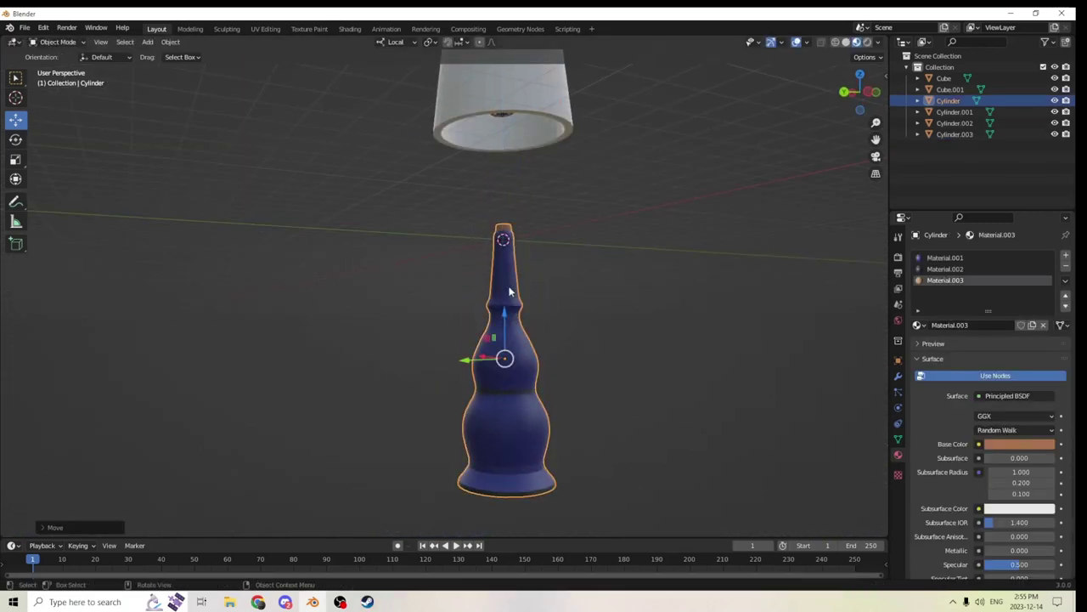
click(42, 28)
click(49, 41)
Join the yellow bulb to the blue lamp body as one object
middle_drag(358, 176, 369, 211)
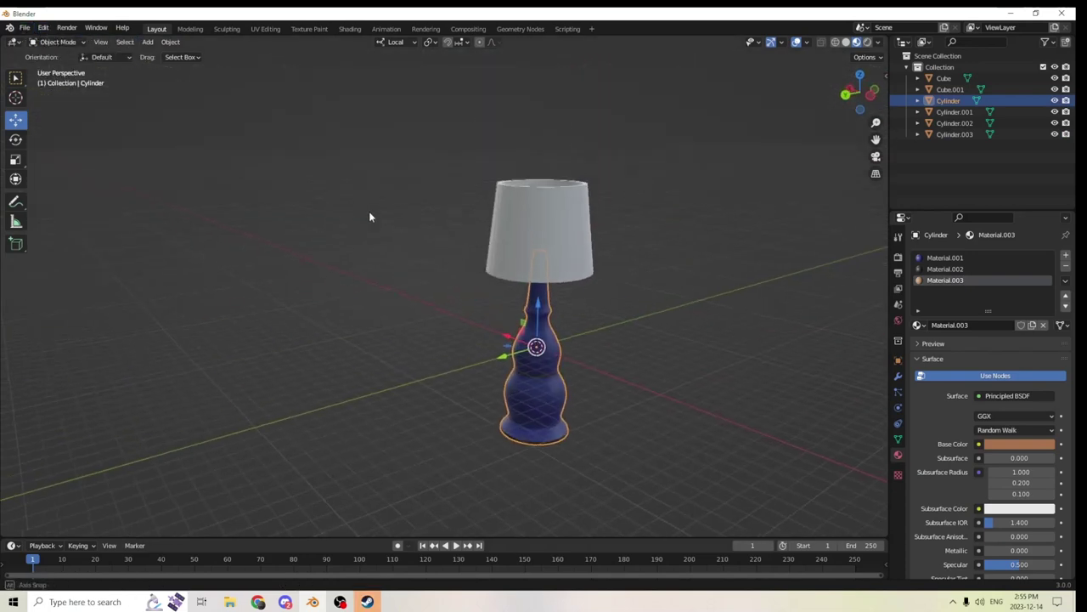
scroll(369, 210, up, 10)
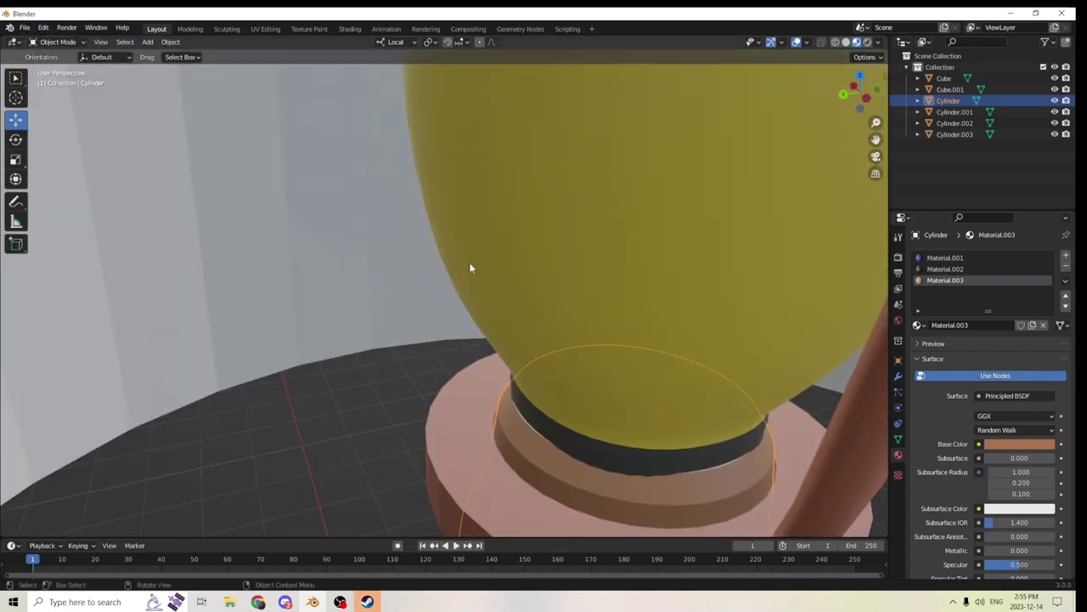
click(470, 268)
scroll(534, 330, down, 10)
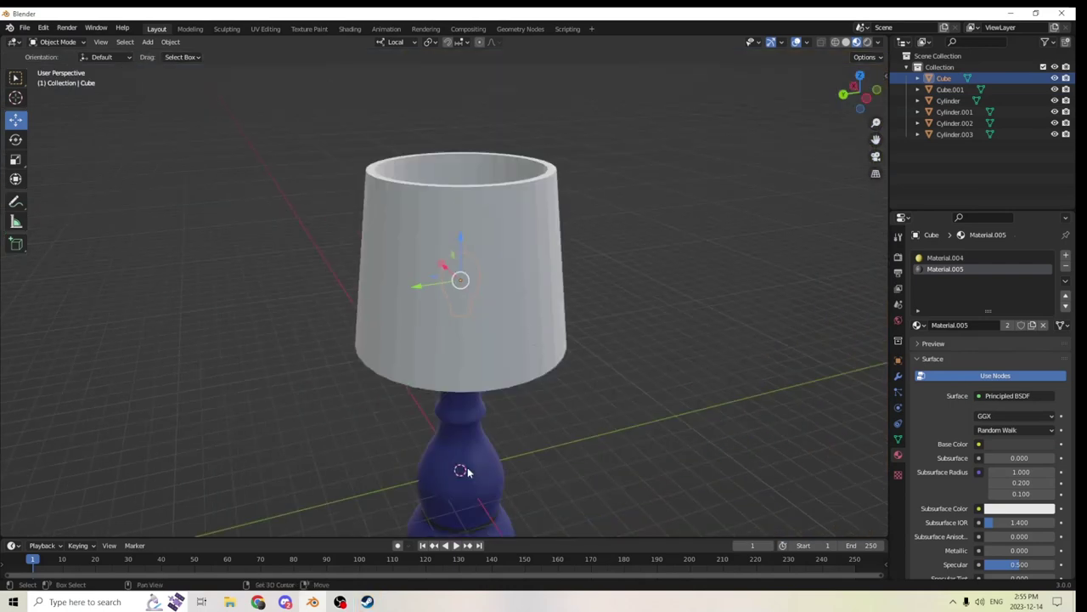
shift+click(464, 473)
key(ctrl+j)
Lower the joined body and bulb along Z until the bulb sits clear below the lampshade
scroll(458, 468, down, 4)
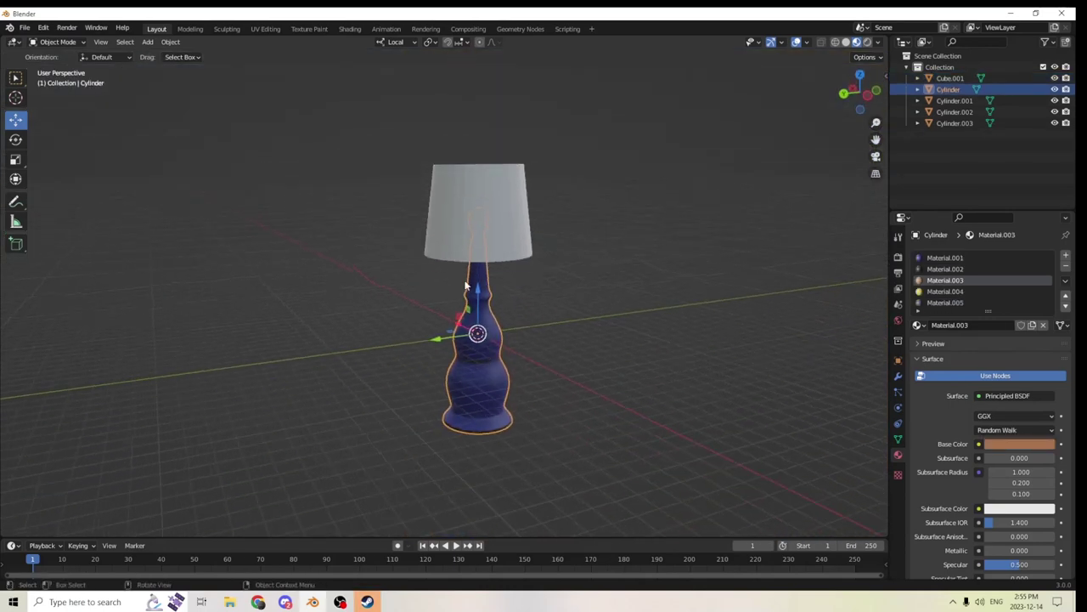
drag(478, 293, 478, 357)
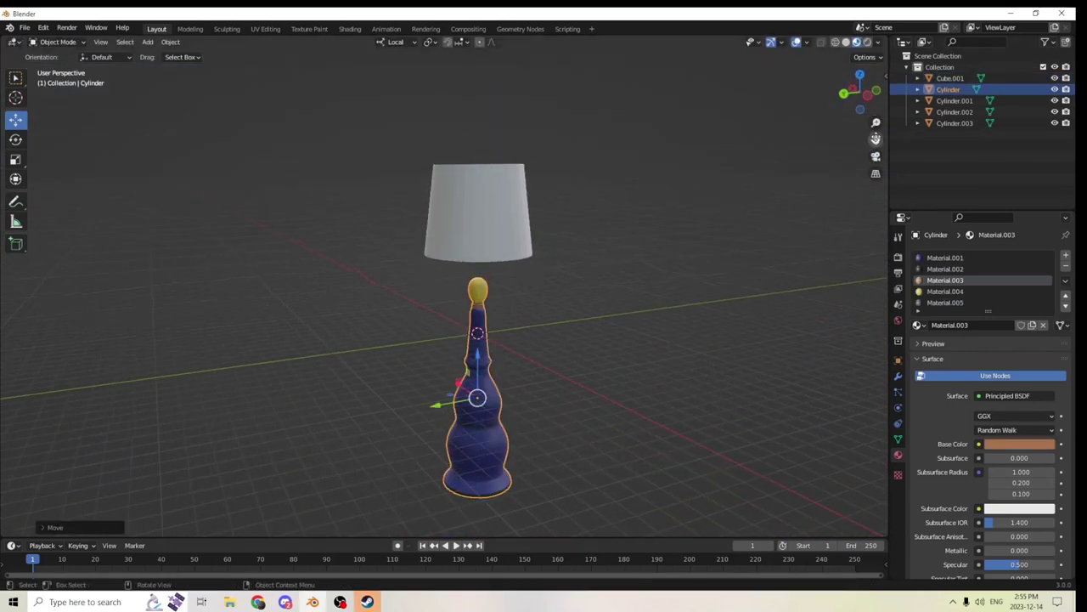
scroll(744, 182, up, 8)
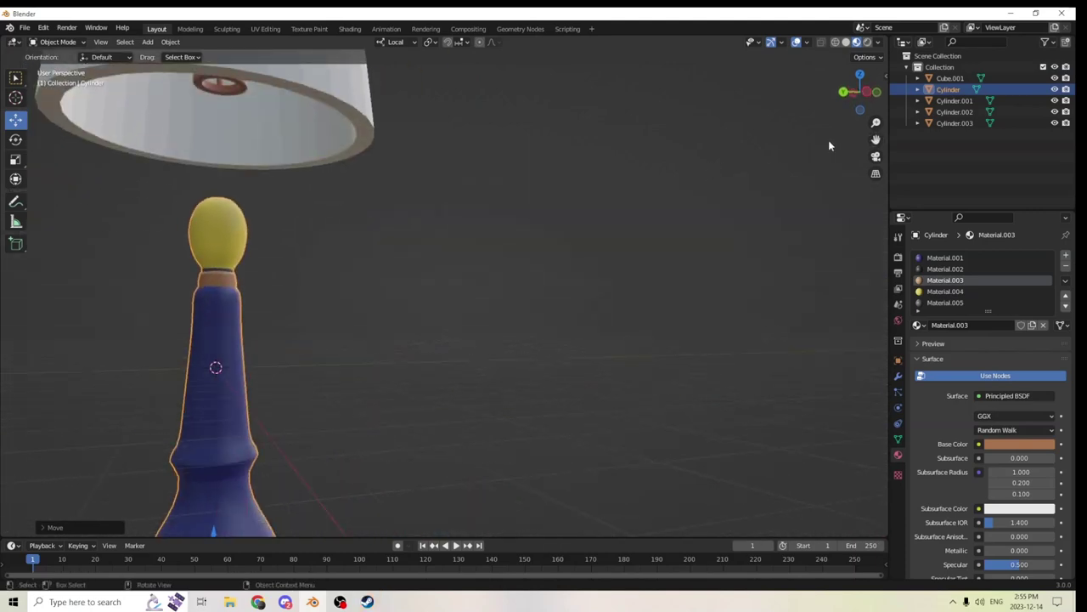
drag(876, 139, 986, 419)
middle_drag(783, 150, 736, 113)
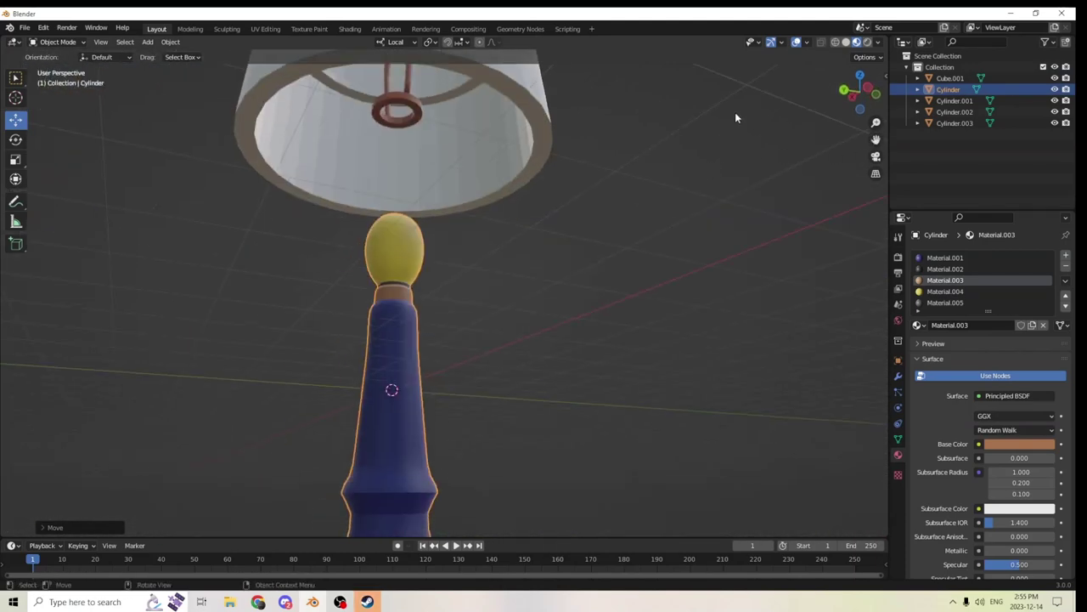
Select the inner ring together with the lampshade and scale both up to about 2.13 times their size
click(434, 96)
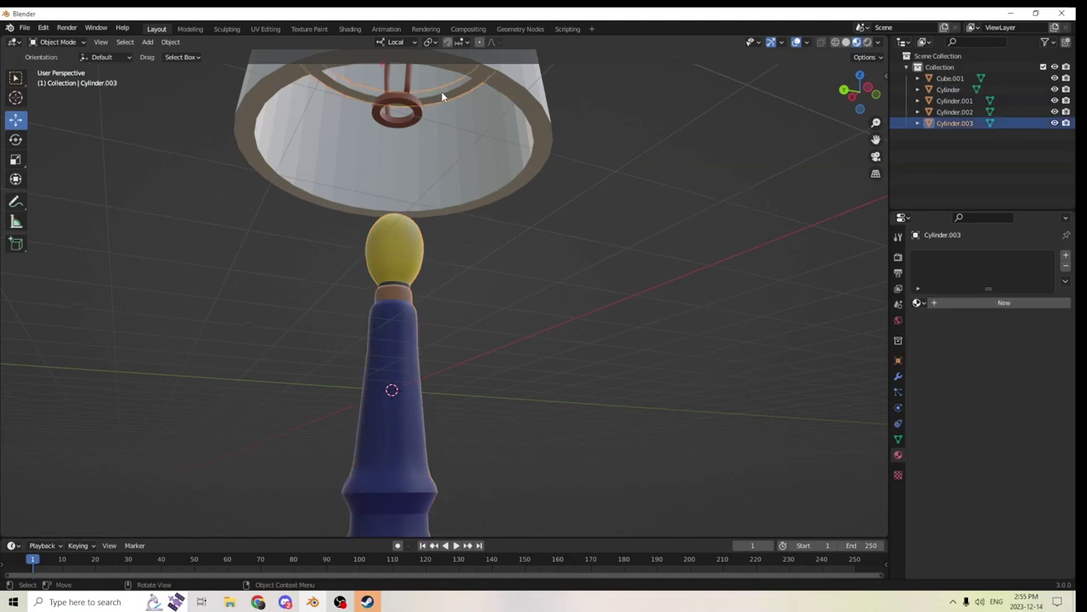
middle_drag(444, 99, 440, 140)
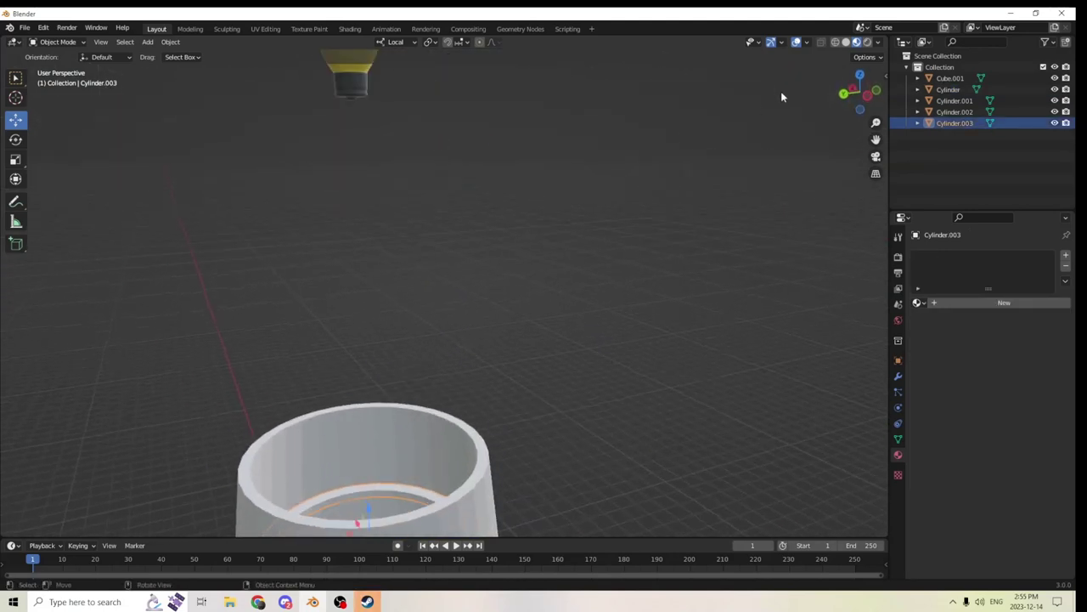
drag(875, 140, 842, 65)
middle_drag(738, 191, 689, 277)
middle_drag(450, 370, 422, 305)
shift+click(341, 272)
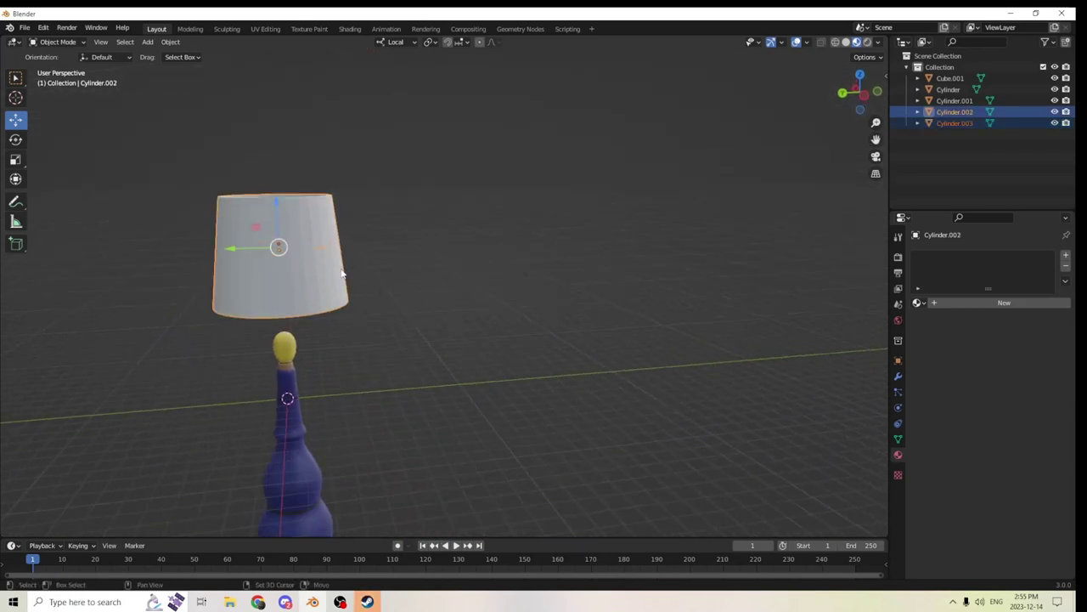
middle_drag(341, 272, 362, 288)
key(s)
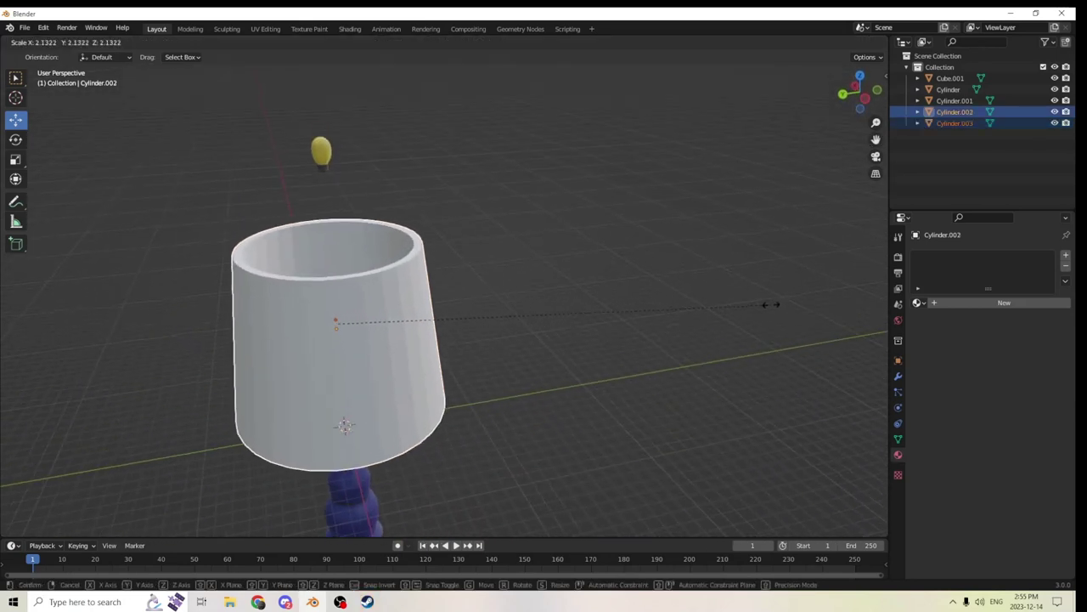
click(772, 303)
Add a cube mesh and raise it along Z into the upper part of the lampshade
middle_drag(527, 293, 559, 313)
scroll(568, 312, up, 5)
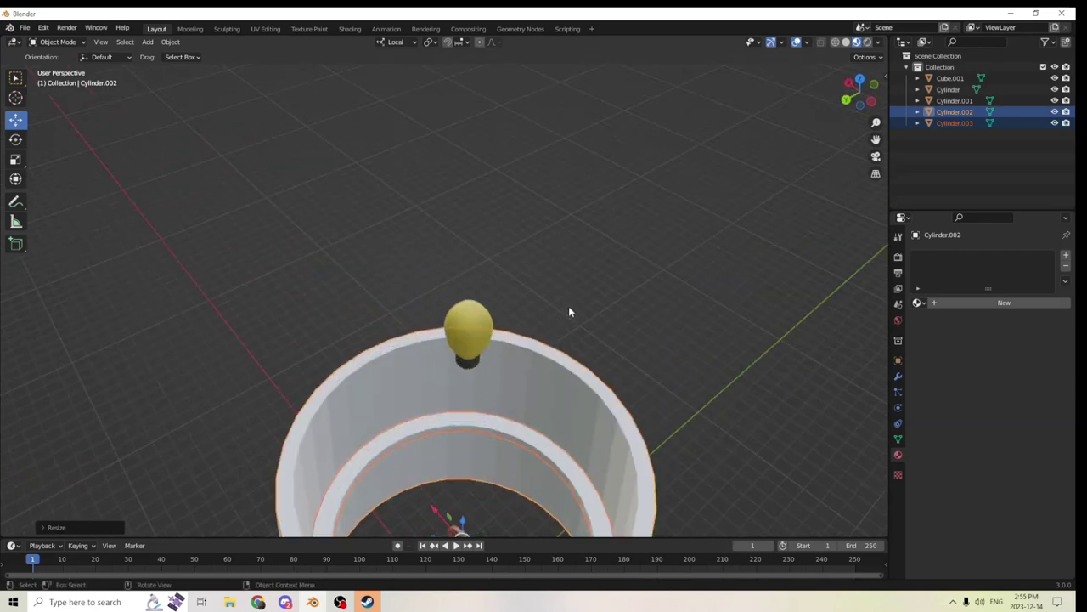
scroll(565, 278, up, 2)
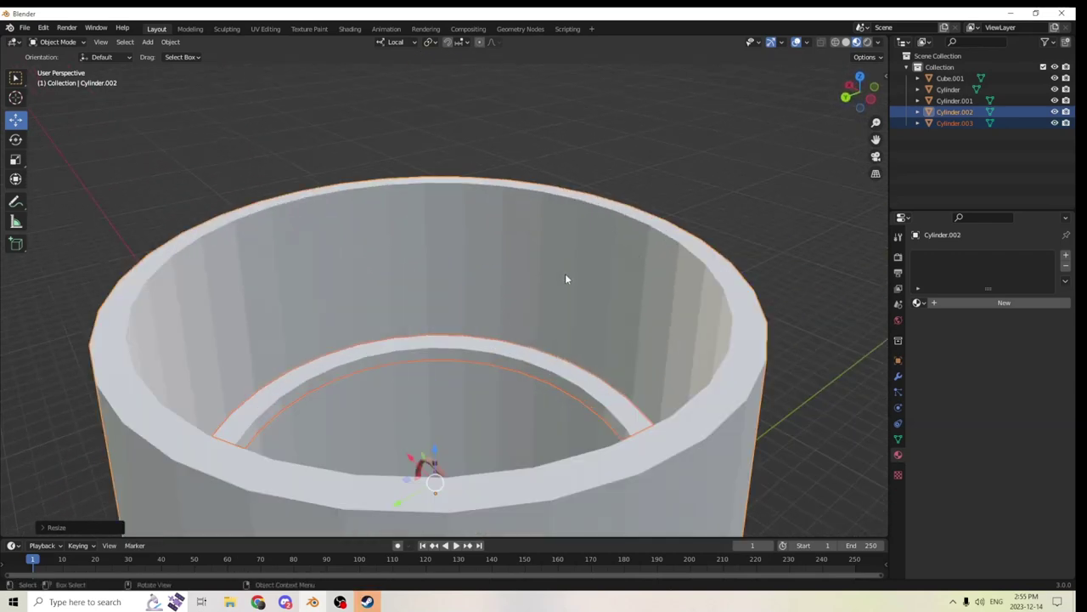
scroll(559, 276, down, 3)
middle_drag(558, 273, 574, 294)
key(shift+a)
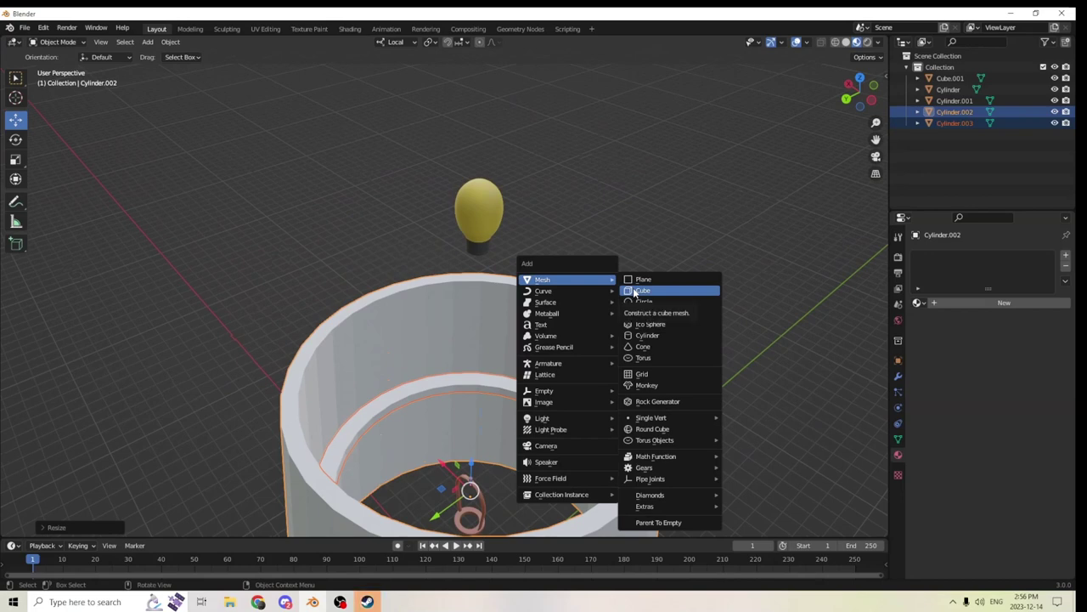
click(635, 292)
scroll(599, 284, down, 3)
middle_drag(600, 284, 575, 235)
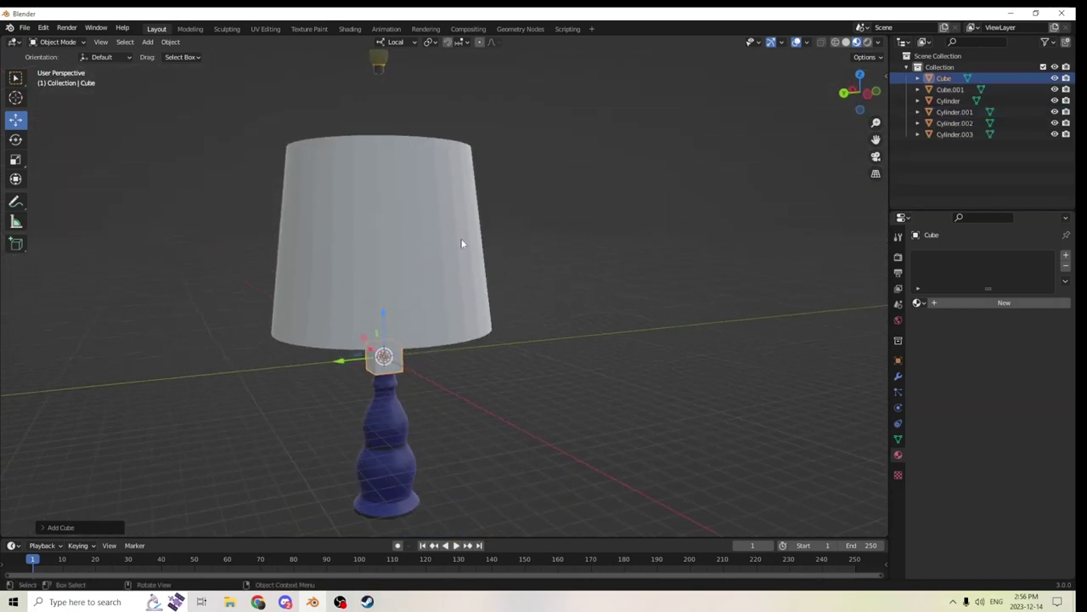
drag(381, 311, 387, 148)
Scale the cube down to a small block and lower it slightly inside the lampshade
middle_drag(387, 147, 476, 297)
scroll(436, 226, up, 5)
scroll(427, 266, down, 6)
scroll(415, 310, up, 5)
key(s)
click(497, 321)
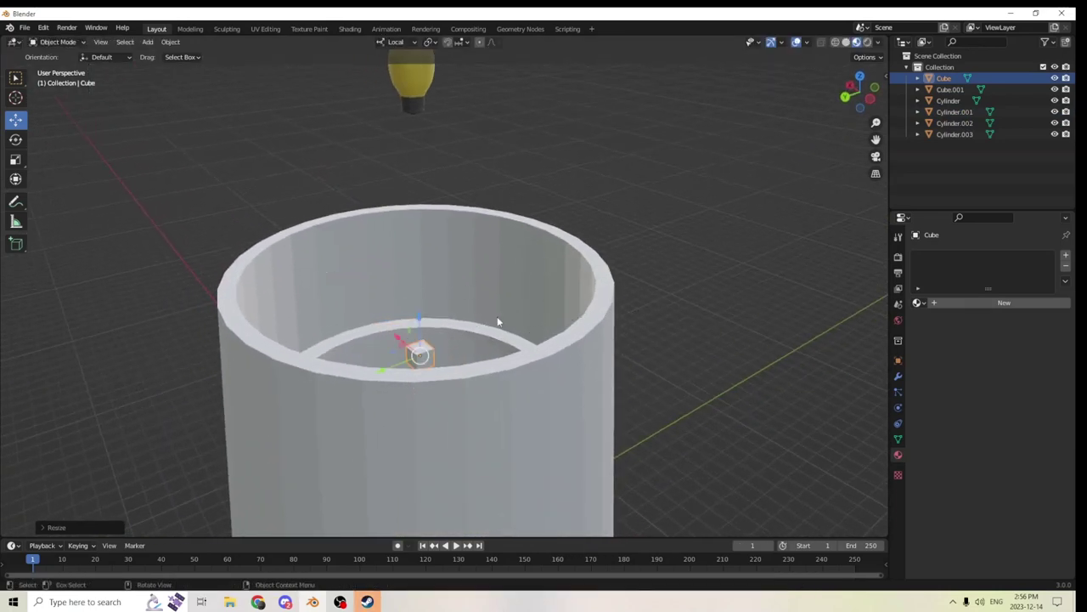
drag(423, 314, 421, 344)
middle_drag(421, 344, 376, 342)
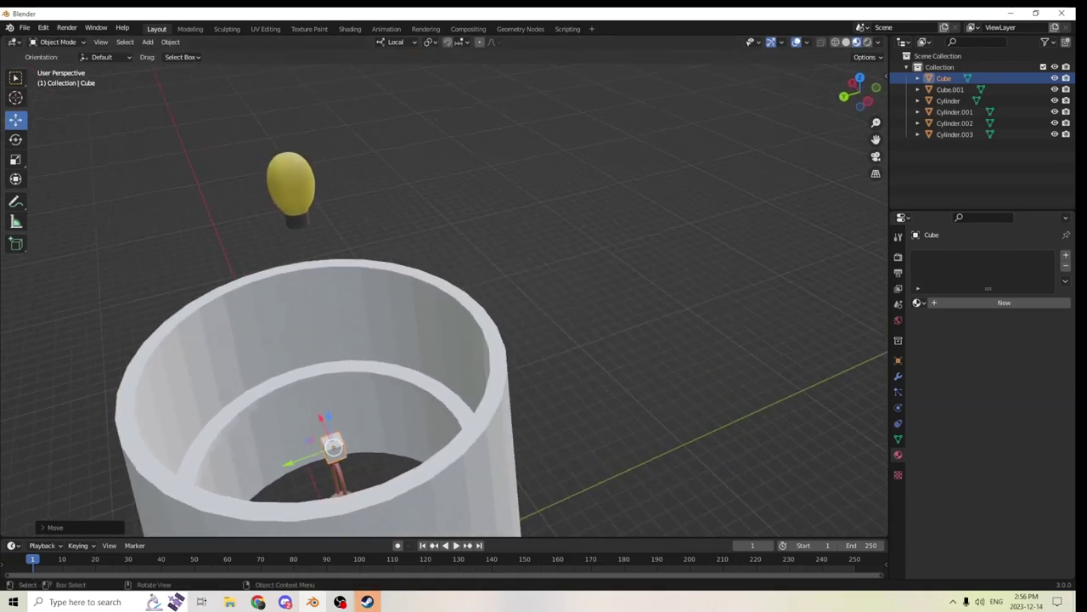
Stretch the small cube along its Y axis into a long bar spanning the inner ring
click(15, 160)
drag(294, 466, 192, 500)
middle_drag(192, 500, 190, 407)
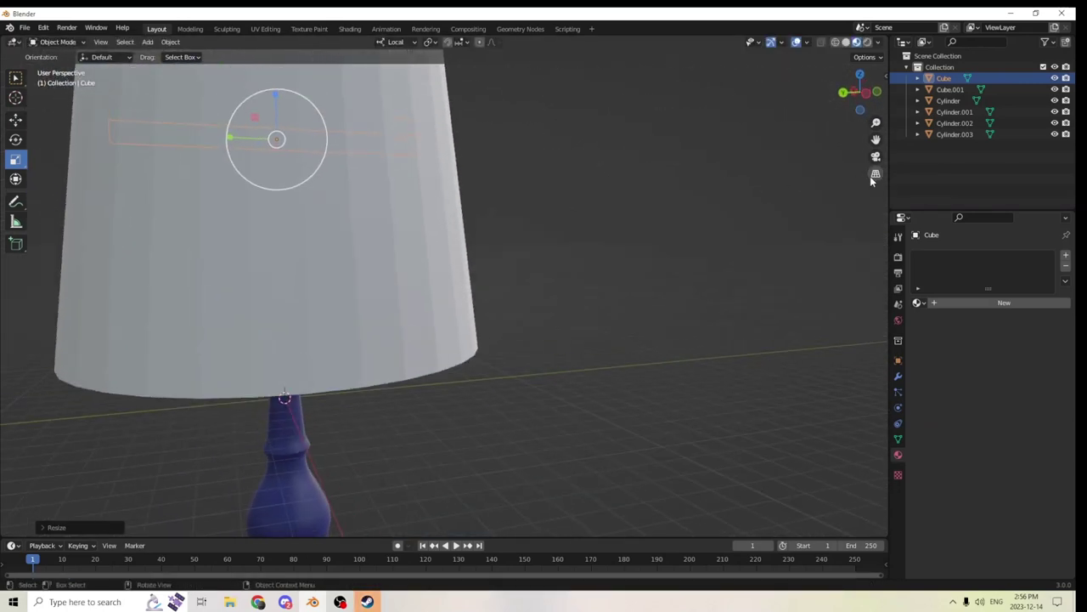
Lower the bar along Z to the height of the inner ring and scale it down uniformly
drag(876, 139, 967, 296)
scroll(754, 181, up, 8)
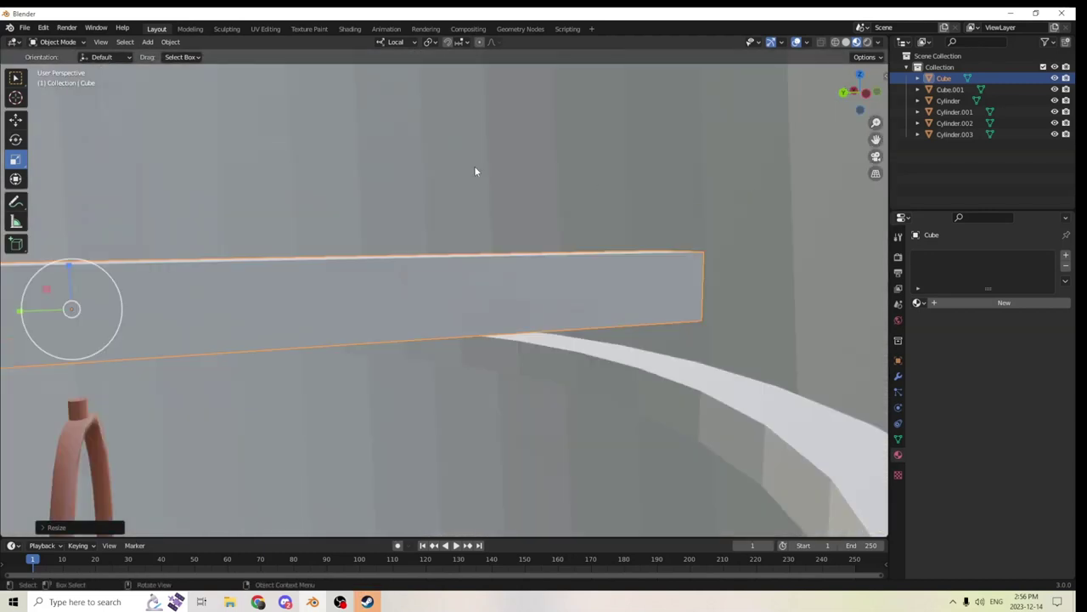
click(15, 120)
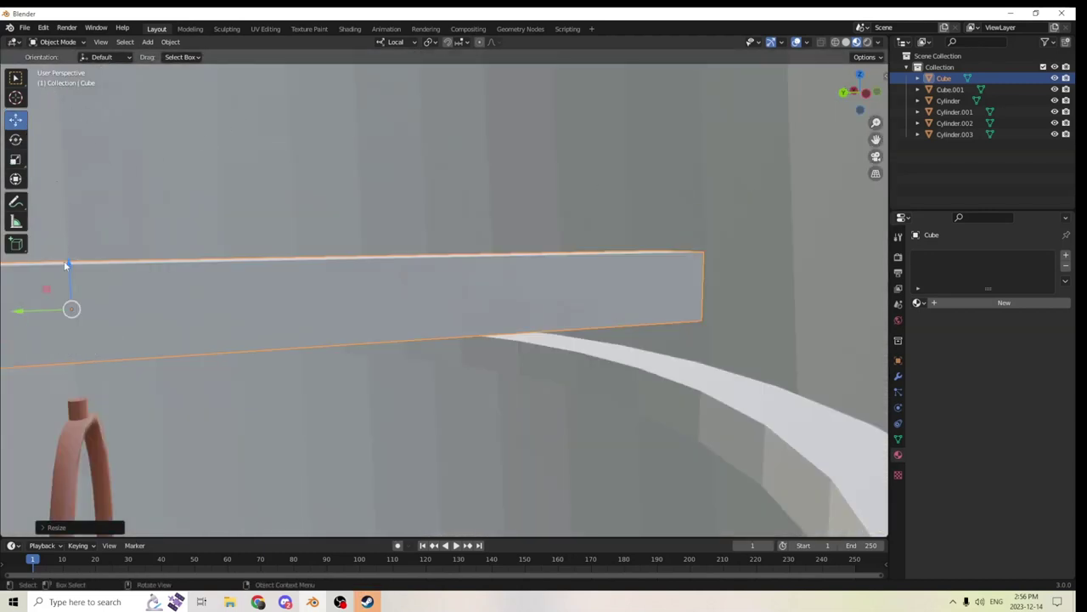
drag(66, 264, 583, 390)
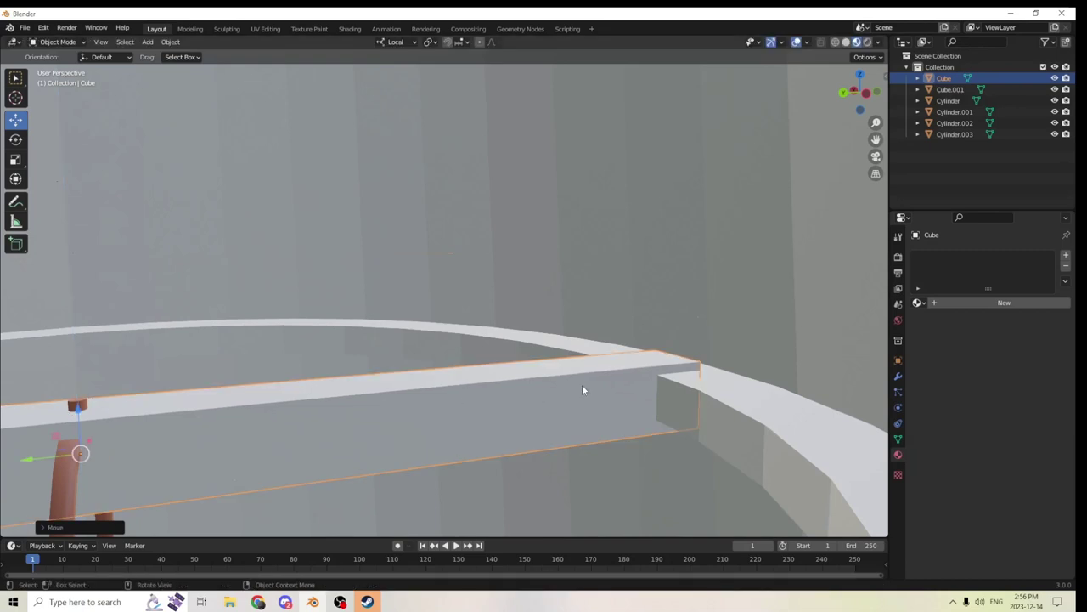
key(s)
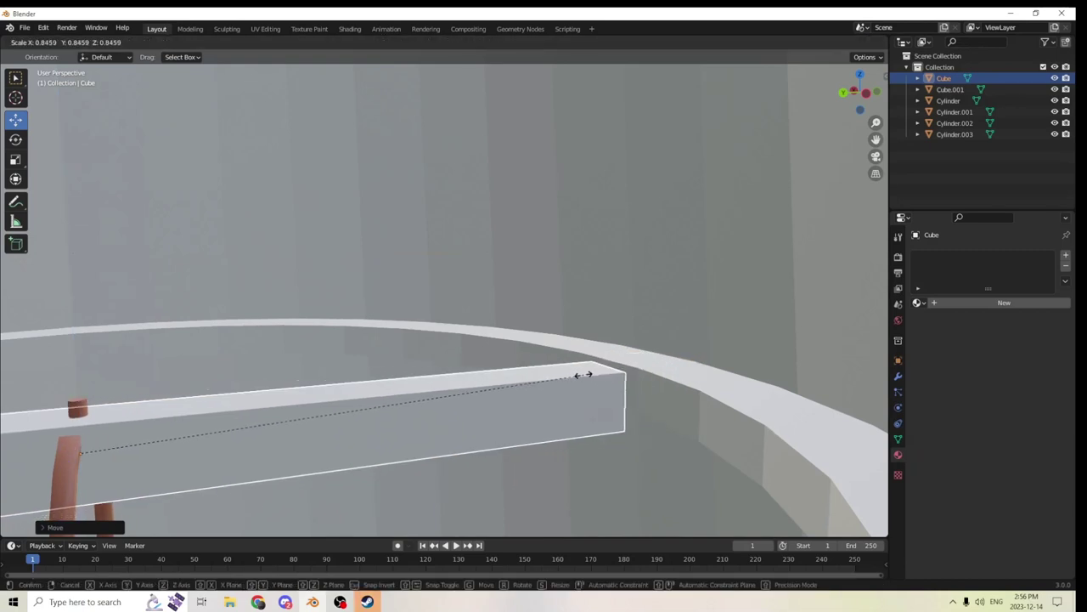
click(561, 380)
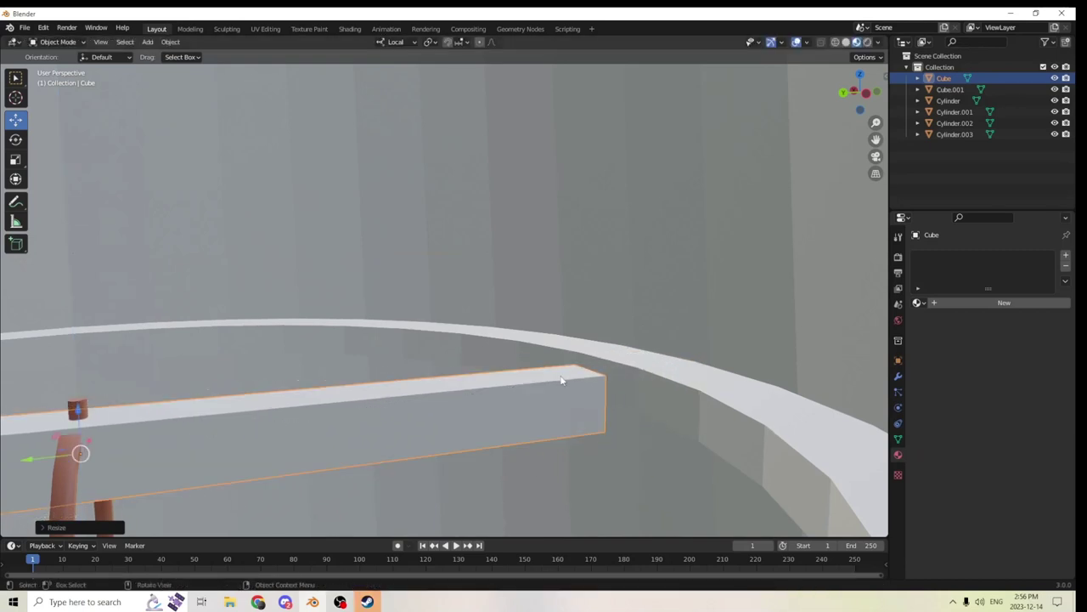
Stretch the crossbar along its Y axis toward the inner ring and scale it down uniformly to make it slimmer
click(15, 162)
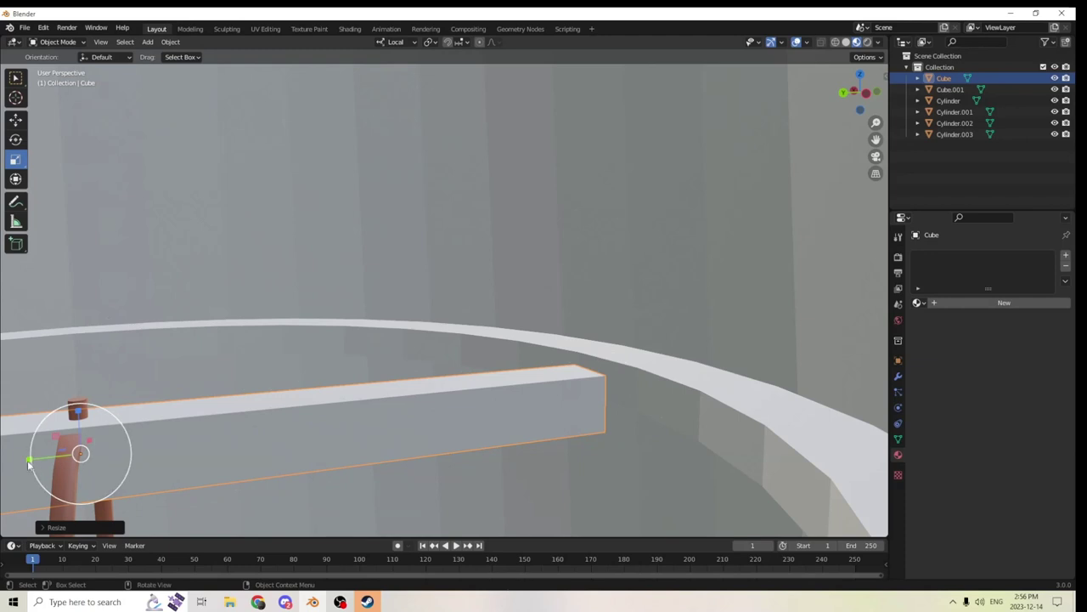
mouse_move(29, 463)
mouse_down()
mouse_move(11, 465)
mouse_move(30, 473)
mouse_up()
key(s)
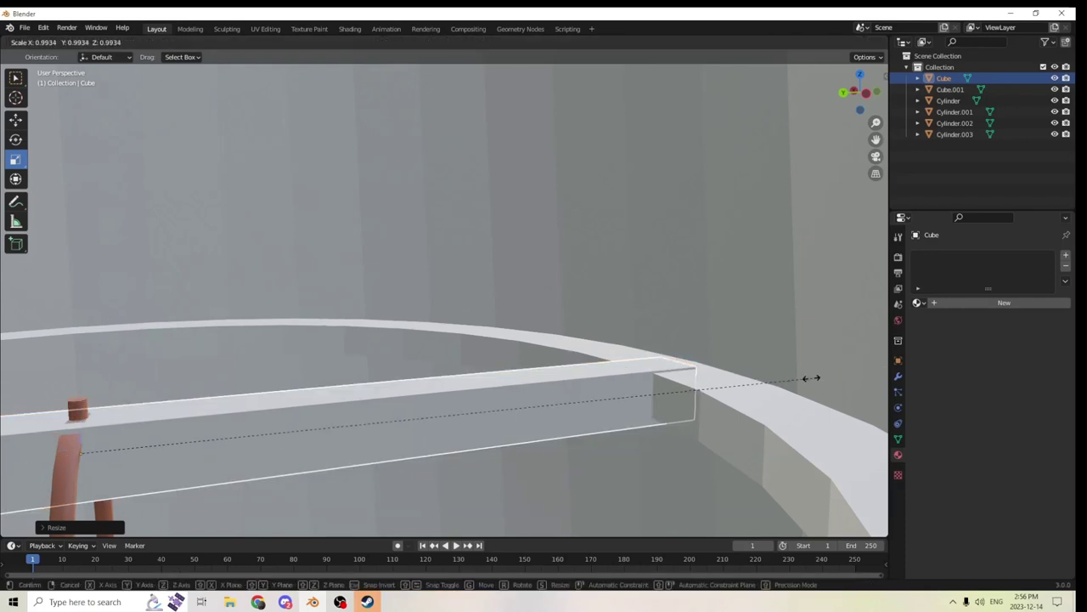
click(695, 381)
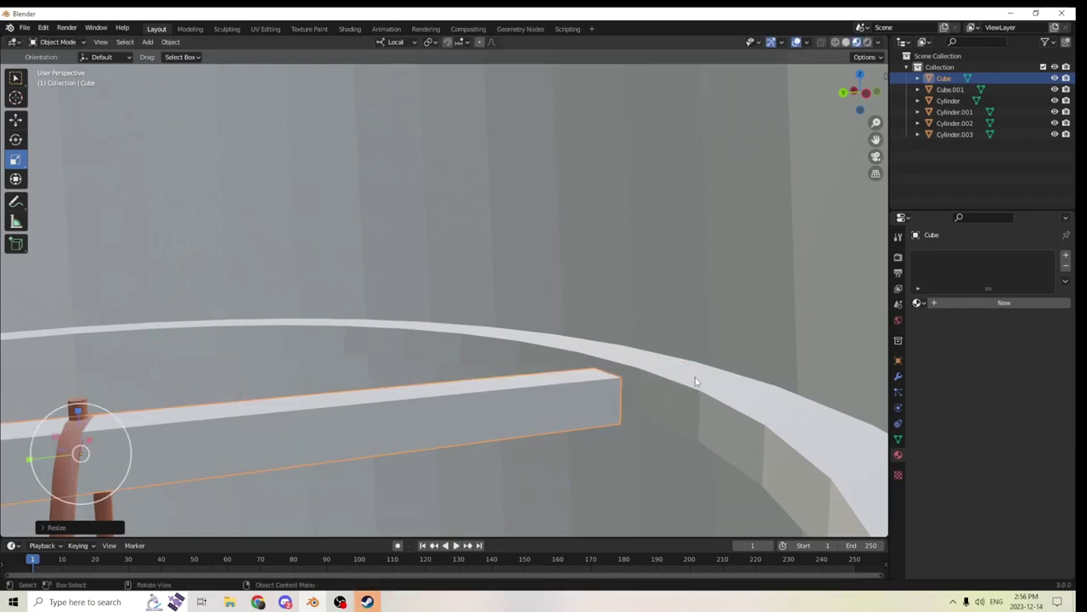
drag(30, 463, 17, 463)
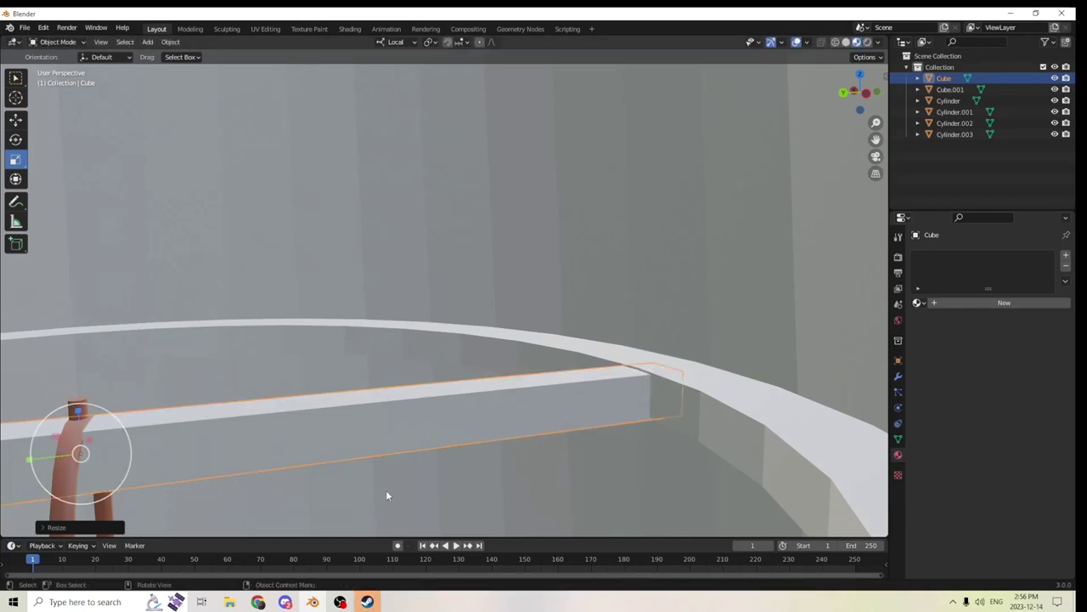
key(s)
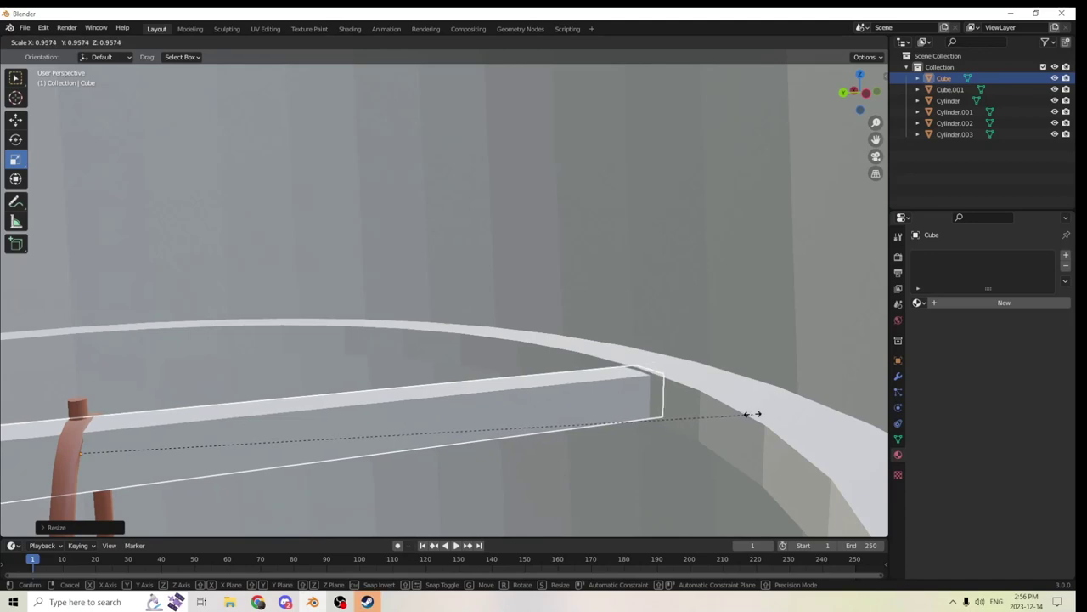
click(737, 406)
Raise the crossbar slightly along Z so it lines up with the height of the inner ring
middle_drag(737, 405, 396, 154)
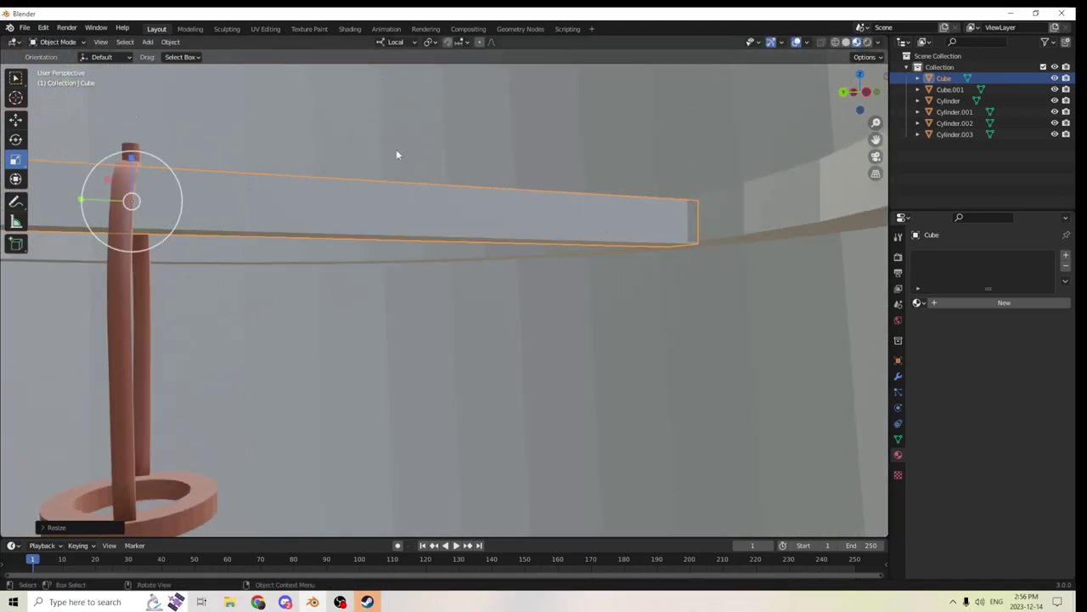
click(16, 120)
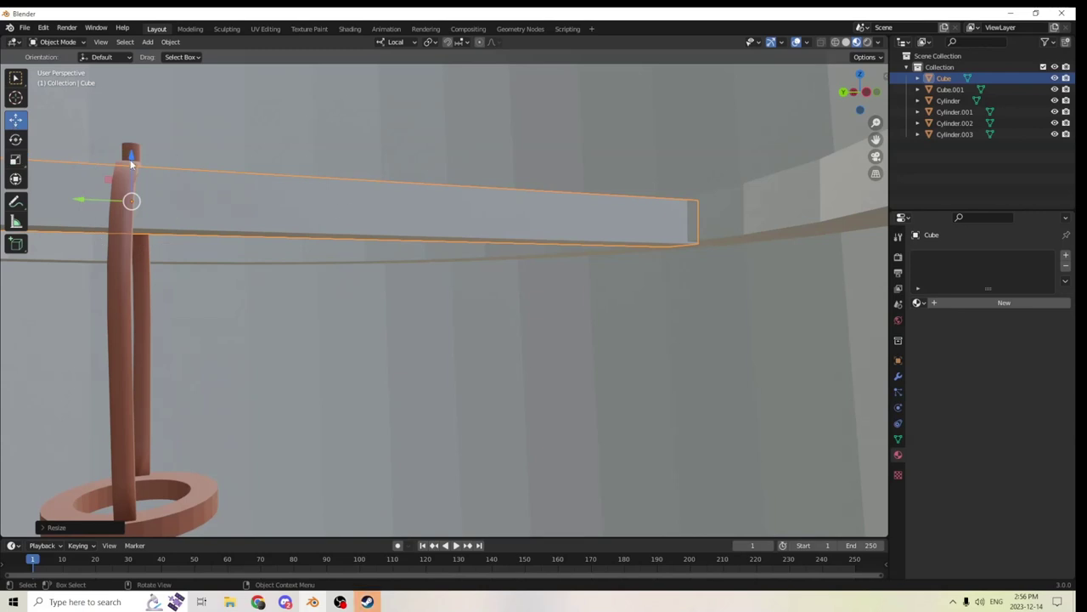
drag(132, 163, 133, 155)
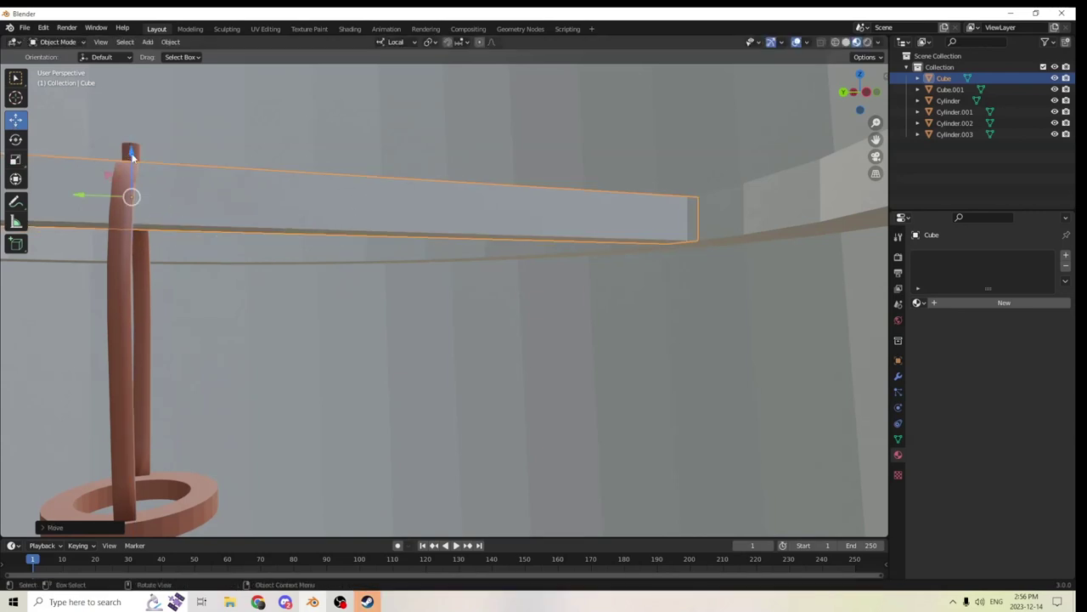
middle_drag(132, 156, 142, 184)
Shrink the crossbar uniformly to a thinner profile and lengthen it along its Y axis so its ends reach into the inner ring
key(s)
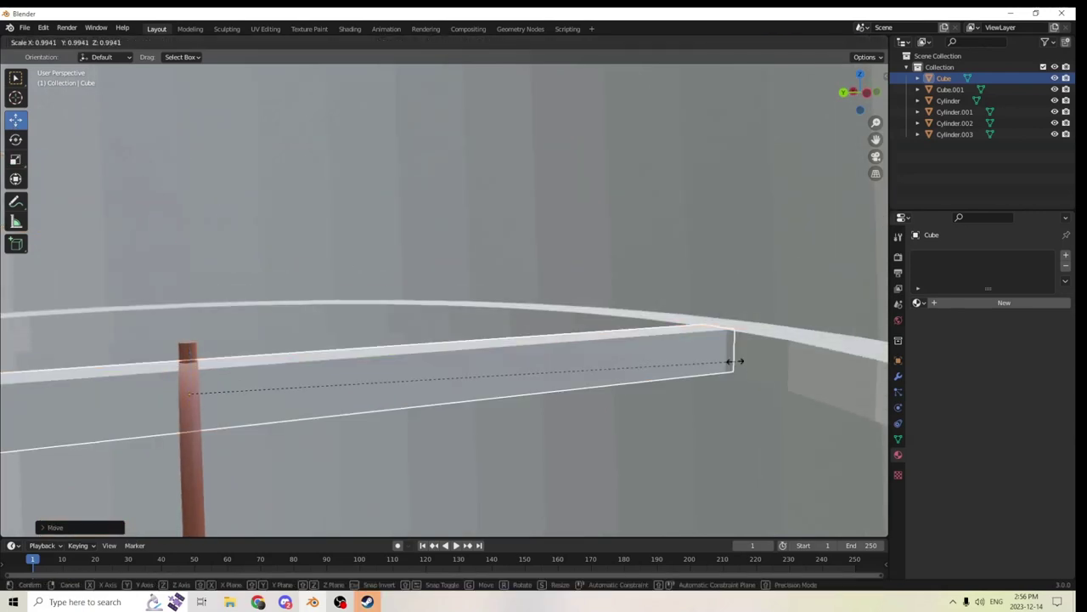
click(622, 357)
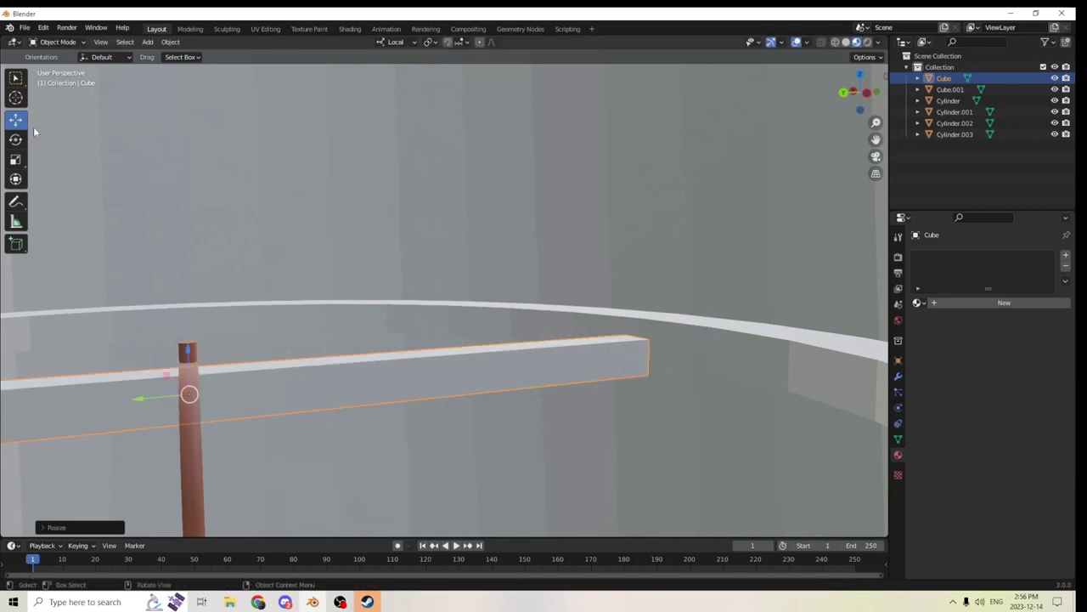
click(15, 160)
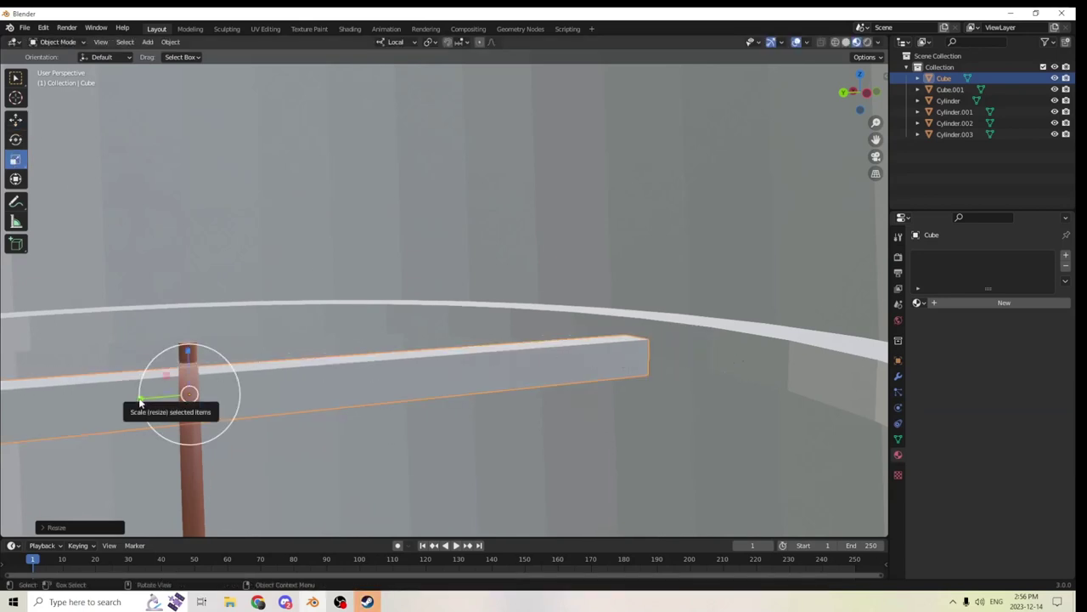
drag(143, 397, 120, 403)
middle_drag(120, 403, 201, 358)
scroll(205, 350, down, 4)
scroll(201, 359, up, 3)
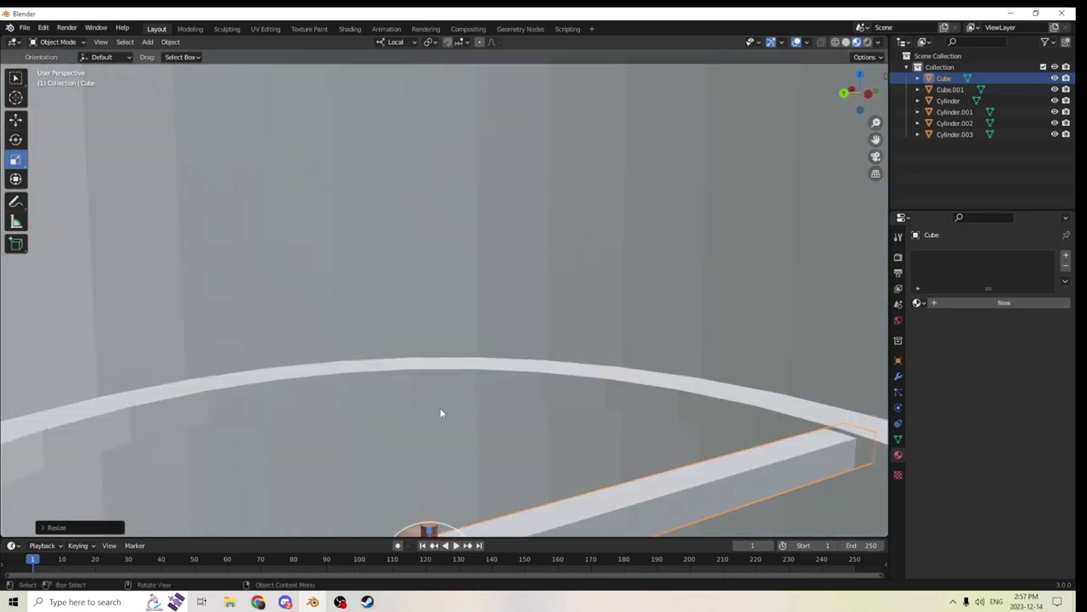
scroll(671, 426, down, 3)
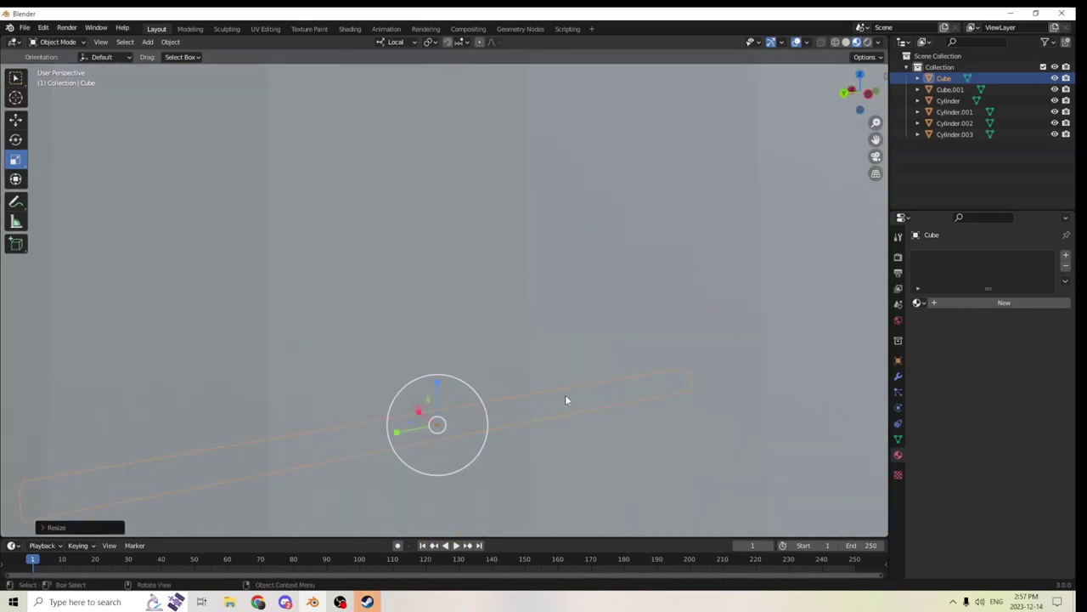
drag(396, 433, 374, 416)
middle_drag(338, 379, 368, 392)
Select the inner ring together with the crossbar and inspect how they fit inside the lampshade
middle_drag(506, 432, 549, 230)
shift+click(548, 89)
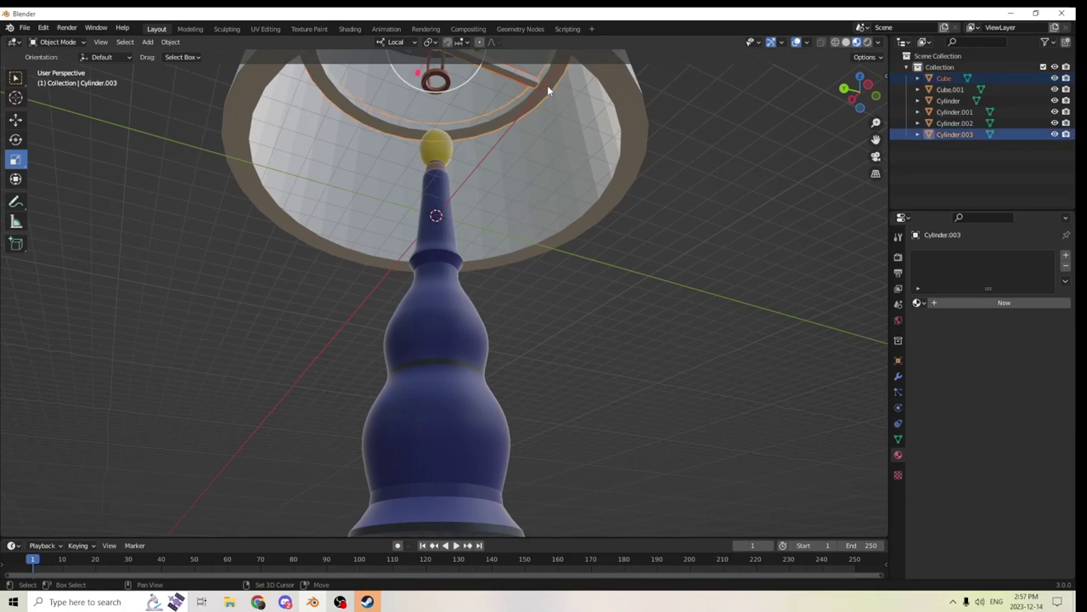
middle_drag(546, 92, 559, 320)
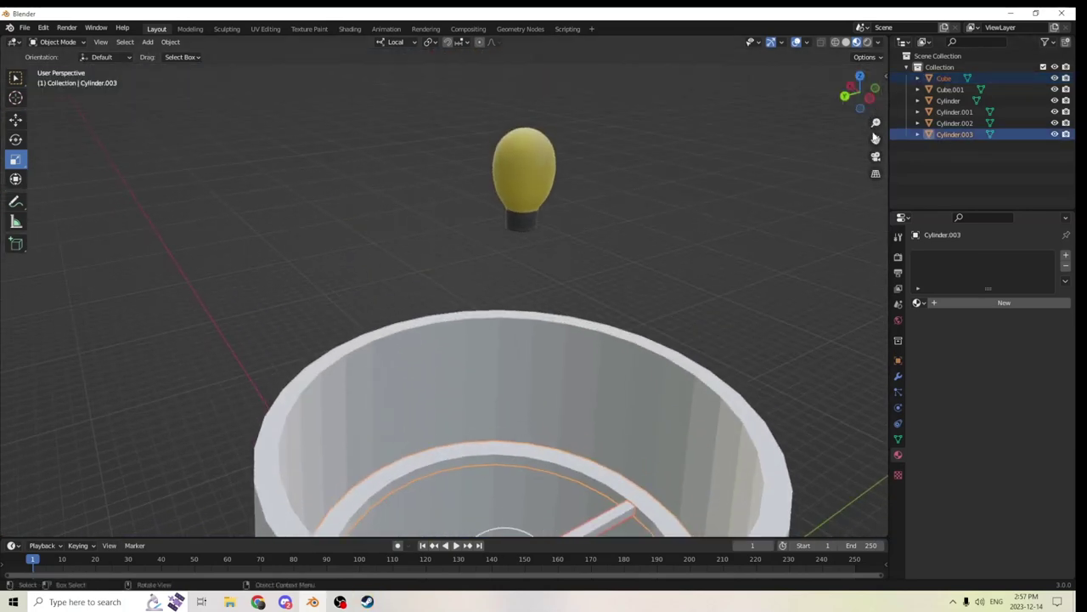
drag(876, 140, 788, 42)
middle_drag(705, 145, 691, 221)
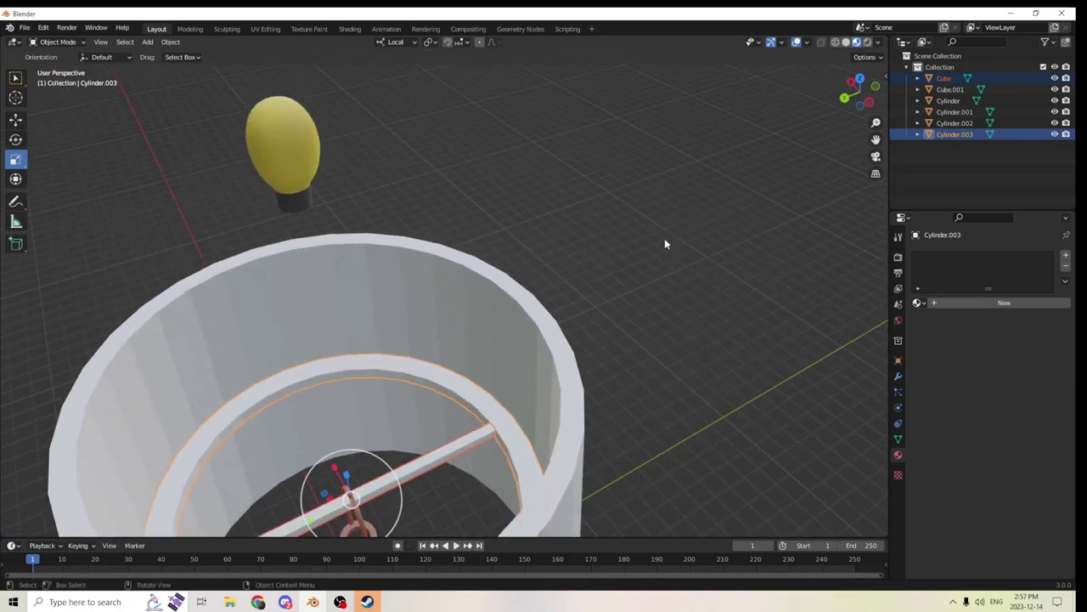
middle_drag(473, 396, 493, 384)
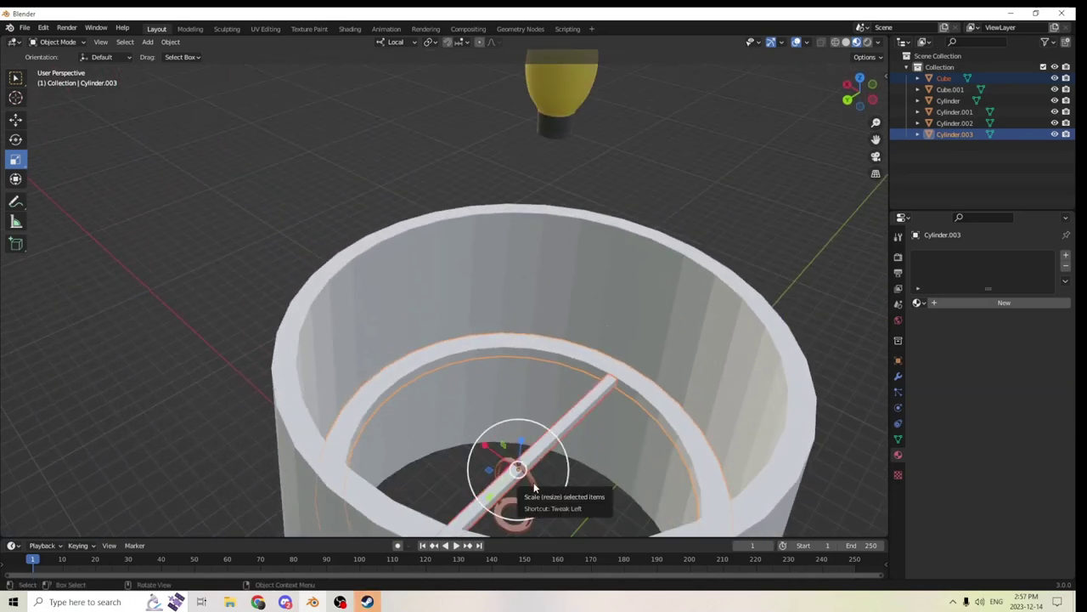
Duplicate the reddish-orange frame under the crossbar, leaving the copy in its original position
click(533, 482)
key(KP_Decimal)
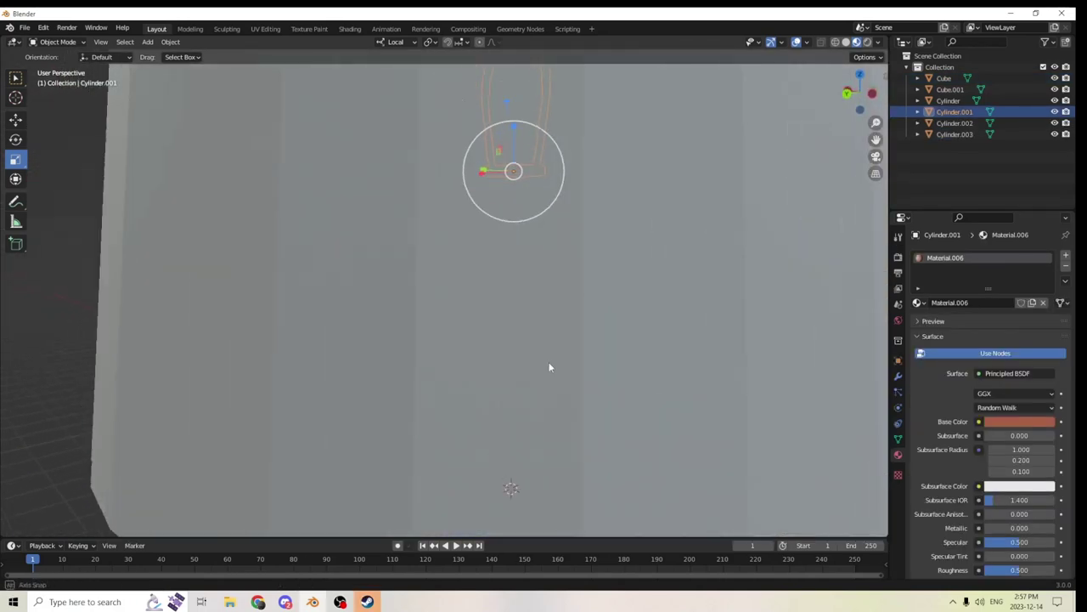
scroll(546, 409, down, 5)
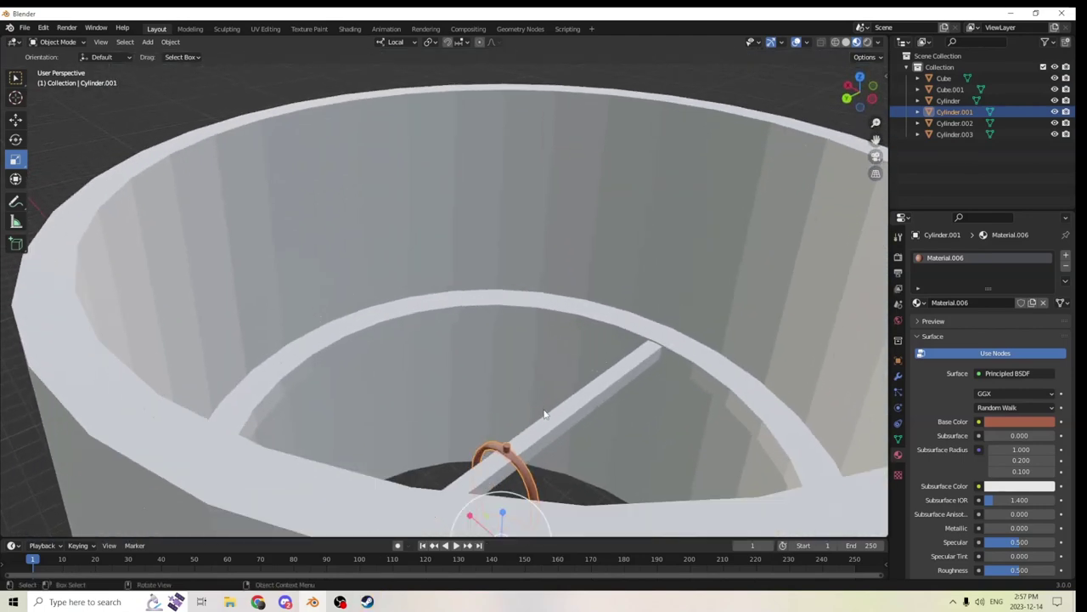
key(shift+d)
key(Escape)
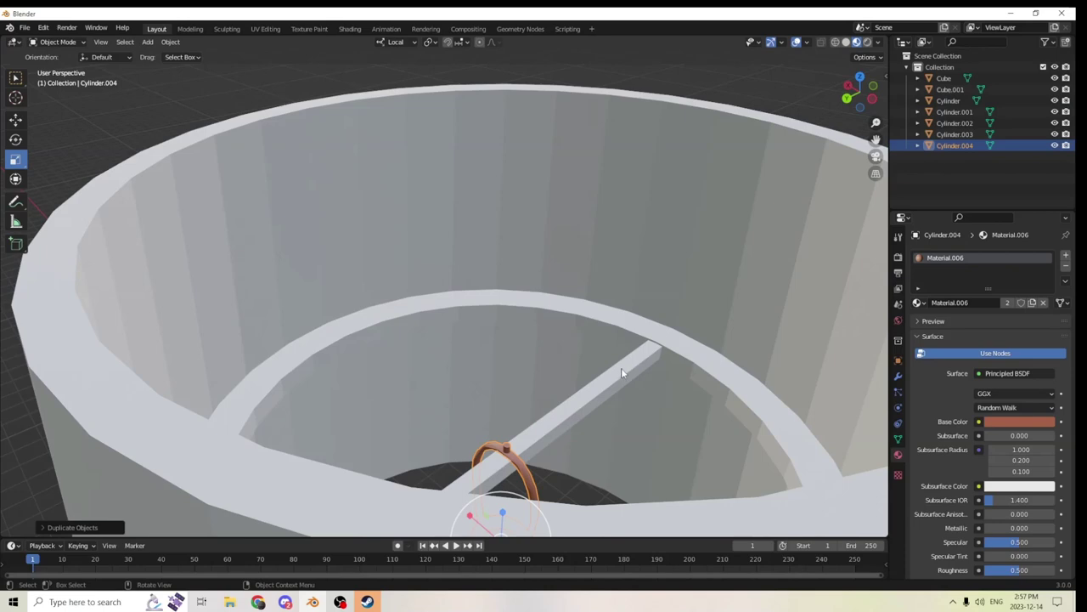
Select the crossbar, inner ring and lampshade together and raise them slightly along Z
click(621, 373)
shift+click(630, 332)
shift+click(635, 276)
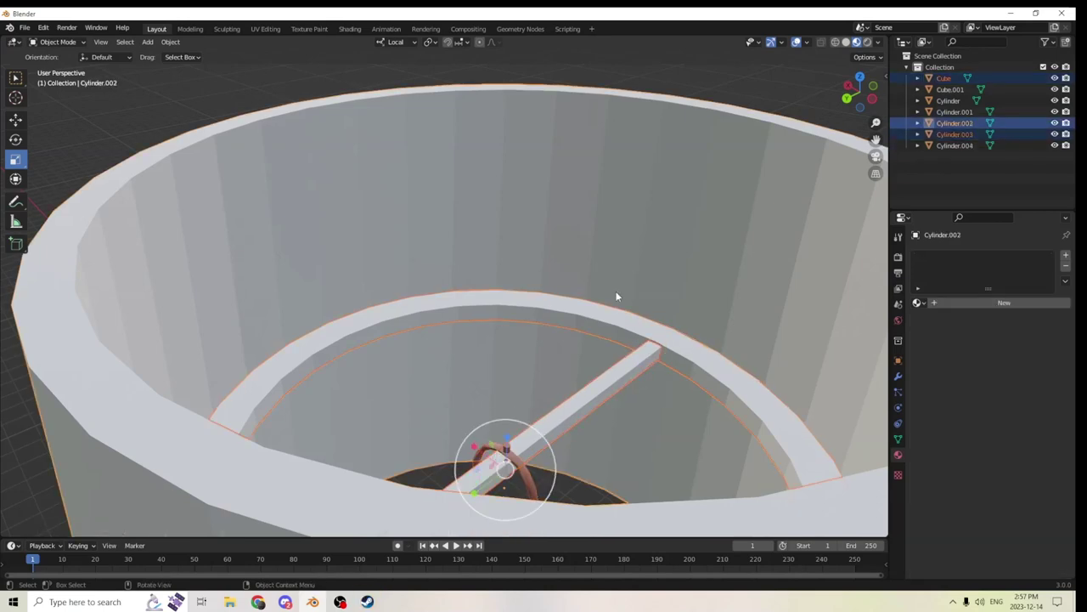
scroll(580, 279, down, 3)
middle_drag(579, 278, 440, 289)
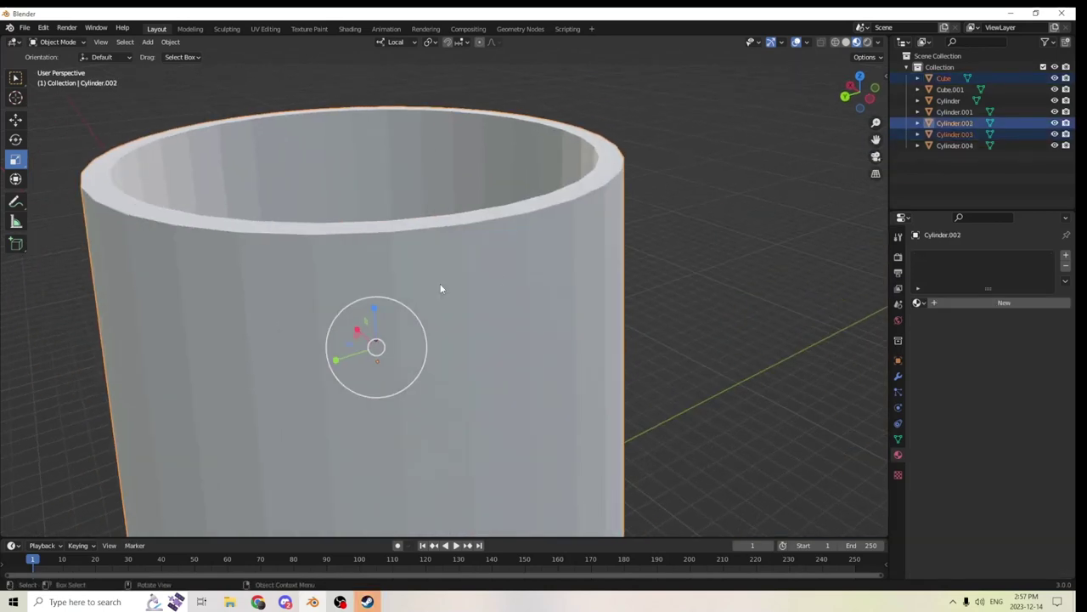
click(19, 121)
middle_drag(144, 166, 159, 199)
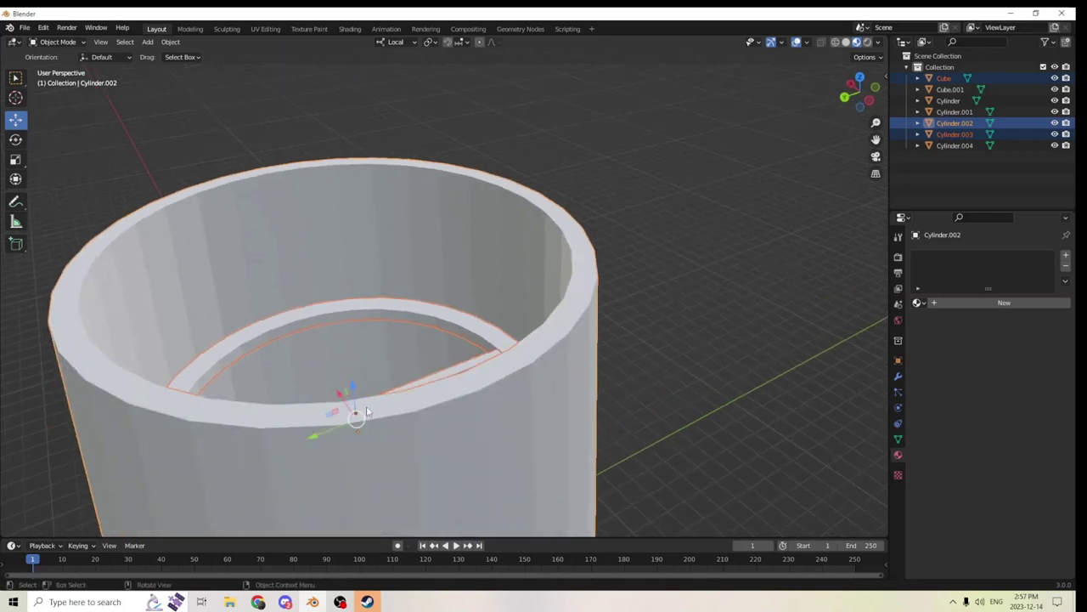
drag(353, 389, 358, 379)
Select the duplicated frame and examine where its top passes through the crossbar
scroll(360, 380, up, 2)
middle_drag(360, 379, 363, 390)
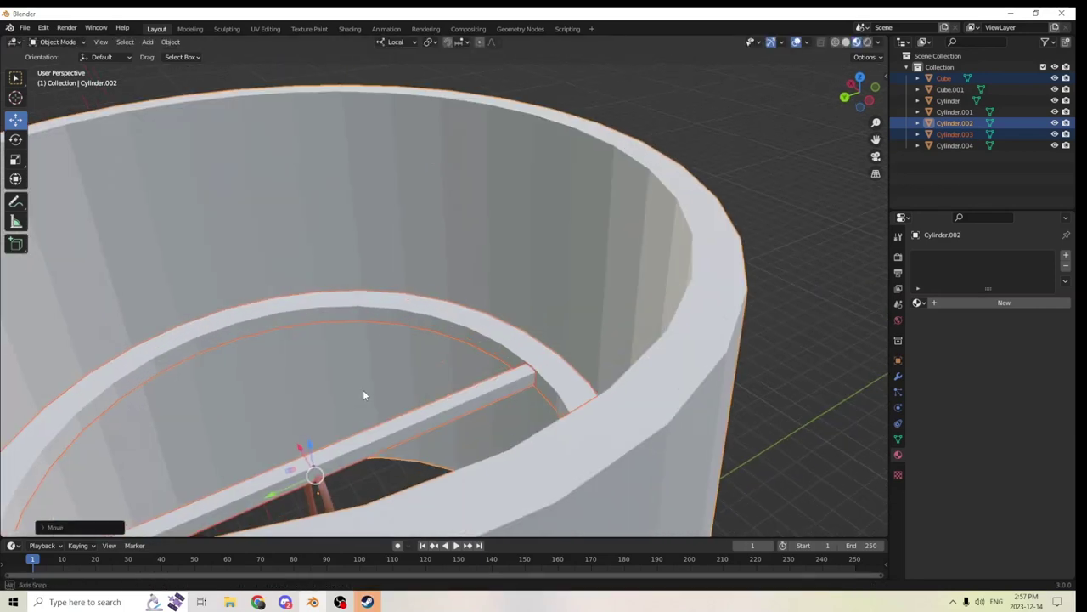
middle_drag(324, 479, 346, 465)
click(540, 473)
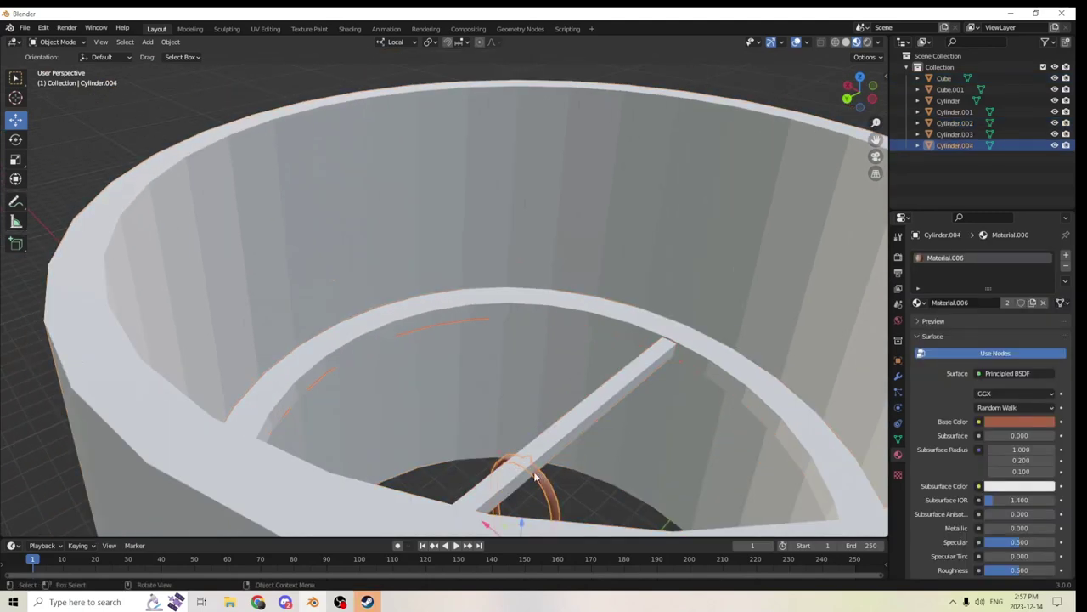
scroll(515, 460, up, 5)
middle_drag(515, 460, 509, 416)
key(KP_Decimal)
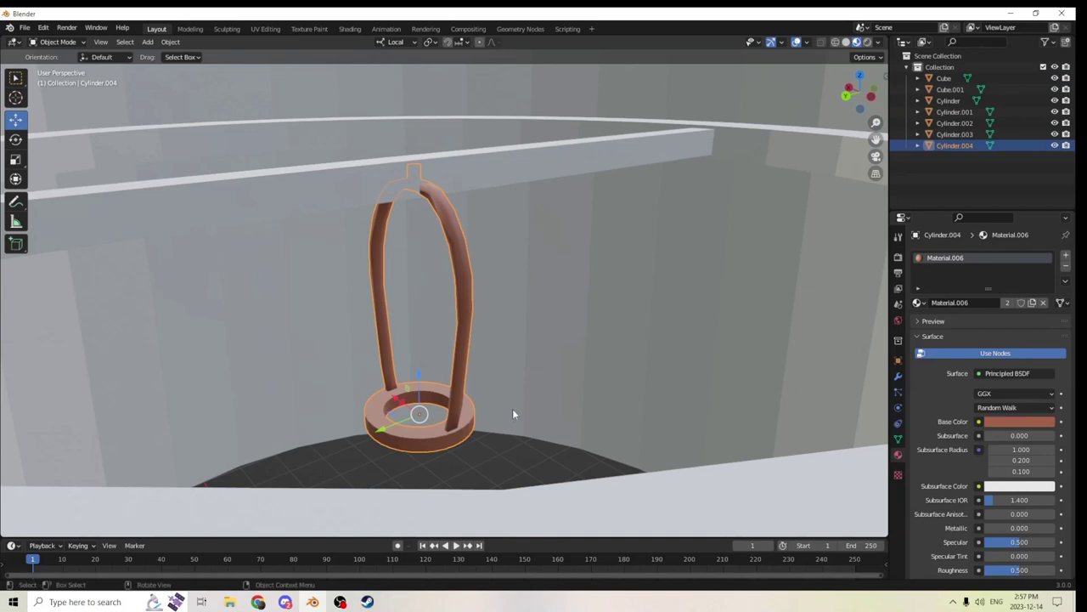
key(Tab)
key(Tab)
Flatten the crossbar and the inner ring along Z so both become thinner
click(382, 179)
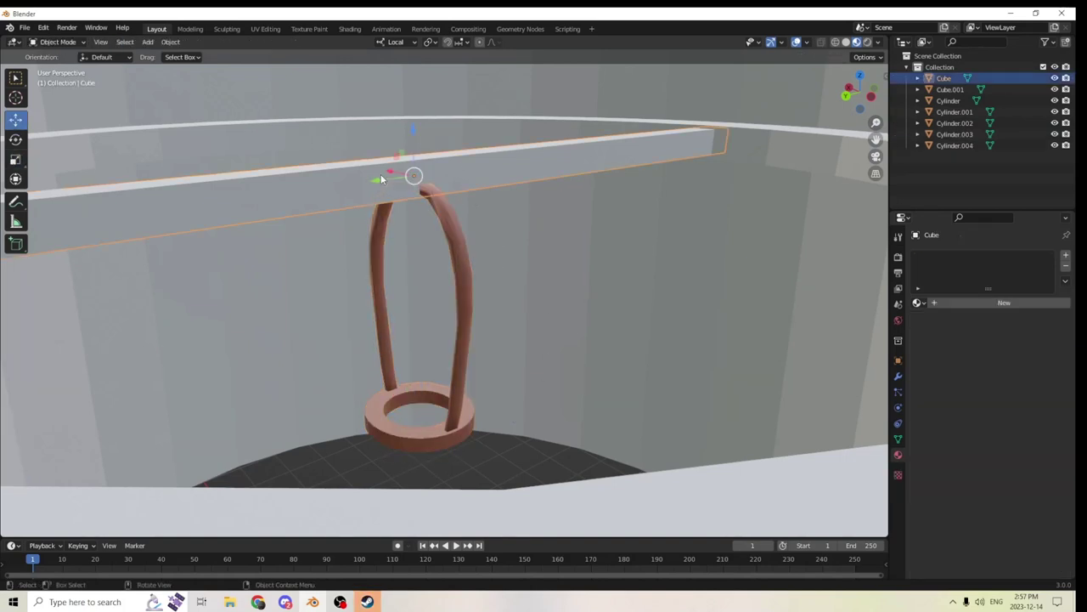
click(15, 161)
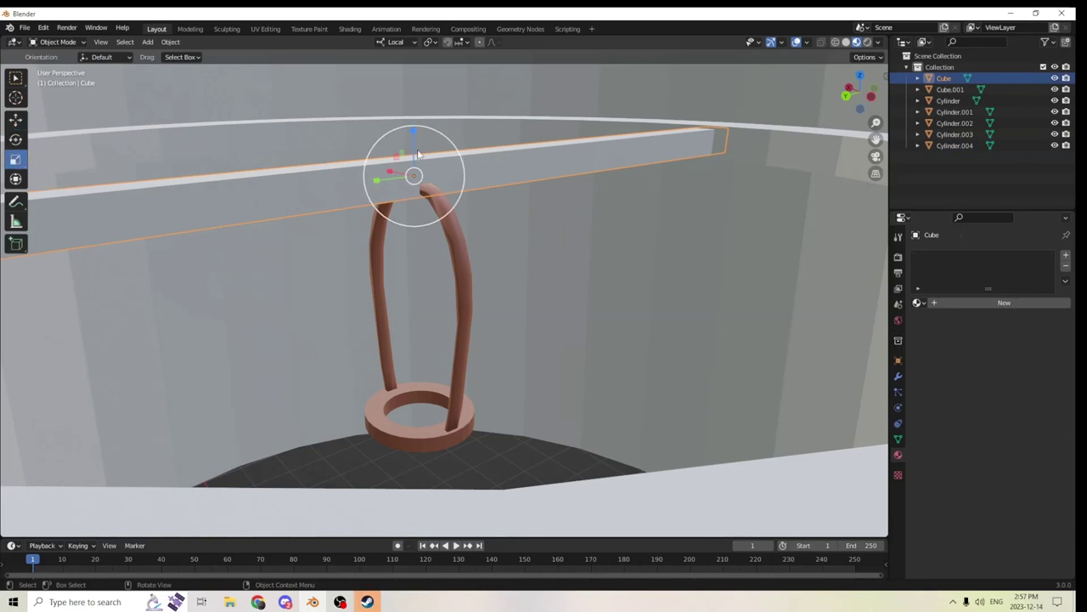
drag(414, 133, 413, 166)
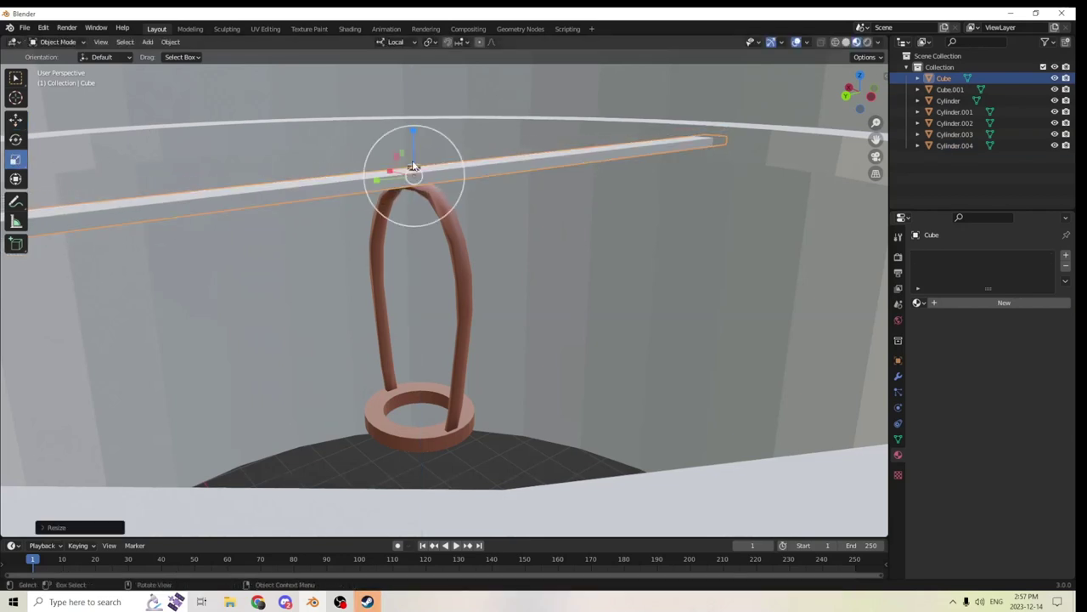
click(683, 142)
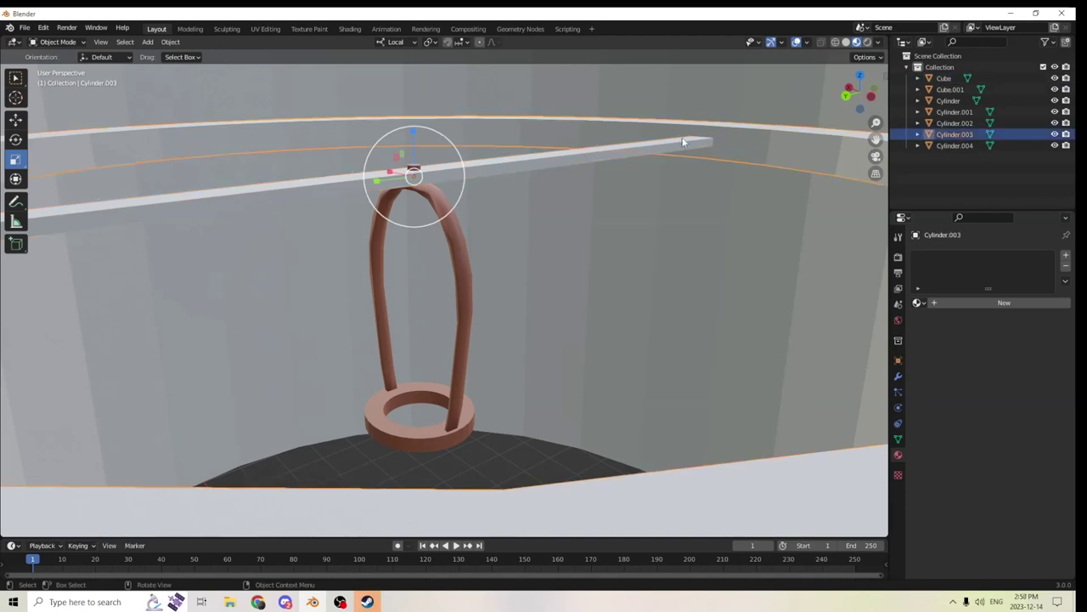
drag(412, 134, 413, 154)
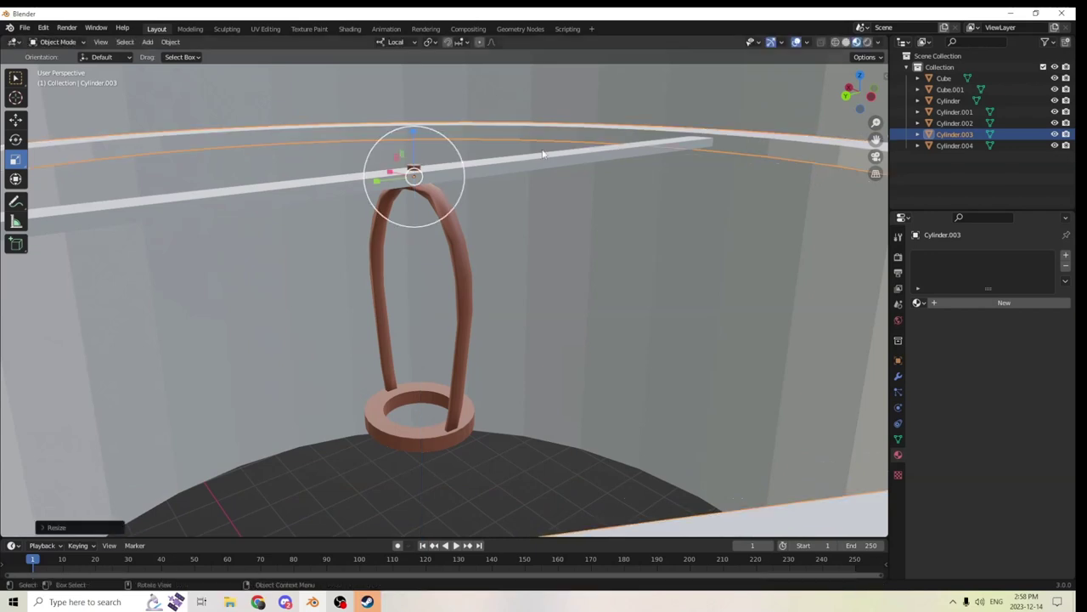
Select the duplicated frame, isolate it for inspection and return to the full scene
click(724, 141)
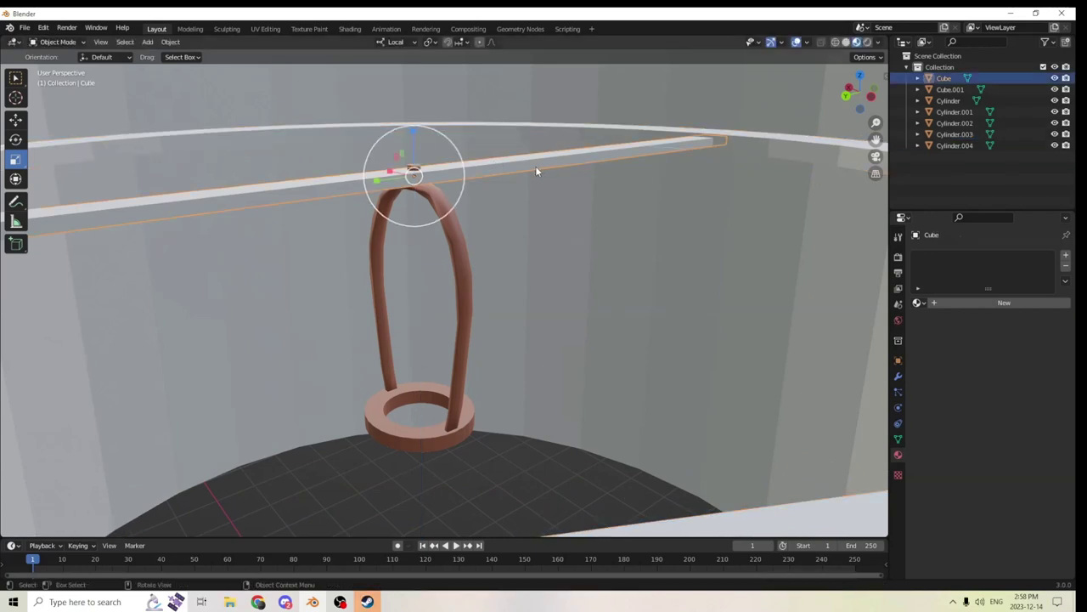
click(410, 184)
click(436, 195)
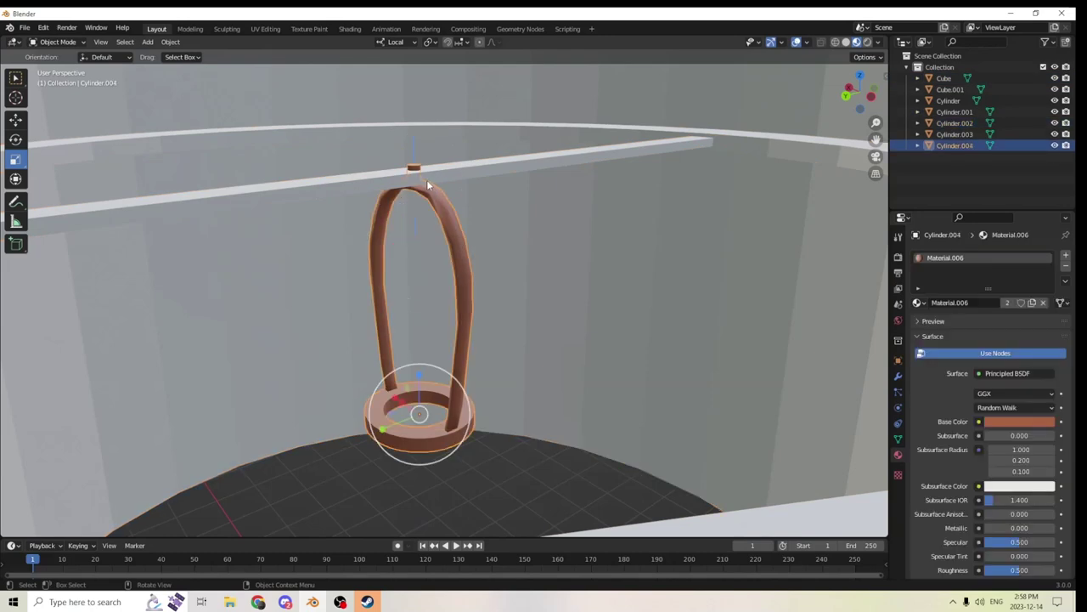
key(KP_Divide)
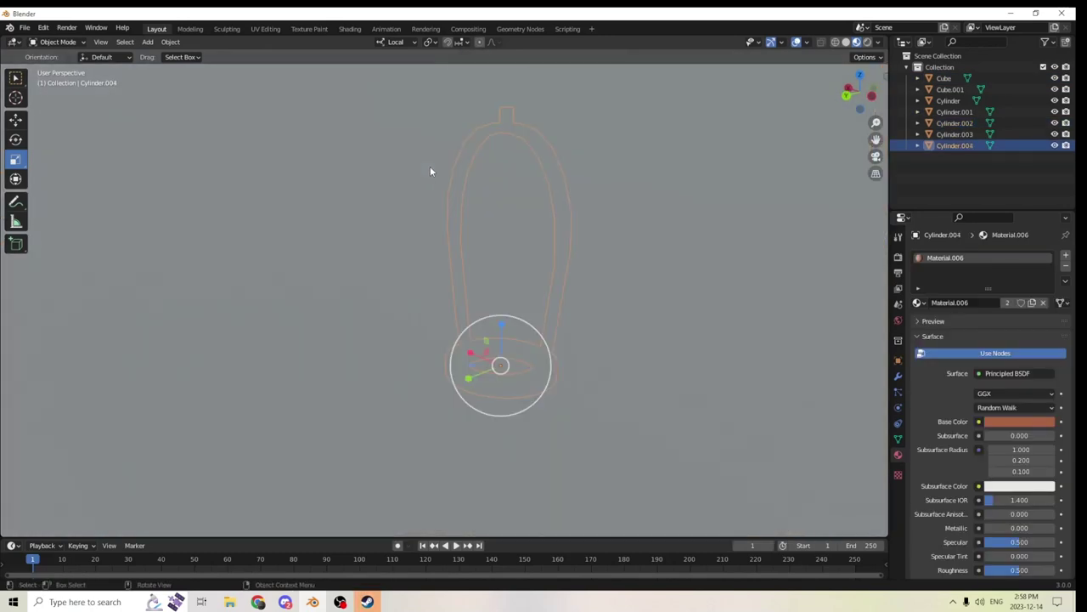
key(KP_Divide)
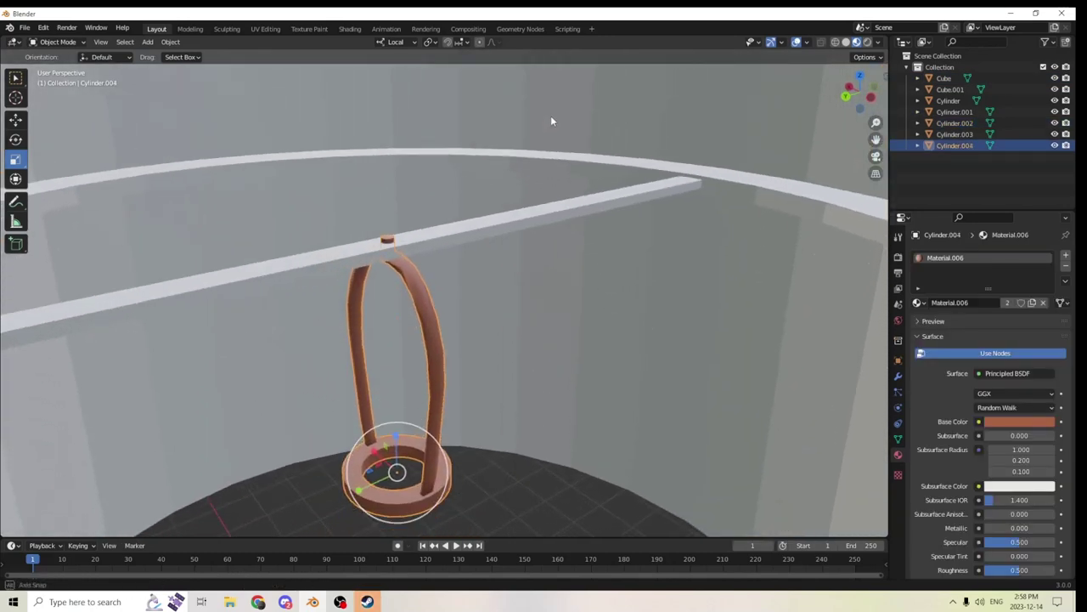
Select the inner ring and the crossbar together and raise them slightly along Z
middle_drag(551, 120, 538, 130)
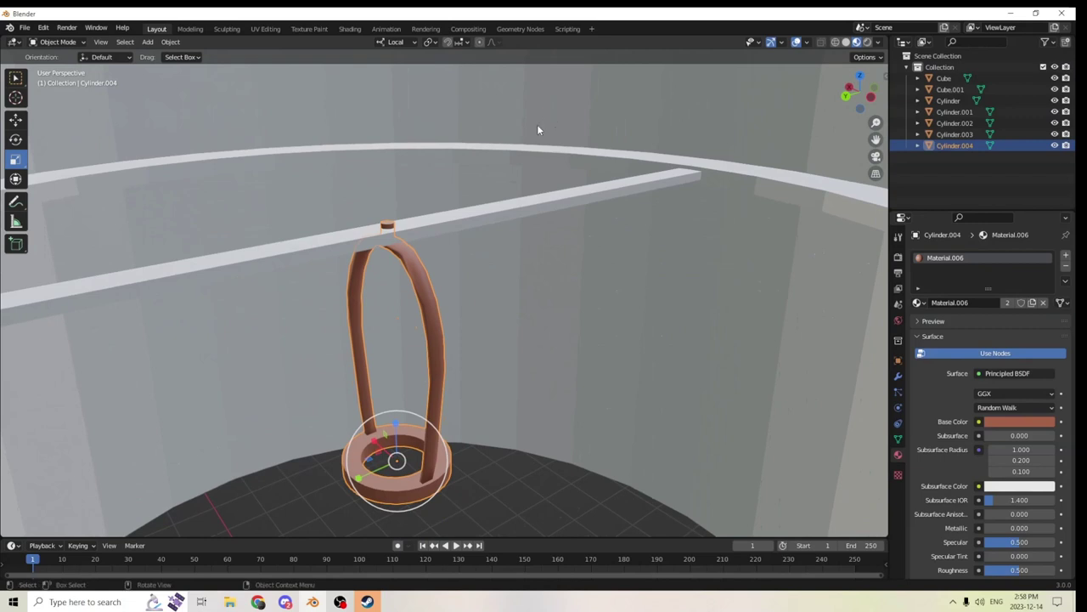
click(730, 182)
shift+click(509, 212)
click(15, 121)
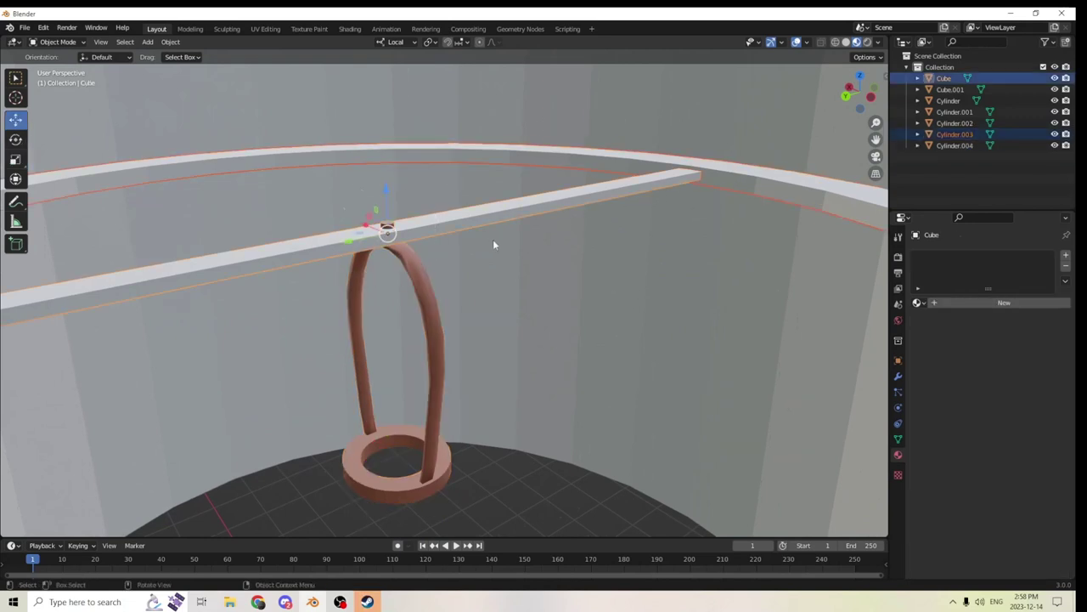
click(381, 178)
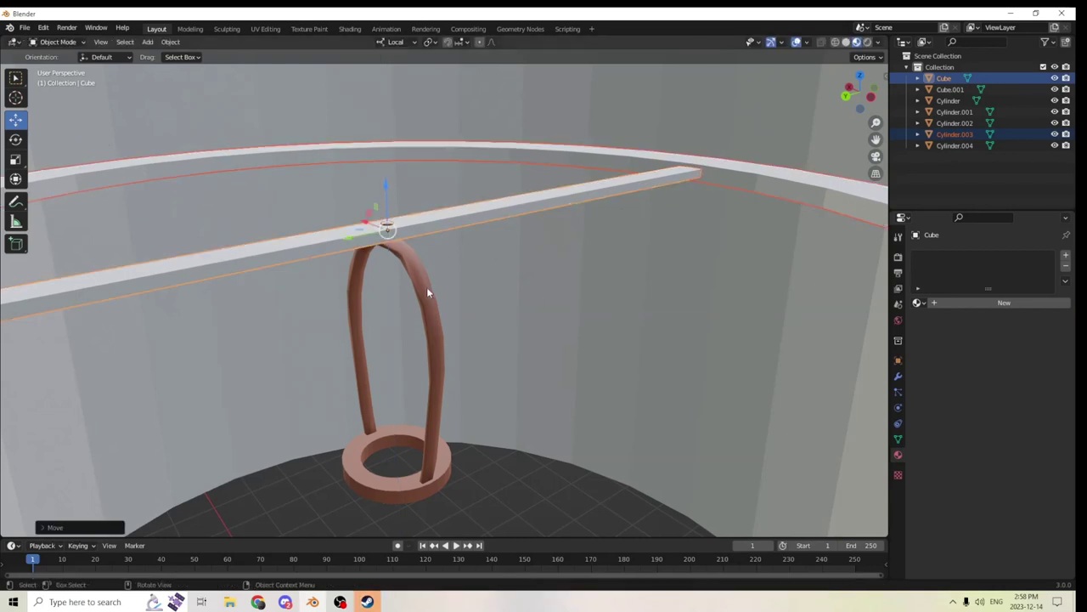
Subtract the duplicated frame from the crossbar with the Bool Tool Auto Boolean Difference
click(428, 286)
shift+click(477, 219)
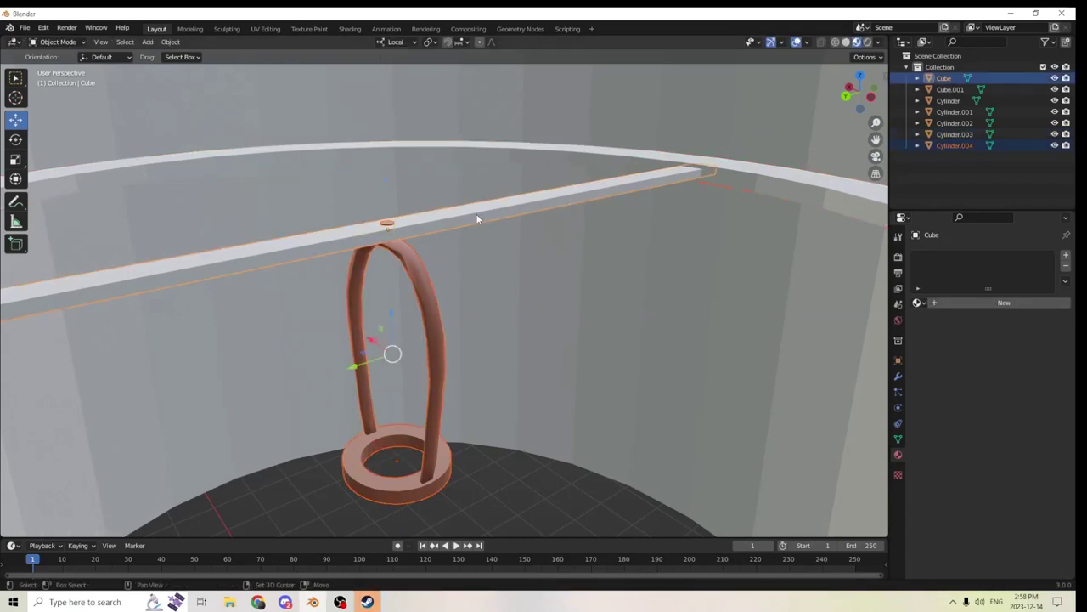
click(170, 41)
mouse_move(204, 394)
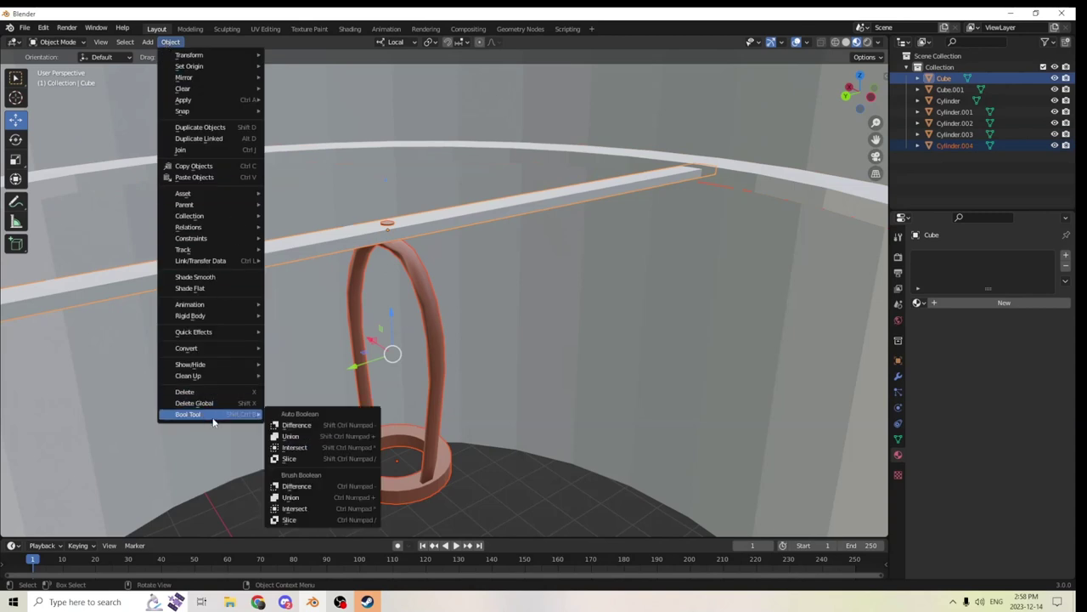
click(299, 434)
Join the crossbar, the inner ring and the lampshade into one object
middle_drag(487, 249, 611, 255)
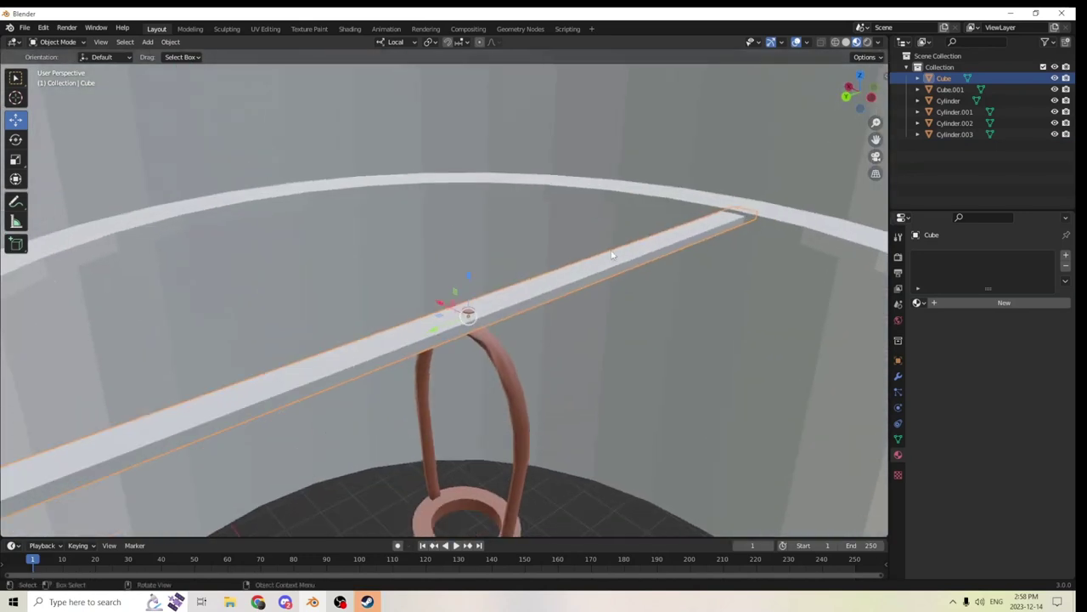
shift+click(691, 201)
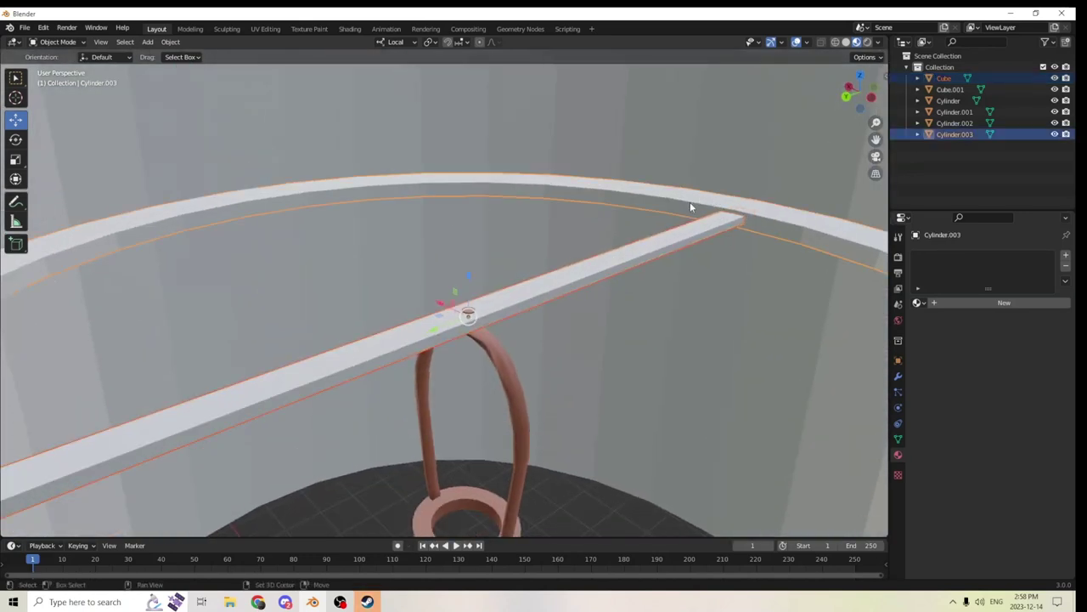
shift+click(701, 152)
key(ctrl+j)
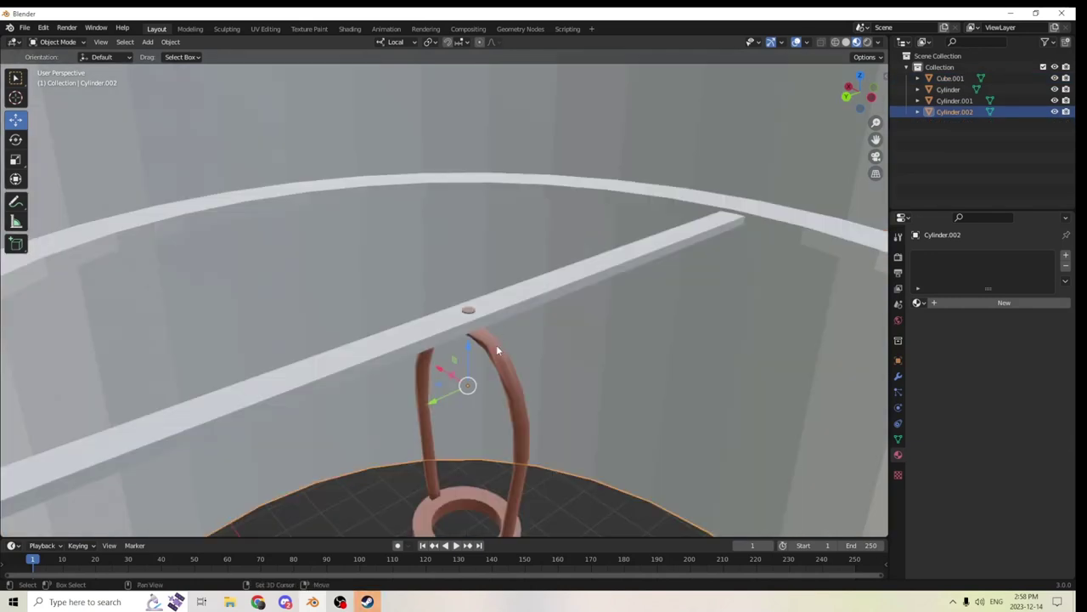
Select the frame together with the joined lampshade and lower both along Z
shift+click(494, 340)
shift+click(514, 289)
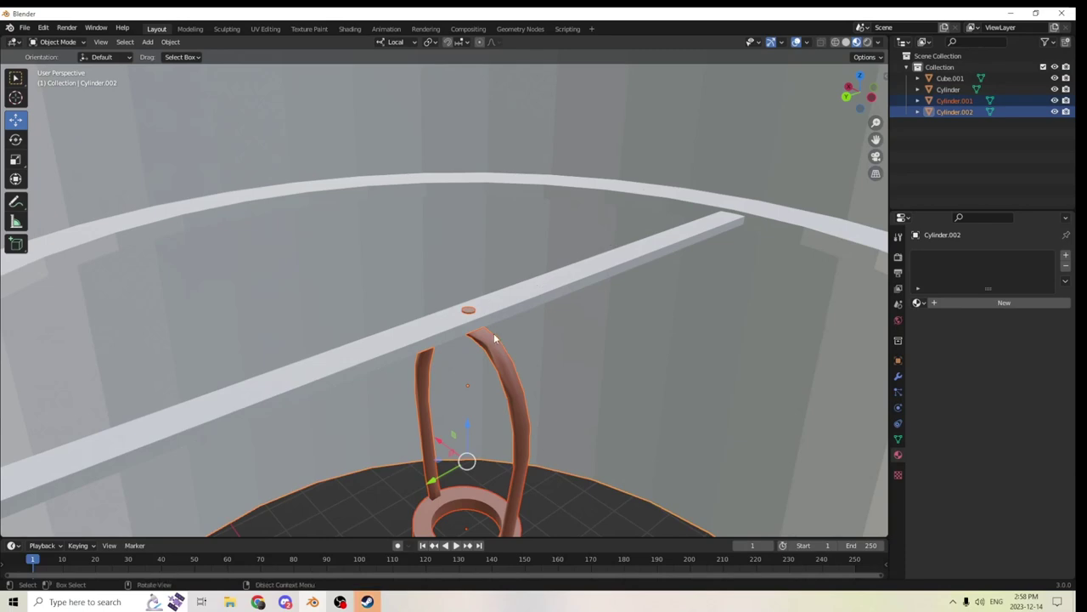
scroll(464, 286, down, 5)
middle_drag(464, 287, 435, 283)
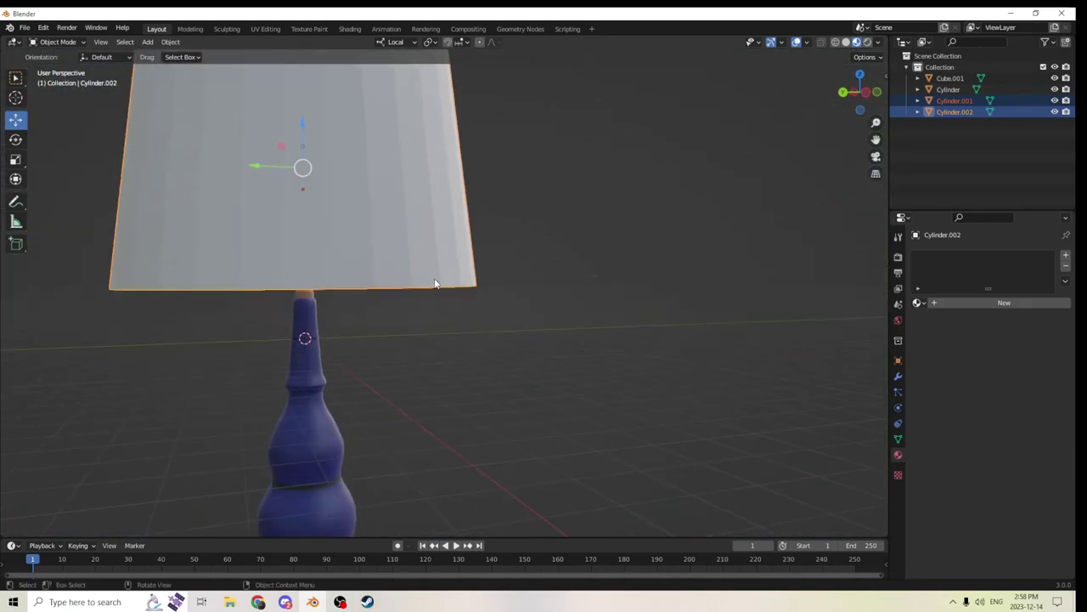
drag(298, 118, 304, 197)
Lower the frame and lampshade further along Z until the frame's base ring surrounds the socket just below the bulb
middle_drag(304, 212, 365, 196)
scroll(367, 198, up, 4)
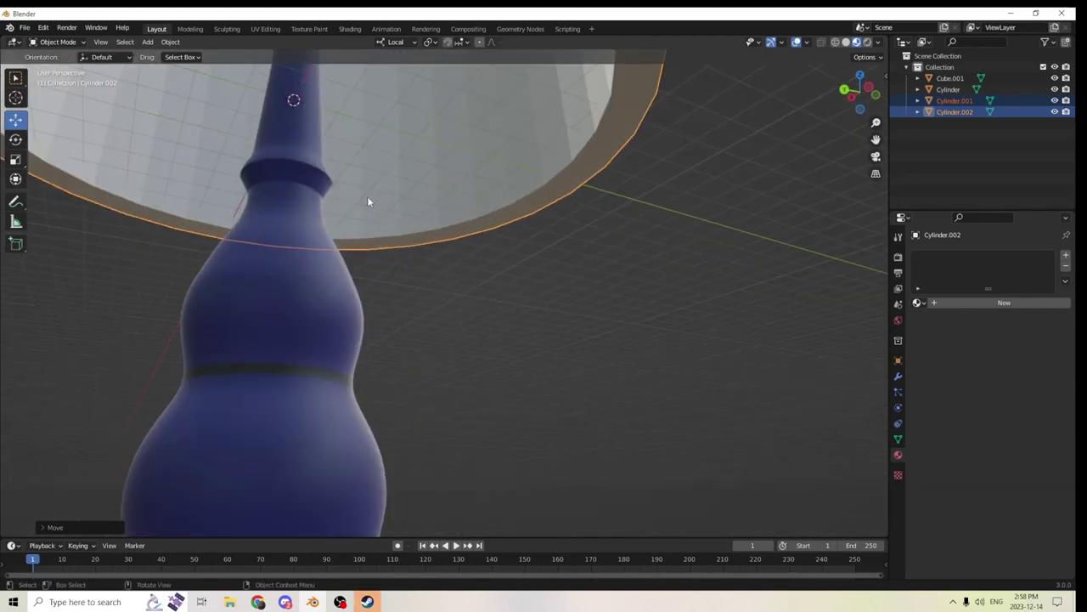
scroll(370, 191, down, 2)
scroll(370, 185, down, 2)
middle_drag(352, 145, 353, 164)
scroll(354, 165, up, 2)
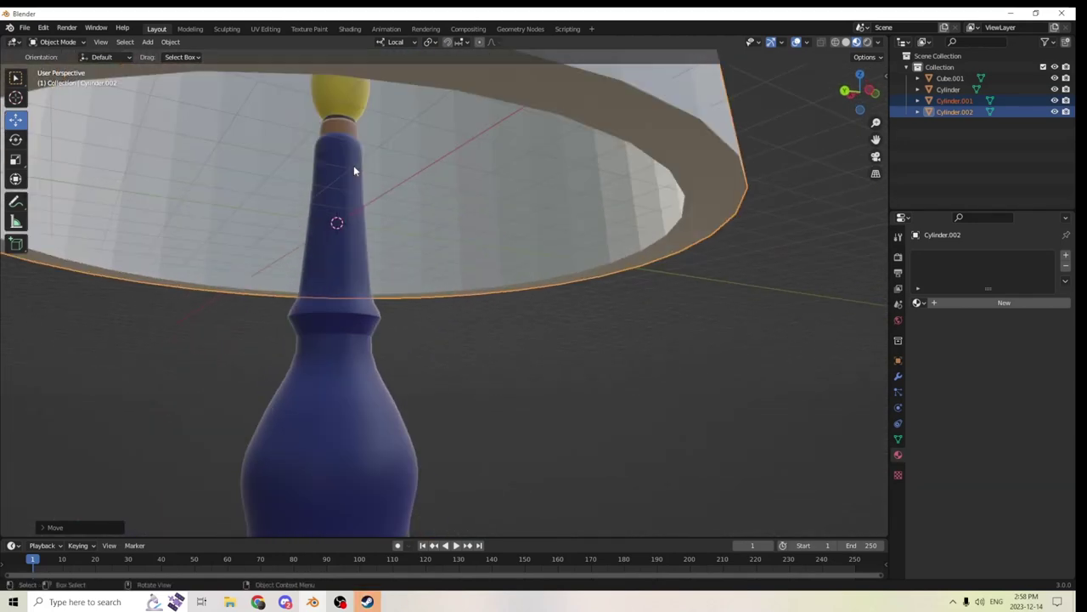
shift+middle_drag(733, 64, 765, 165)
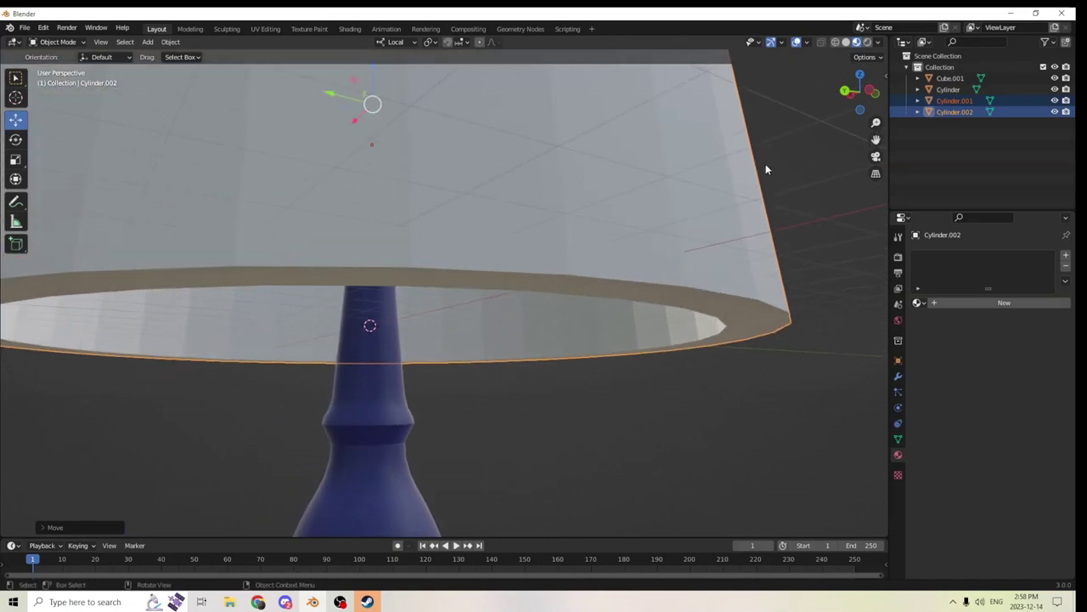
scroll(681, 170, up, 2)
shift+middle_drag(680, 169, 672, 184)
scroll(673, 182, up, 2)
scroll(673, 186, down, 5)
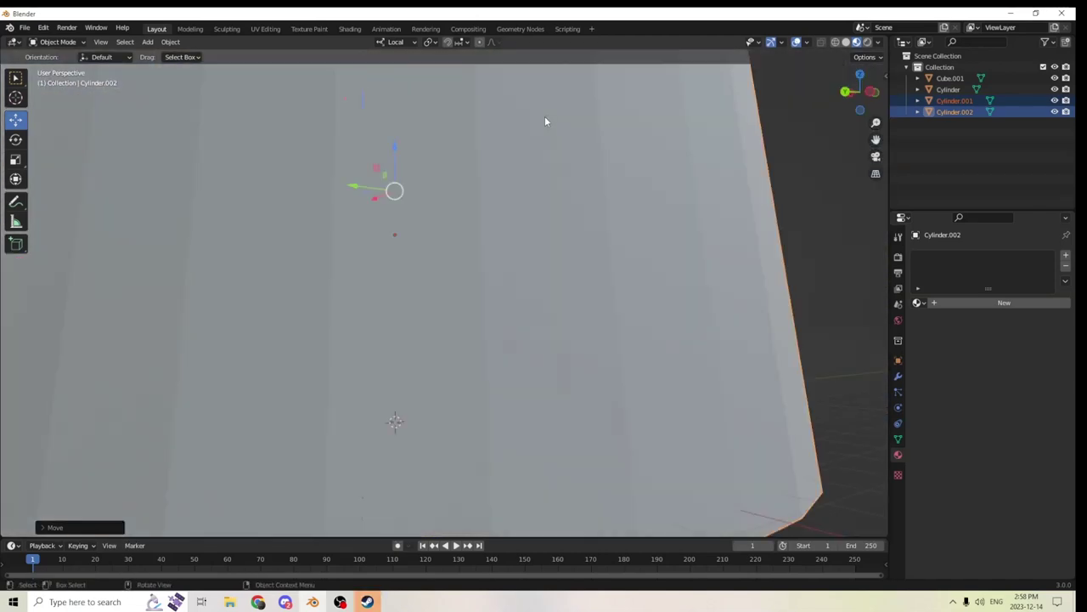
shift+middle_drag(517, 106, 544, 170)
scroll(544, 172, up, 5)
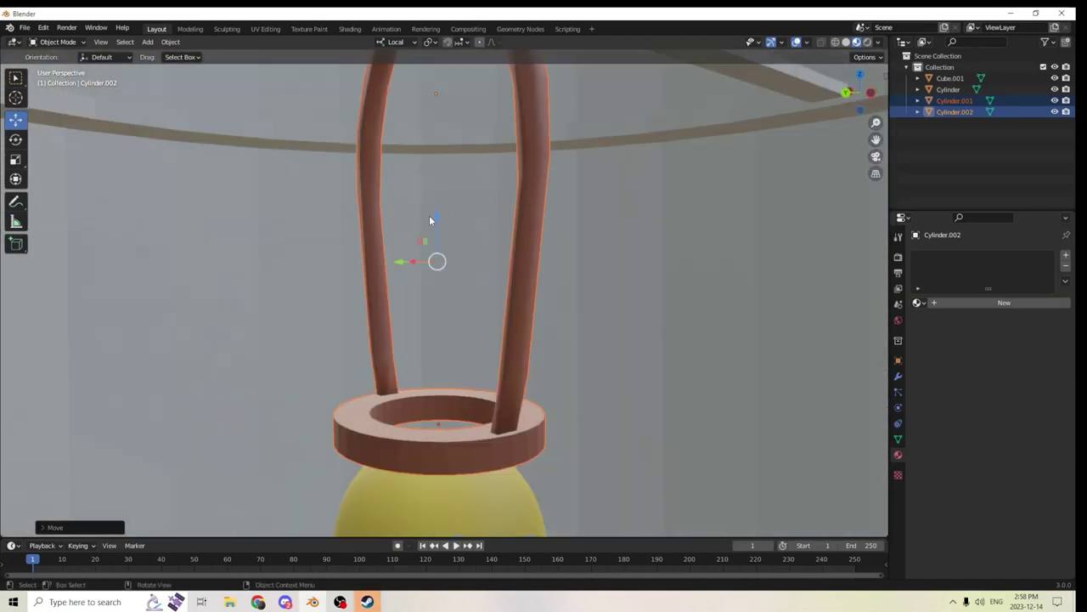
drag(430, 220, 416, 566)
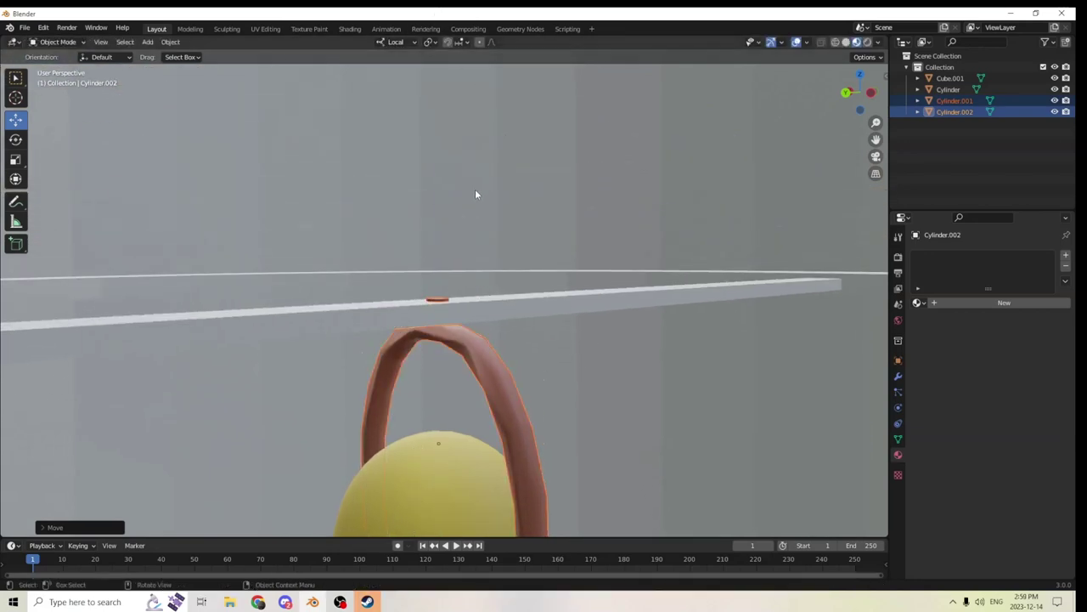
mouse_move(476, 190)
middle_down()
mouse_move(469, 165)
mouse_move(466, 182)
middle_up()
drag(393, 243, 388, 236)
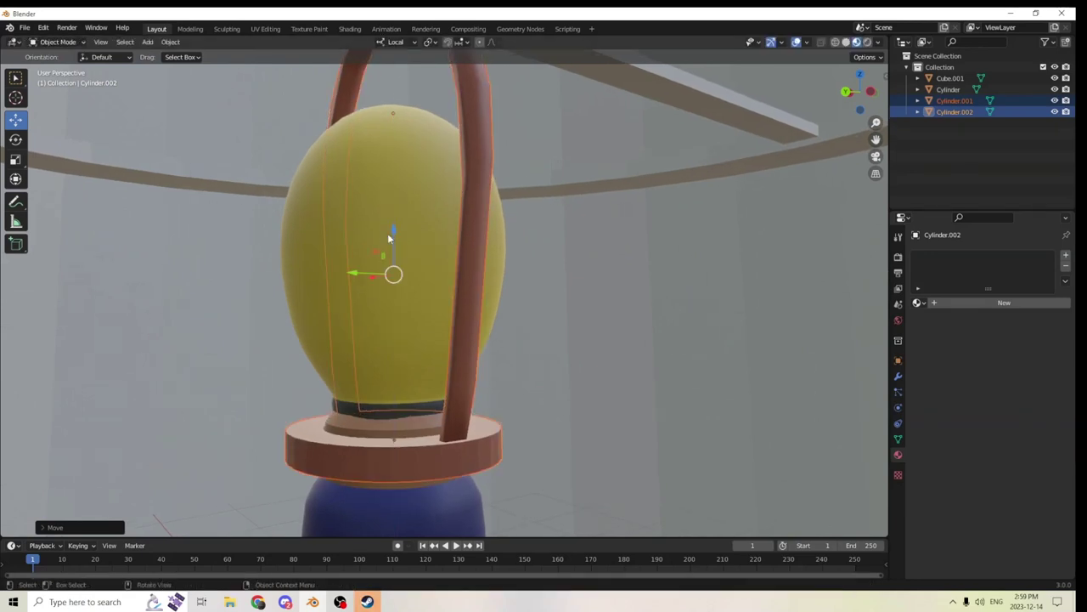
Scale the frame and lampshade down together so the shade better fits the lamp body
middle_drag(388, 238, 397, 162)
scroll(388, 230, down, 1)
scroll(410, 255, down, 5)
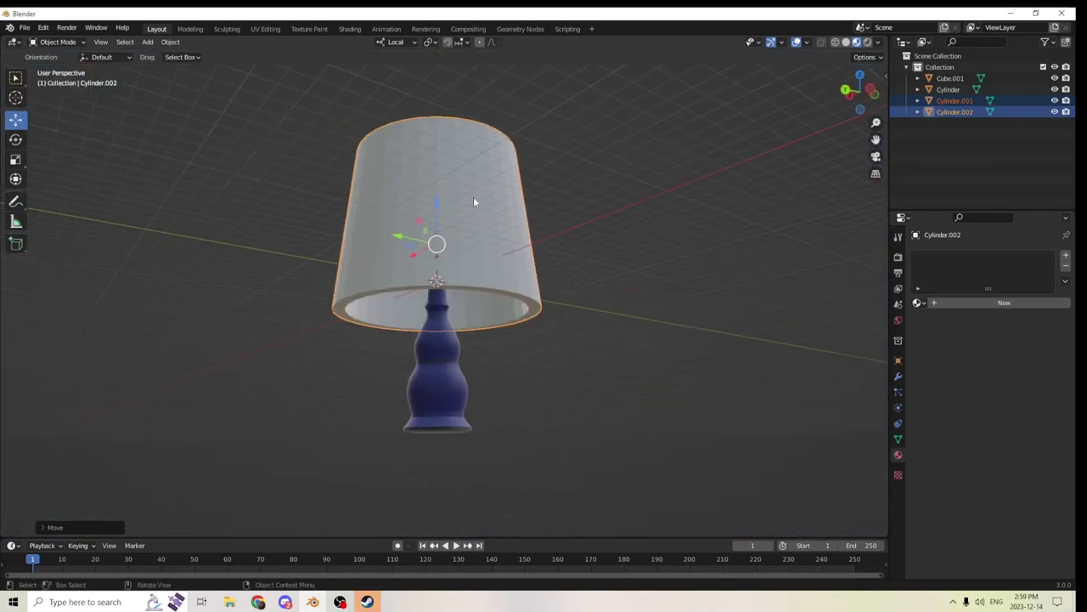
middle_drag(475, 202, 691, 219)
key(g)
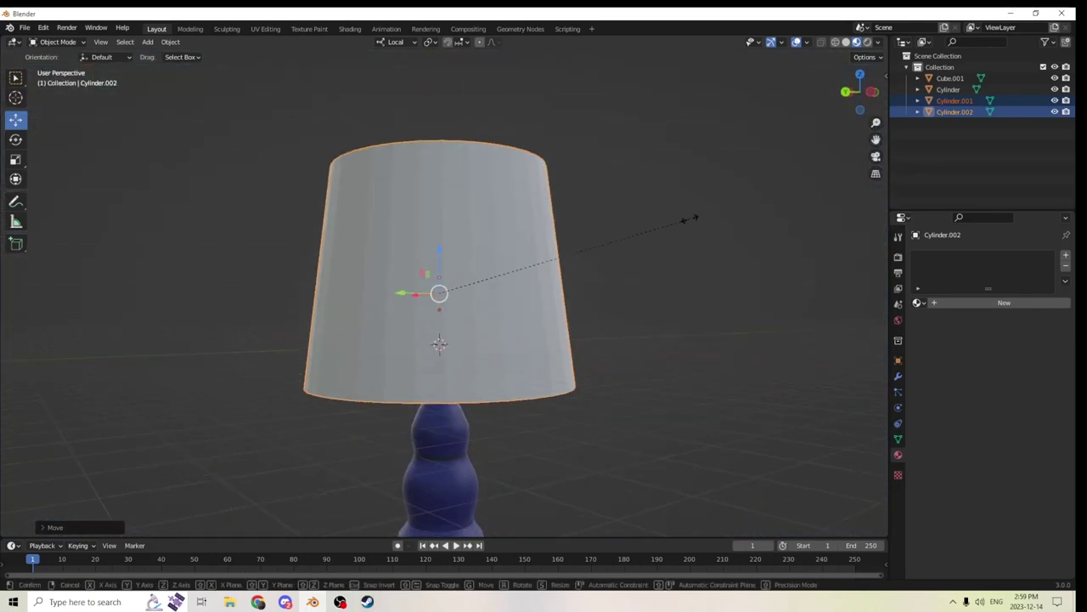
click(586, 219)
Move the scaled frame and lampshade together along the local Z axis to adjust their height over the bulb
scroll(587, 218, up, 4)
middle_drag(593, 199, 509, 85)
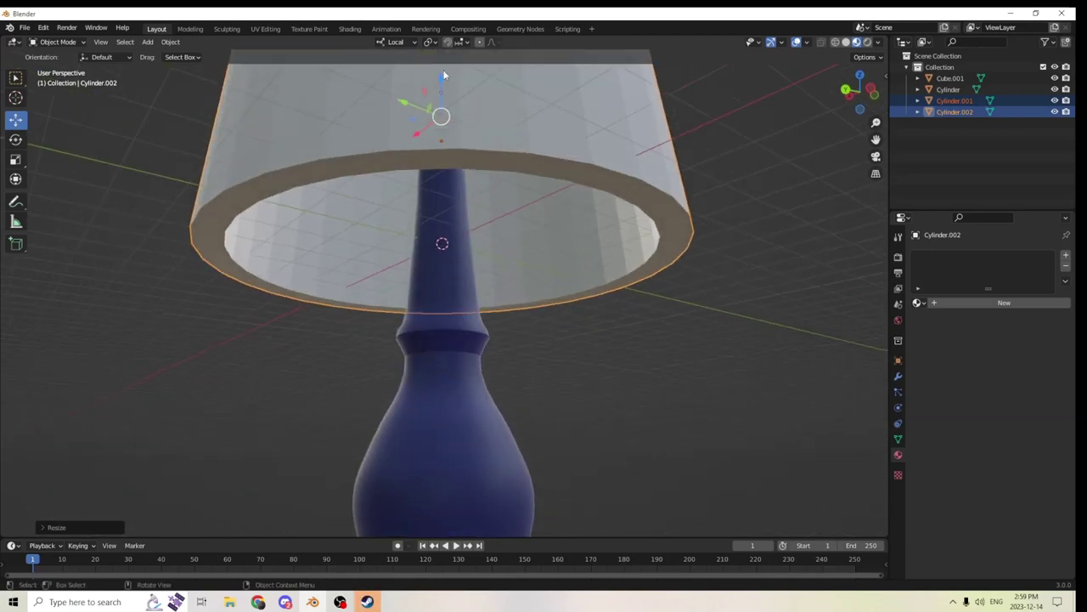
middle_drag(444, 76, 436, 144)
scroll(437, 144, up, 1)
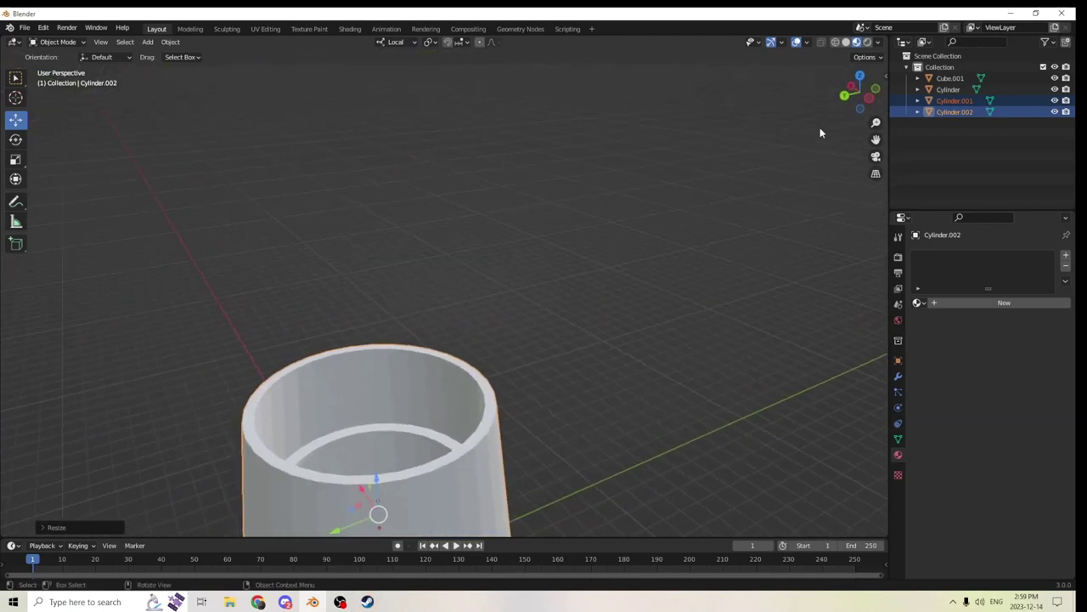
drag(875, 139, 884, 14)
middle_drag(784, 187, 474, 324)
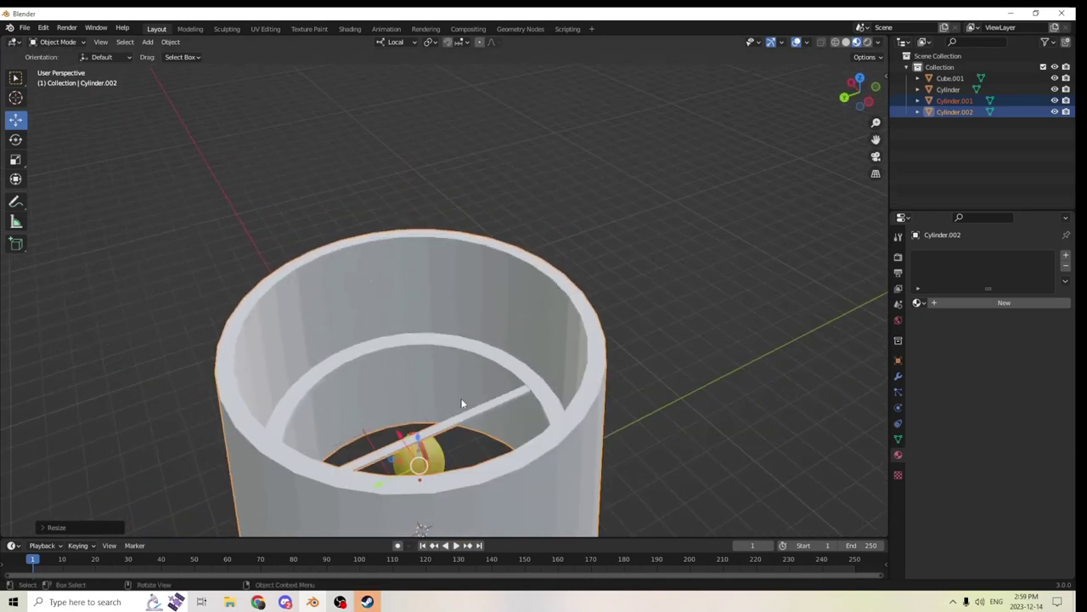
key(g)
key(z)
key(z)
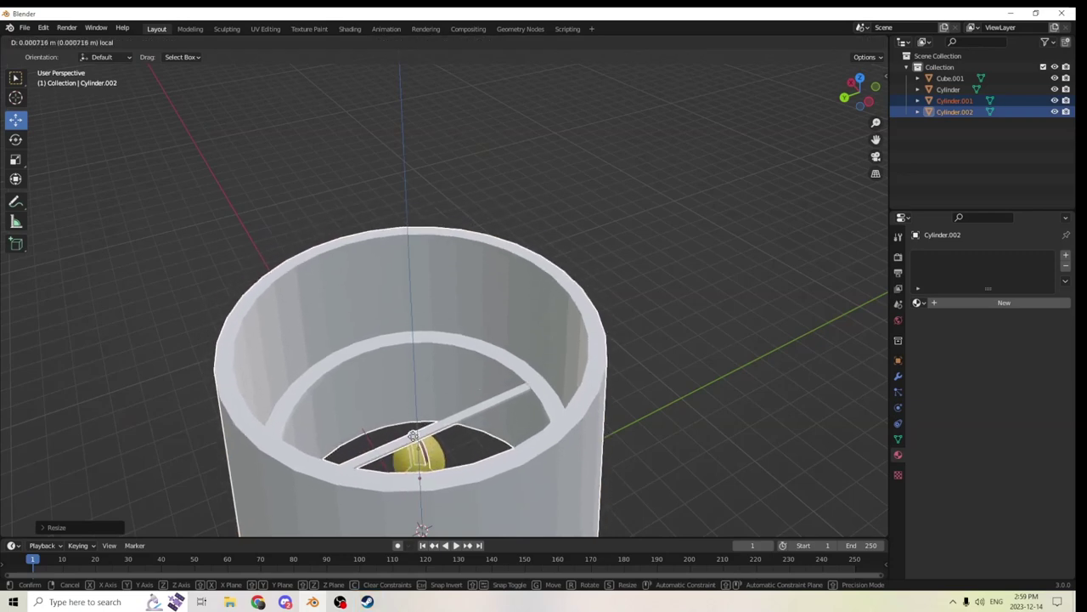
click(437, 397)
In Edit Mode, select only the linked frame mesh and scale it up about 1.5 times to clear the bulb
scroll(437, 397, up, 2)
mouse_move(436, 392)
middle_down()
mouse_move(440, 326)
mouse_move(441, 389)
mouse_move(446, 379)
middle_up()
scroll(440, 326, up, 4)
scroll(441, 355, up, 2)
scroll(437, 377, down, 2)
key(Tab)
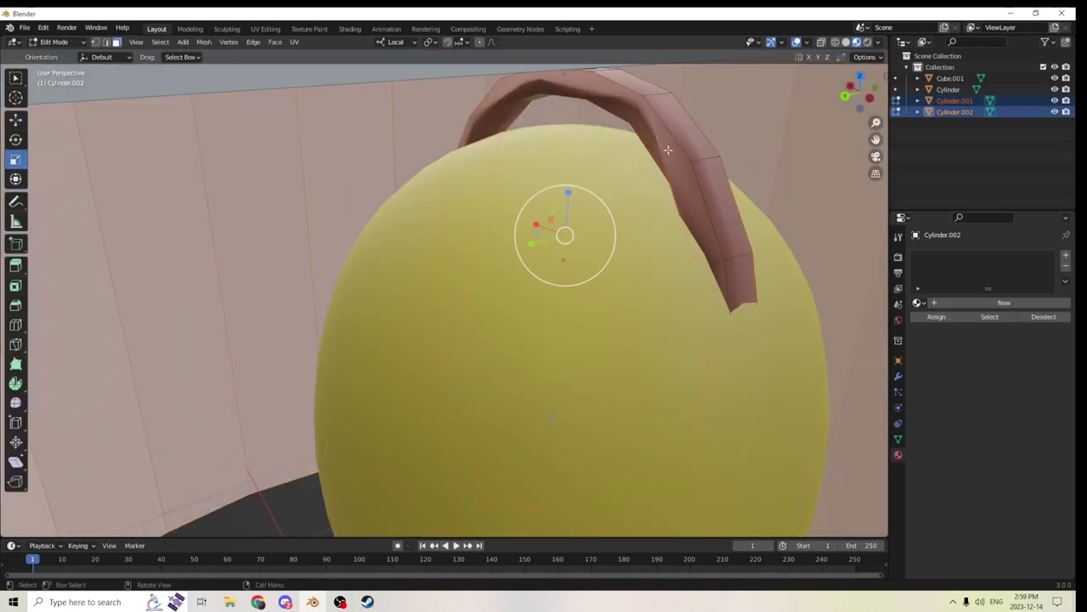
scroll(714, 200, down, 8)
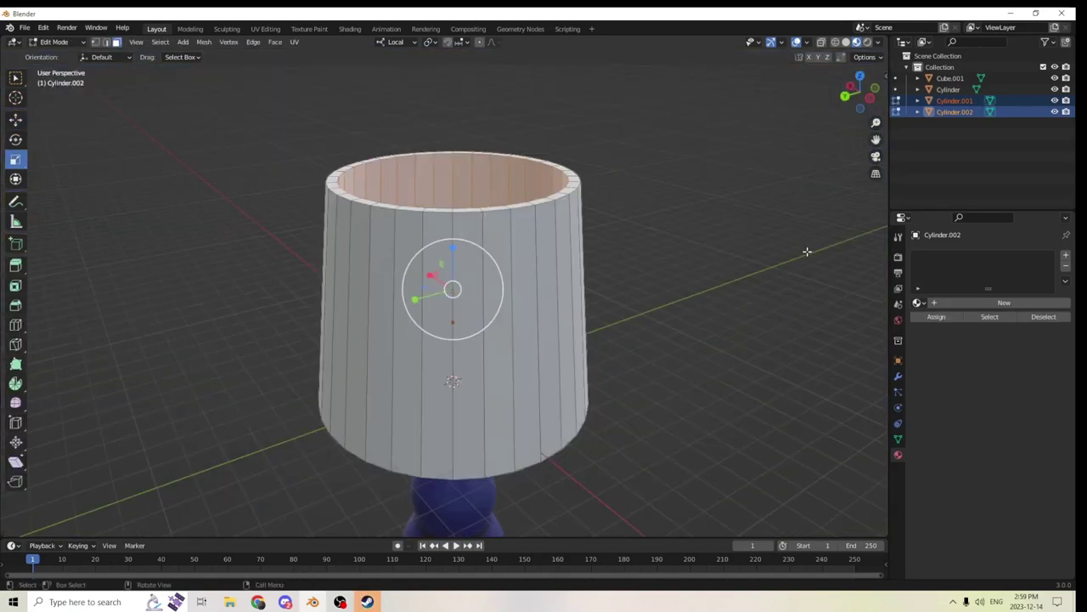
click(806, 252)
scroll(751, 289, up, 8)
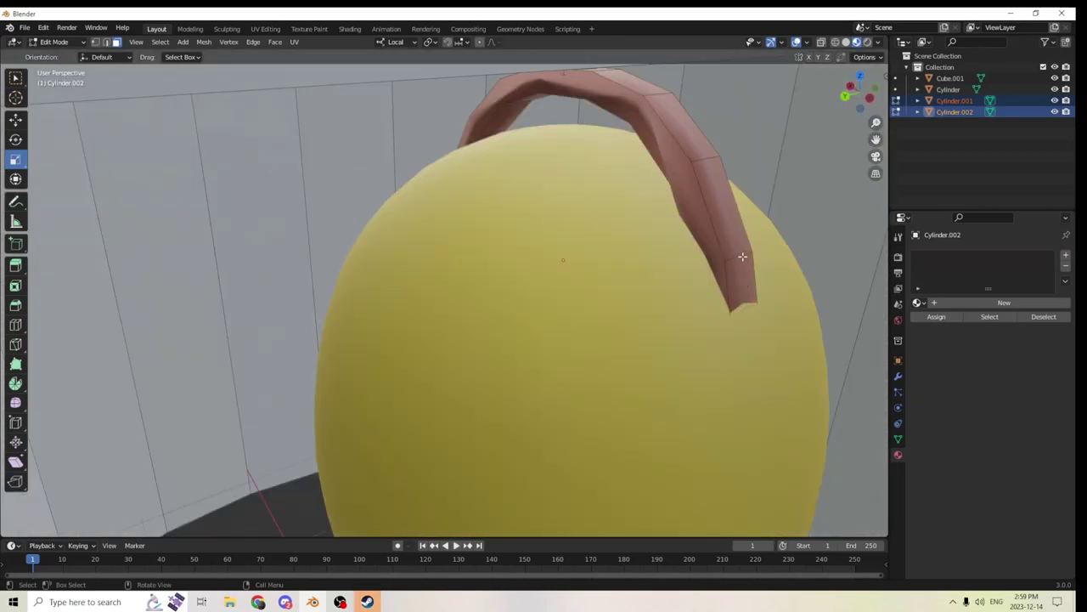
key(l)
key(s)
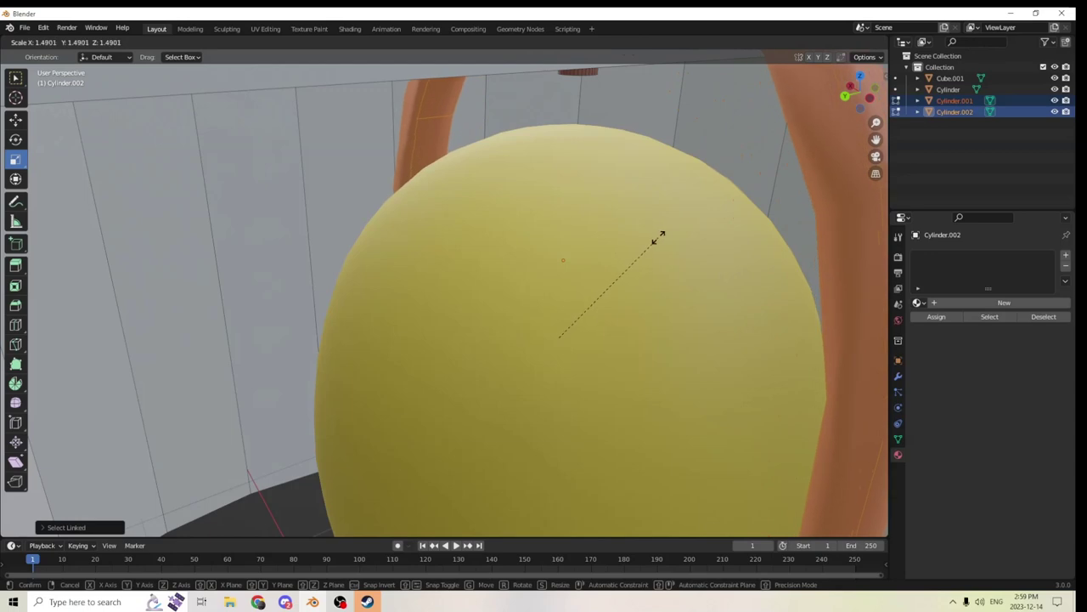
click(655, 235)
Select the crossbar's top face, examine how the enlarged frame meets the crossbar, and return to Object Mode
scroll(658, 229, down, 8)
middle_drag(658, 230, 662, 262)
click(507, 398)
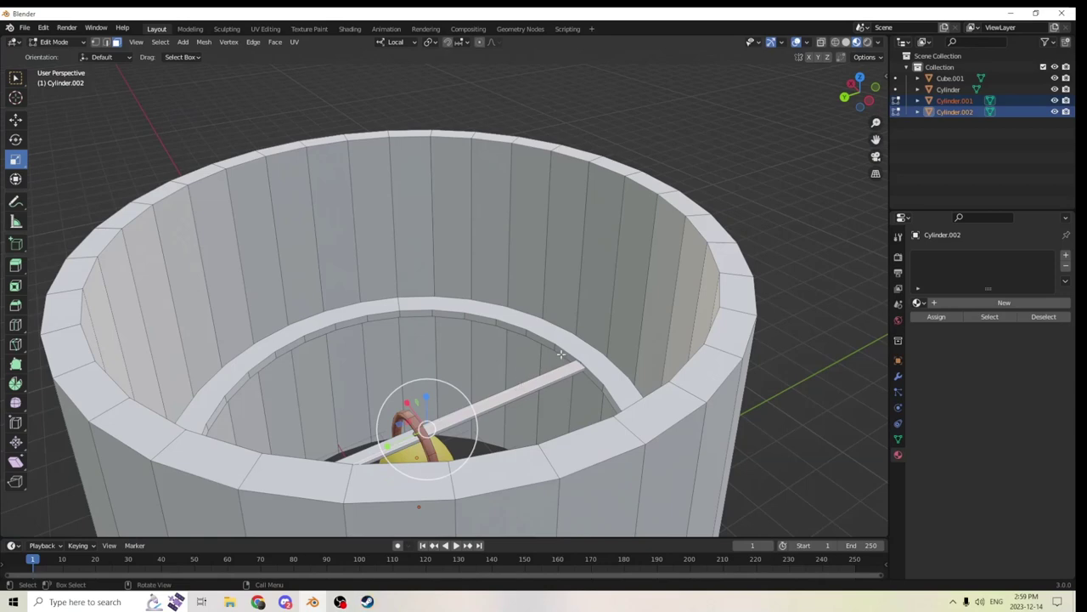
shift+middle_drag(547, 361, 563, 345)
scroll(564, 347, up, 2)
scroll(563, 345, down, 4)
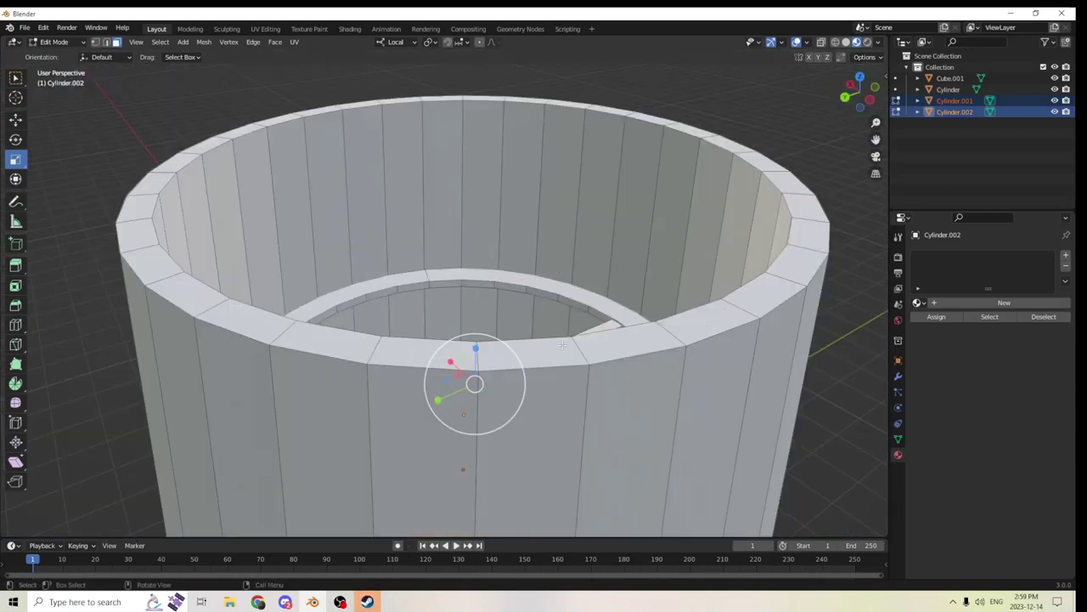
middle_drag(555, 286, 550, 246)
key(Tab)
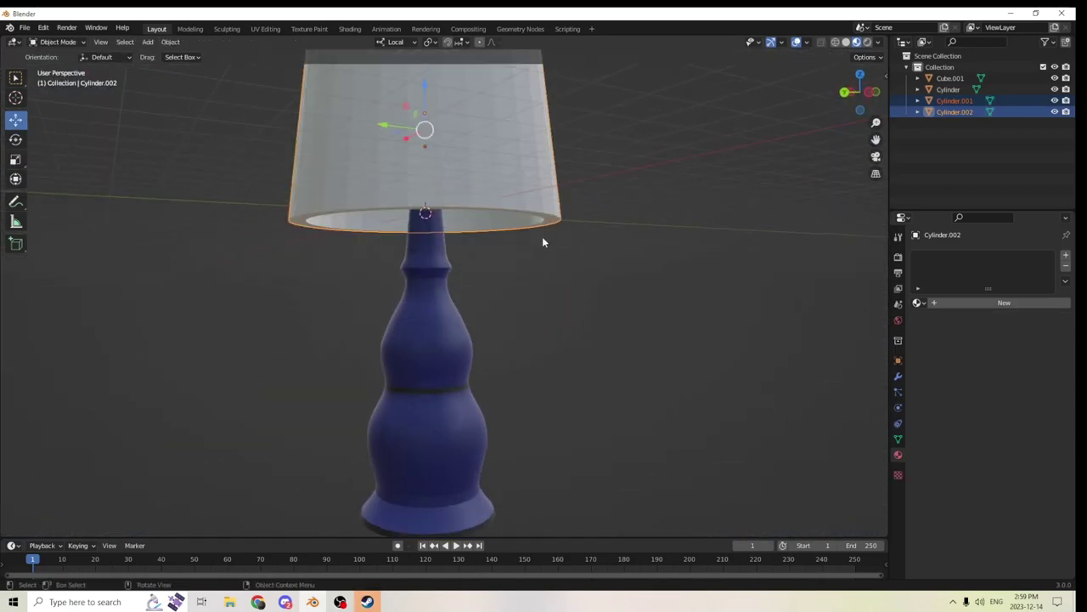
Add a horizontal loop cut around the lampshade in Edit Mode and slide it close to the lower rim
scroll(459, 213, up, 3)
key(Tab)
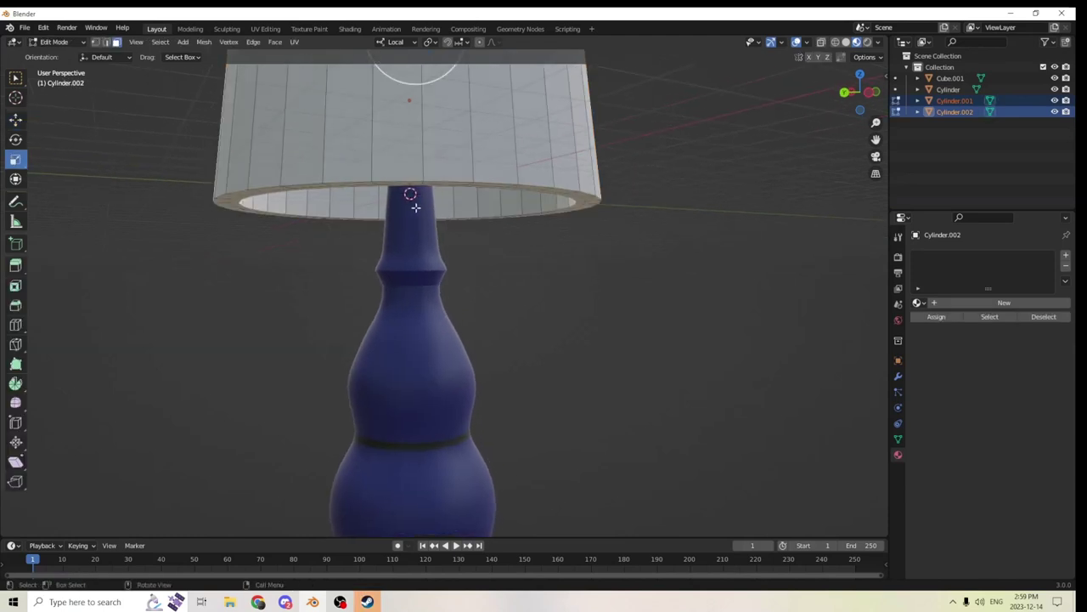
key(ctrl+r)
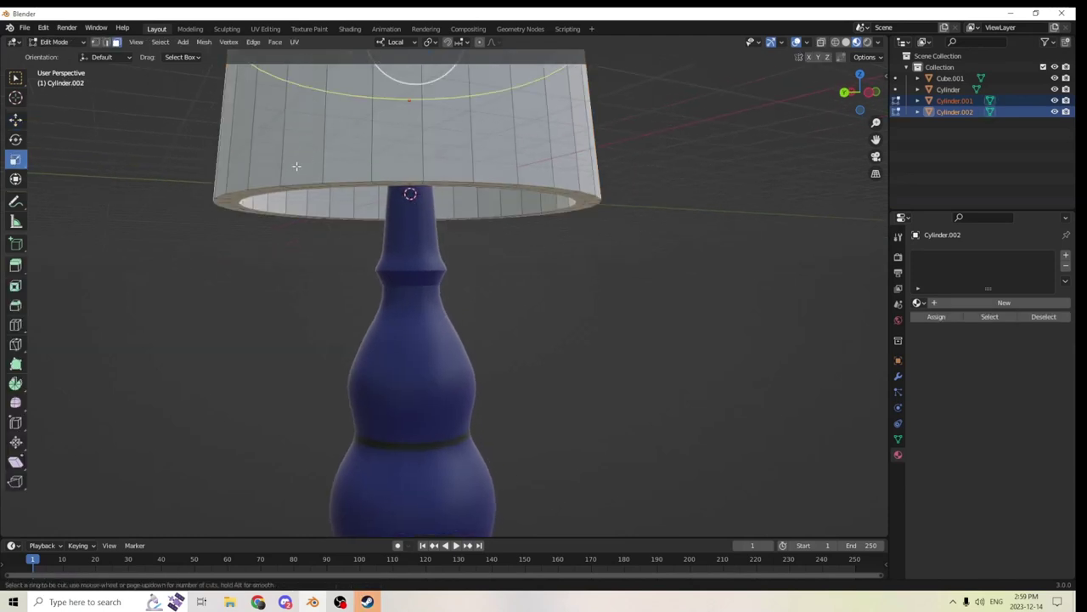
click(297, 165)
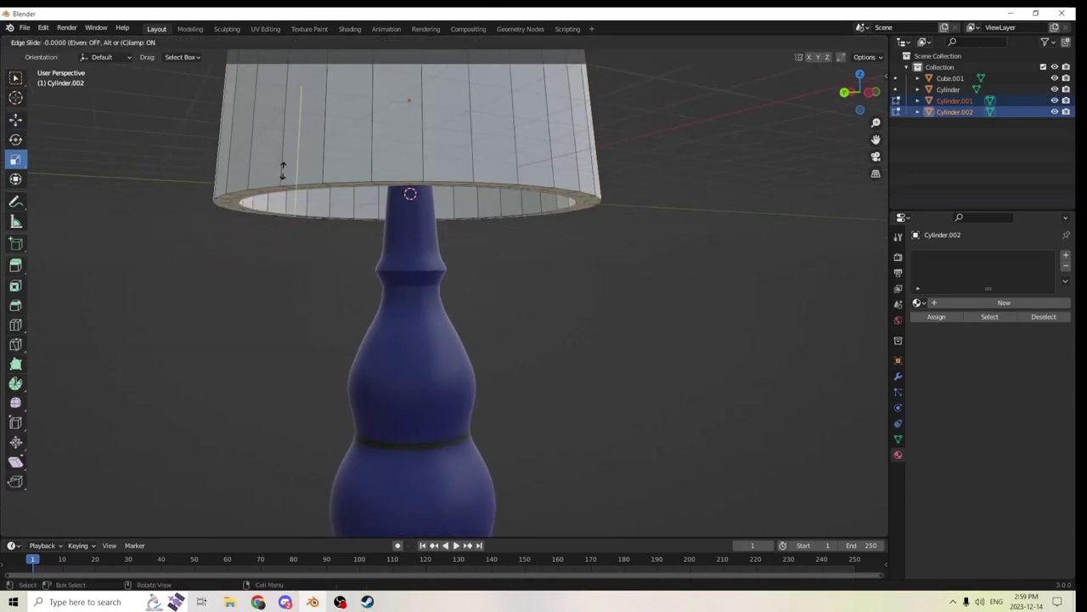
click(300, 349)
middle_drag(301, 348, 307, 260)
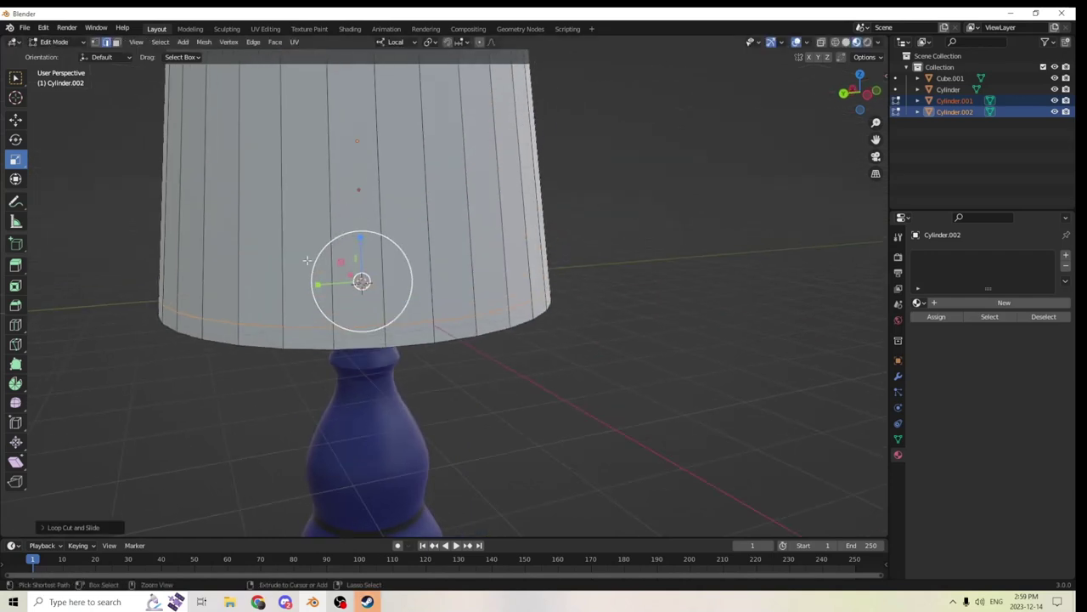
key(Tab)
middle_drag(619, 224, 639, 226)
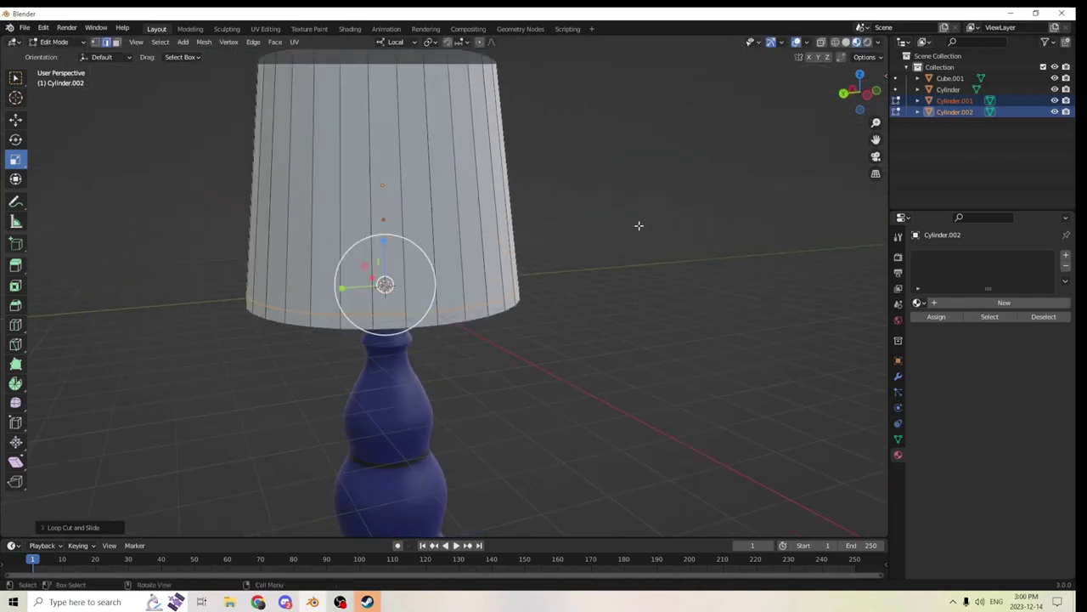
Return to Object Mode with only the lampshade selected and add a Subdivision Surface modifier to it
right_click(409, 222)
click(382, 219)
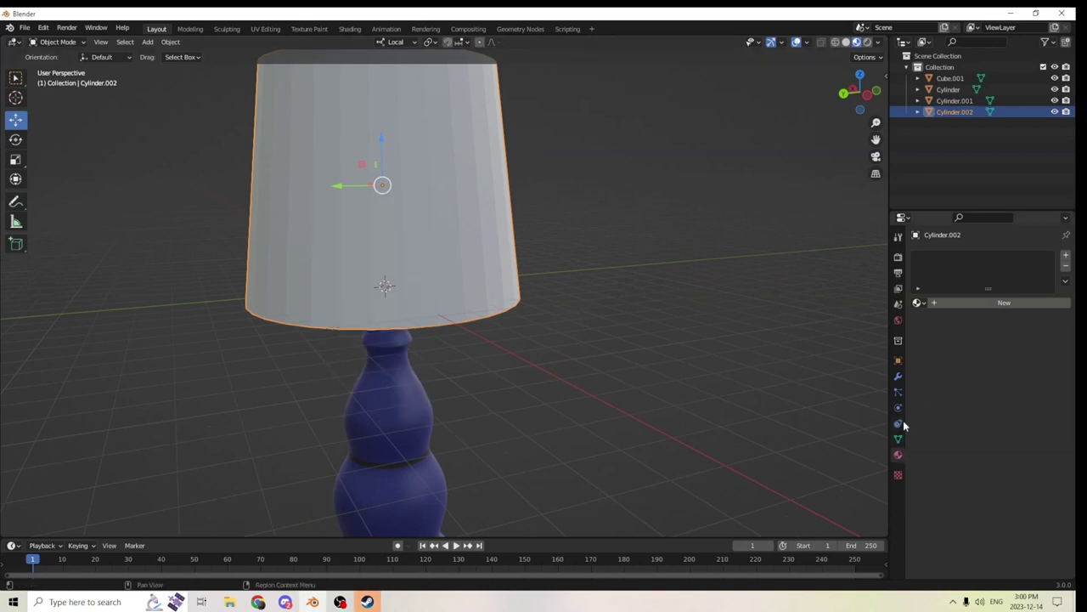
click(898, 375)
click(954, 258)
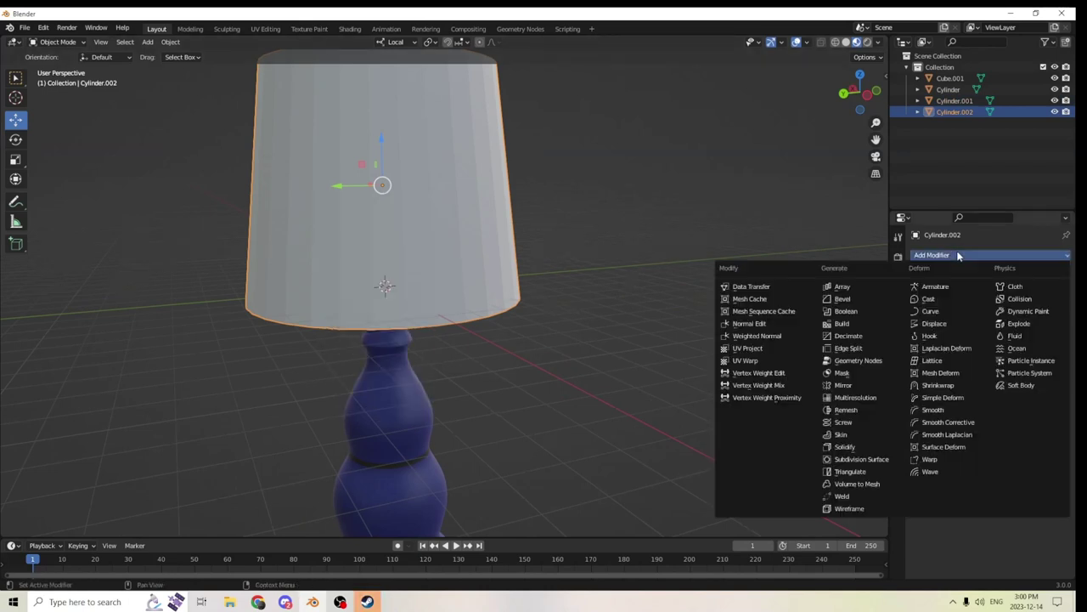
click(854, 459)
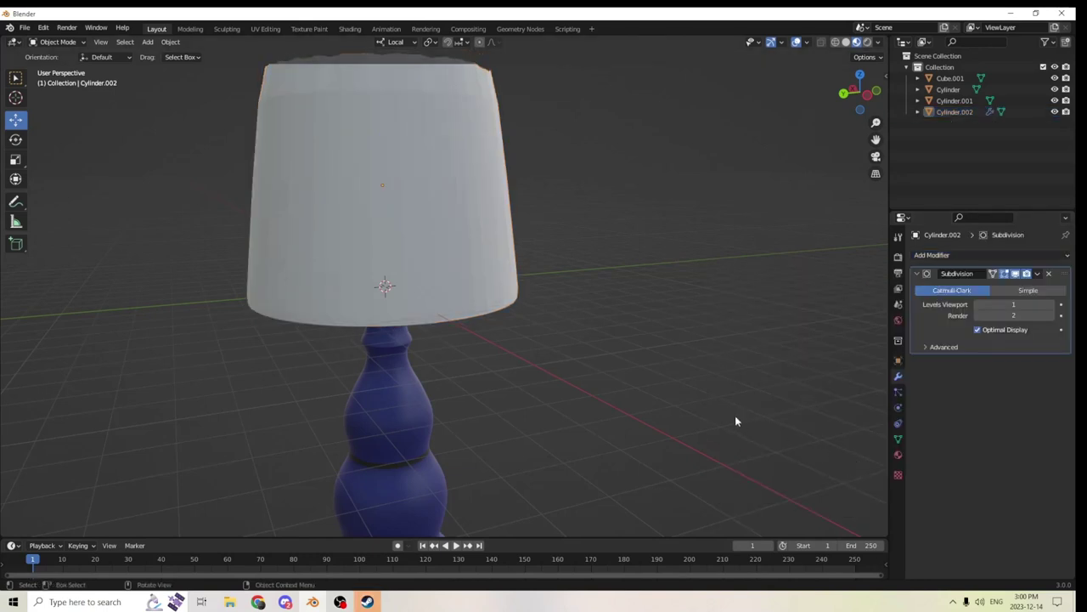
middle_drag(735, 416, 741, 348)
mouse_move(667, 318)
middle_down()
mouse_move(668, 344)
mouse_move(656, 307)
mouse_move(656, 356)
mouse_move(643, 321)
mouse_move(651, 306)
middle_up()
scroll(668, 344, up, 2)
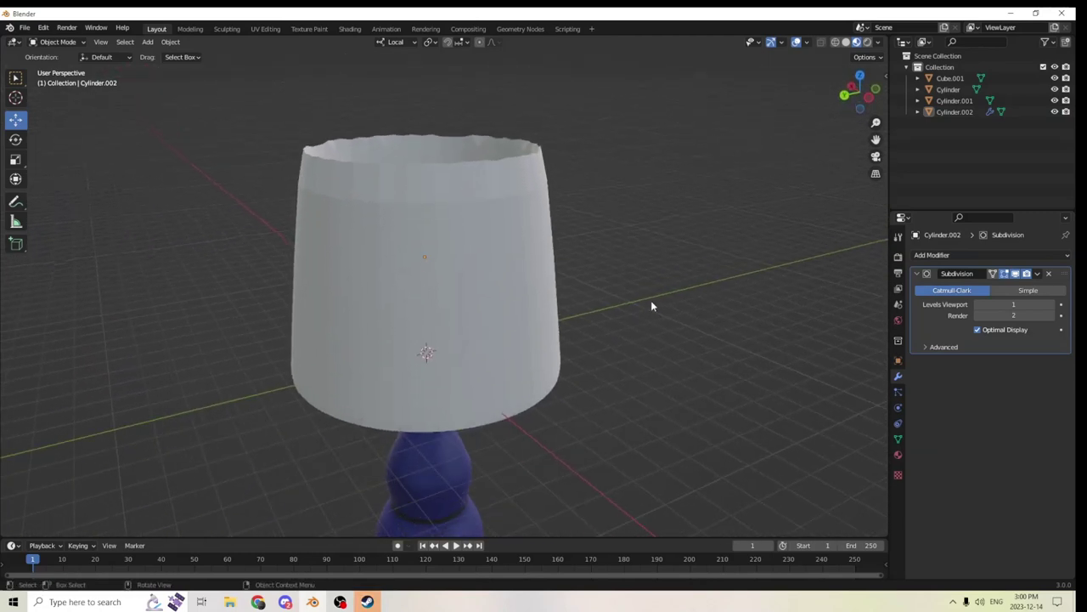
Apply Shade Smooth to the subdivided lampshade and examine its top rim and interior
click(459, 322)
right_click(459, 322)
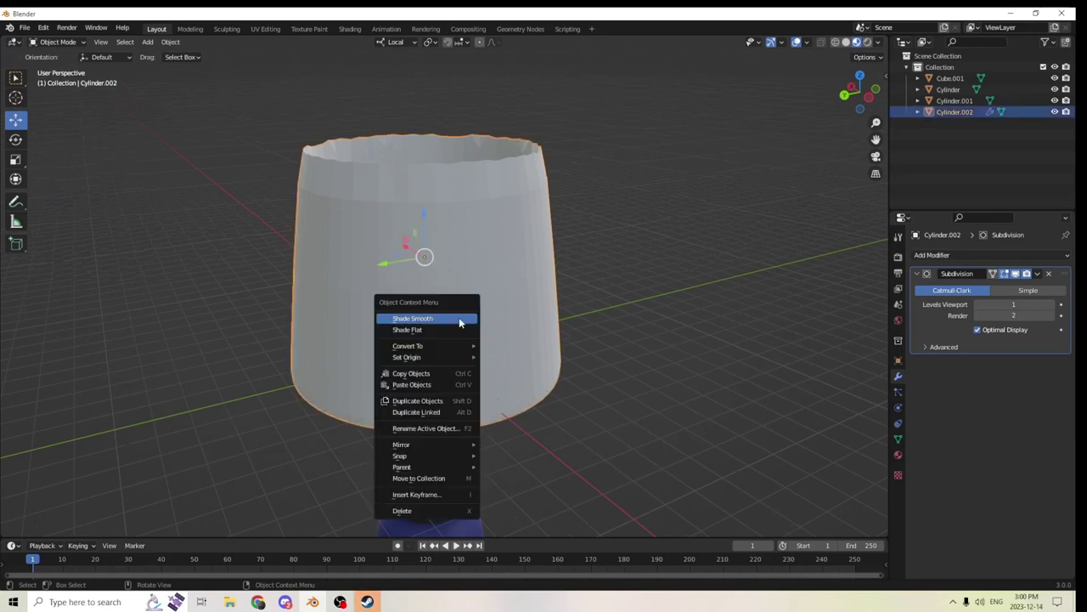
click(415, 319)
middle_drag(418, 318, 490, 312)
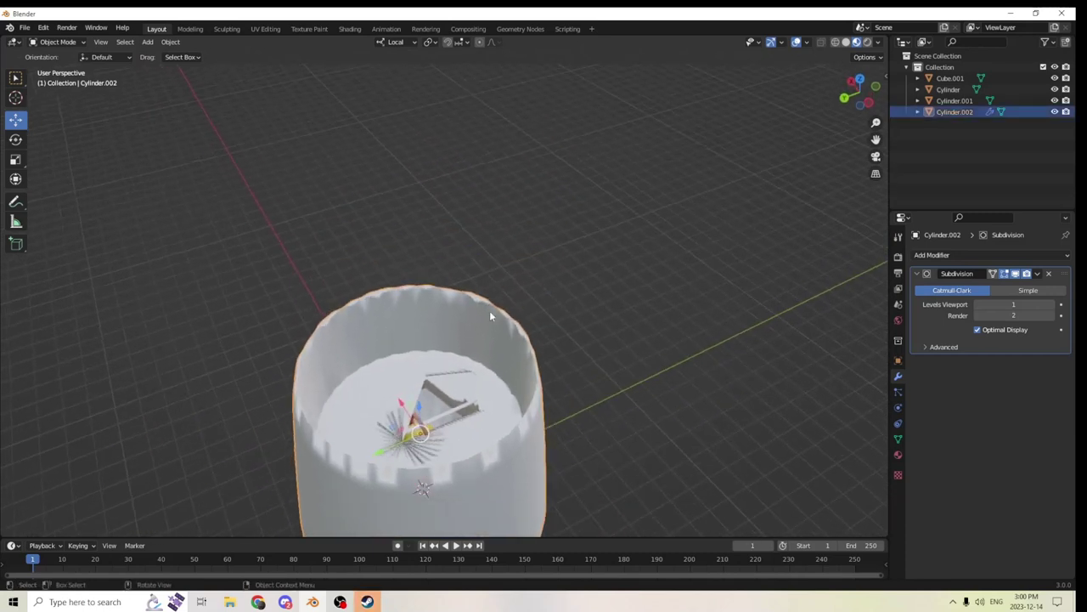
middle_drag(441, 155, 731, 265)
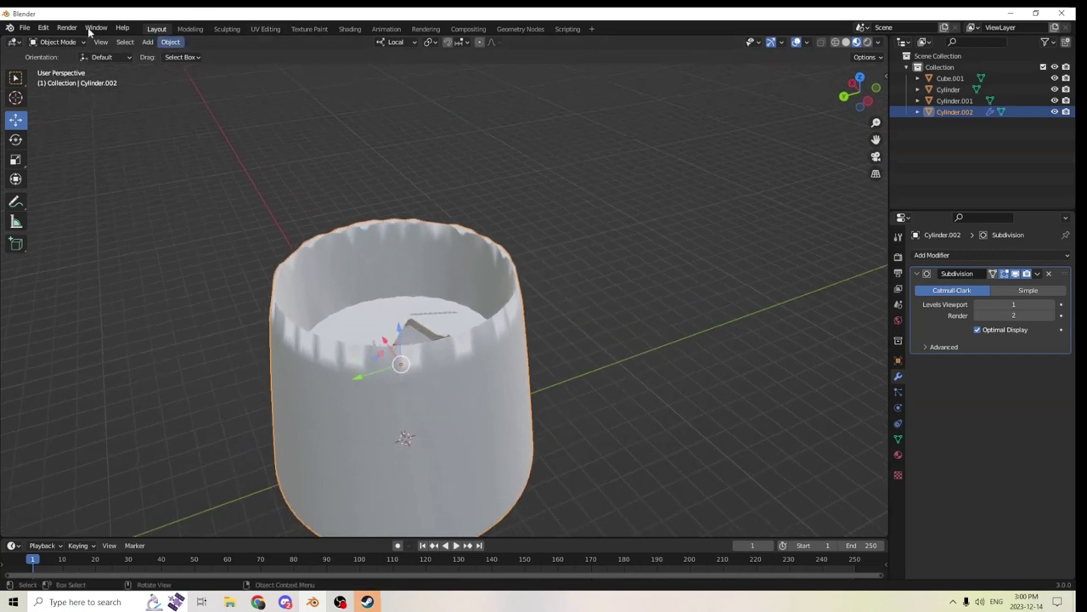
Undo the smooth shading and remove the Subdivision modifier from the lampshade
click(43, 33)
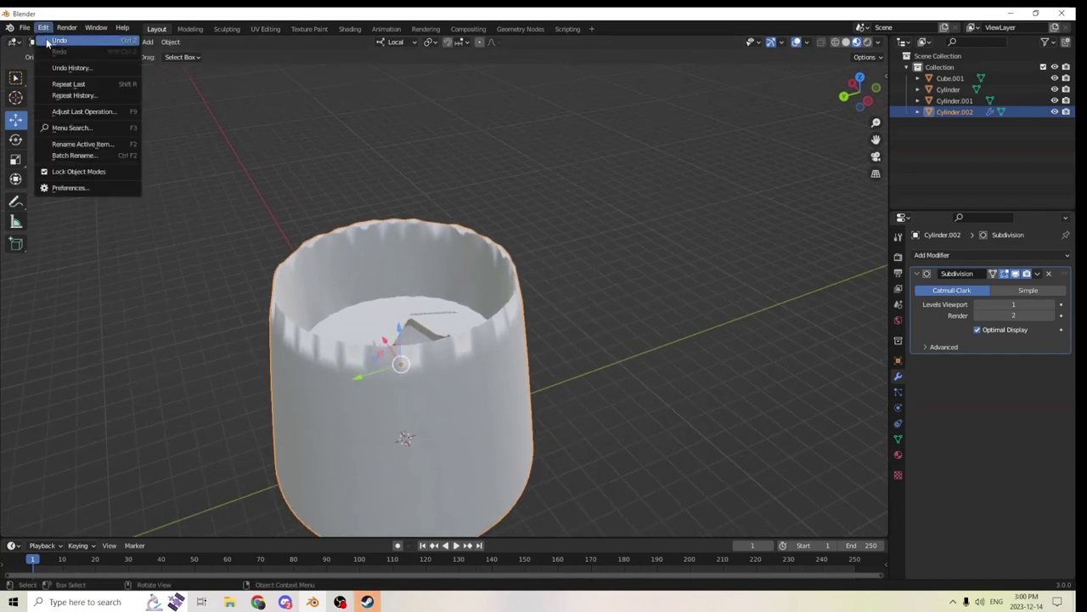
click(47, 40)
click(1049, 274)
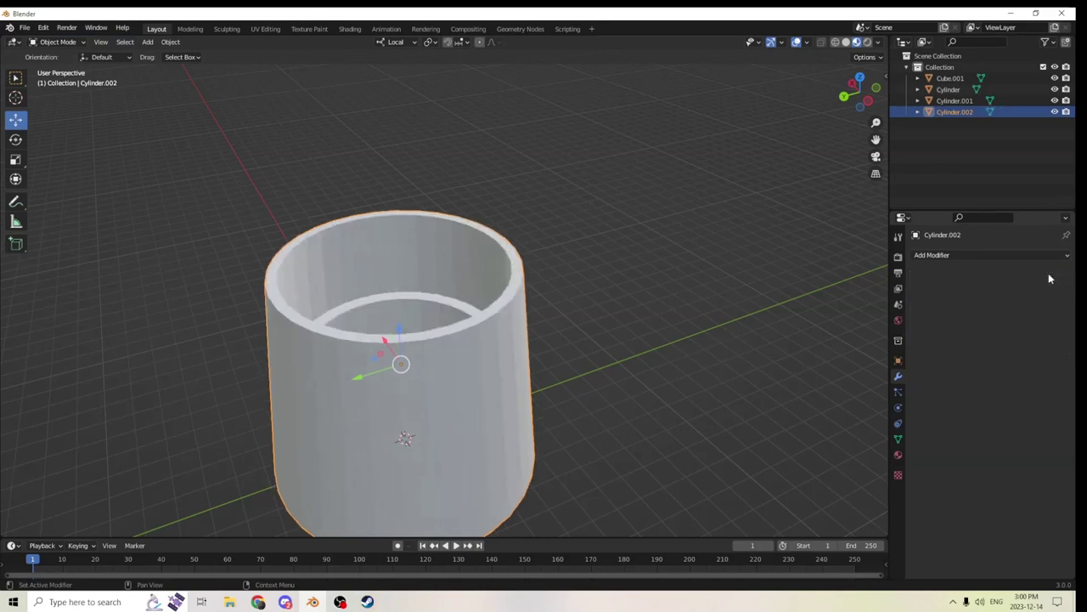
Examine the lampshade's inner ring and crossbar from above, its edge loops in Edit Mode, and the whole lamp from the side and below
middle_drag(624, 242, 637, 247)
scroll(638, 247, up, 2)
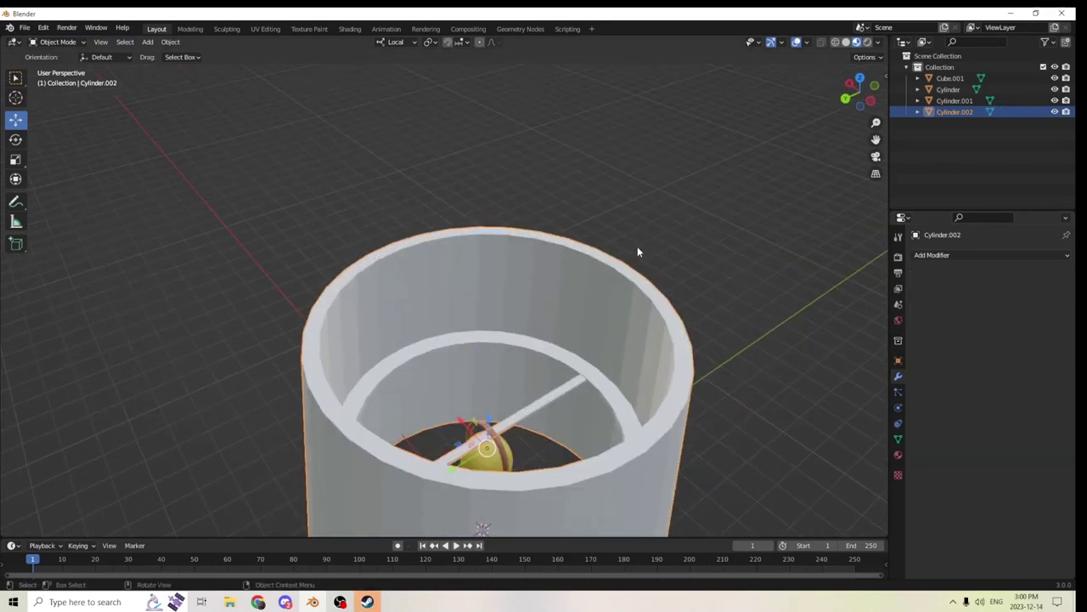
scroll(514, 425, down, 3)
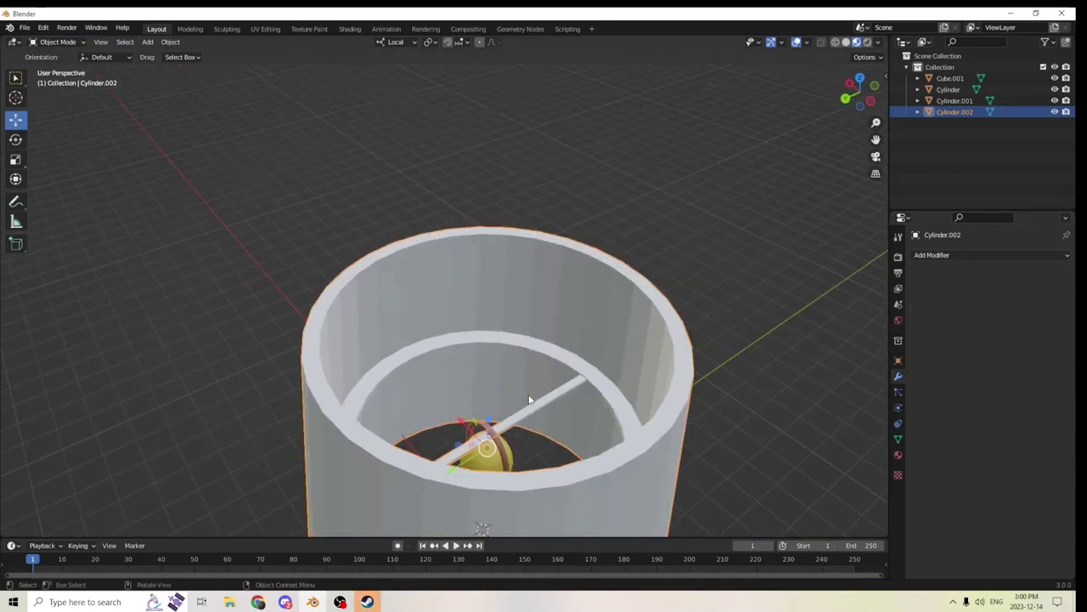
middle_drag(529, 396, 529, 318)
key(Tab)
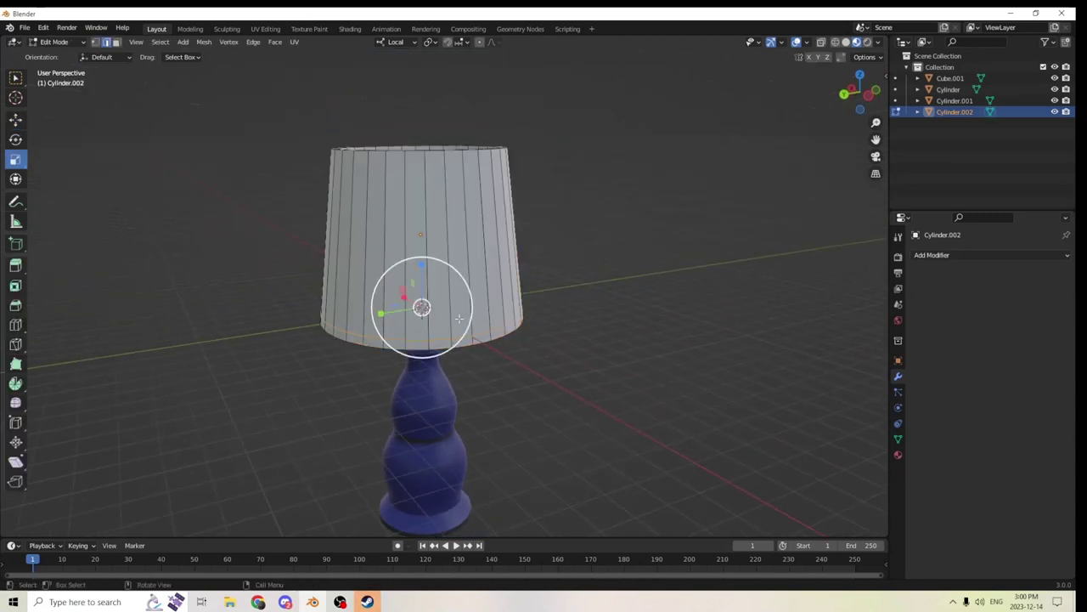
key(Tab)
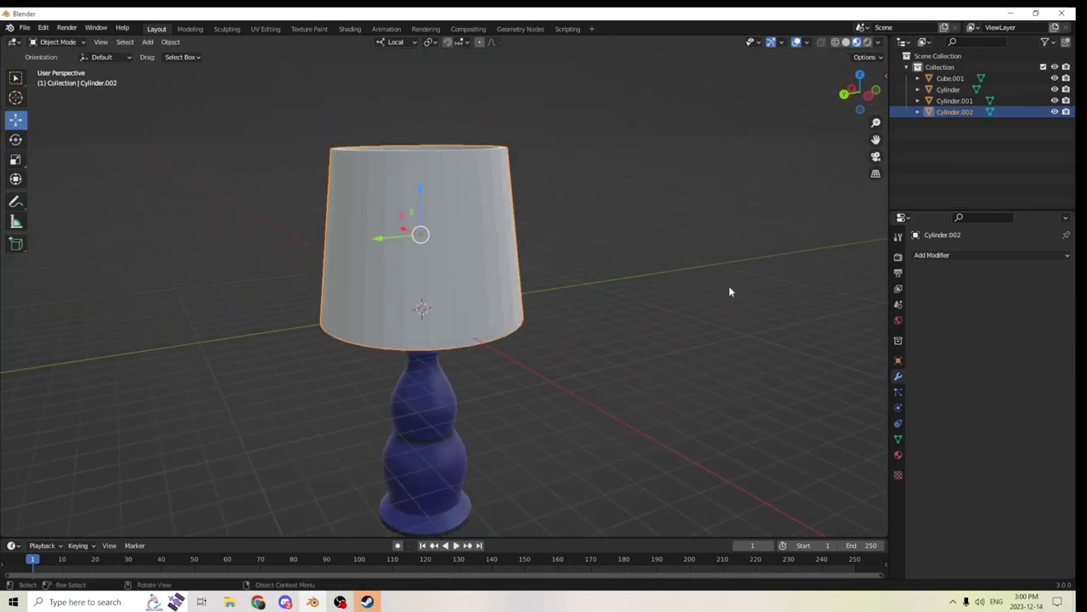
middle_drag(728, 287, 722, 262)
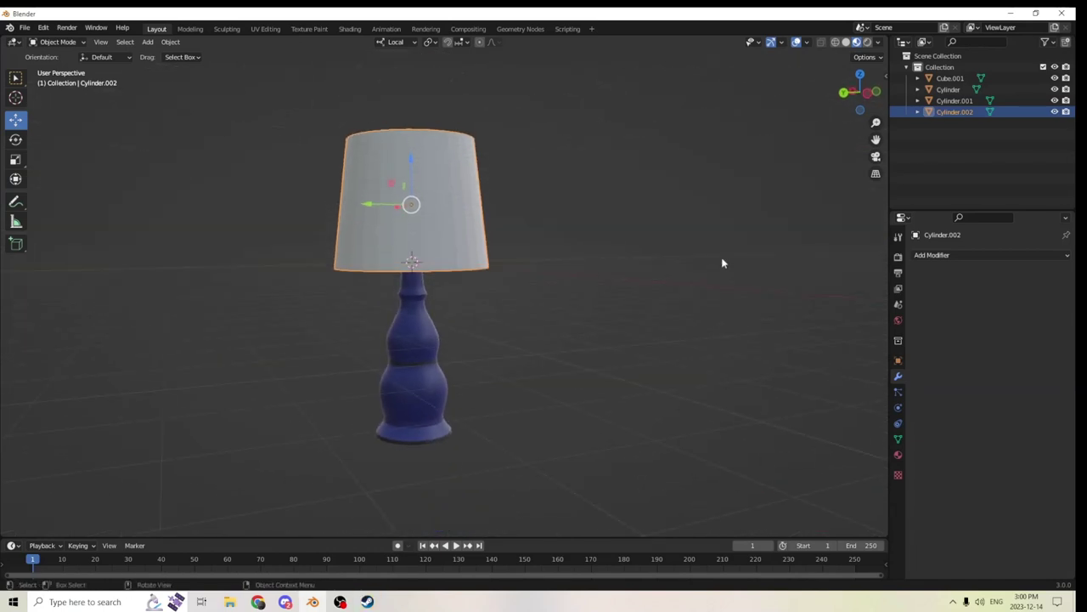
scroll(619, 263, up, 4)
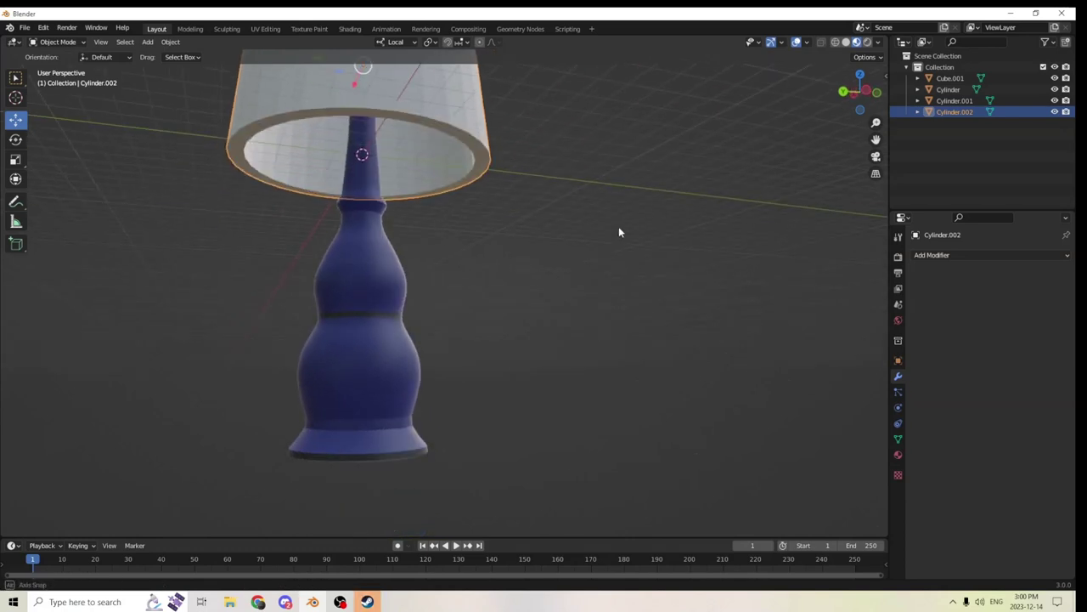
scroll(618, 228, down, 2)
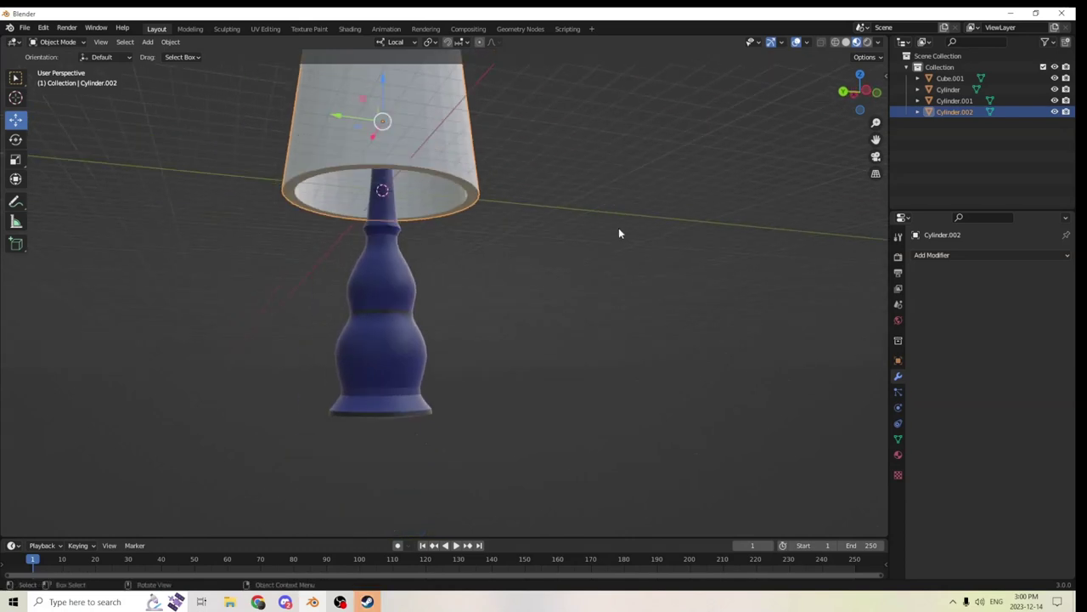